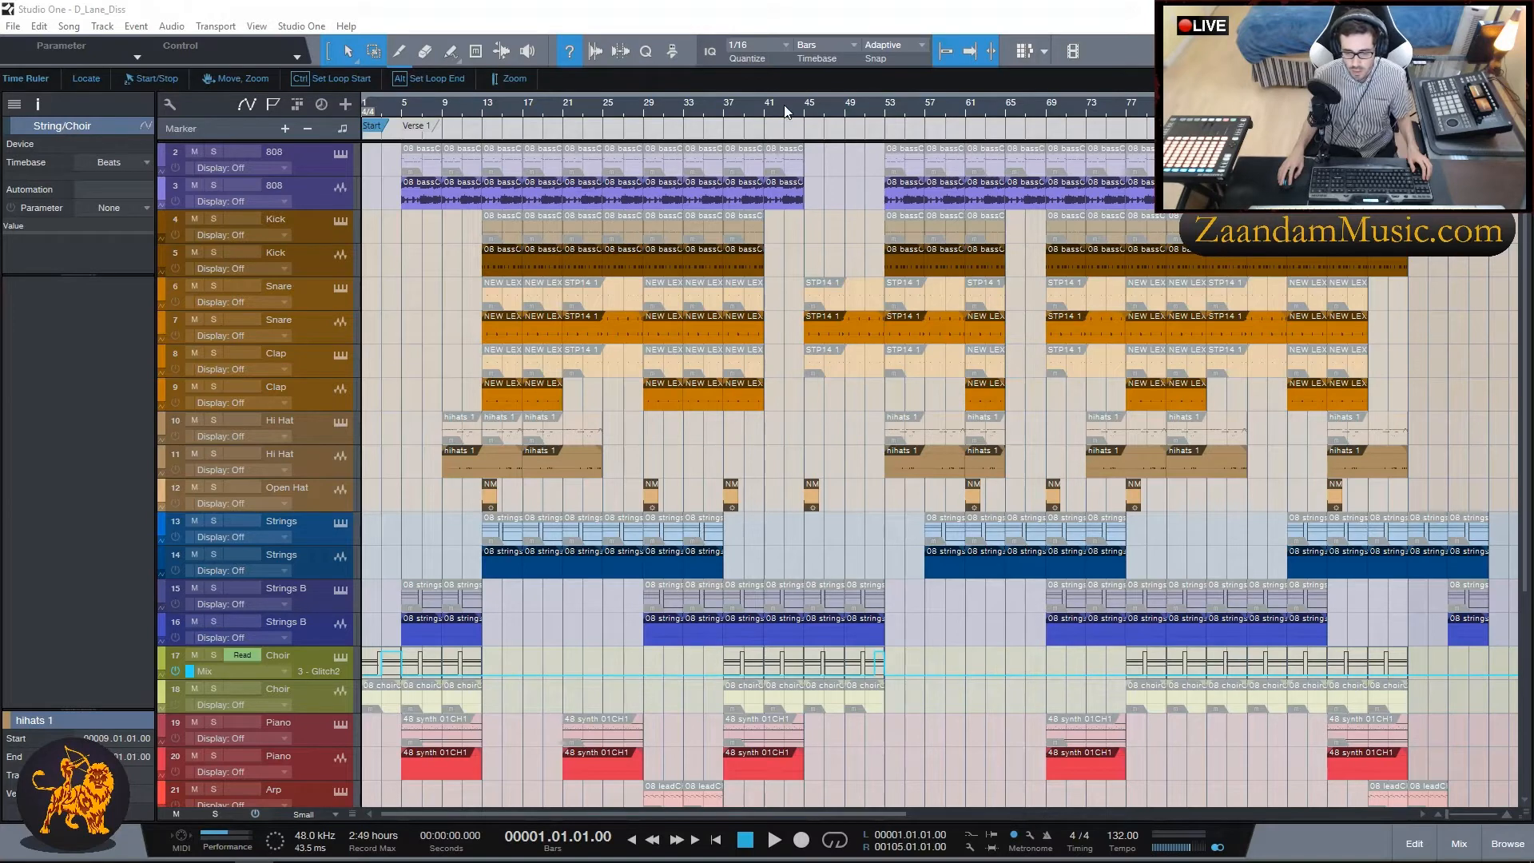
Step: Start song playback from bar 1 and set the height of all tracks to Normal
key(space)
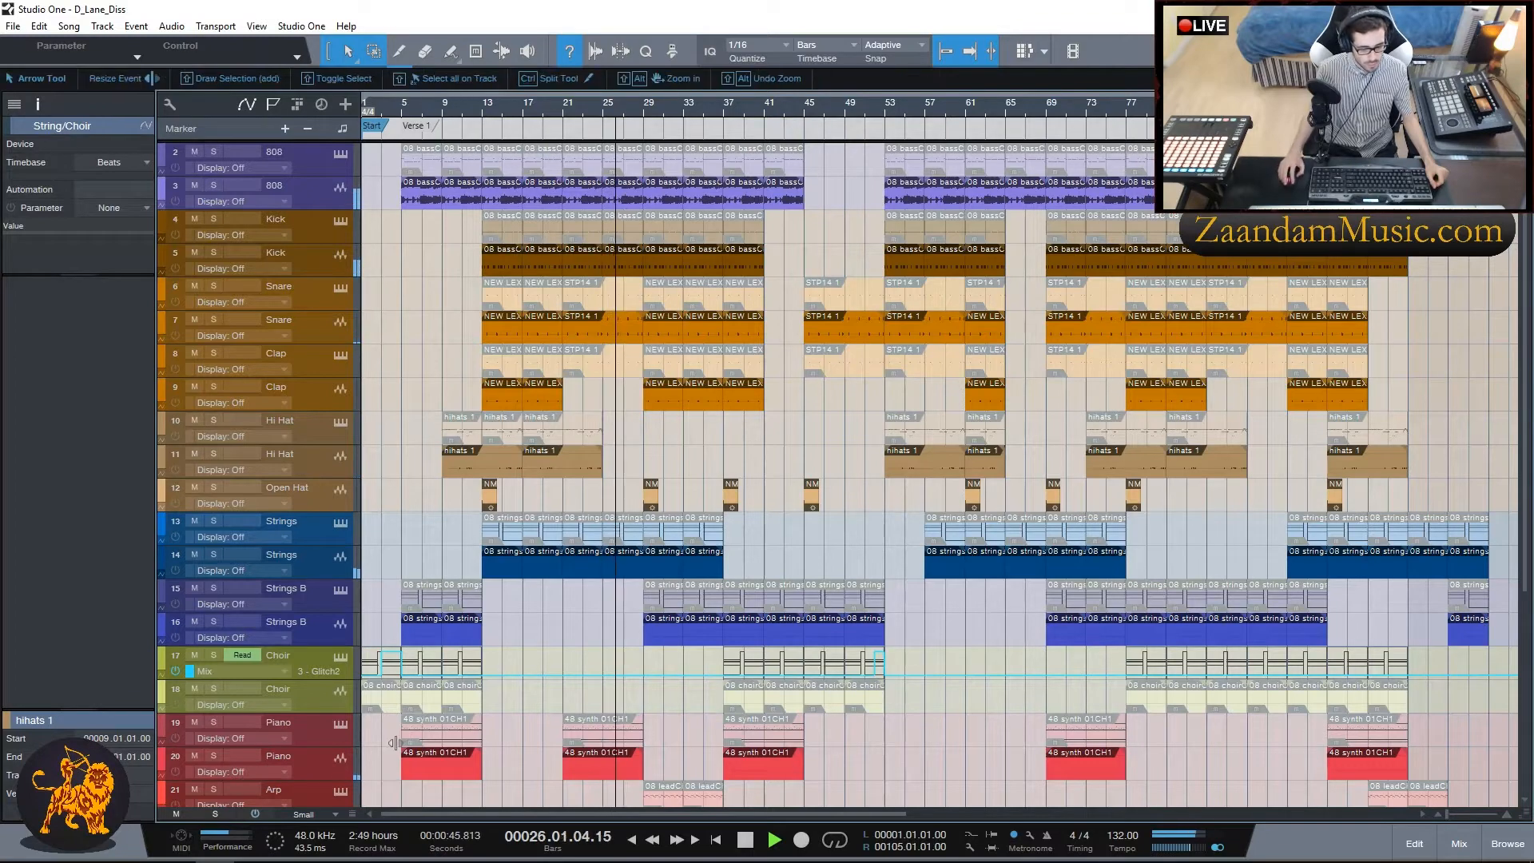
click(306, 815)
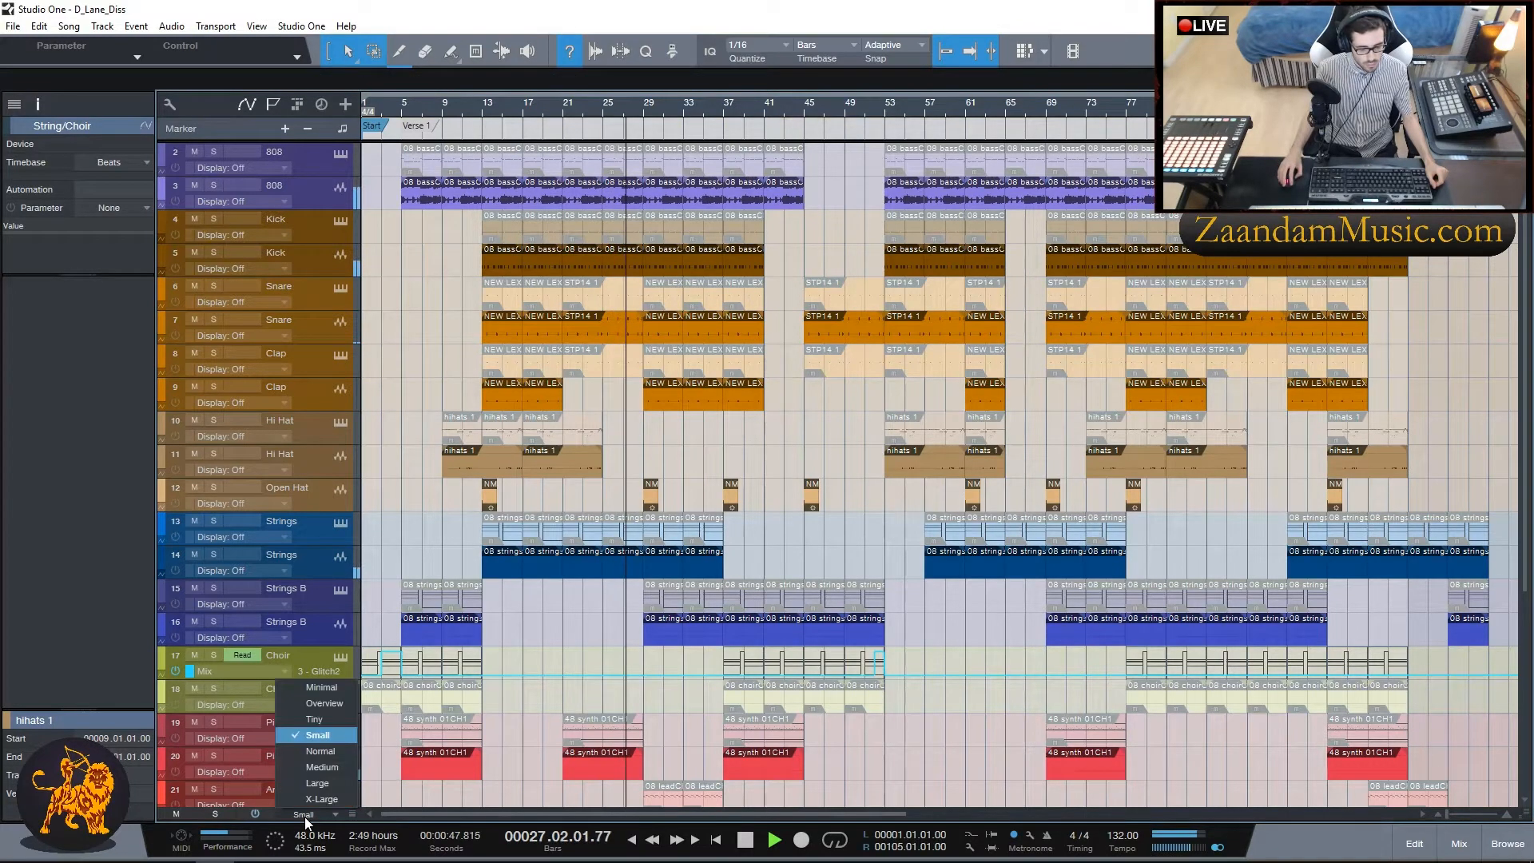
click(324, 753)
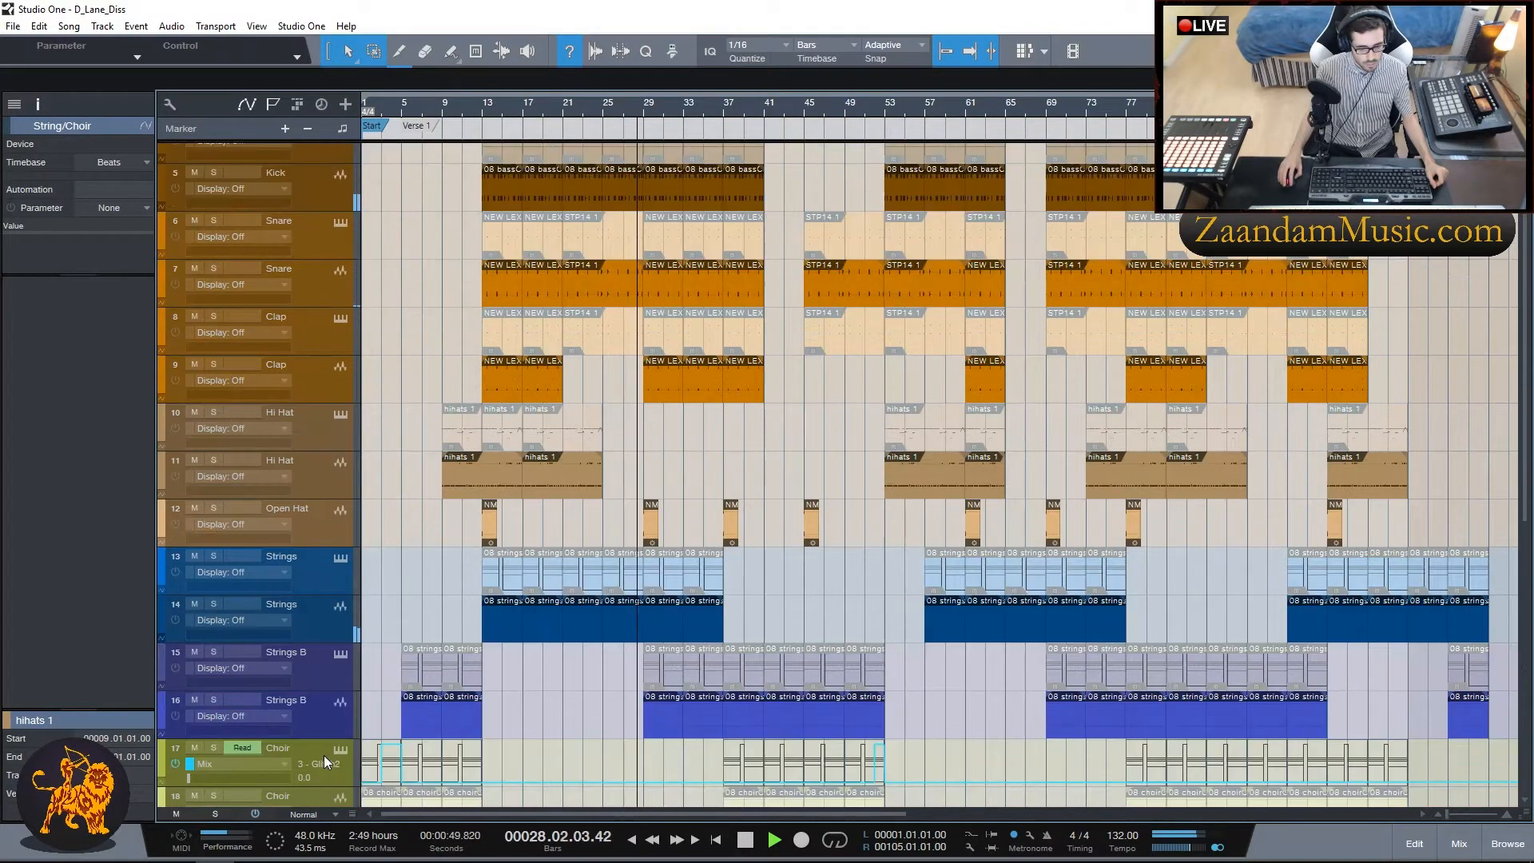
Step: Set the height of all tracks in the arrangement to Large
scroll(783, 469, up, 2)
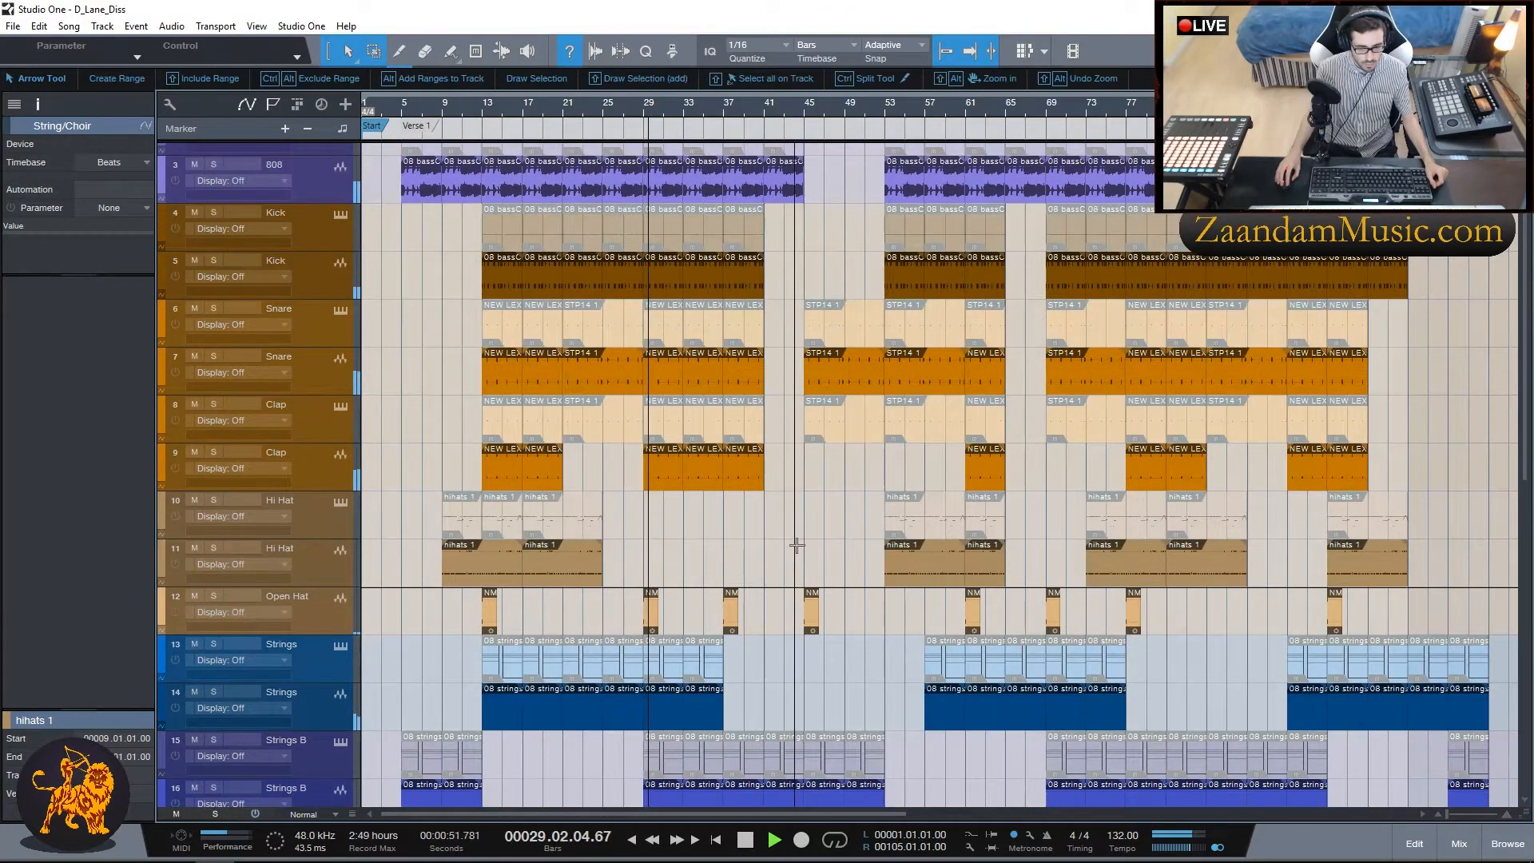
scroll(796, 545, down, 8)
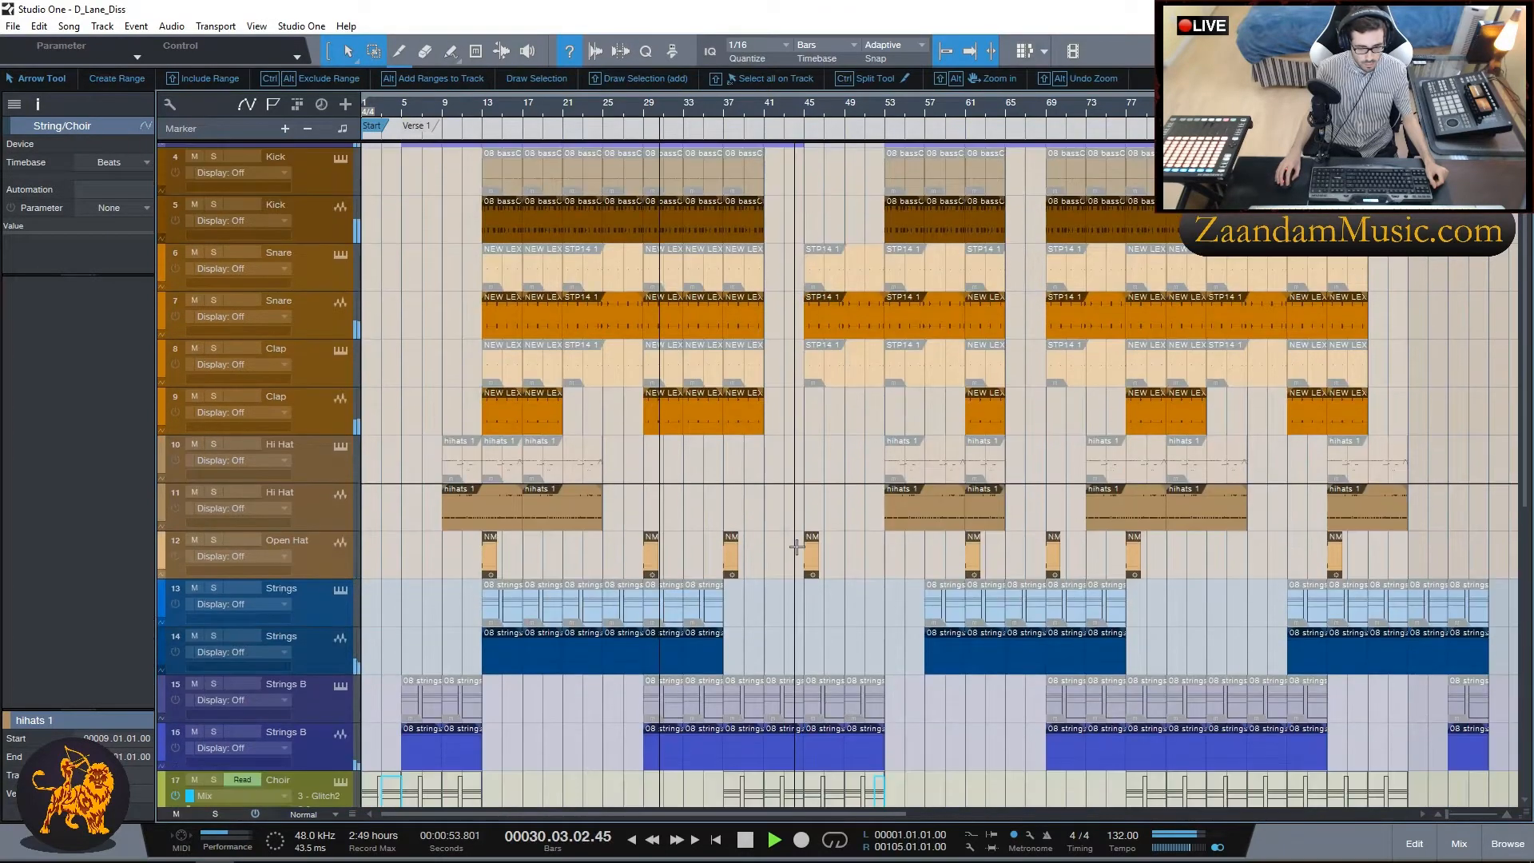
scroll(796, 546, down, 8)
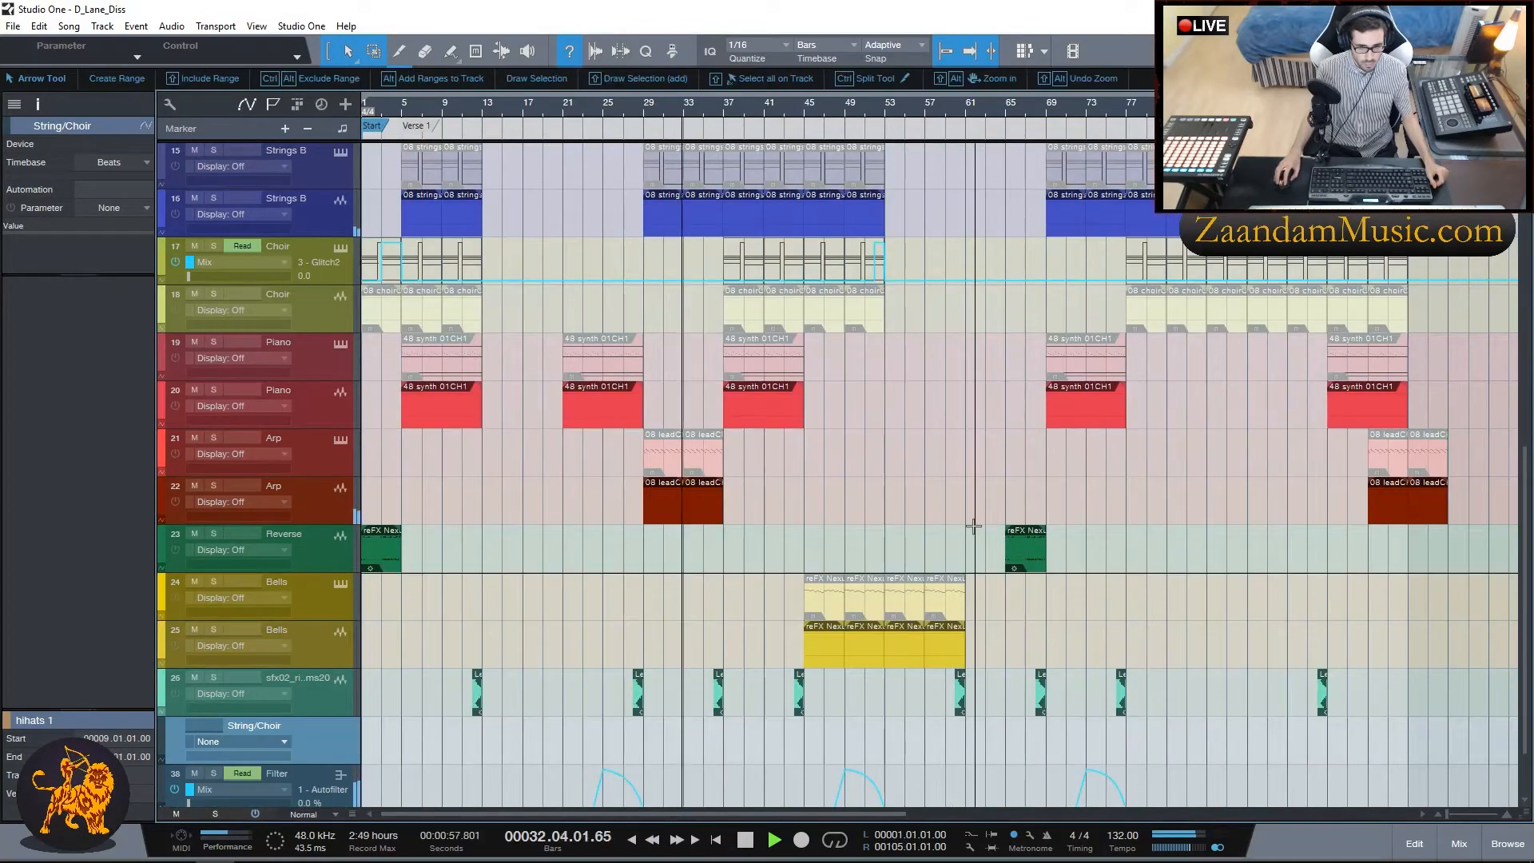
scroll(973, 526, down, 2)
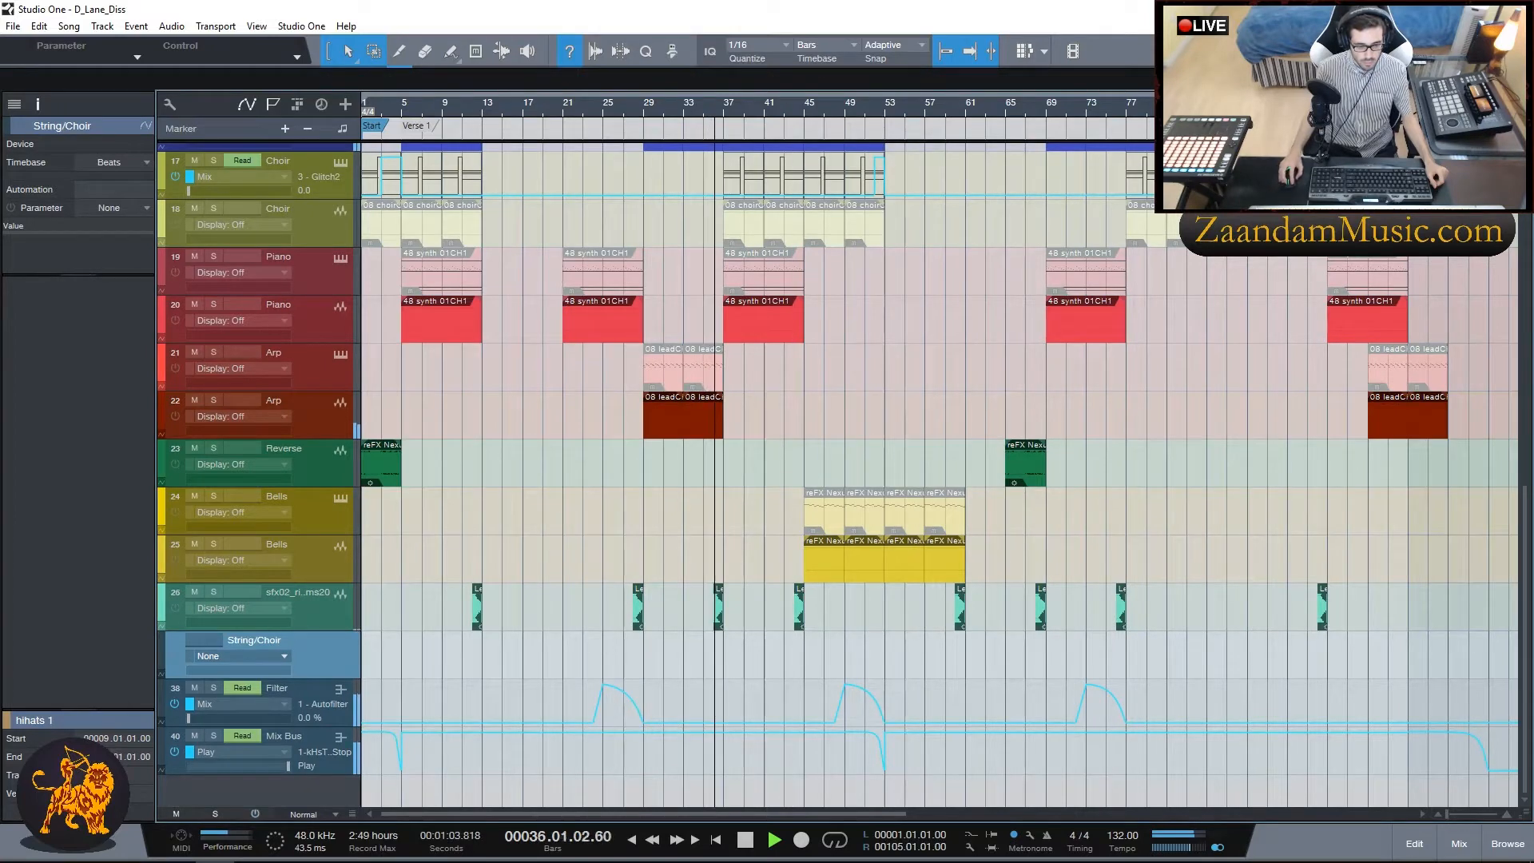
click(309, 813)
click(329, 779)
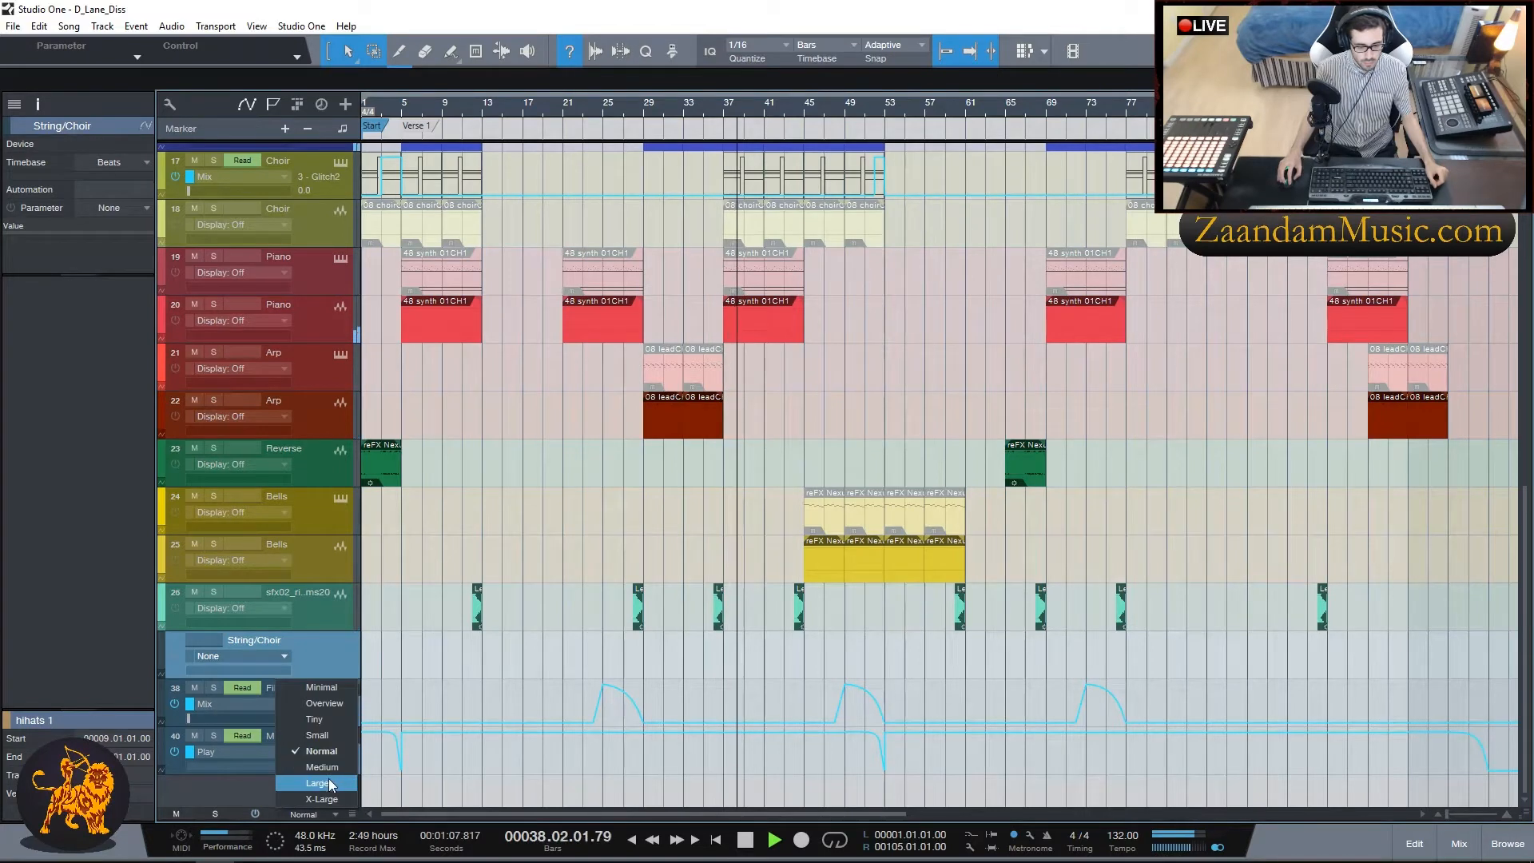
Step: Examine the enlarged tracks during playback, from the sound effects and Bells up to the 808
scroll(884, 627, up, 3)
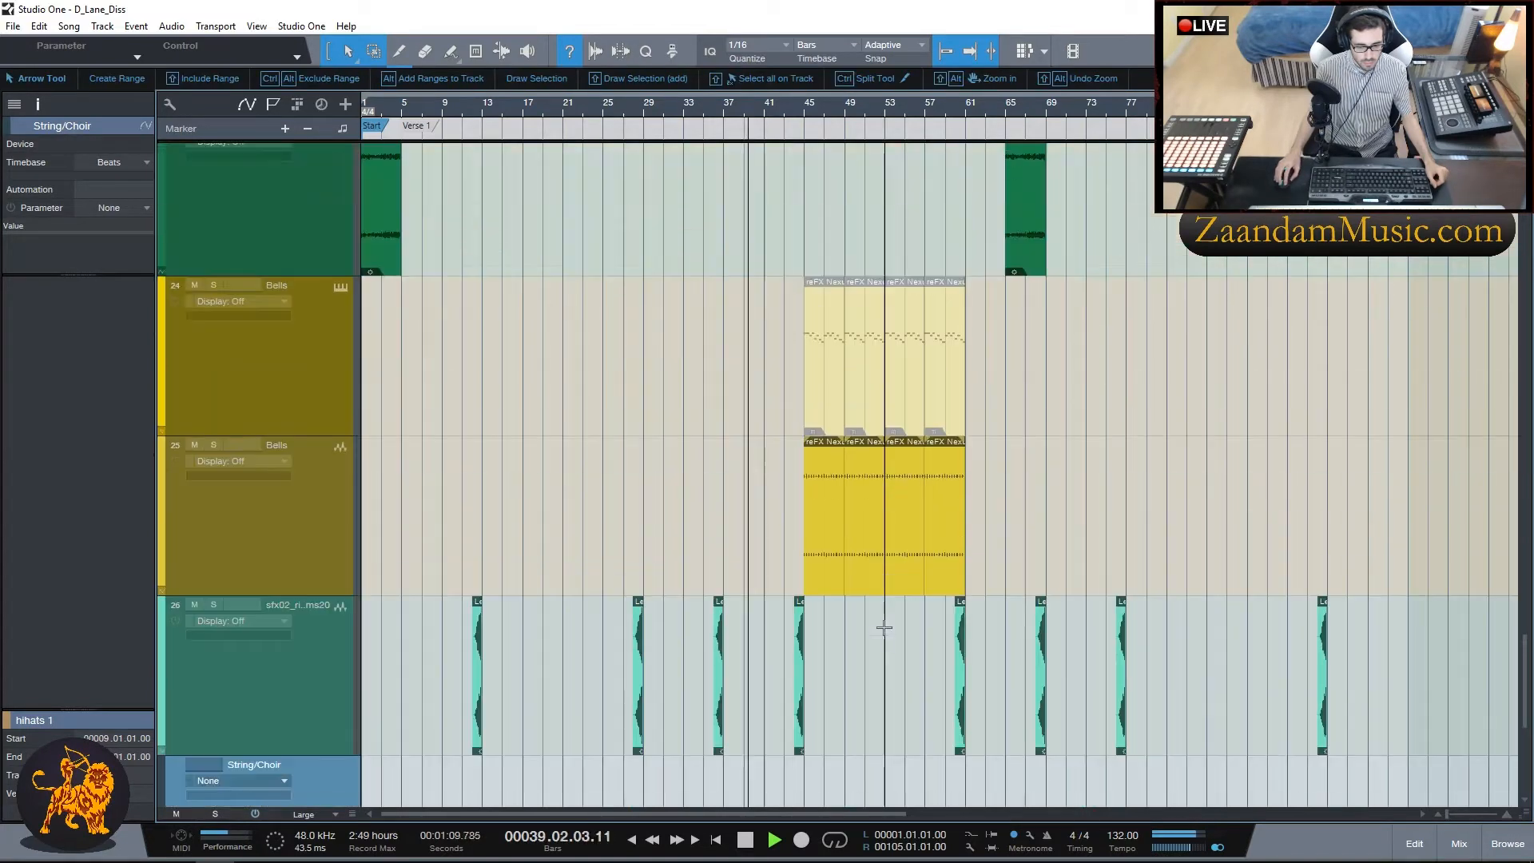
scroll(1164, 505, up, 2)
scroll(1163, 505, up, 3)
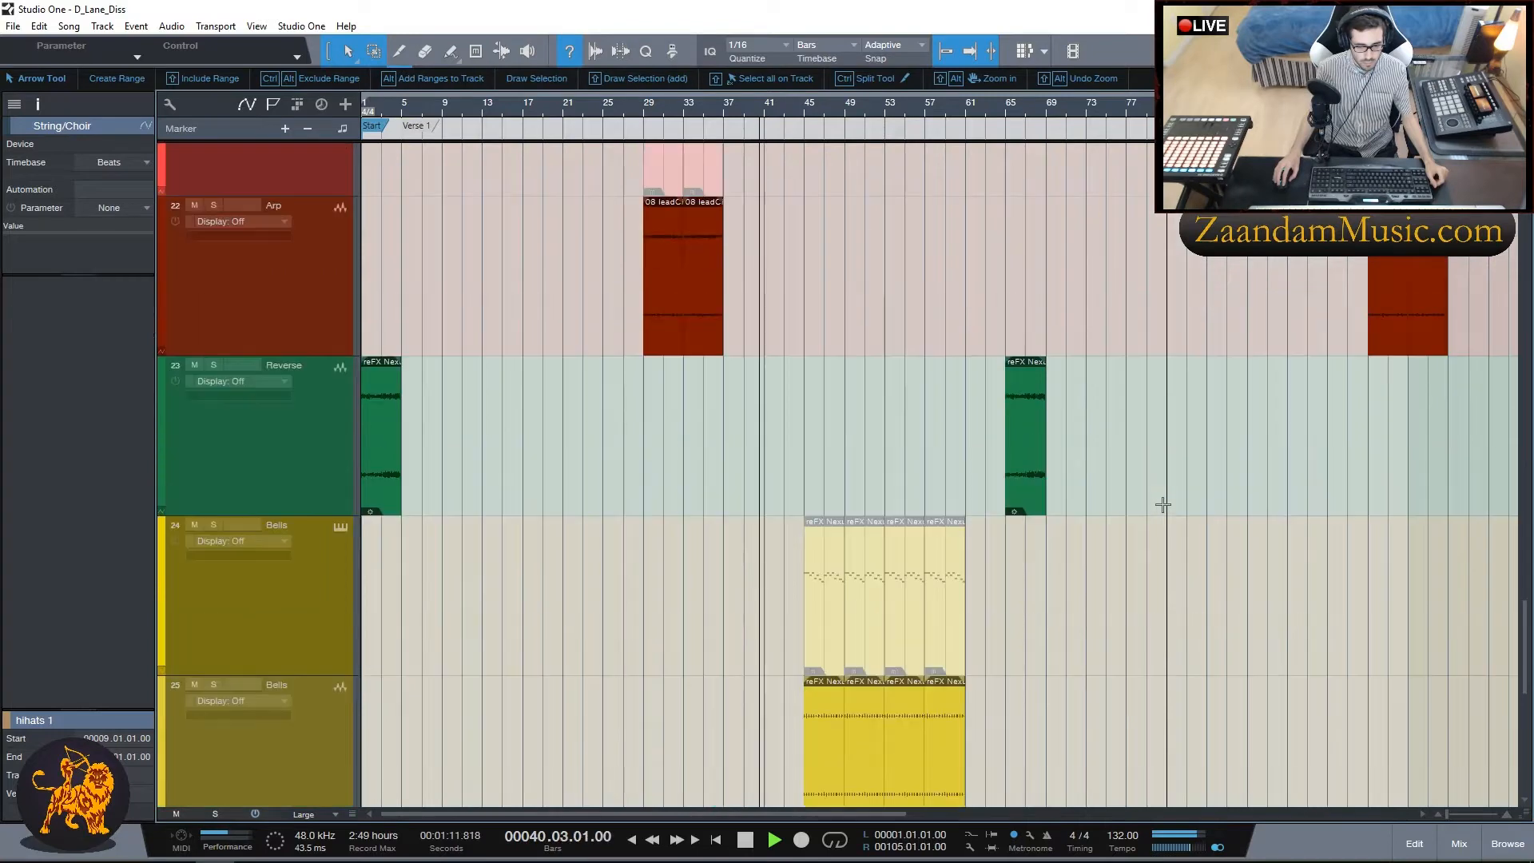
scroll(1163, 504, up, 6)
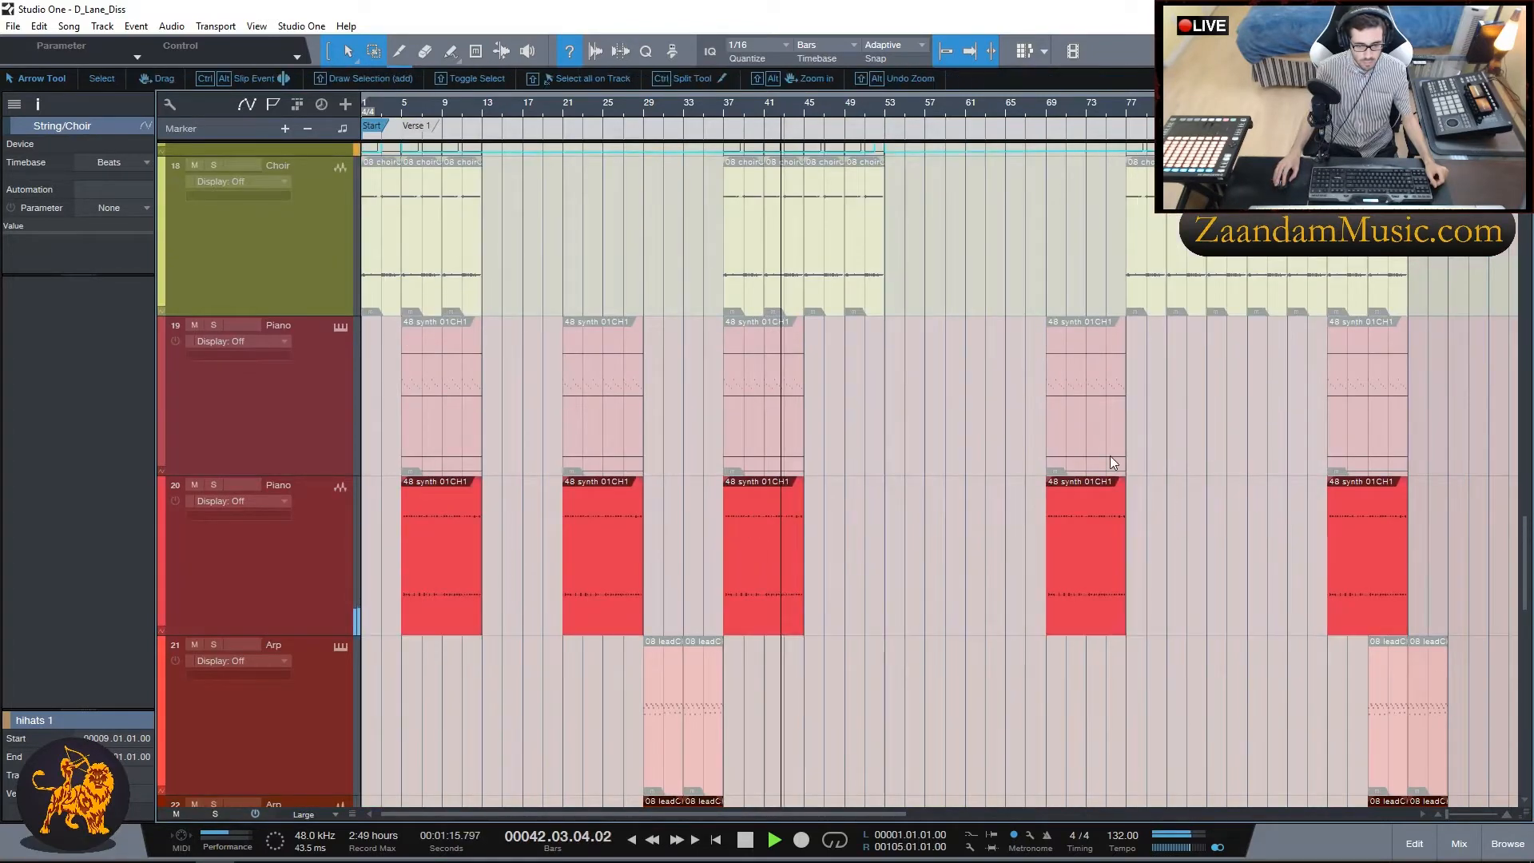
scroll(999, 505, up, 2)
scroll(952, 487, up, 2)
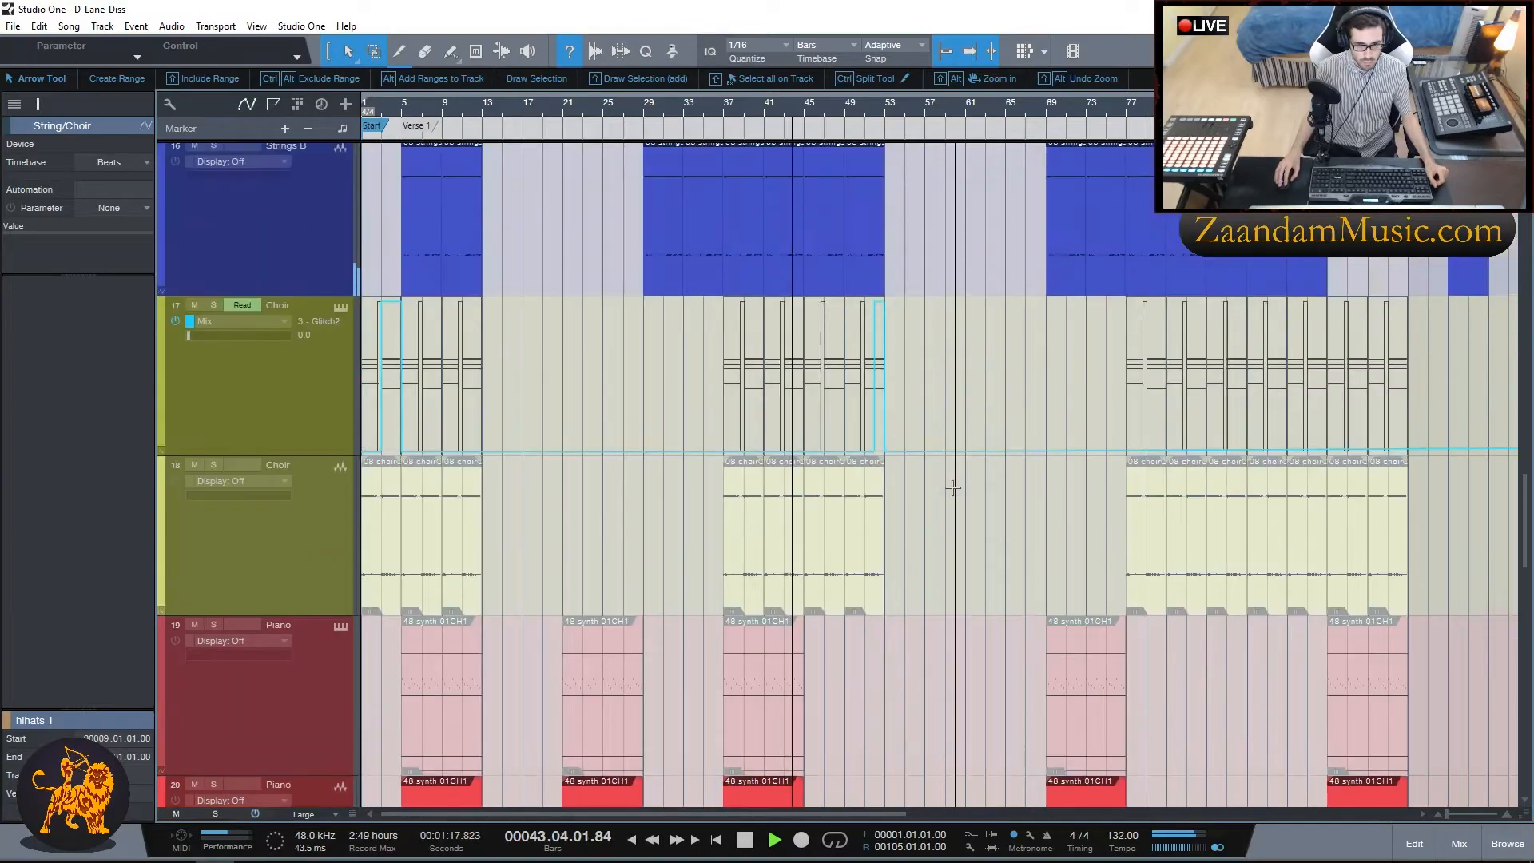
scroll(953, 486, up, 5)
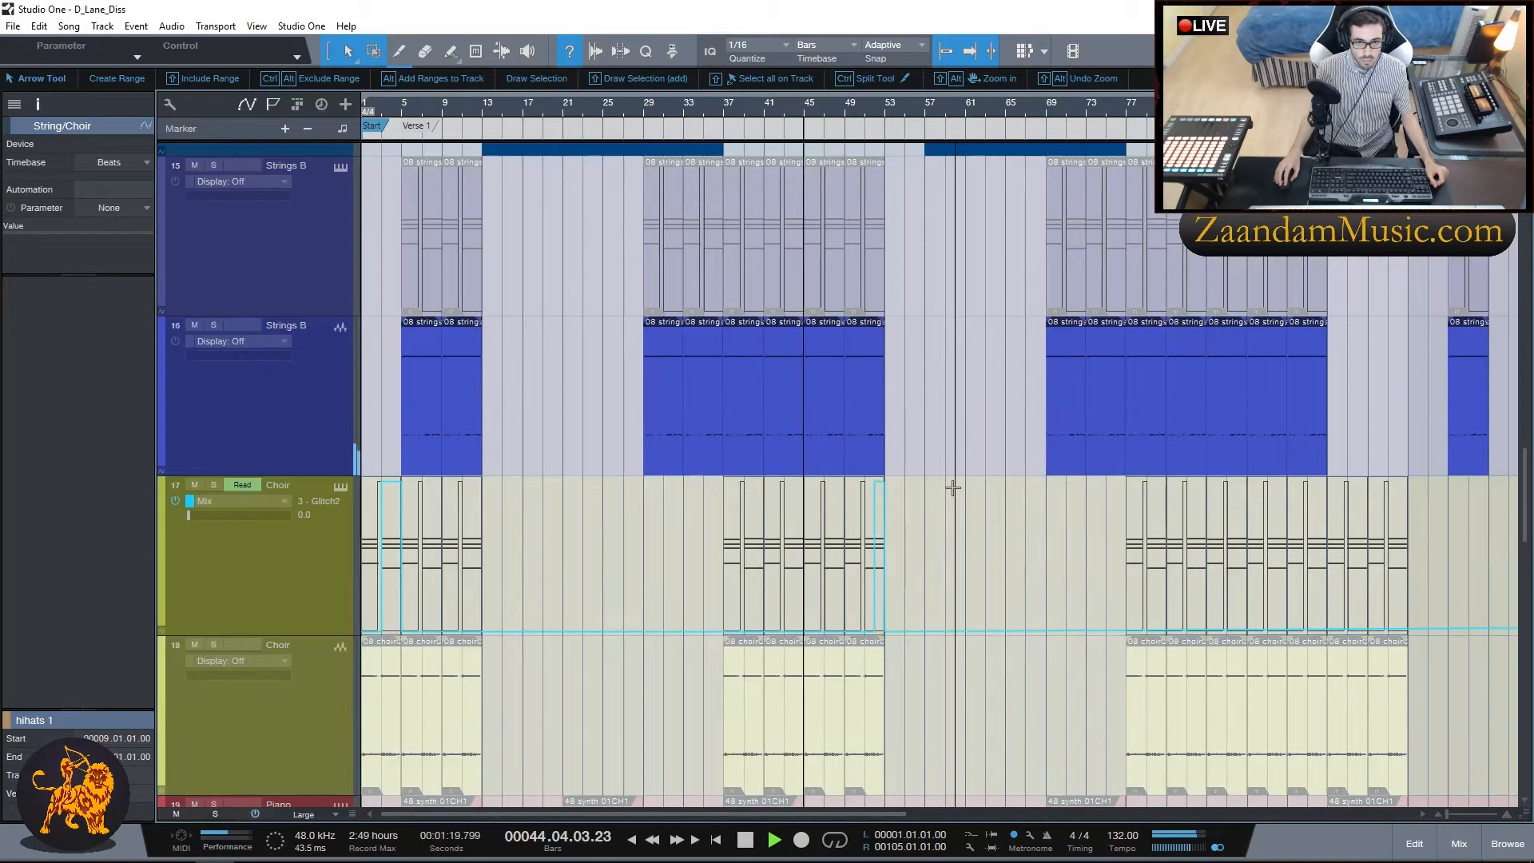
scroll(919, 519, up, 7)
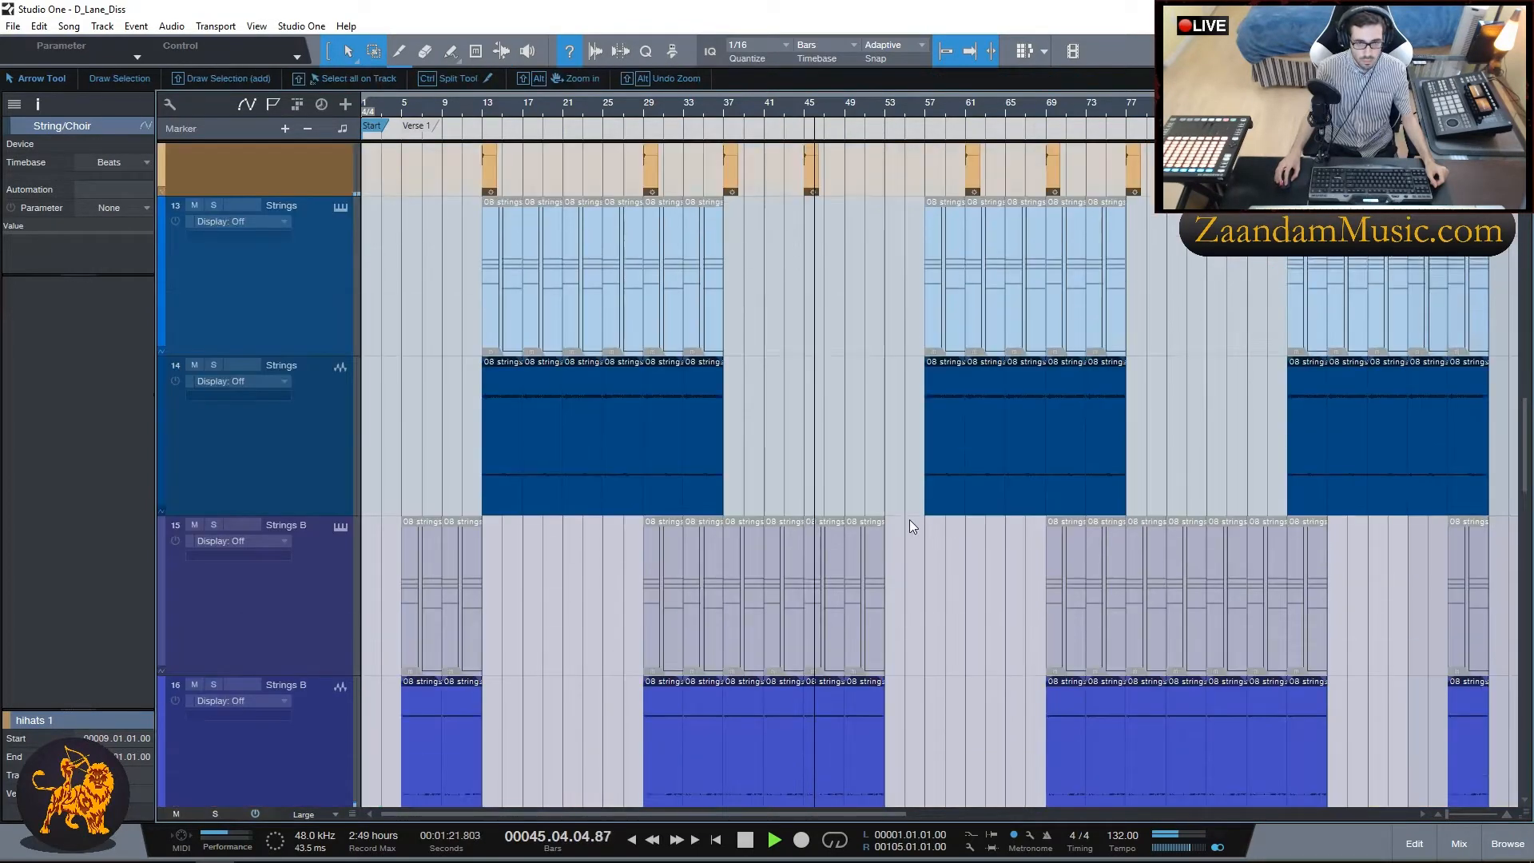
scroll(872, 551, up, 8)
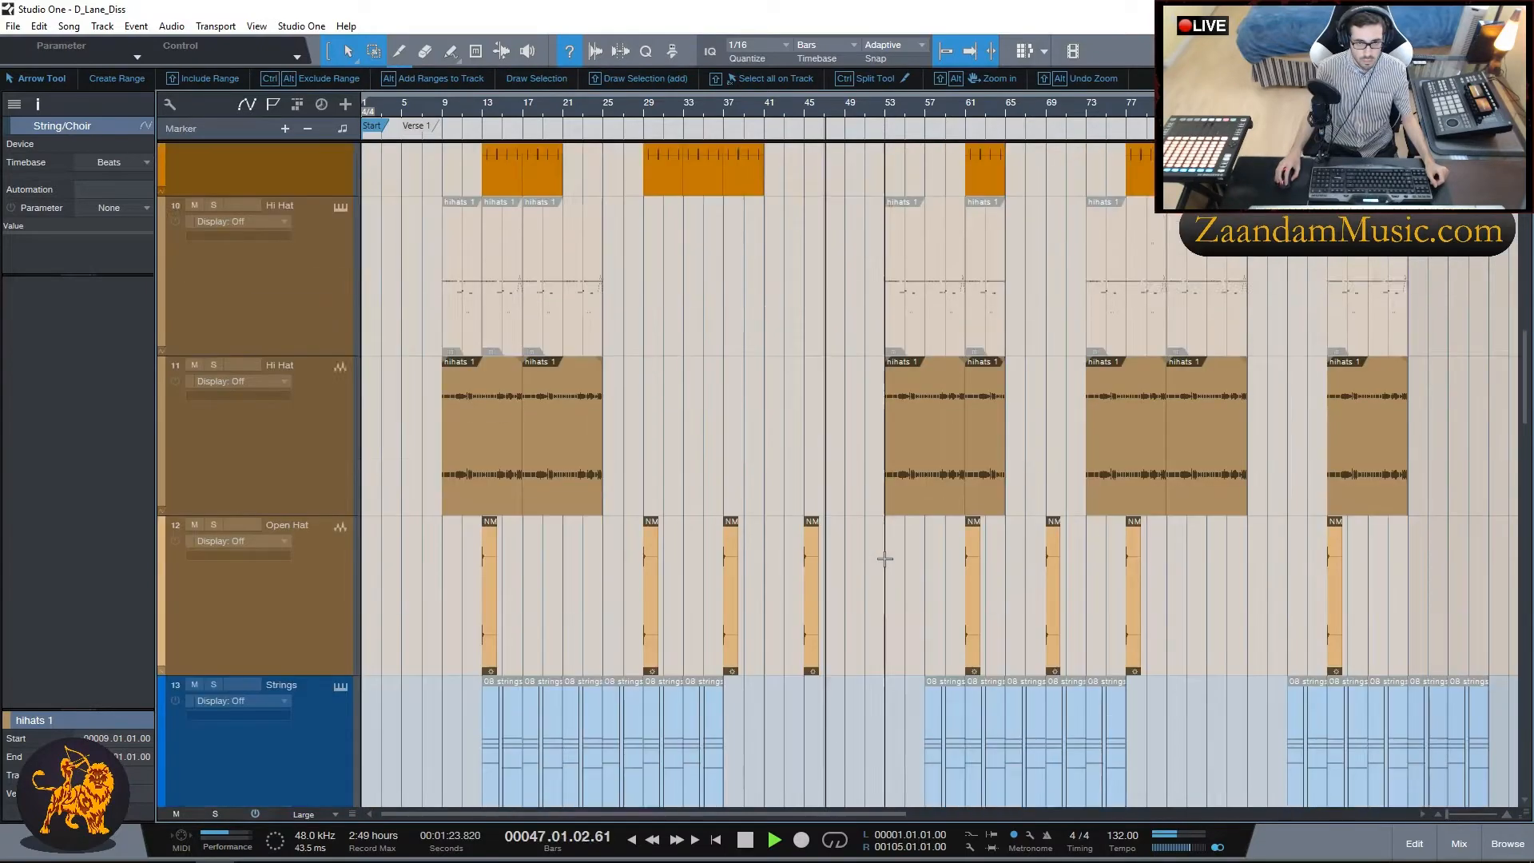
scroll(884, 558, up, 6)
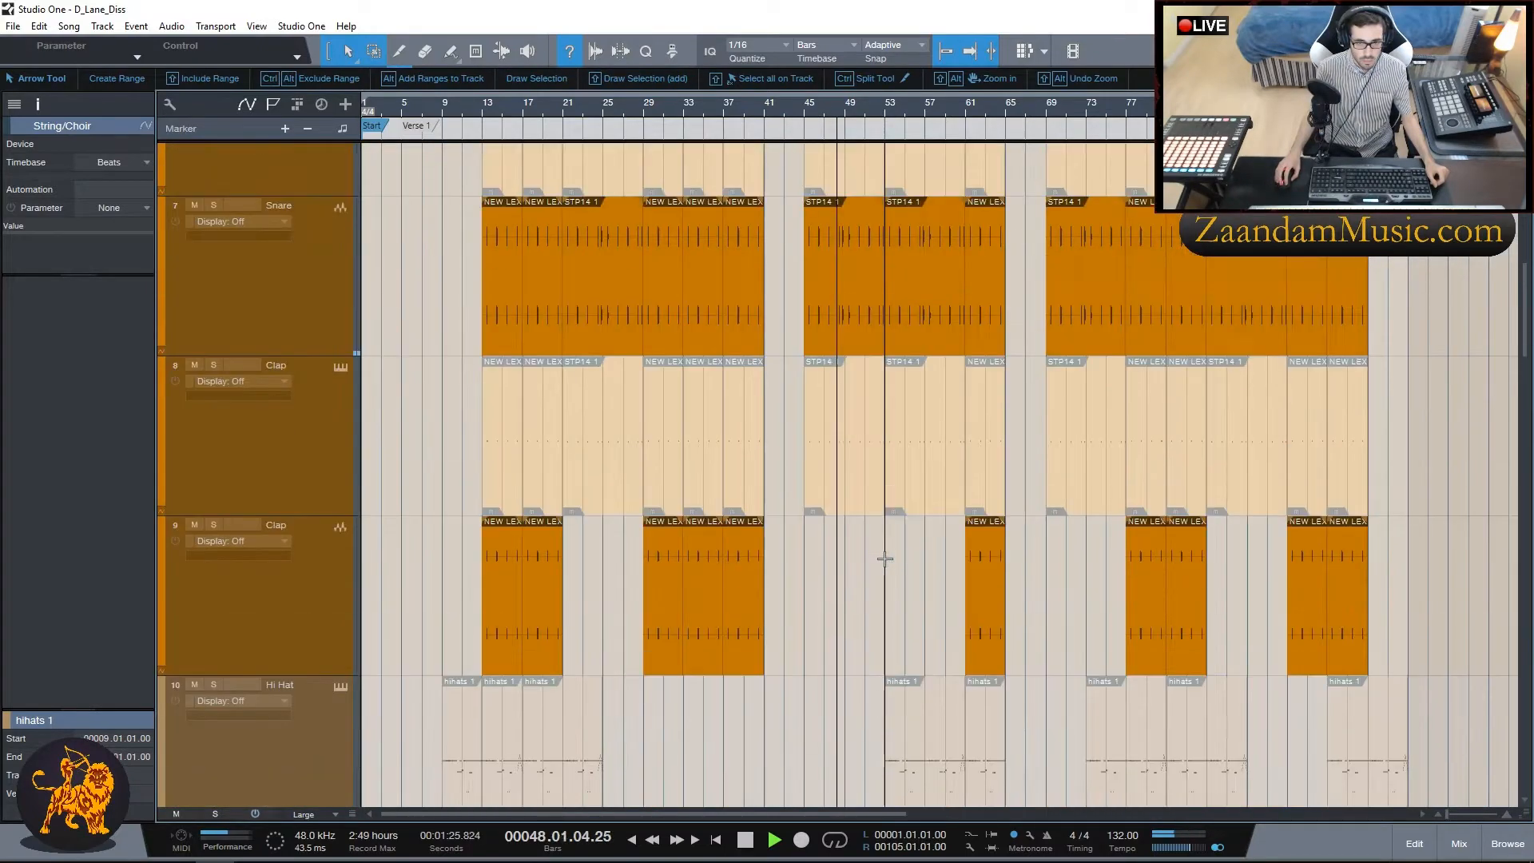
scroll(884, 557, up, 5)
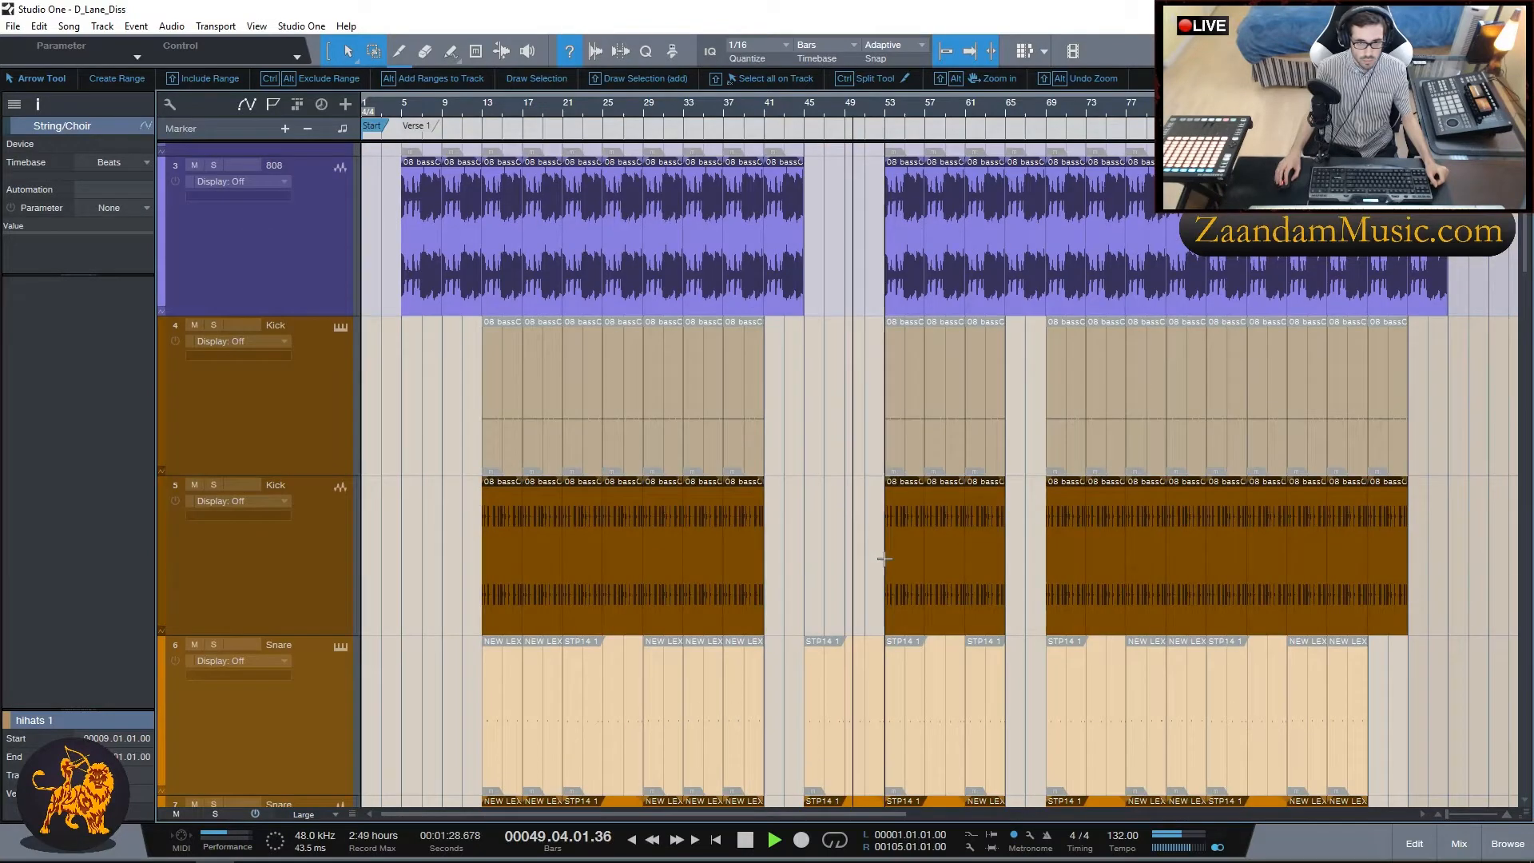
scroll(884, 558, up, 2)
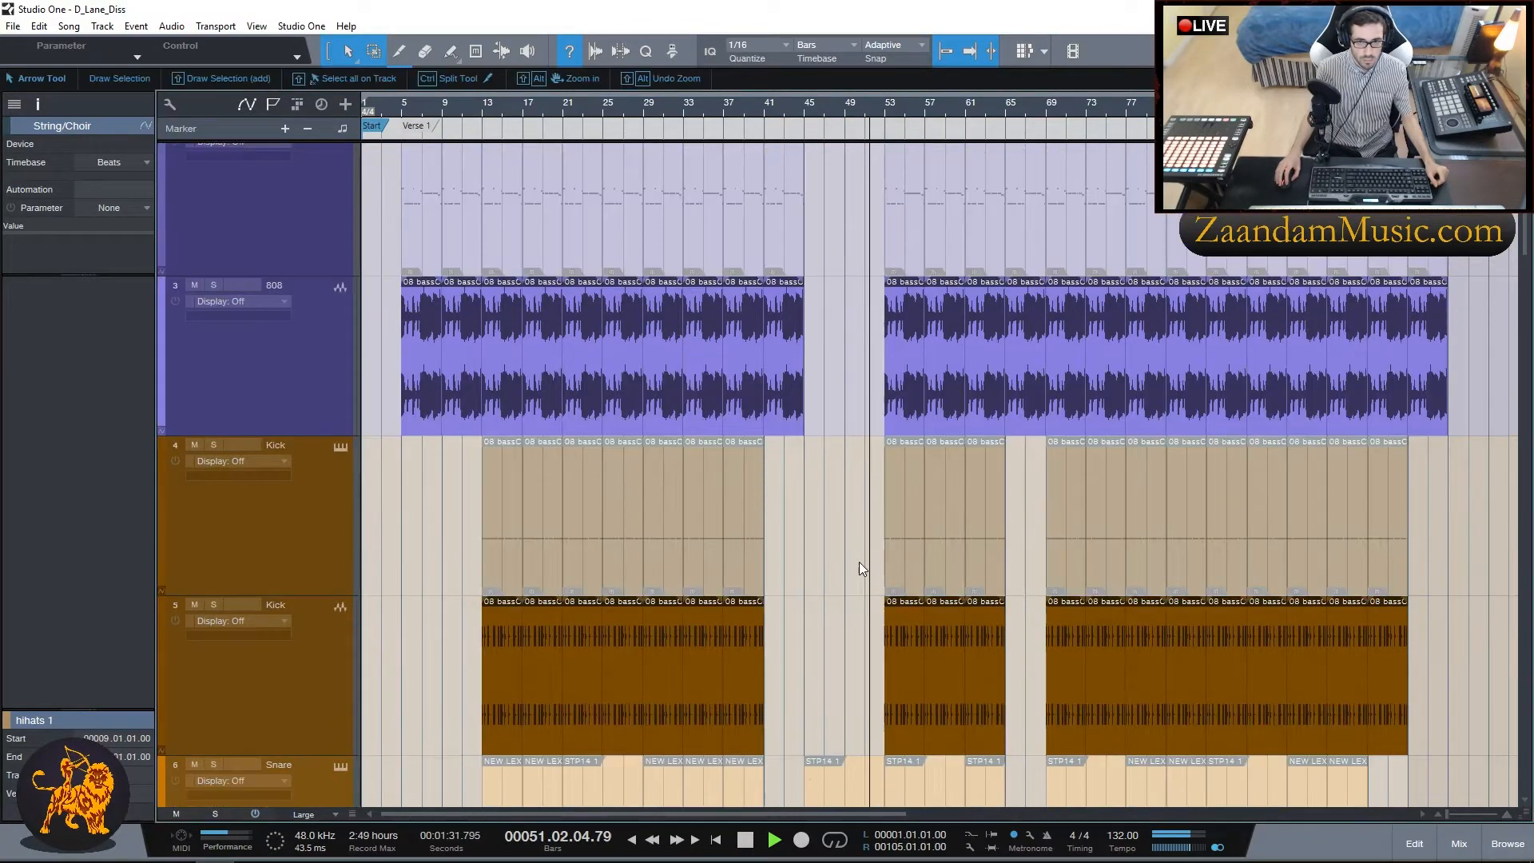
scroll(859, 562, up, 1)
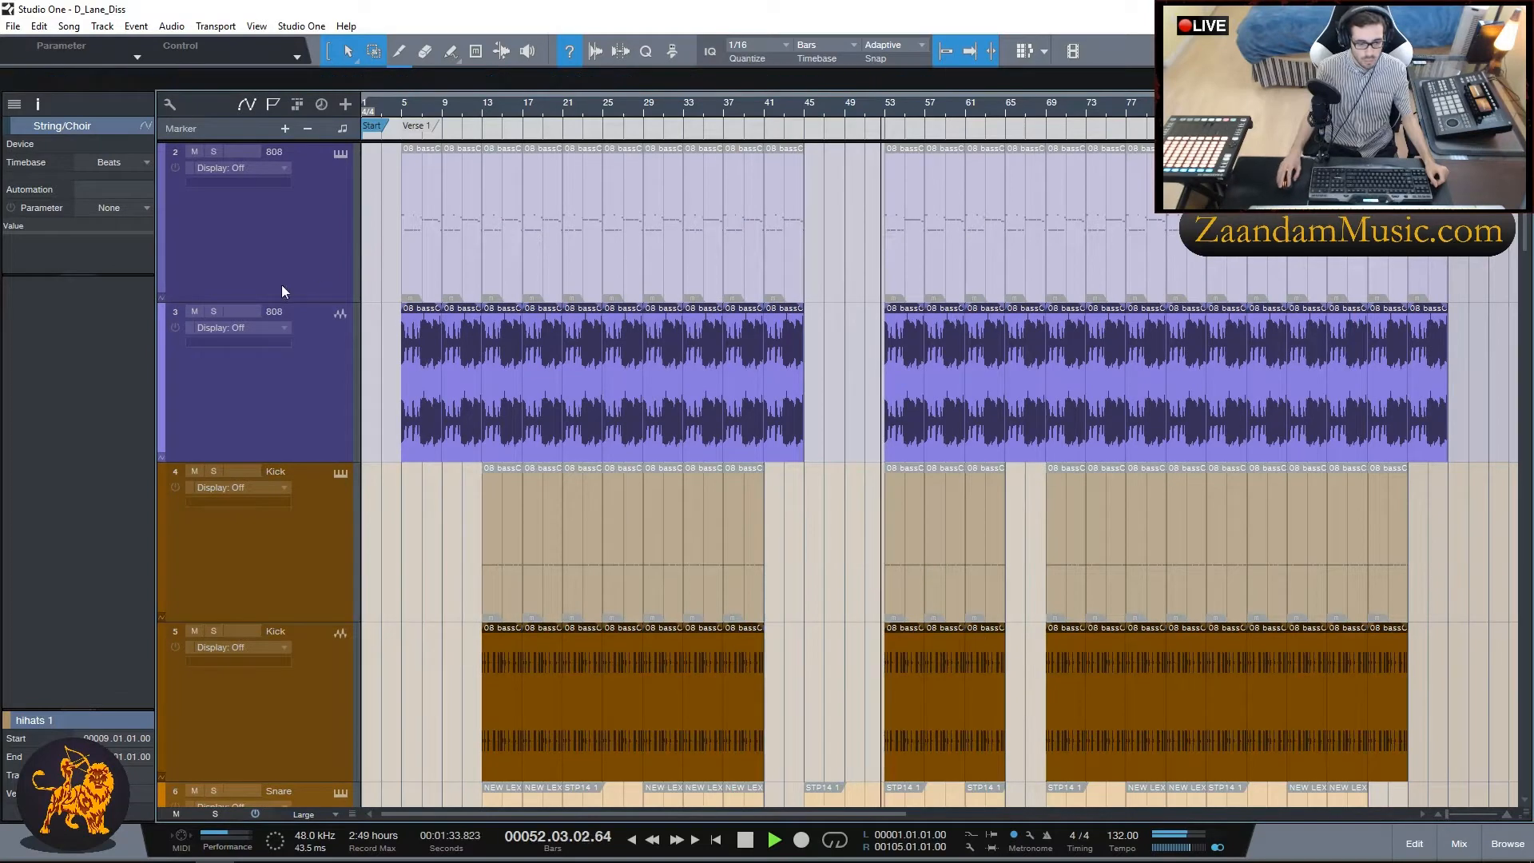
Step: Set the height of all tracks to Small and view the later bars of the arrangement
click(320, 812)
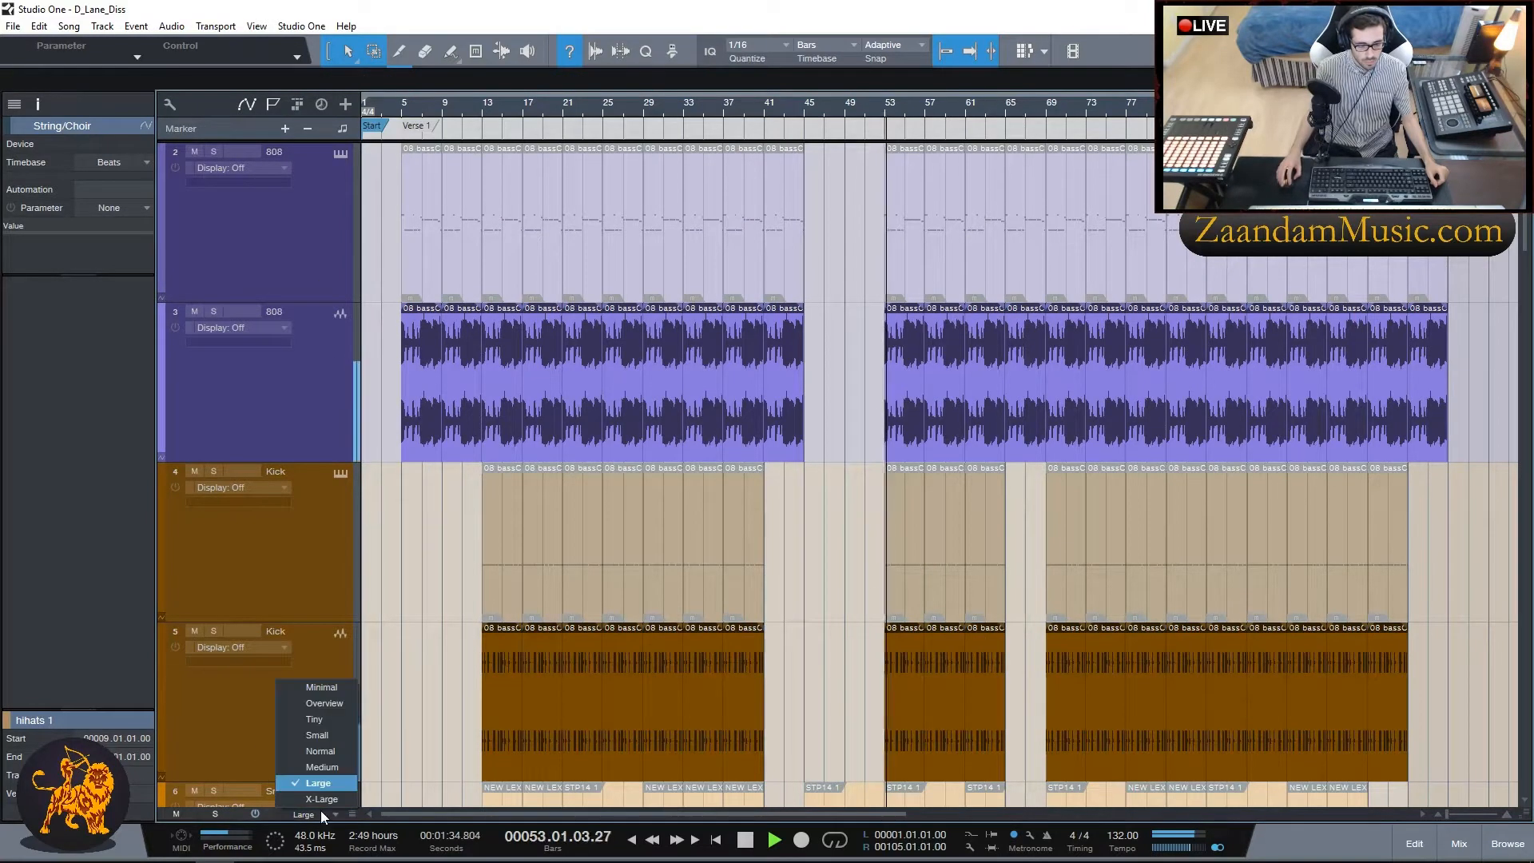
click(324, 734)
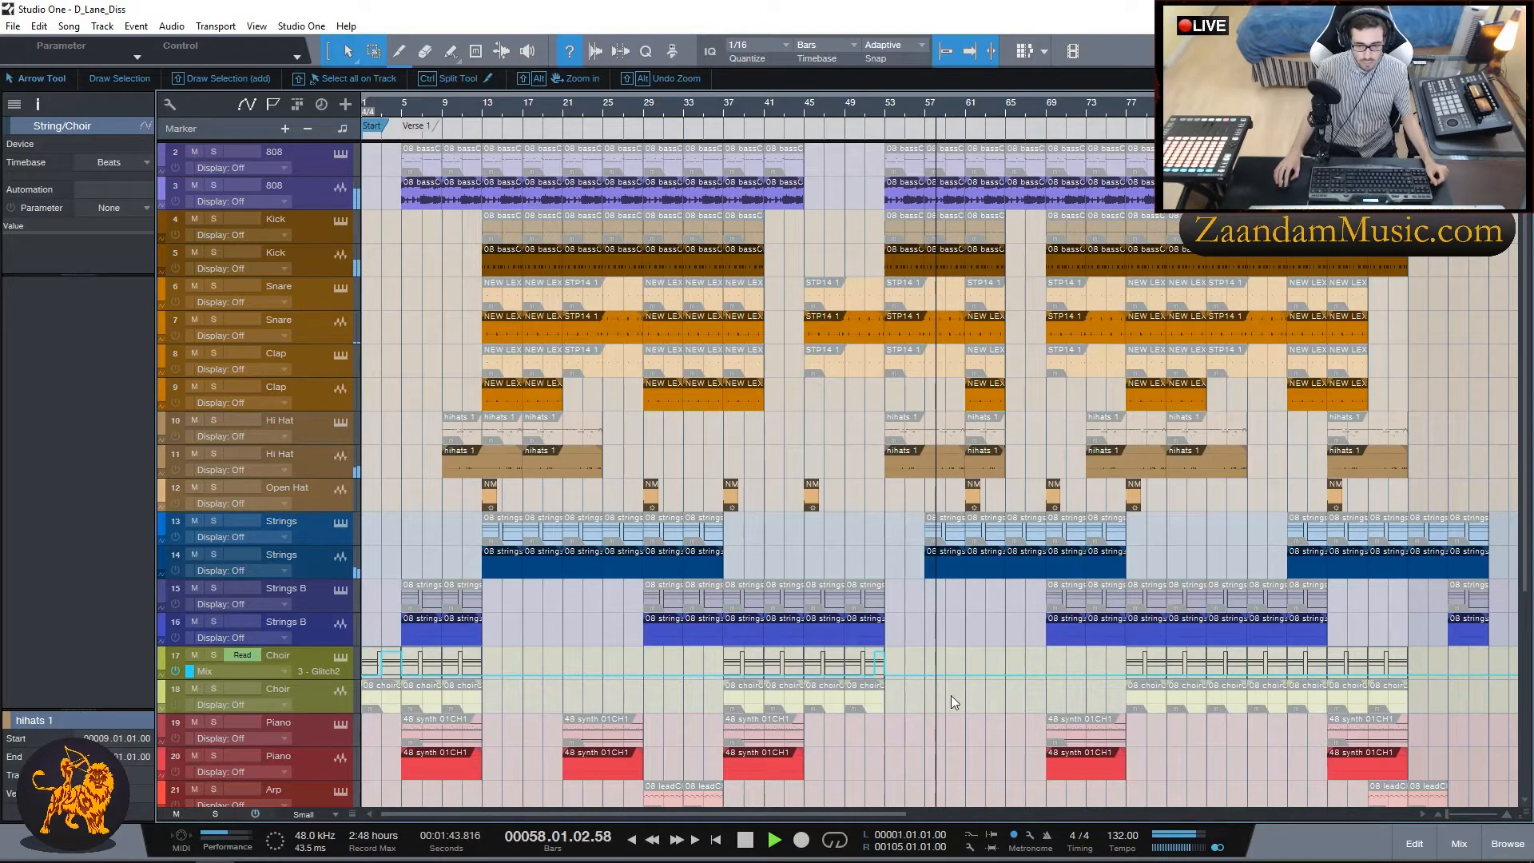
scroll(933, 738, down, 5)
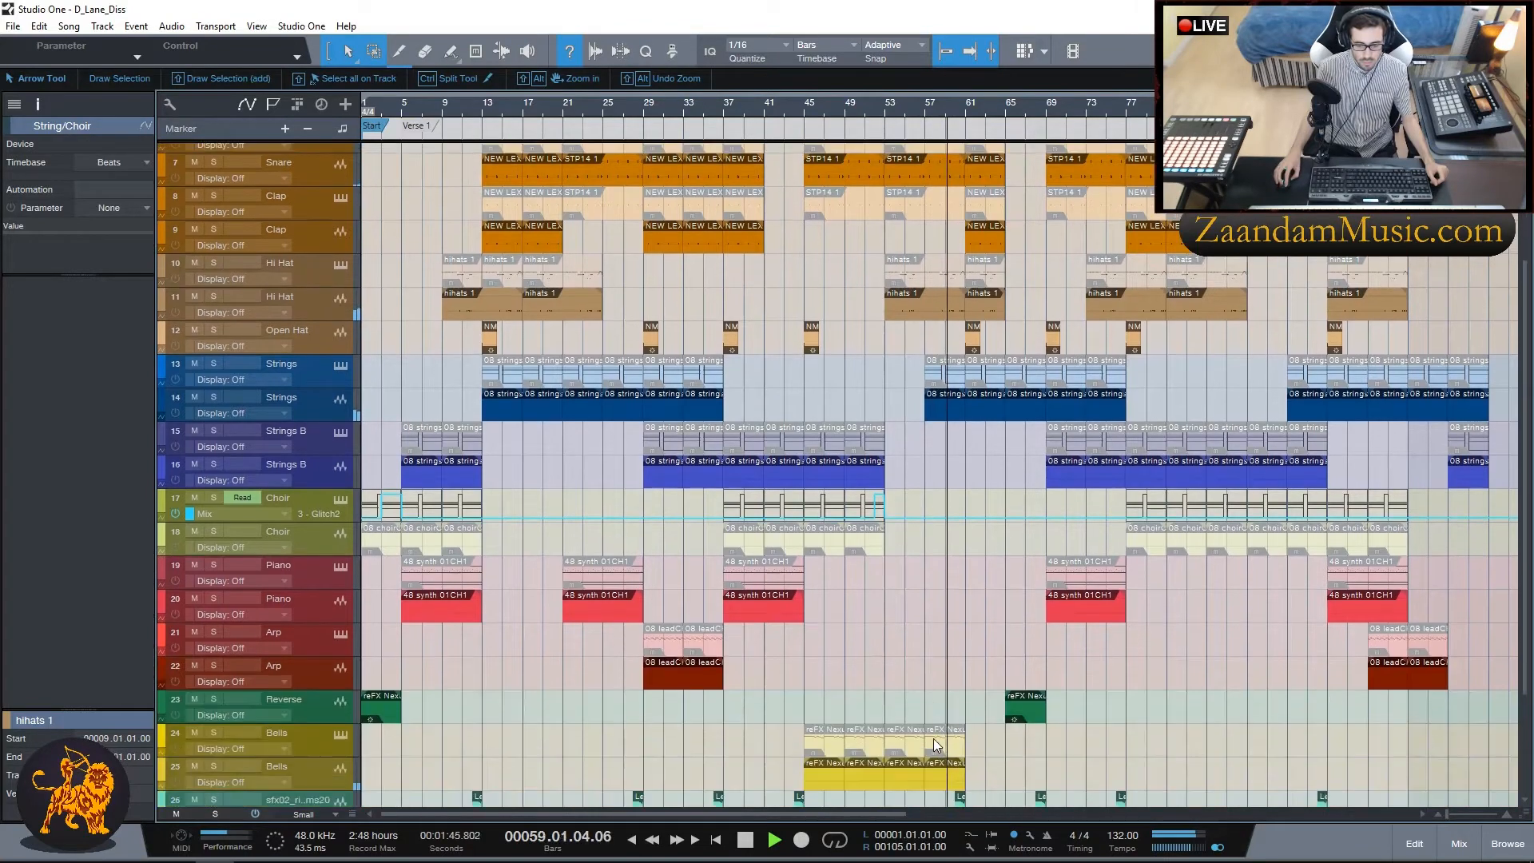
scroll(933, 738, down, 5)
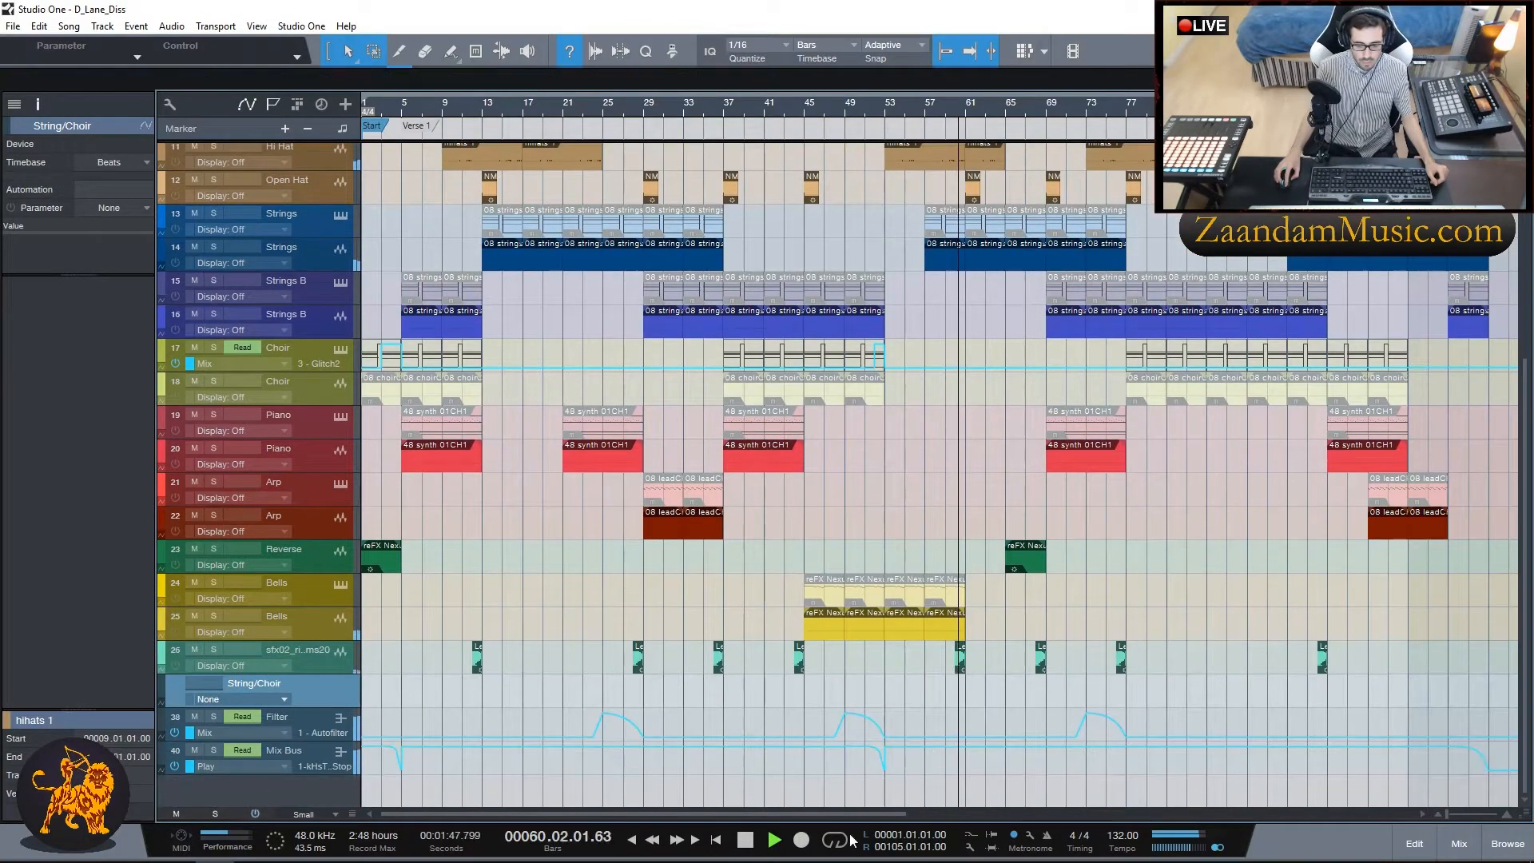
drag(834, 816, 959, 812)
scroll(1349, 487, up, 8)
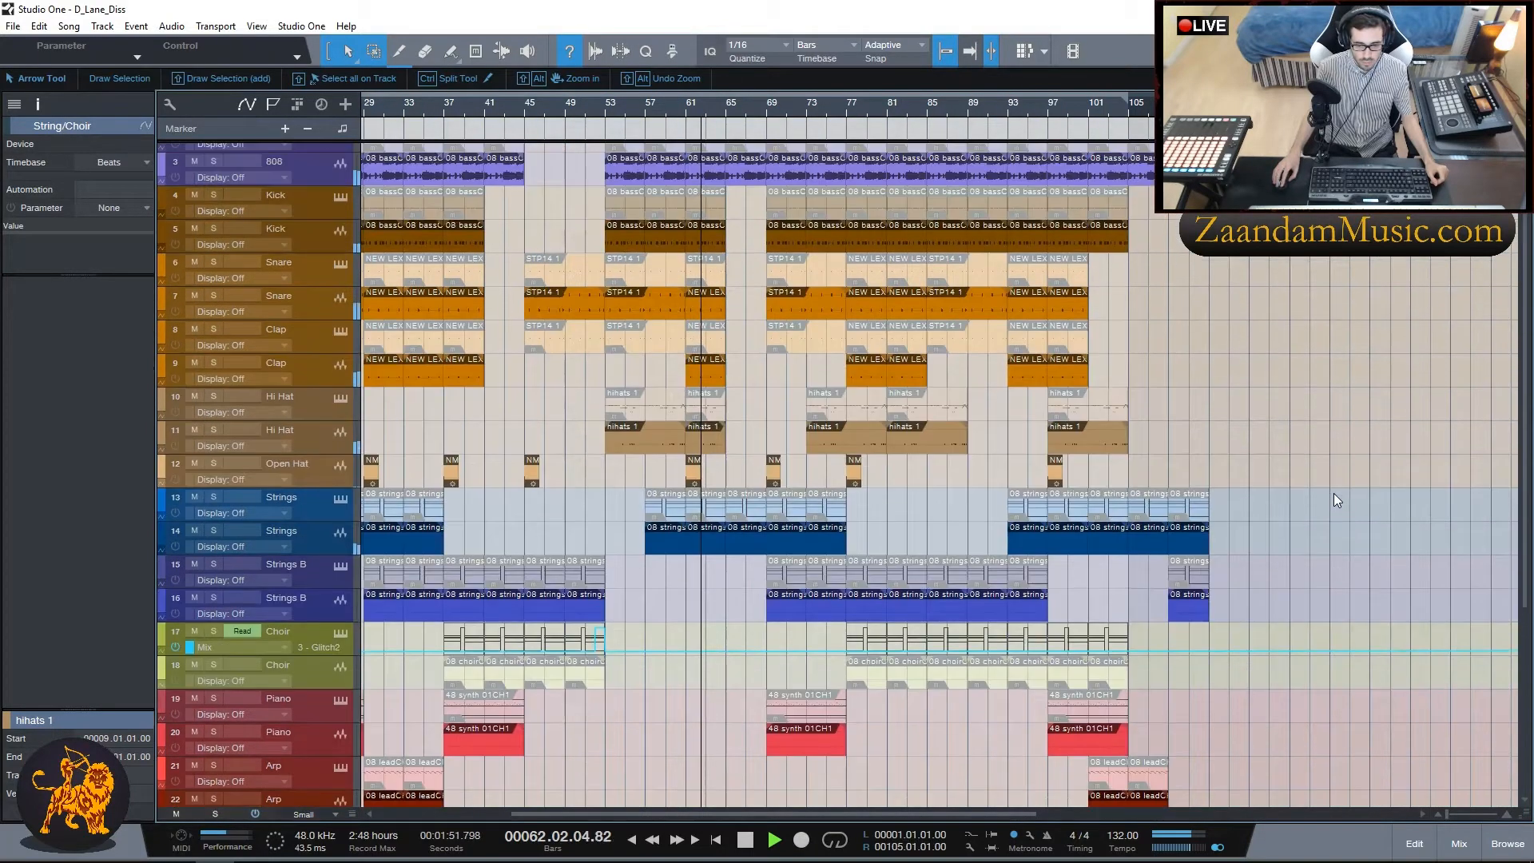
scroll(1334, 492, up, 1)
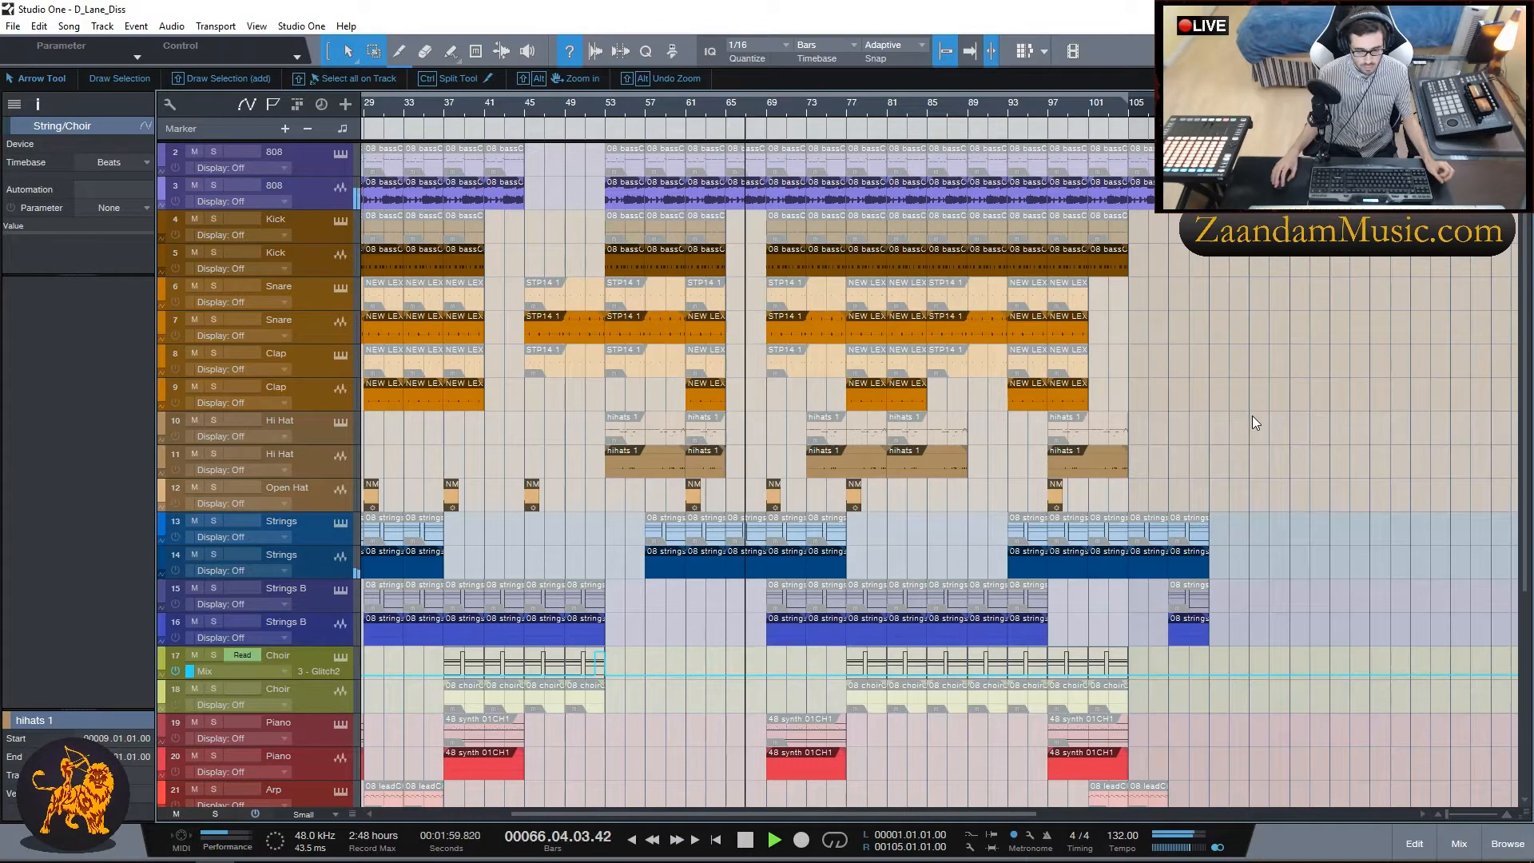
Step: Enlarge the Reverse track to about double height and make the Piano audio track (track 20) taller individually
scroll(1252, 415, down, 5)
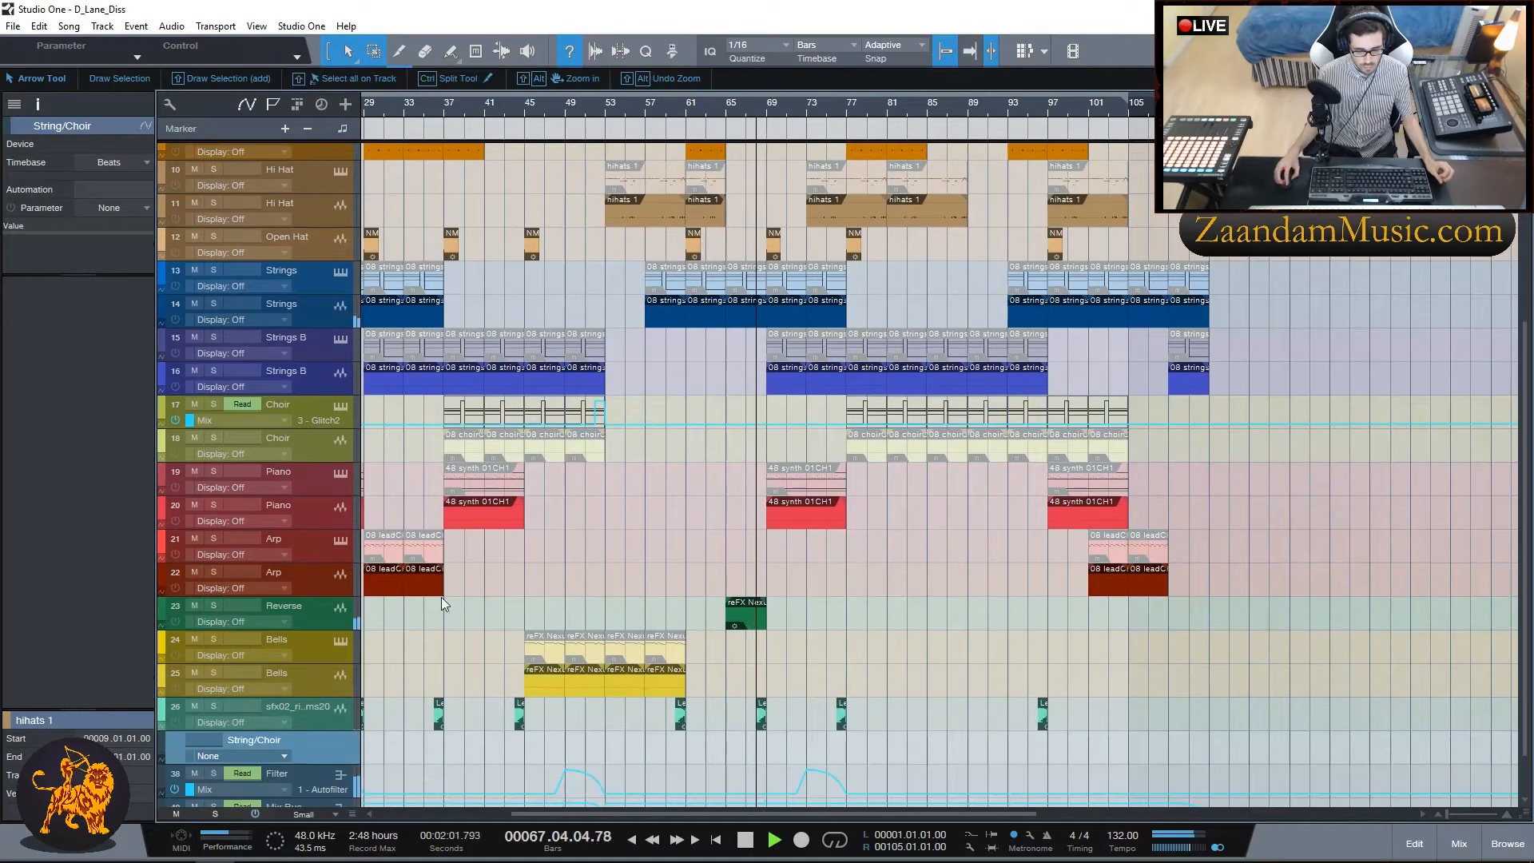
drag(335, 631, 334, 664)
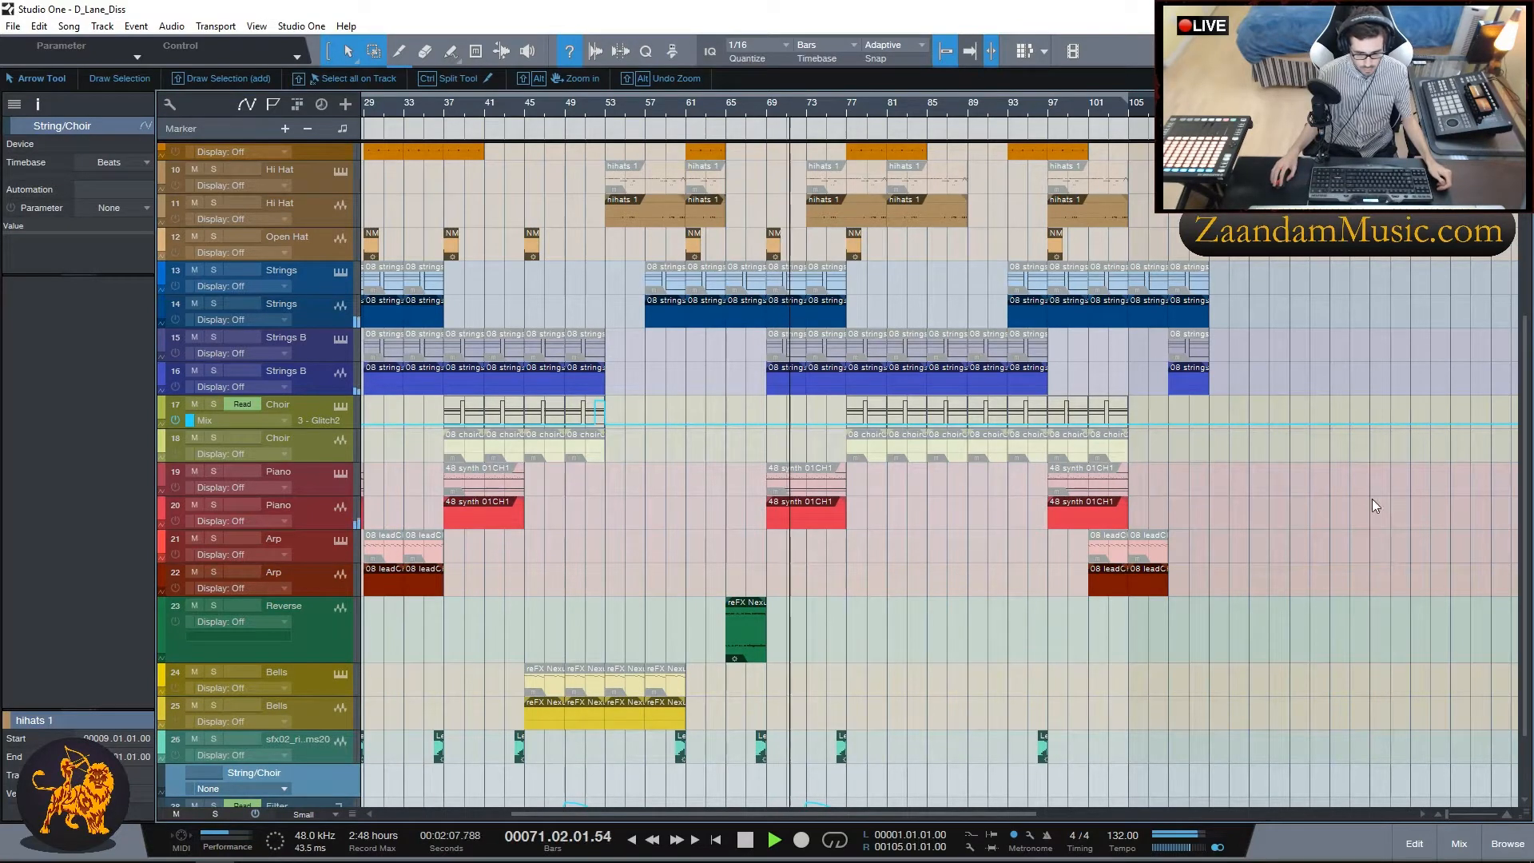
scroll(1359, 486, down, 3)
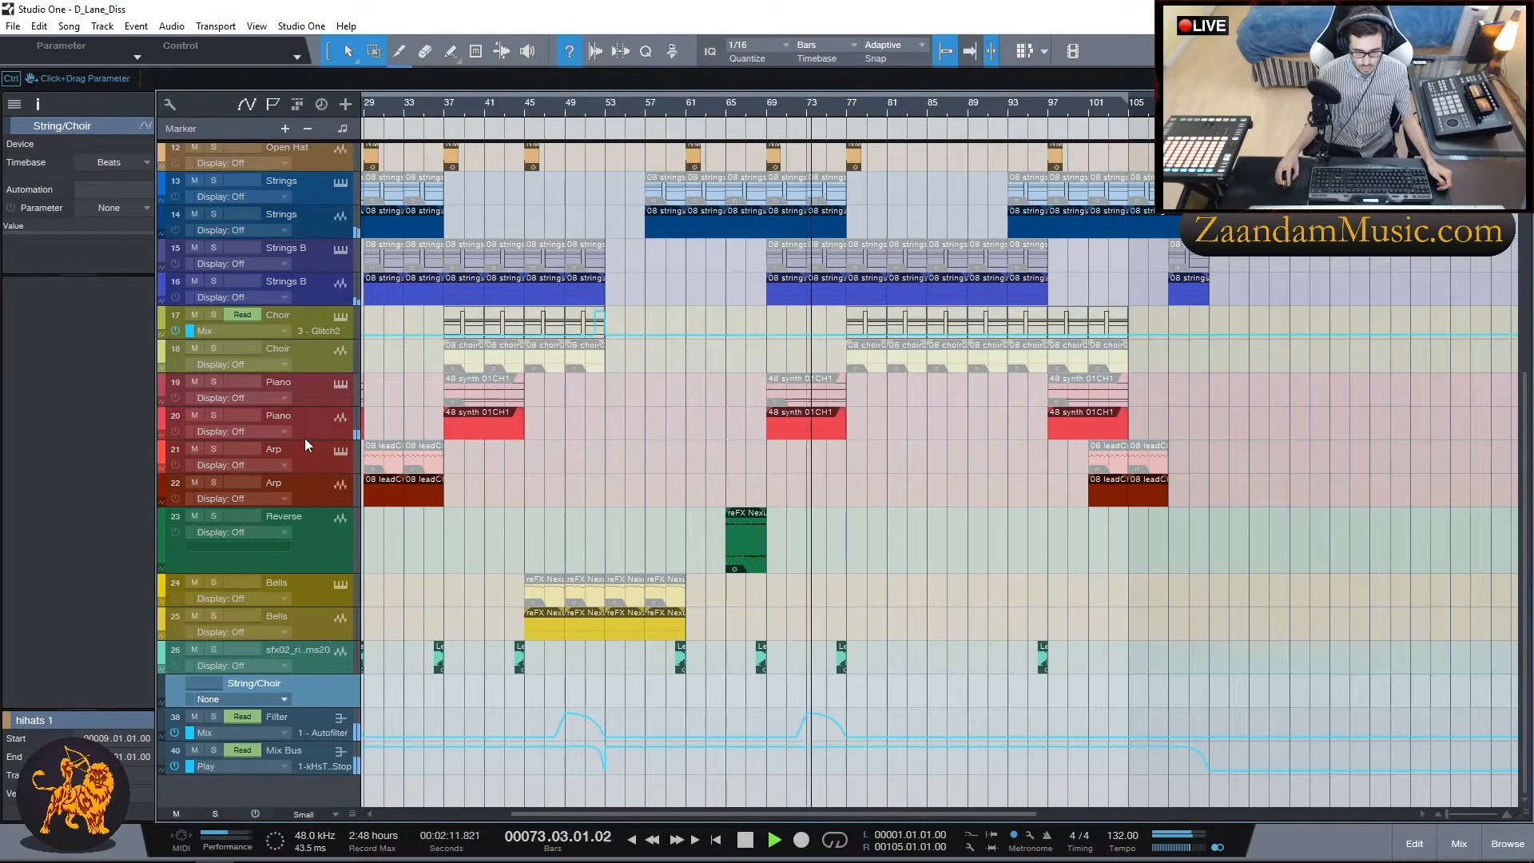
drag(305, 440, 304, 464)
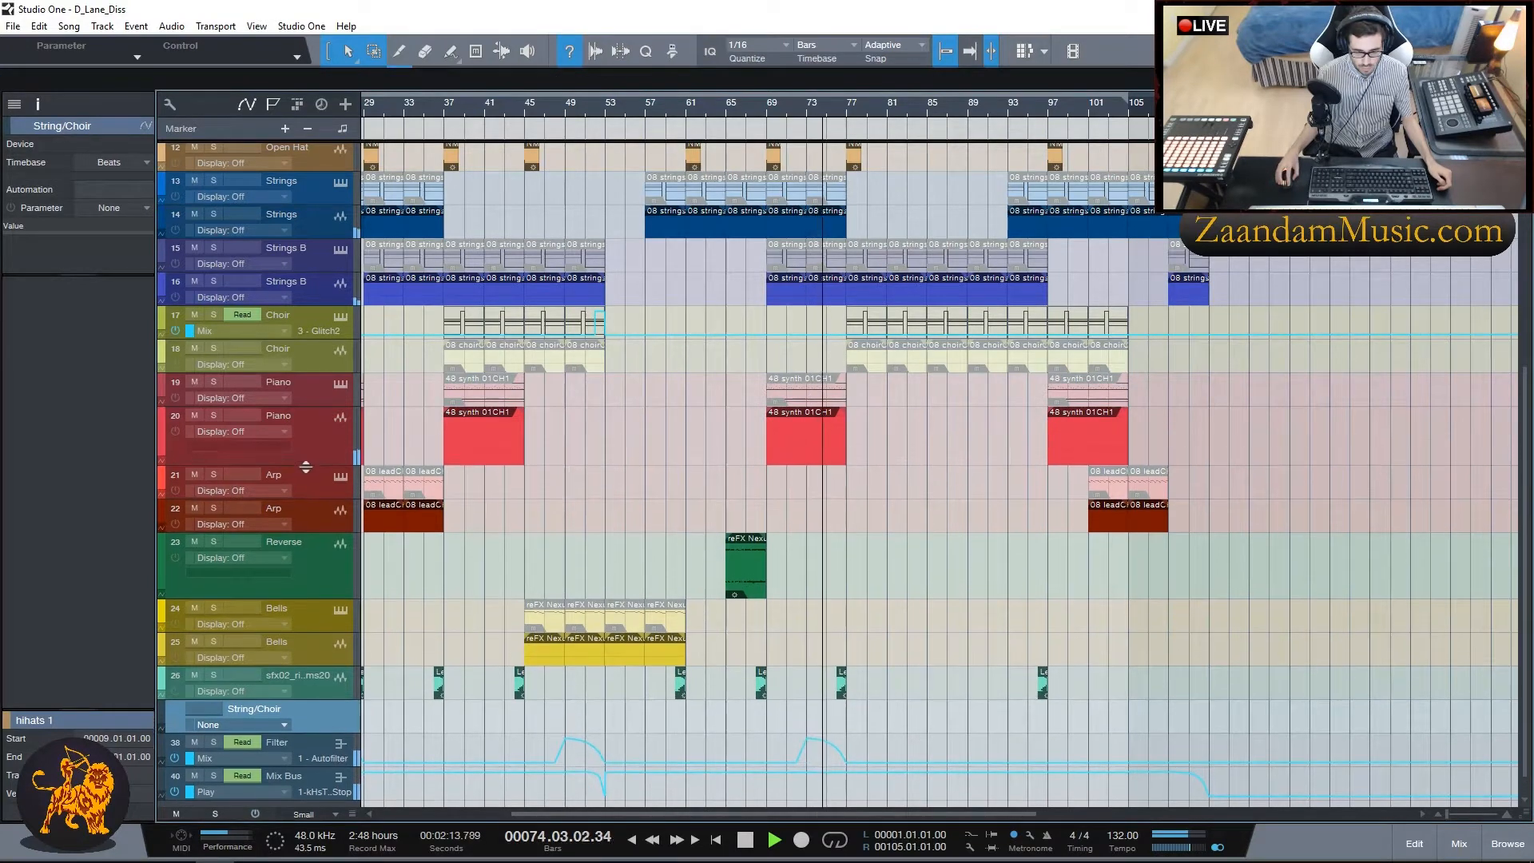
Step: Examine the final section of the arrangement up to the End marker across all tracks while the song plays
scroll(1270, 485, up, 7)
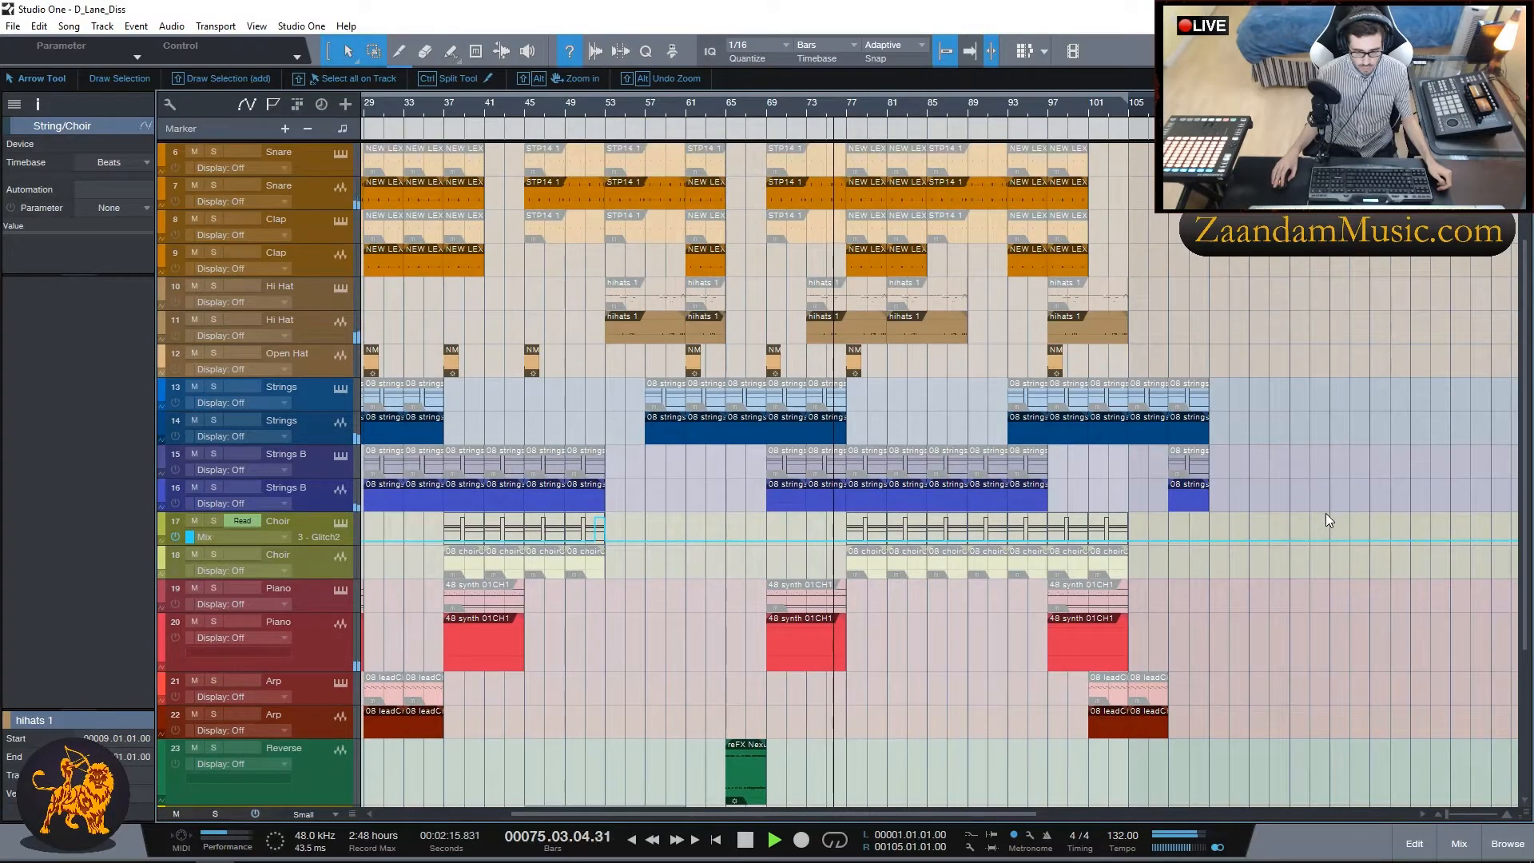
scroll(1325, 513, up, 3)
scroll(1323, 513, up, 1)
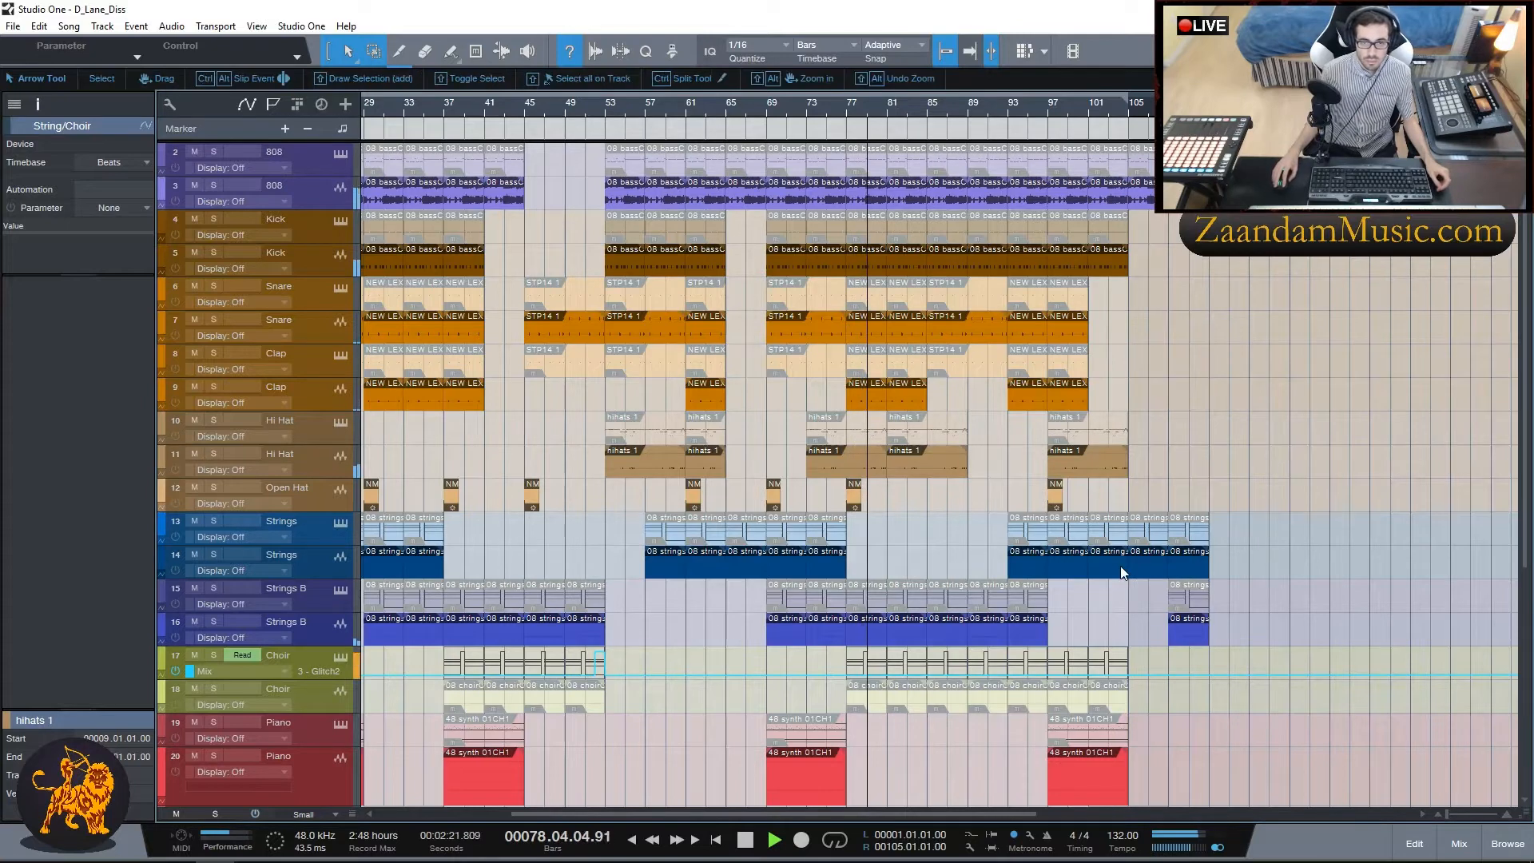
drag(884, 815, 937, 813)
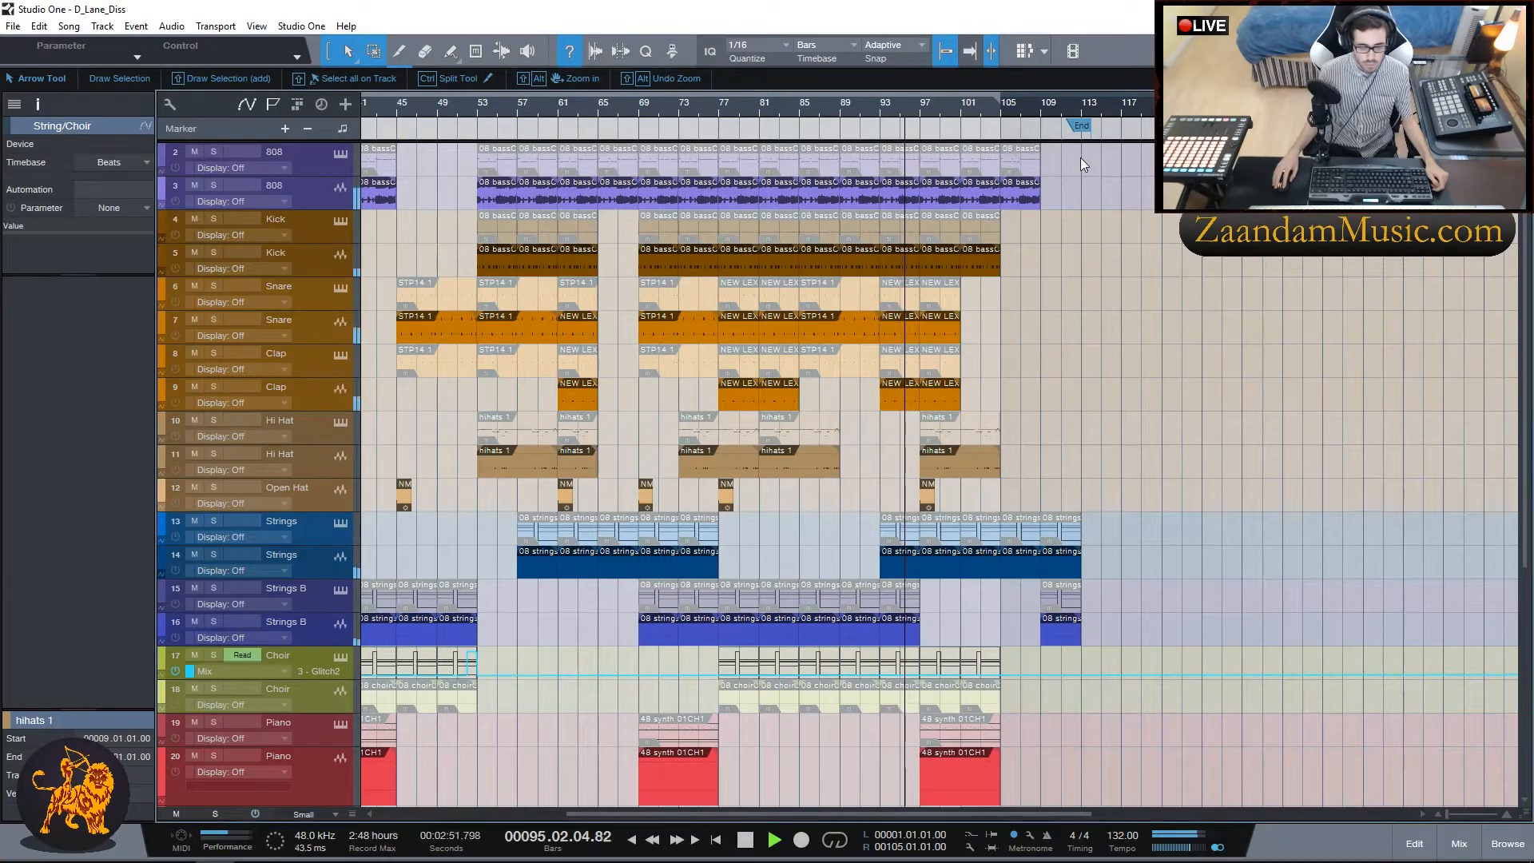
scroll(1163, 473, down, 8)
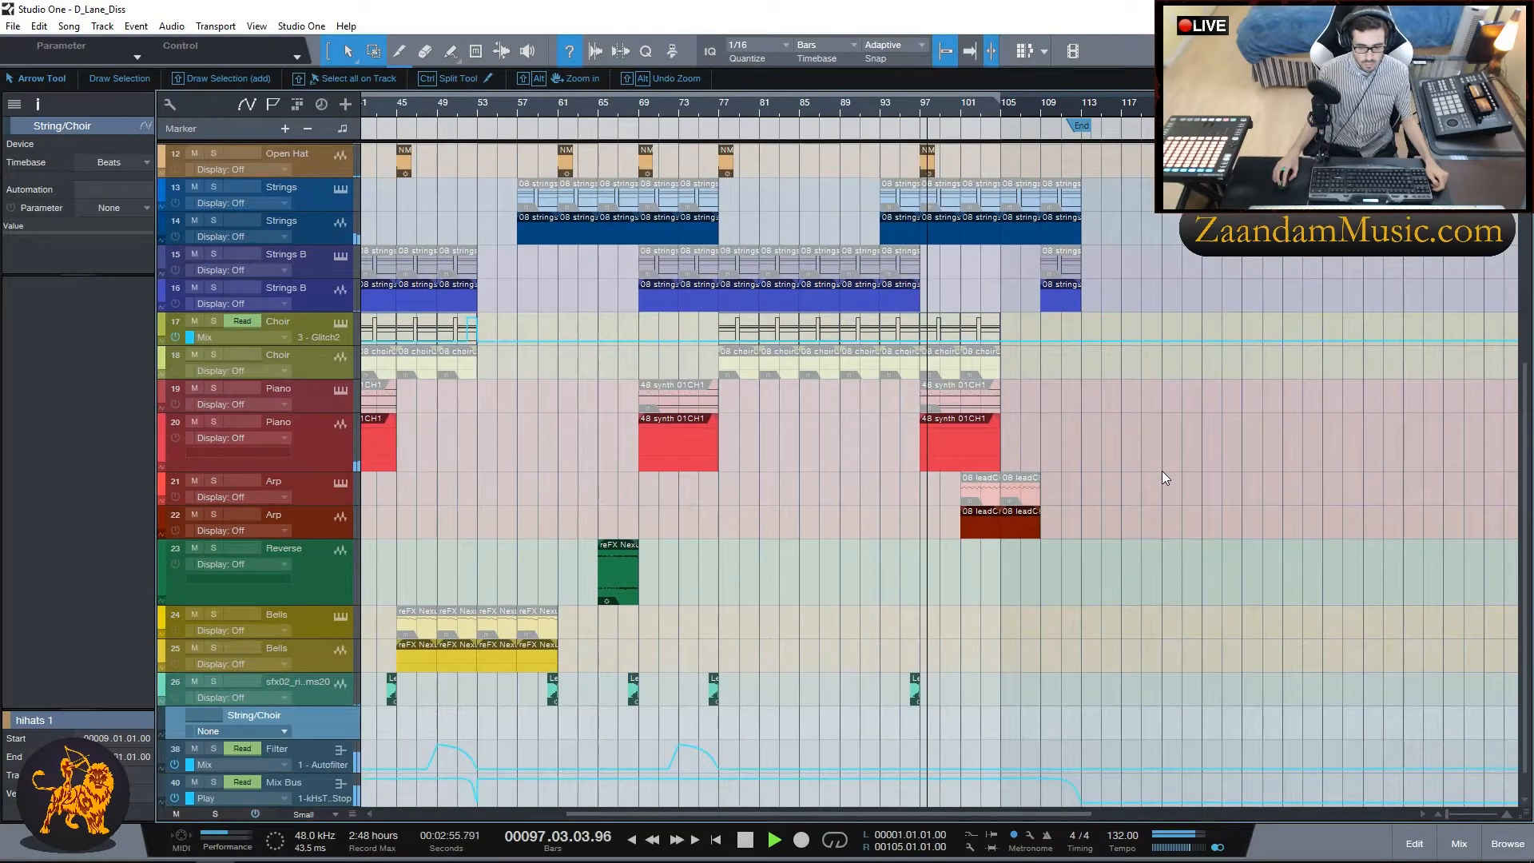
scroll(1161, 477, down, 1)
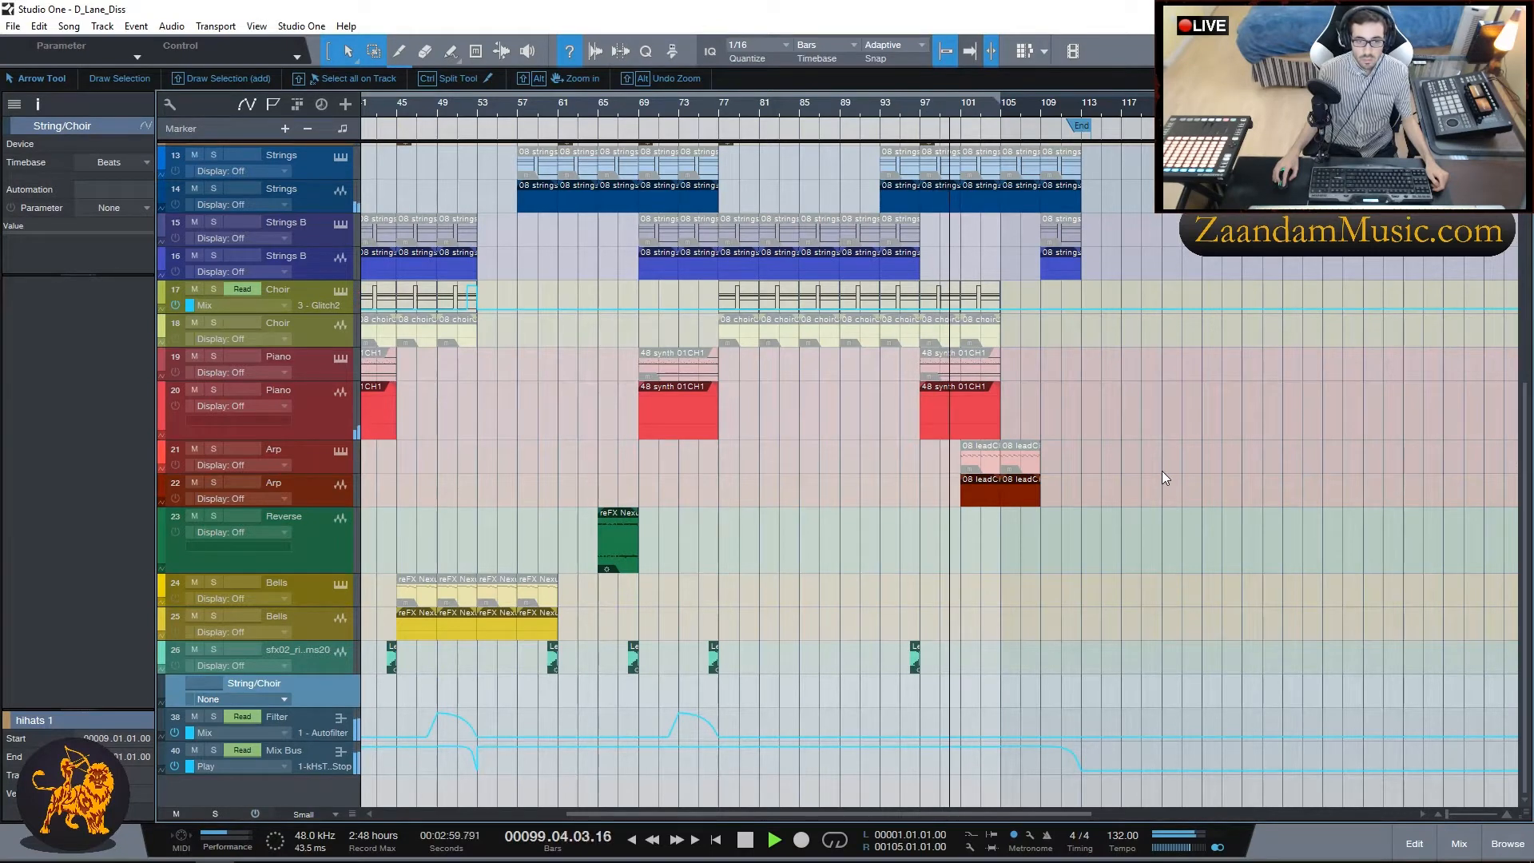
scroll(1162, 476, up, 1)
scroll(1161, 471, up, 10)
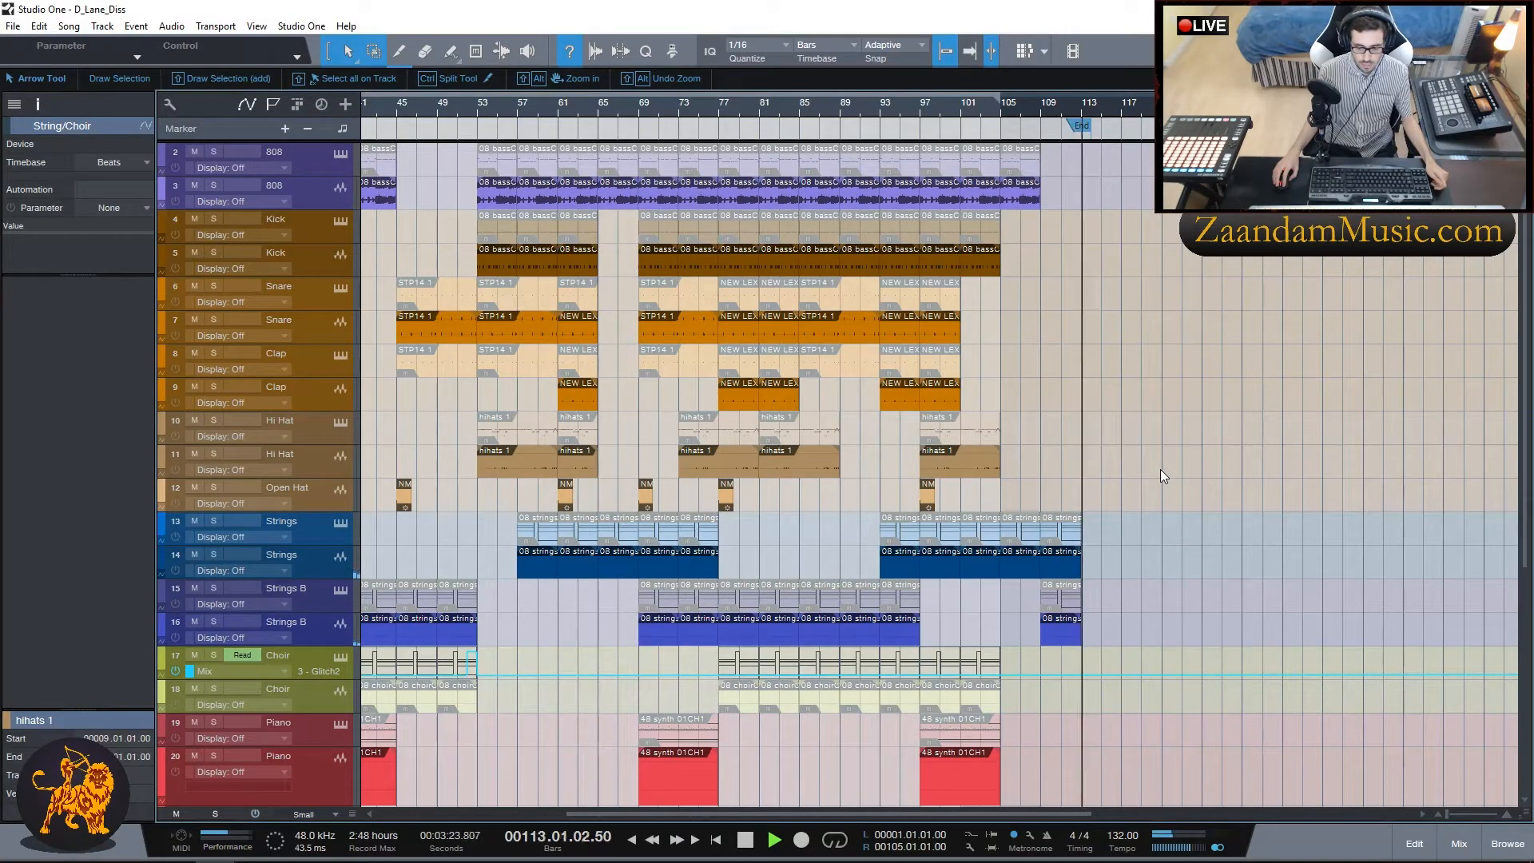
Step: Stop playback and inspect the first 808 note event and its audio version at bar 5 in the editor
key(space)
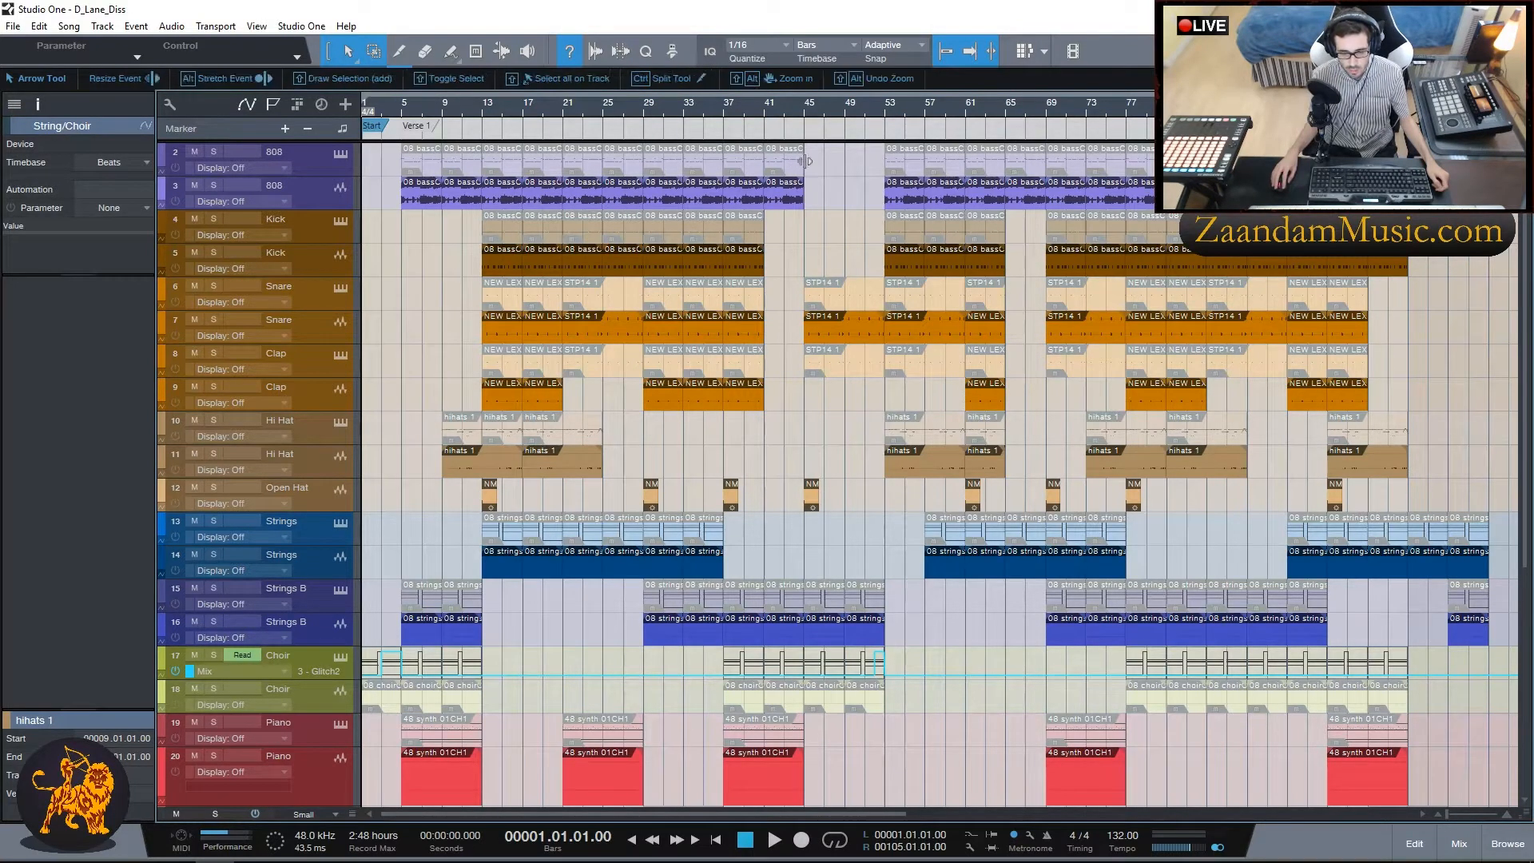
double_click(422, 165)
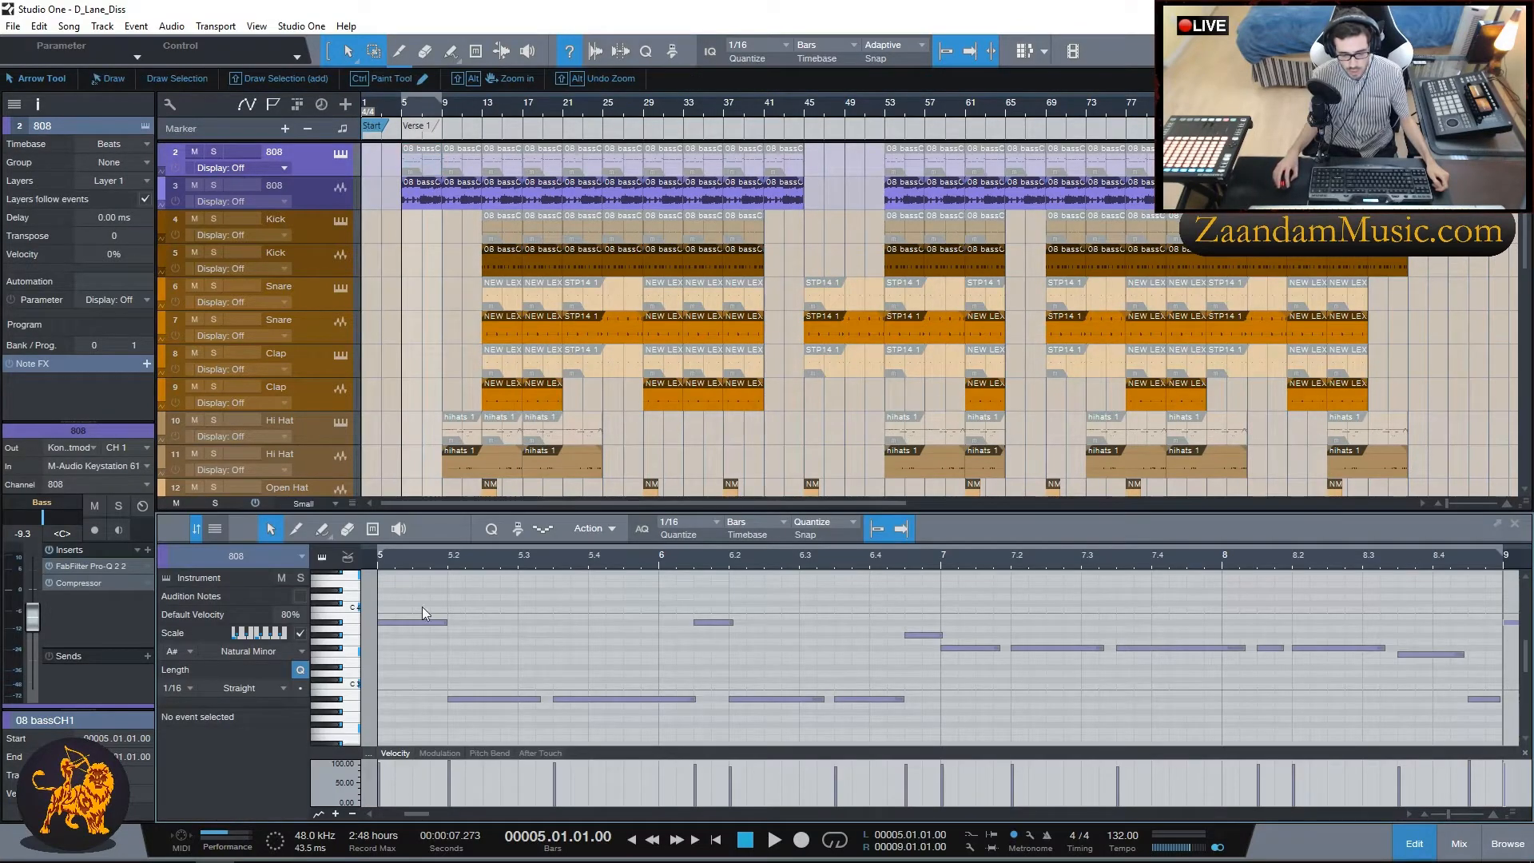
drag(419, 813, 377, 808)
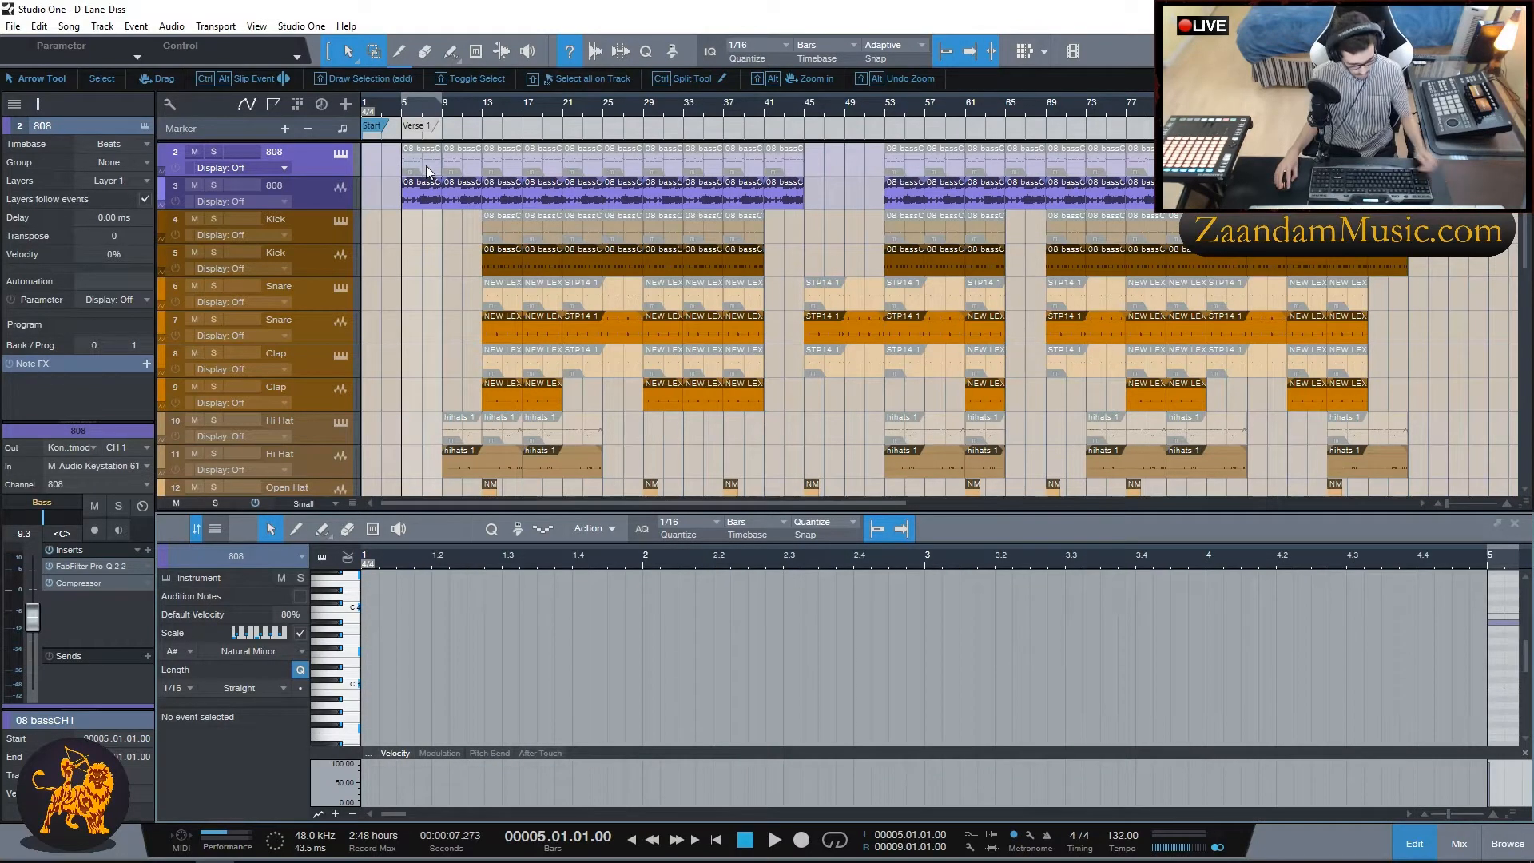
drag(417, 100, 456, 208)
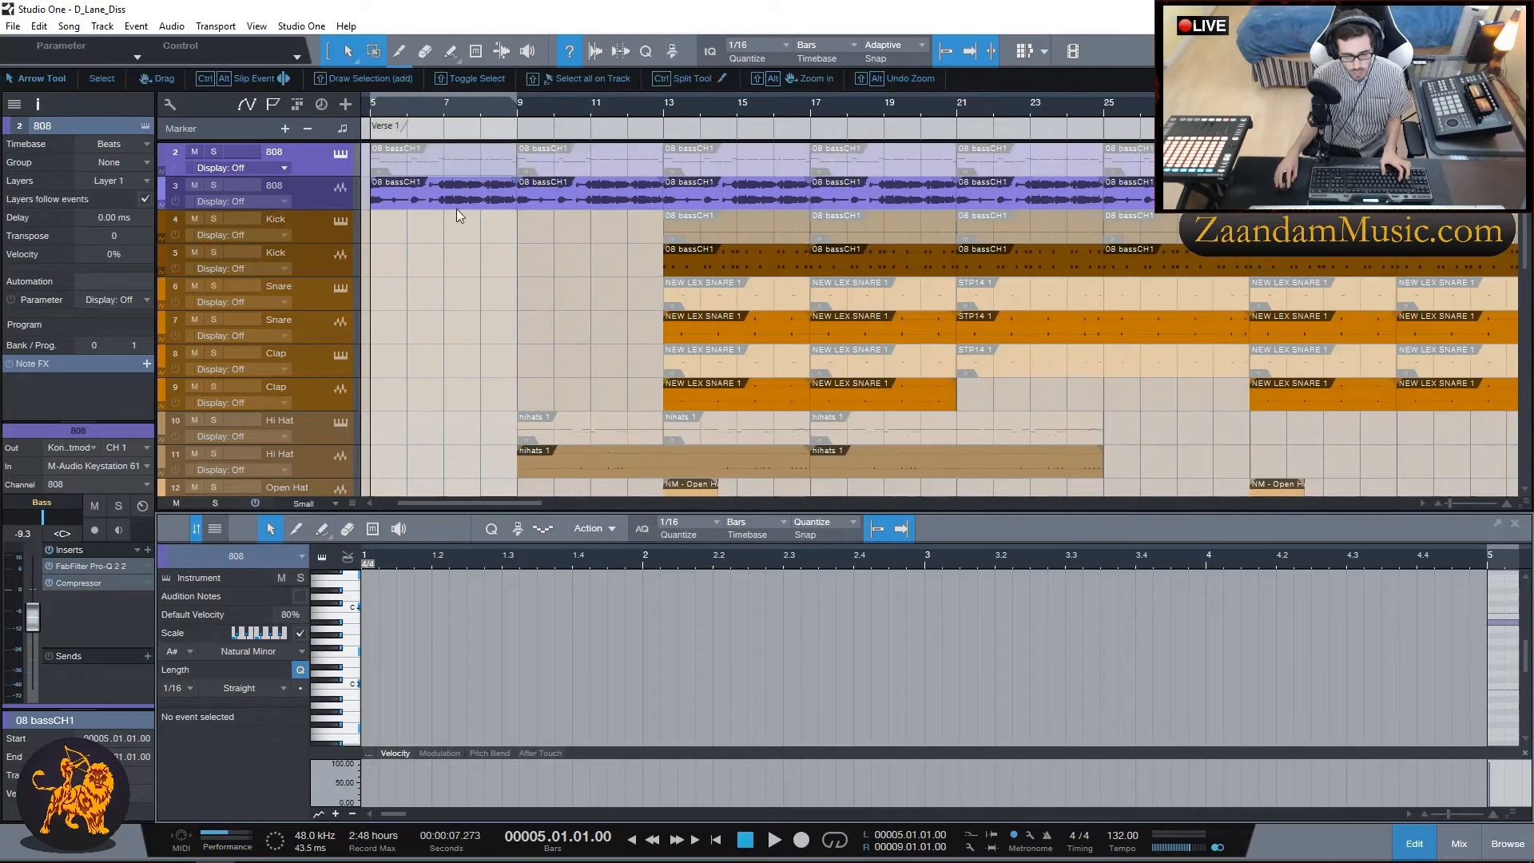
click(416, 191)
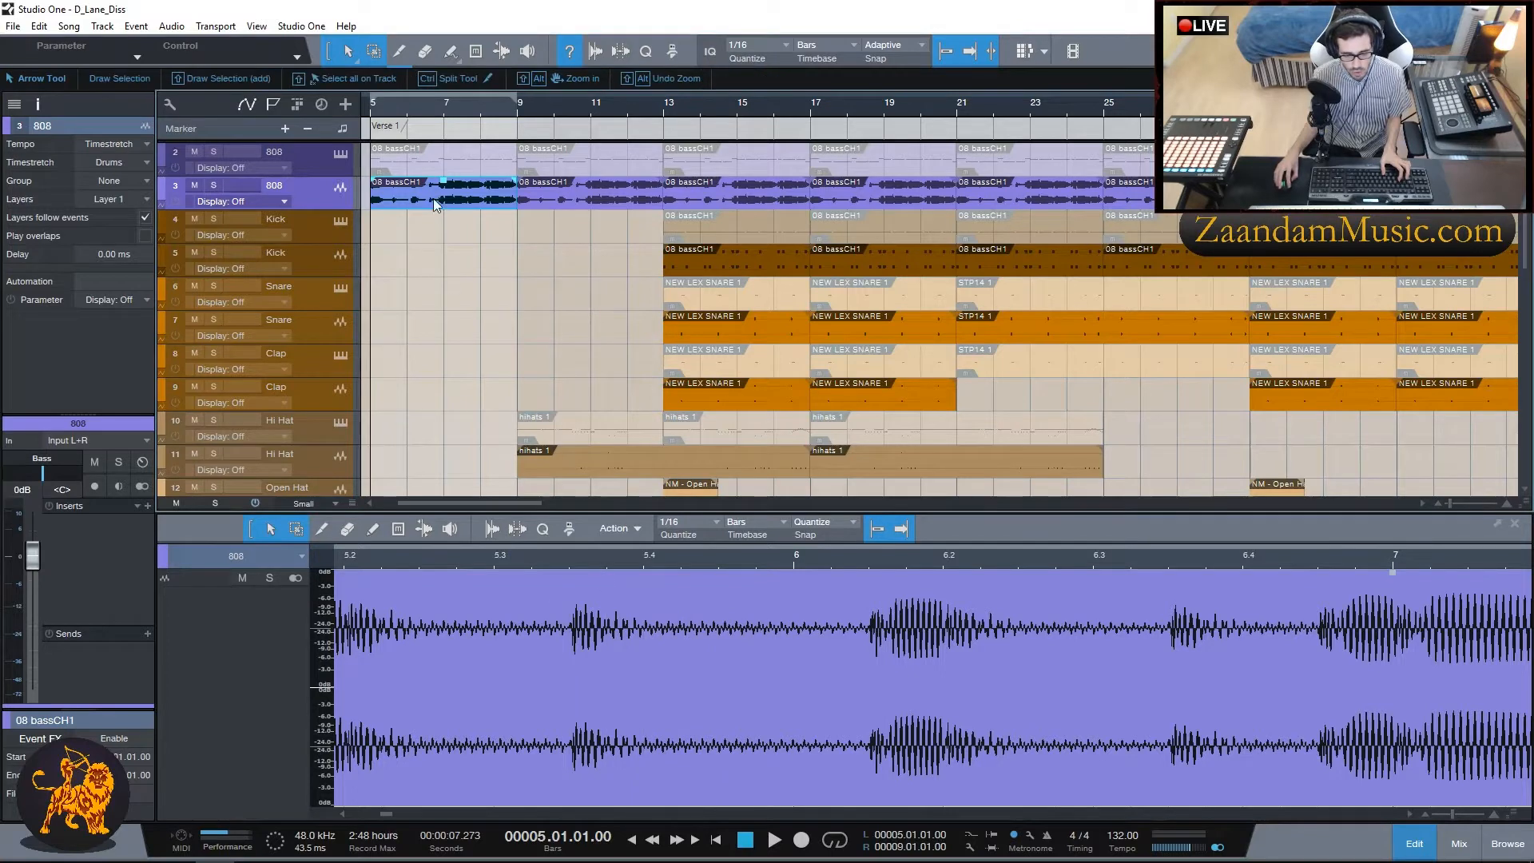
Step: Examine the whole arrangement with the End marker in view, from the 808 down to the Mix Bus automation and back
scroll(413, 104, down, 6)
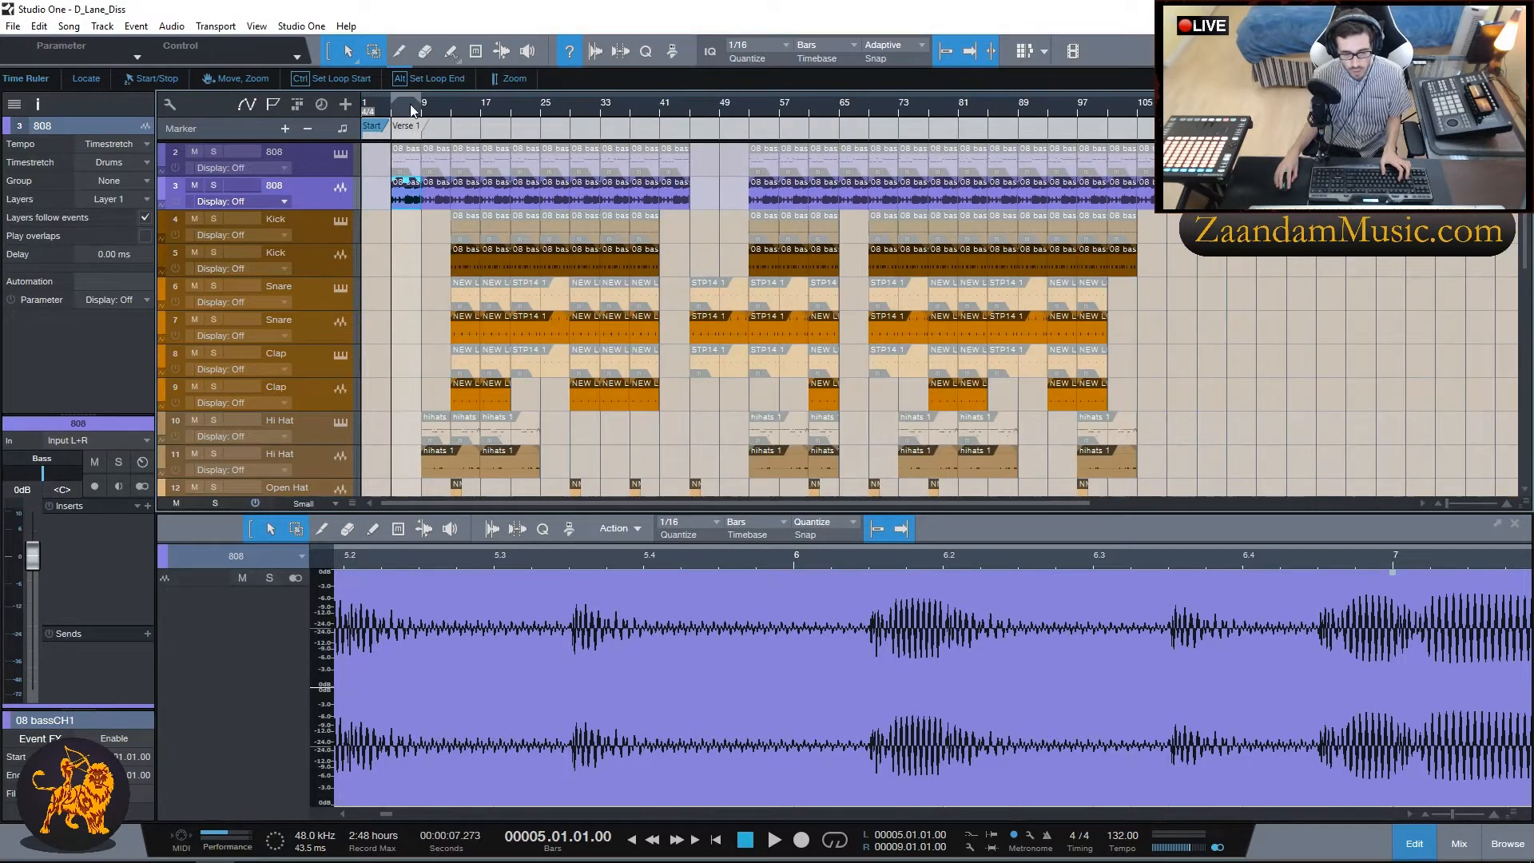
scroll(429, 112, down, 2)
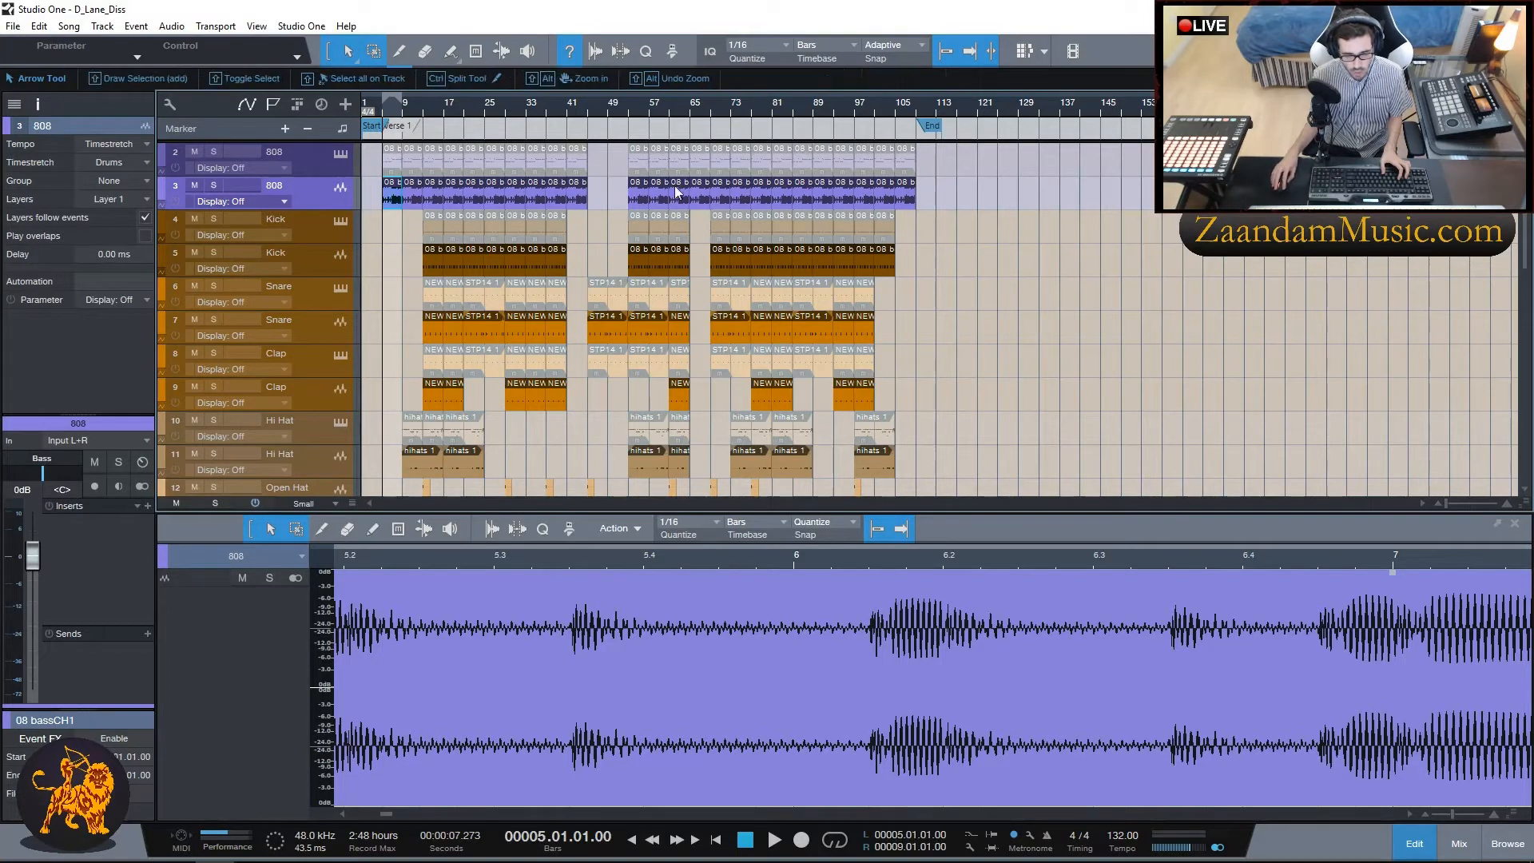
scroll(398, 233, down, 2)
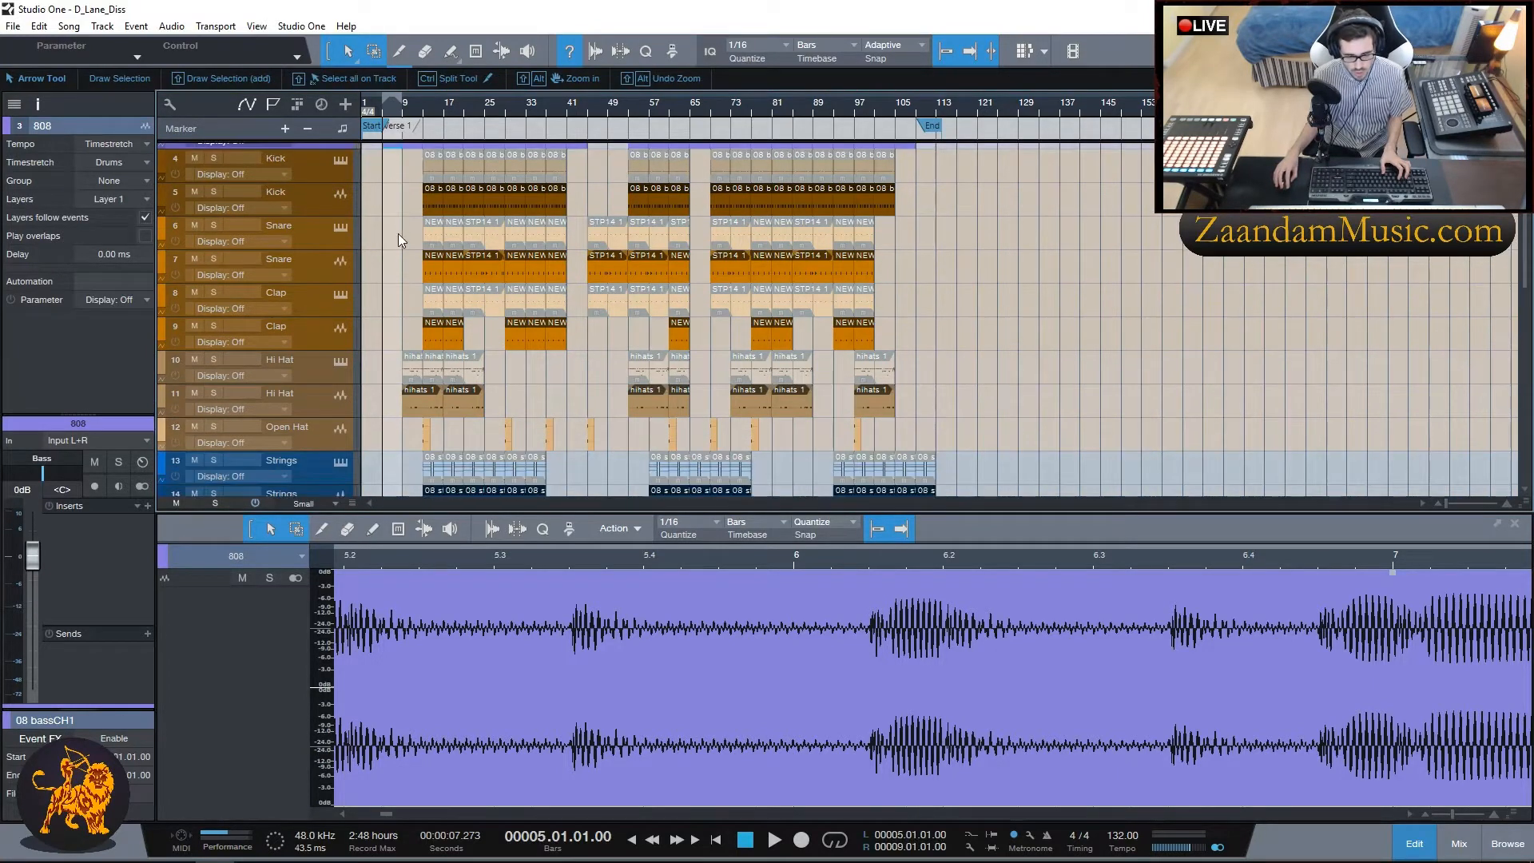
scroll(398, 233, down, 10)
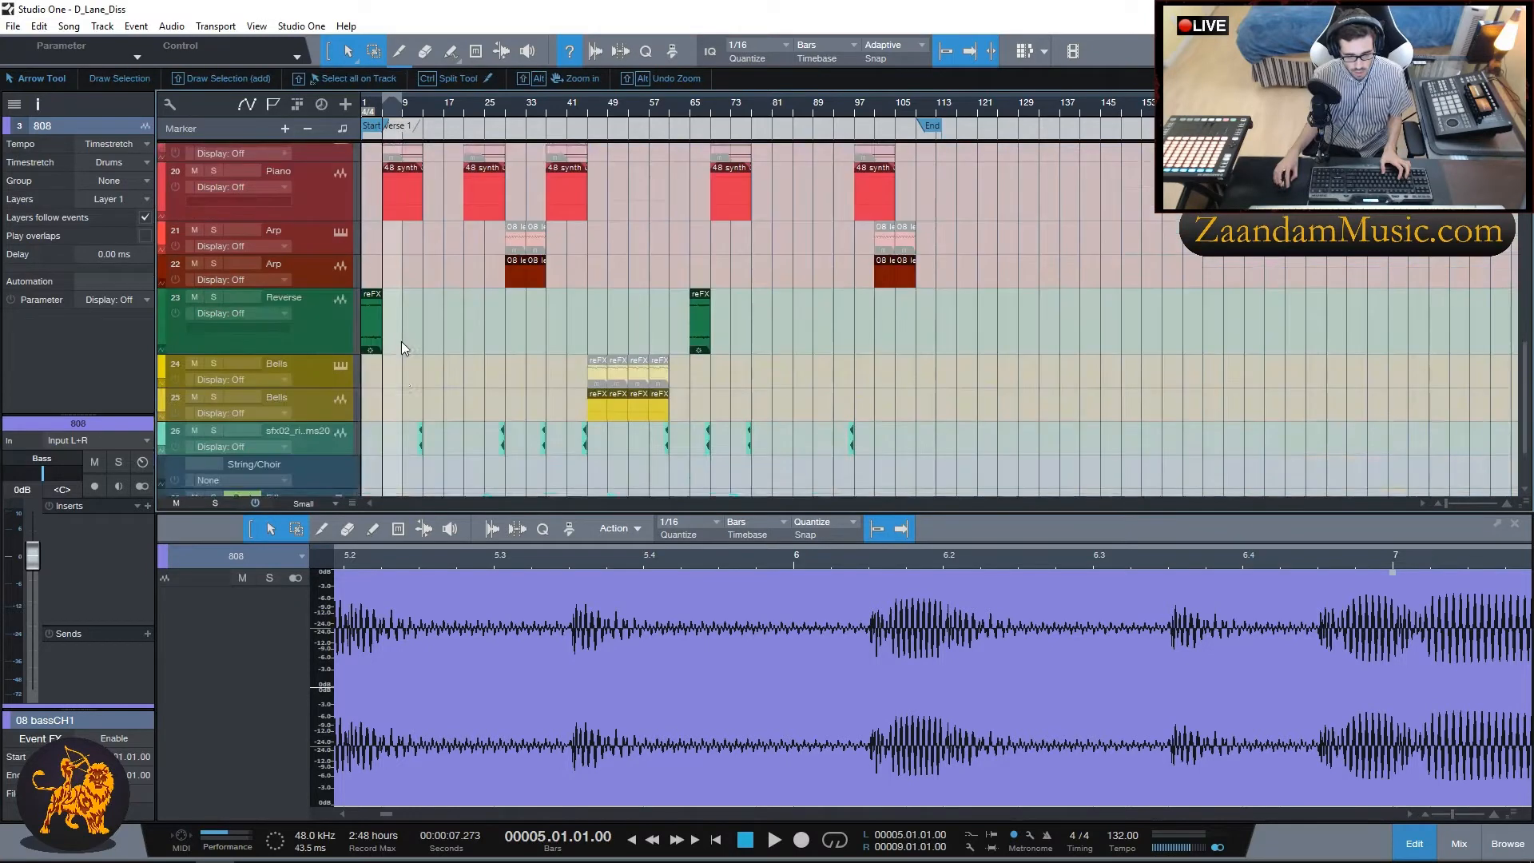
scroll(401, 342, down, 3)
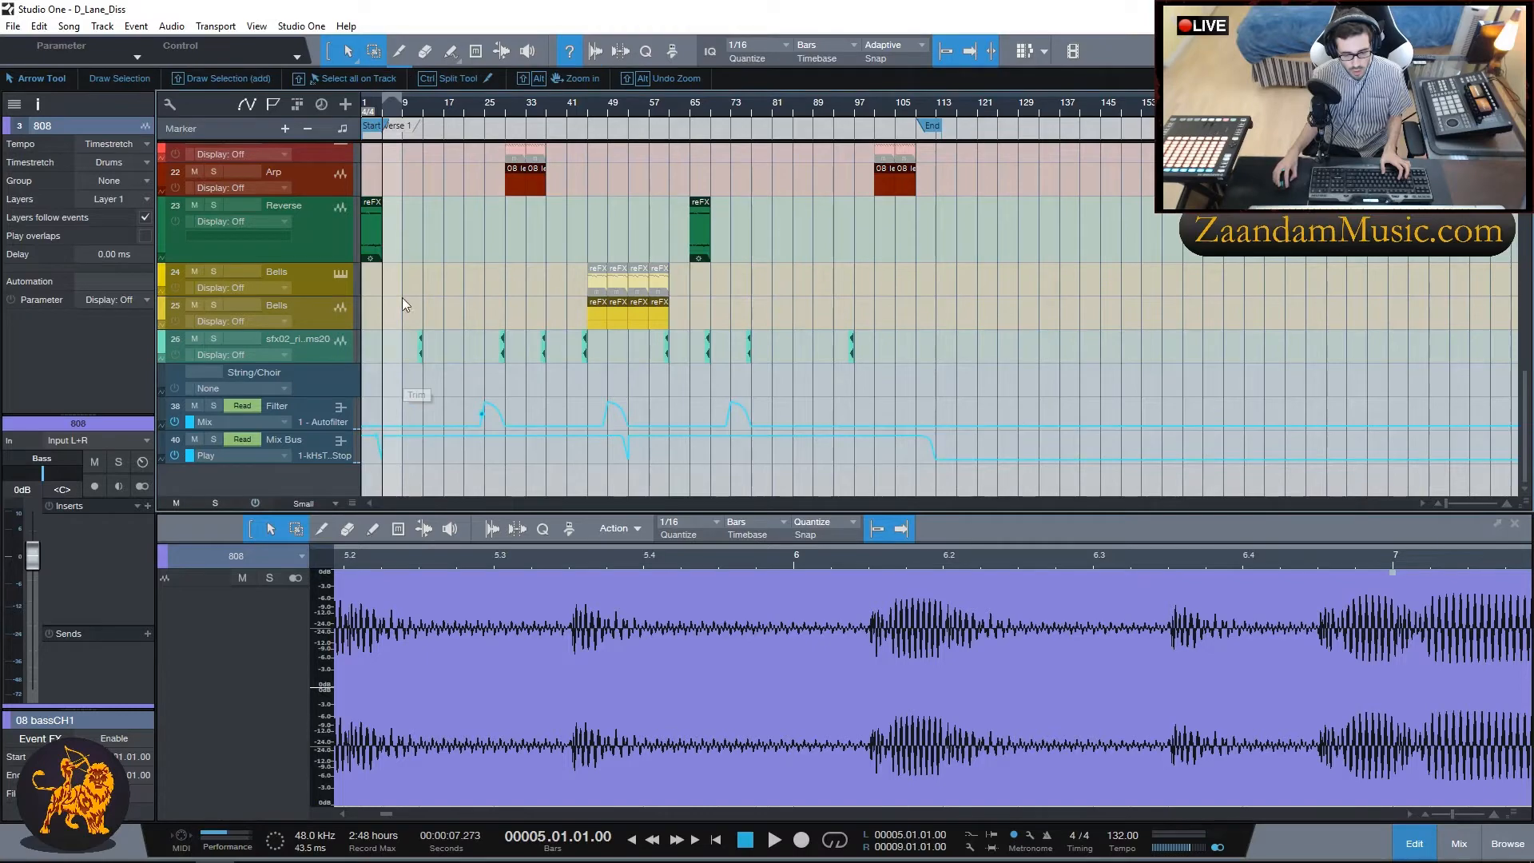
scroll(423, 334, up, 8)
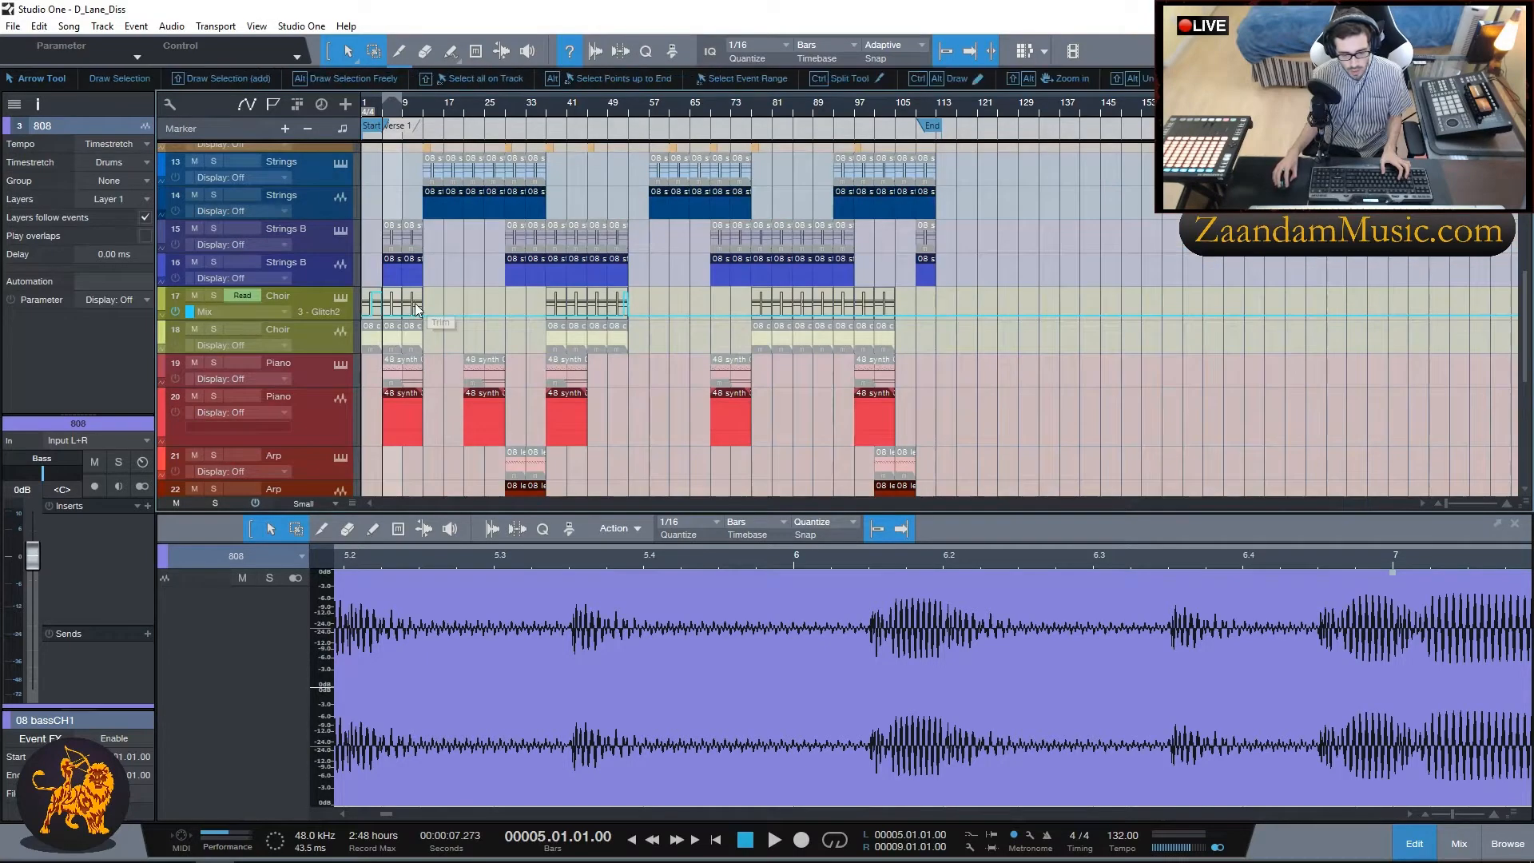
scroll(1062, 356, up, 5)
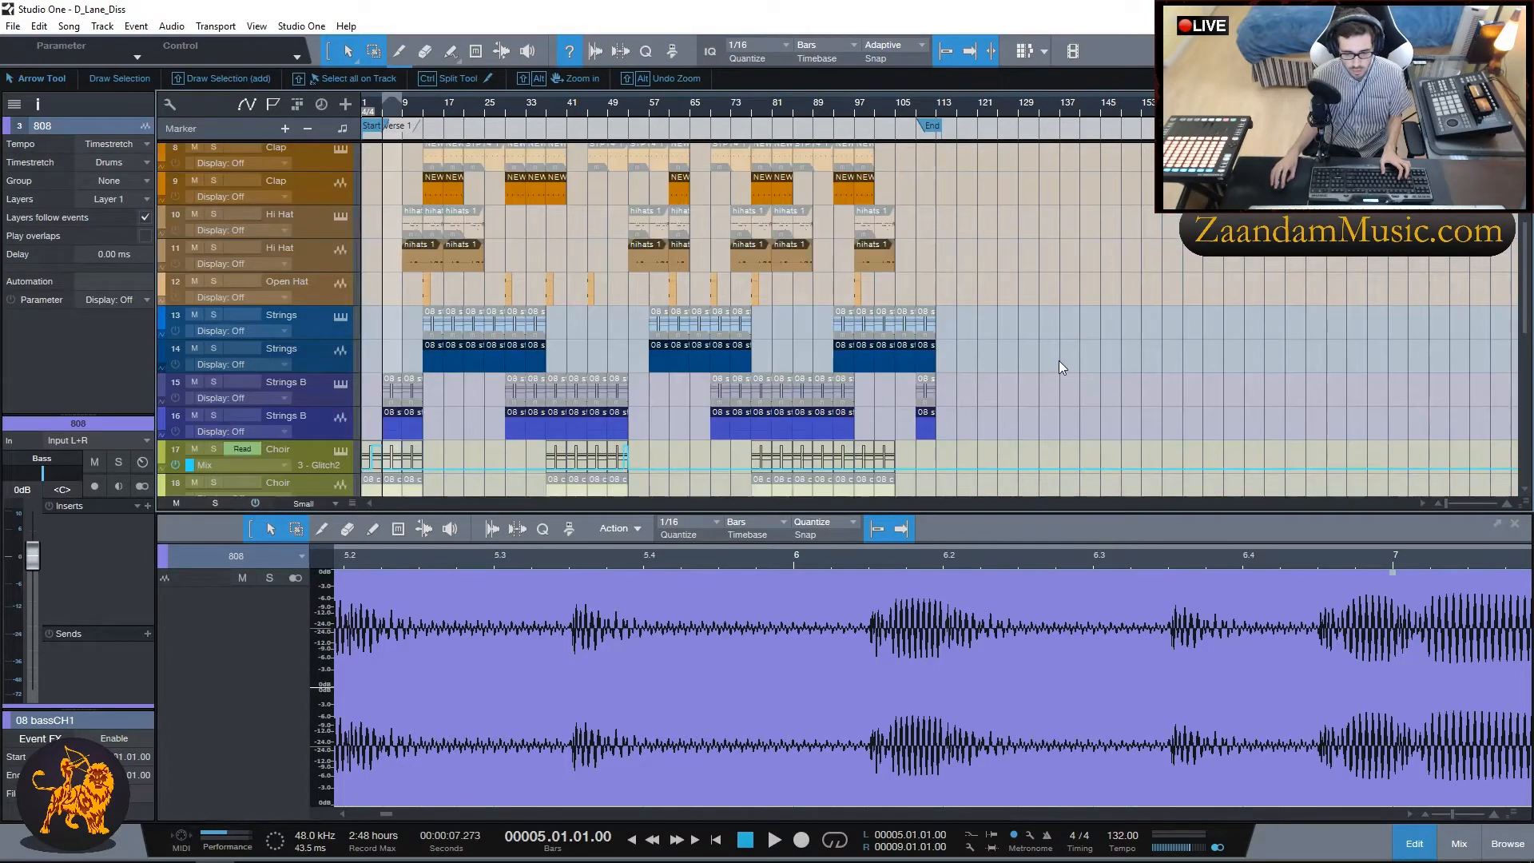
scroll(1057, 361, up, 6)
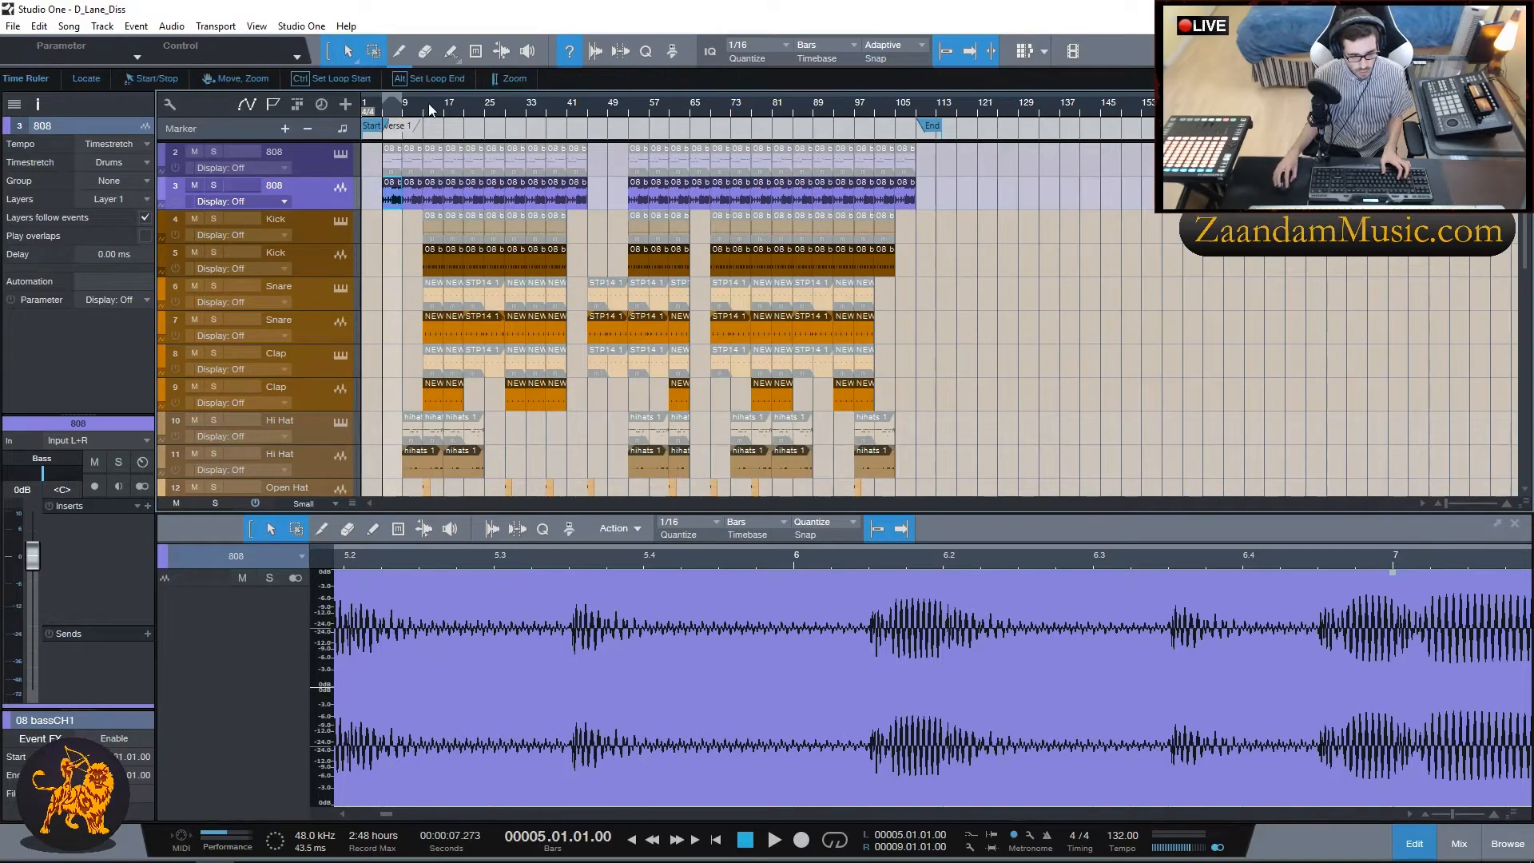
Step: Close the editor and show the arrangement full height from the Start marker
scroll(429, 109, up, 2)
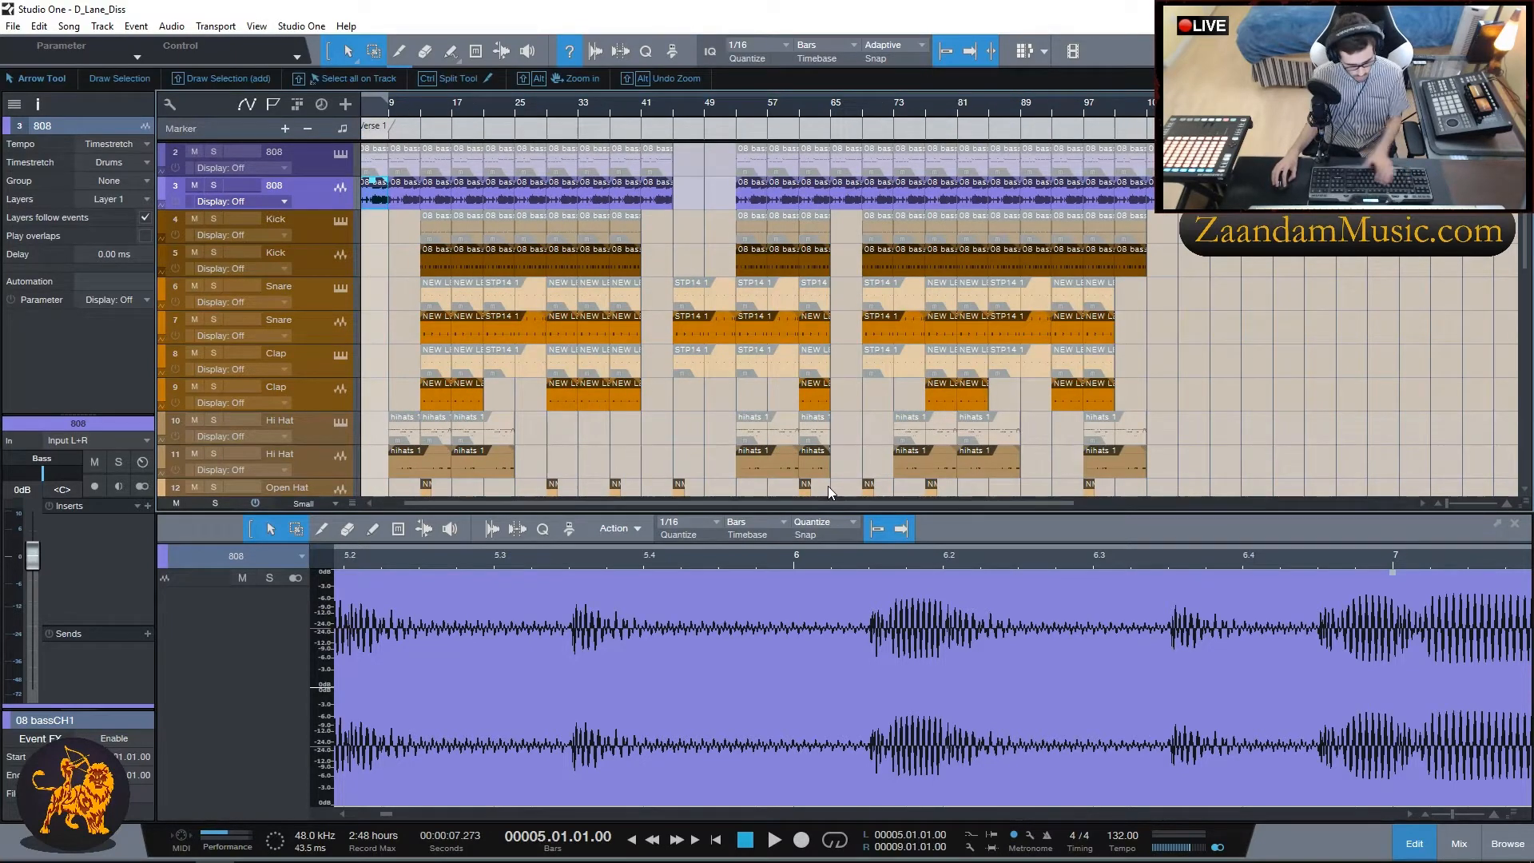
key(F2)
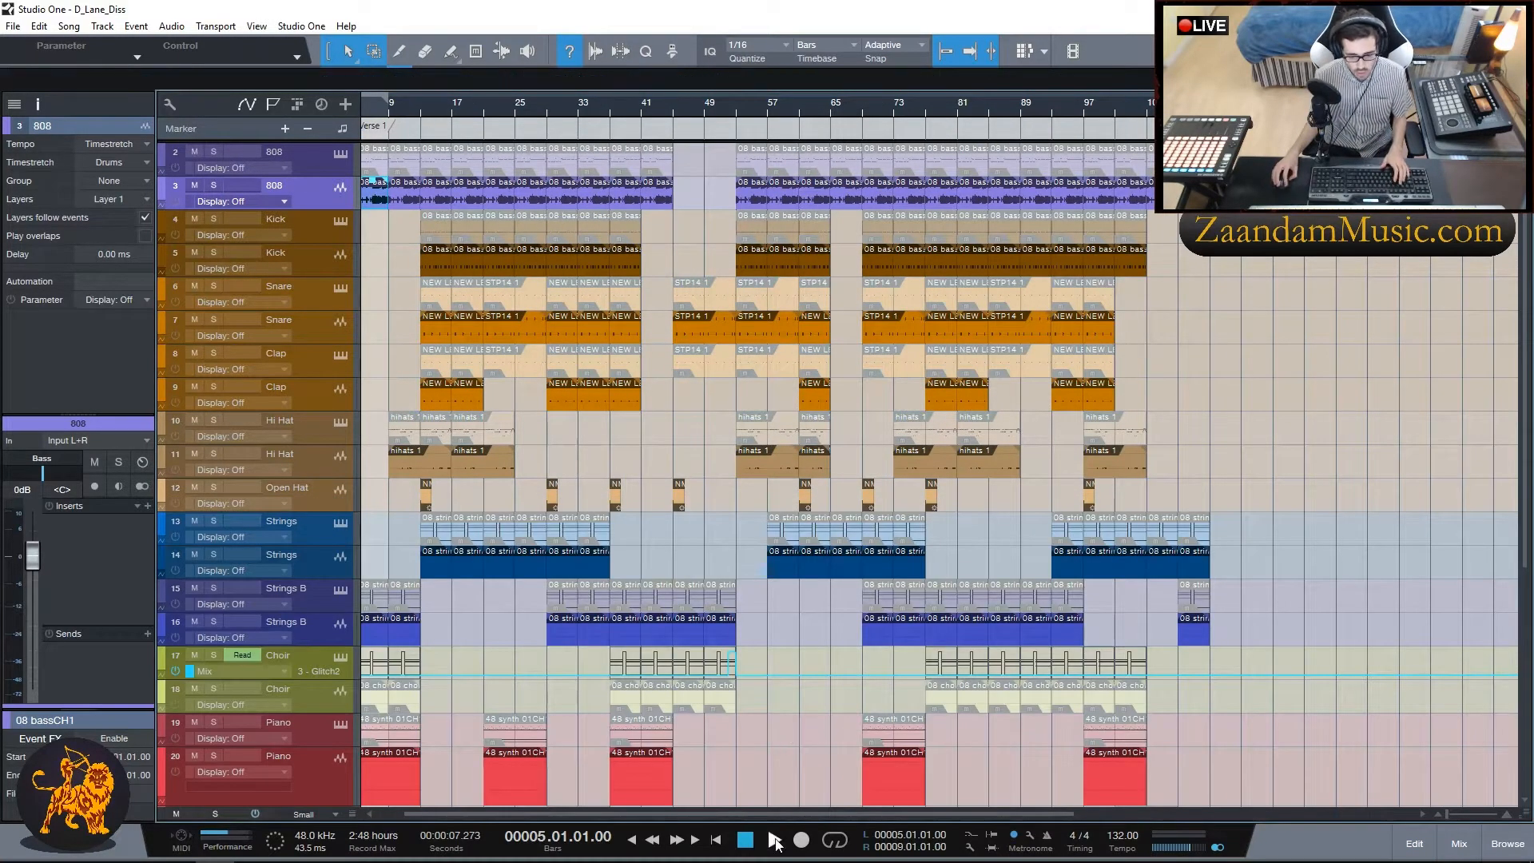
drag(824, 814, 727, 812)
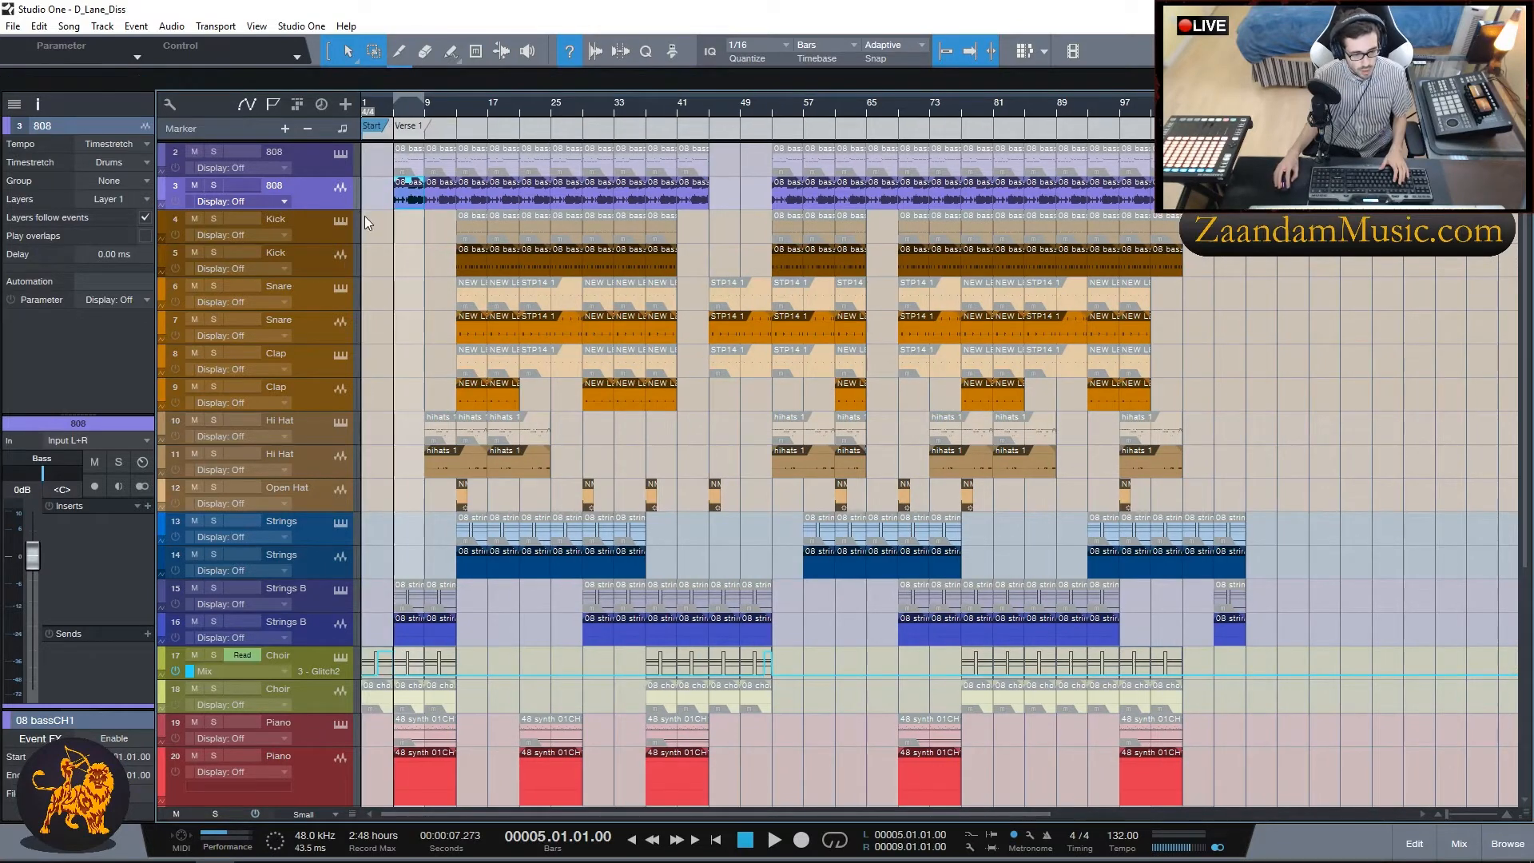
Step: Review the 808, Kick, Snare and Clap instrument tracks by selecting each one in turn (tracks 2, 4, 6 and 8)
click(304, 165)
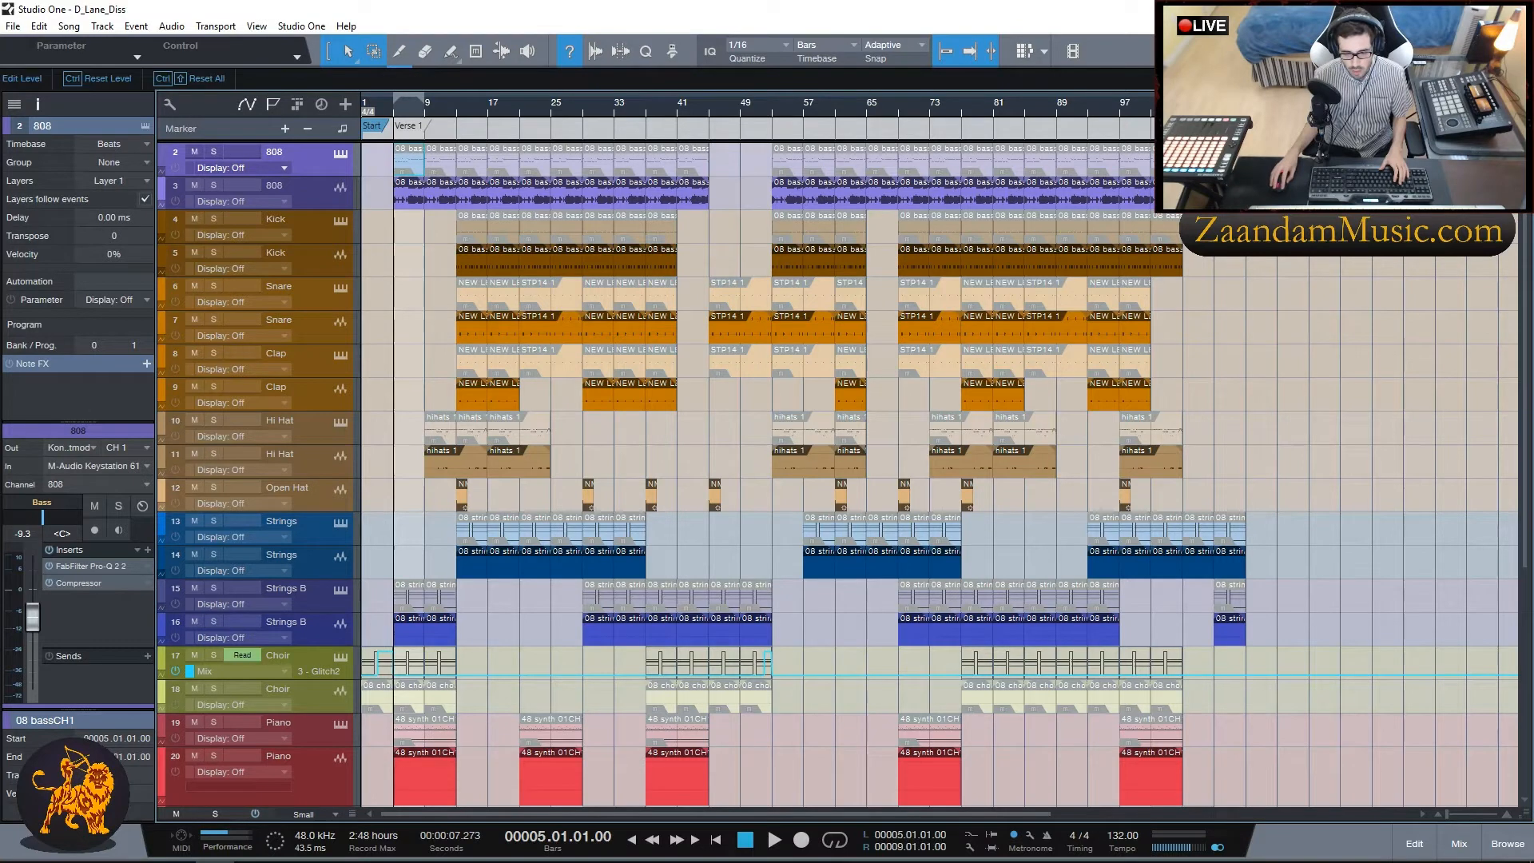
click(301, 229)
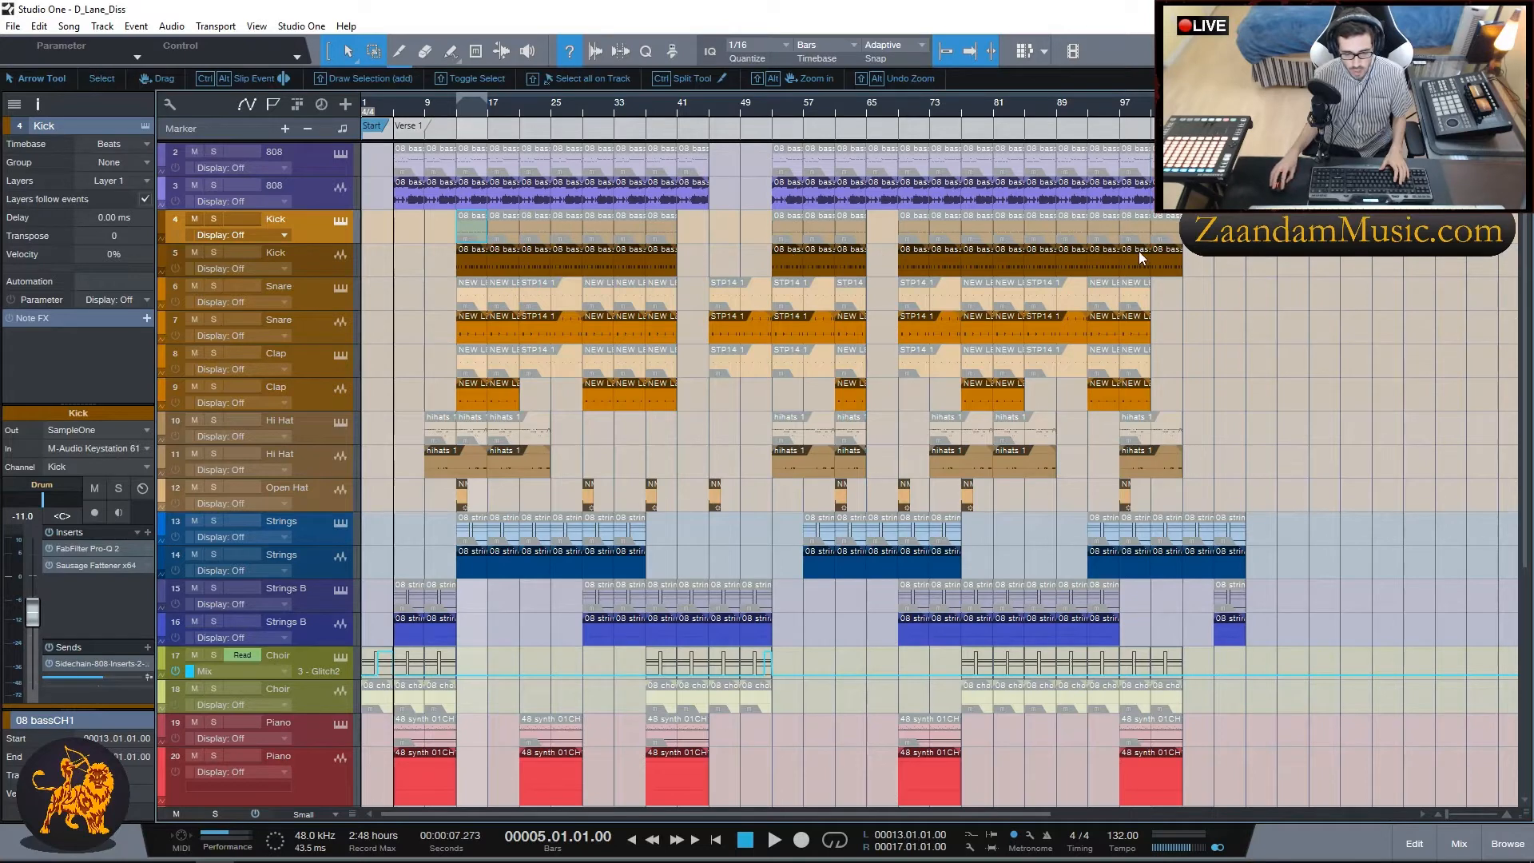
click(305, 294)
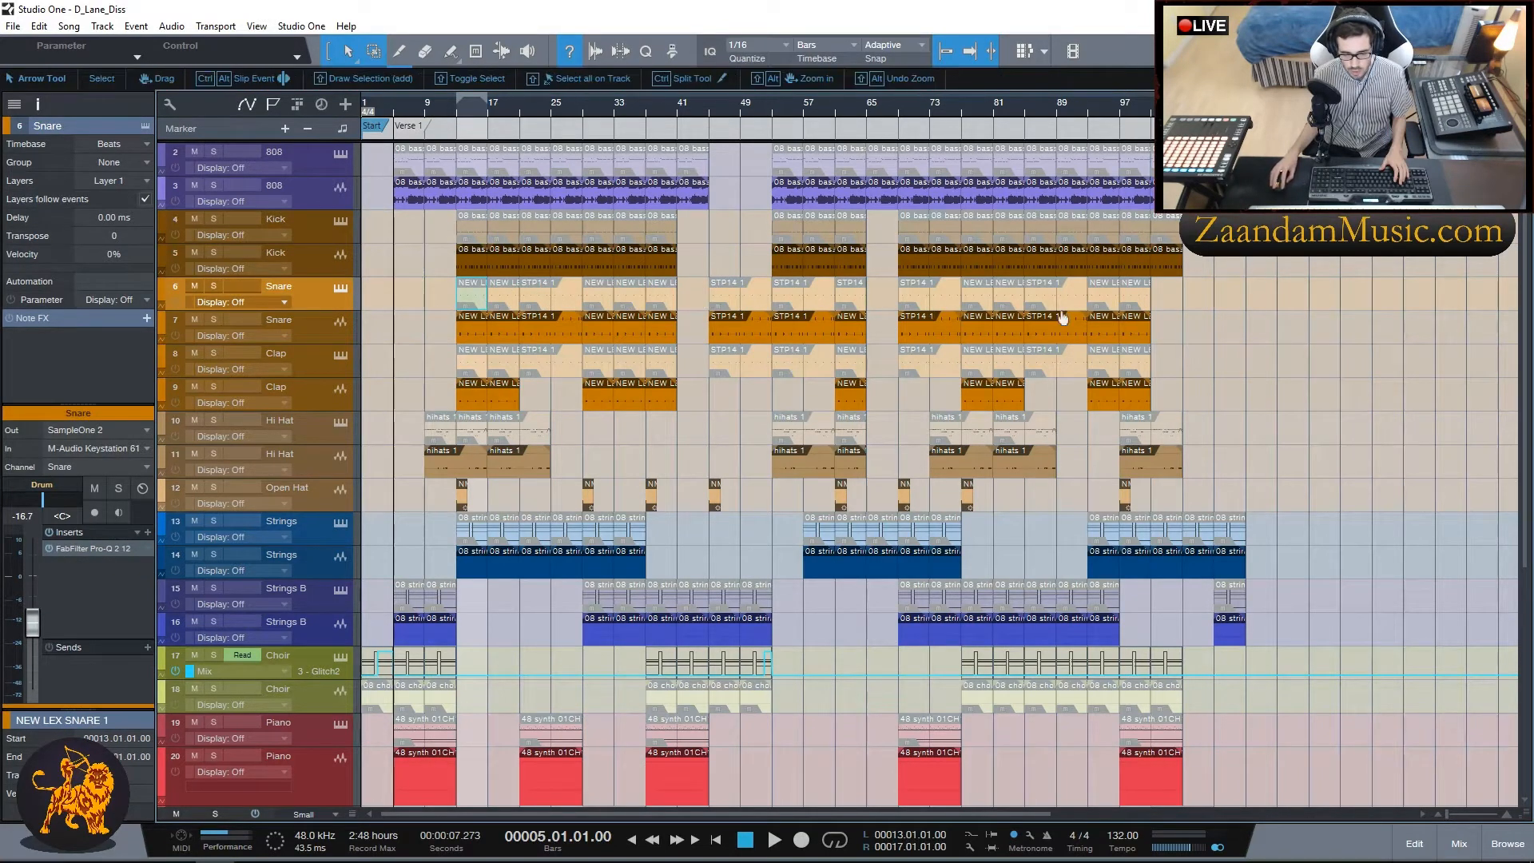
click(311, 363)
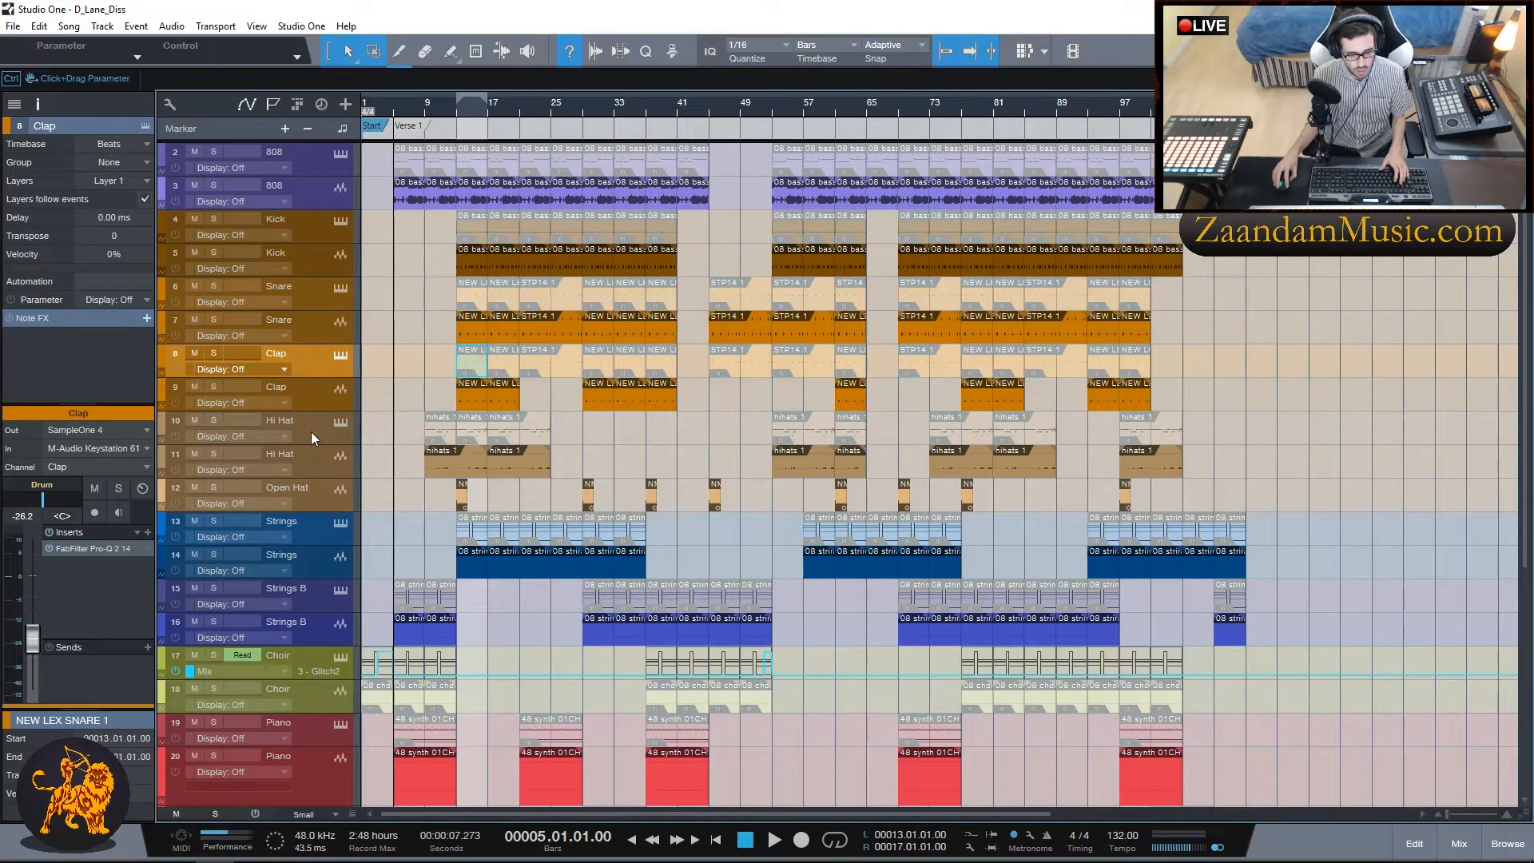
Step: Review the Hi Hat audio event at bar 9 and the Open Hat track by selecting each in turn
click(472, 459)
scroll(484, 359, down, 3)
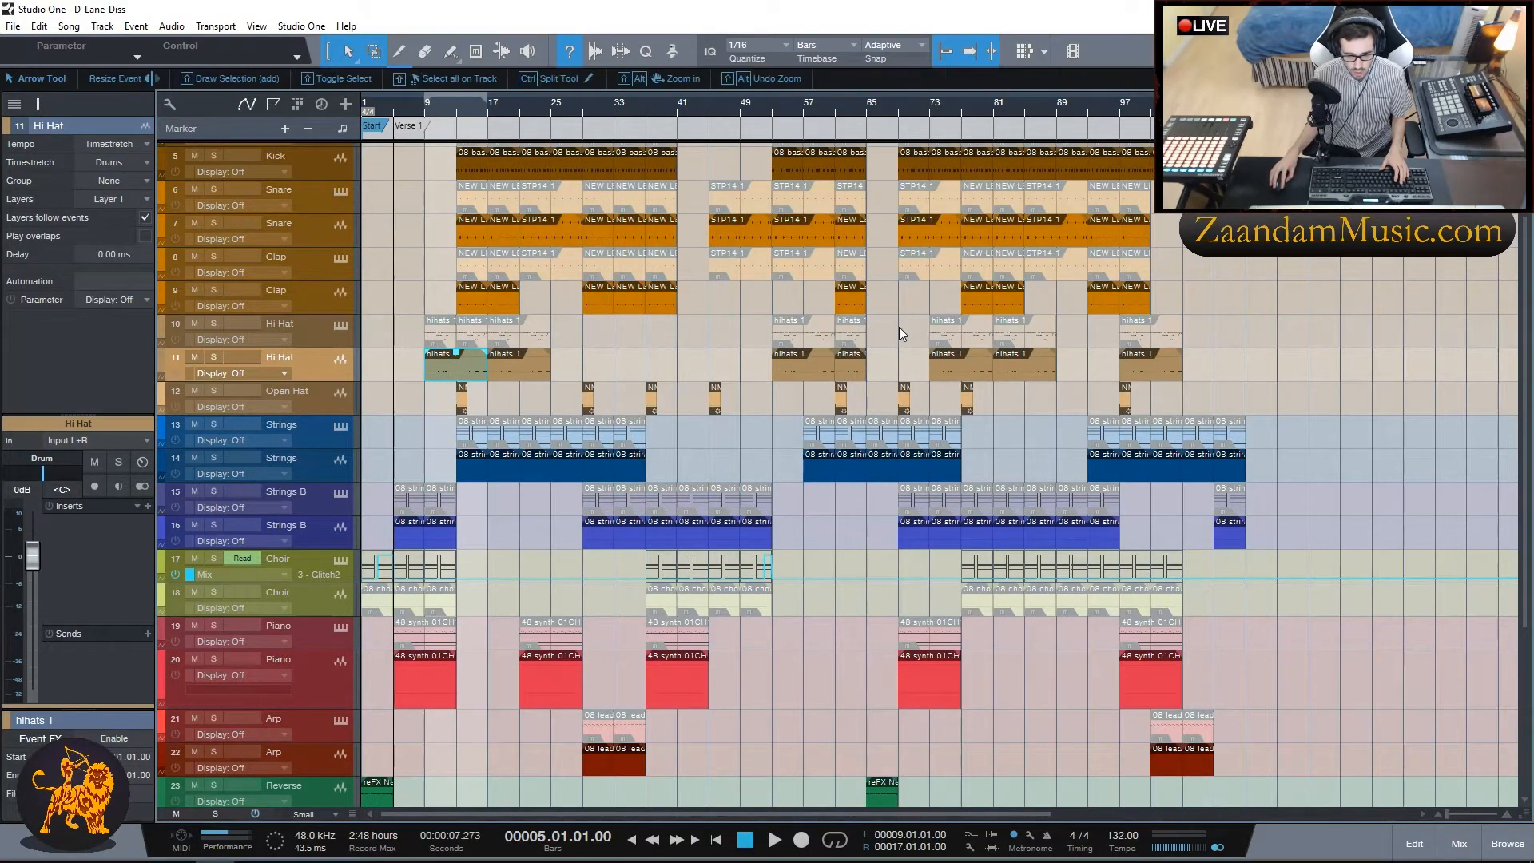
click(323, 400)
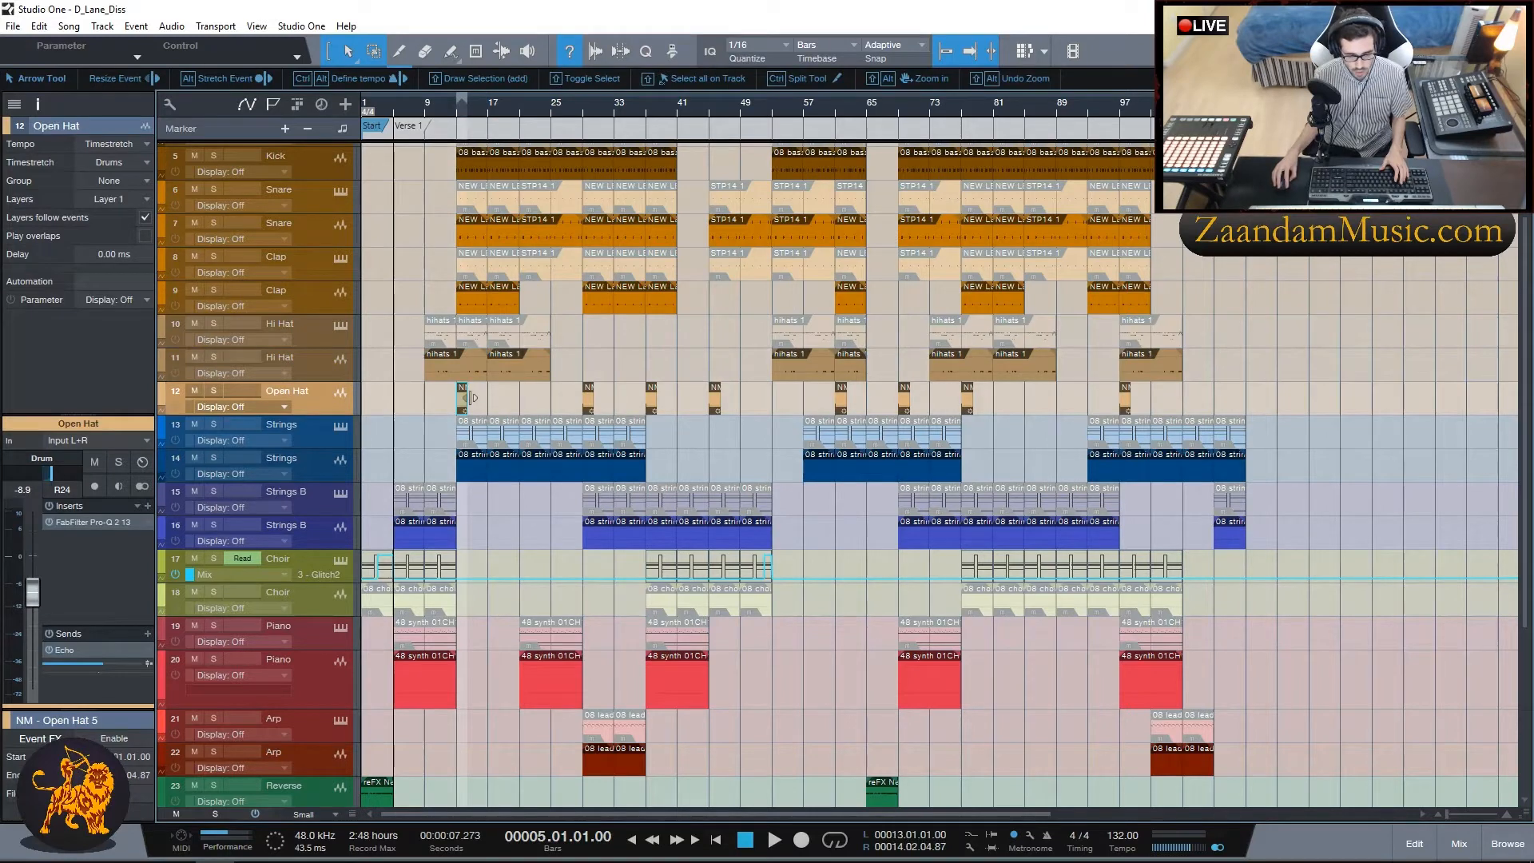
Step: Review the Strings audio track (track 14) and the Choir instrument track (track 17) with its Mix automation by selecting each
scroll(721, 381, down, 2)
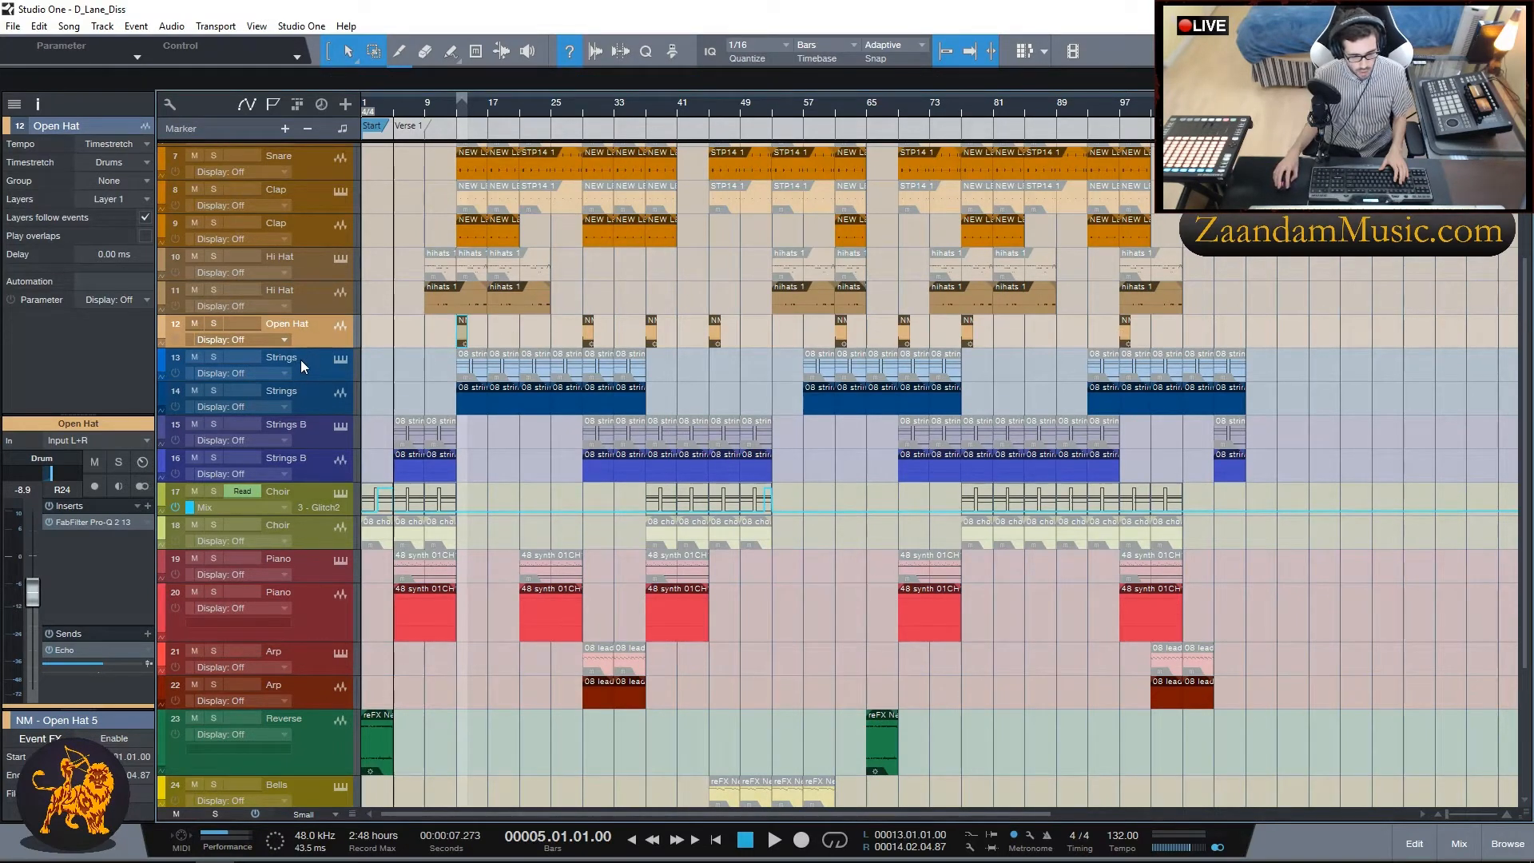
click(312, 397)
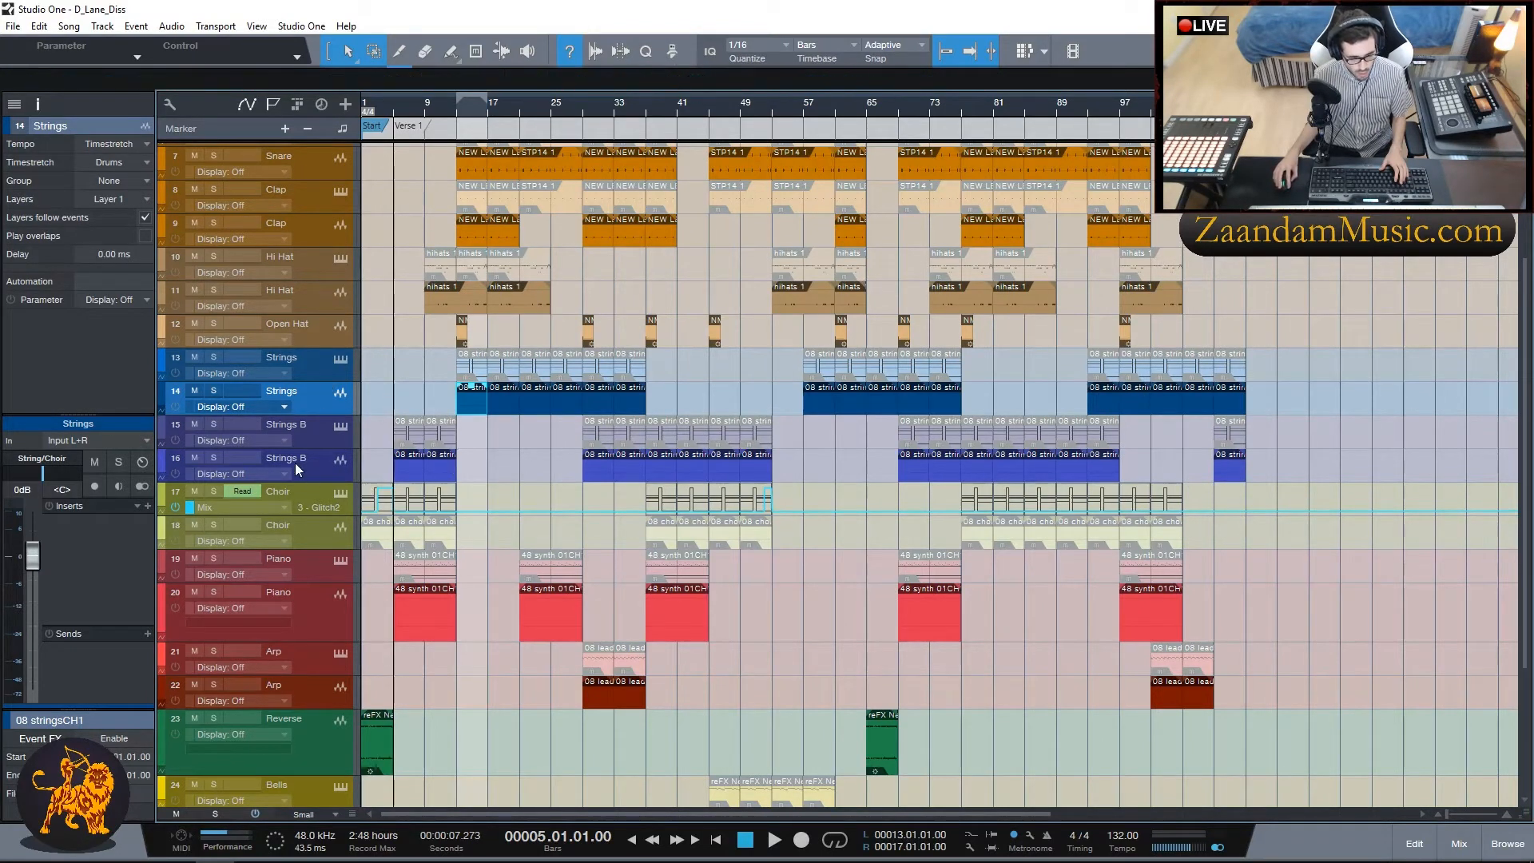
scroll(510, 438, down, 1)
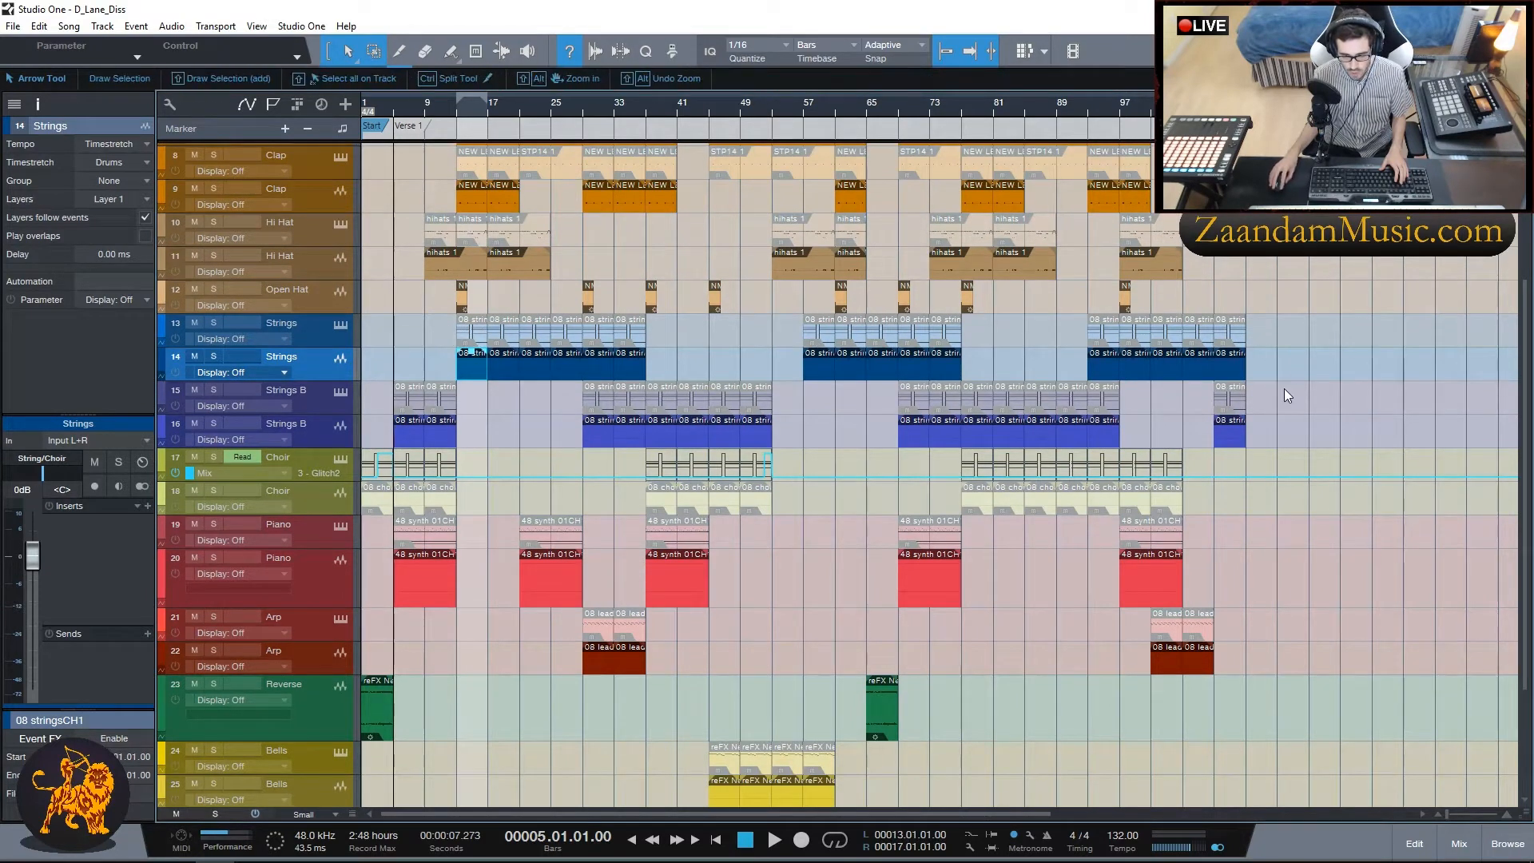
click(298, 463)
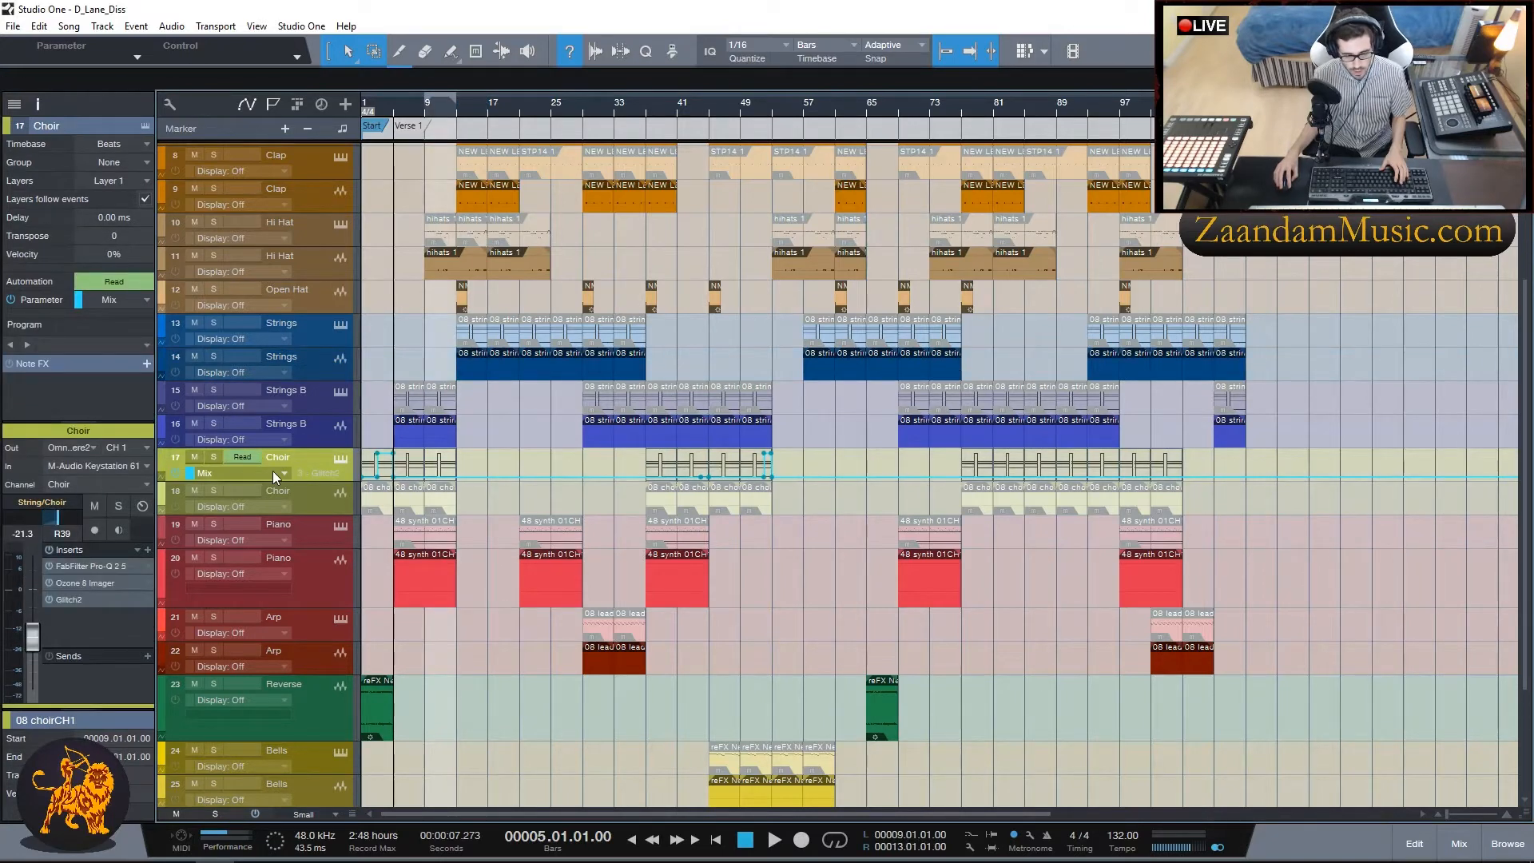
scroll(537, 416, down, 2)
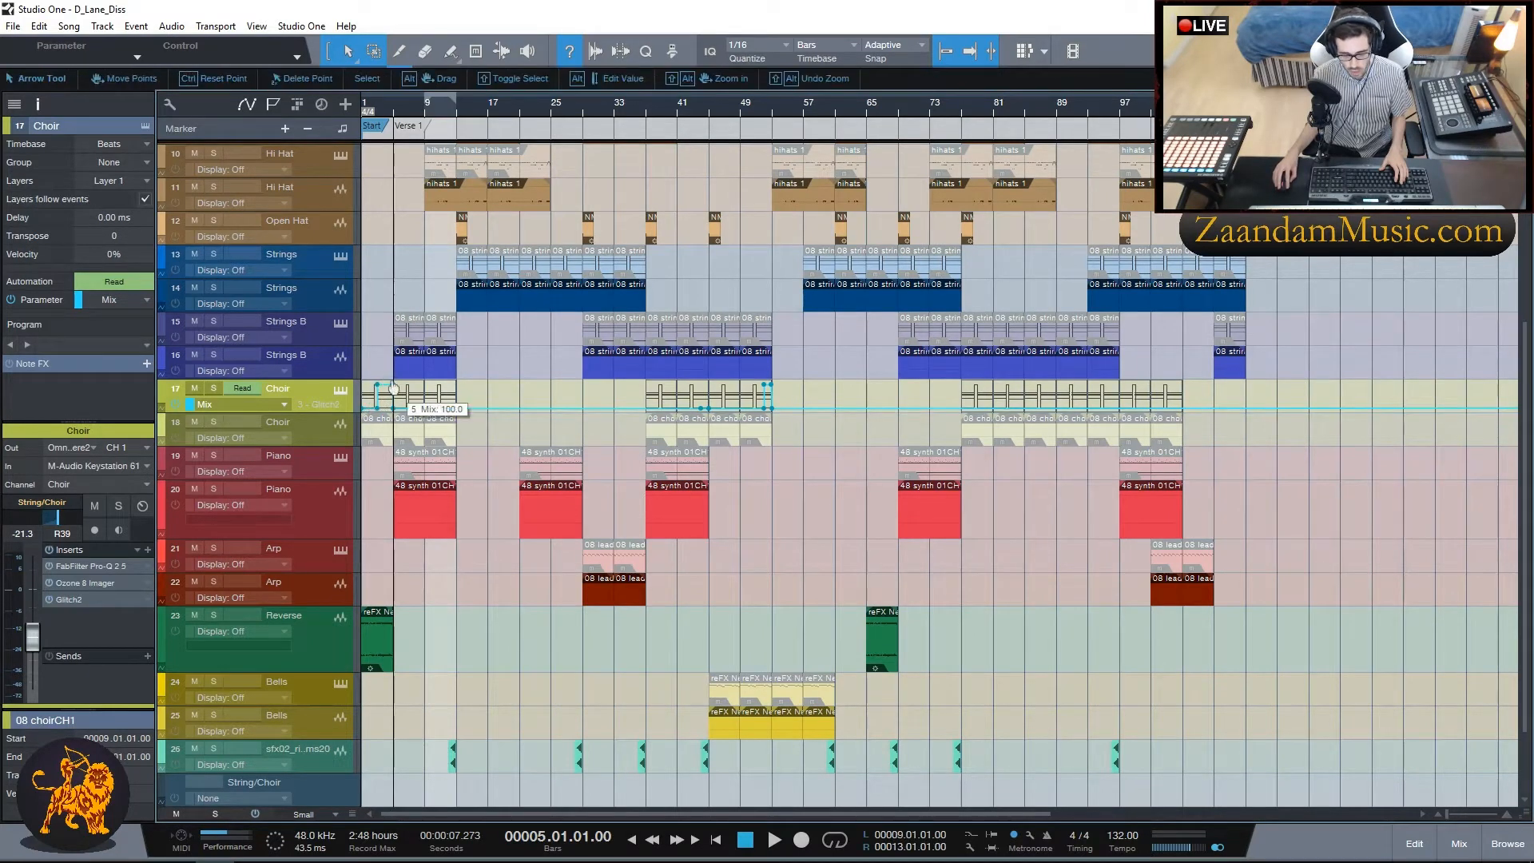
Step: Review the Piano audio track (track 20) and the Arp instrument track (track 21) by selecting each in turn
click(300, 505)
scroll(283, 449, down, 2)
scroll(282, 450, down, 2)
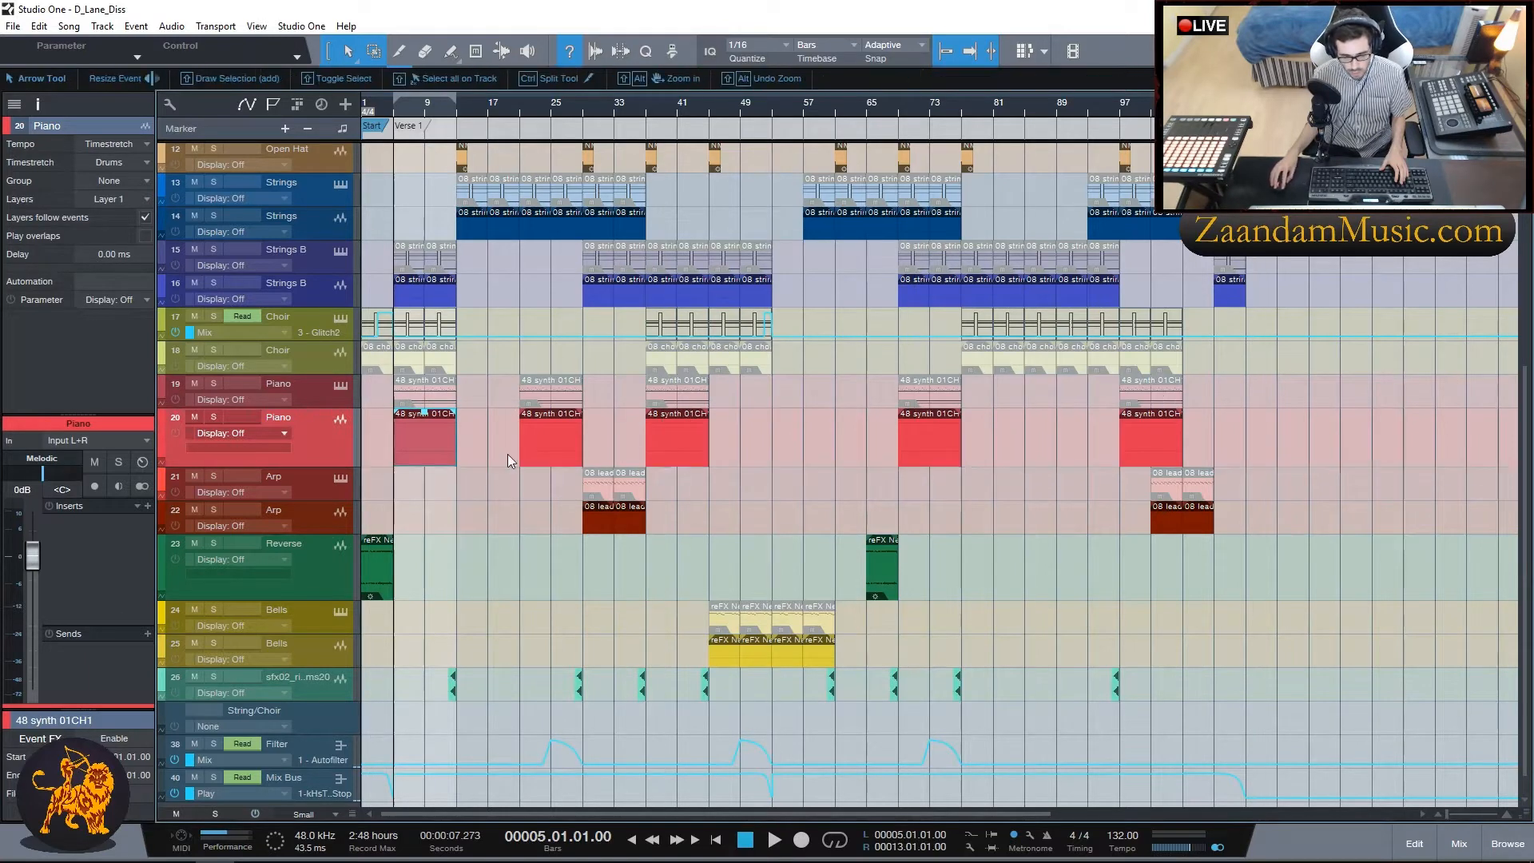
scroll(309, 438, down, 1)
click(304, 463)
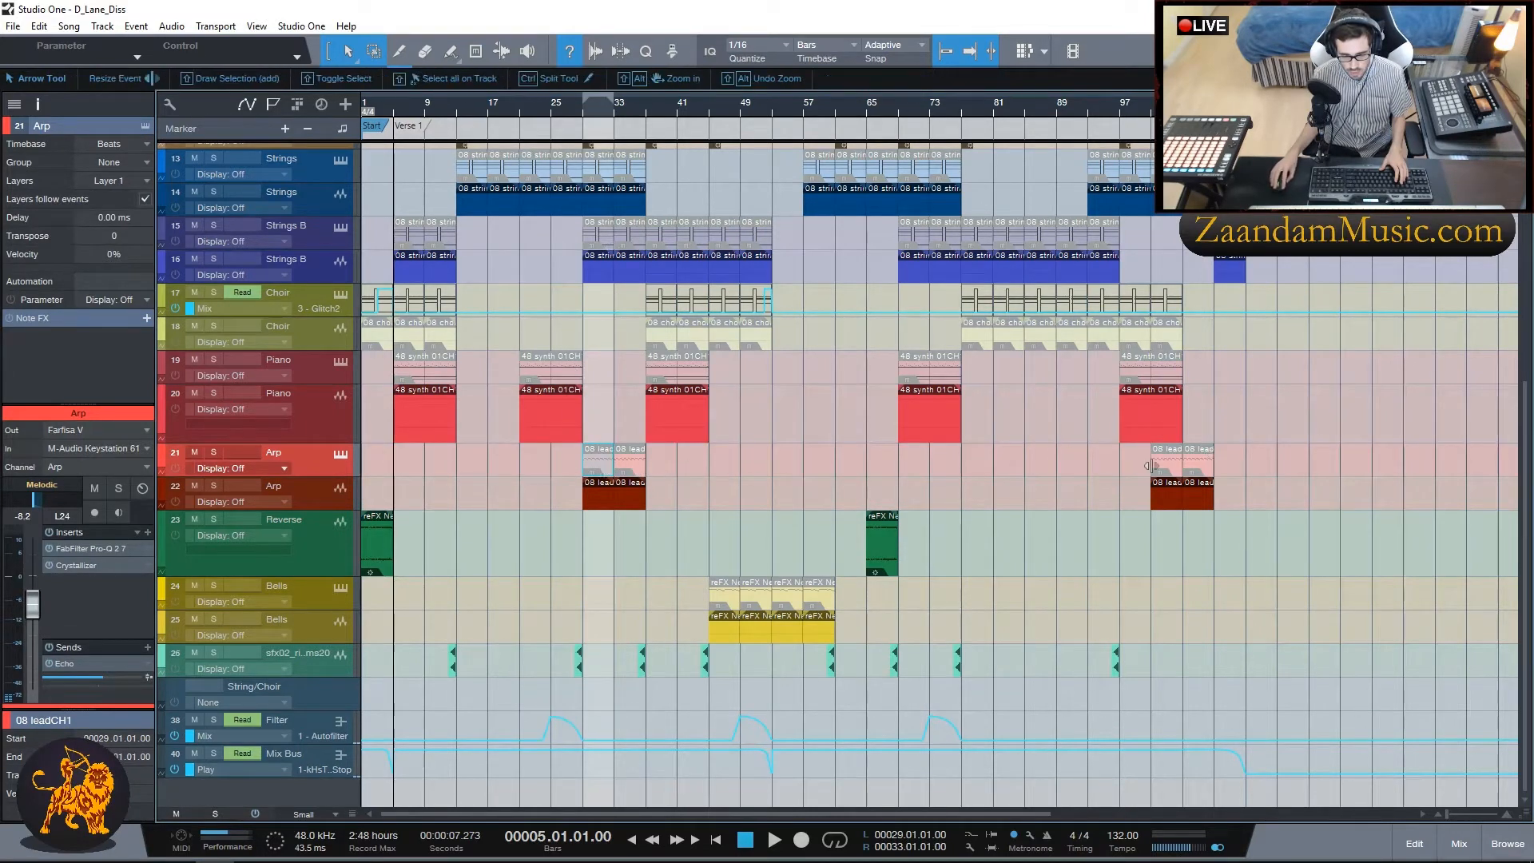
Step: Review the opening Reverse event, the Bells audio track (track 25) and the riser effects track by selecting each in turn
click(377, 547)
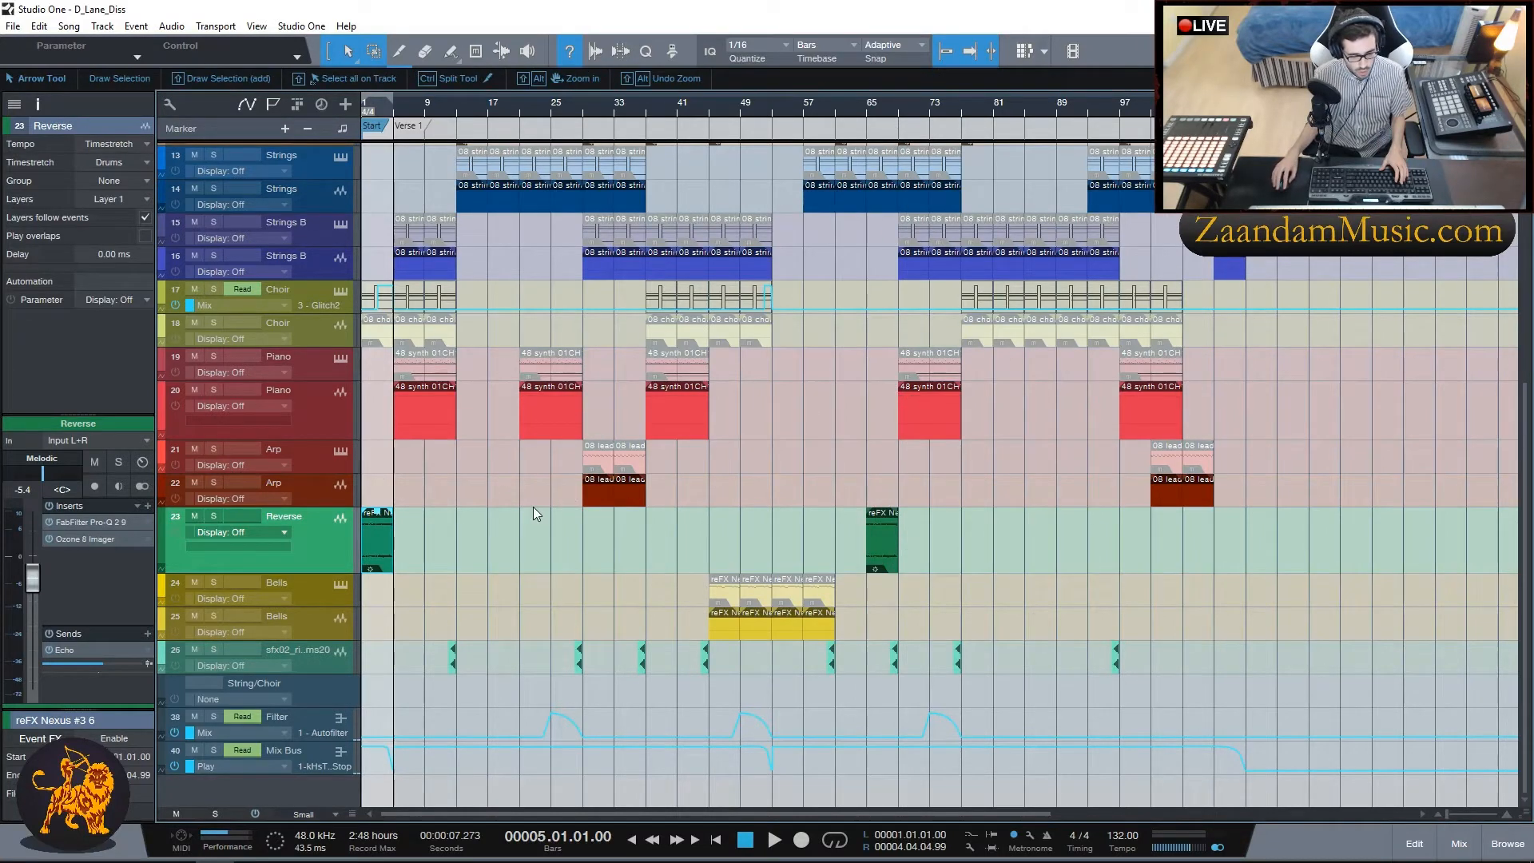
click(299, 625)
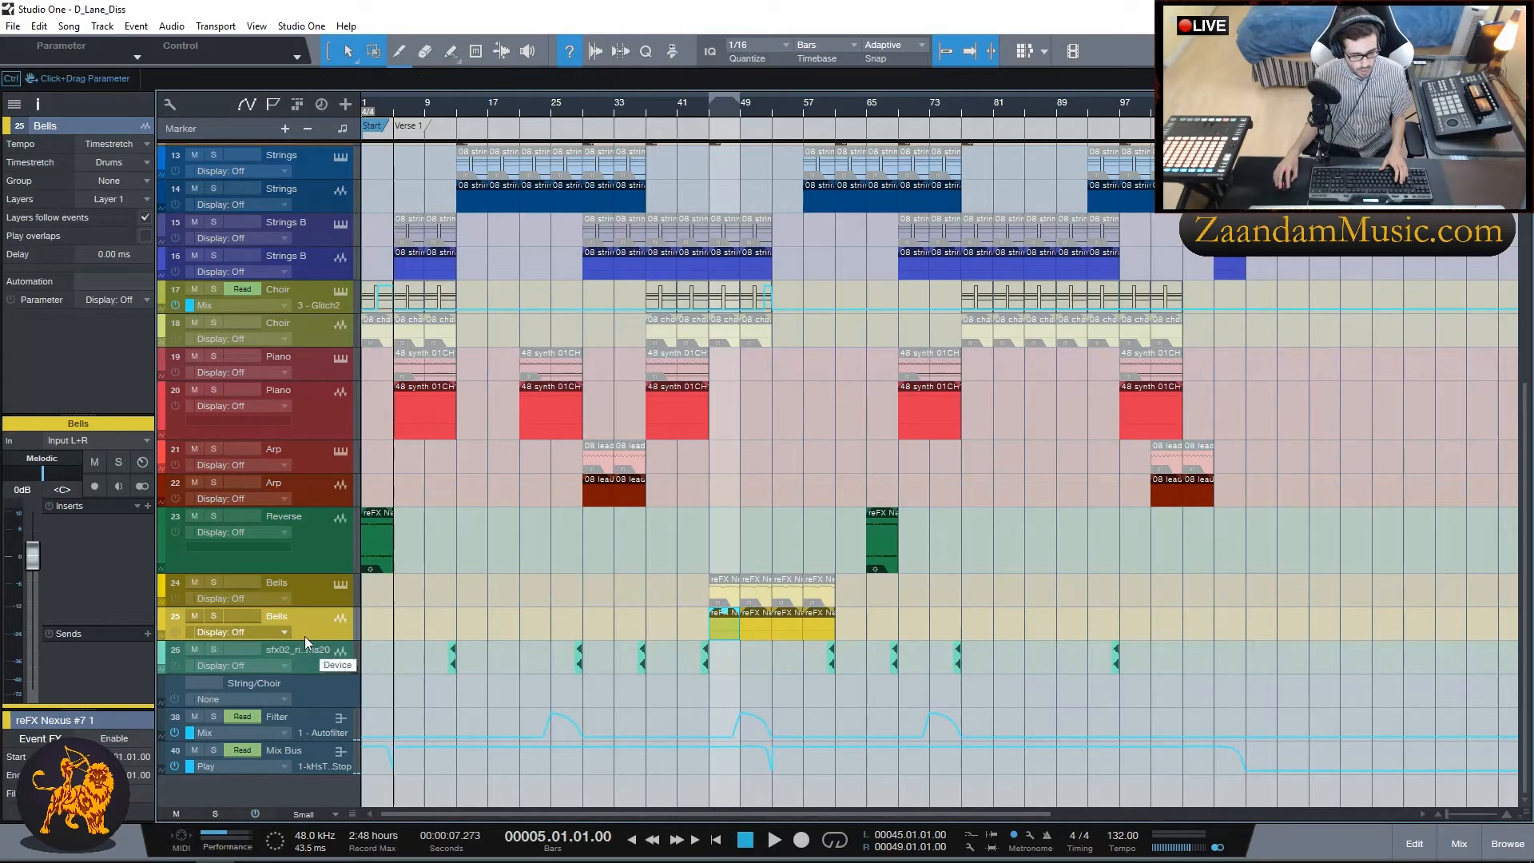
click(309, 662)
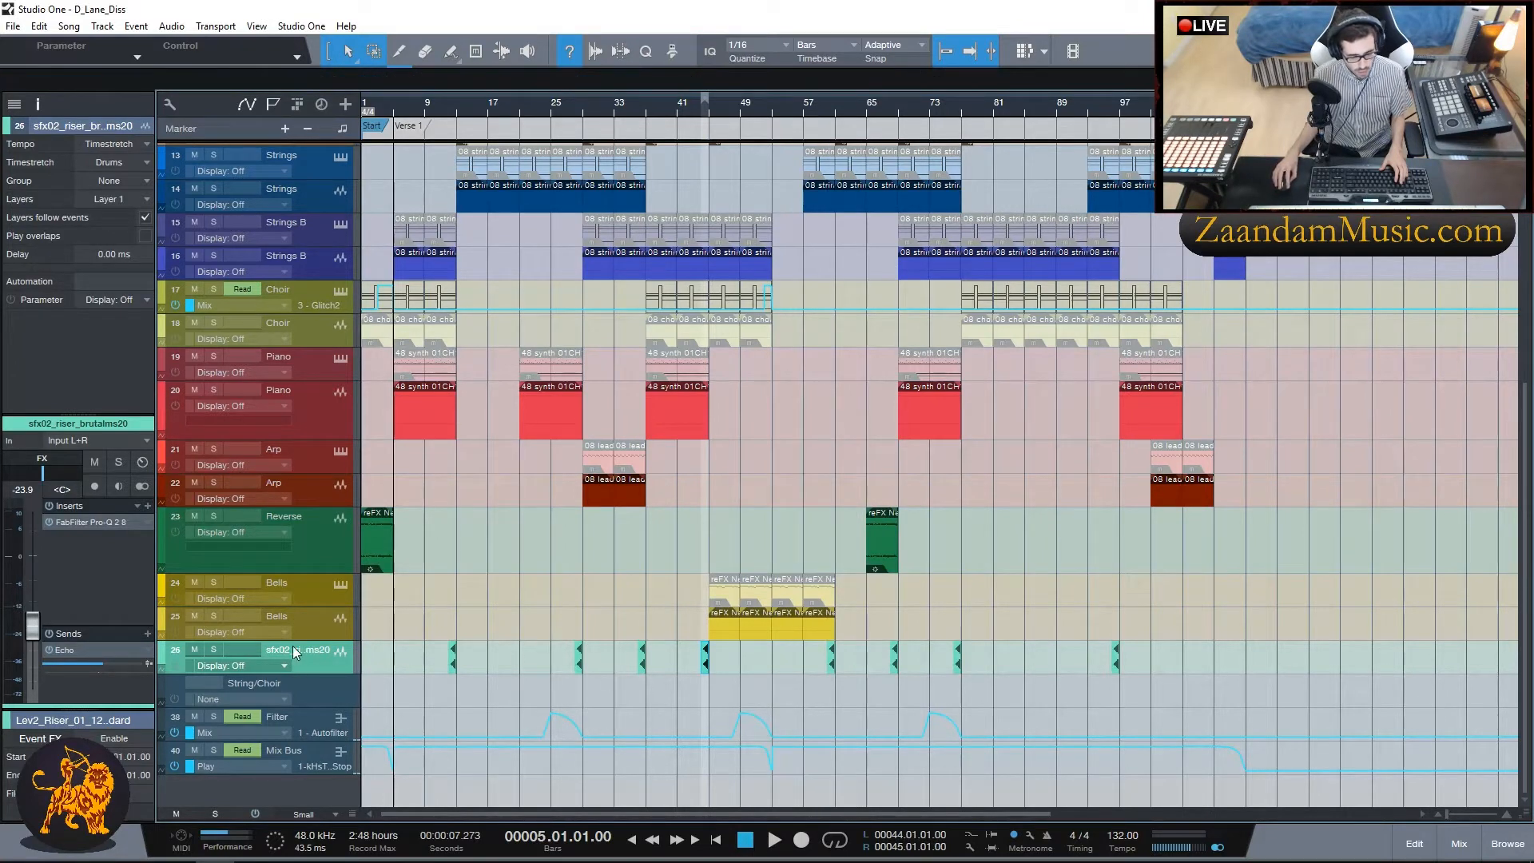
Step: Review the String/Choir, Filter and Mix Bus automation tracks by selecting each in turn
click(310, 694)
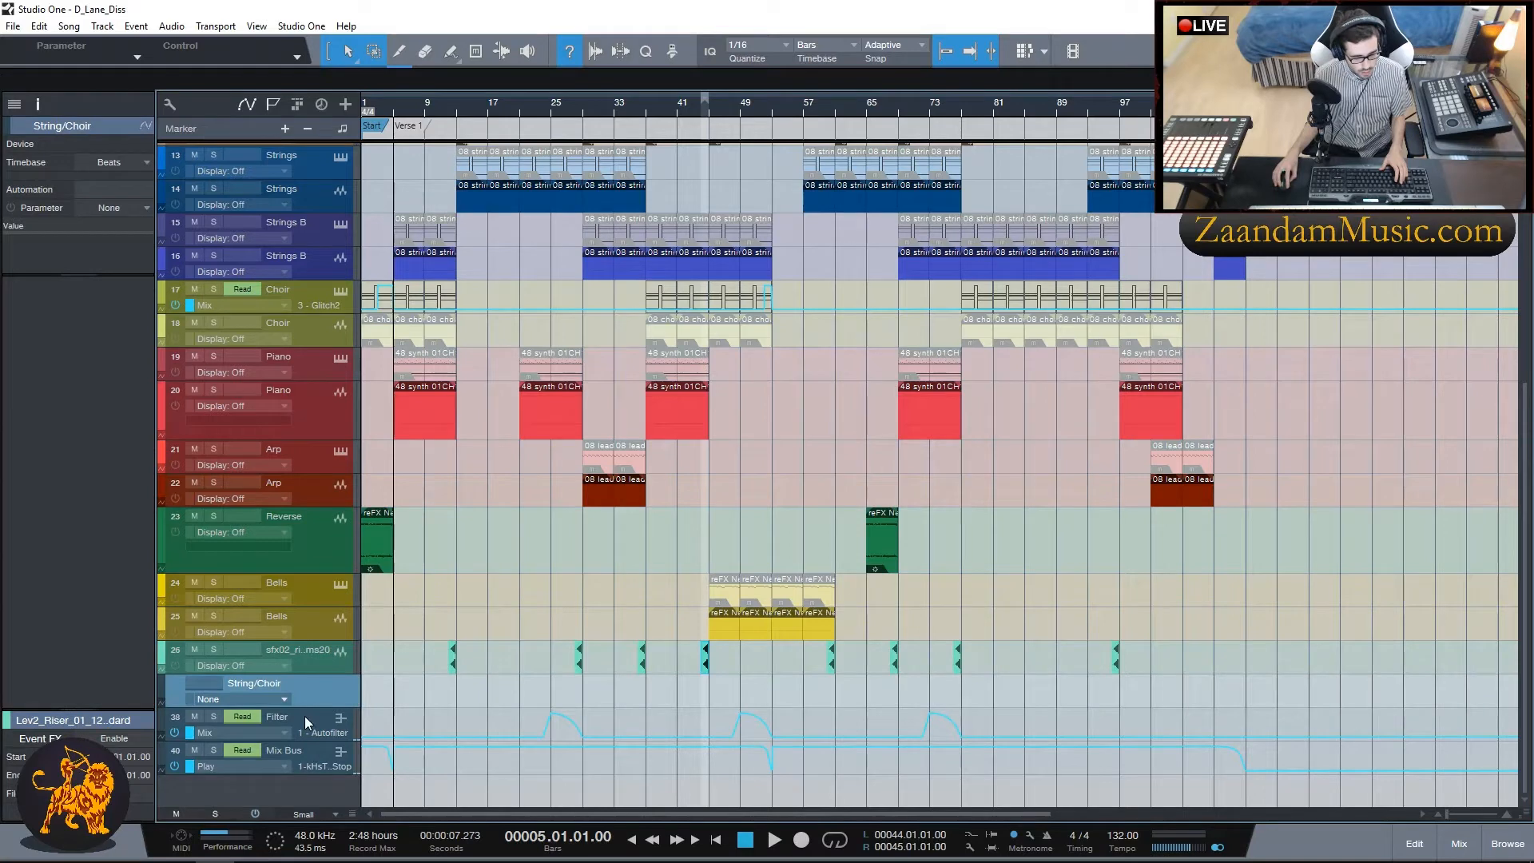
click(304, 717)
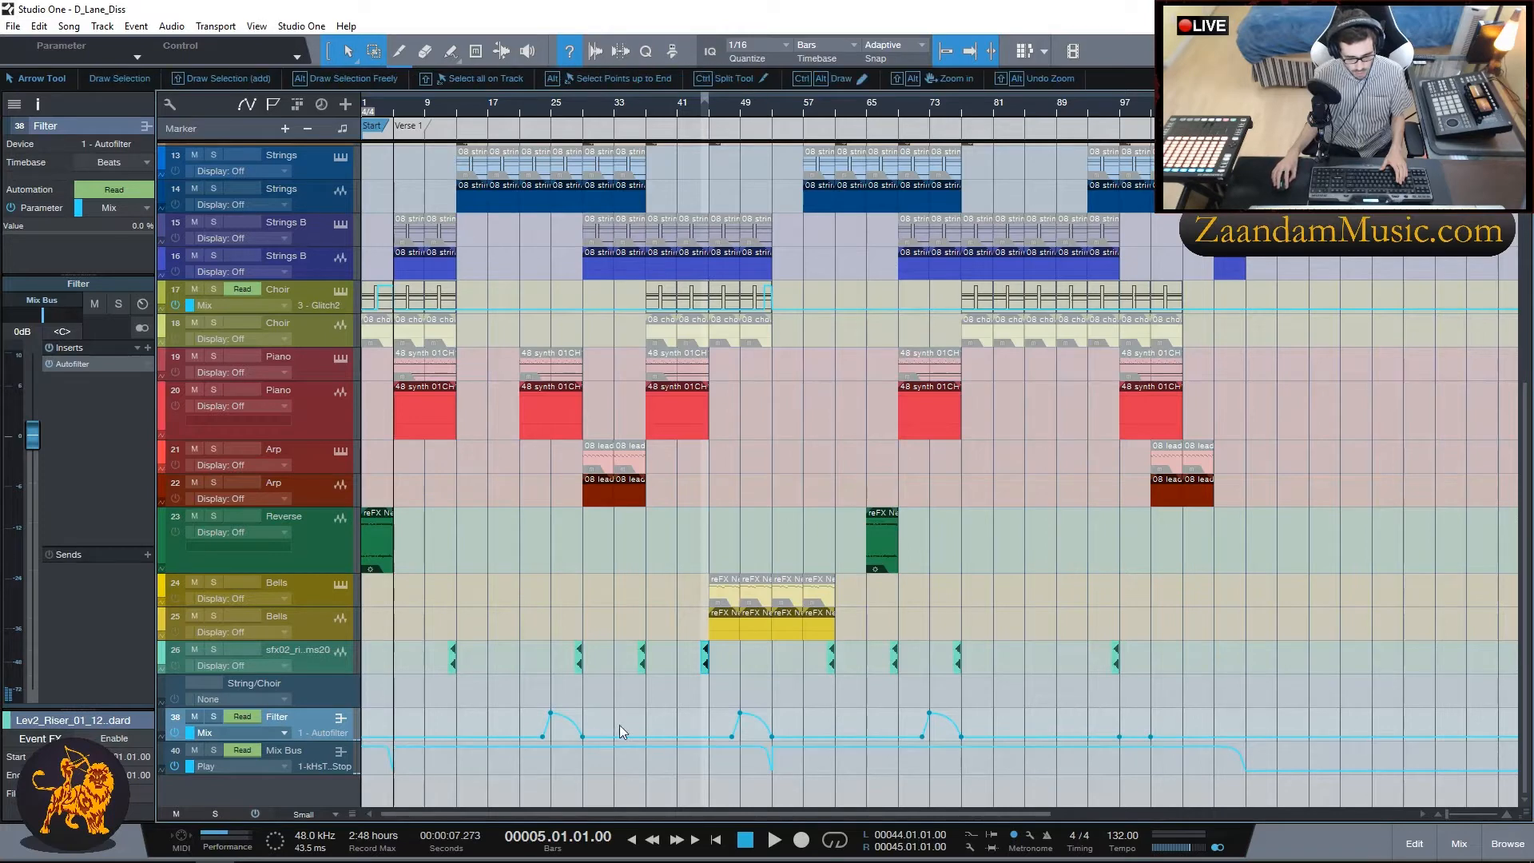
click(318, 751)
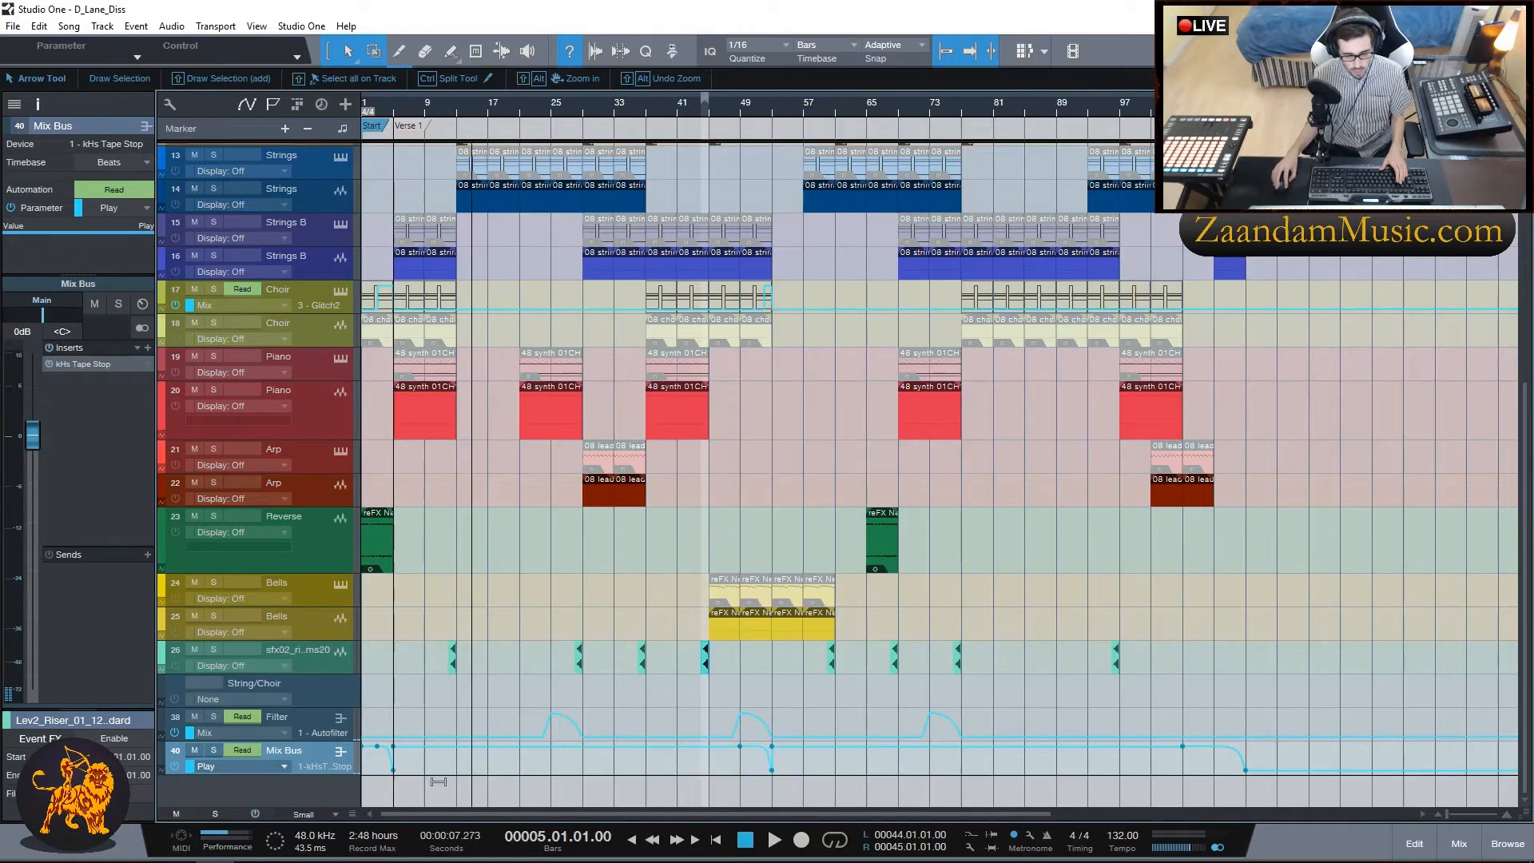
Step: Save the song
scroll(687, 551, up, 5)
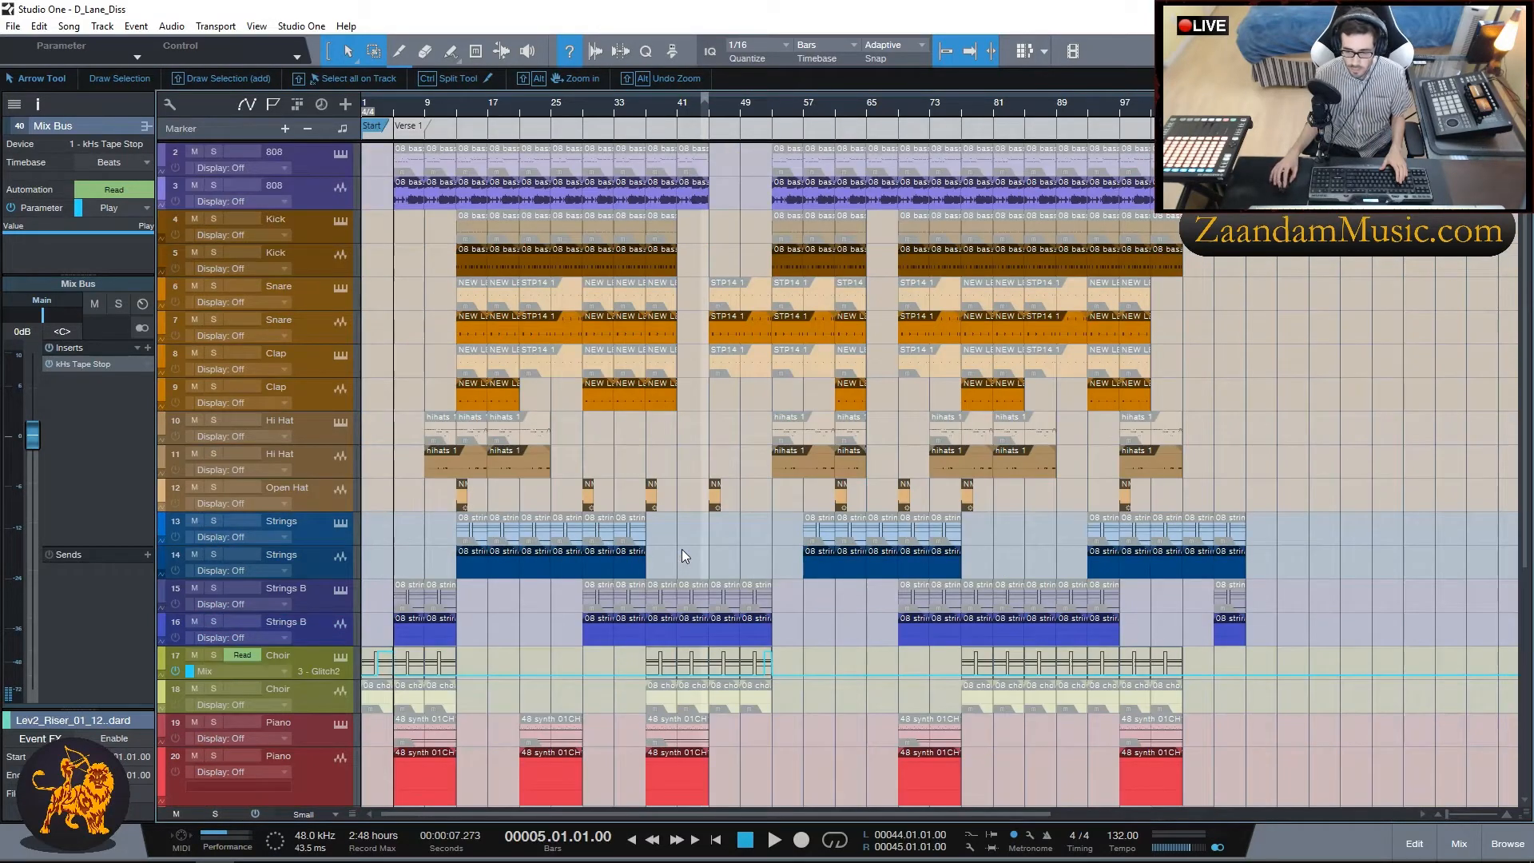
key(ctrl+s)
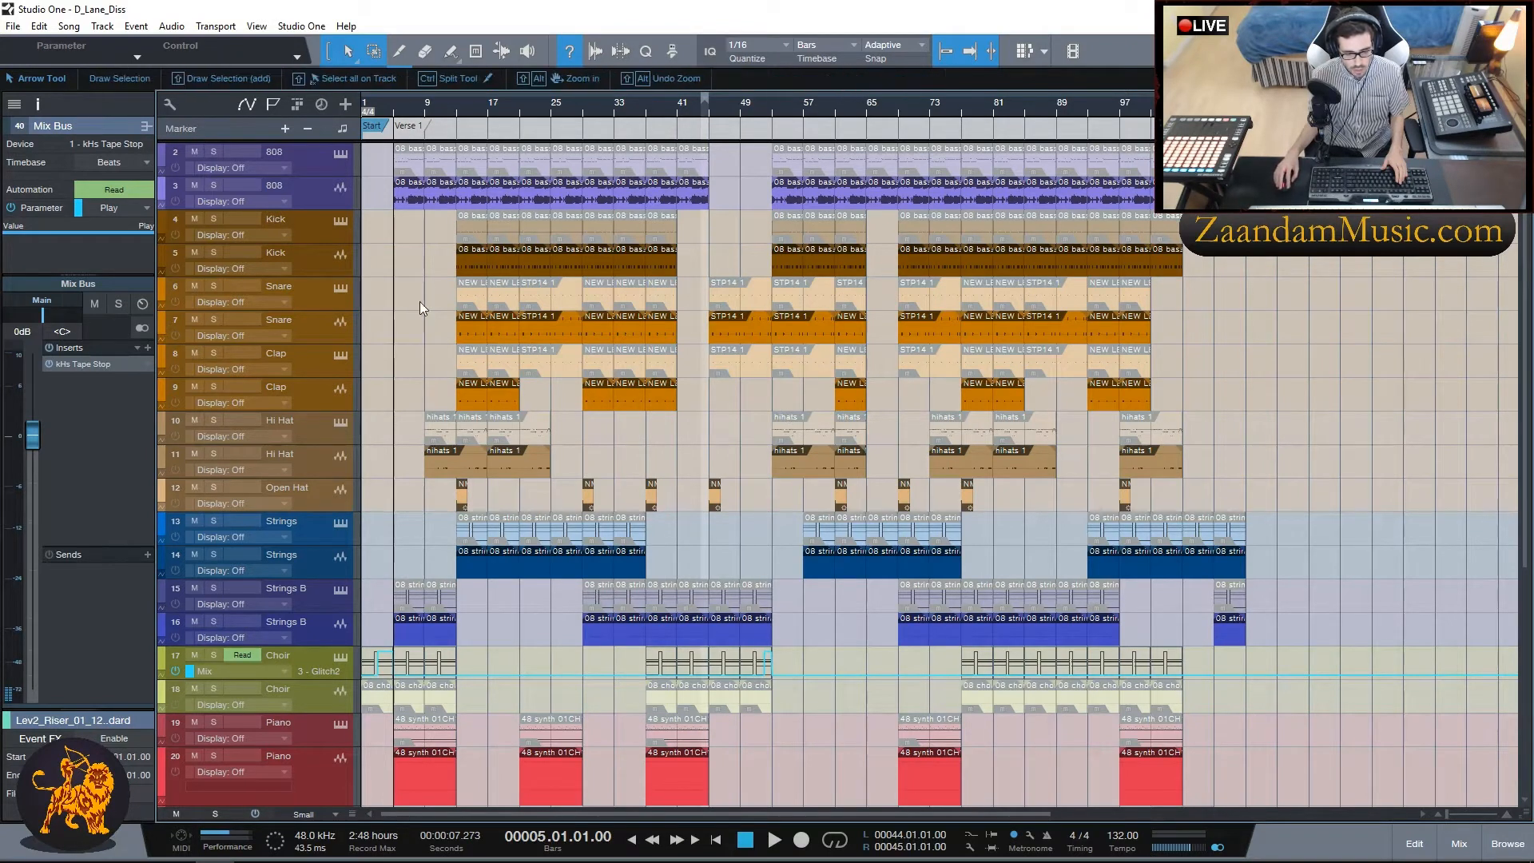
Step: Play the intro from bar 1 to hear the Choir and Reverse events leading up to Verse 1
scroll(399, 301, down, 2)
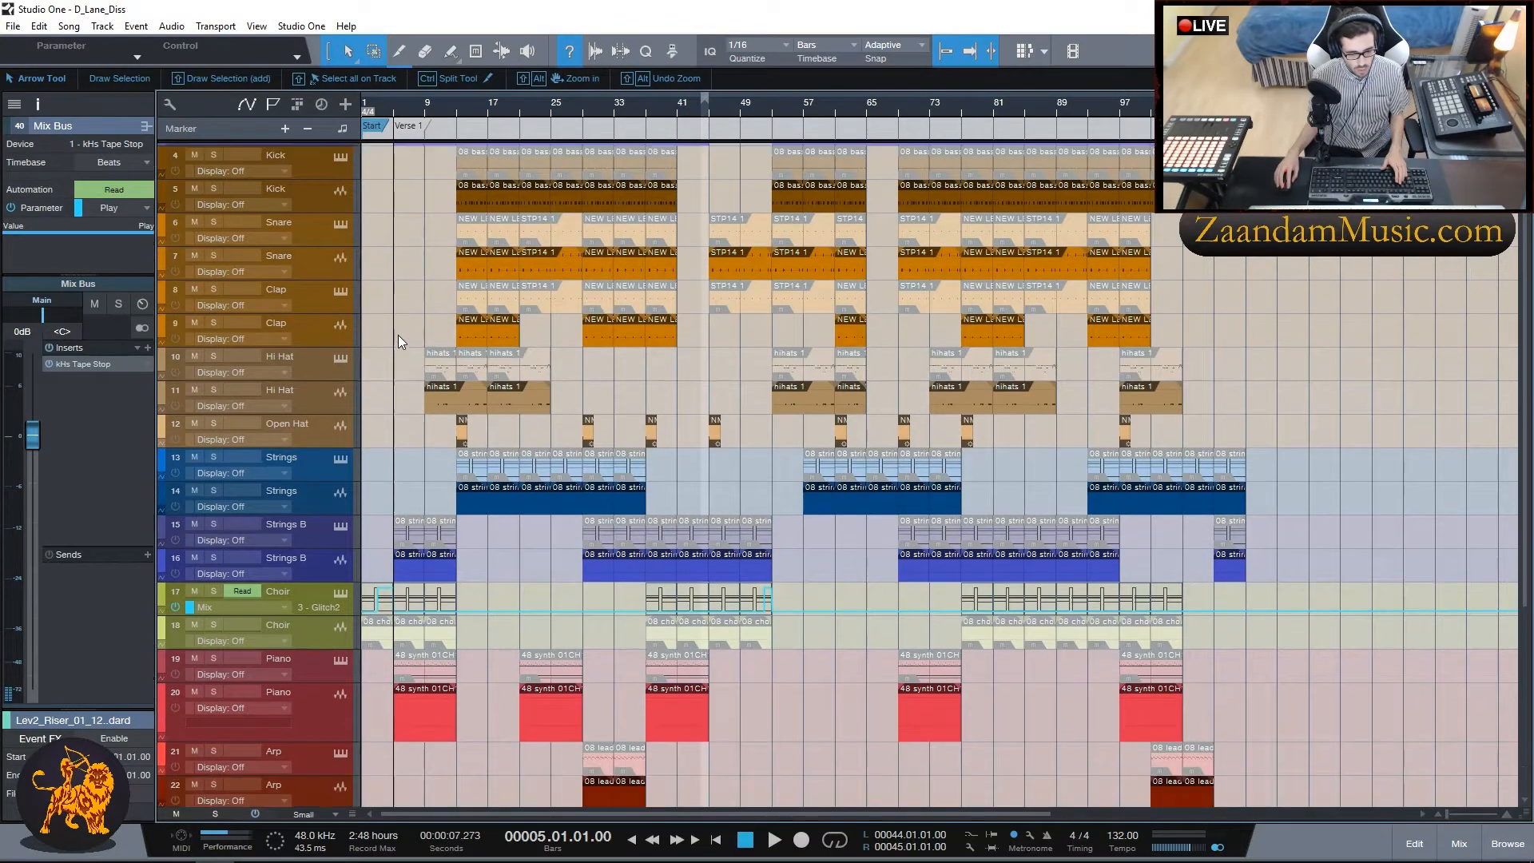
scroll(390, 438, down, 6)
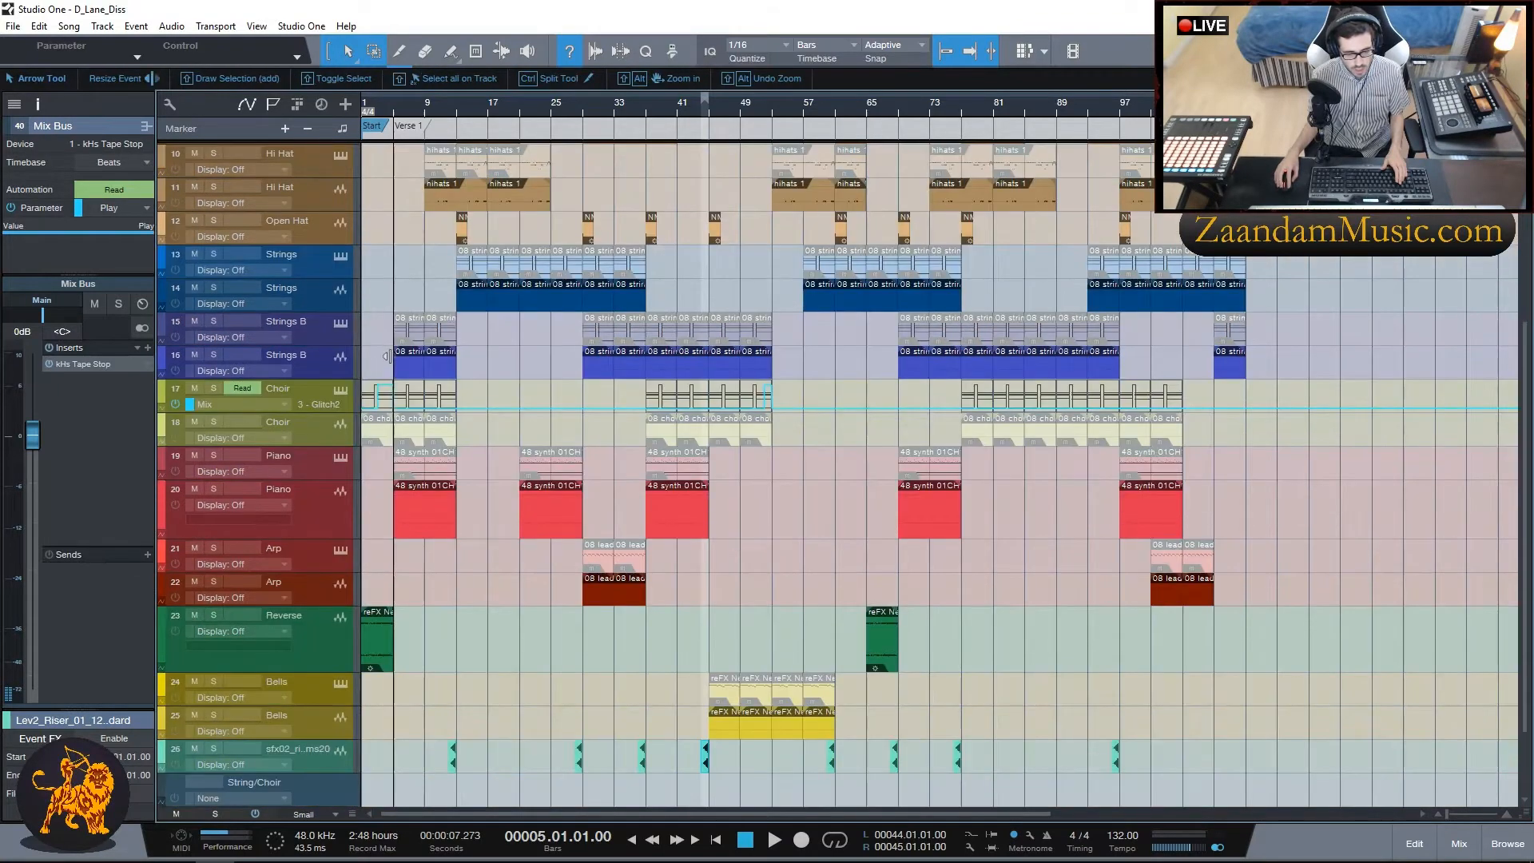
click(367, 103)
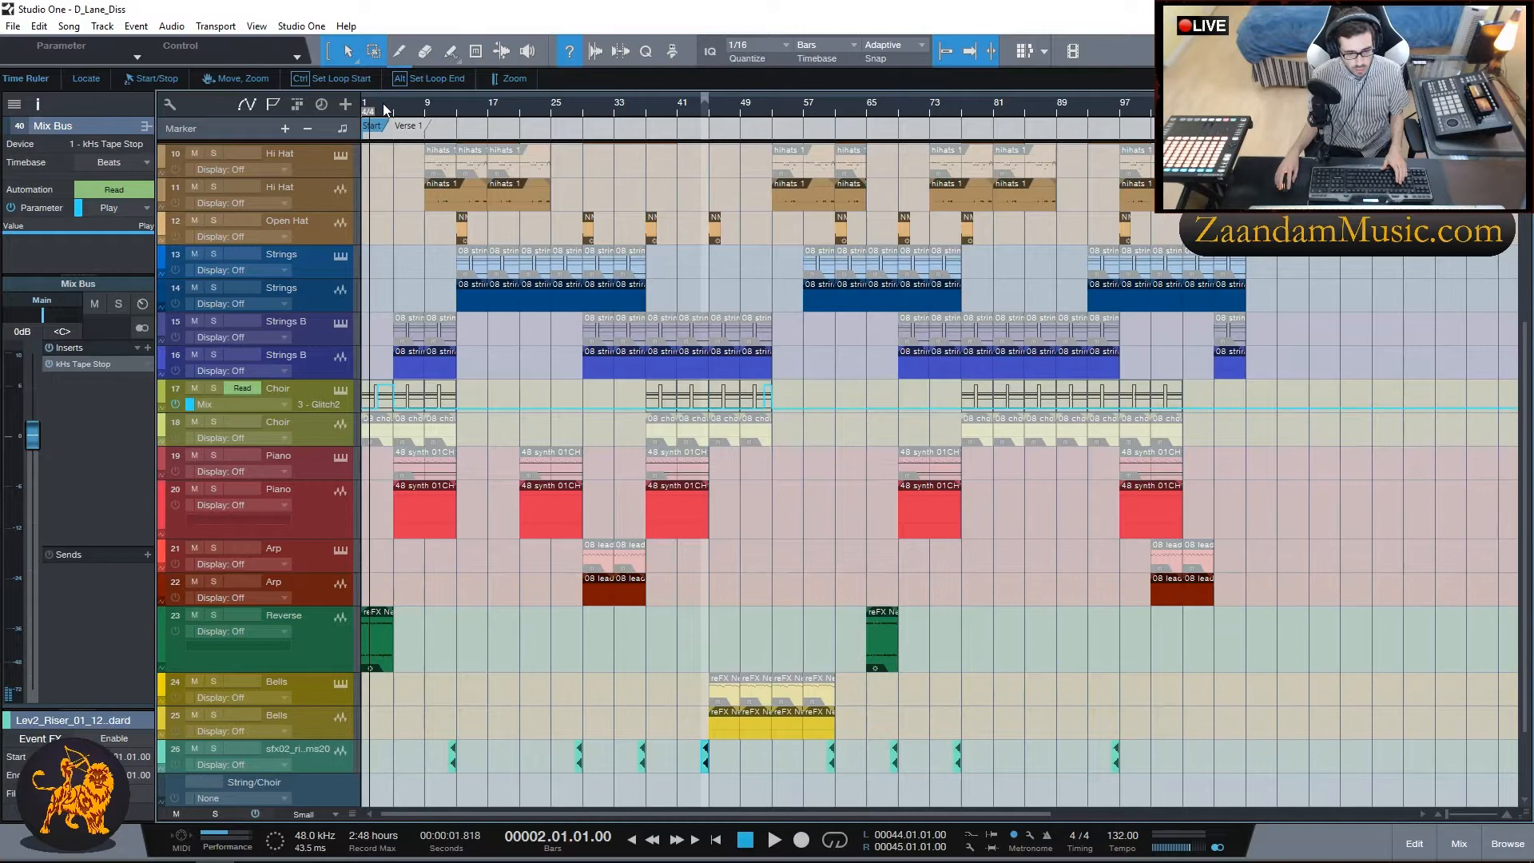
key(Home)
key(space)
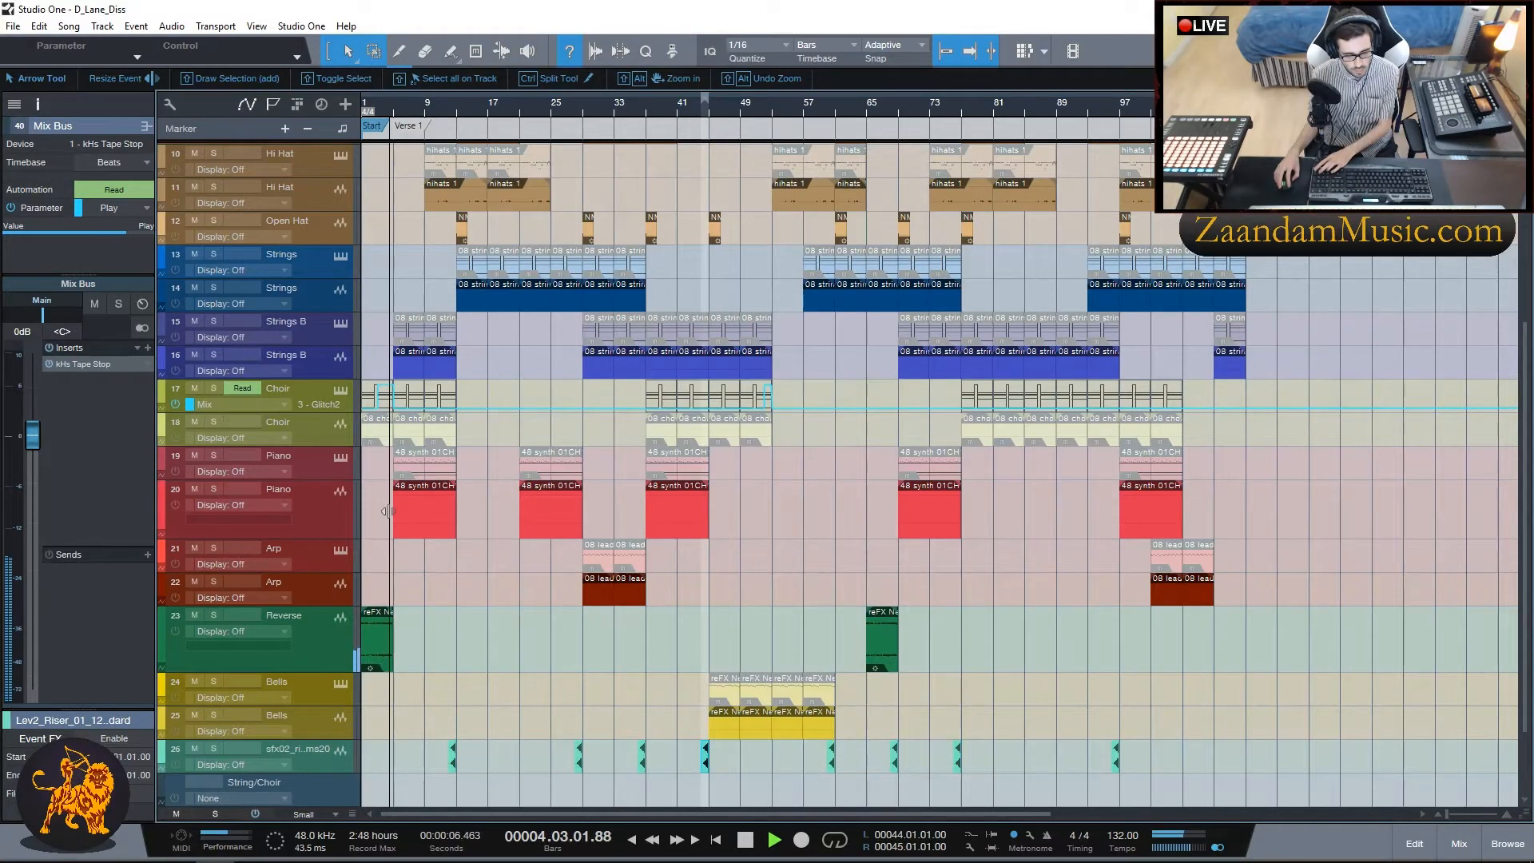
key(space)
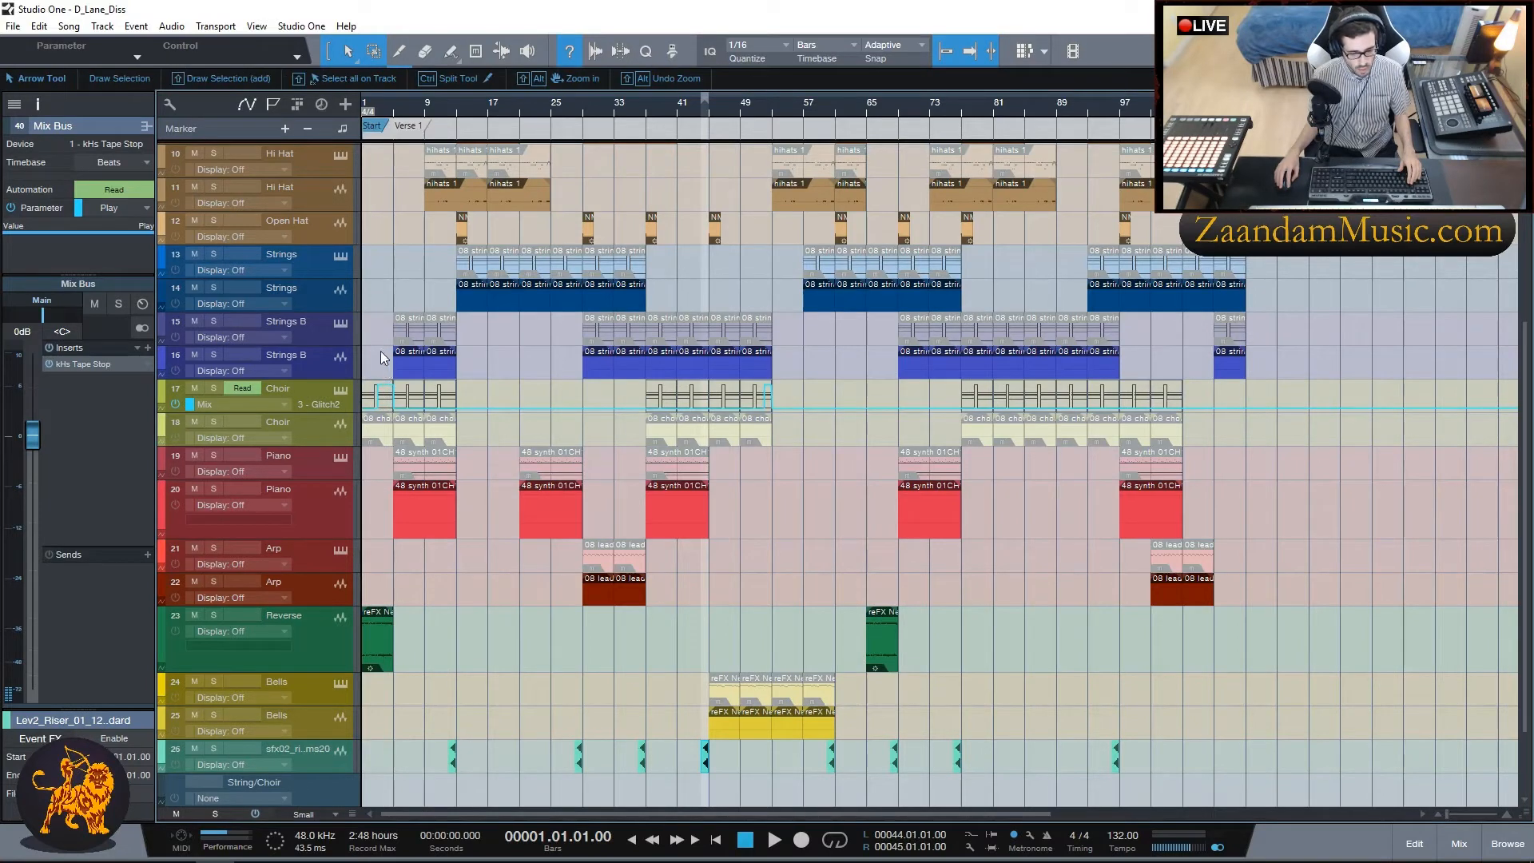
Step: Play the start of Verse 1 from bar 5 and stop just after the hi-hats enter at bar 9
scroll(437, 627, up, 1)
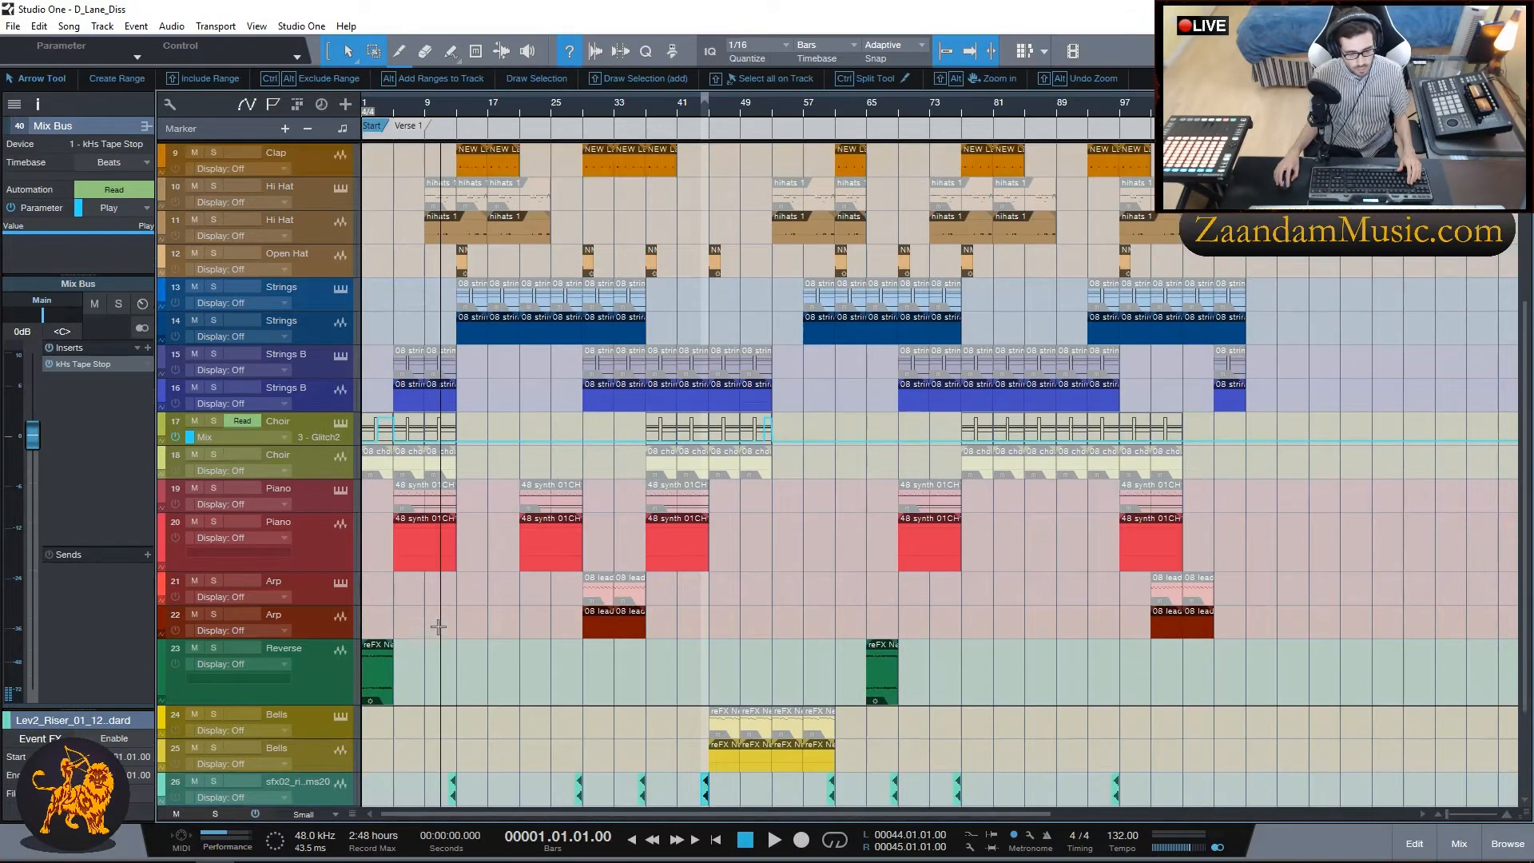
scroll(437, 626, up, 2)
click(395, 102)
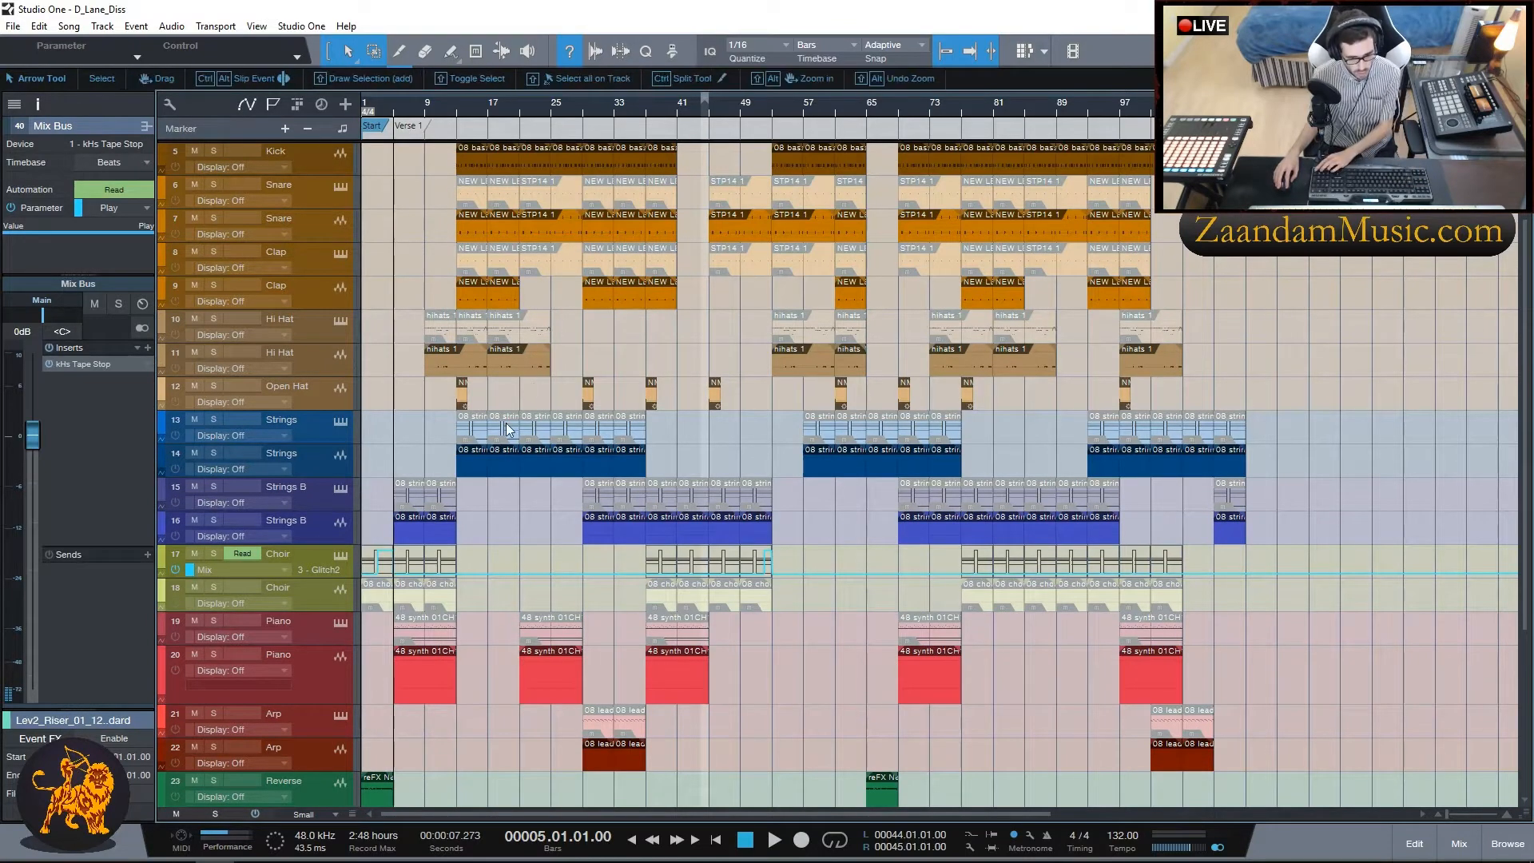
key(space)
scroll(380, 328, up, 2)
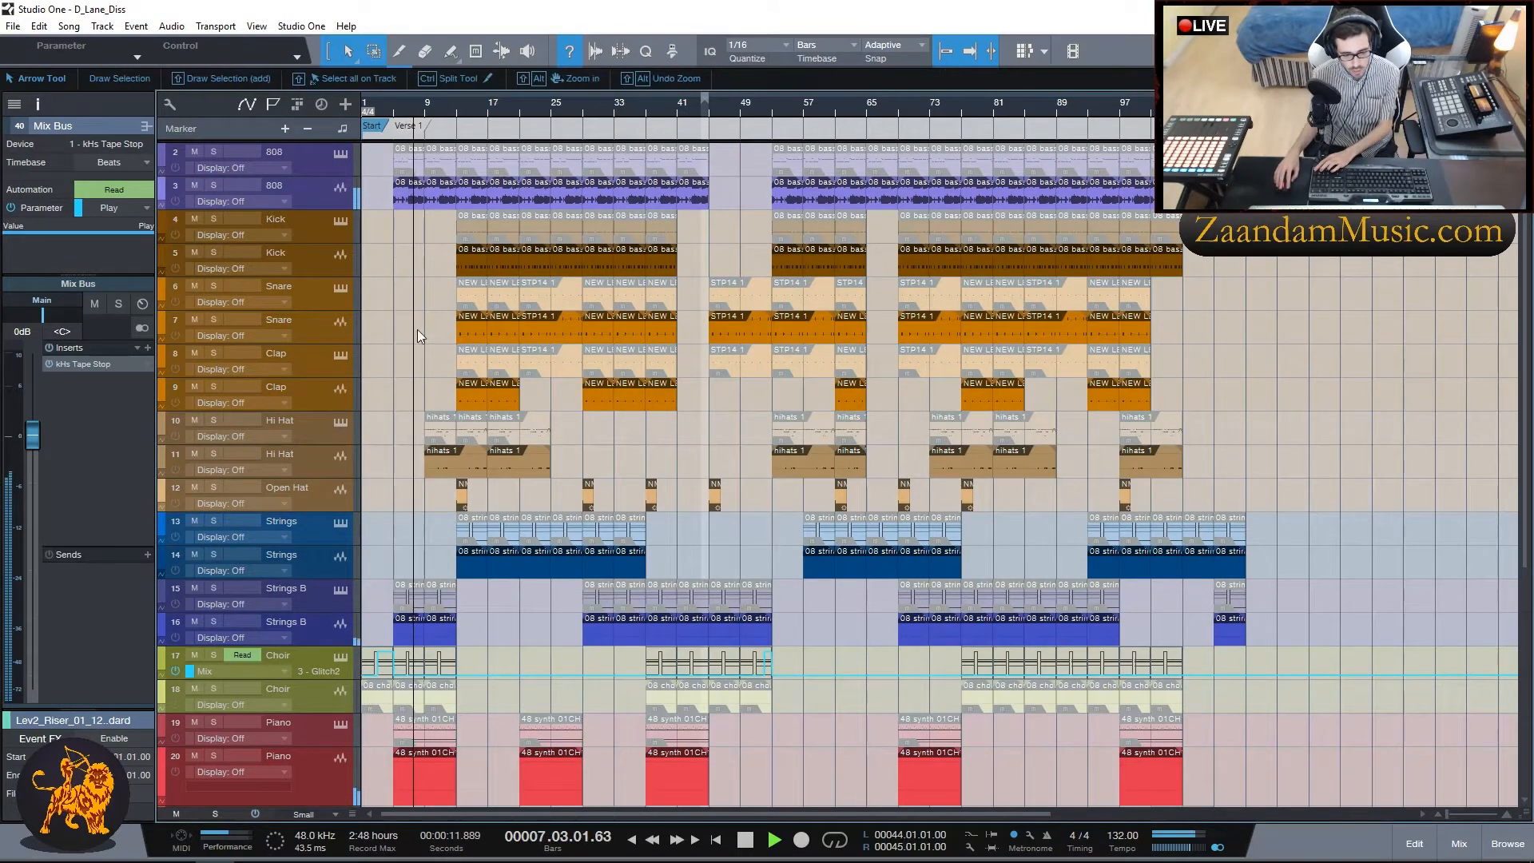
scroll(399, 327, down, 3)
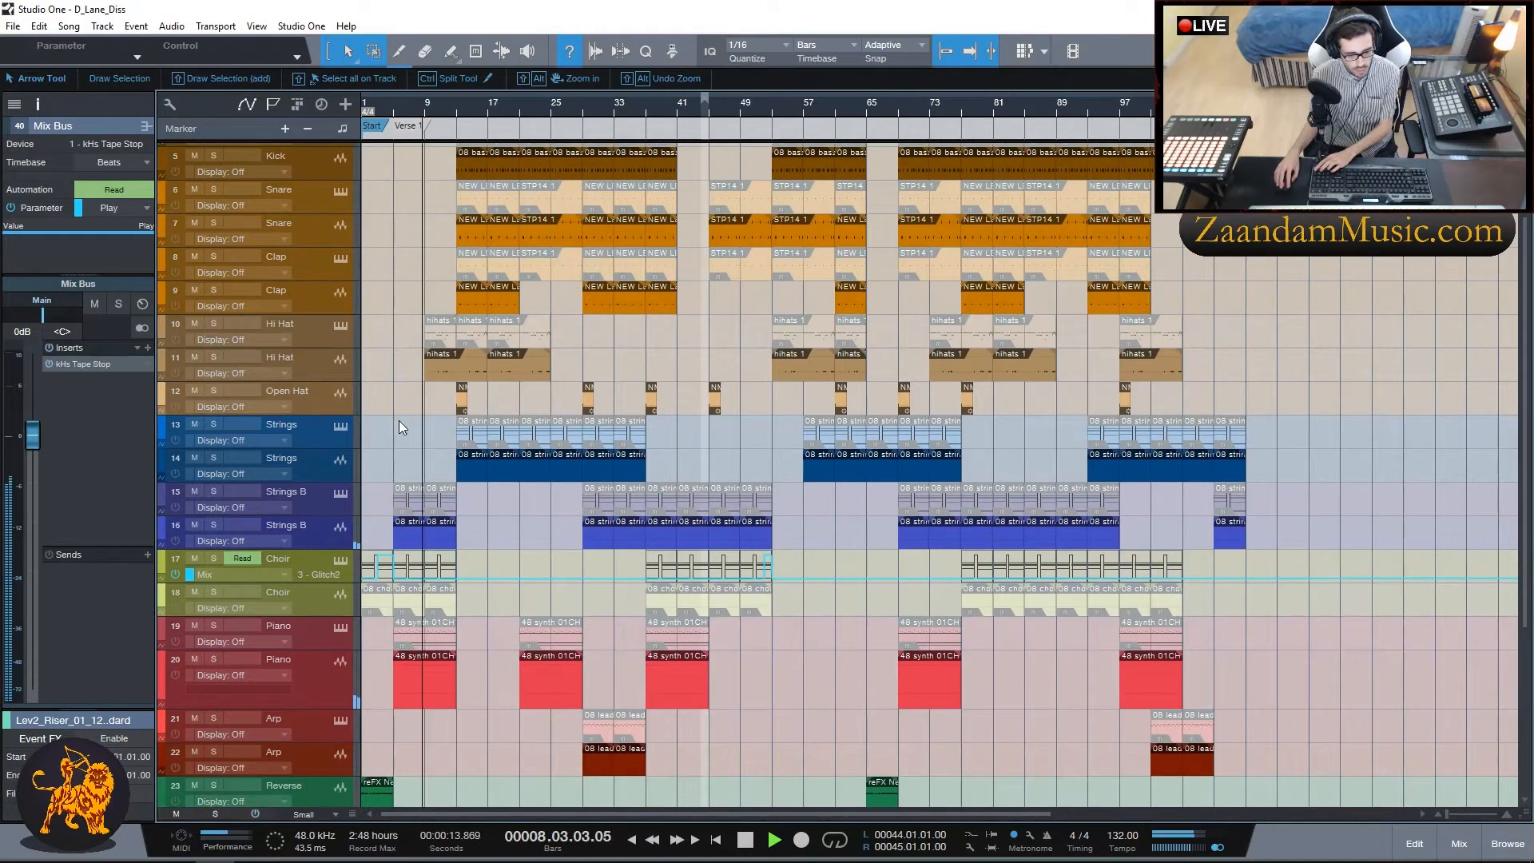
key(space)
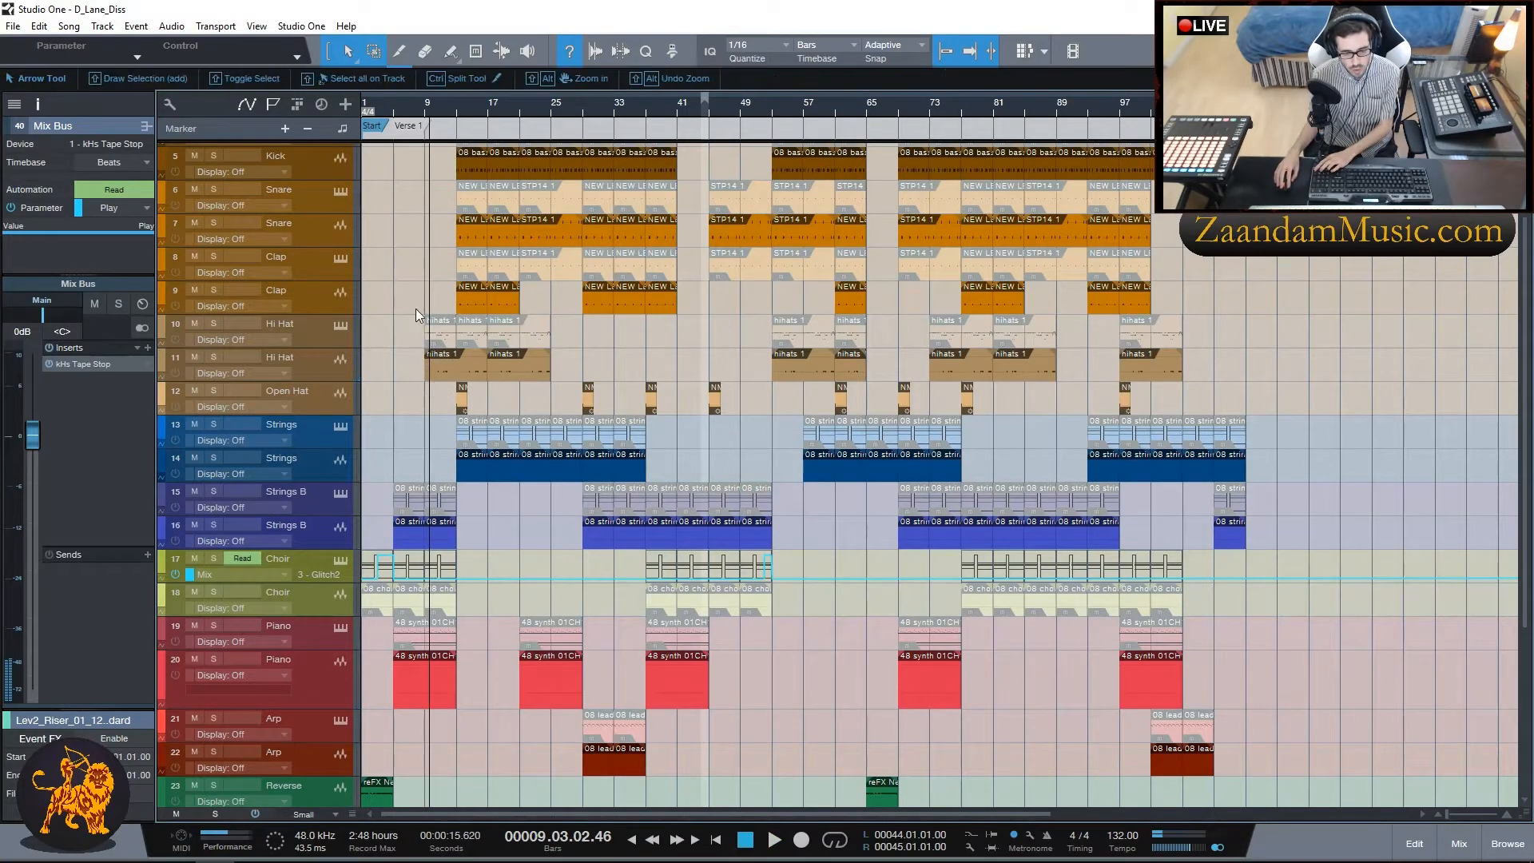
Step: Examine the tracks around bar 9, from the 808 and hi-hats to the Strings B, Choir and Piano parts
scroll(396, 327, up, 3)
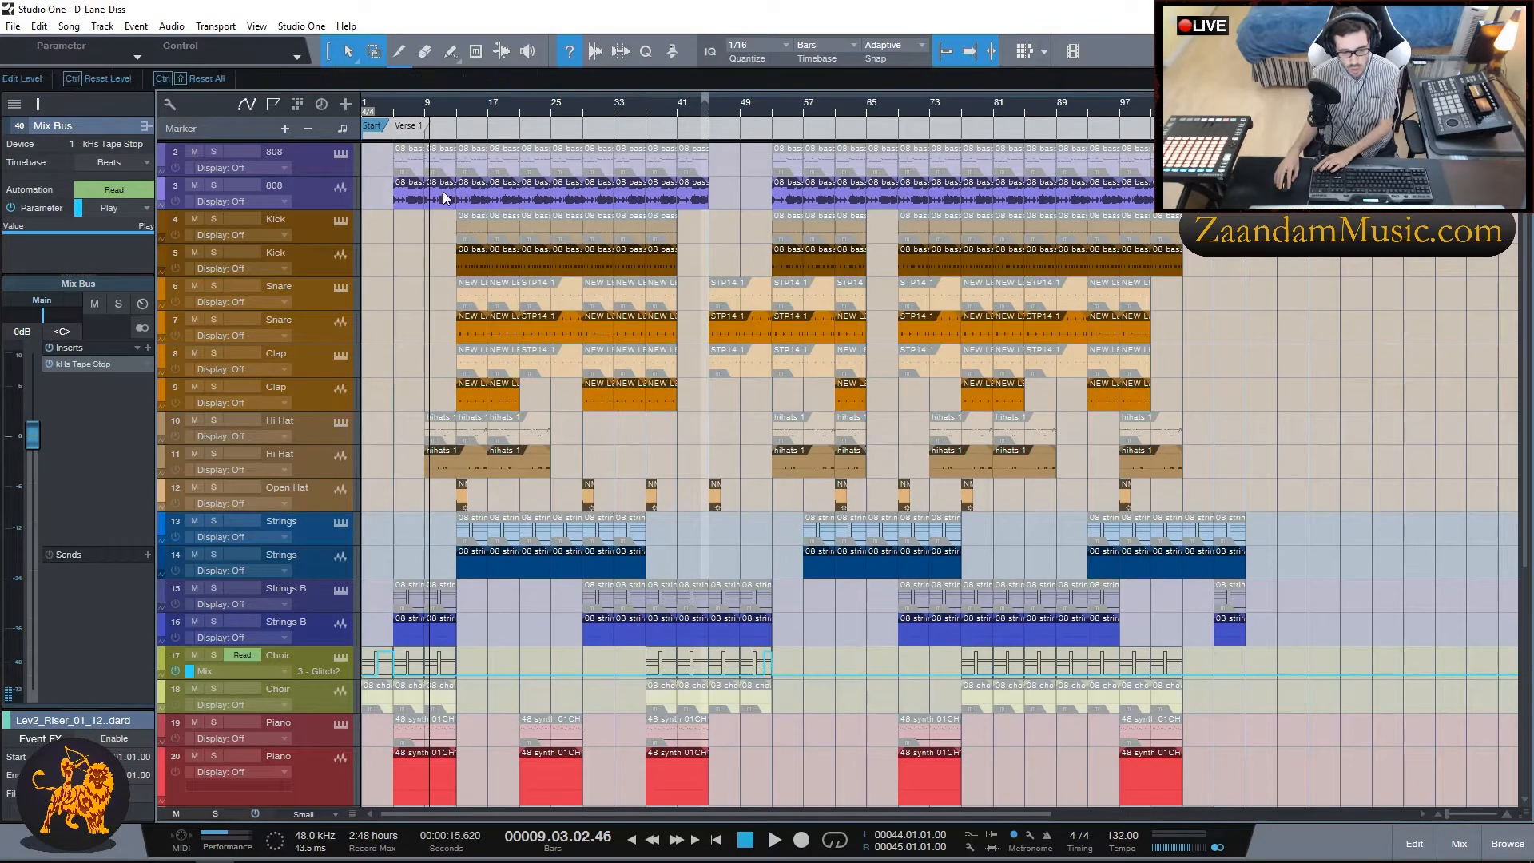
scroll(400, 390, down, 3)
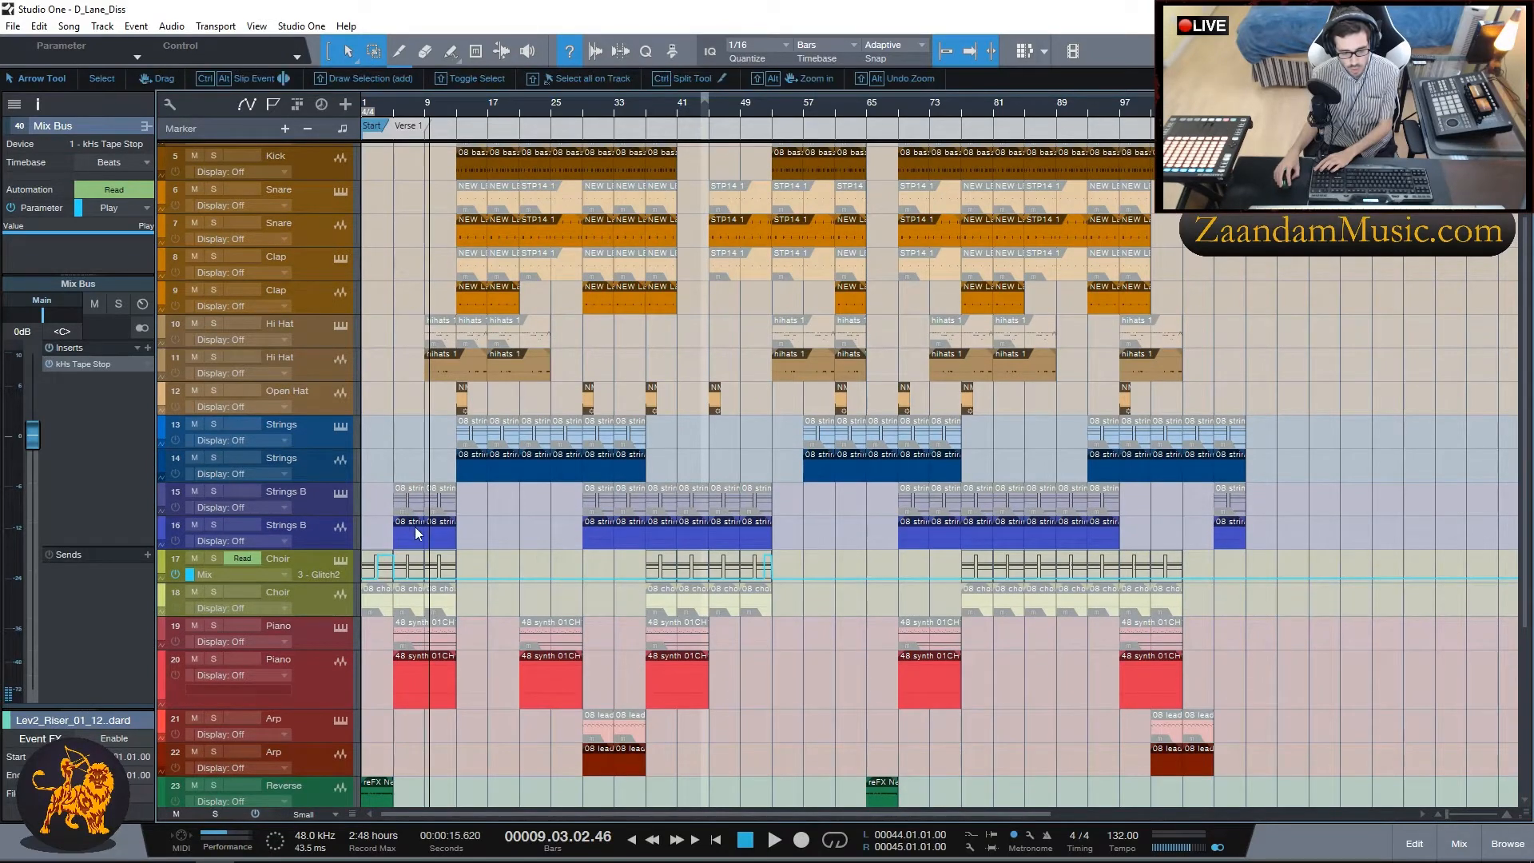
scroll(409, 679, down, 5)
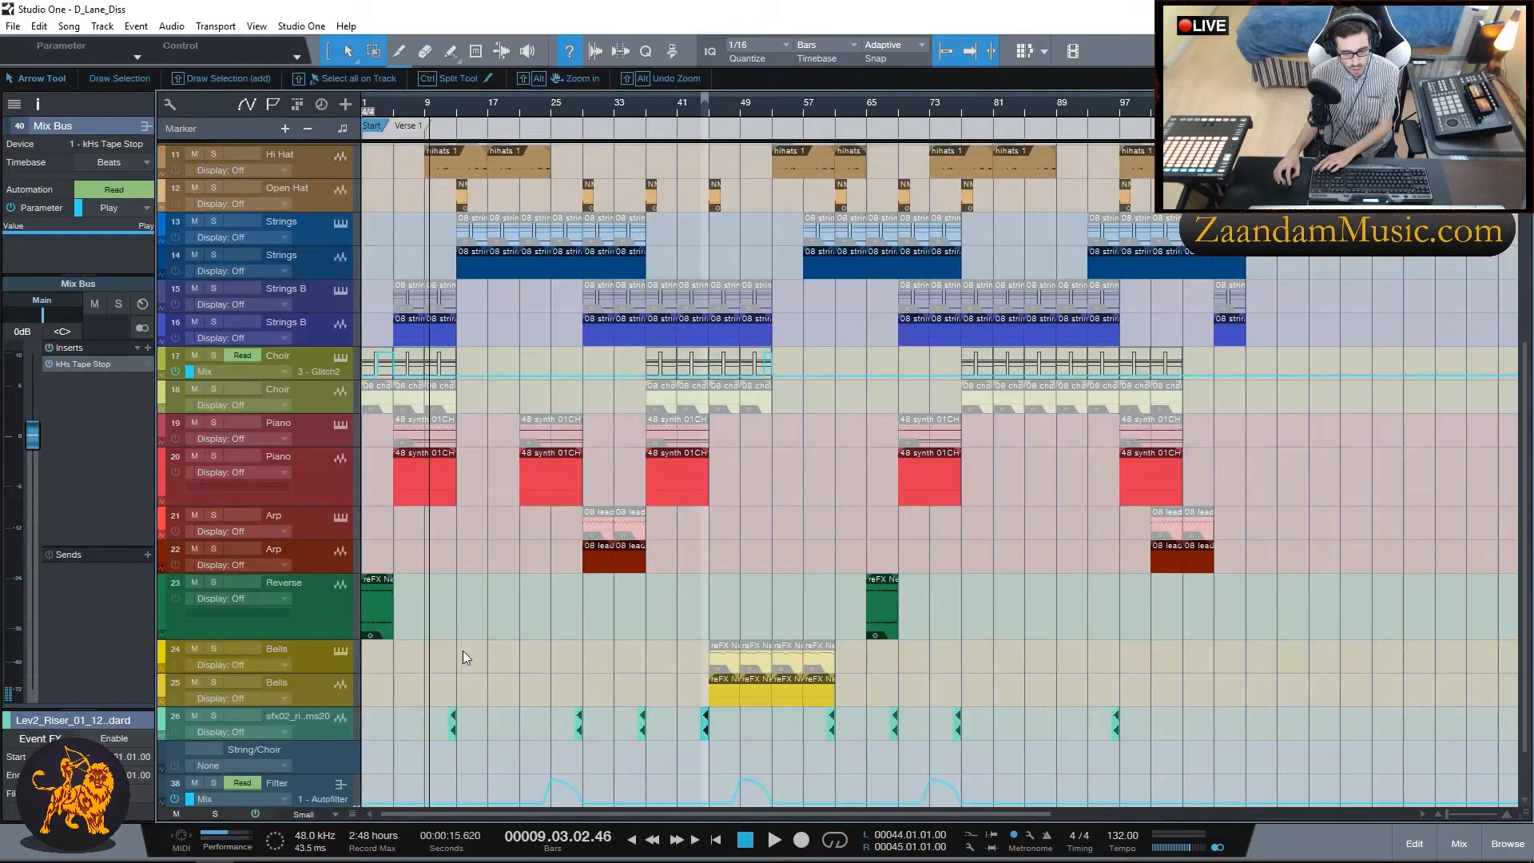
scroll(462, 650, up, 6)
scroll(399, 457, up, 2)
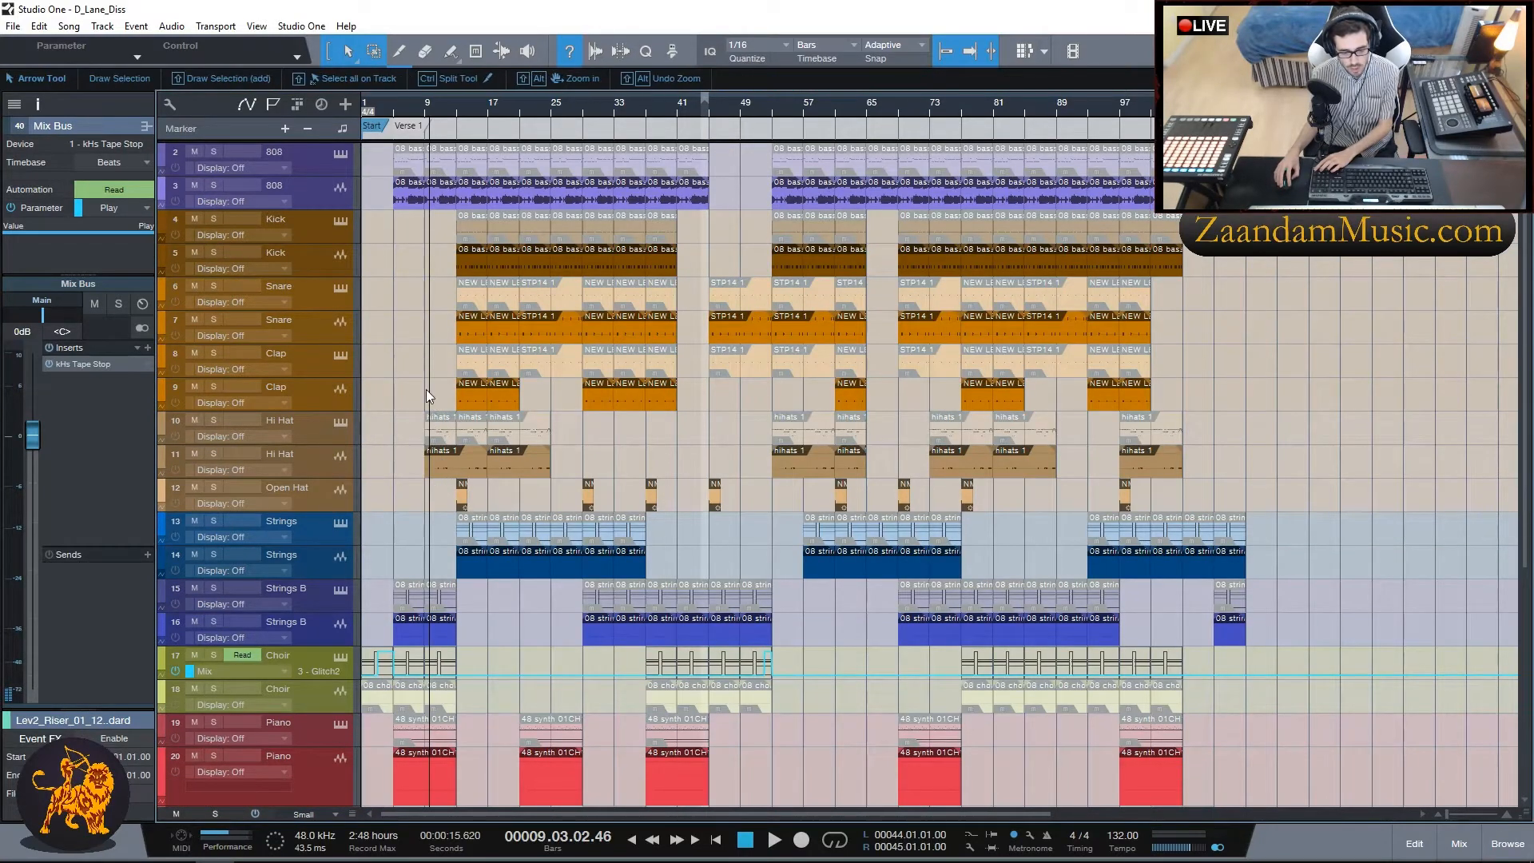
click(429, 114)
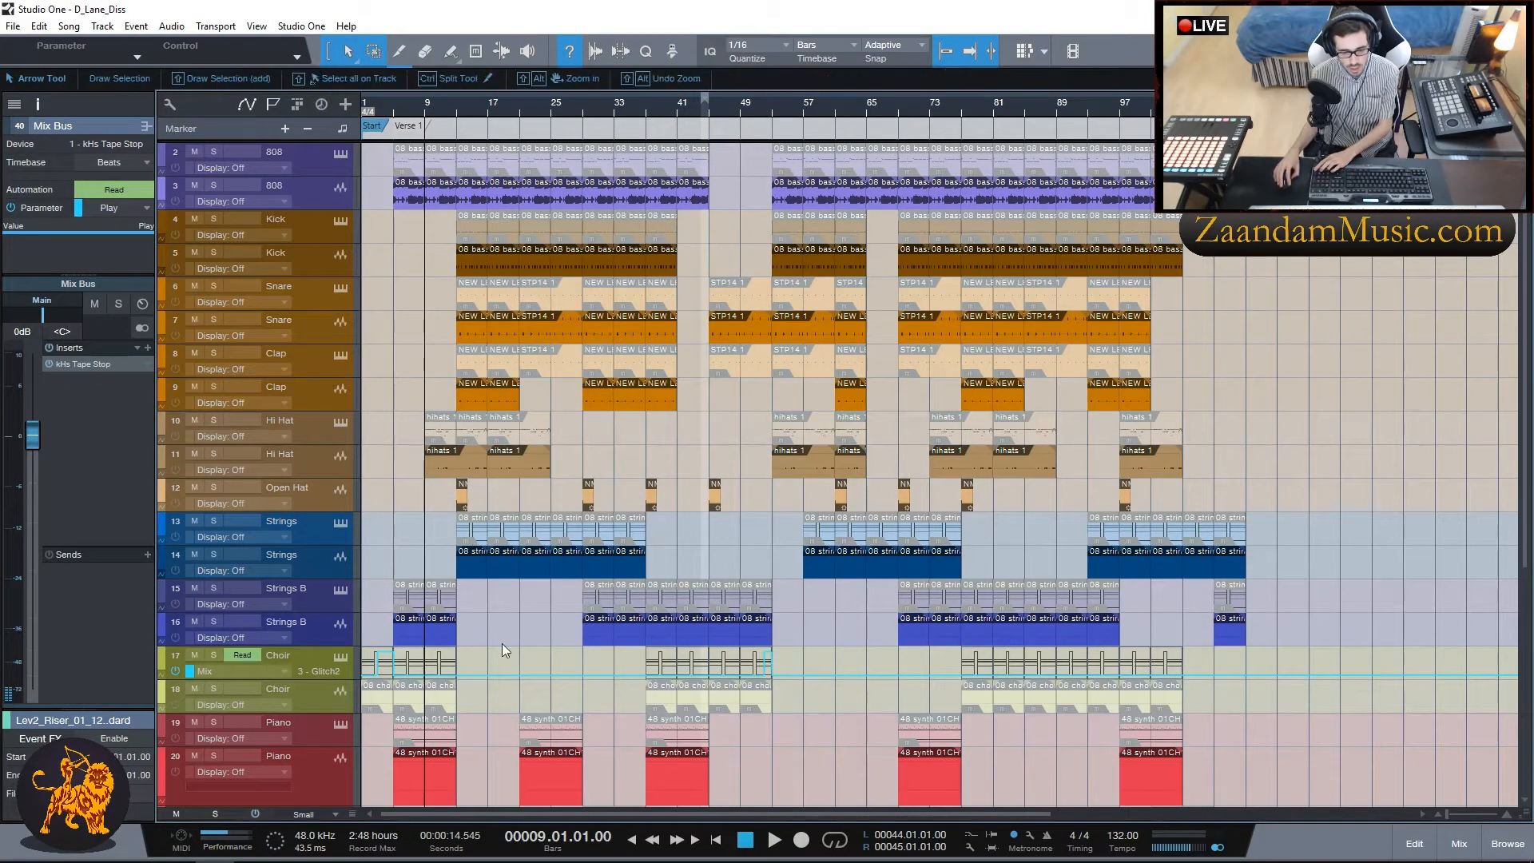
scroll(501, 644, down, 4)
scroll(487, 625, up, 3)
scroll(487, 624, down, 4)
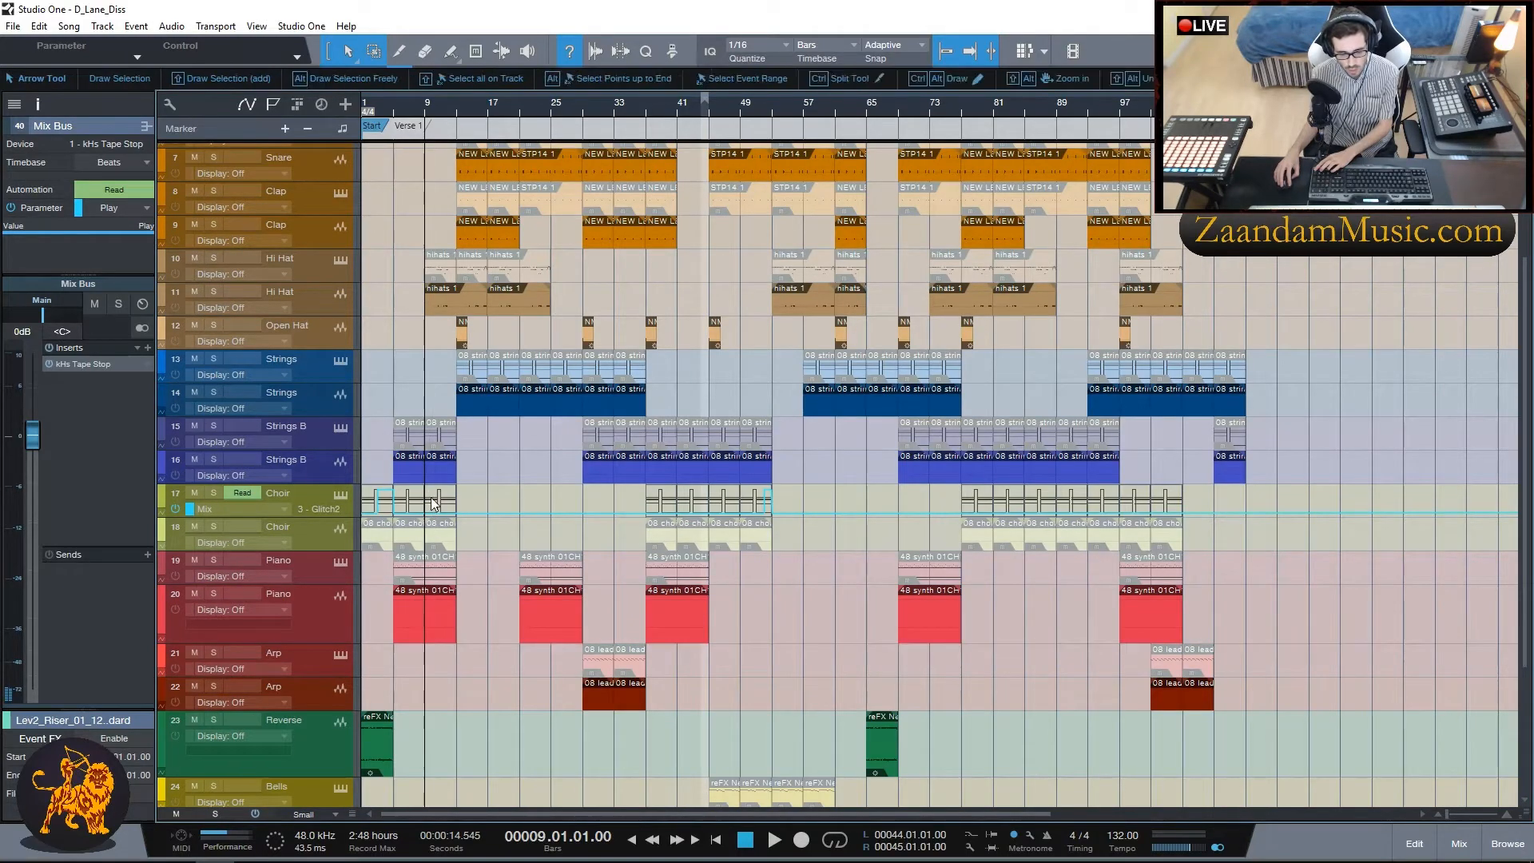
scroll(473, 587, up, 5)
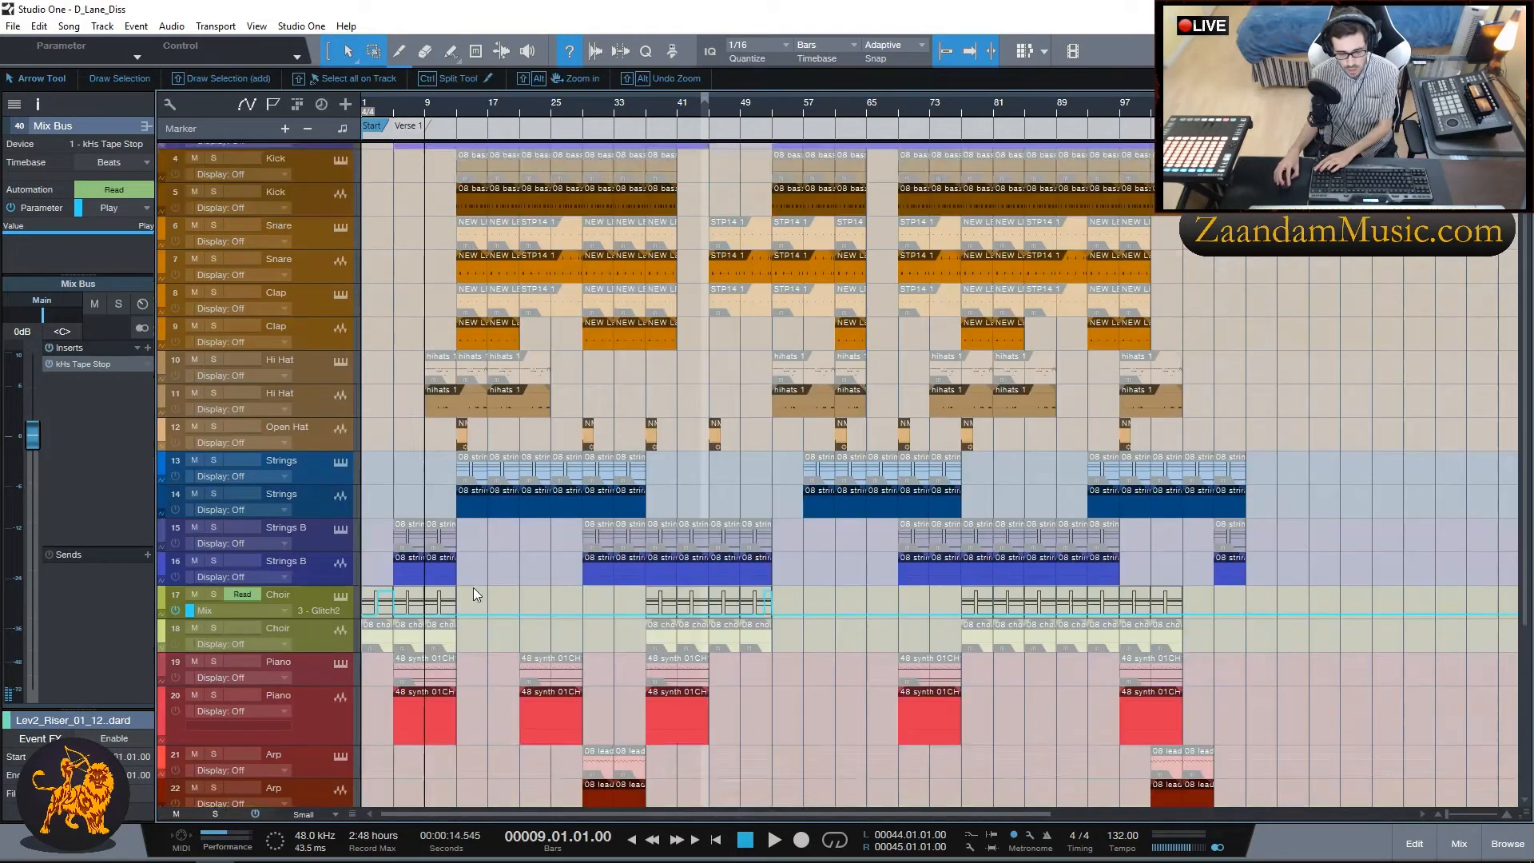
Step: Play Verse 1 again from bar 5 through the entry of the drums and strings, stopping around bar 16
click(394, 99)
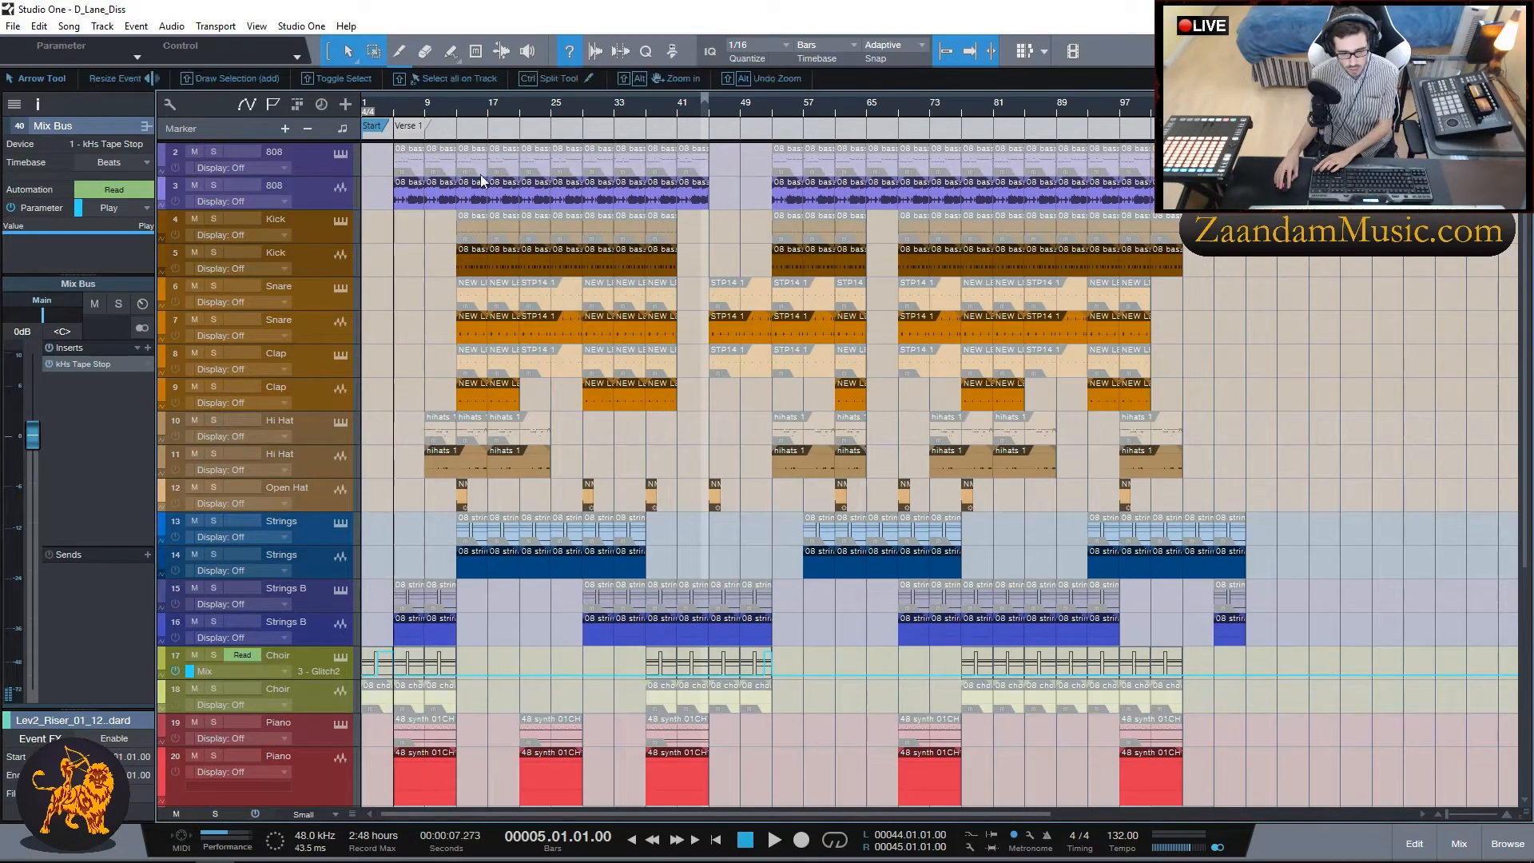
key(space)
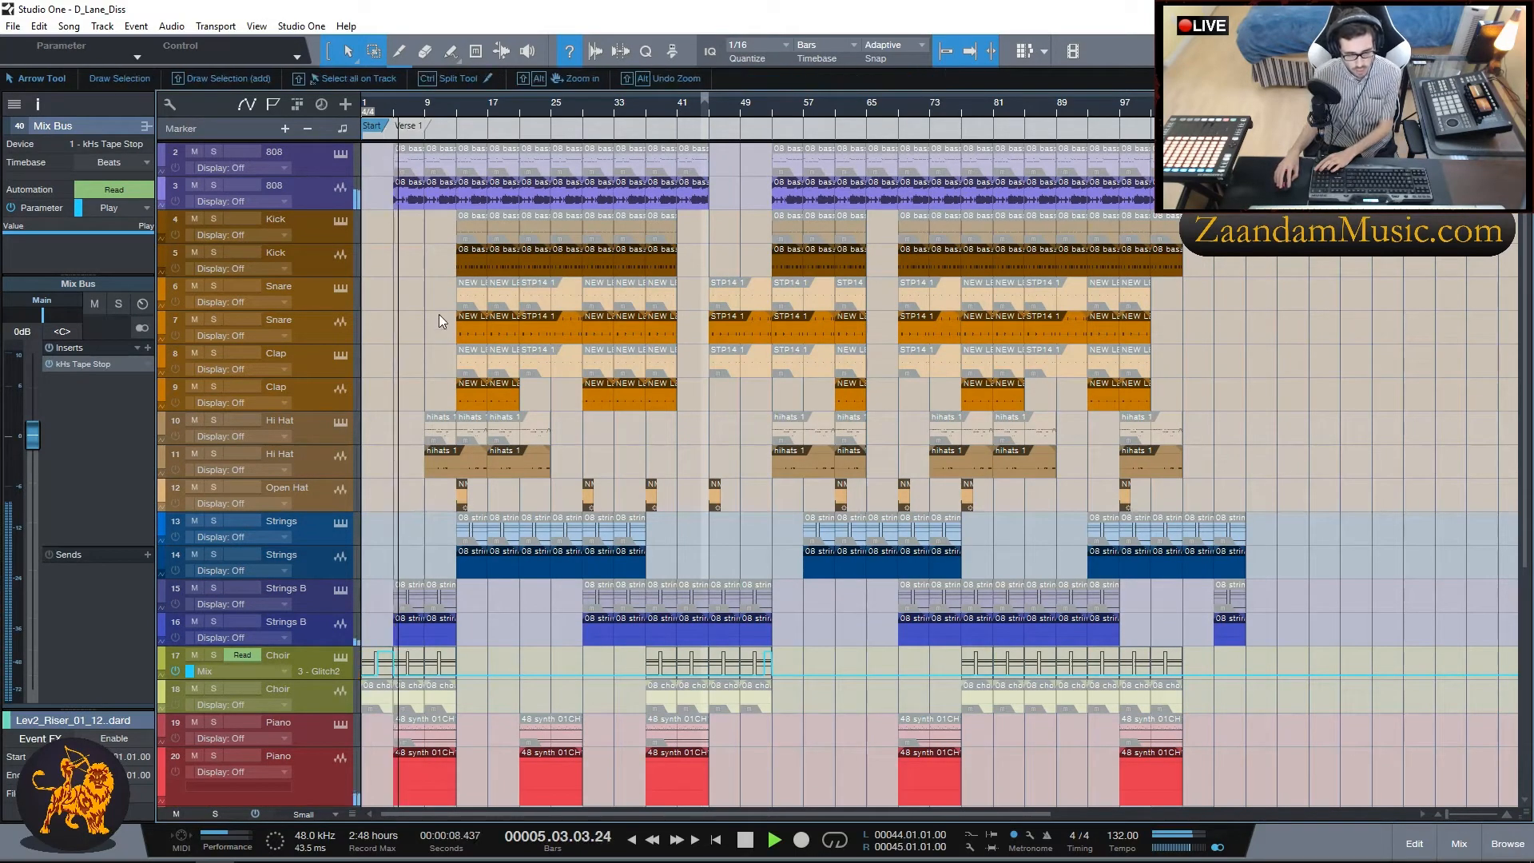
scroll(432, 309, down, 1)
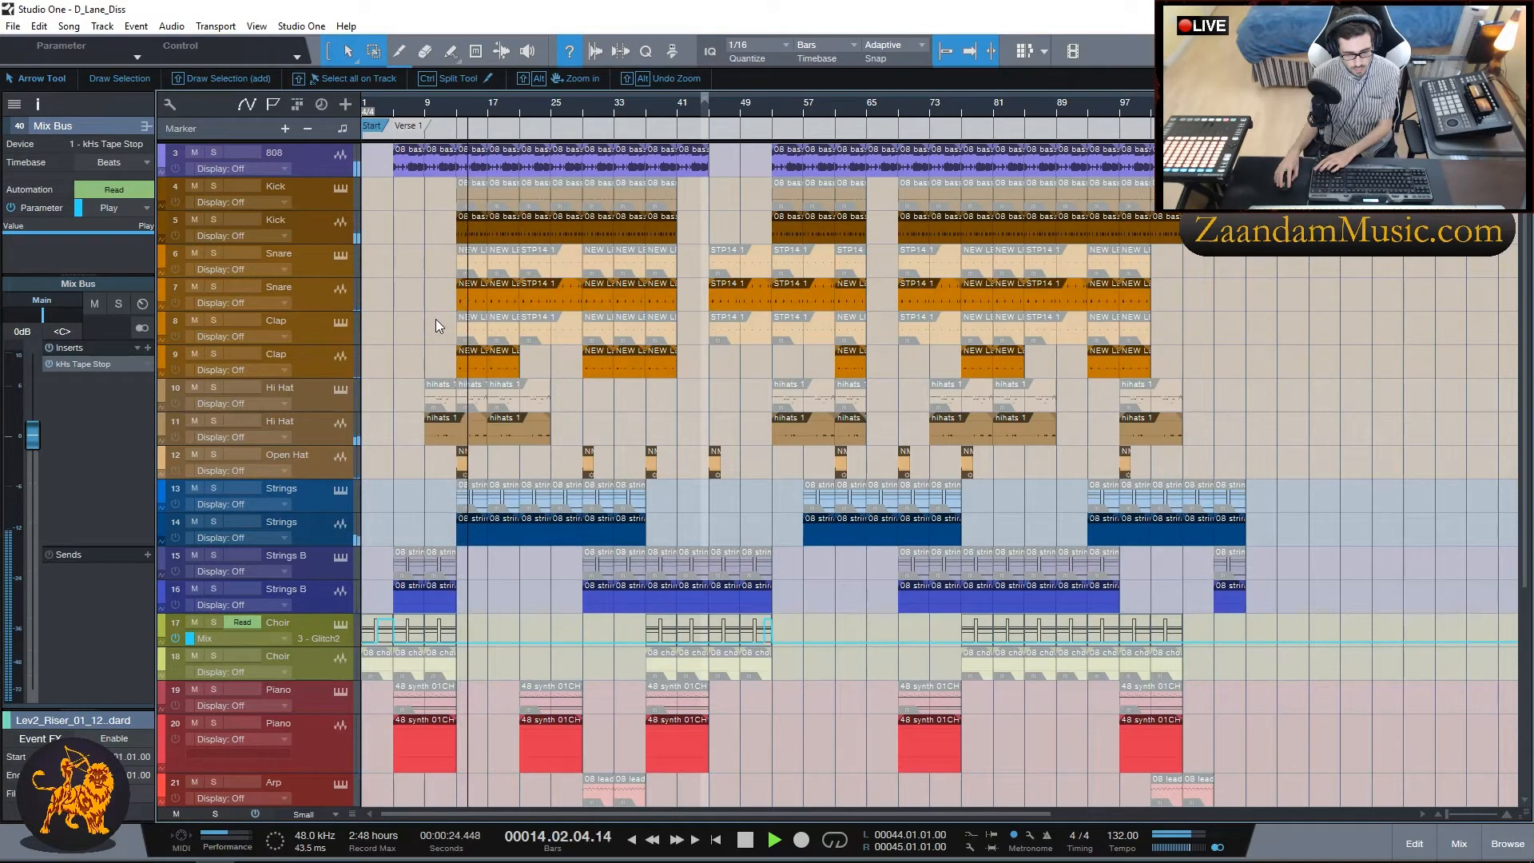
scroll(434, 319, down, 1)
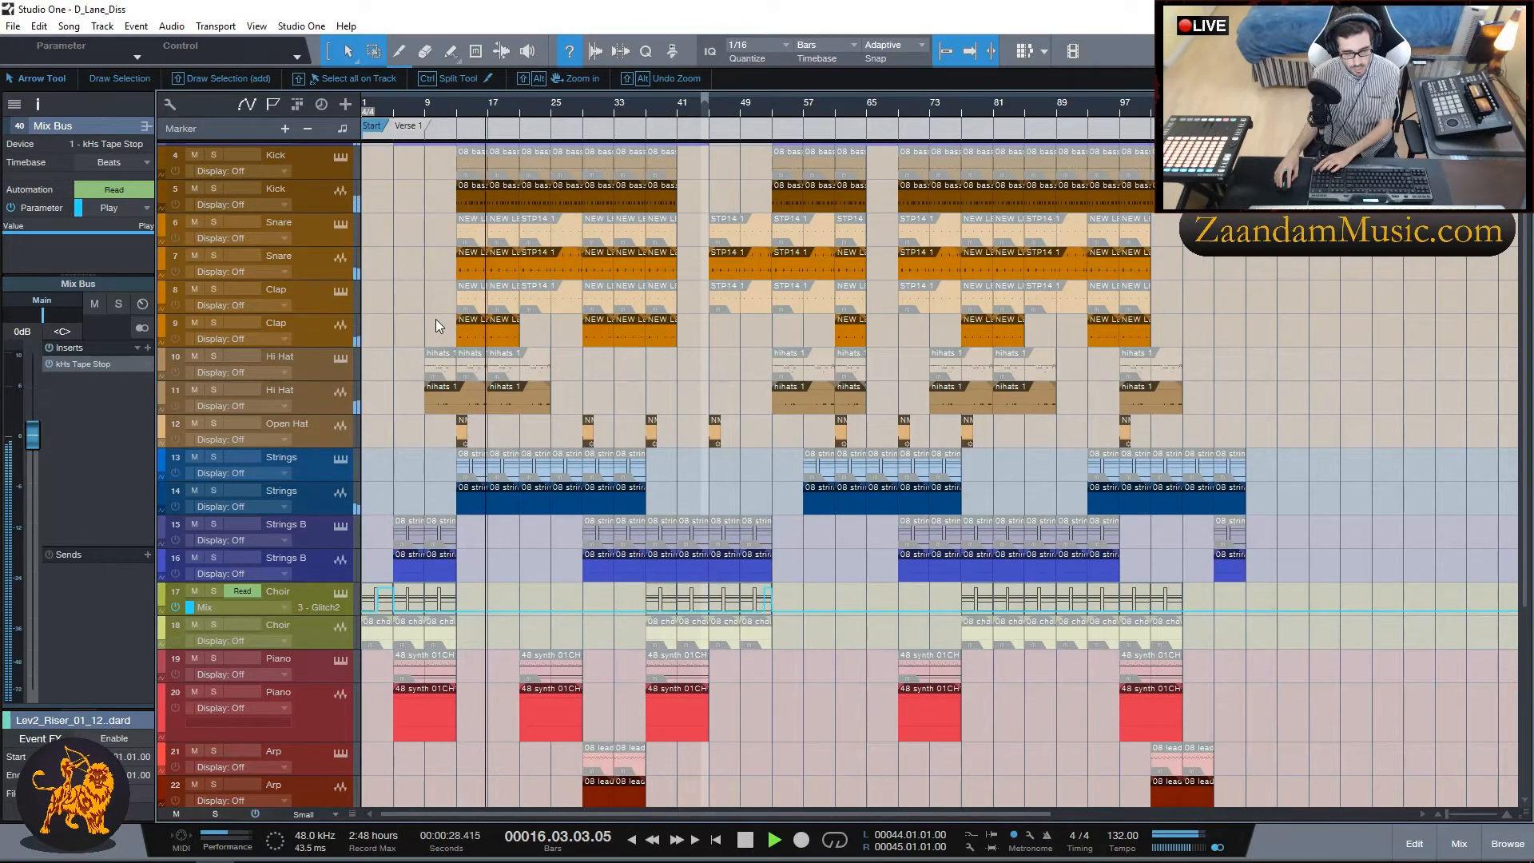
key(space)
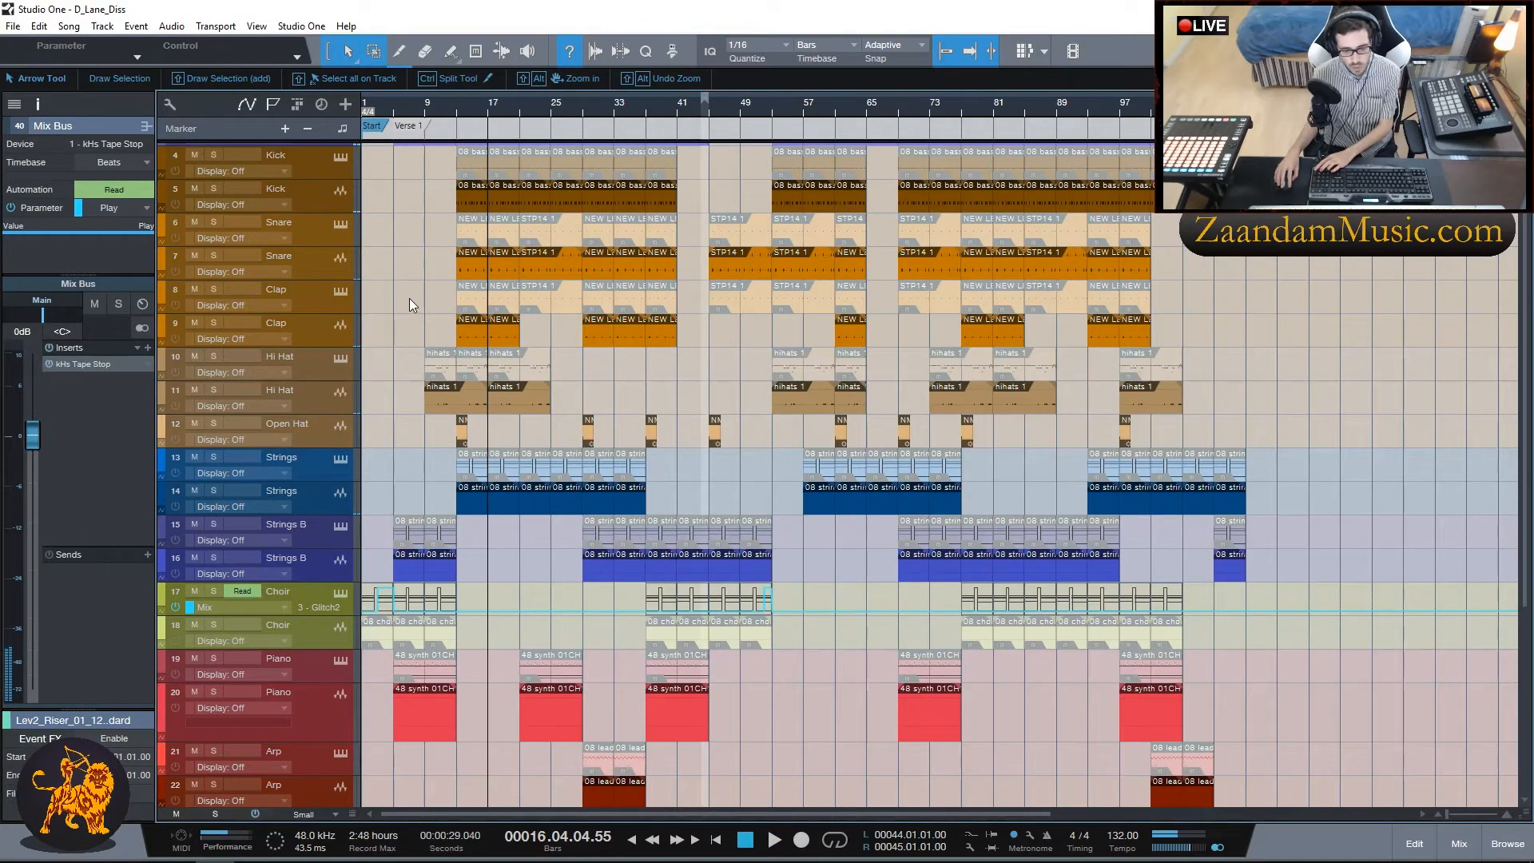
Step: Check the first riser effect, and play from bar 9 to about bar 14 to hear the build-up into the drums
scroll(410, 280, down, 1)
scroll(410, 279, down, 8)
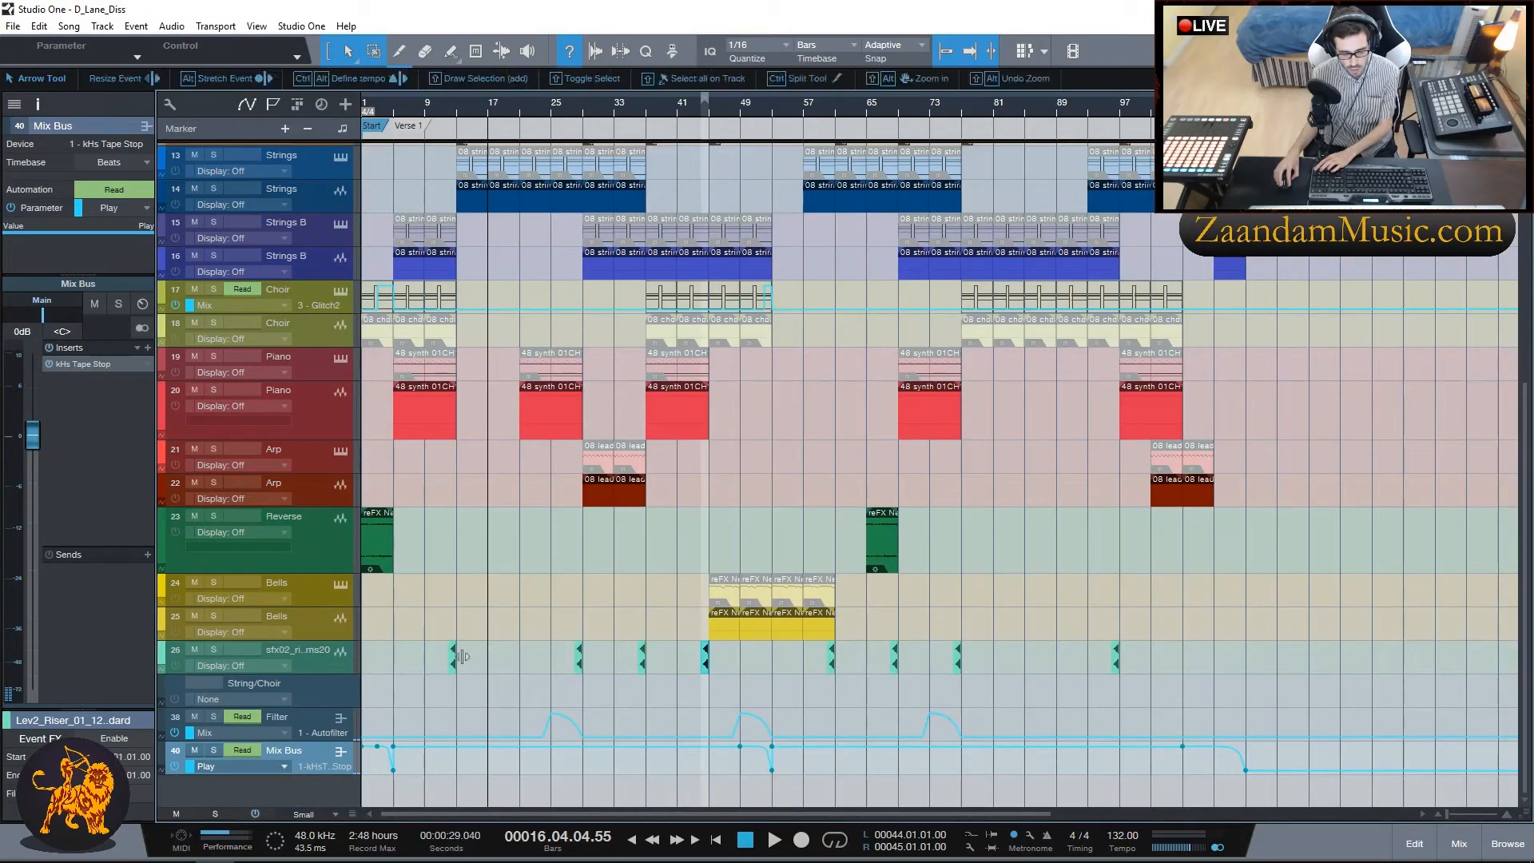
scroll(471, 616, up, 2)
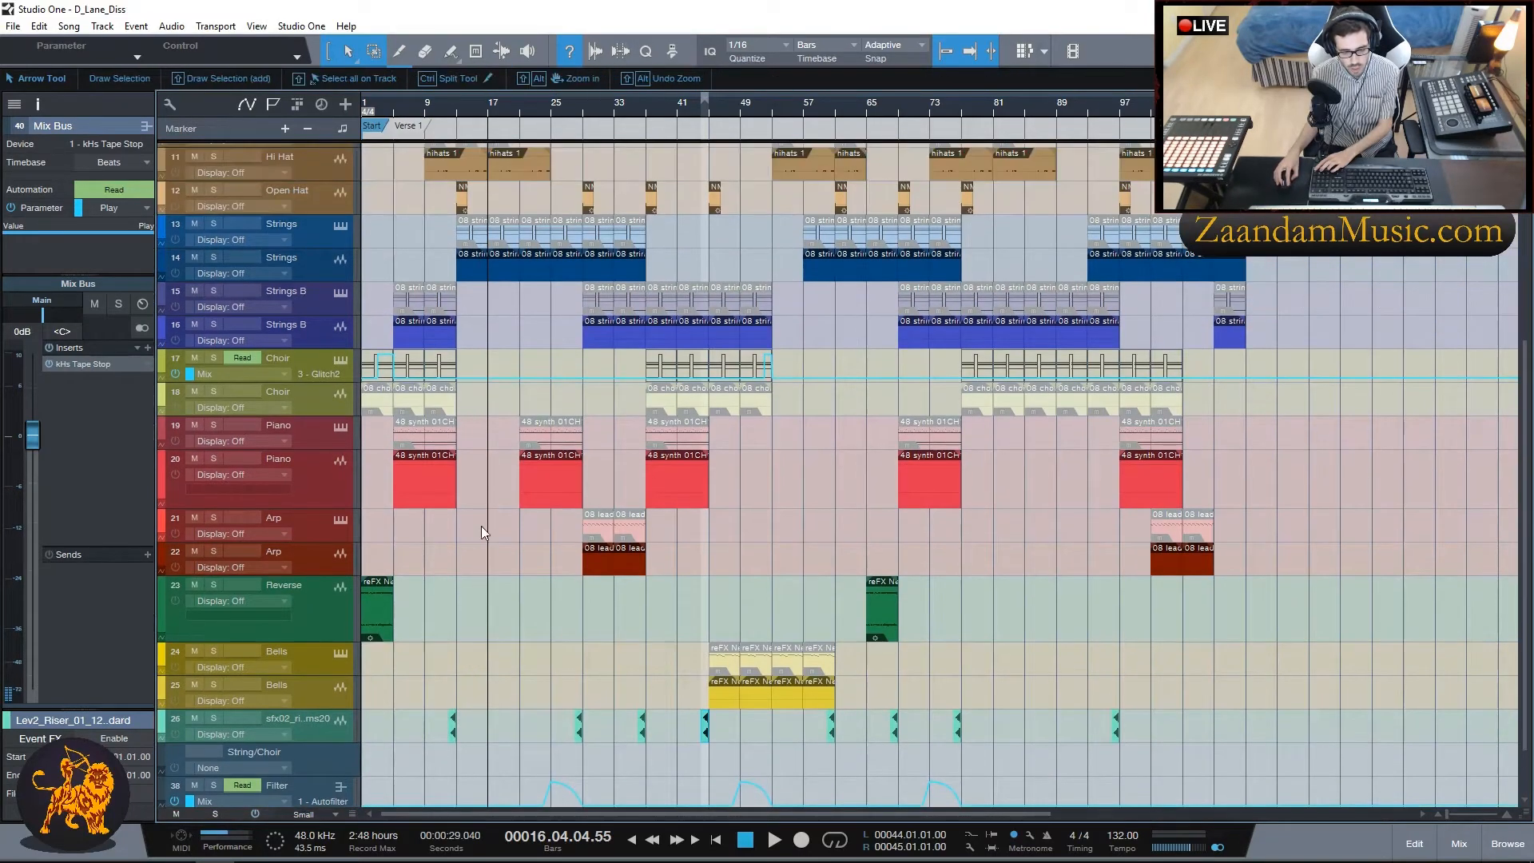
scroll(480, 525, up, 3)
scroll(483, 540, up, 5)
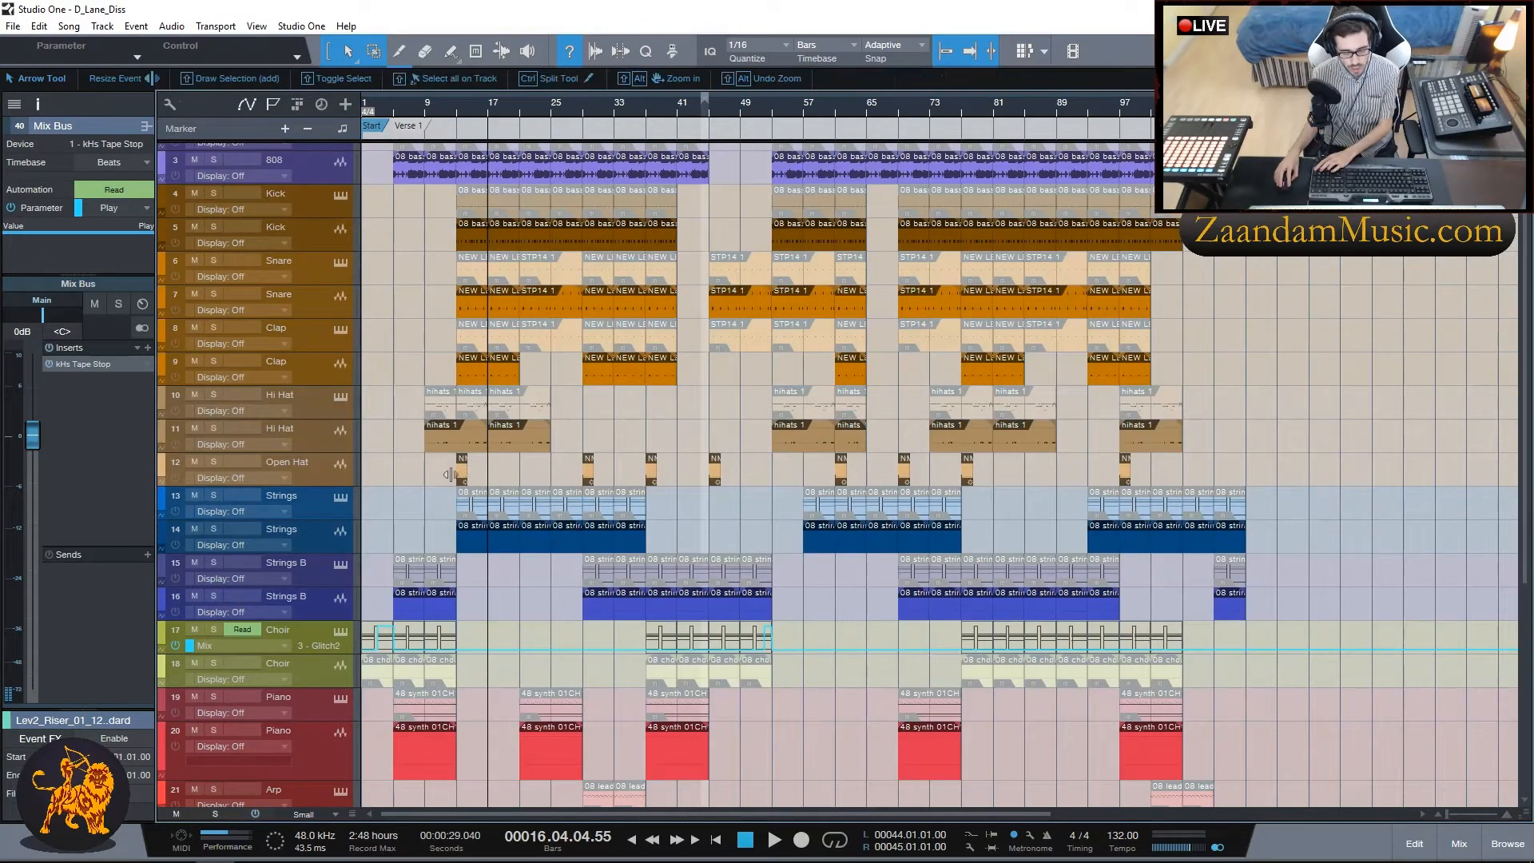
click(448, 109)
click(429, 101)
key(space)
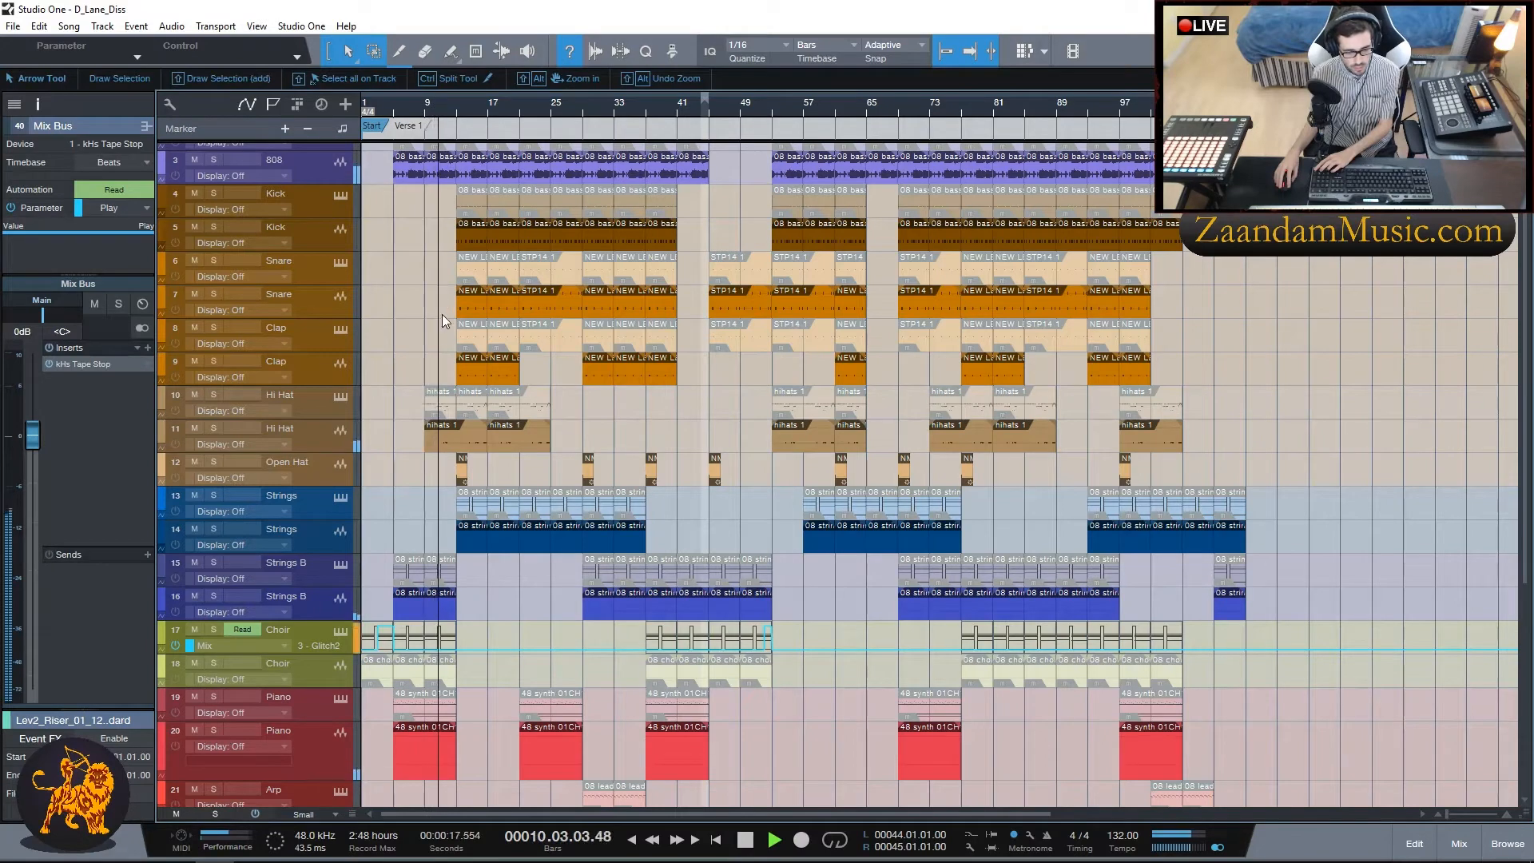
scroll(492, 472, down, 2)
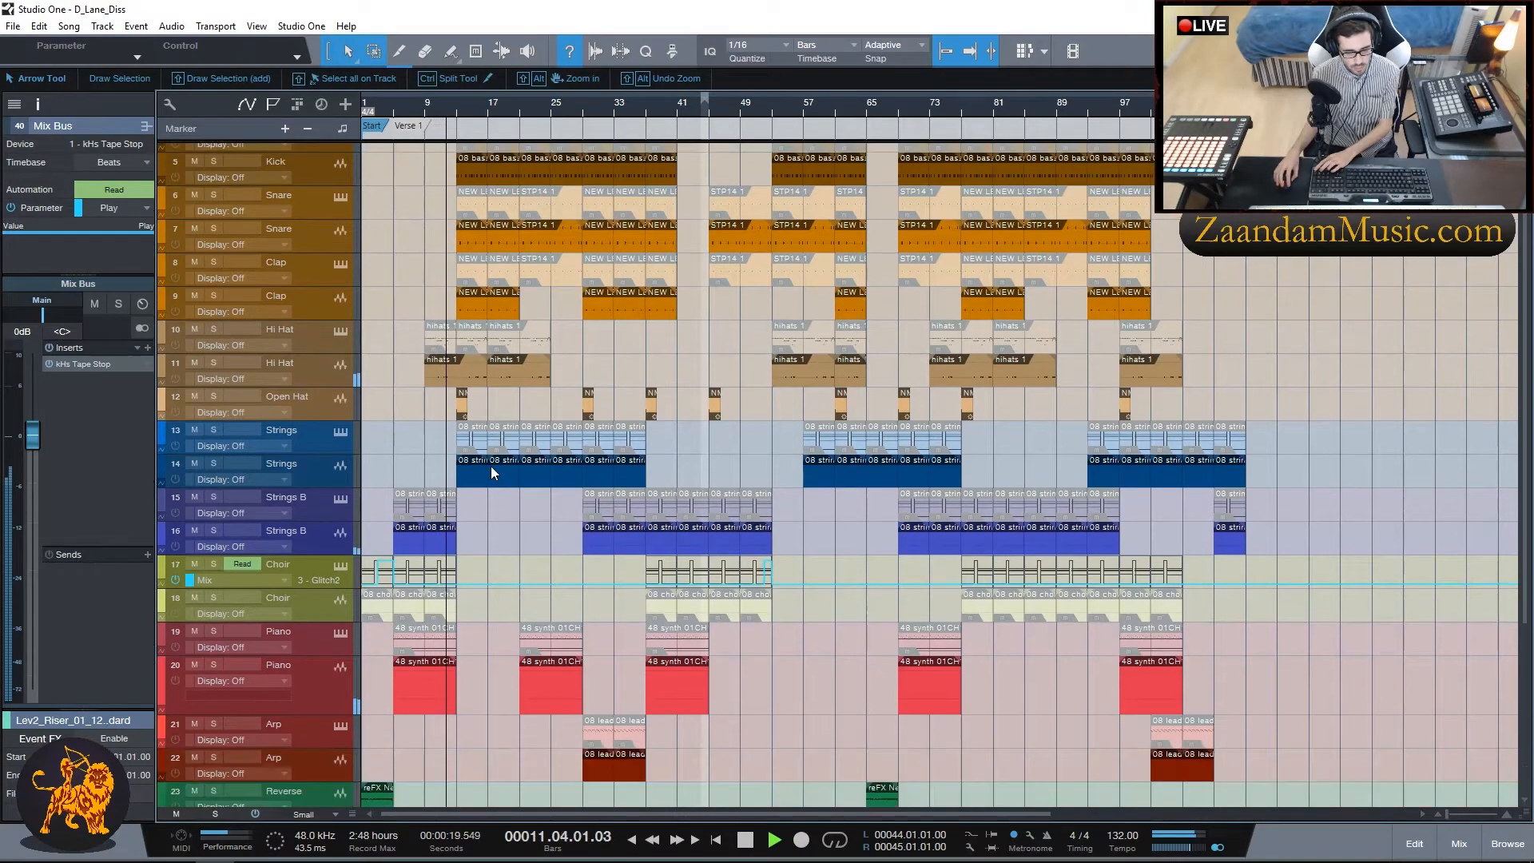
scroll(490, 467, down, 6)
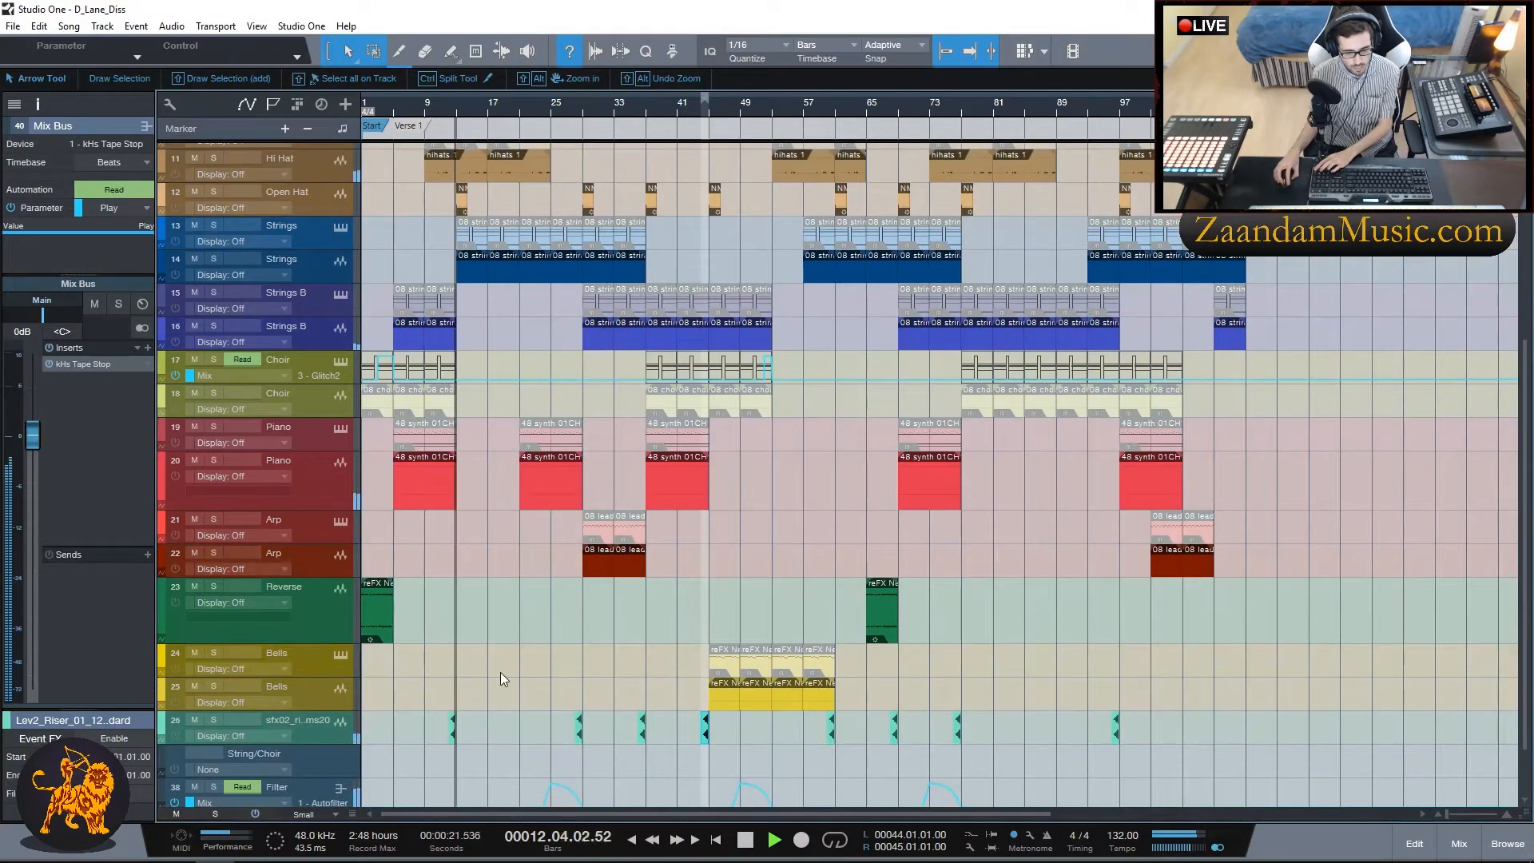
scroll(487, 428, up, 7)
scroll(428, 315, up, 2)
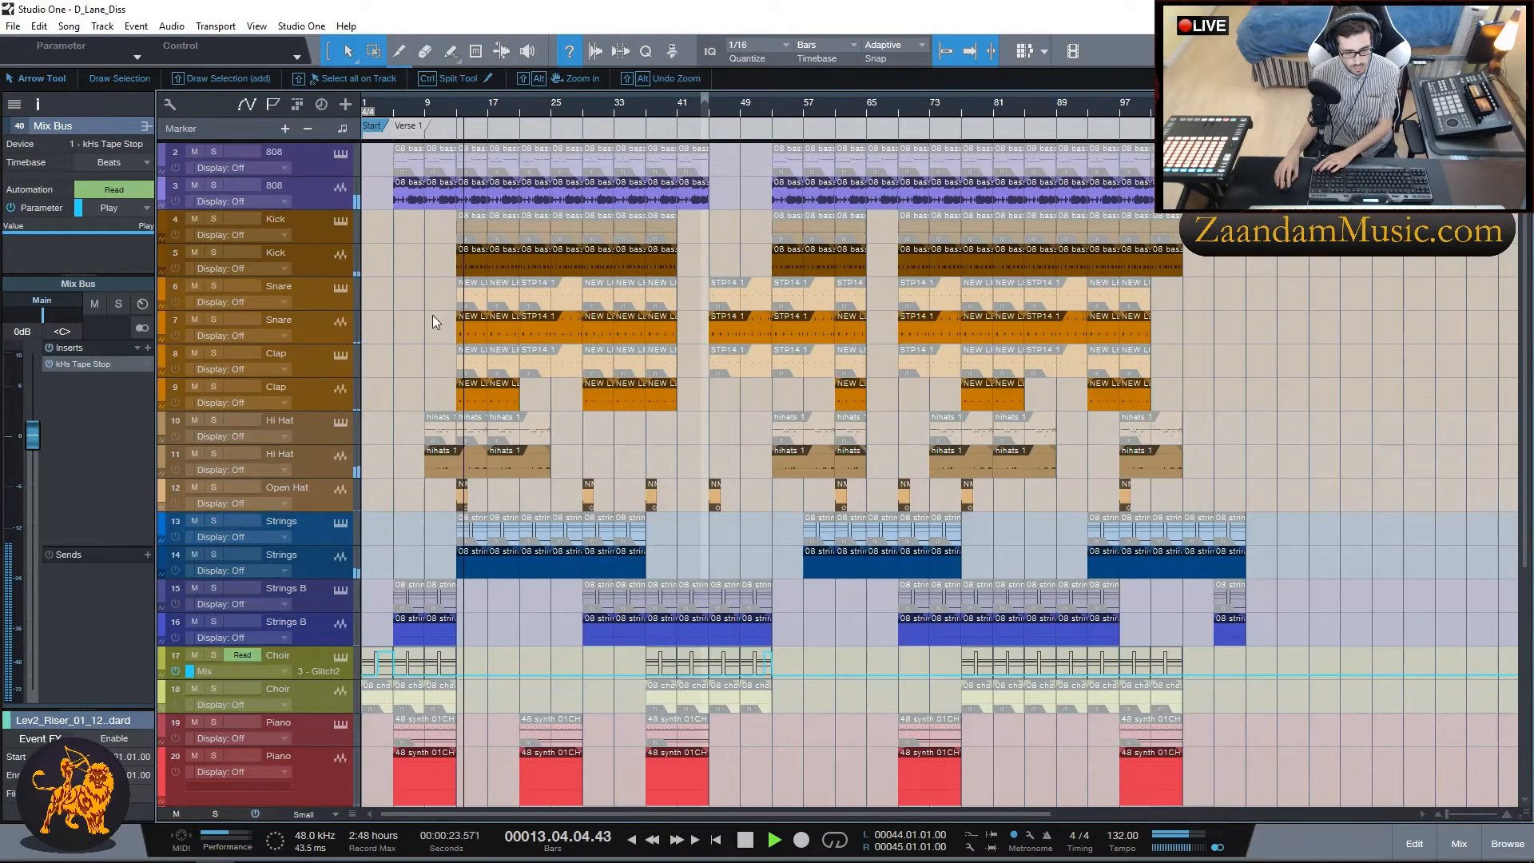
key(space)
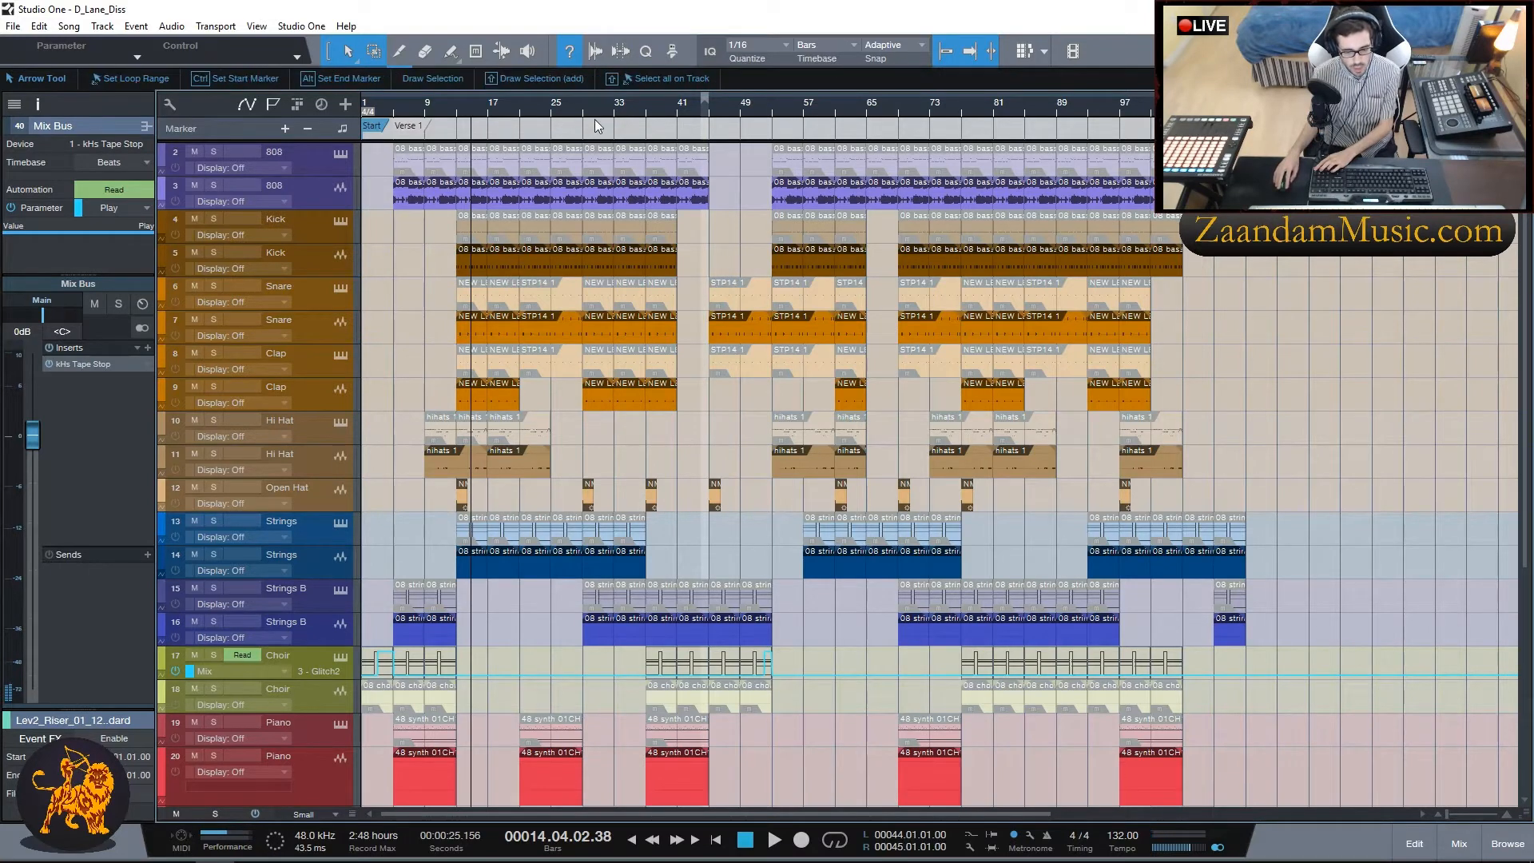
Step: Review the next section changes by placing the playback position at bars 23, 24 and 29 in turn
click(535, 106)
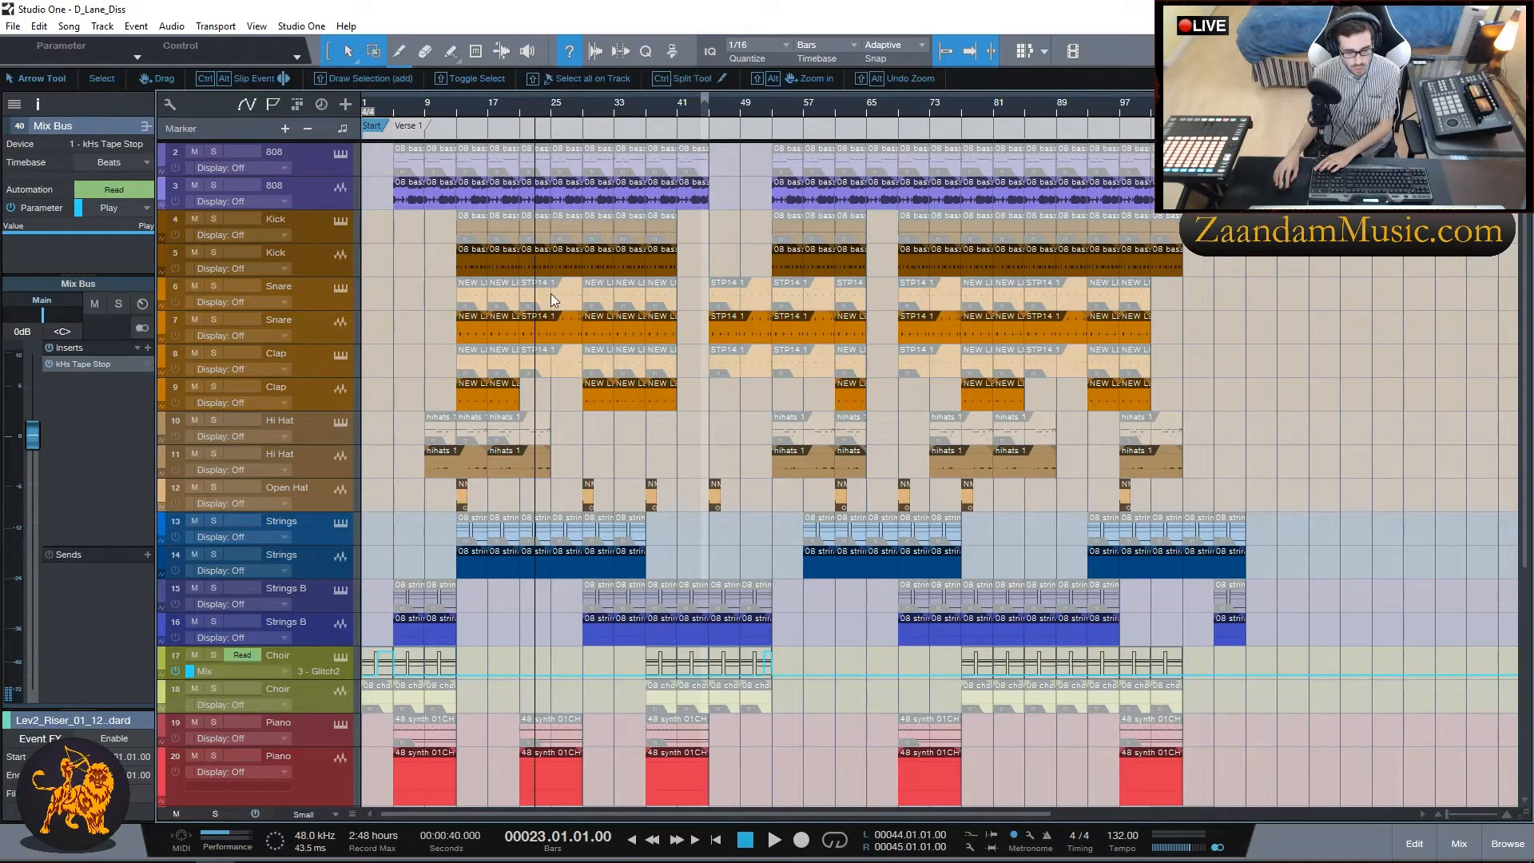
scroll(550, 294, down, 3)
click(546, 103)
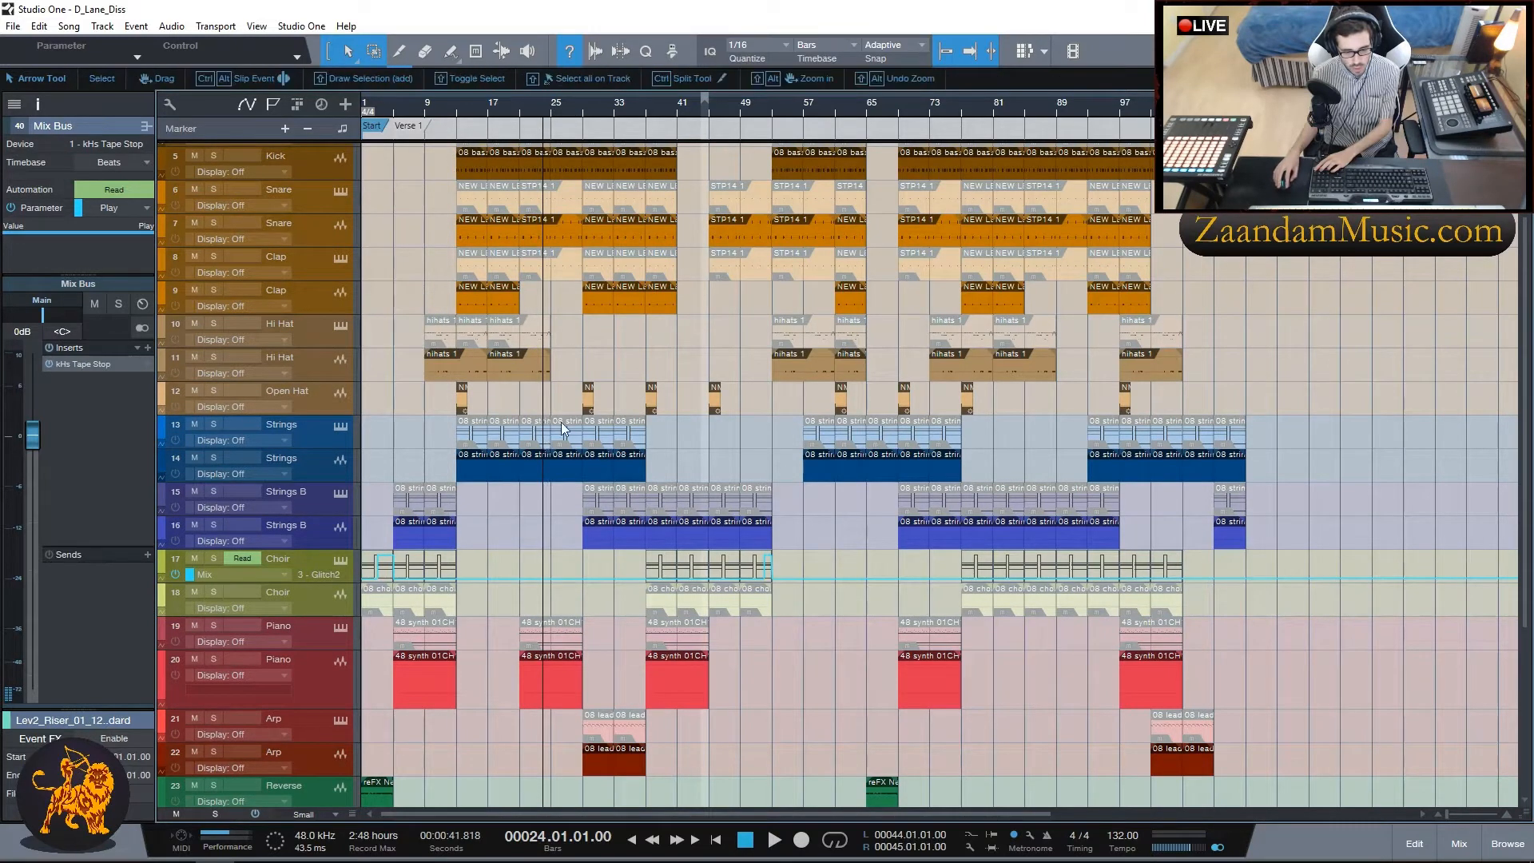
click(586, 100)
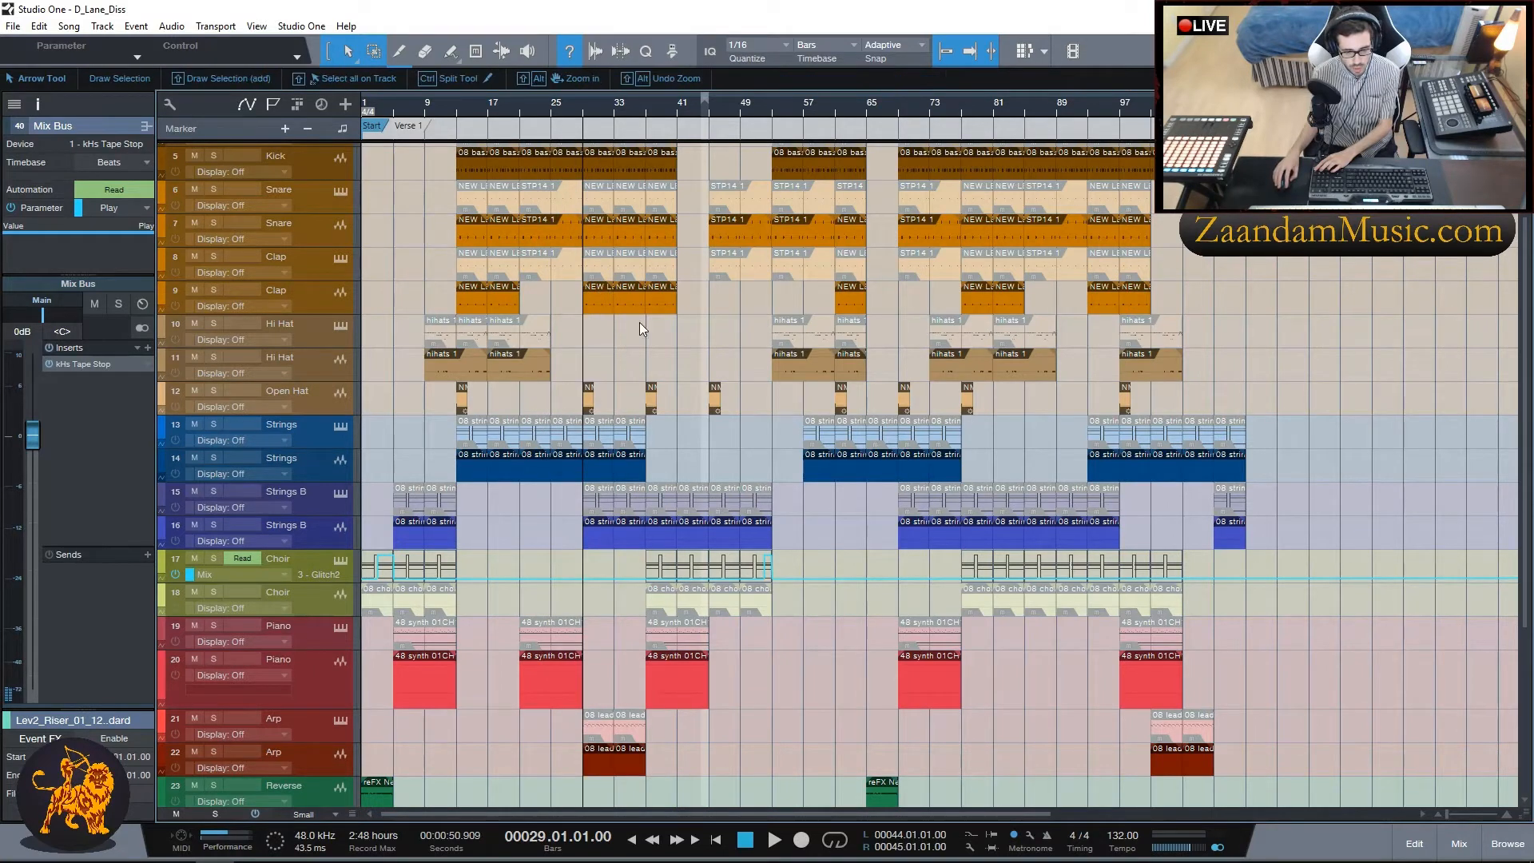
Step: Play the song from bar 29 through the Arp and Piano sections into the Bells part at bar 45
key(space)
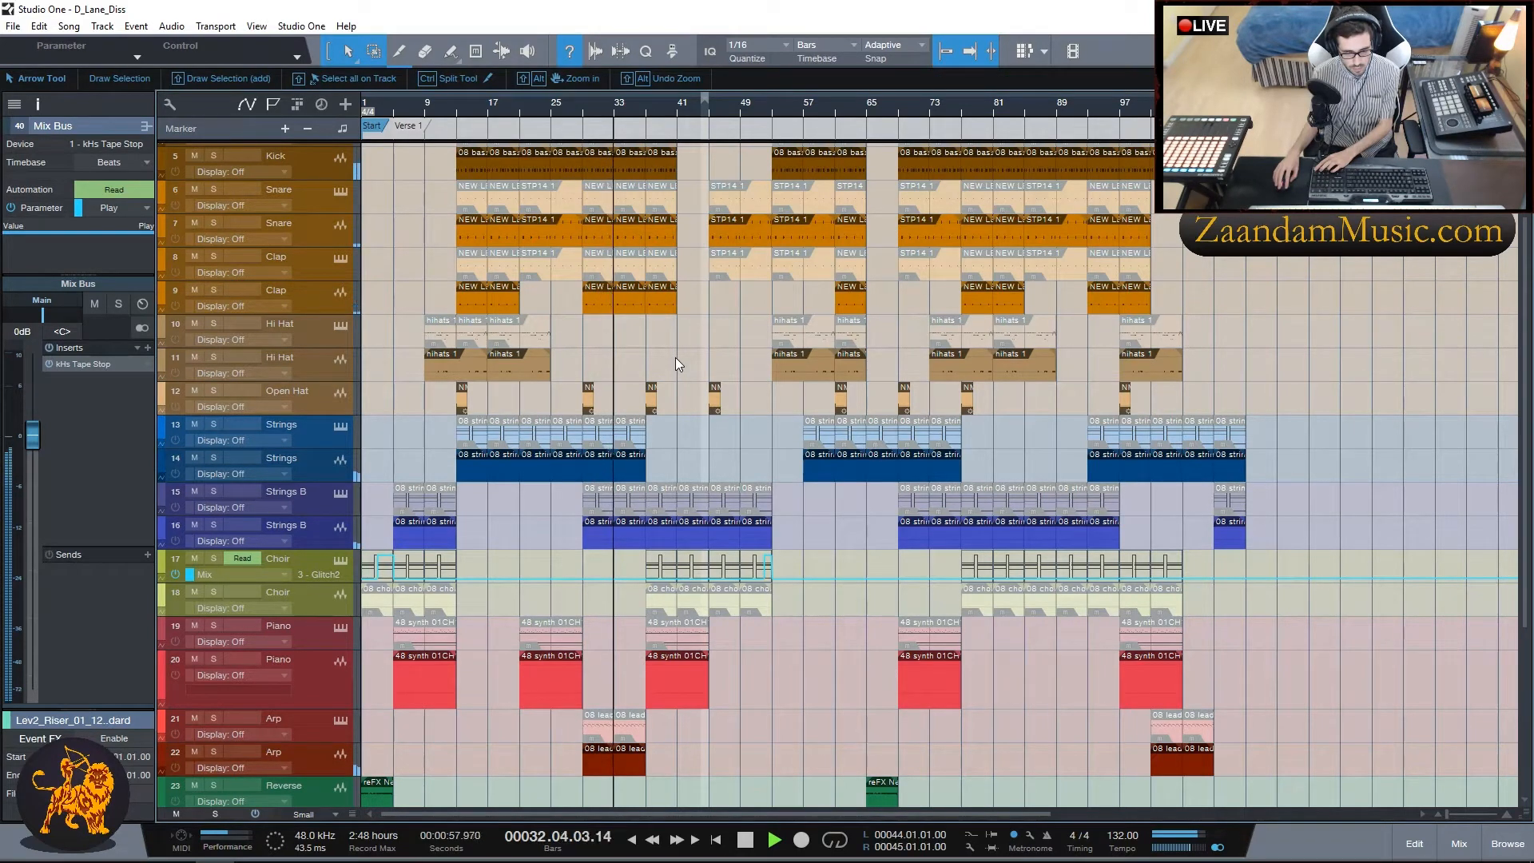
scroll(674, 356, down, 1)
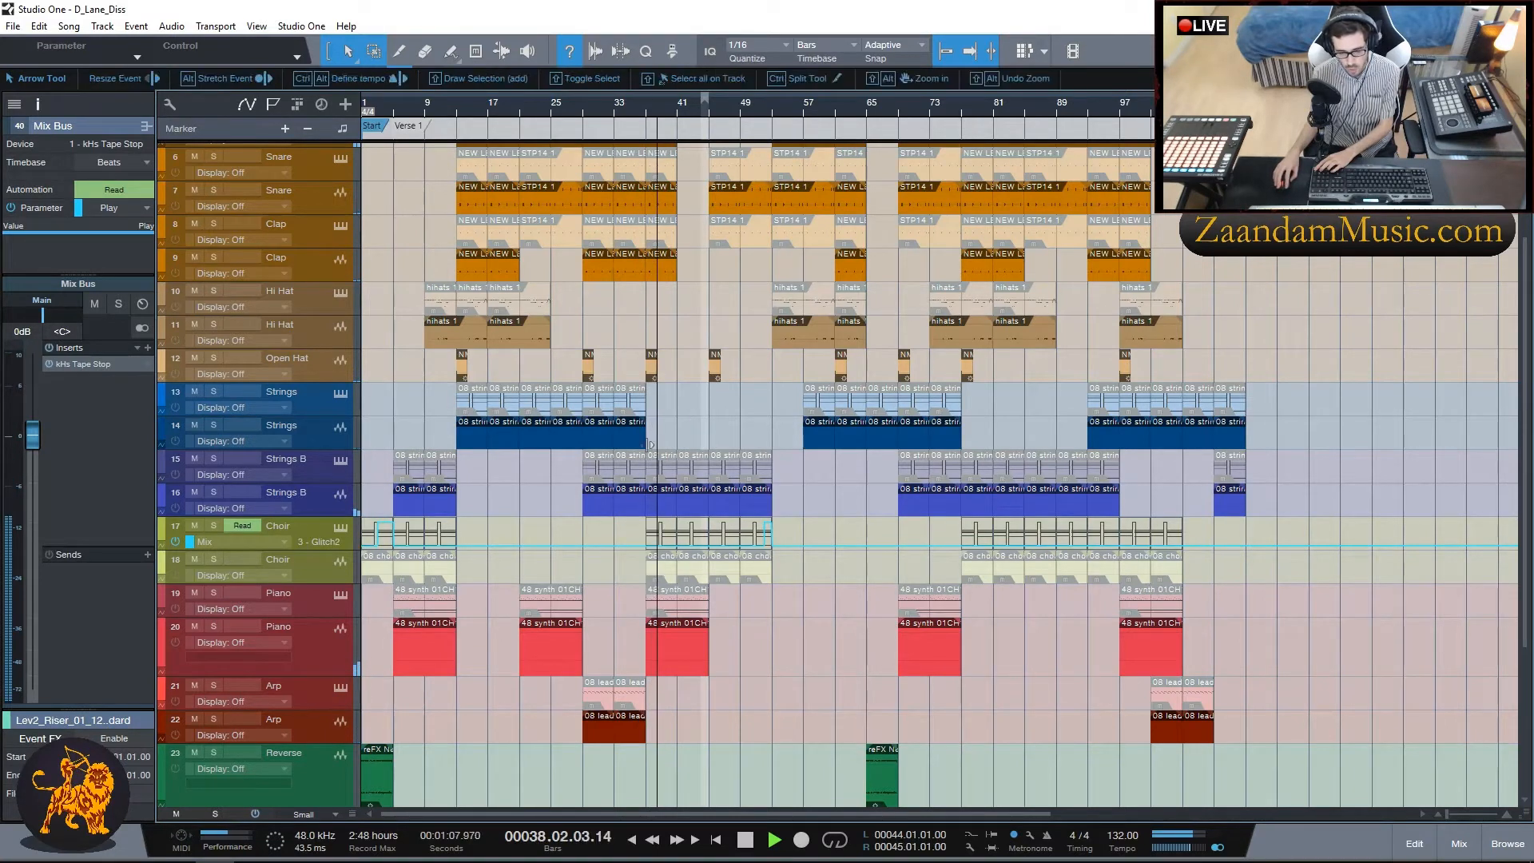
scroll(692, 352, up, 3)
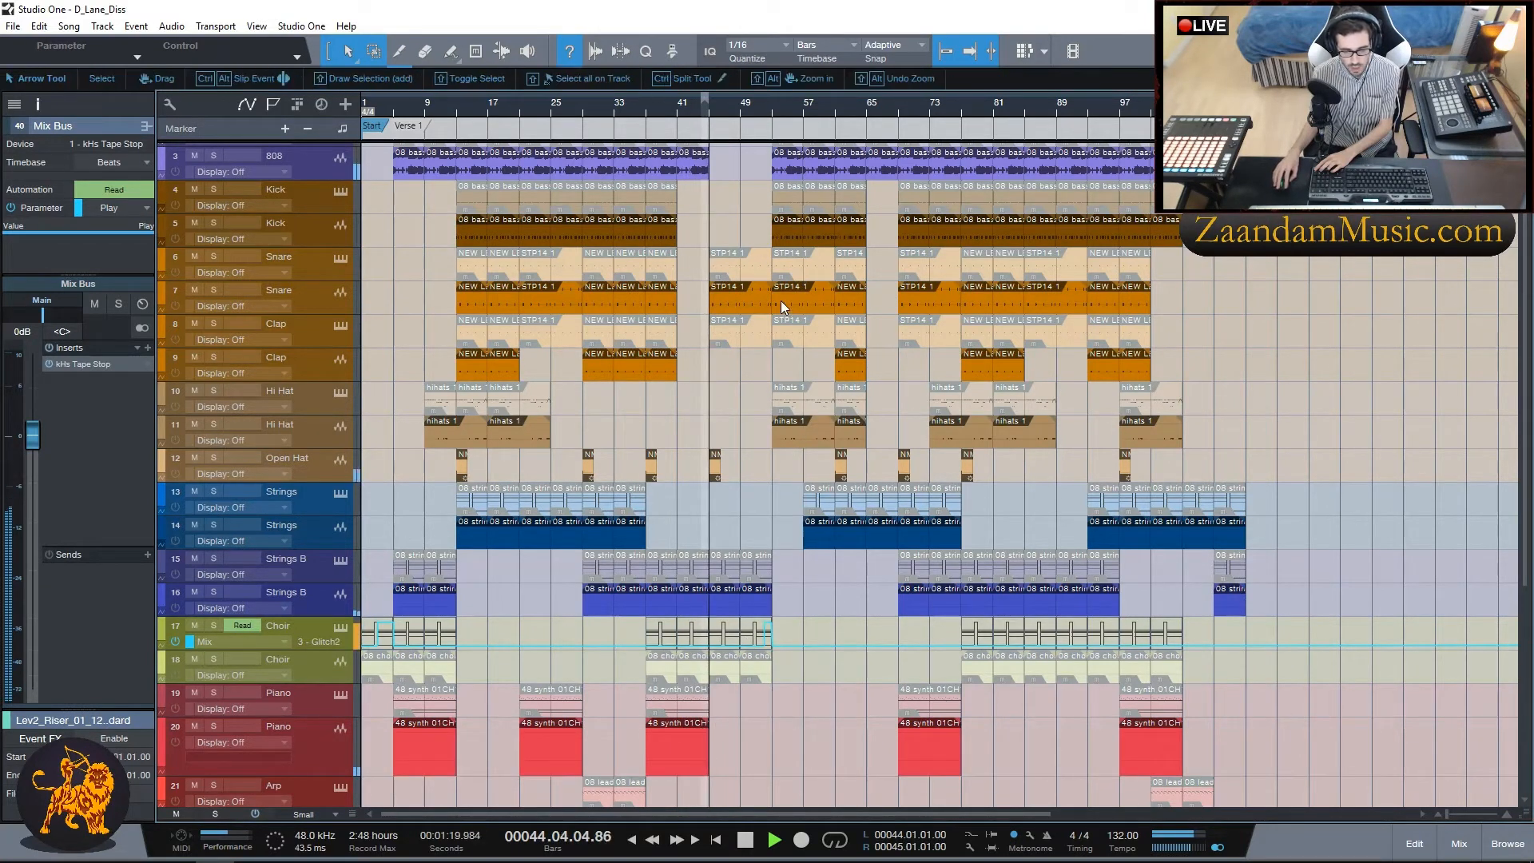
scroll(736, 520, down, 5)
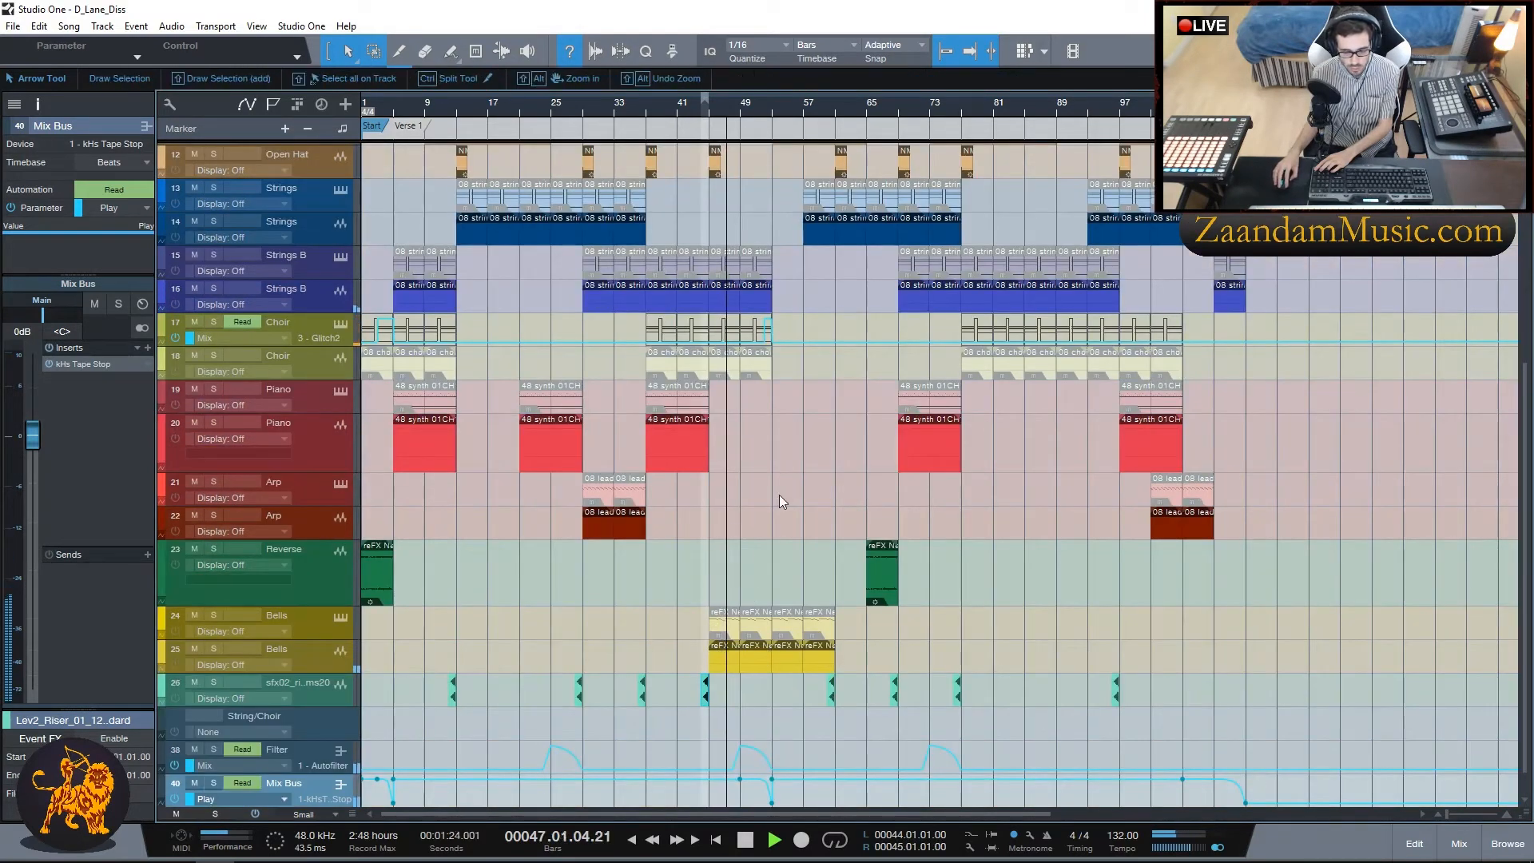
scroll(779, 495, down, 1)
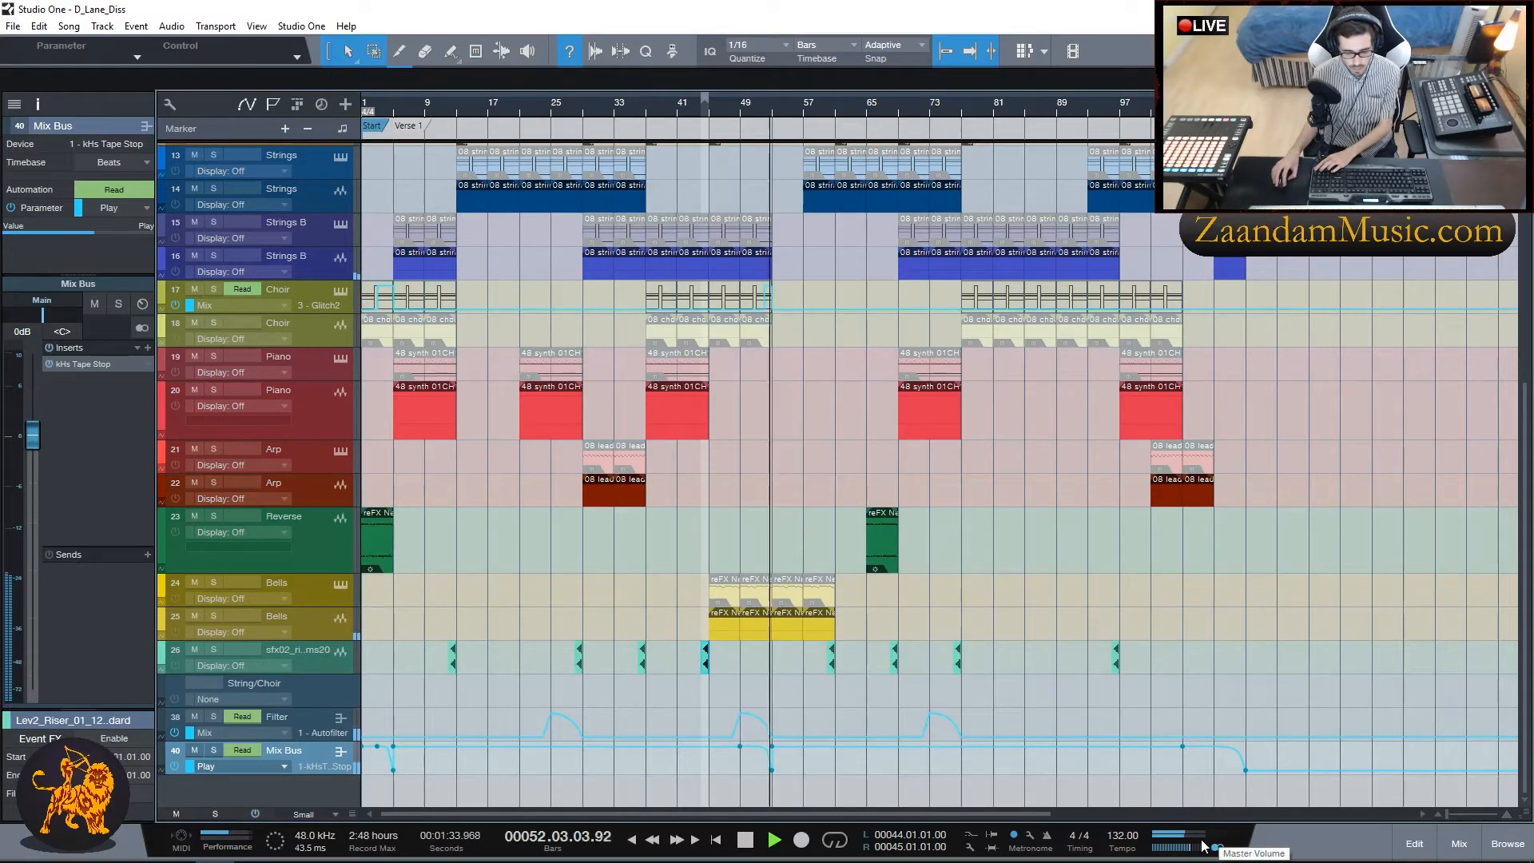
Step: Follow the playback from bar 53 to about bar 73, examining the 808, drum, Strings, Reverse and Piano entries
scroll(836, 446, up, 5)
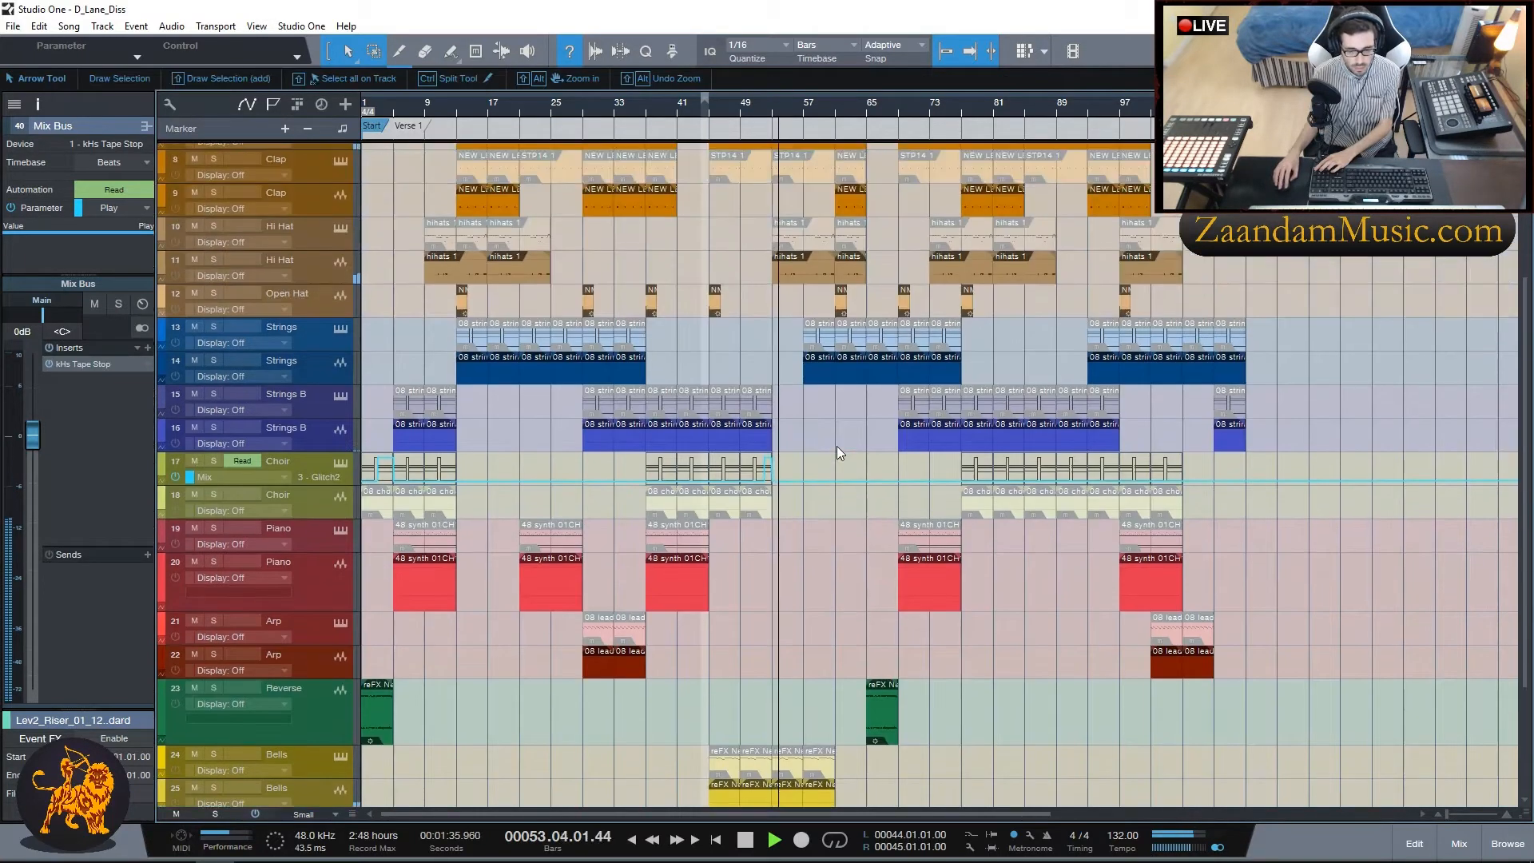
scroll(831, 492, up, 1)
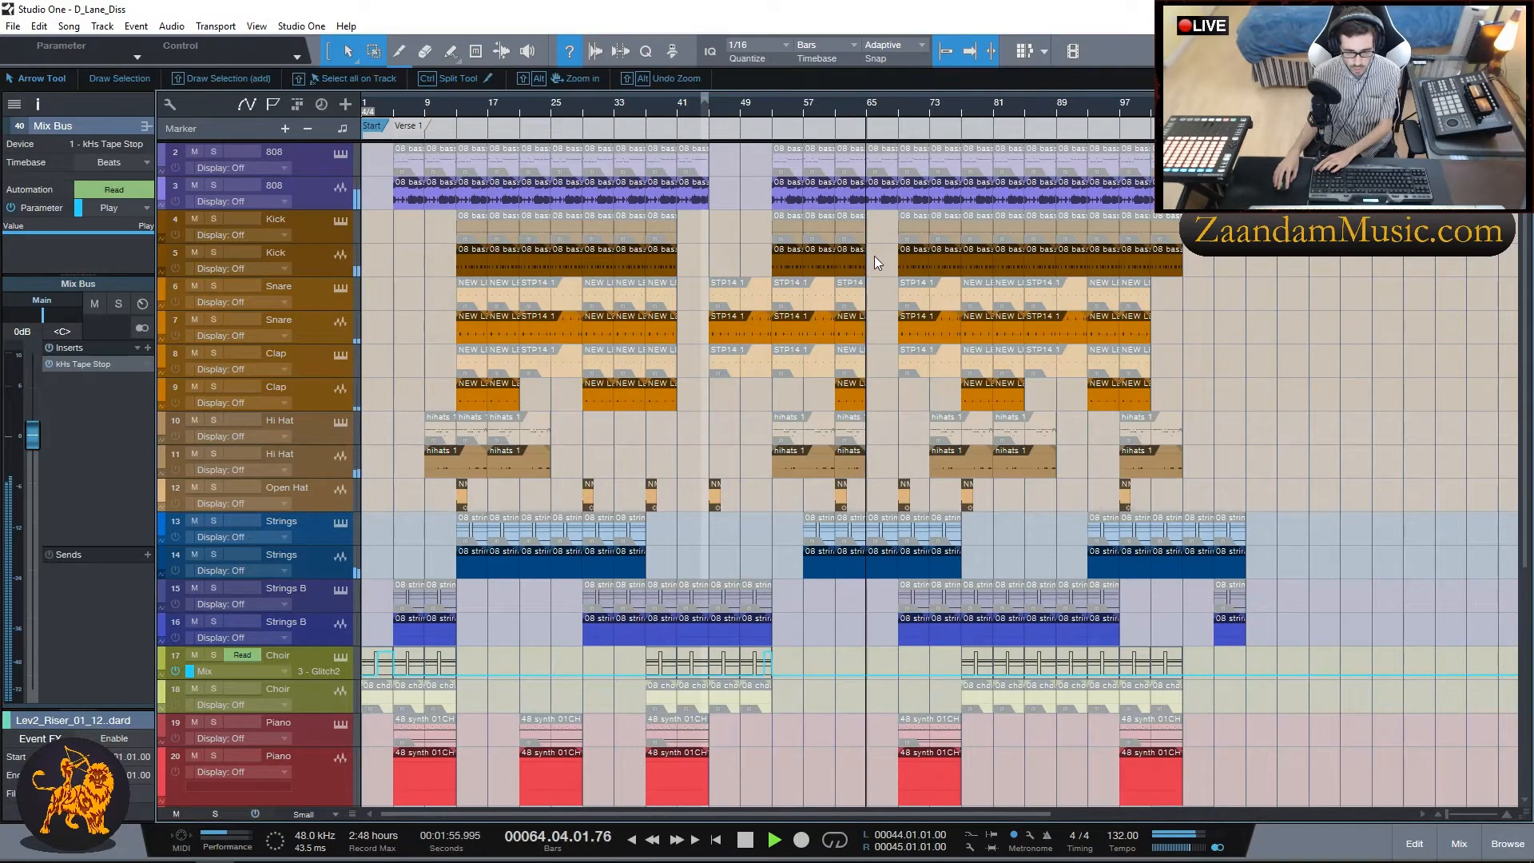
scroll(834, 639, down, 3)
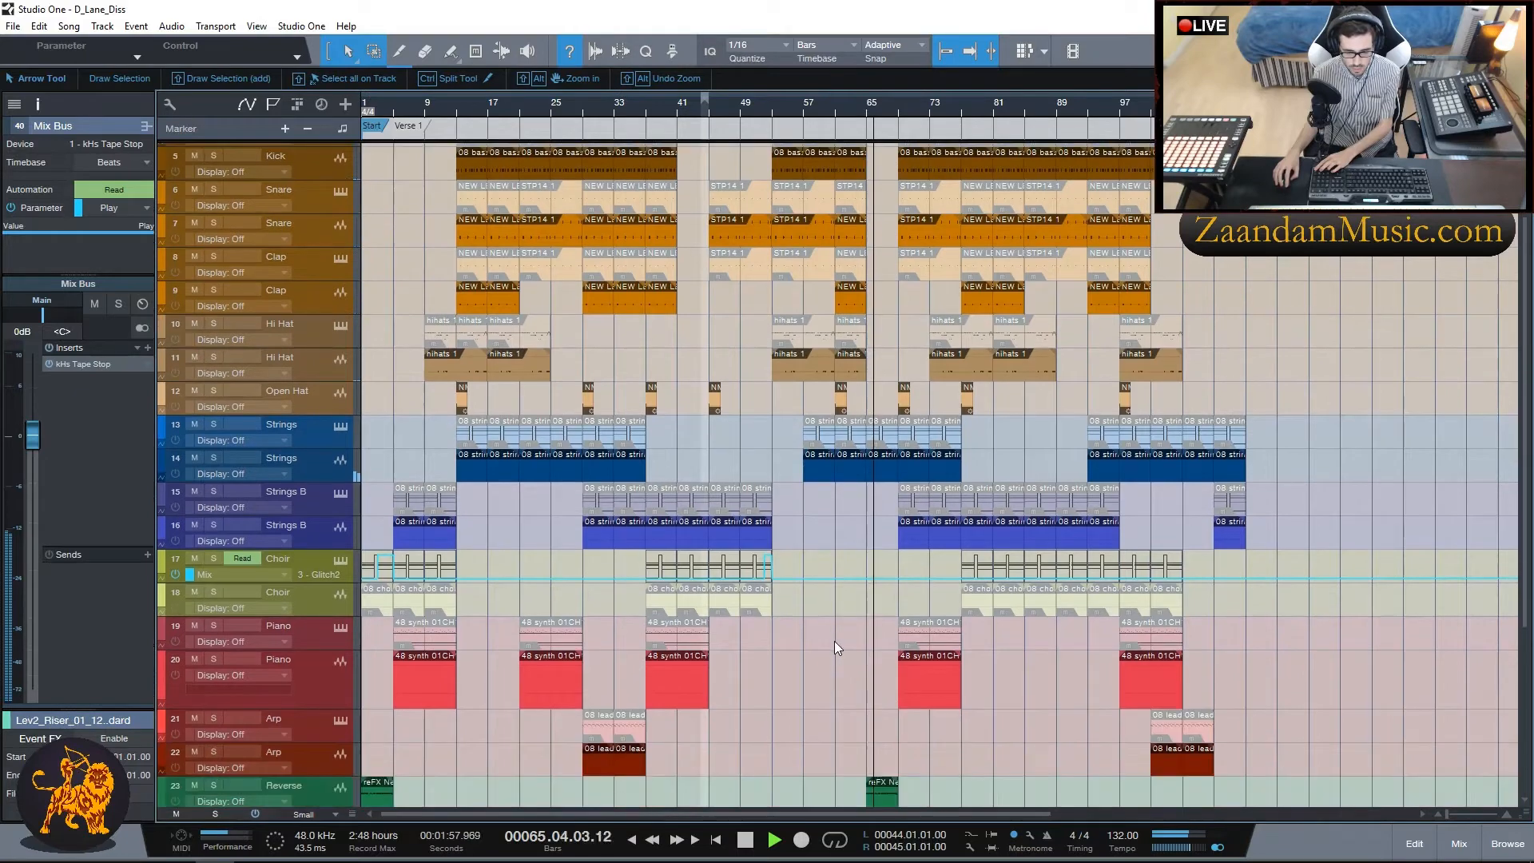
scroll(833, 670, down, 3)
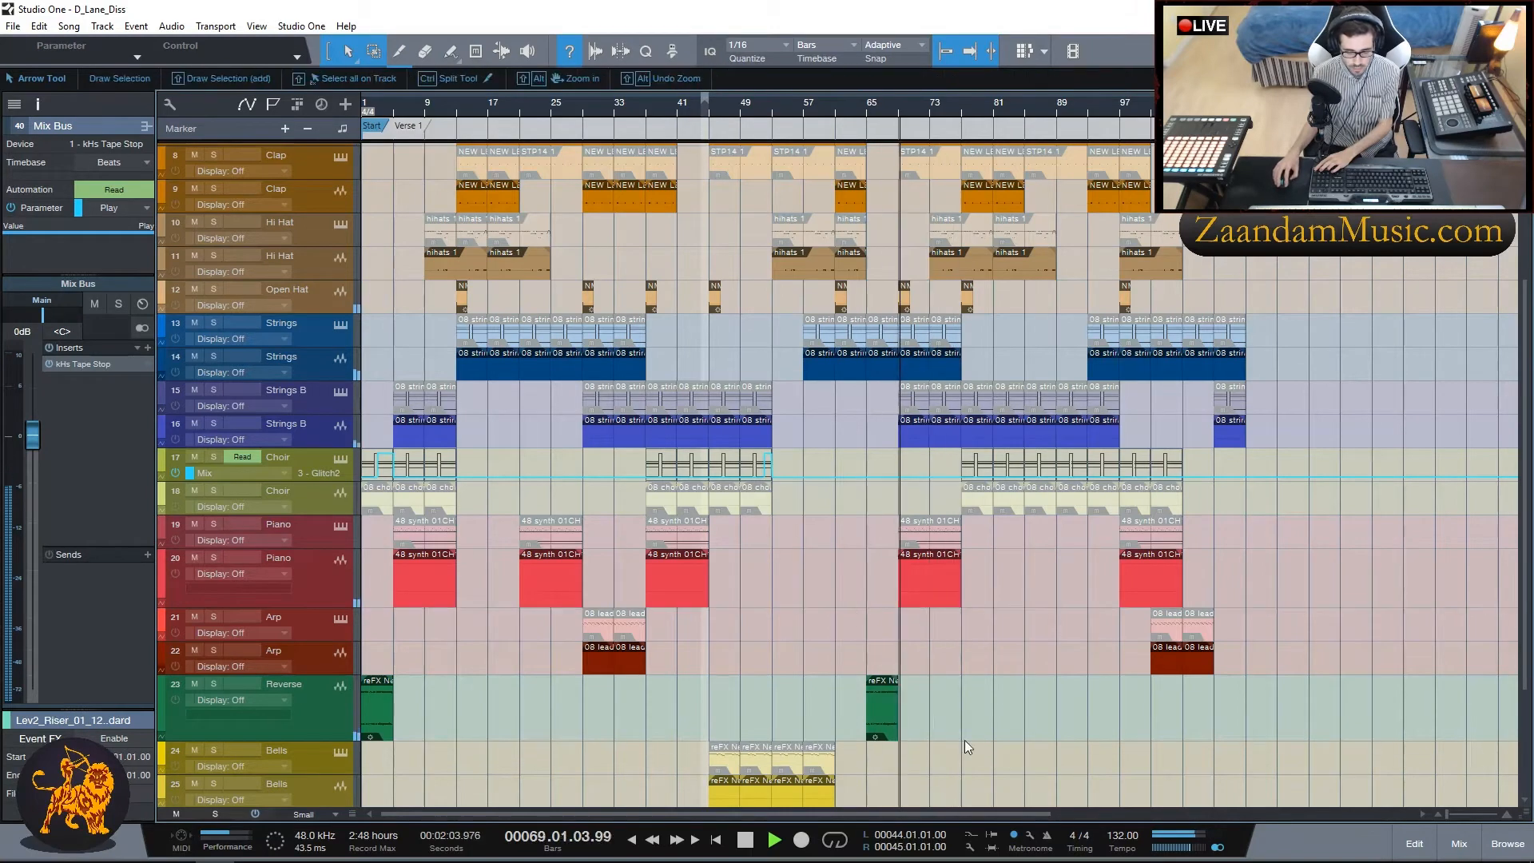
scroll(959, 727, down, 4)
scroll(992, 425, up, 6)
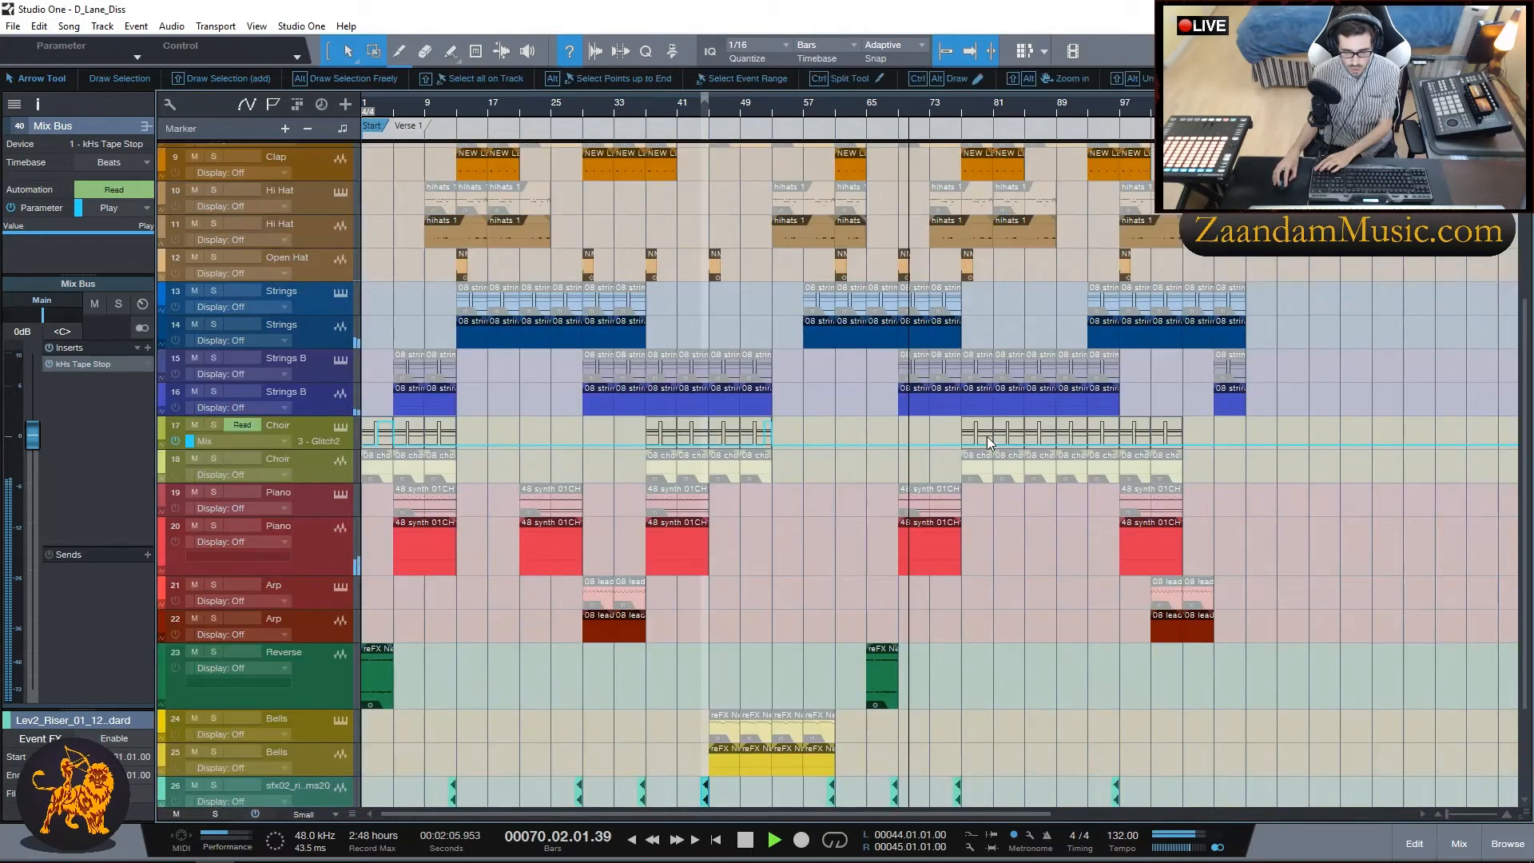
scroll(992, 424, up, 4)
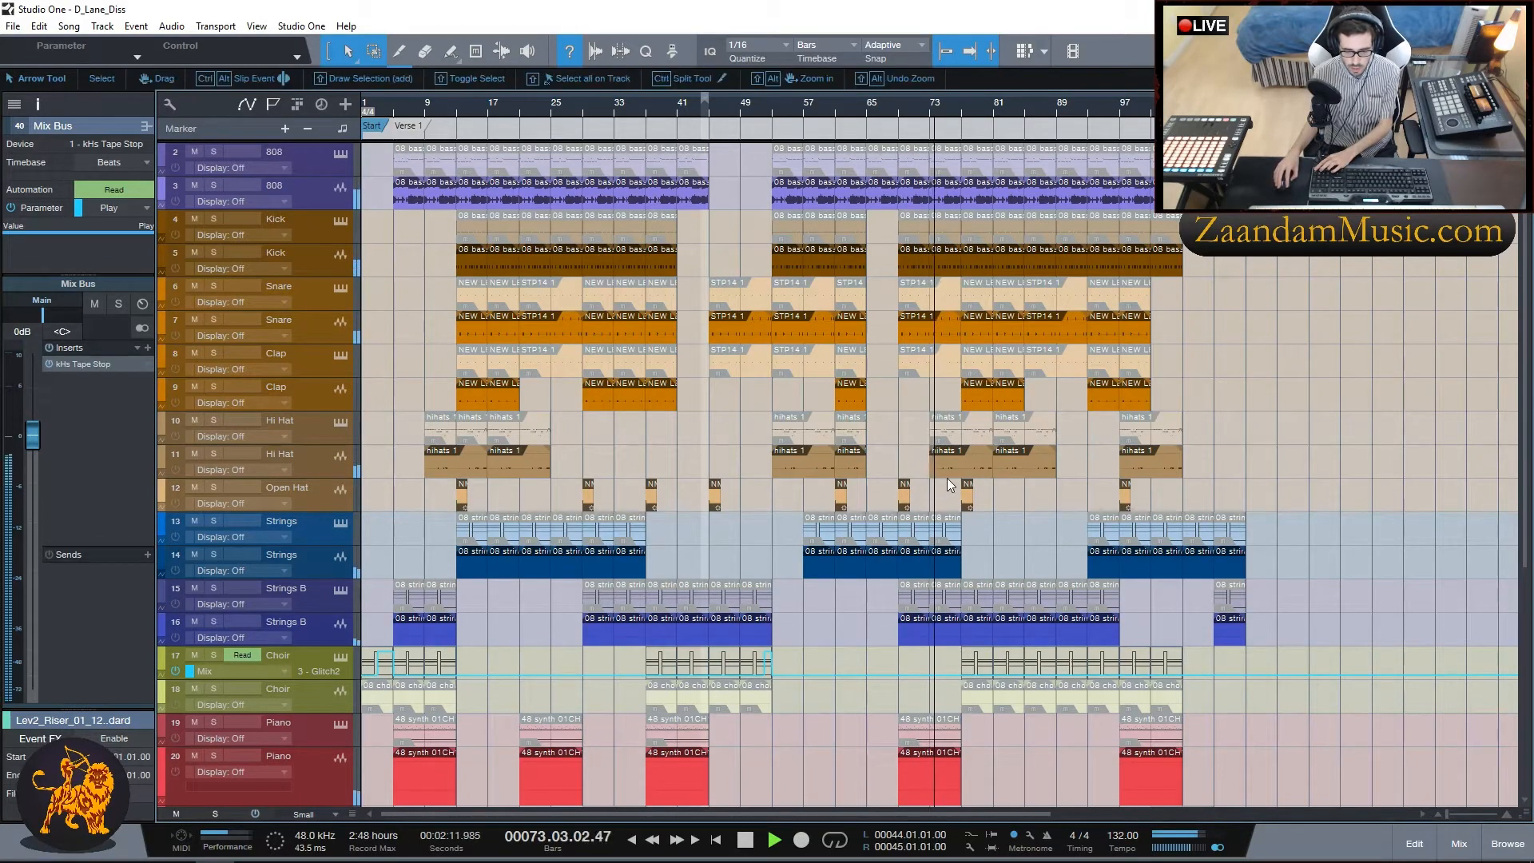
Step: Follow the playback from about bar 73 to bar 88, checking the riser and Filter automation and the drum and Choir parts
scroll(969, 484, down, 10)
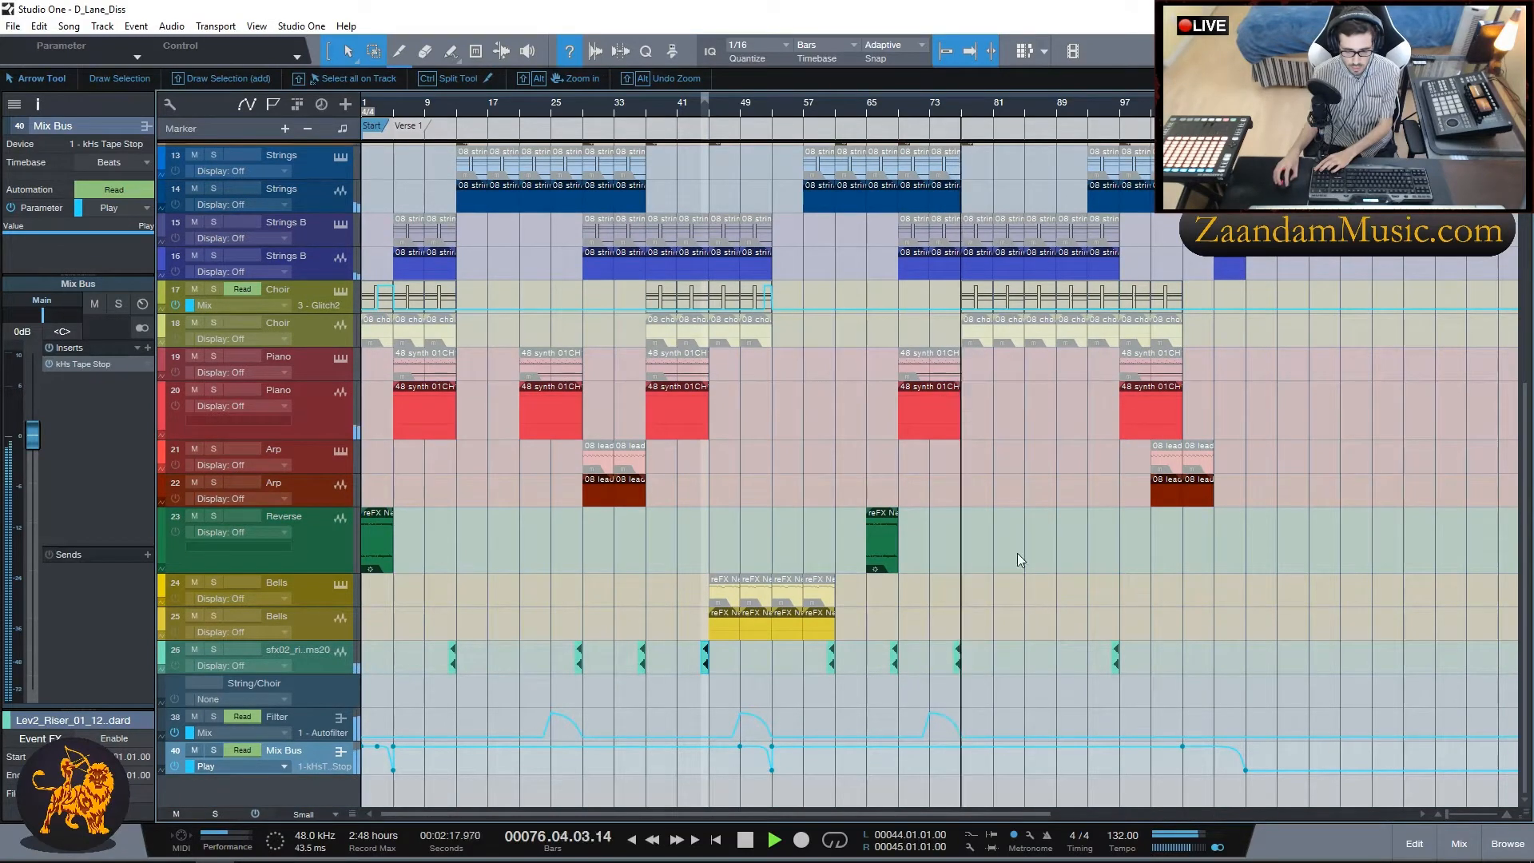
scroll(1008, 515, up, 8)
scroll(1018, 356, up, 3)
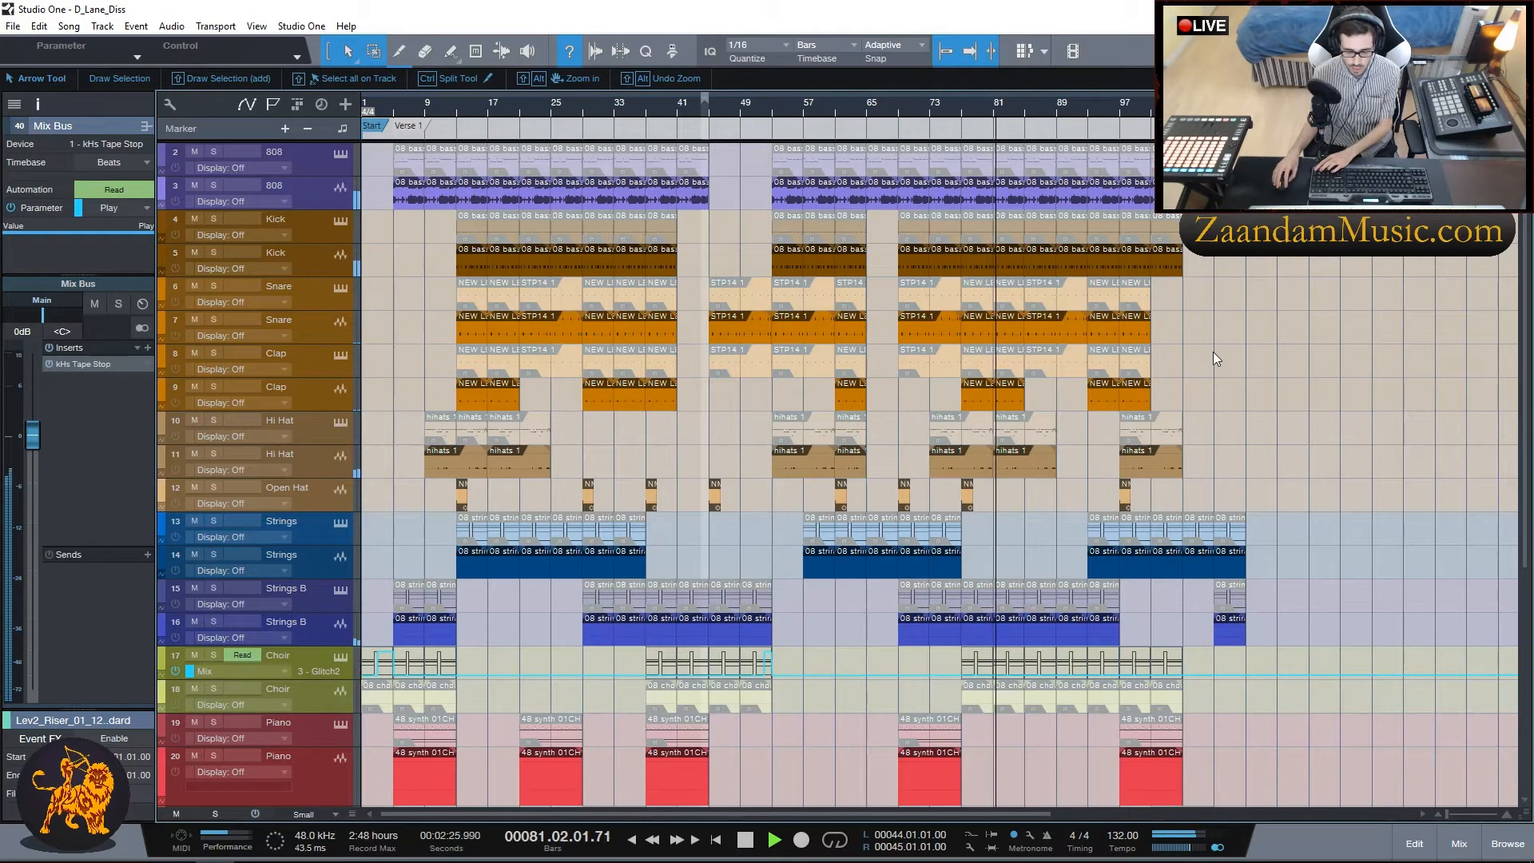
scroll(1213, 351, down, 5)
scroll(1230, 319, up, 2)
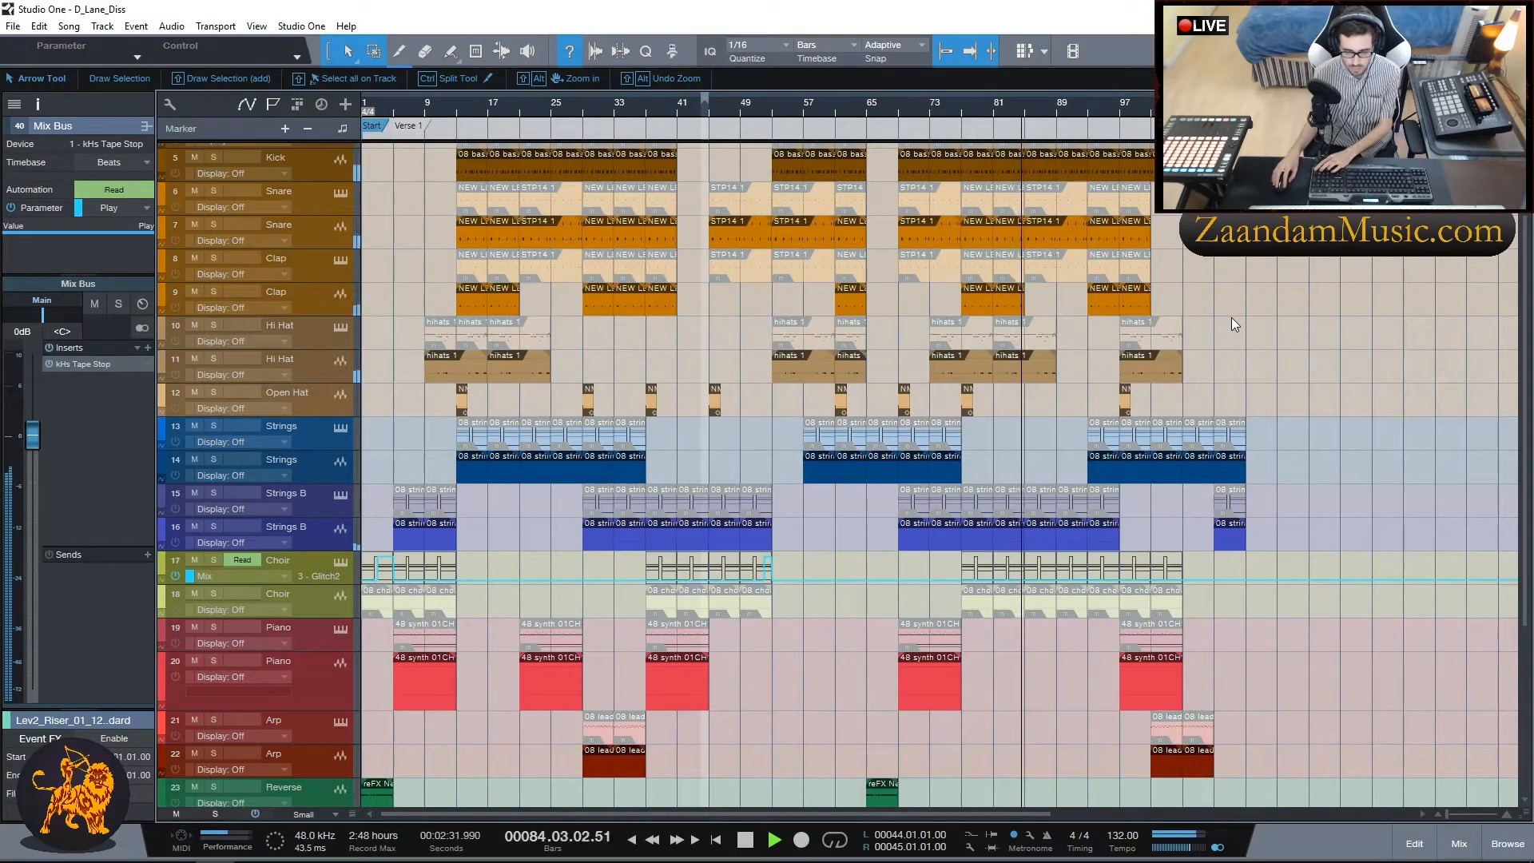
scroll(1244, 327, up, 3)
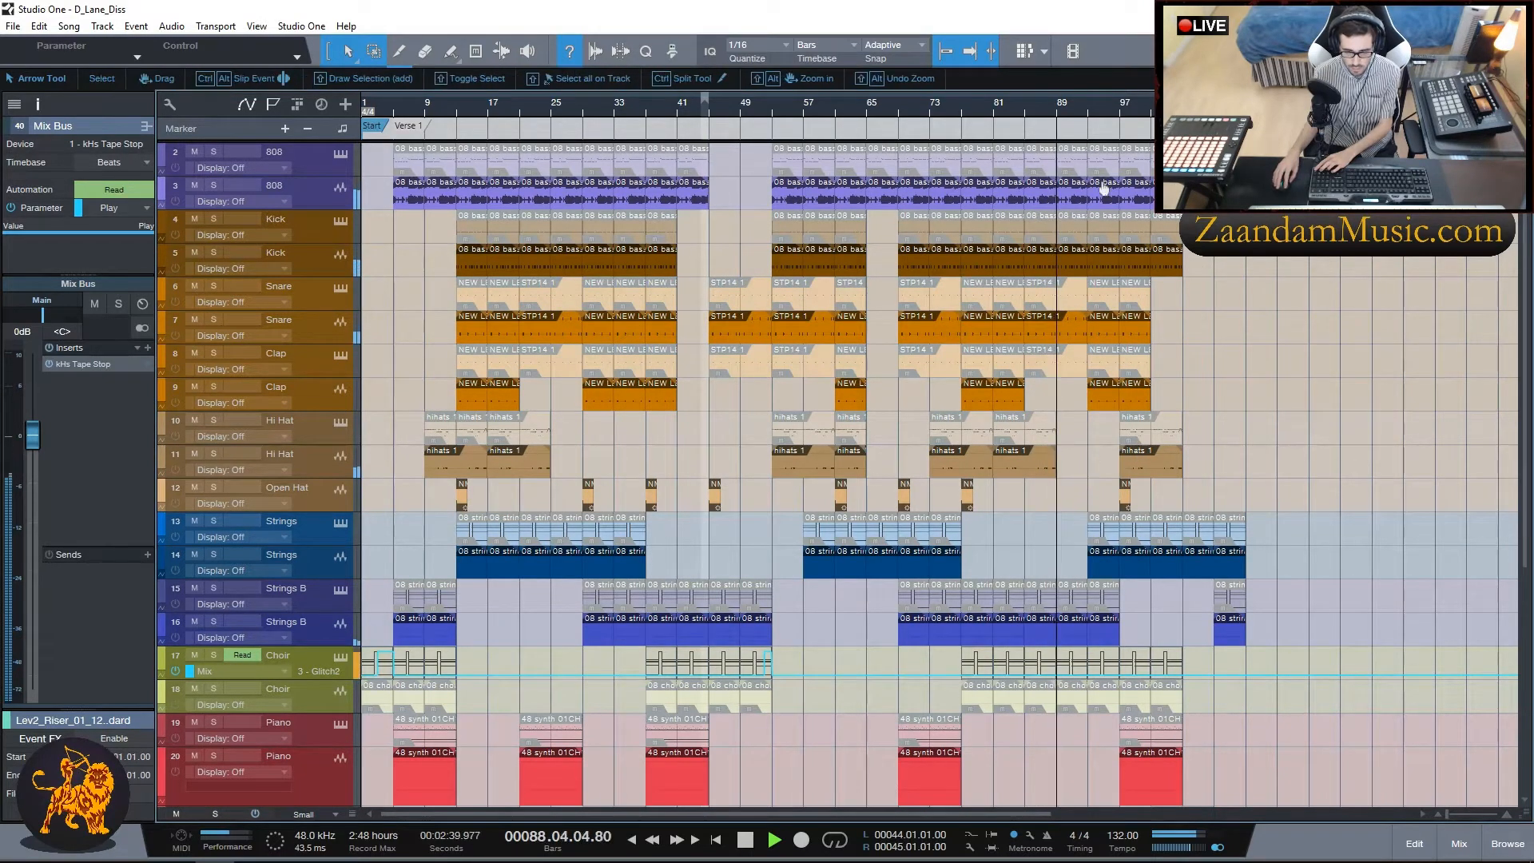
Step: Follow the playback from bar 89 to about bar 106, comparing the hi-hat, Piano and Arp entries with the dropping drums
scroll(1251, 377, down, 3)
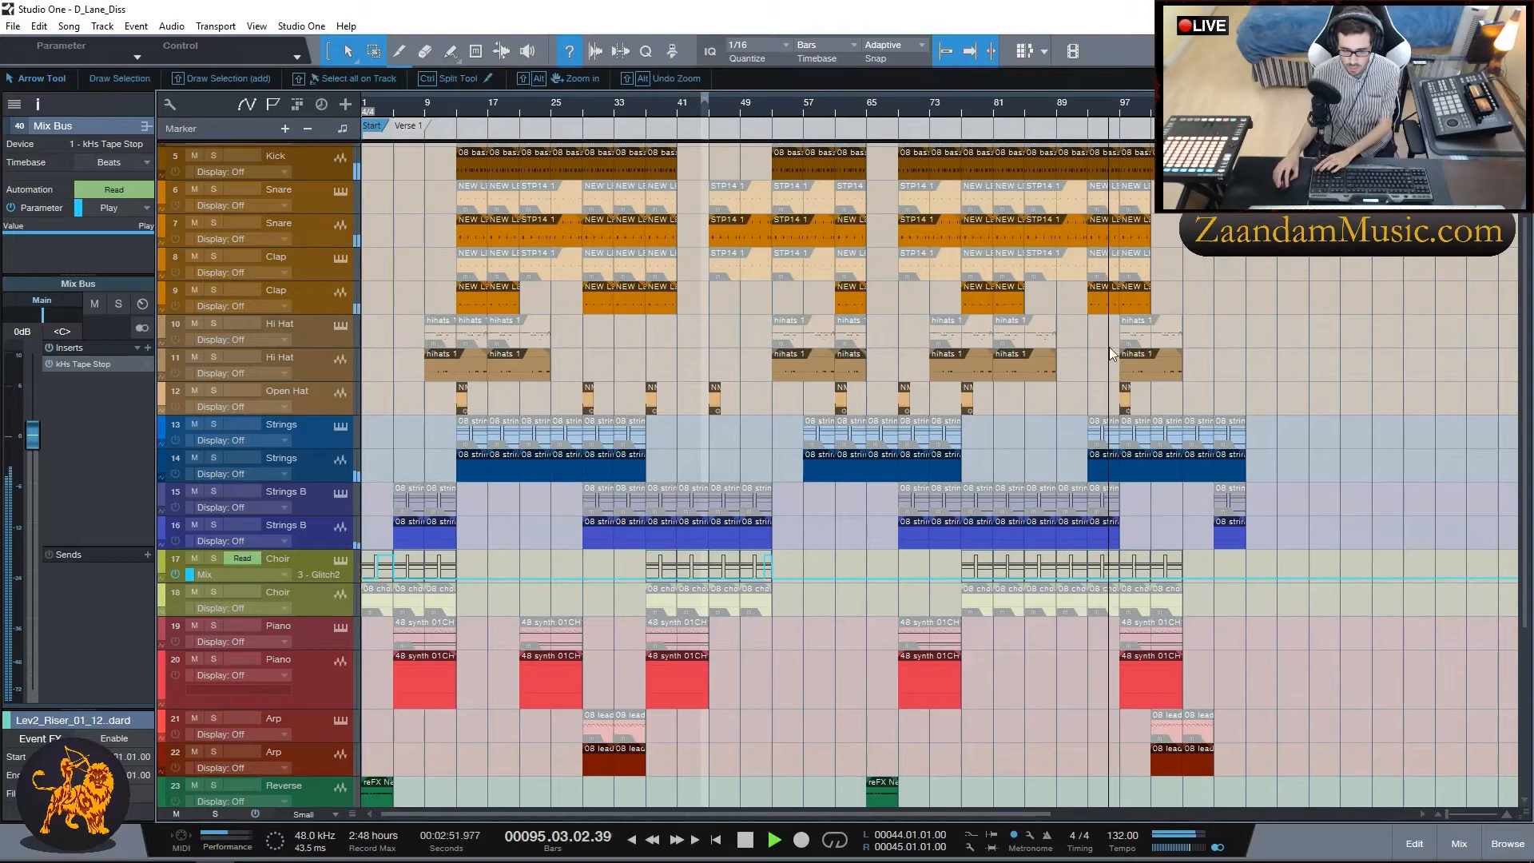
scroll(1086, 644, down, 2)
scroll(1114, 413, up, 3)
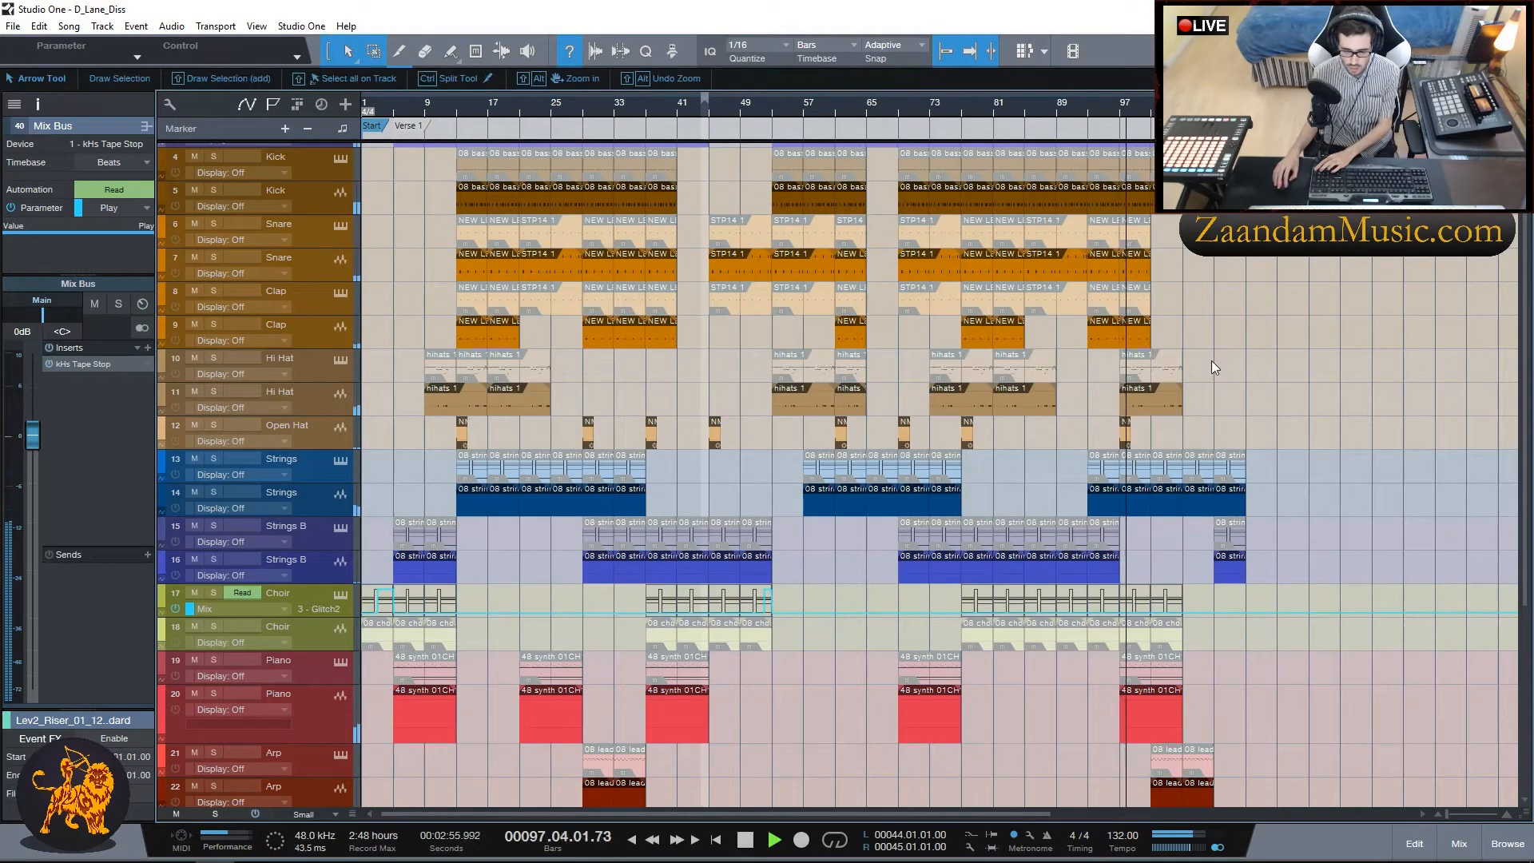
scroll(1211, 361, down, 1)
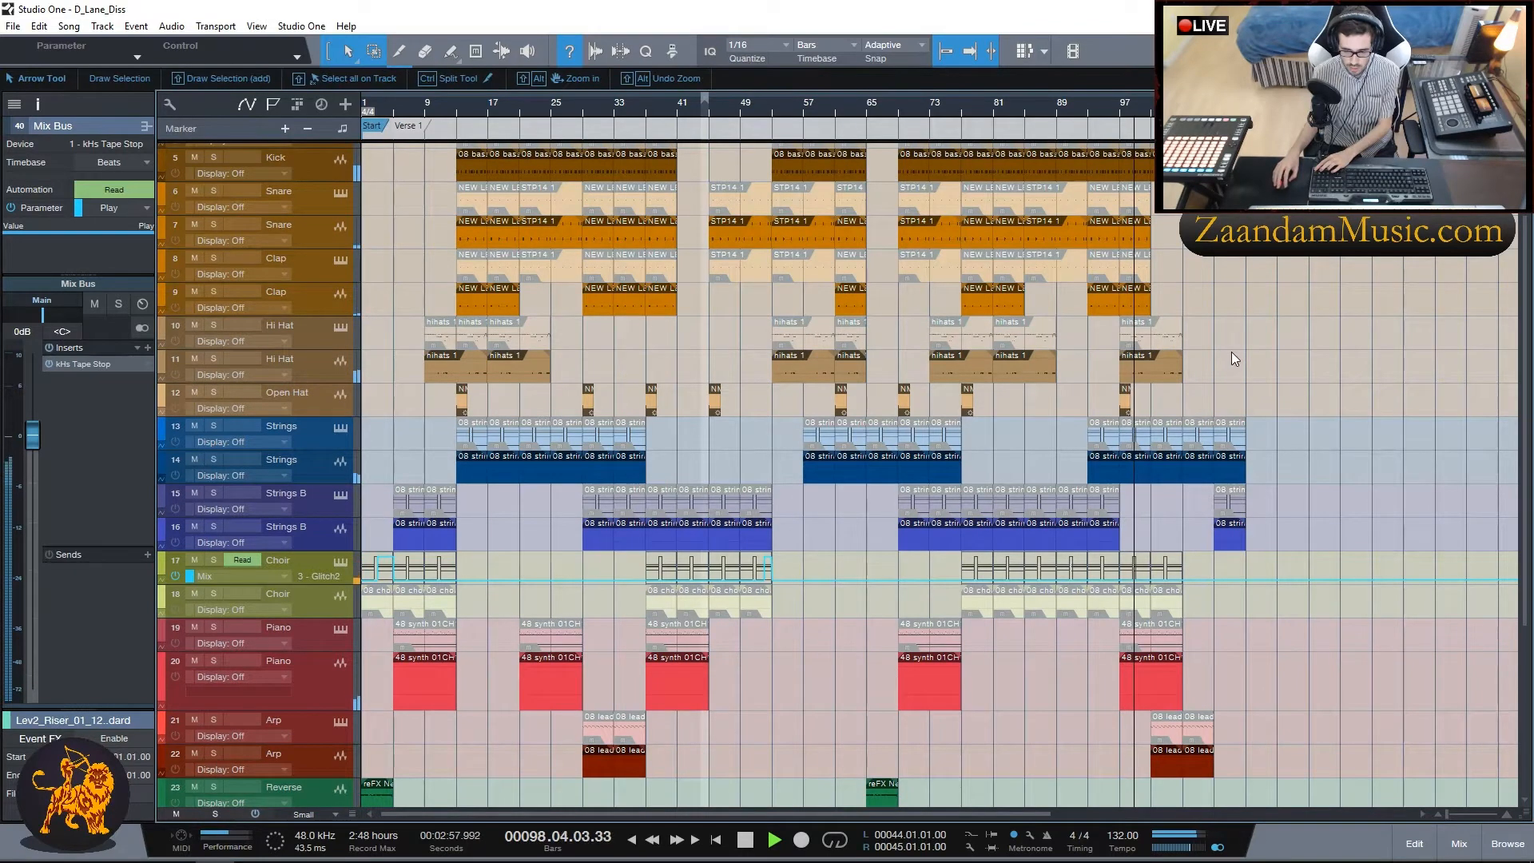
scroll(1255, 311, down, 1)
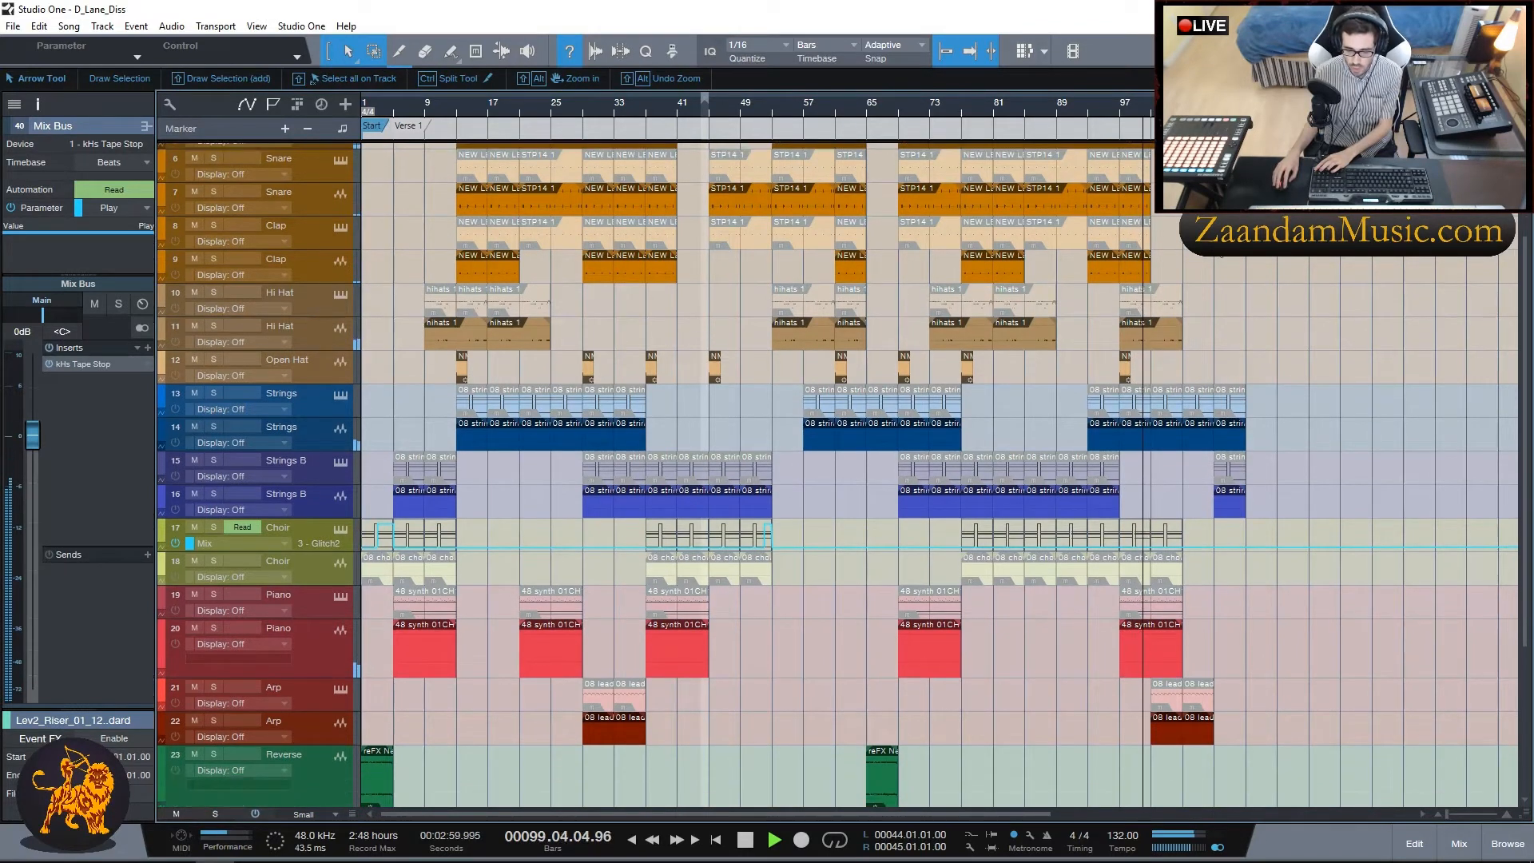
scroll(1243, 312, up, 2)
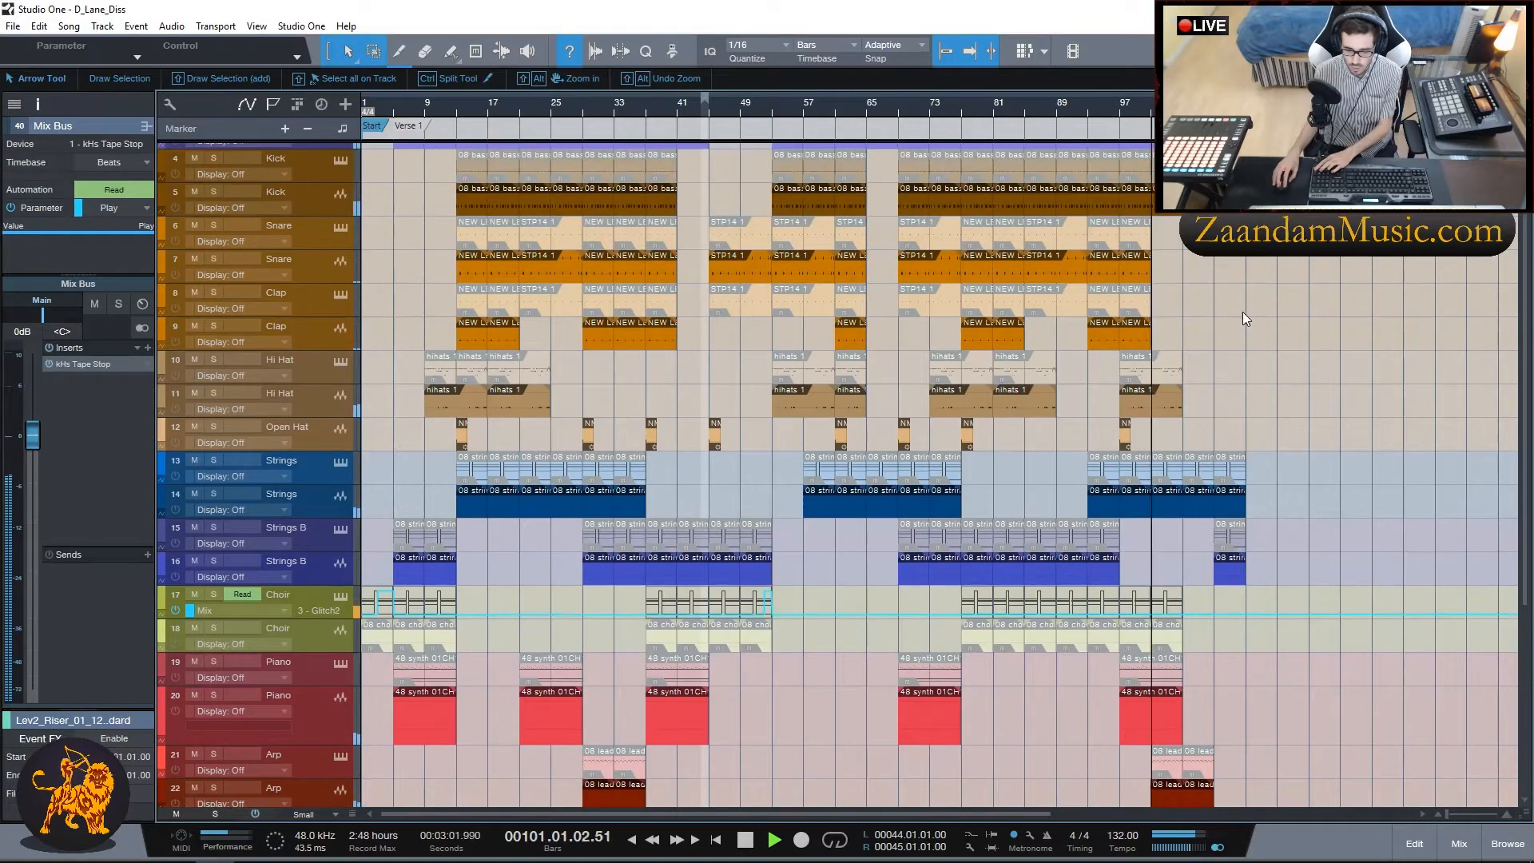
scroll(1235, 301, up, 2)
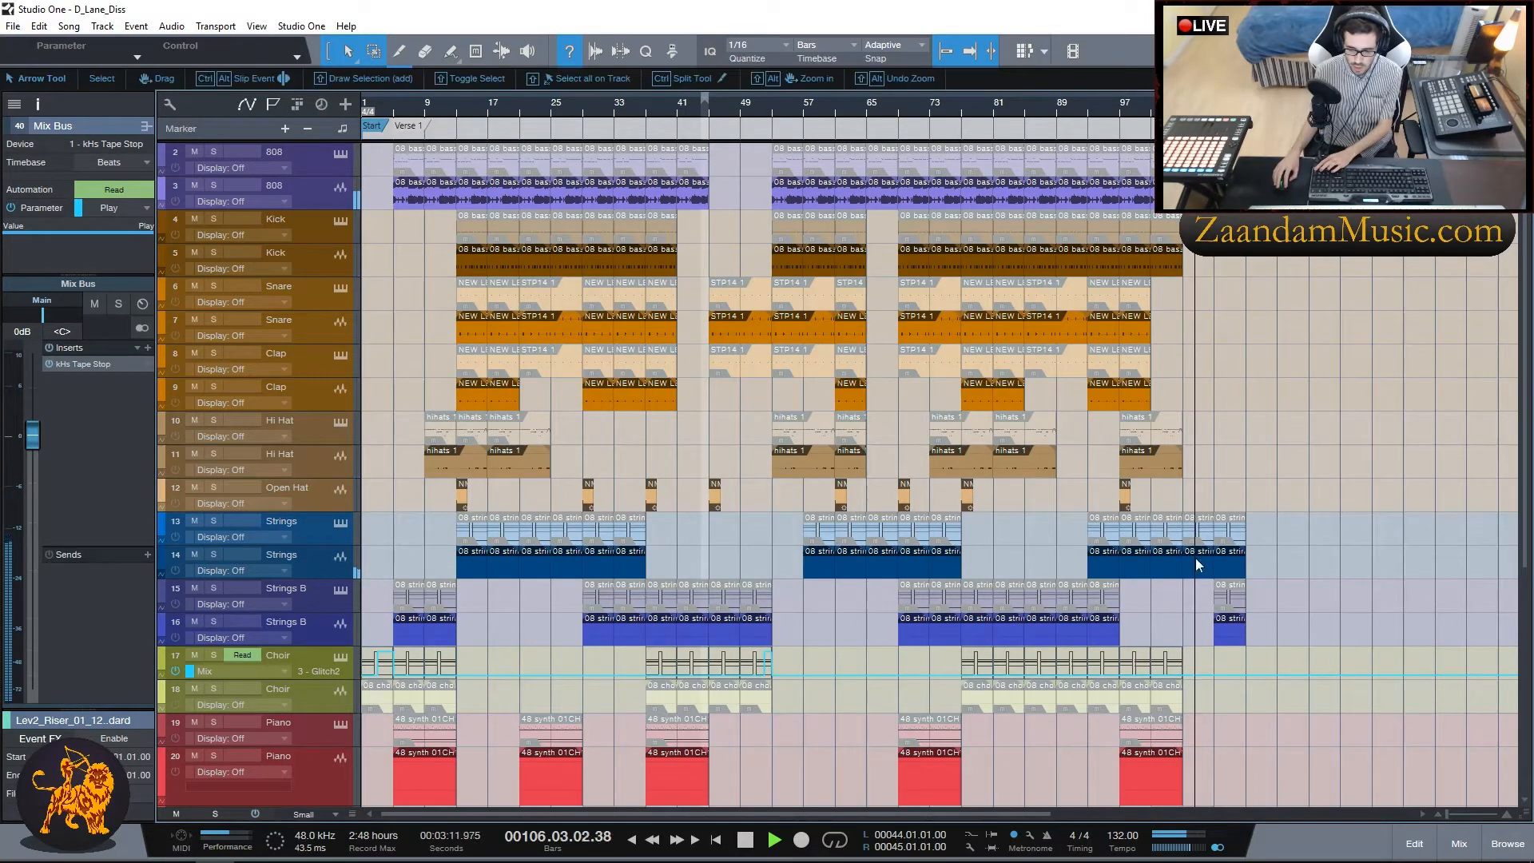
Step: Listen to the Strings outro to the end of the song, stop at about bar 113 and return to bar 1
scroll(1290, 429, down, 1)
scroll(1294, 429, up, 1)
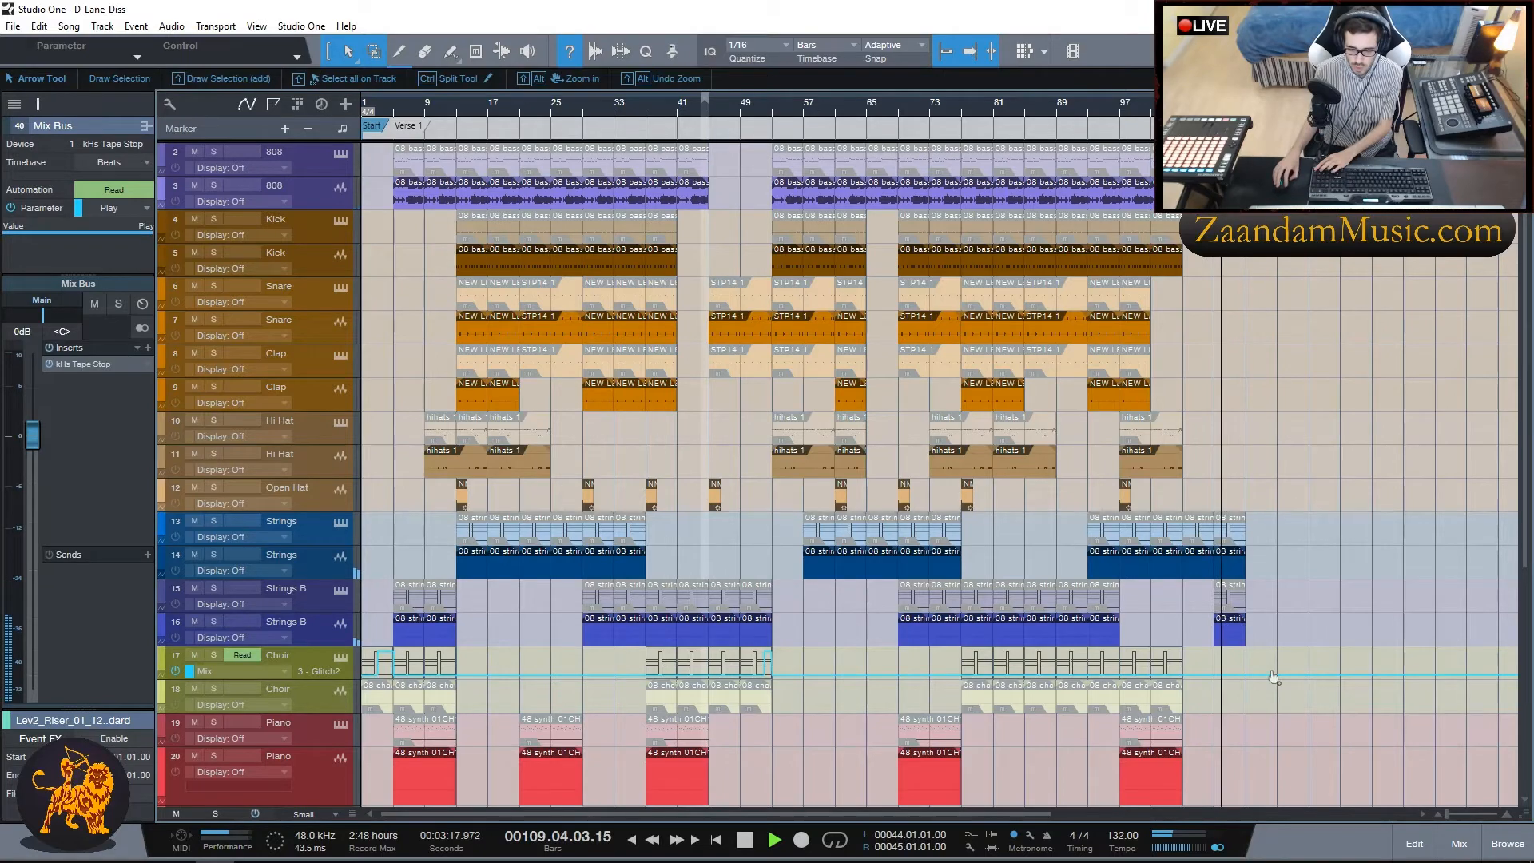
scroll(1274, 389, down, 5)
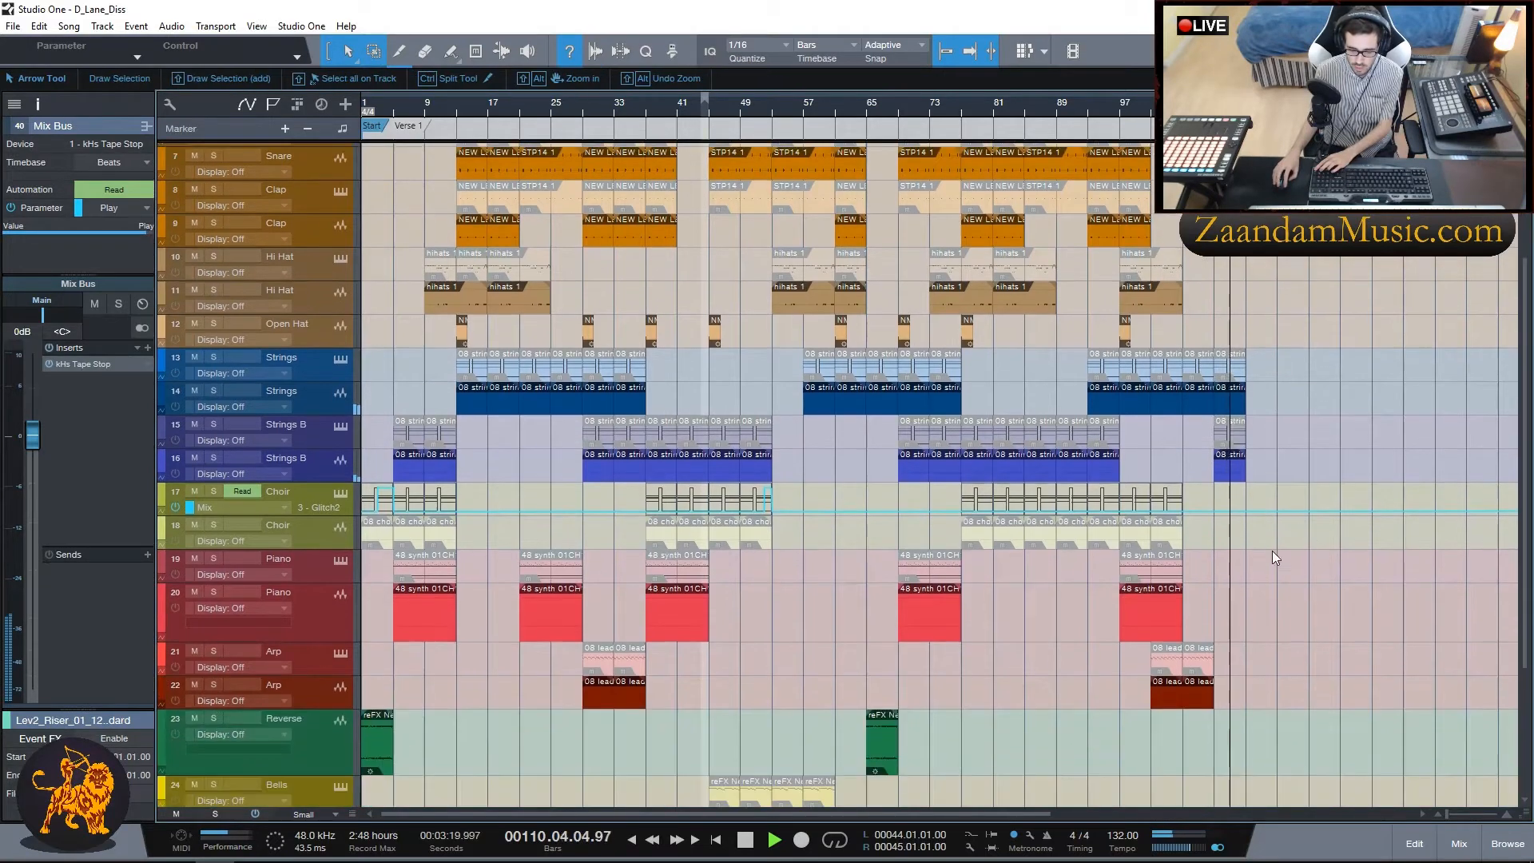
scroll(1272, 563, down, 4)
scroll(1271, 532, up, 7)
scroll(1286, 417, up, 2)
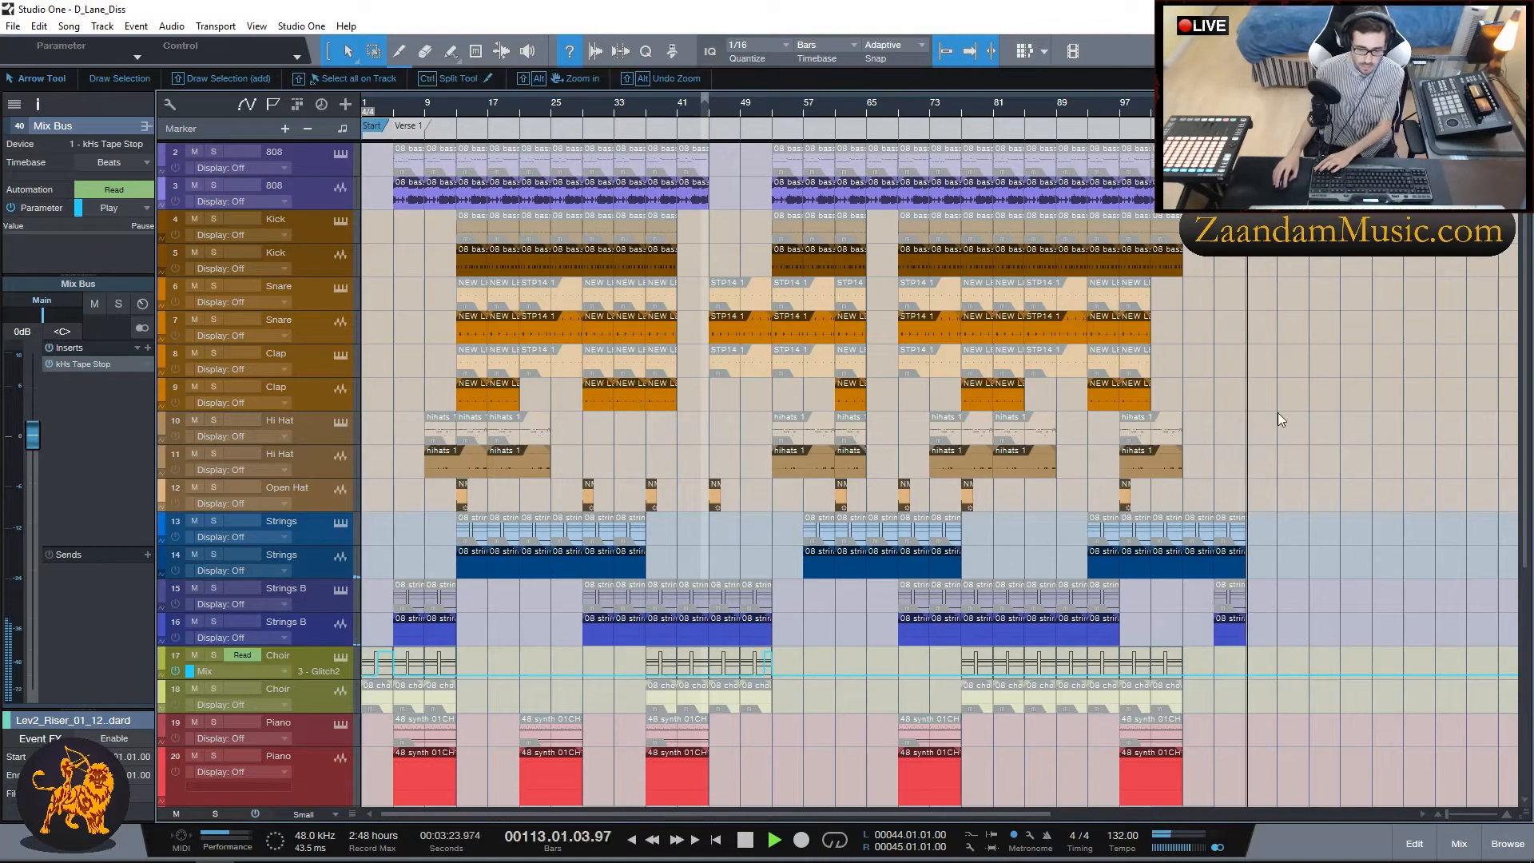
key(space)
key(Home)
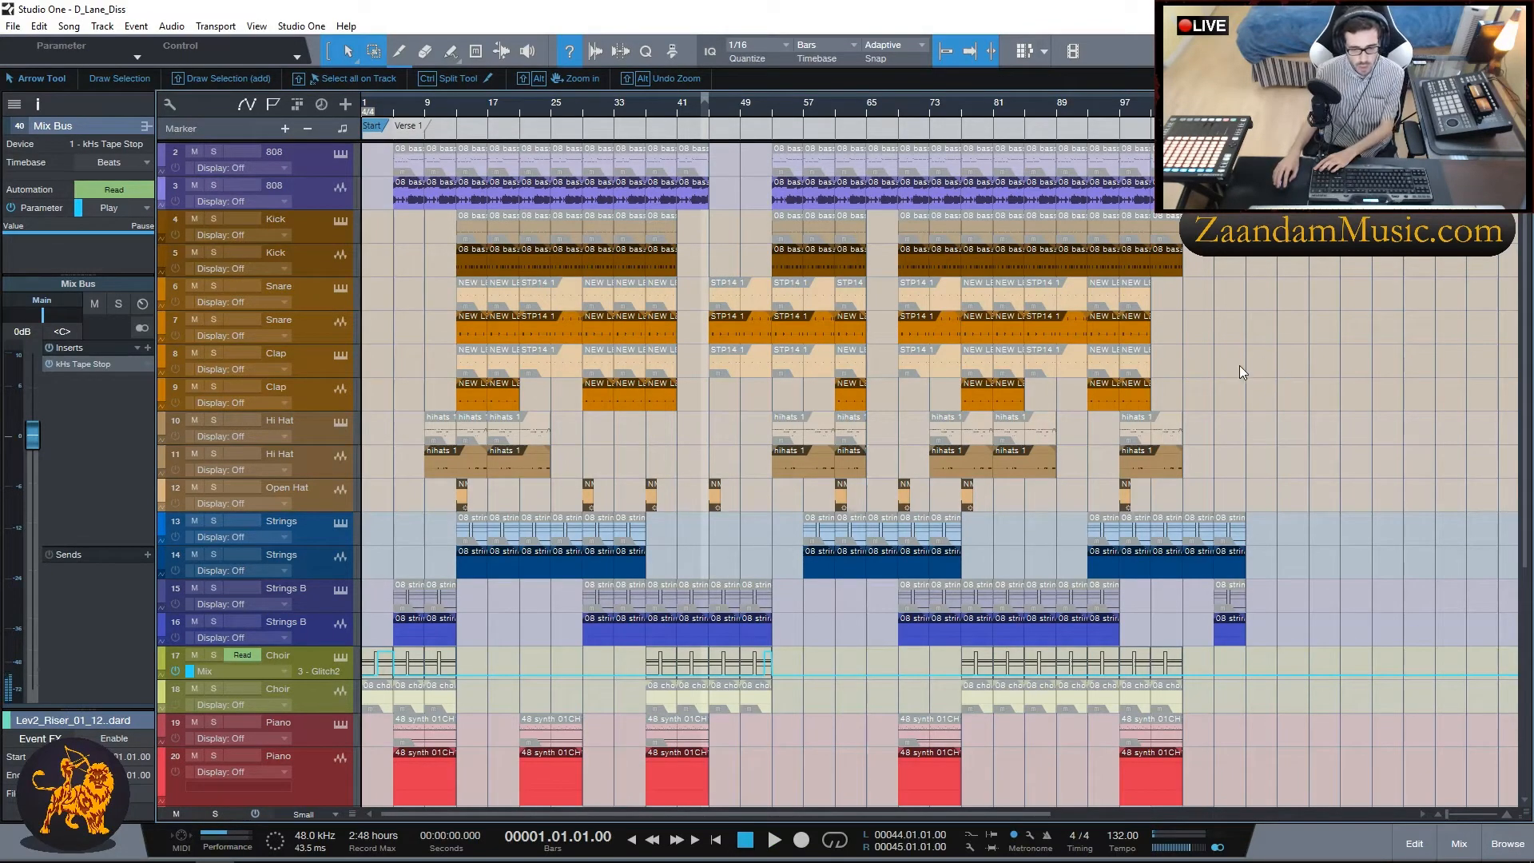
Step: Display the mixing console and bring its first channels, starting with the 808, into view
scroll(1238, 365, down, 5)
scroll(1254, 312, up, 5)
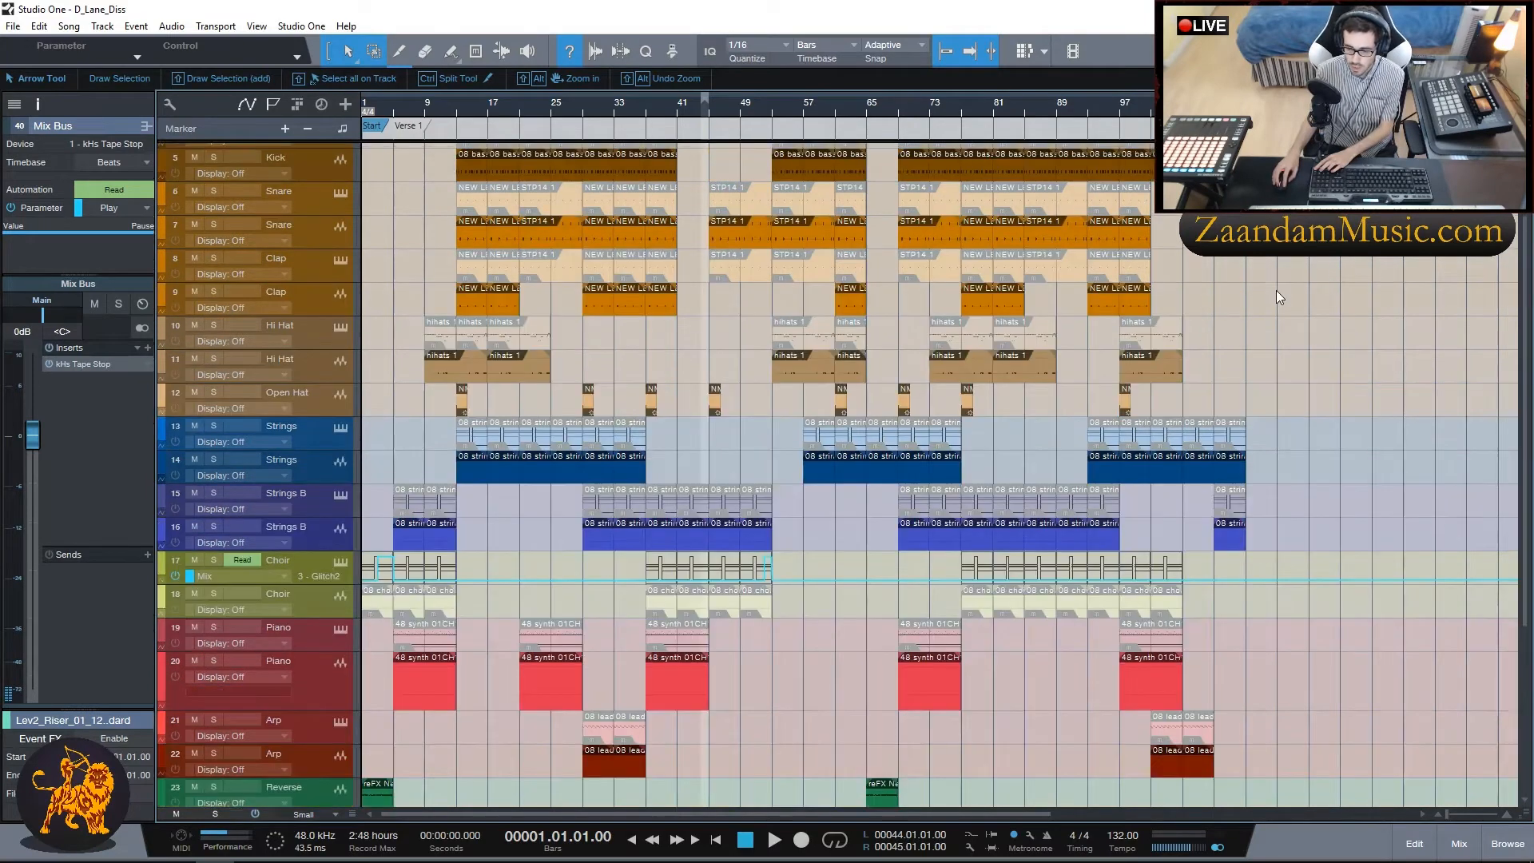
click(1458, 843)
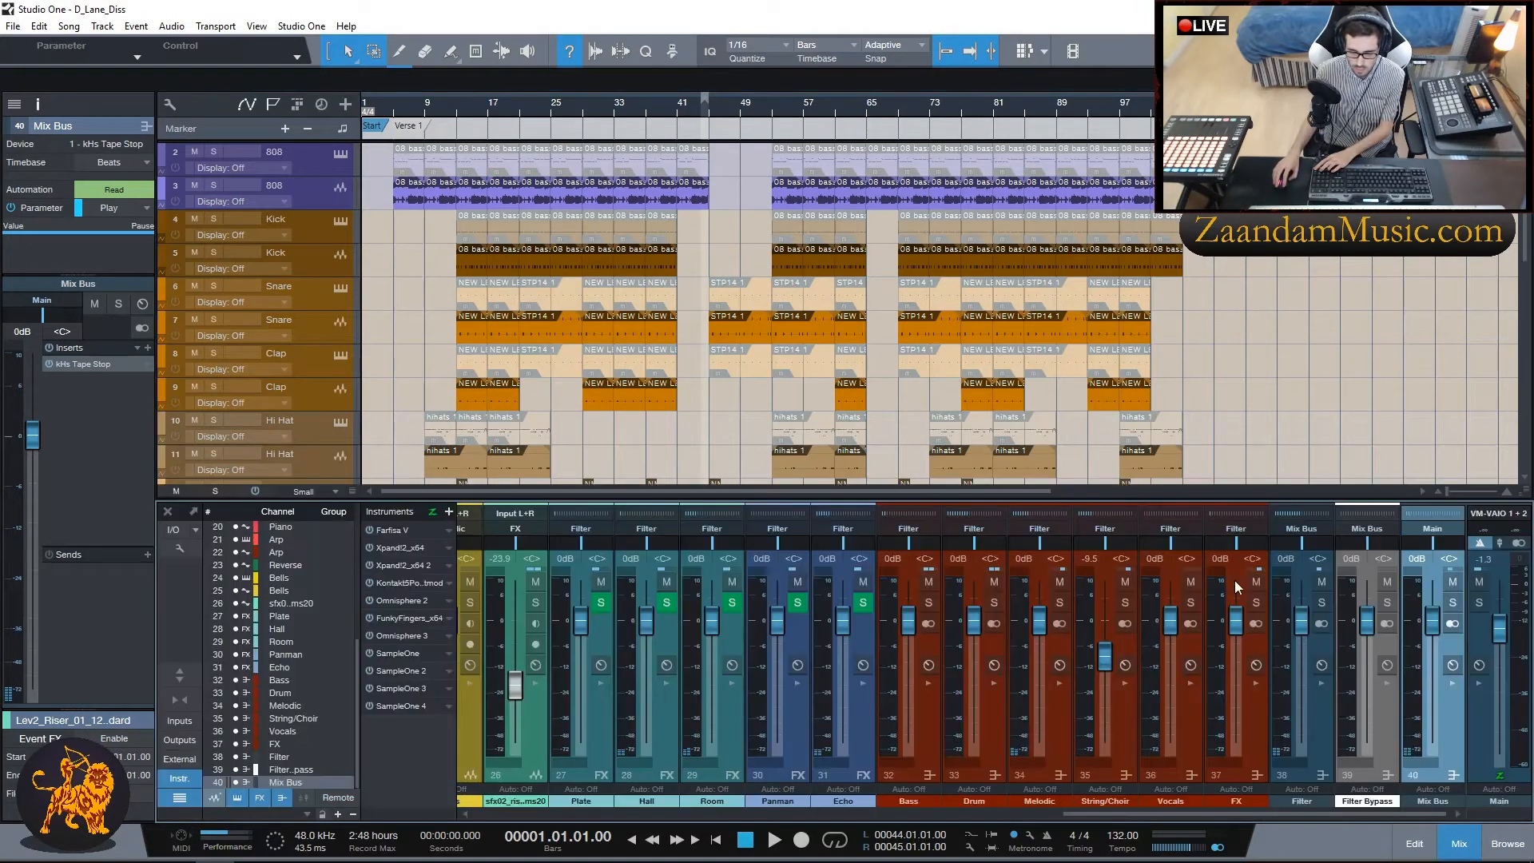
drag(1091, 817, 481, 821)
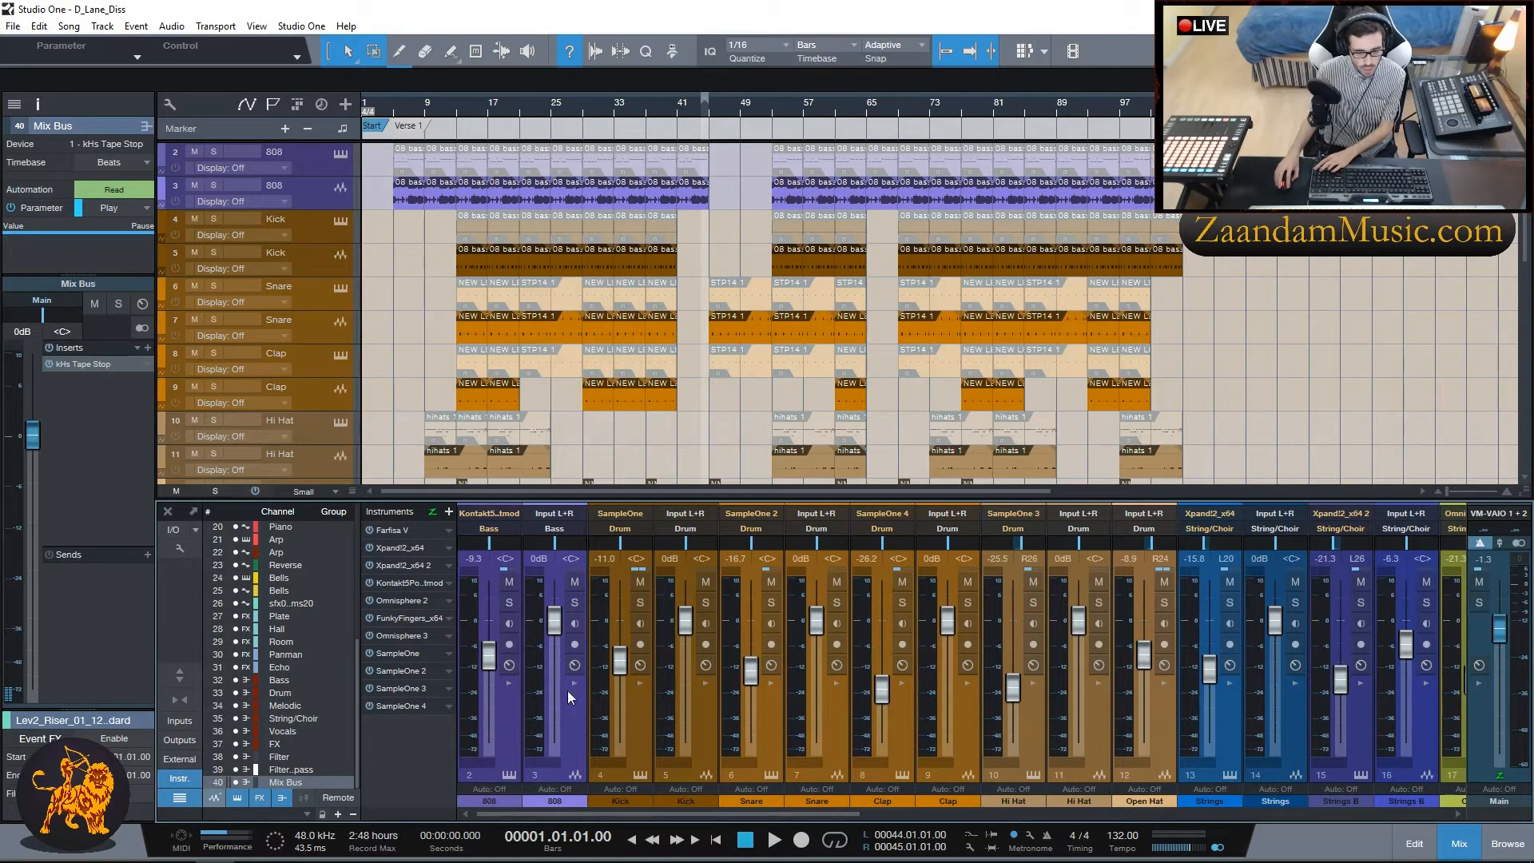
Step: Inspect the 808 channel's FabFilter Pro-Q 2 and Compressor inserts, and briefly check the first Kick channel's inserts
click(510, 681)
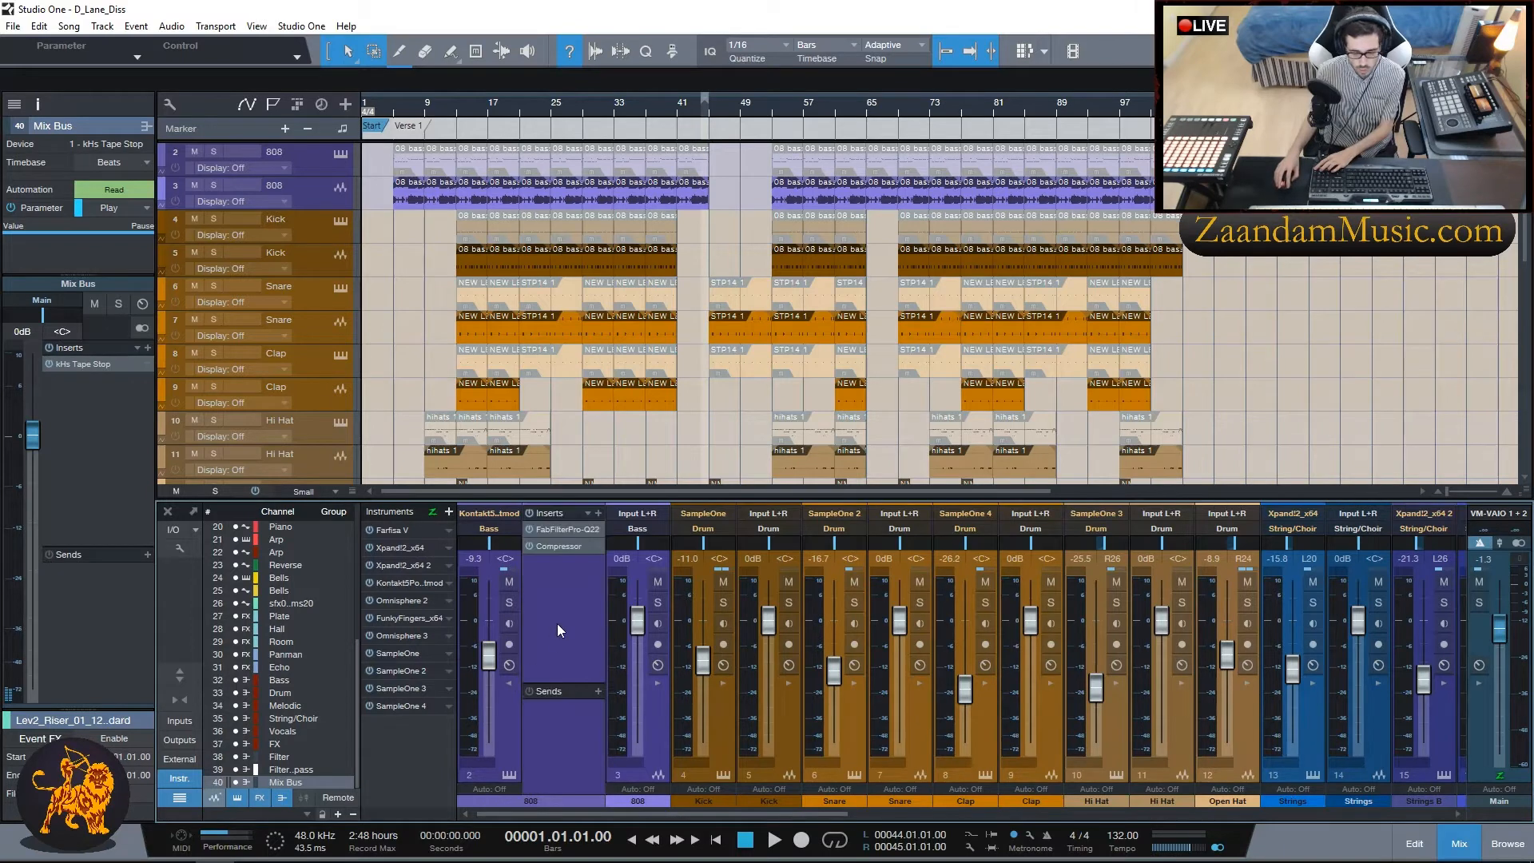
click(558, 531)
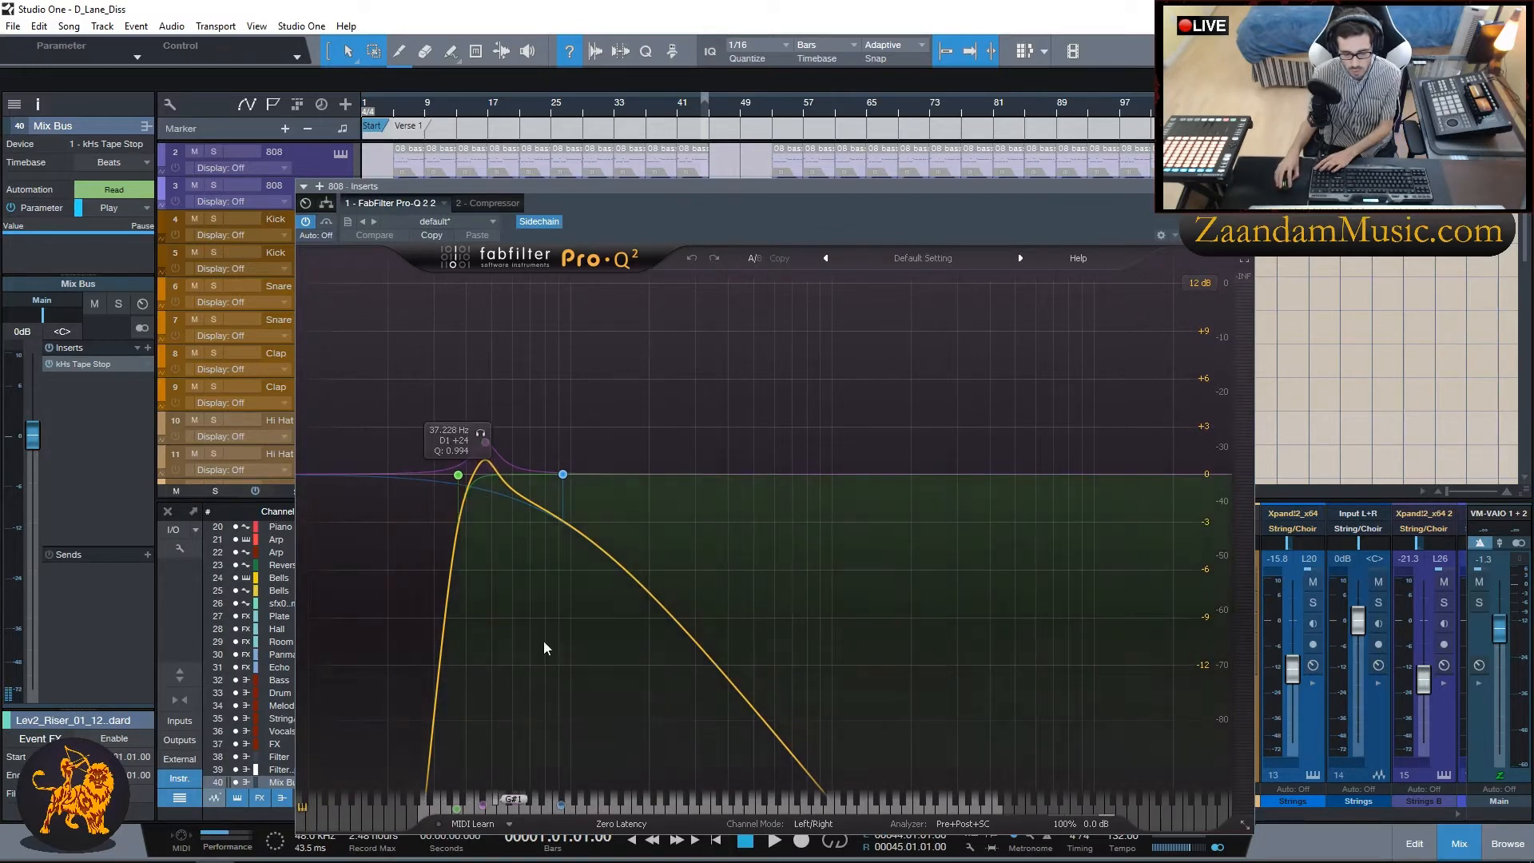
click(1245, 186)
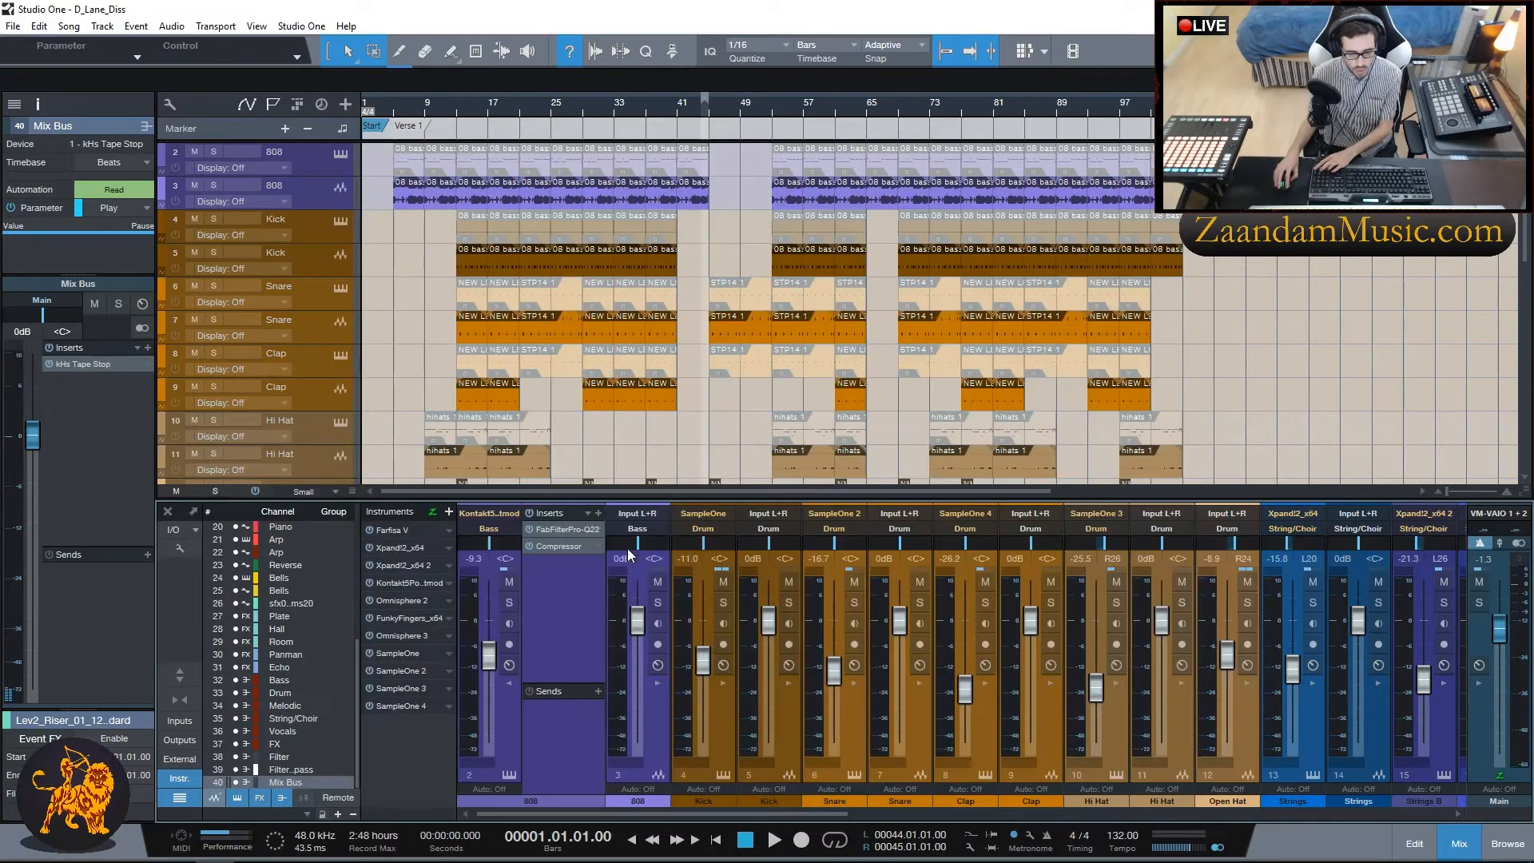
click(561, 547)
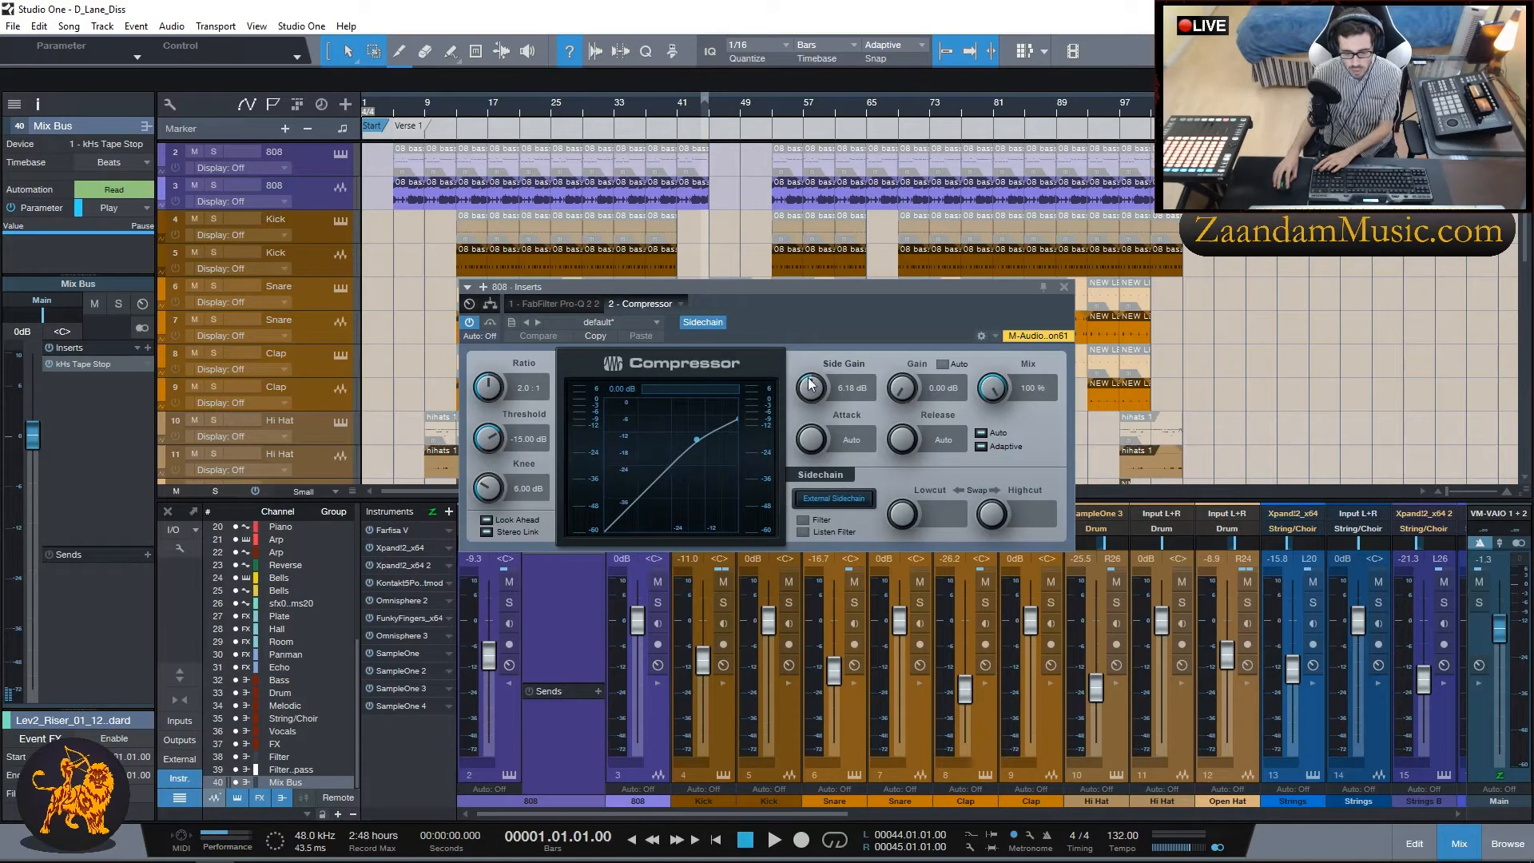
click(1063, 286)
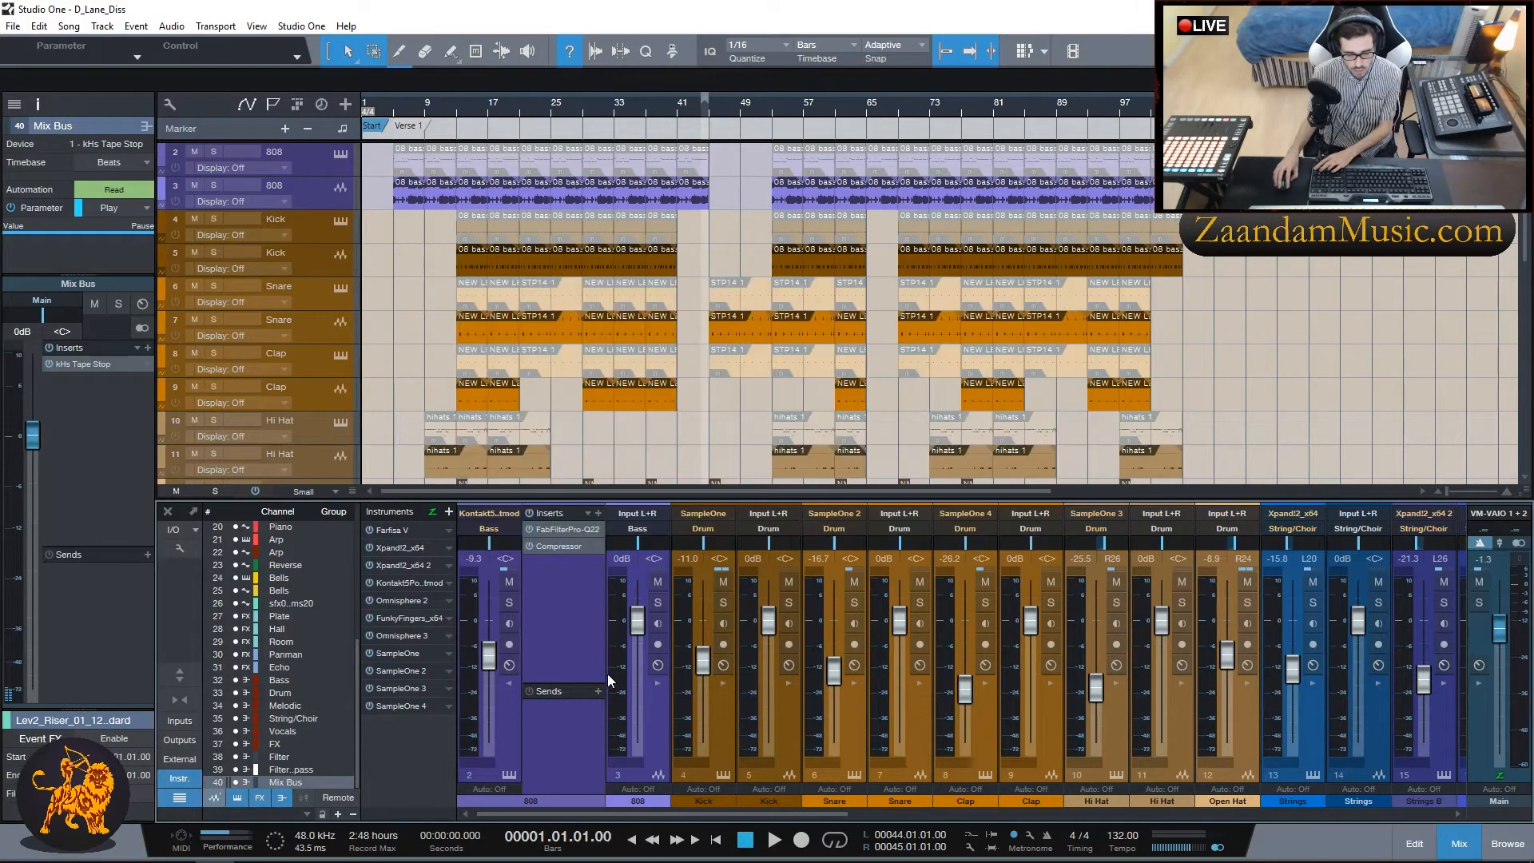
click(511, 682)
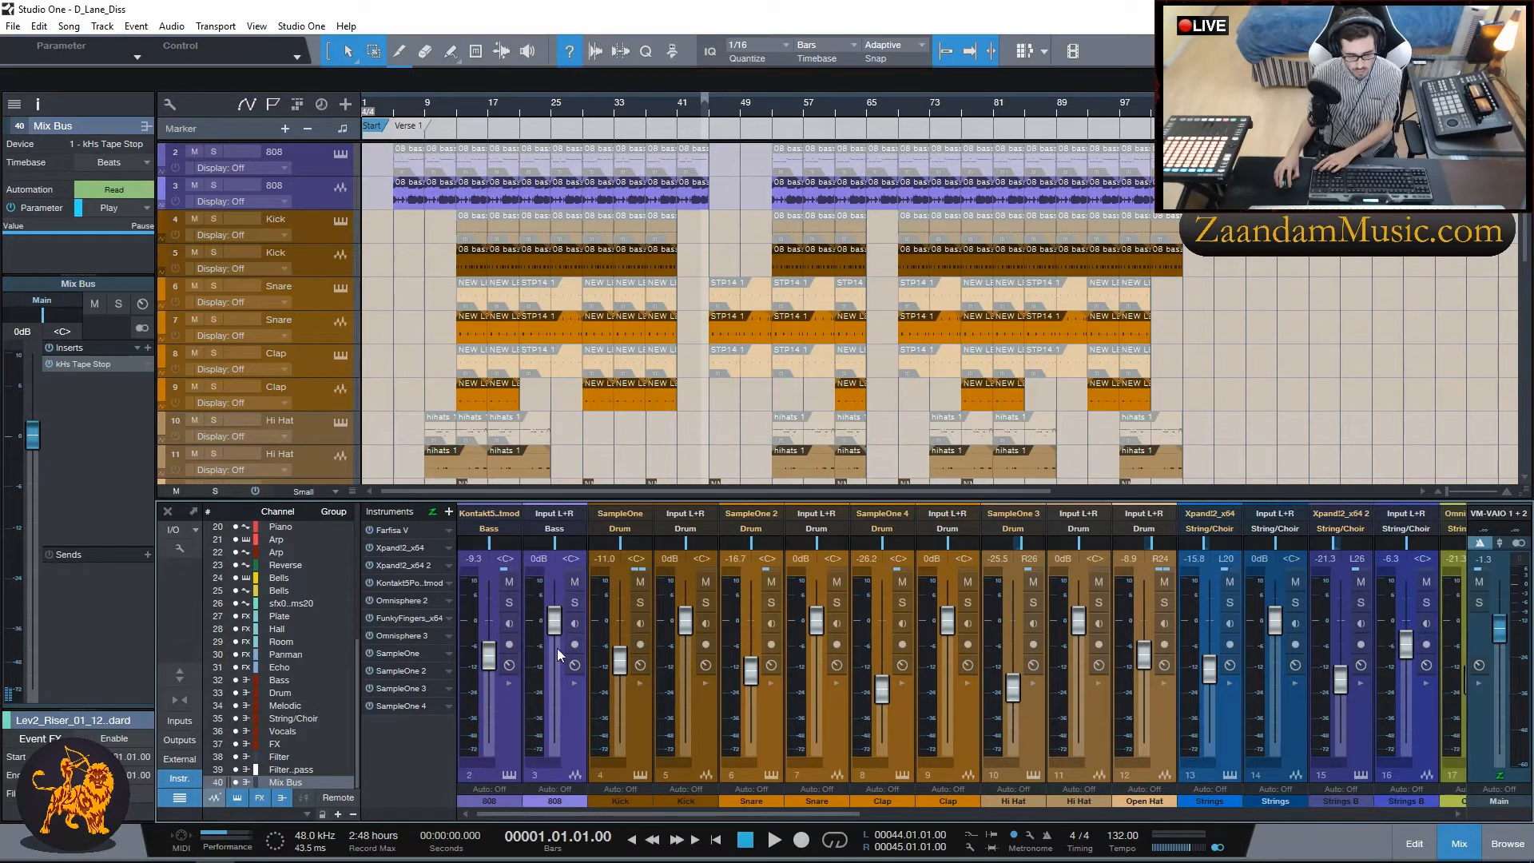
click(639, 683)
click(639, 684)
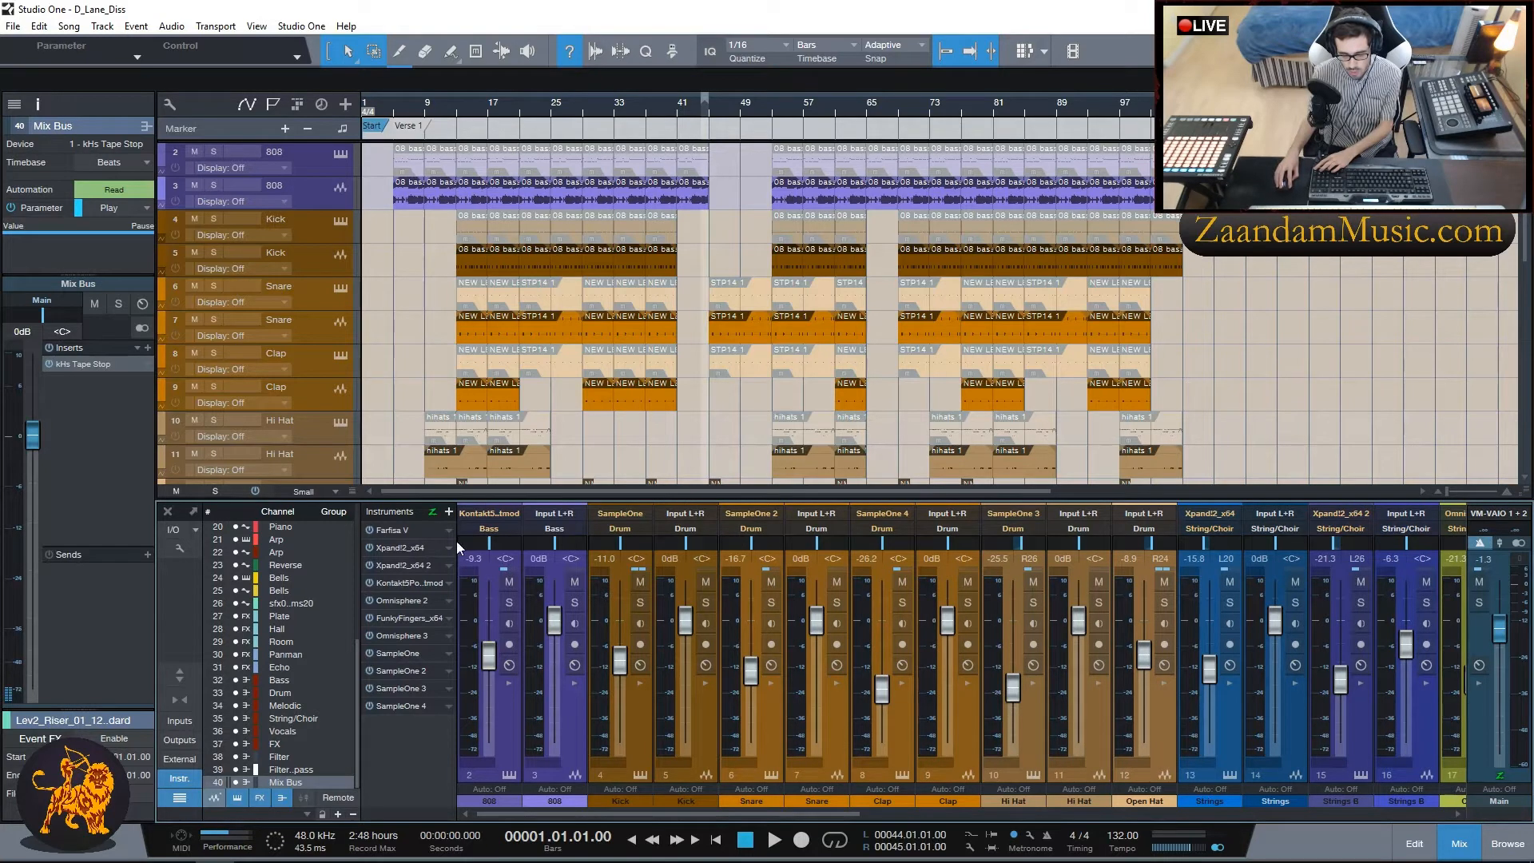
Step: Inspect the FabFilter Pro-Q 2 curve on the first Kick channel, then collapse the channel's inserts
click(637, 699)
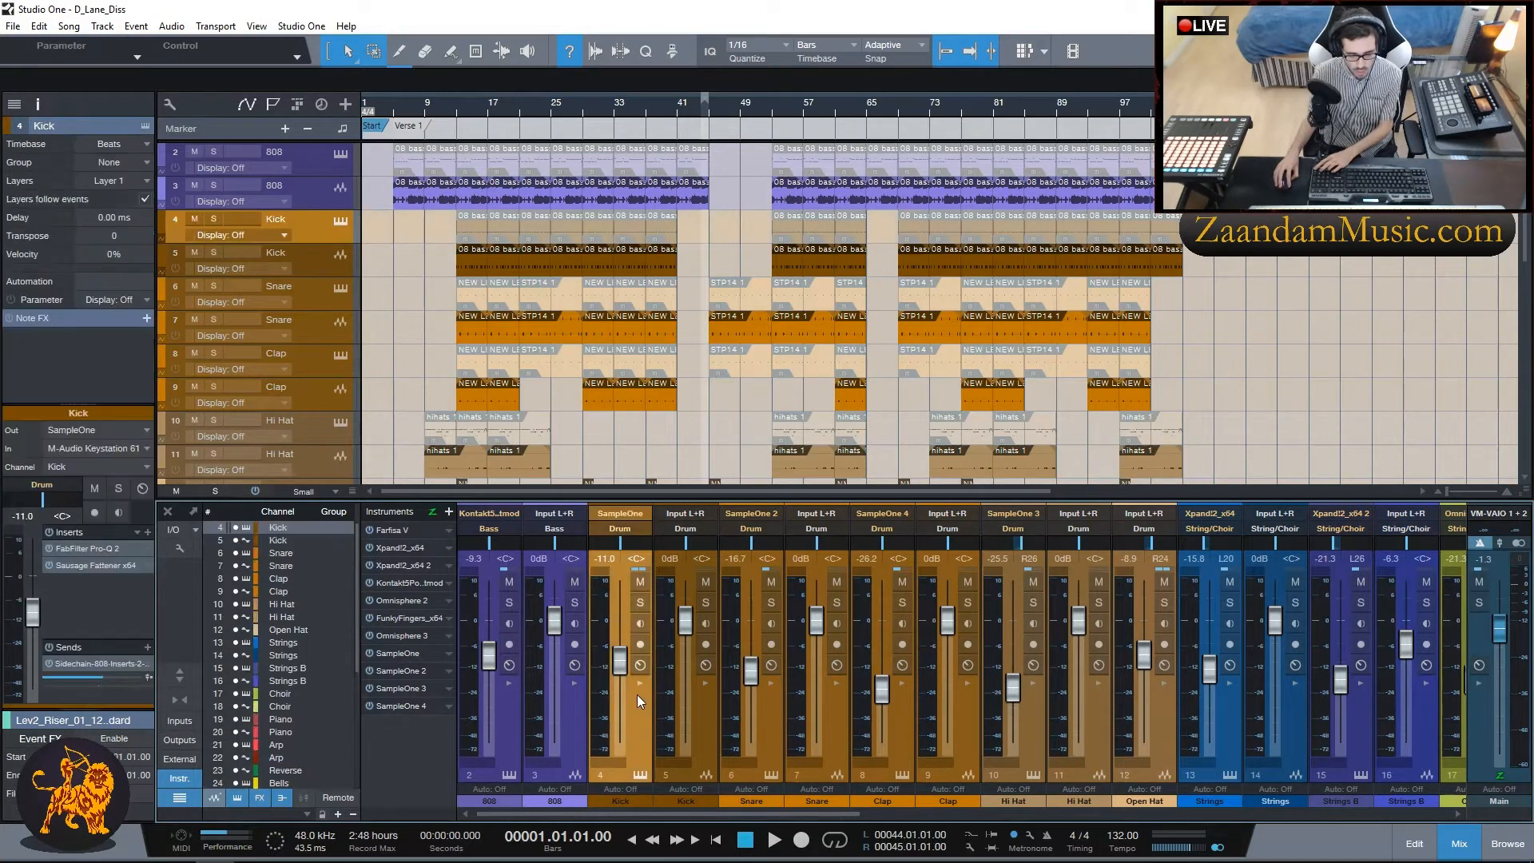
click(639, 684)
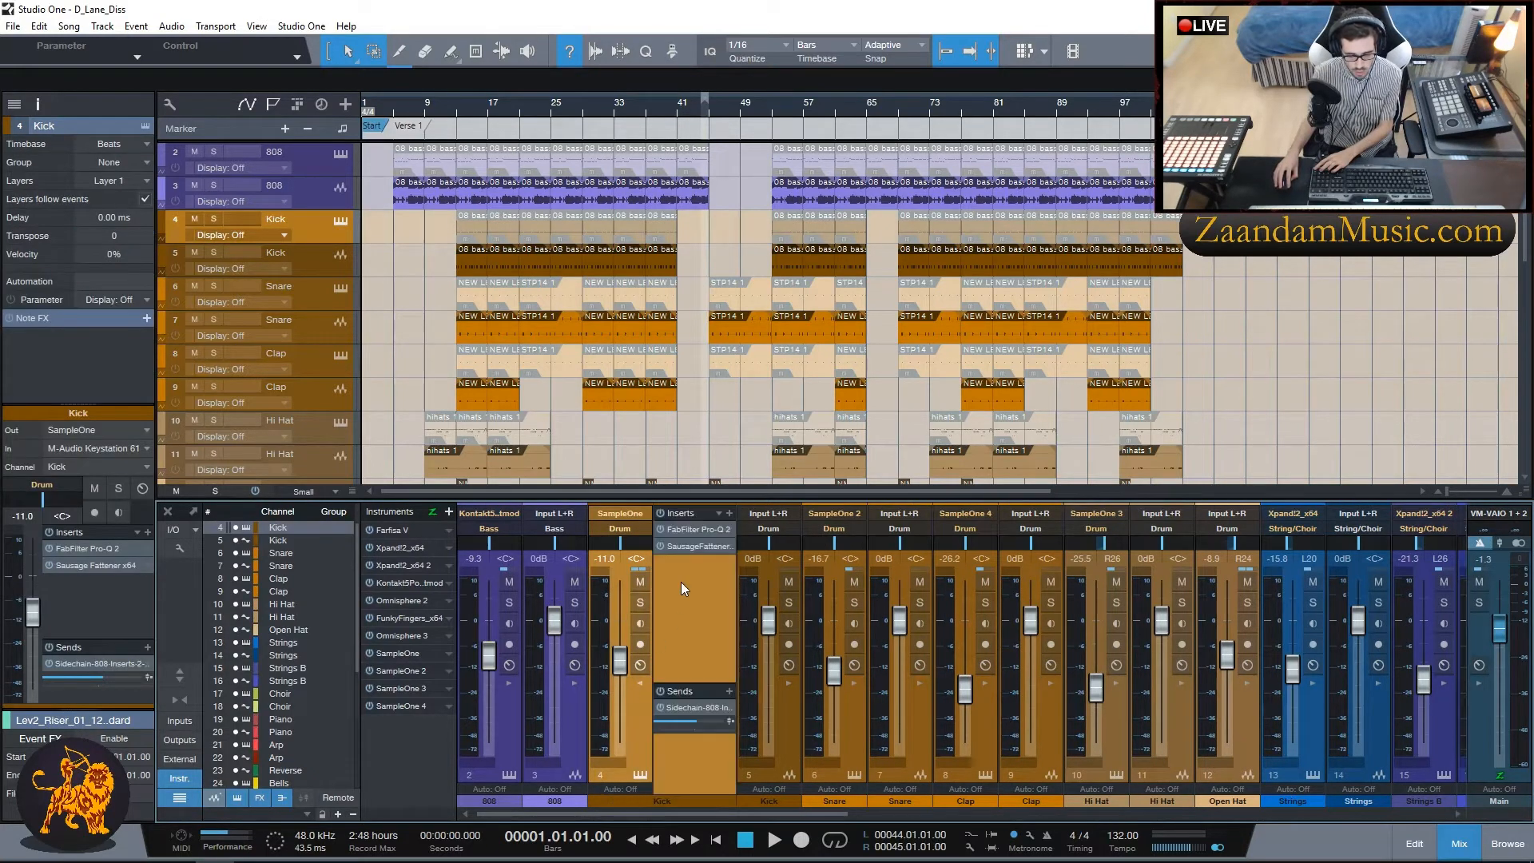
click(690, 530)
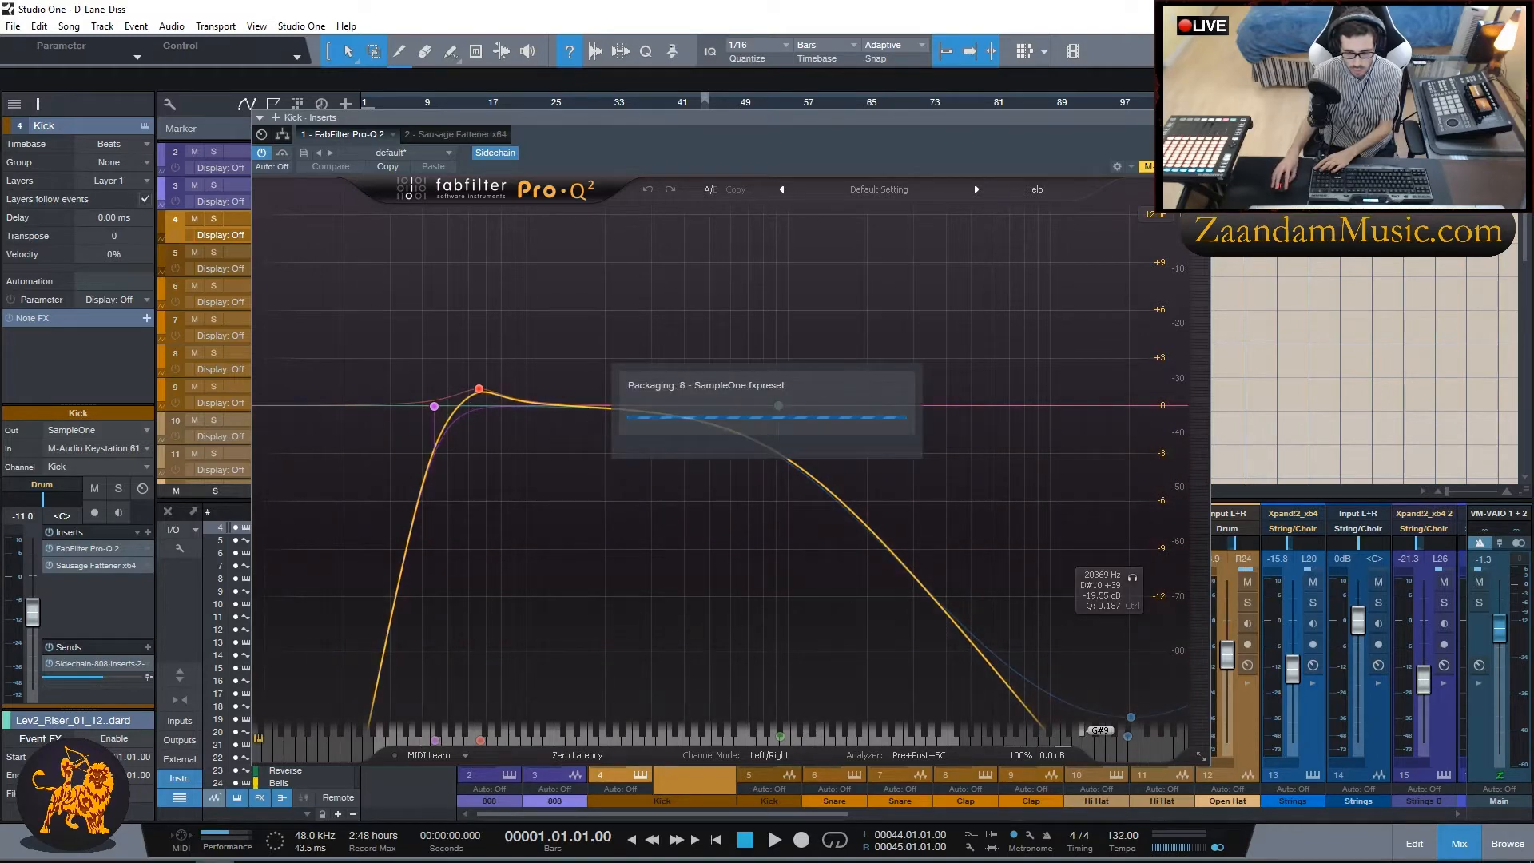
click(1200, 117)
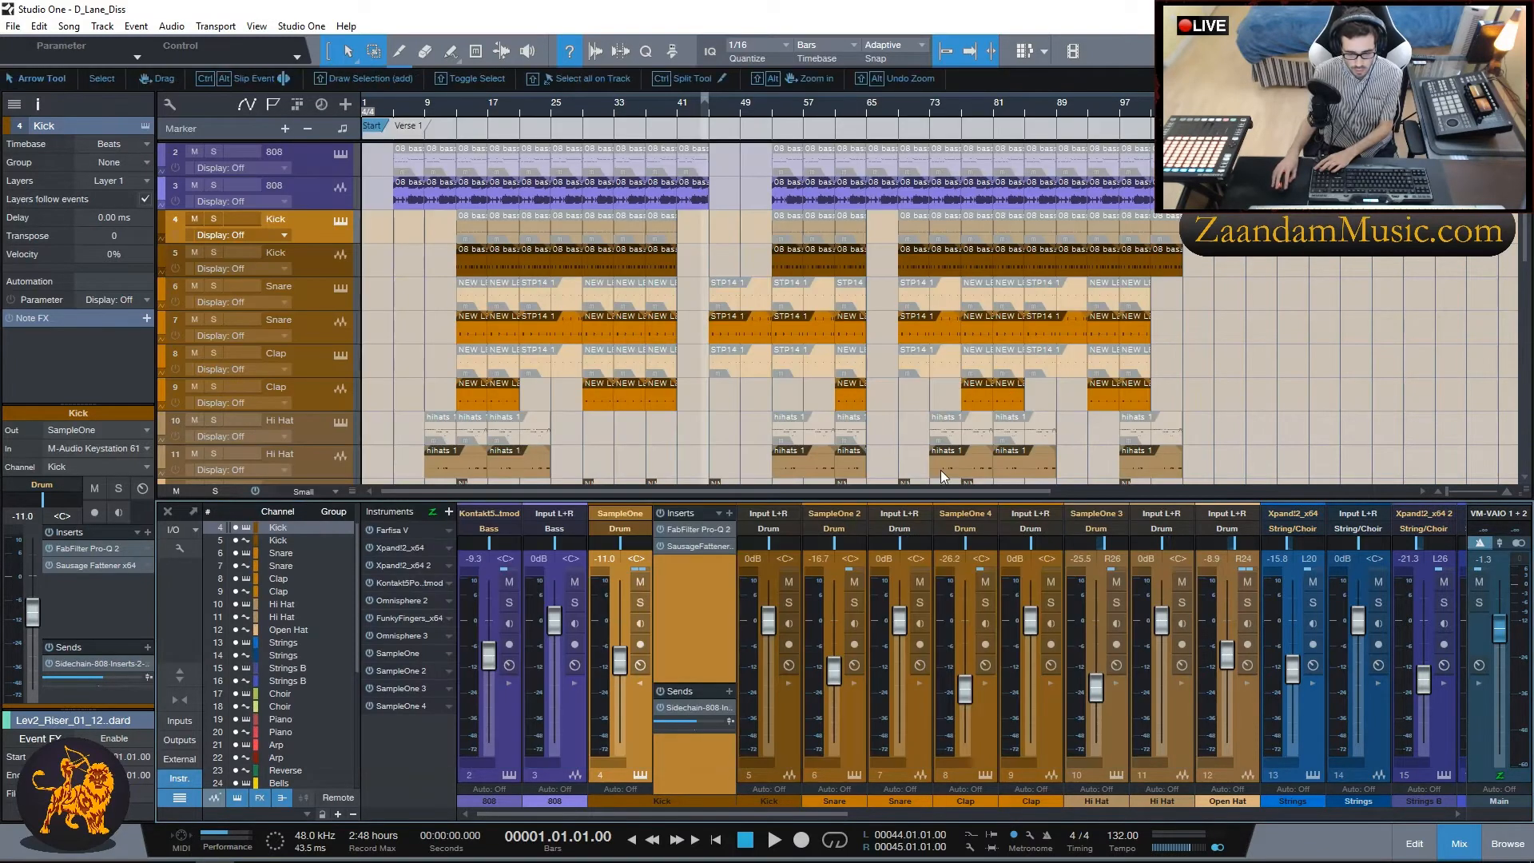
click(639, 683)
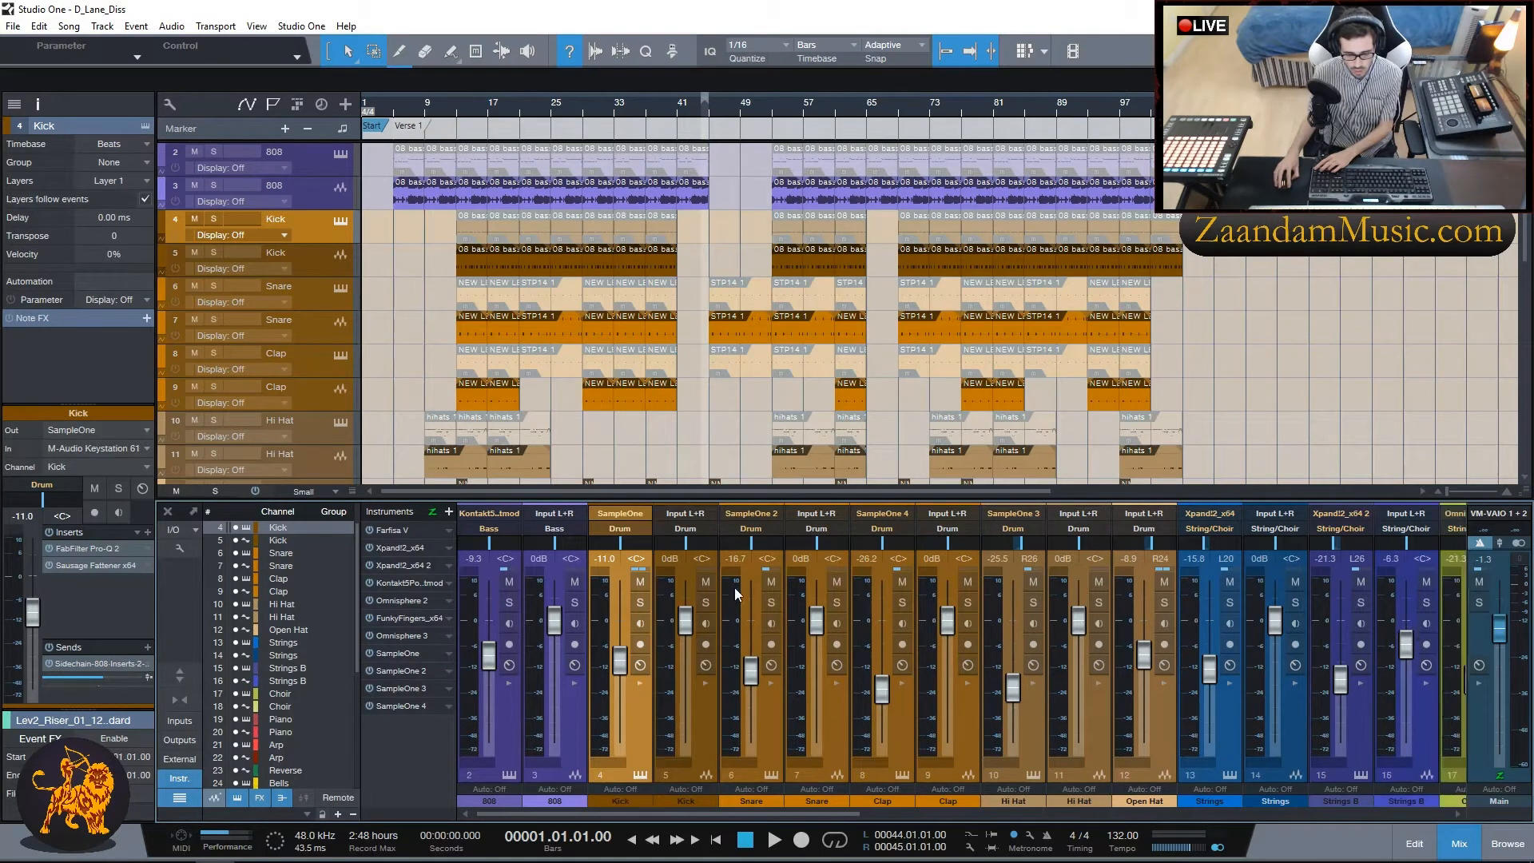
Step: Examine the first Snare channel's FabFilter Pro-Q 2 equalizer curve and collapse its inserts again
click(766, 692)
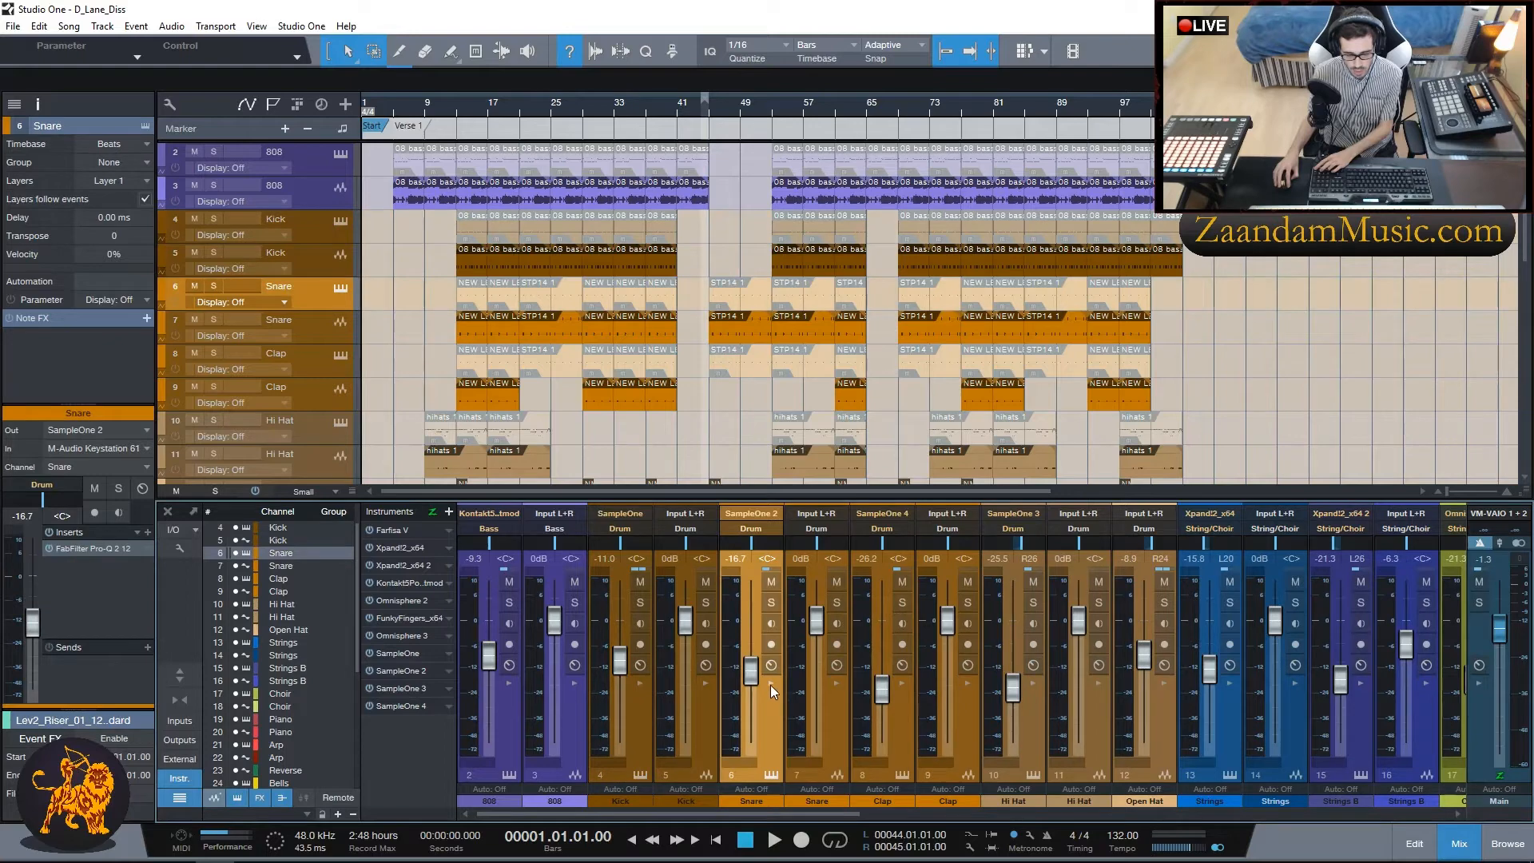
click(770, 683)
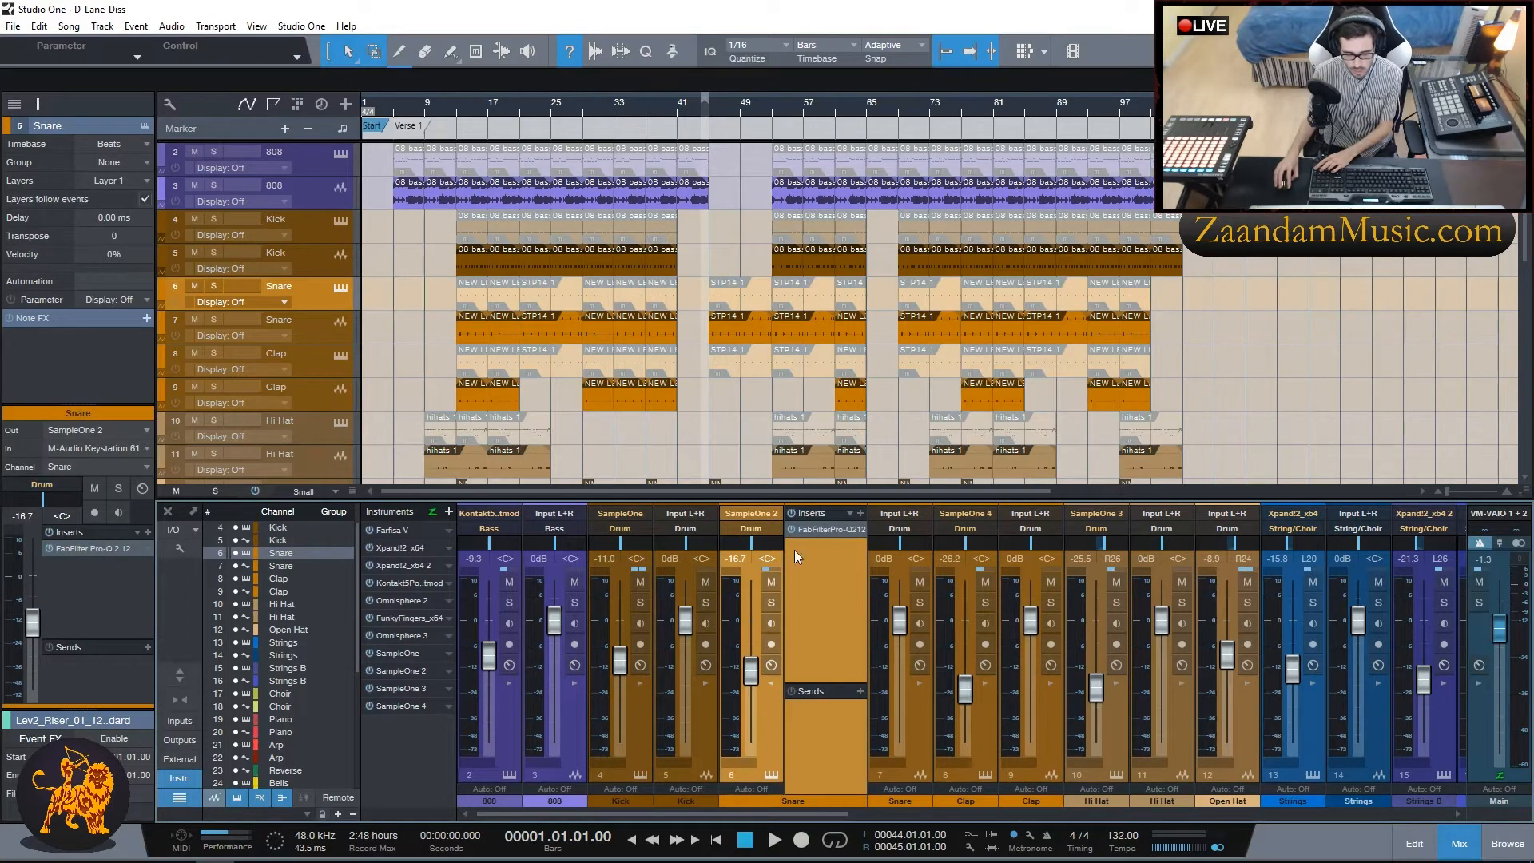
click(828, 530)
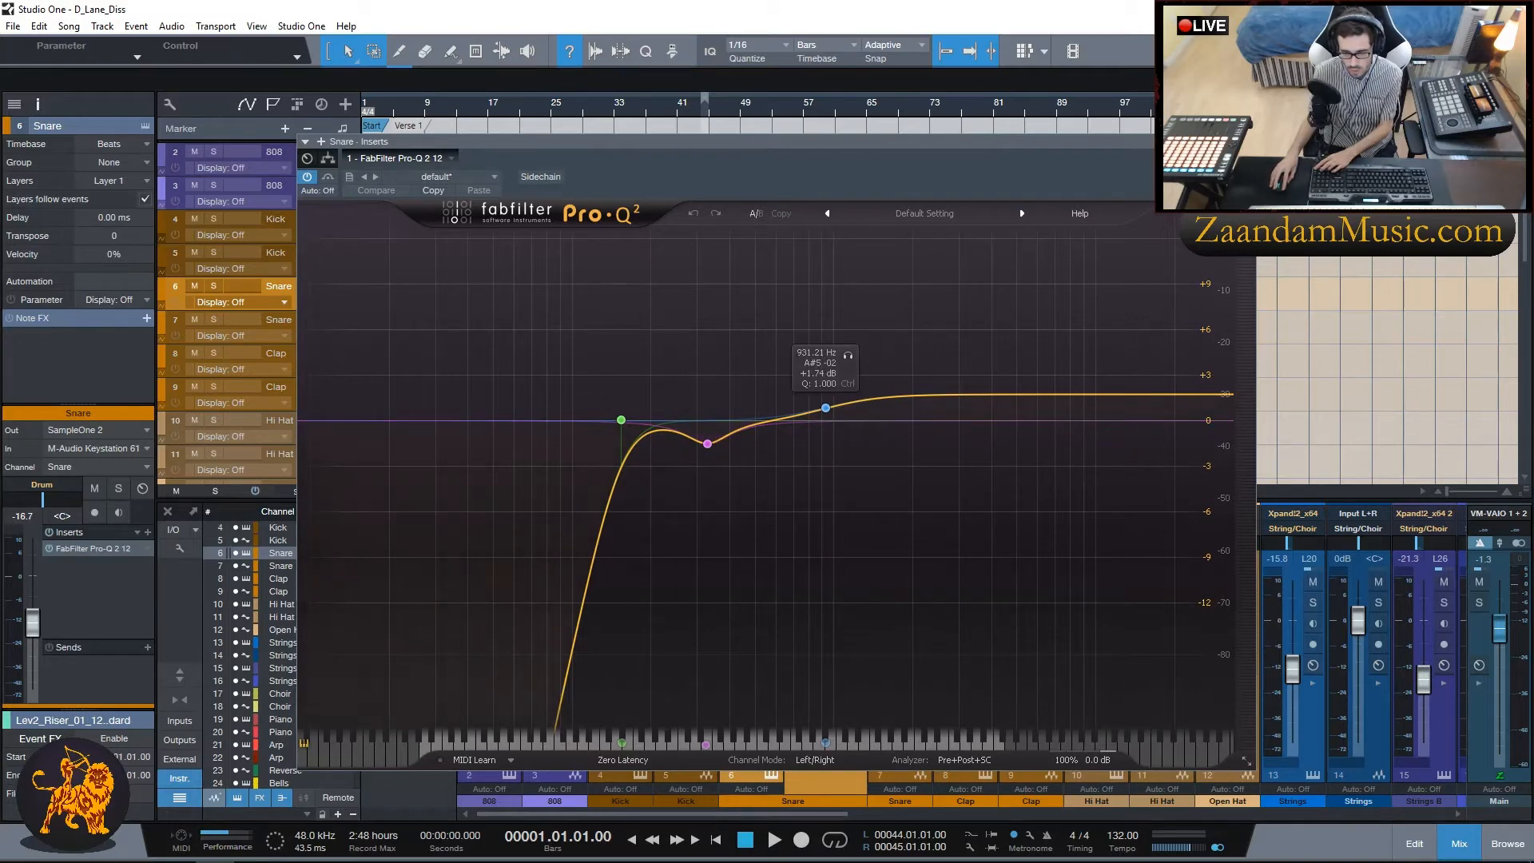
click(1246, 141)
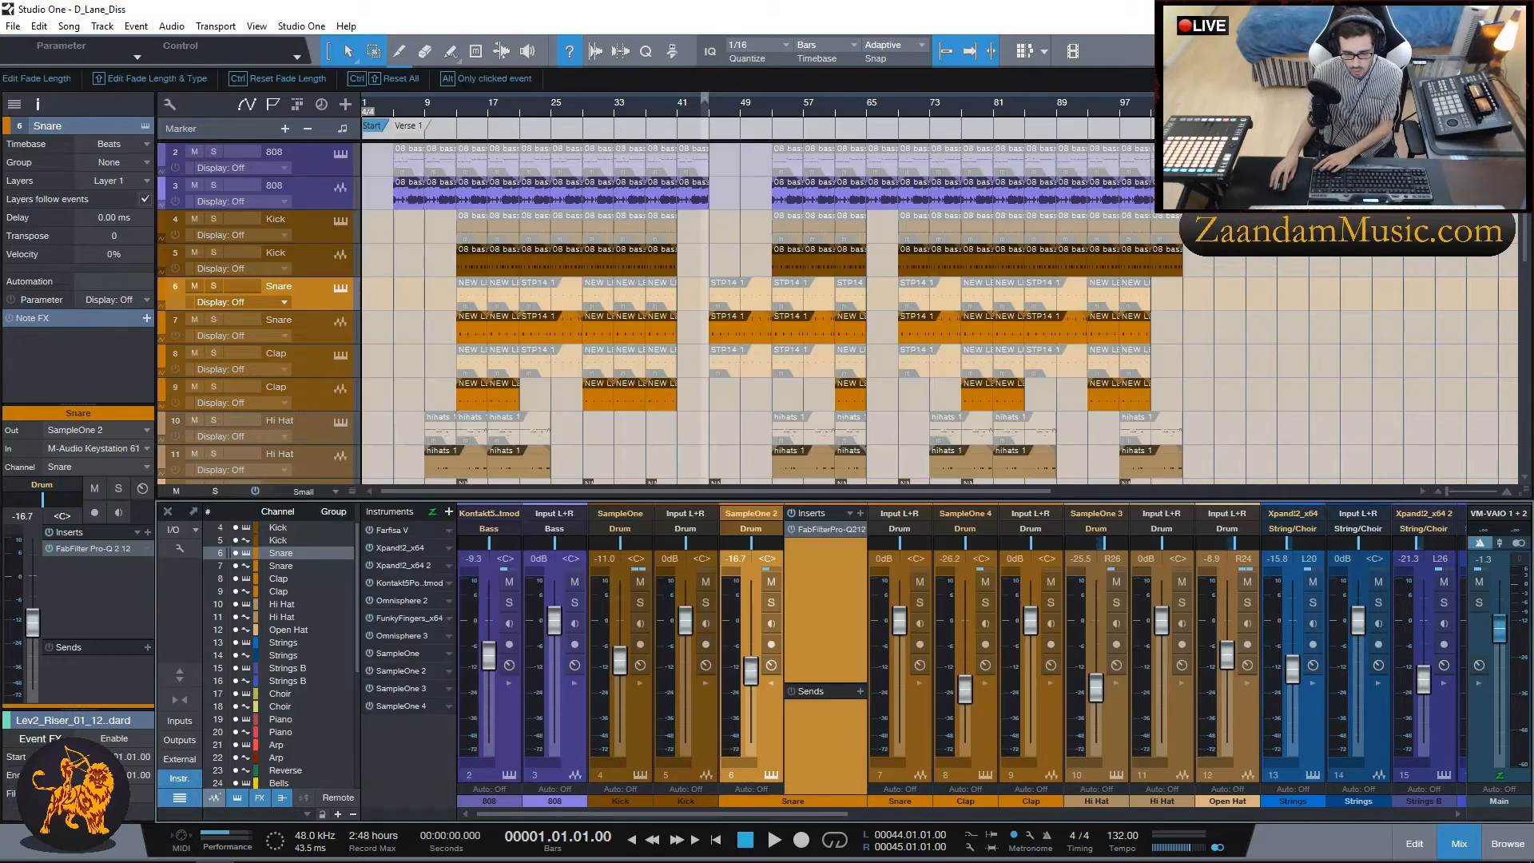
click(771, 683)
Step: Examine the first Clap channel's FabFilter Pro-Q 2 equalizer curve and close its insert view
click(903, 733)
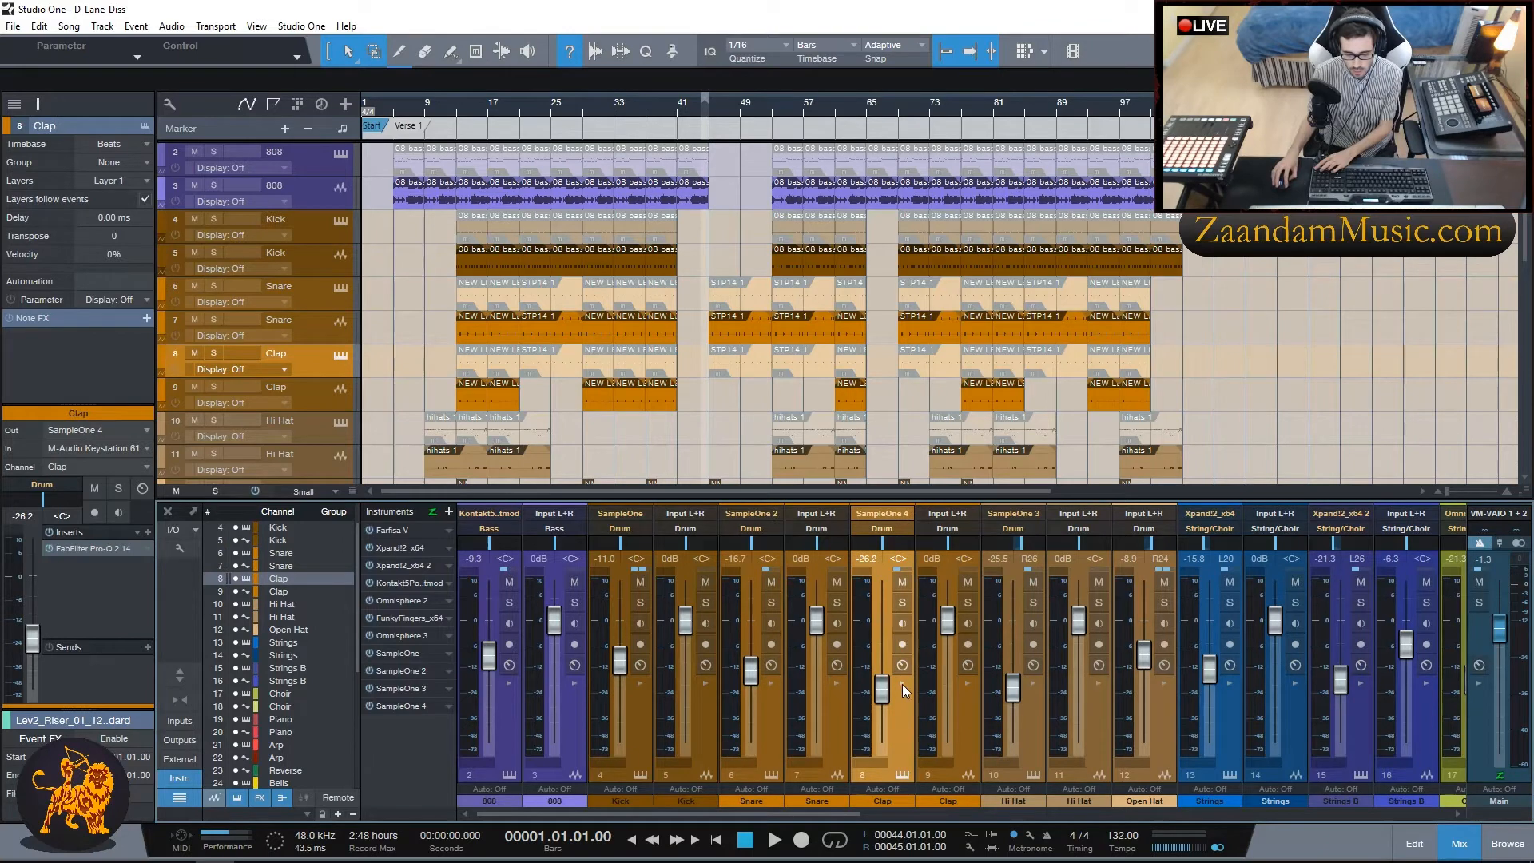
click(902, 684)
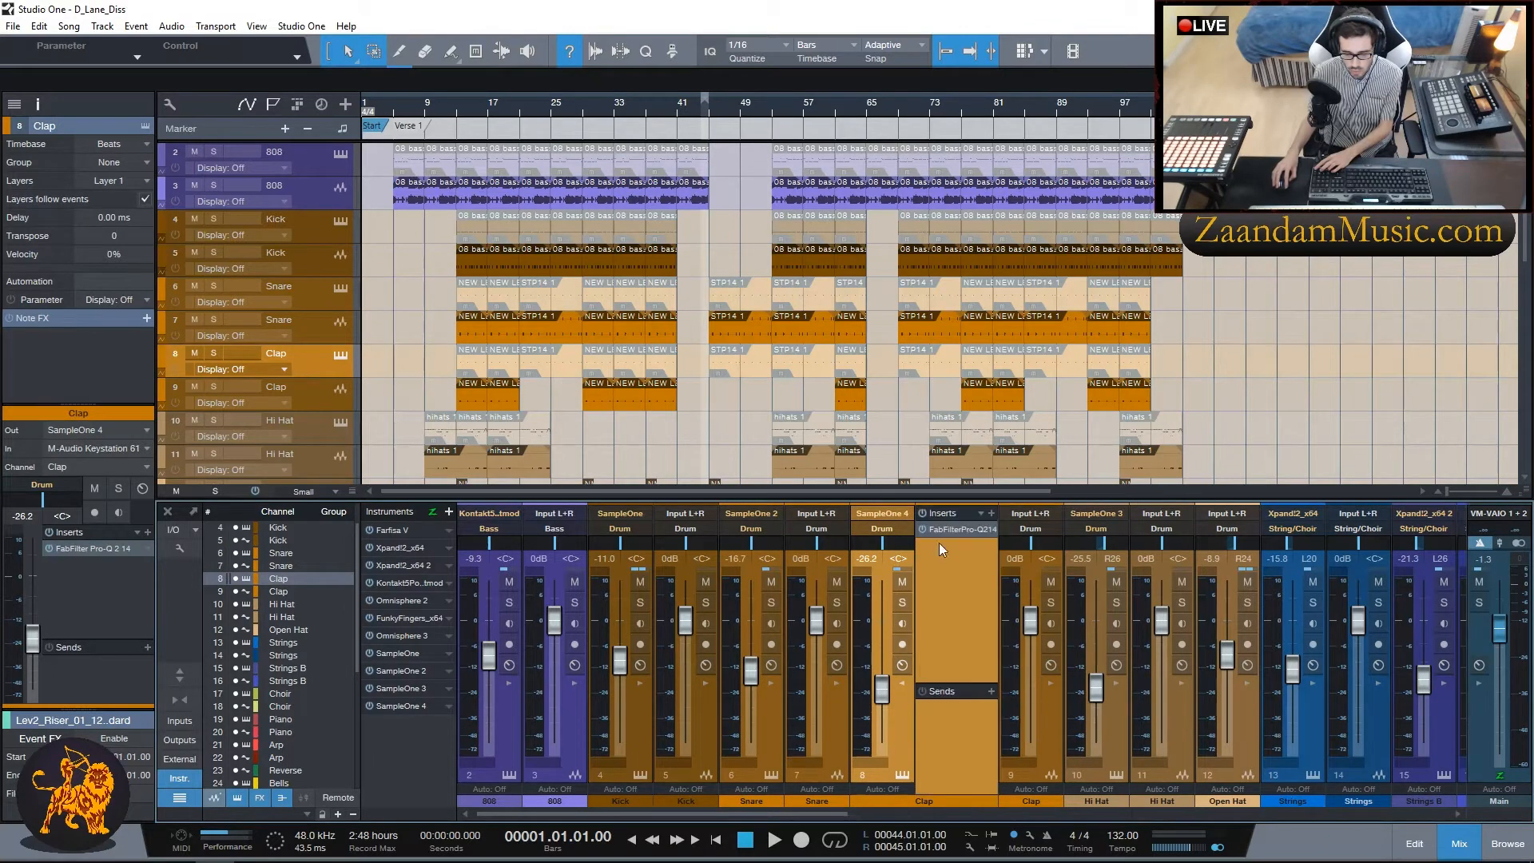
click(954, 529)
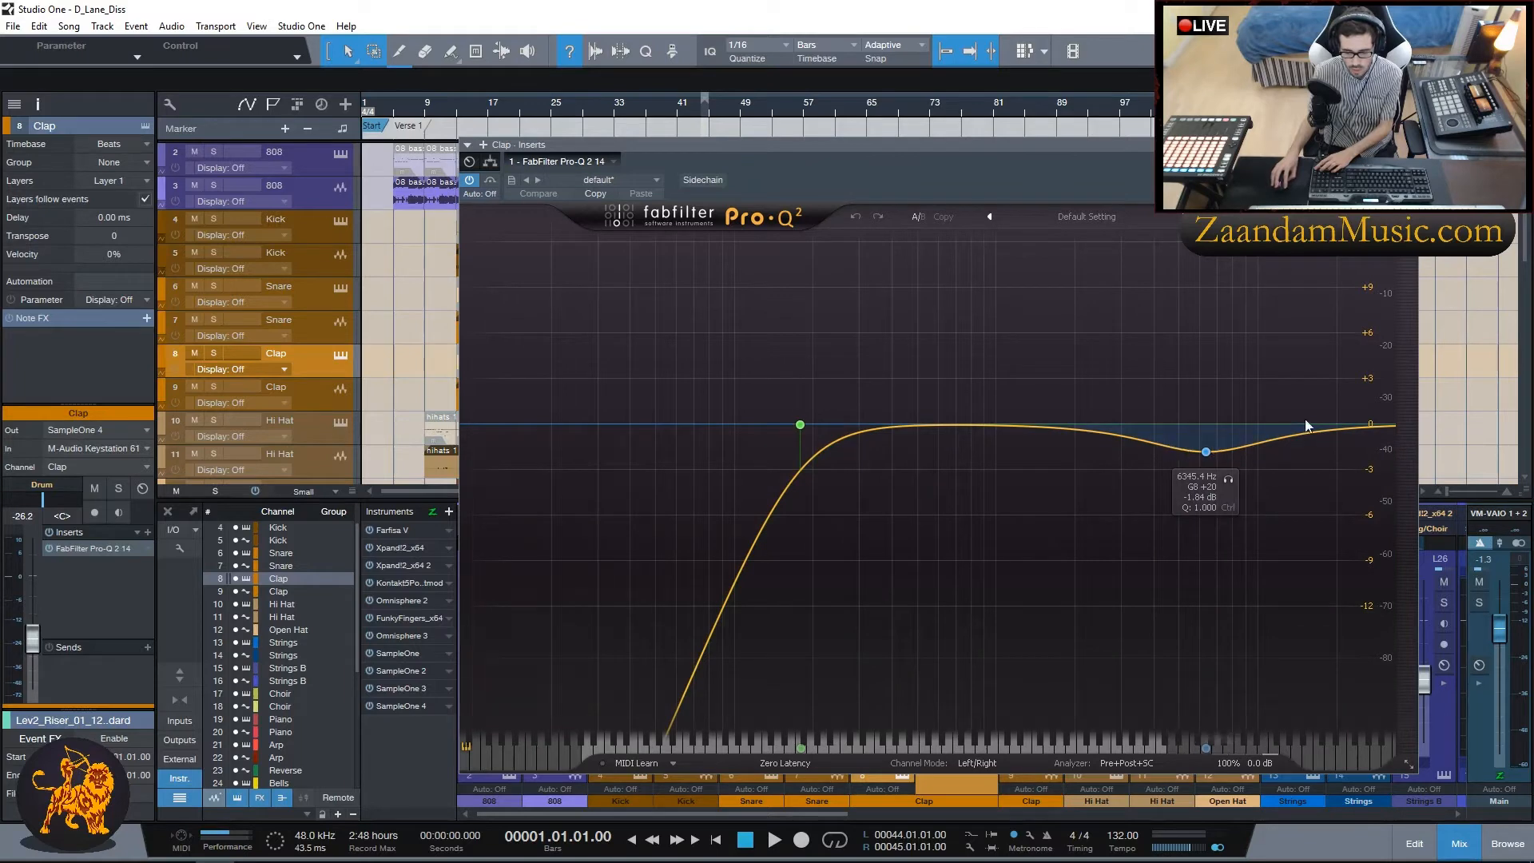
click(1409, 144)
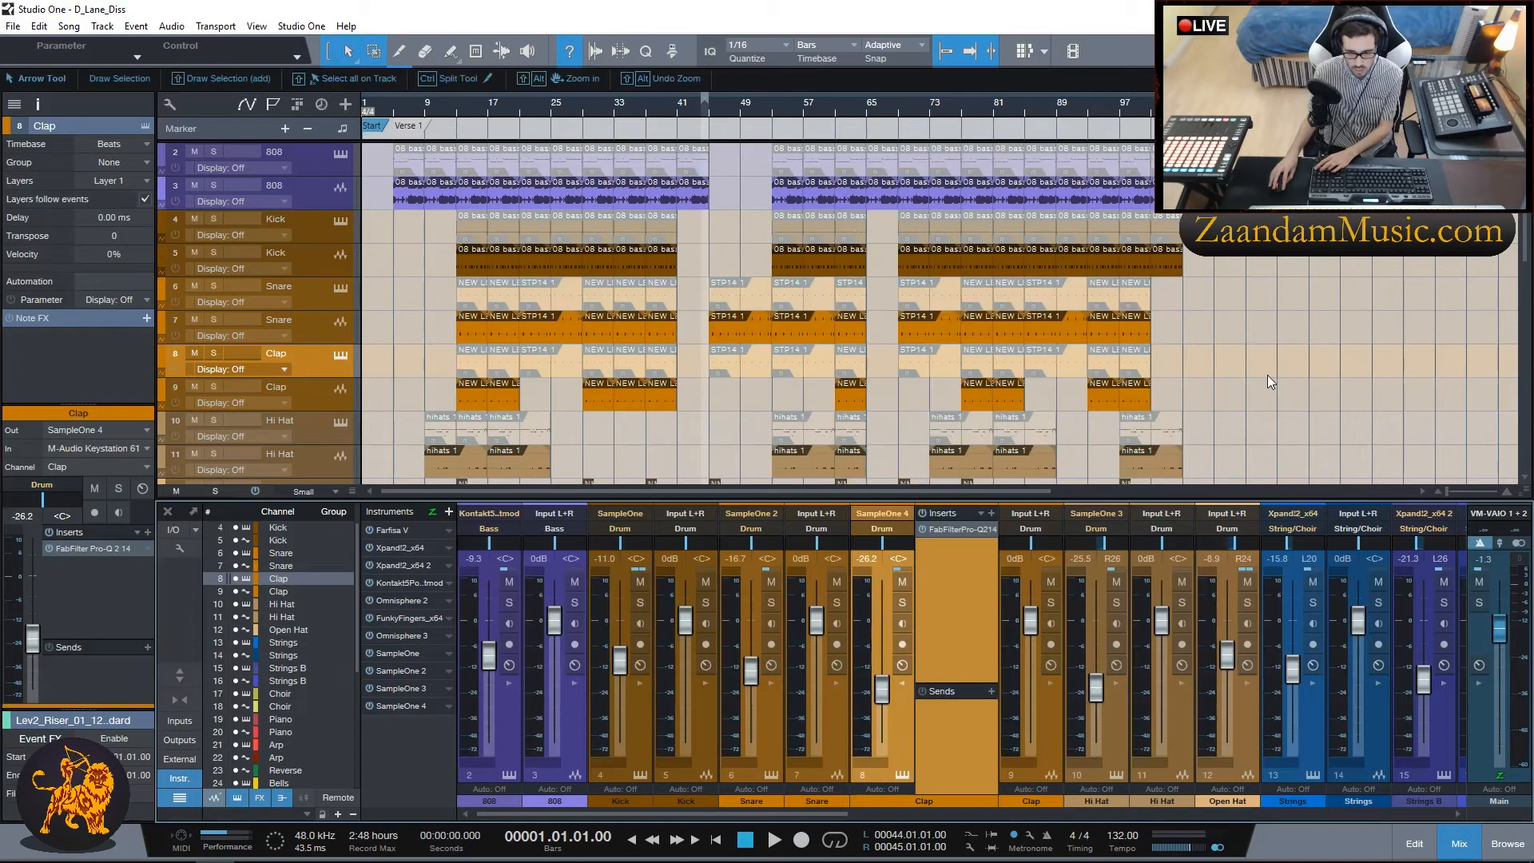
click(903, 683)
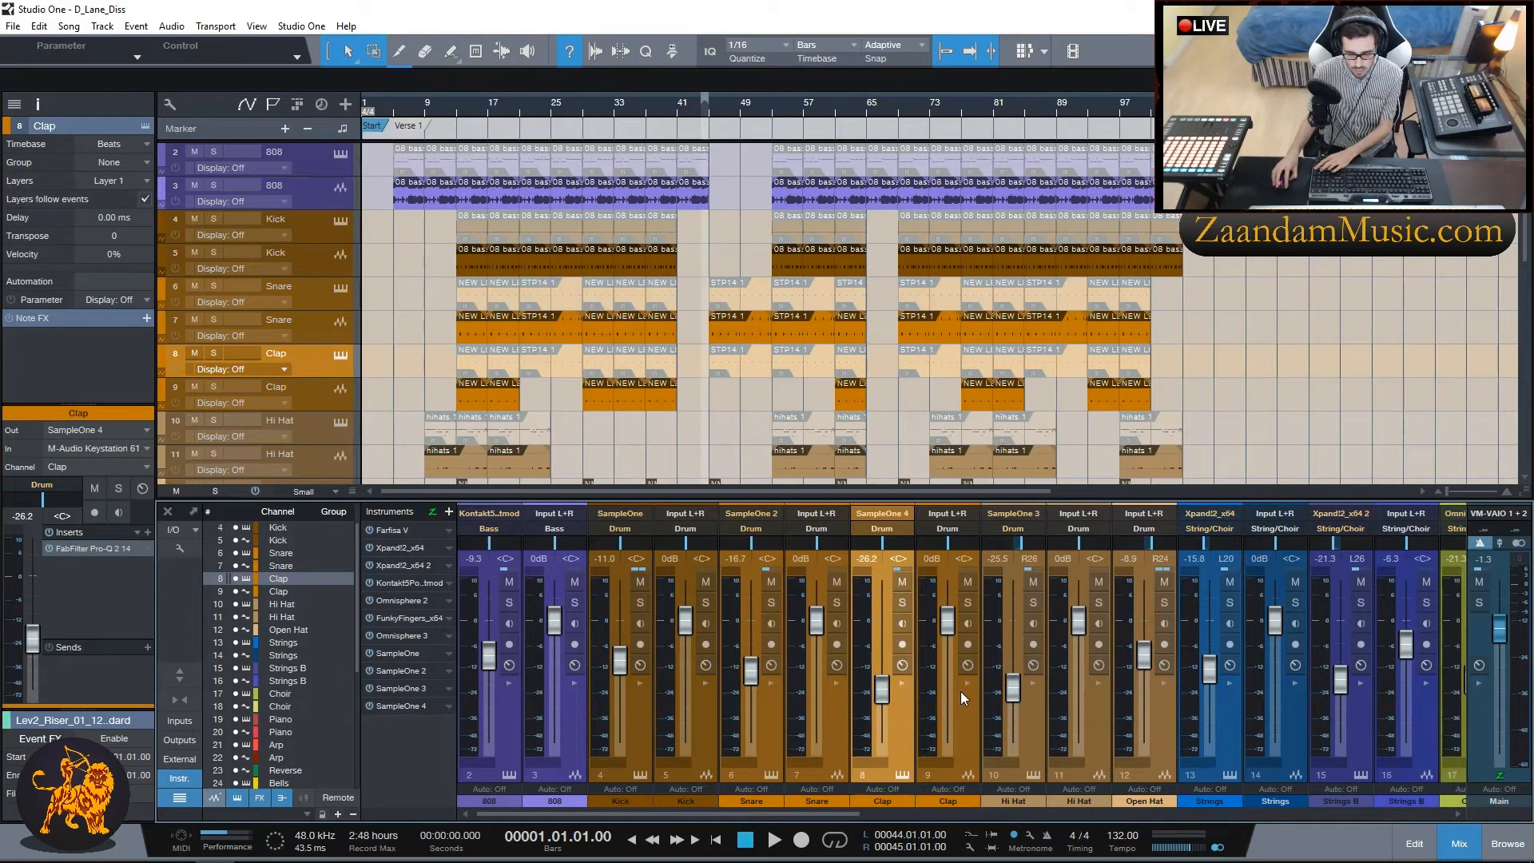
Step: Review the low-cut equalization in FabFilter Pro-Q 2 on the first Hi Hat channel
click(1018, 717)
click(1032, 684)
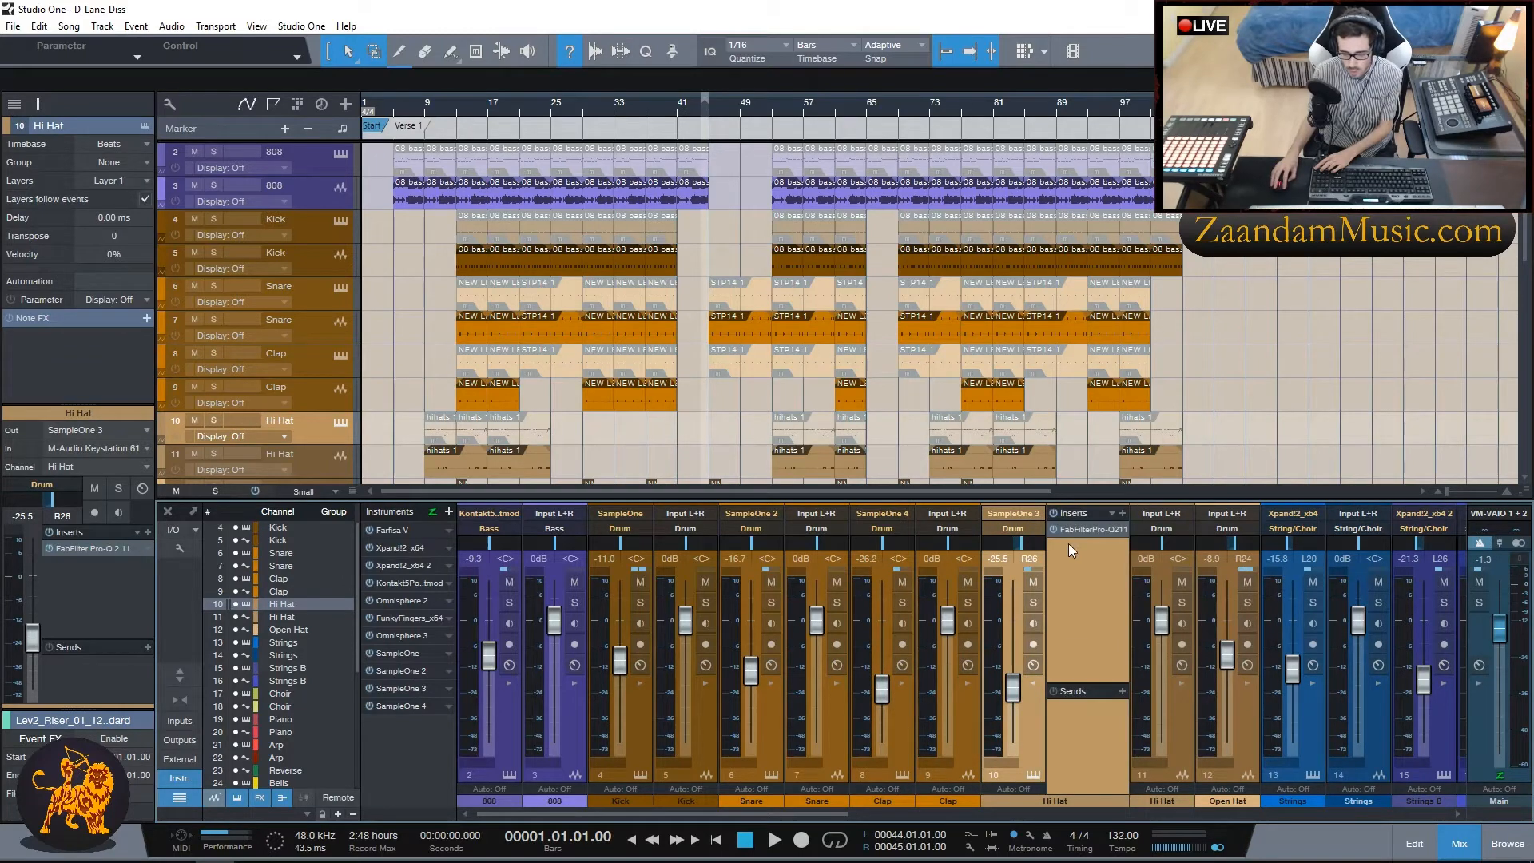
click(1087, 529)
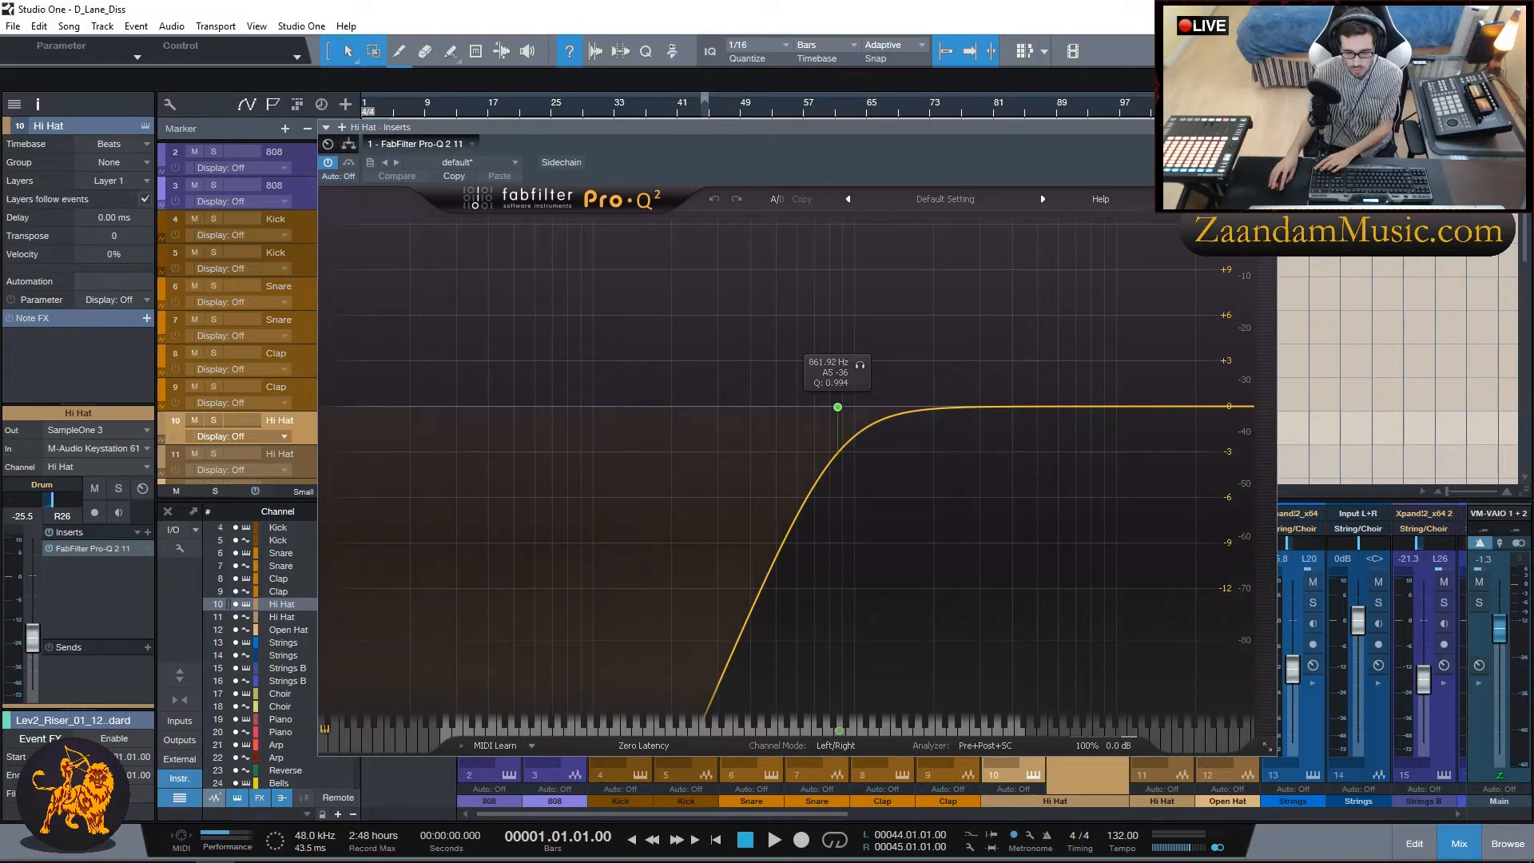
click(1269, 127)
click(1033, 683)
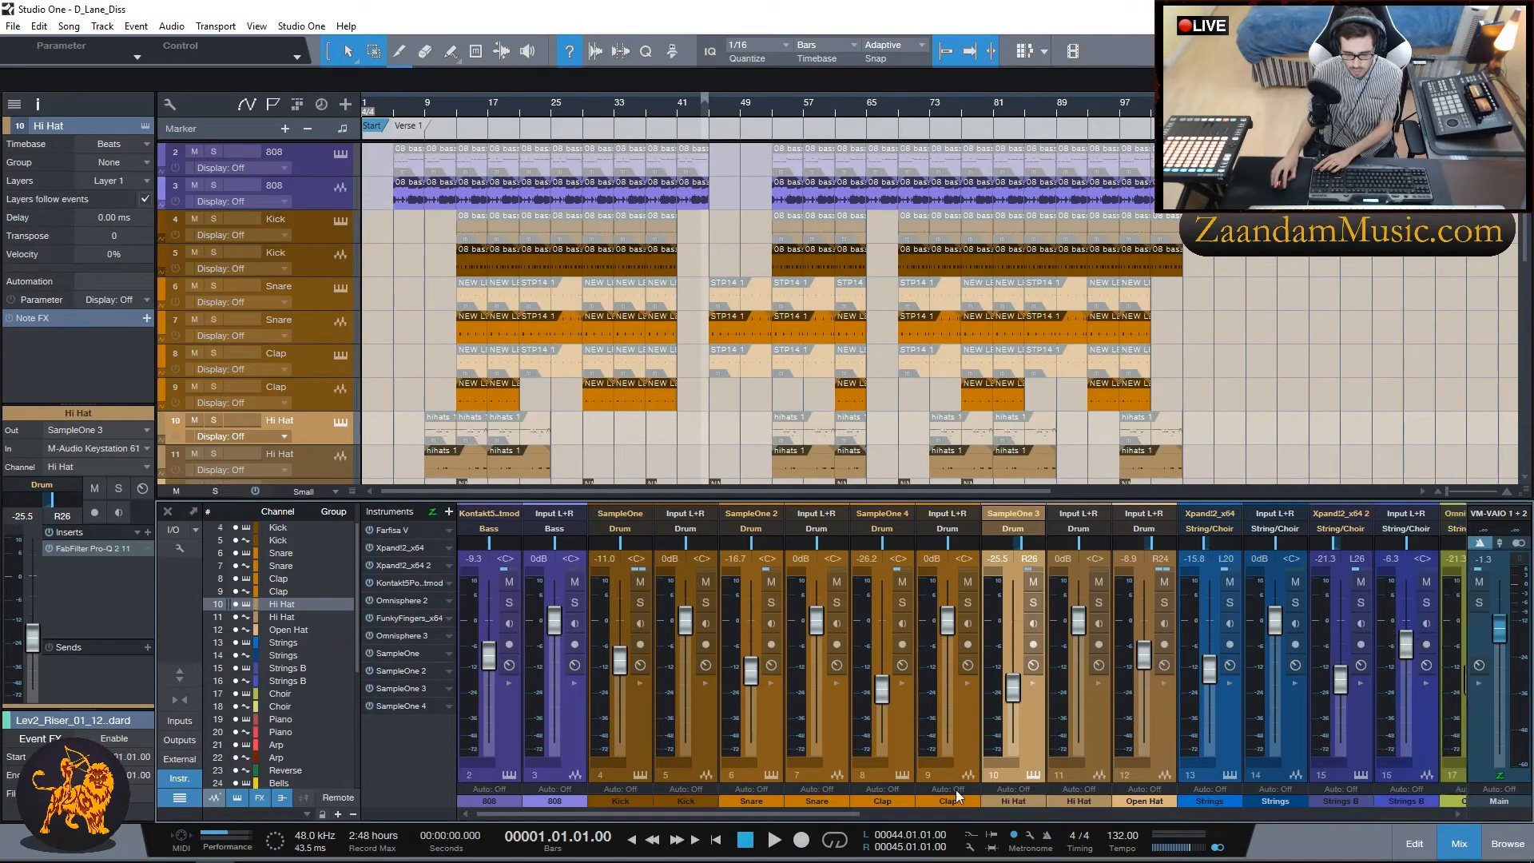
Step: Inspect the Open Hat channel's FabFilter Pro-Q 2 curve and its Echo send, then collapse the channel
drag(816, 817, 949, 811)
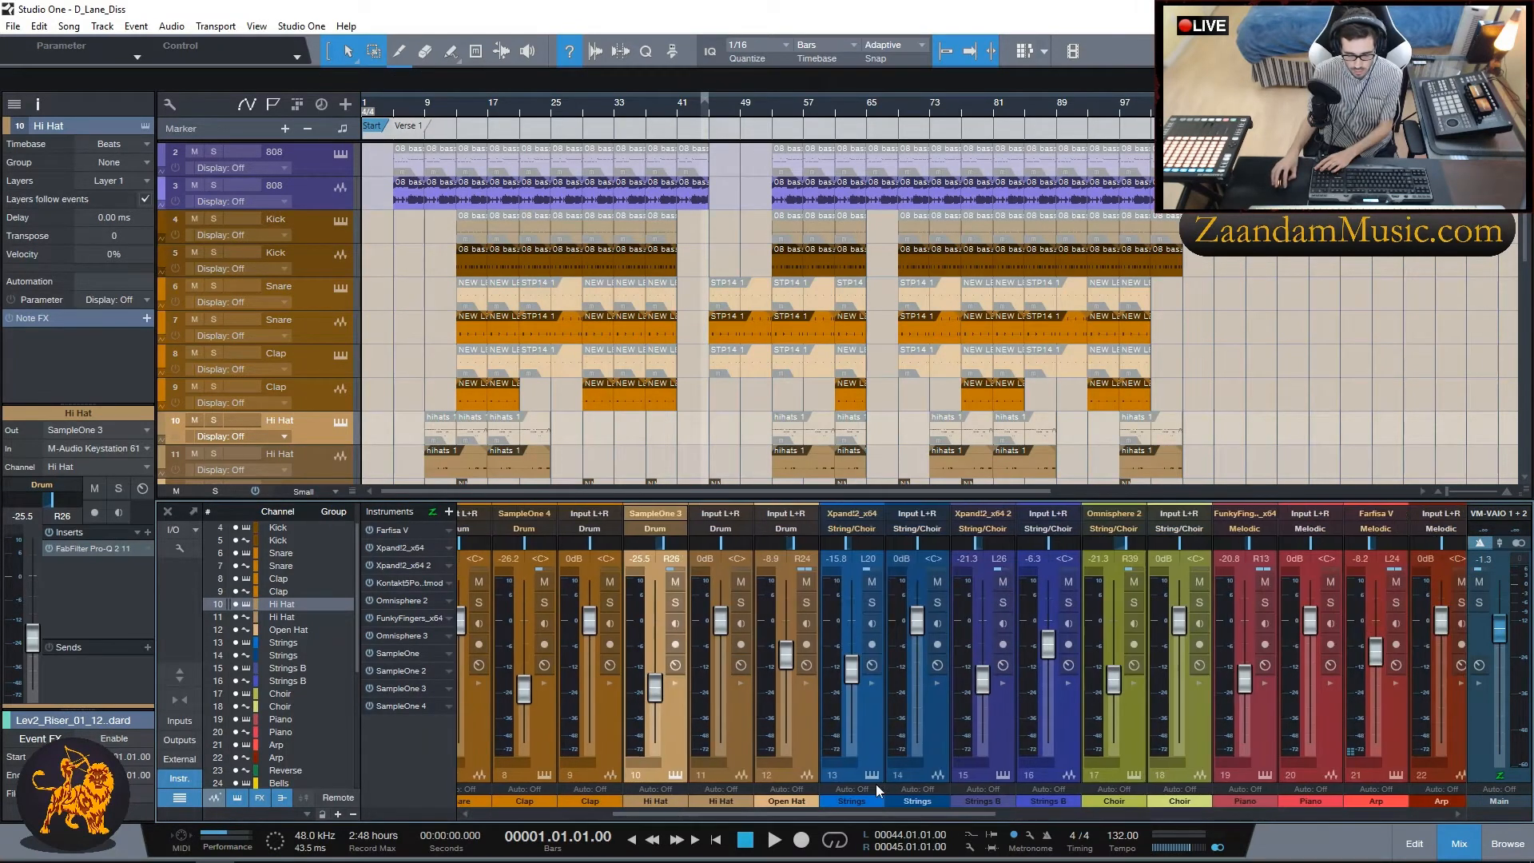
click(805, 684)
double_click(855, 529)
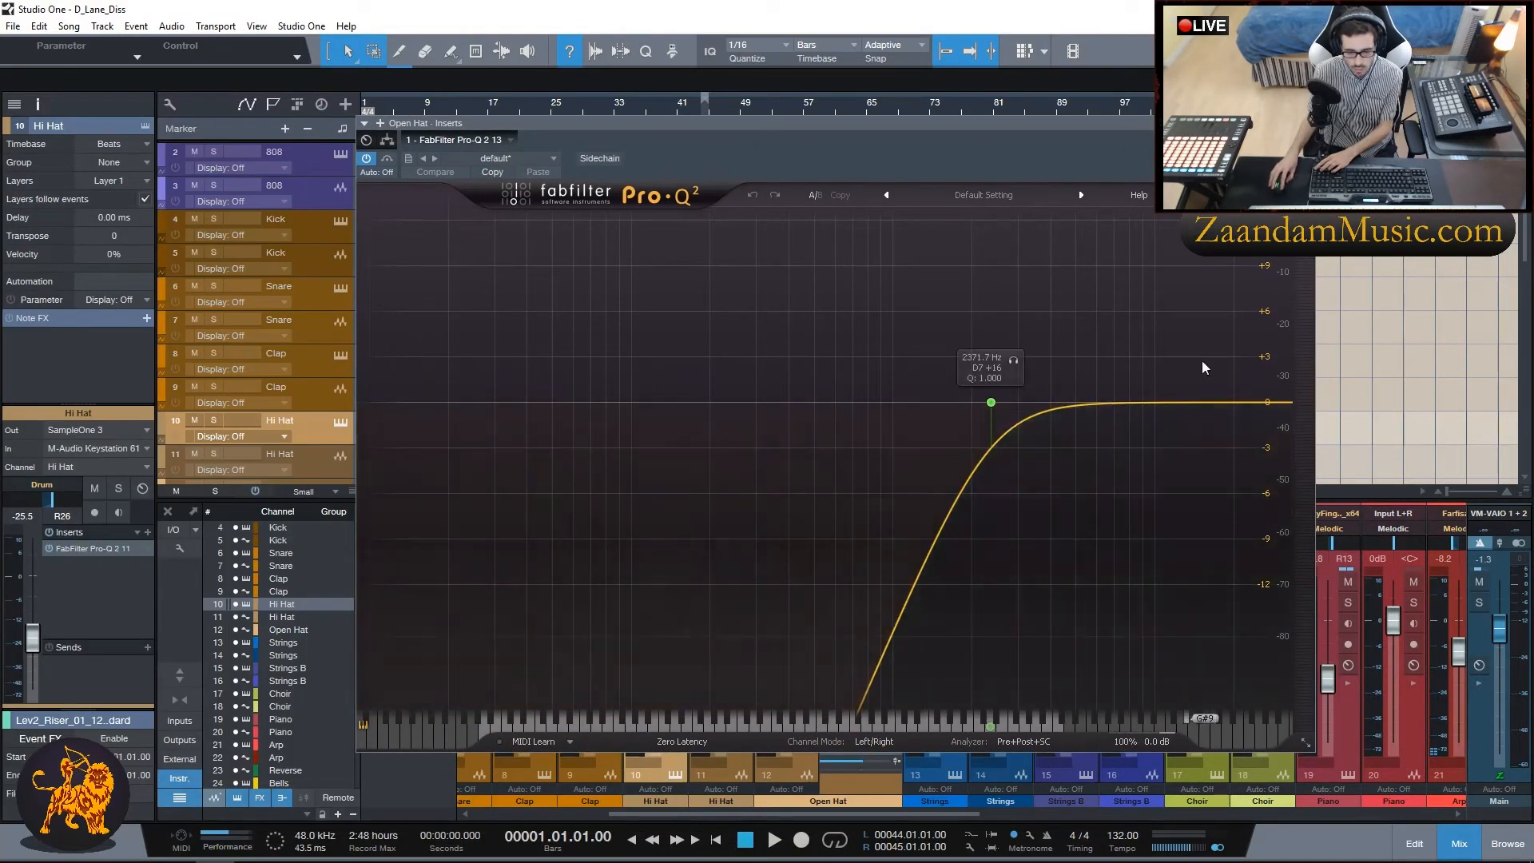
click(1306, 123)
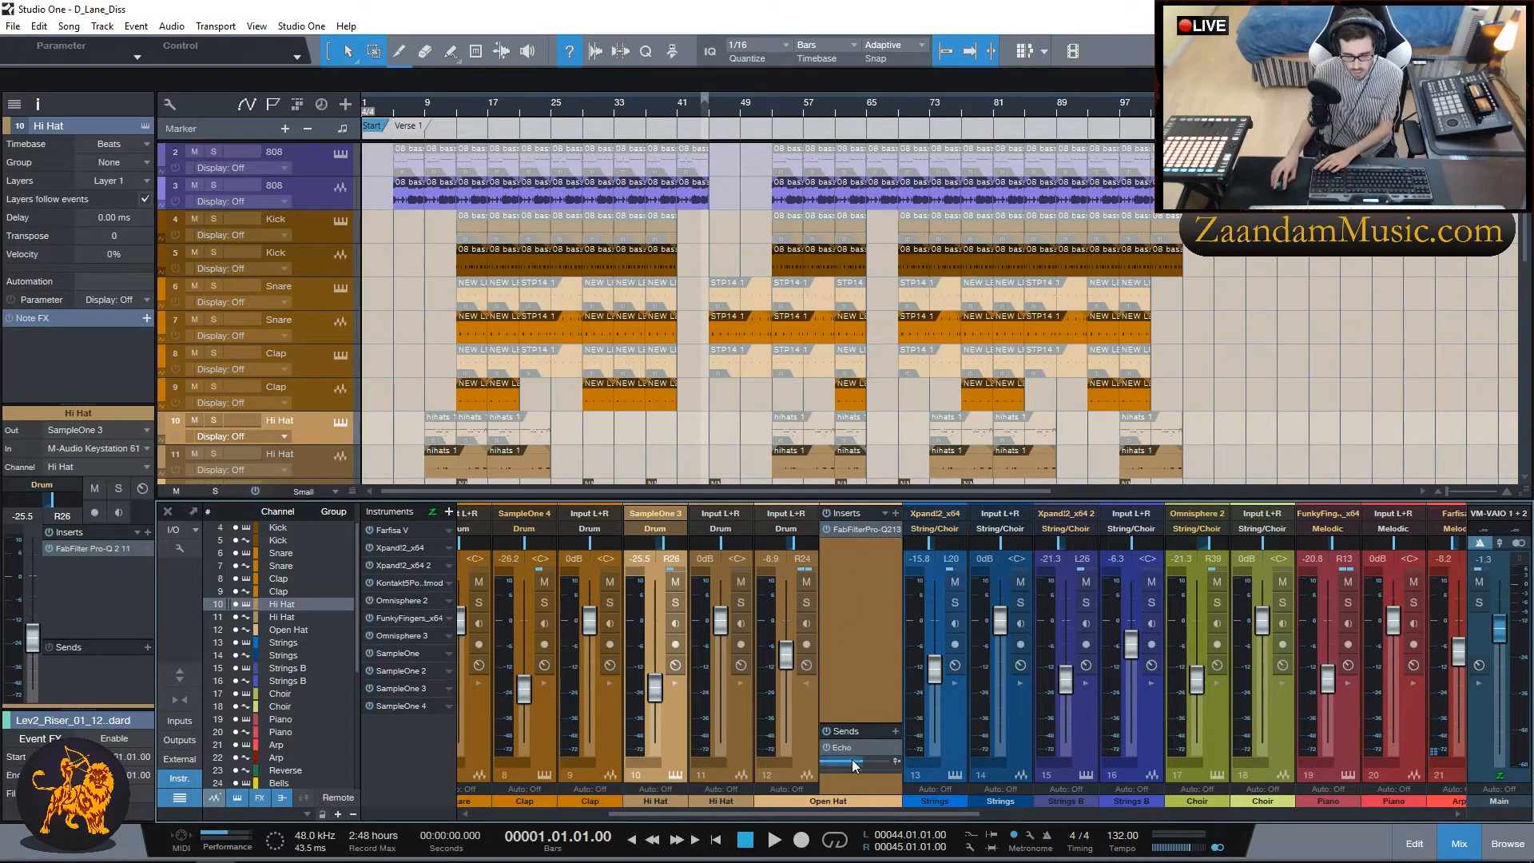
click(805, 684)
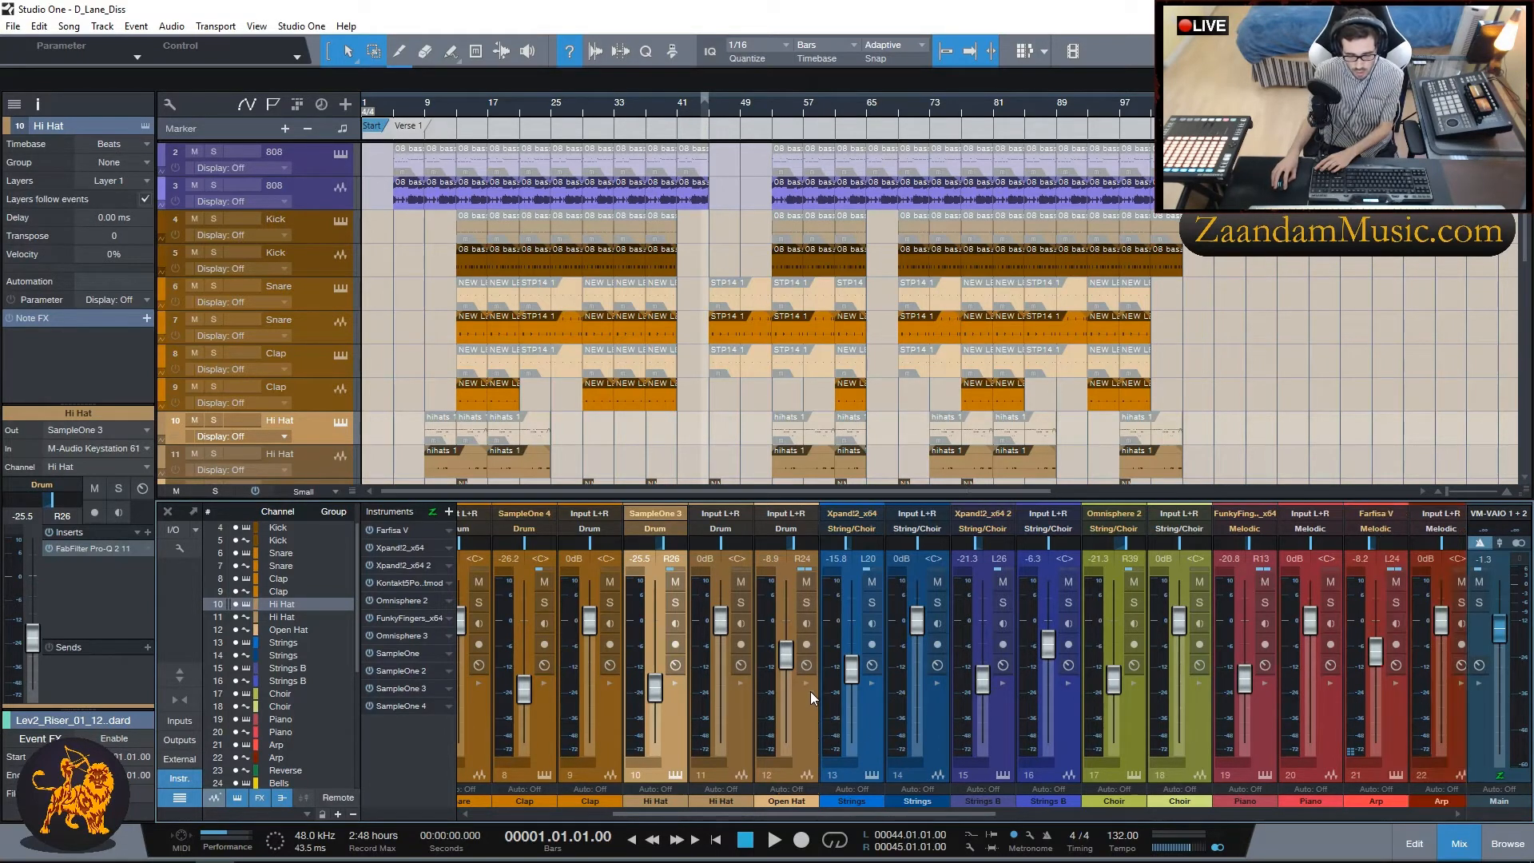
Step: Inspect the FabFilter Pro-Q 2 and Ozone 8 Imager settings on the first Strings channel
click(872, 726)
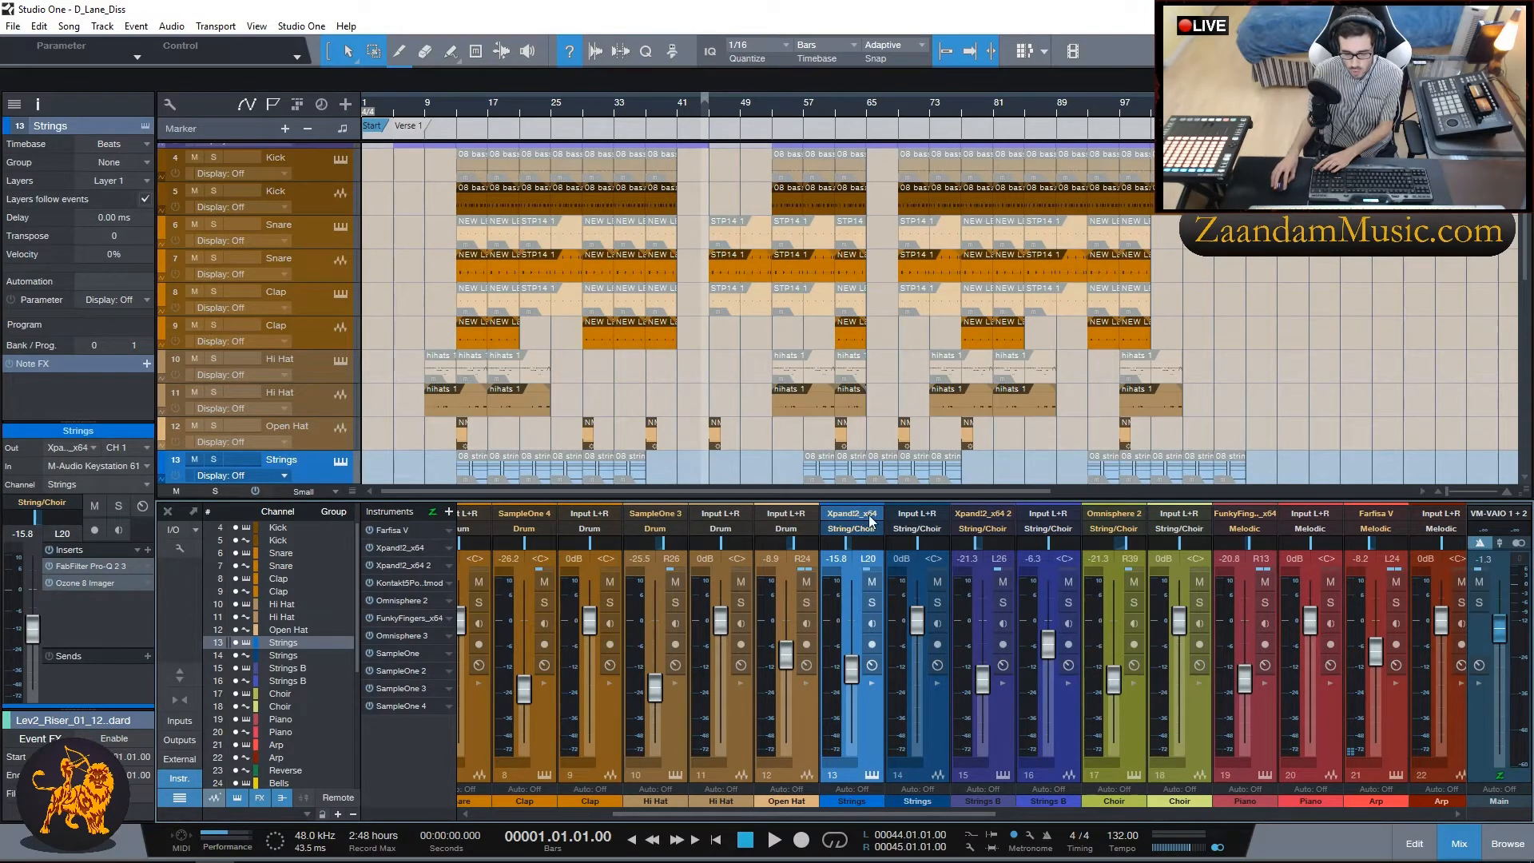
click(872, 682)
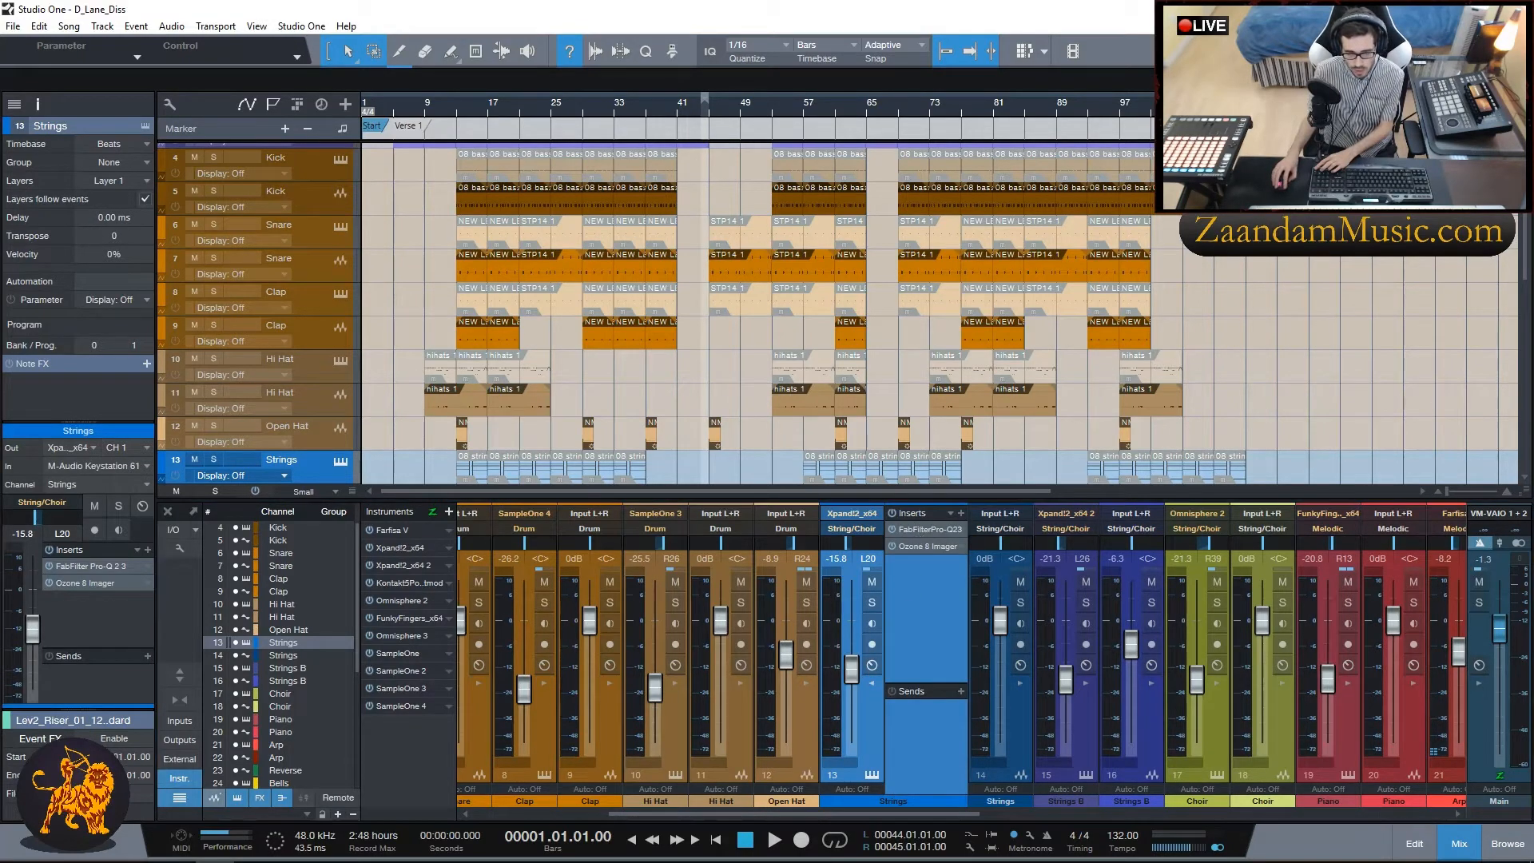
double_click(929, 530)
drag(693, 213, 743, 119)
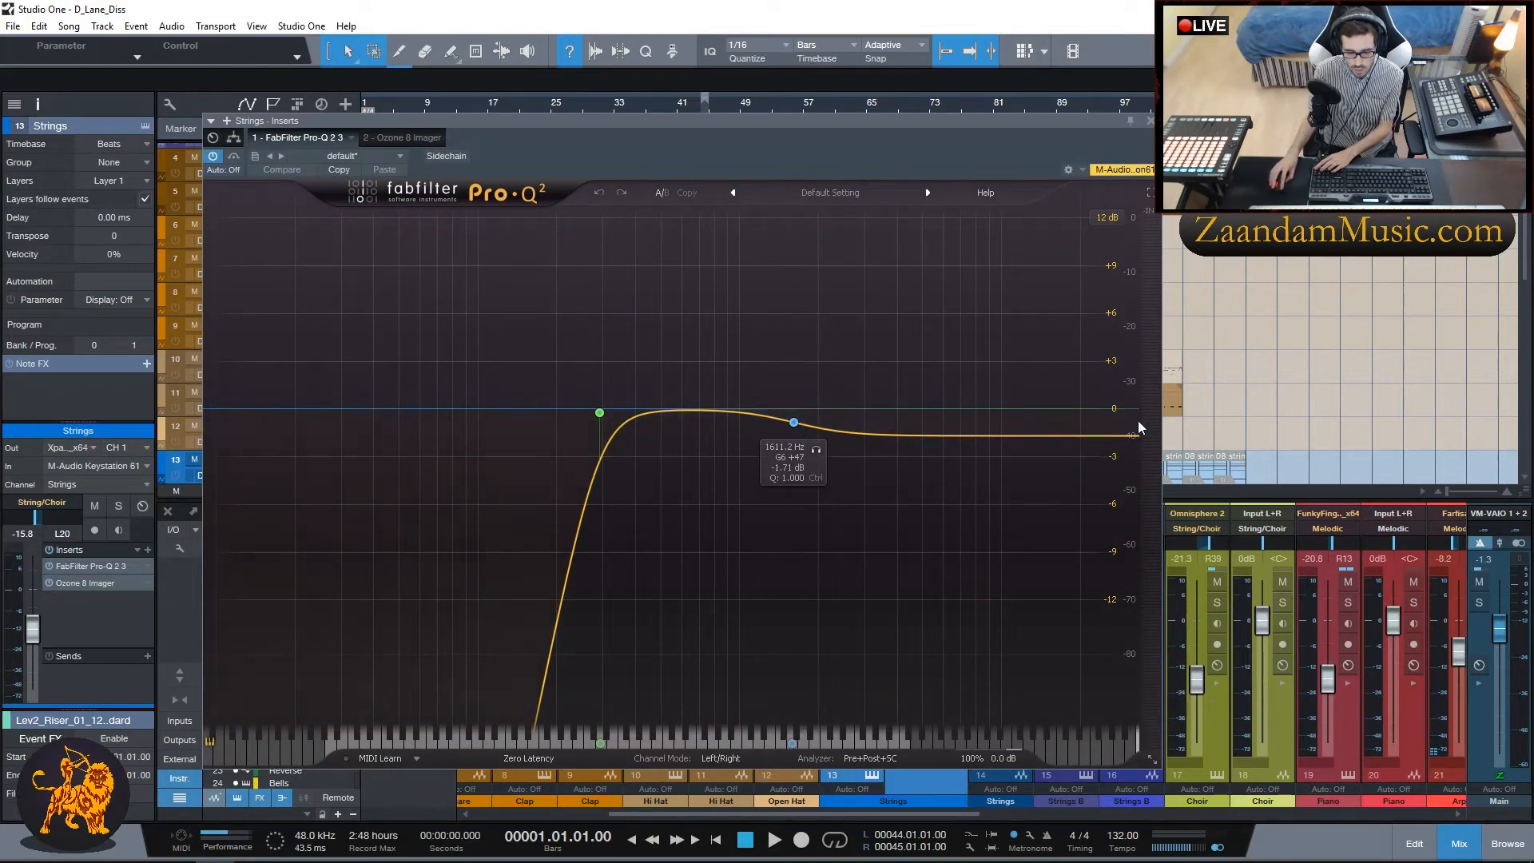
click(1150, 121)
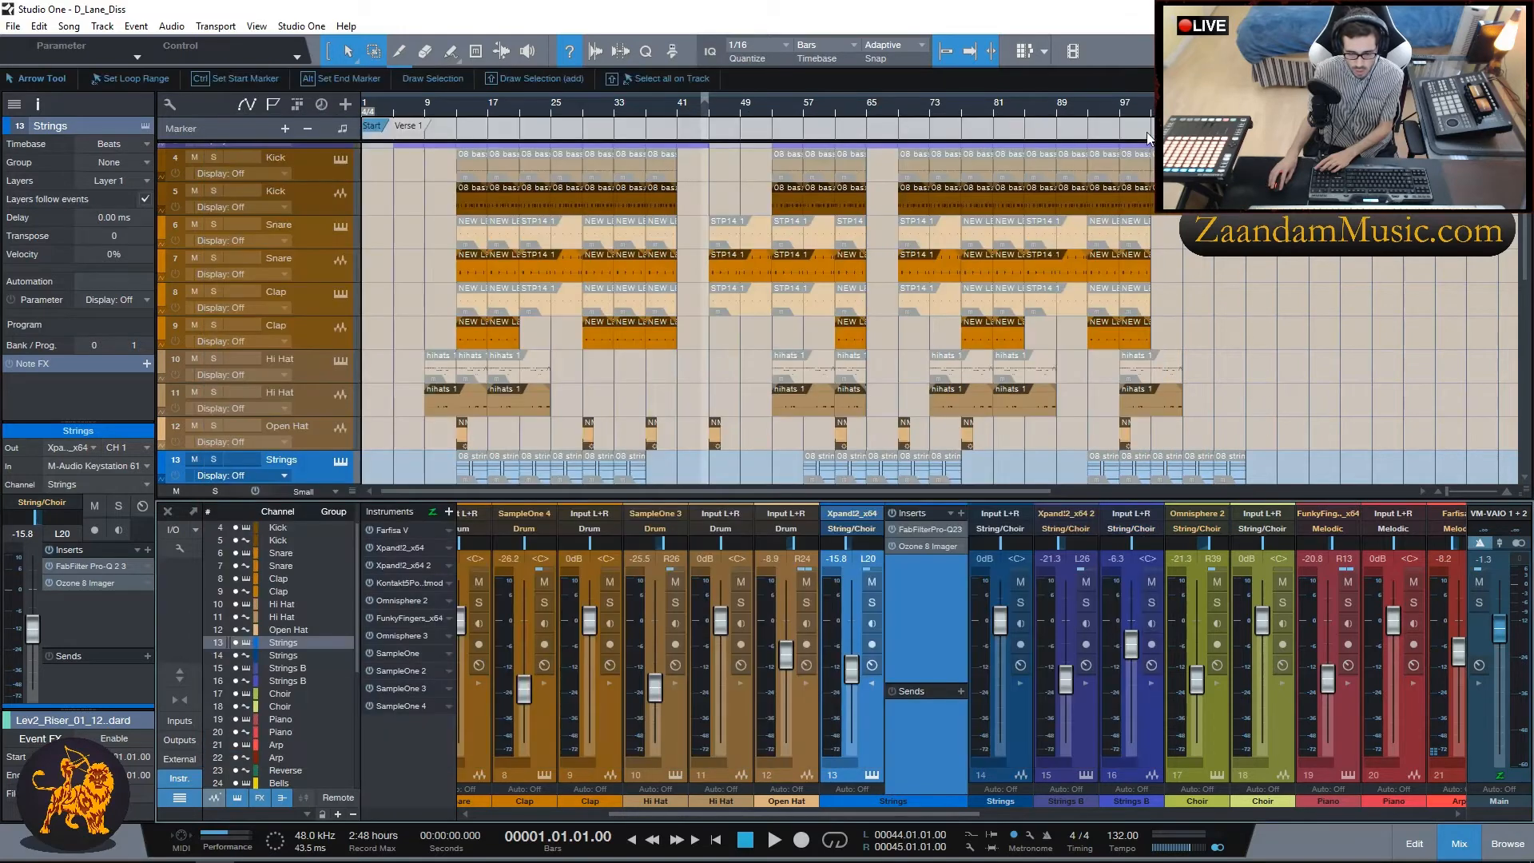
click(922, 547)
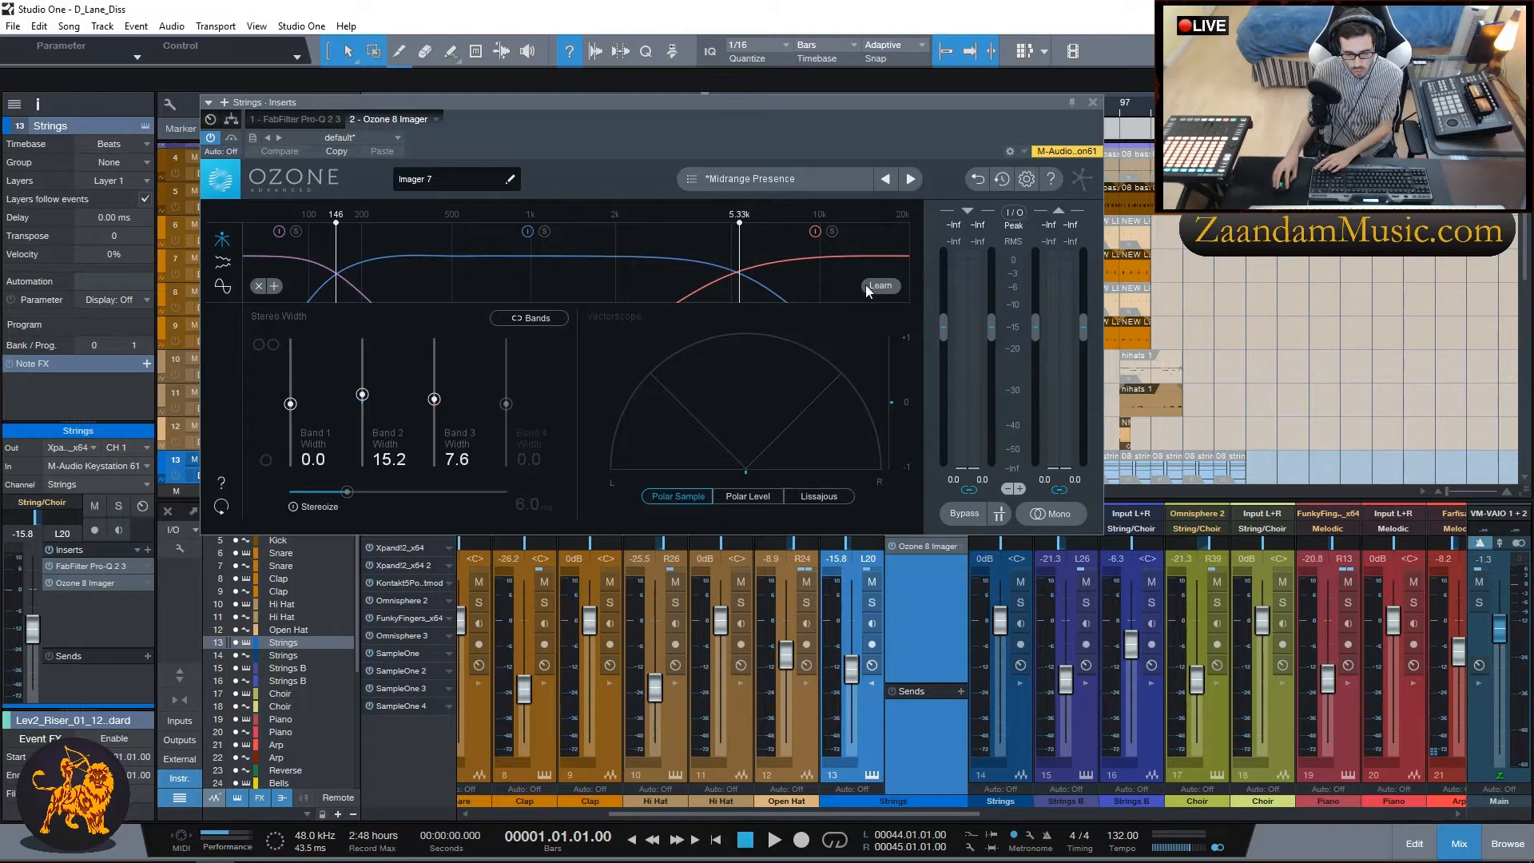
click(1092, 102)
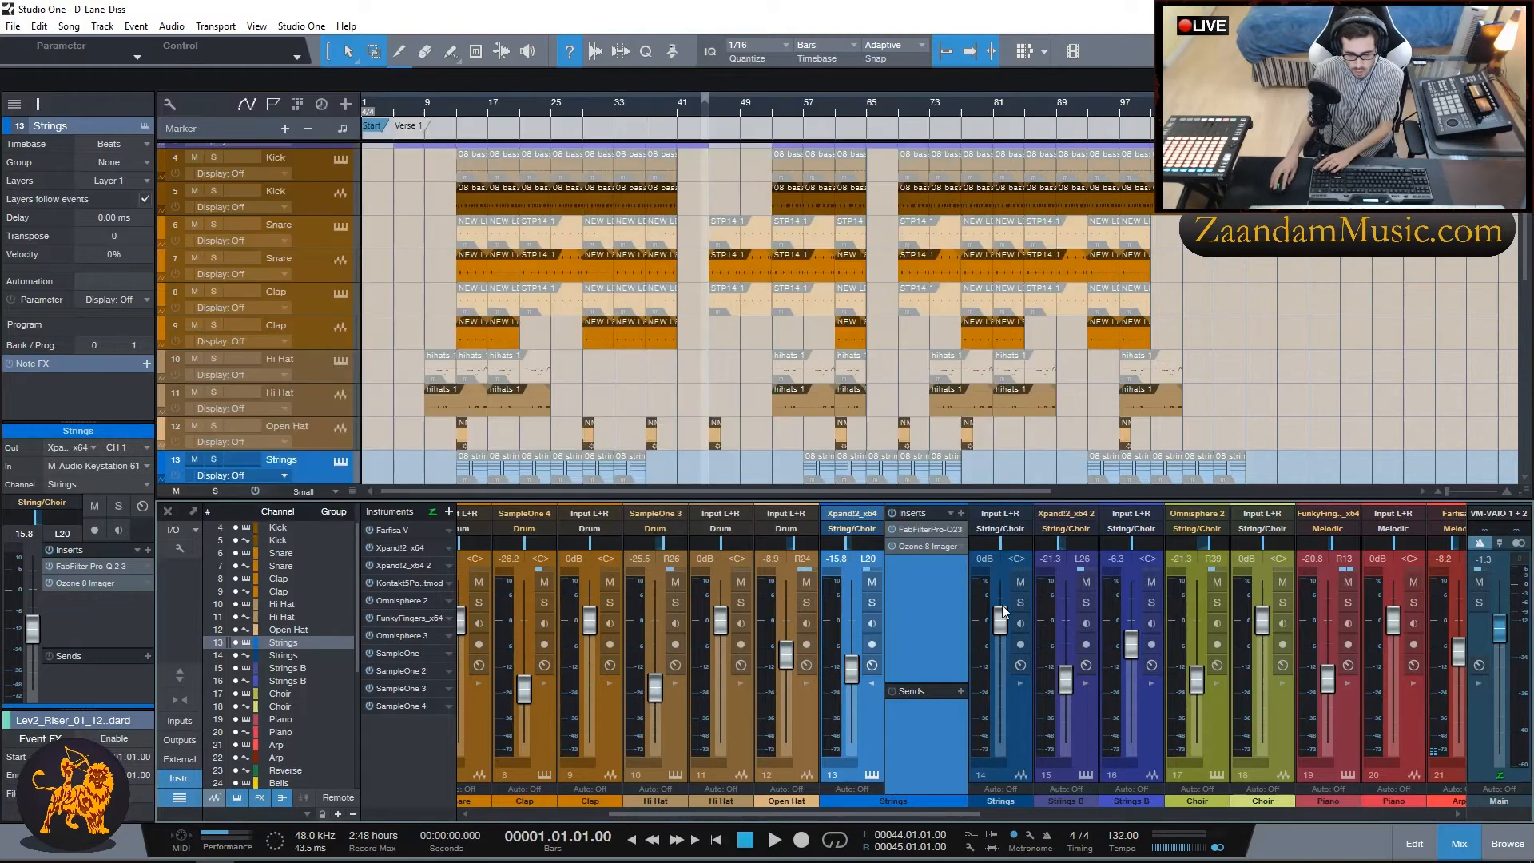
click(874, 682)
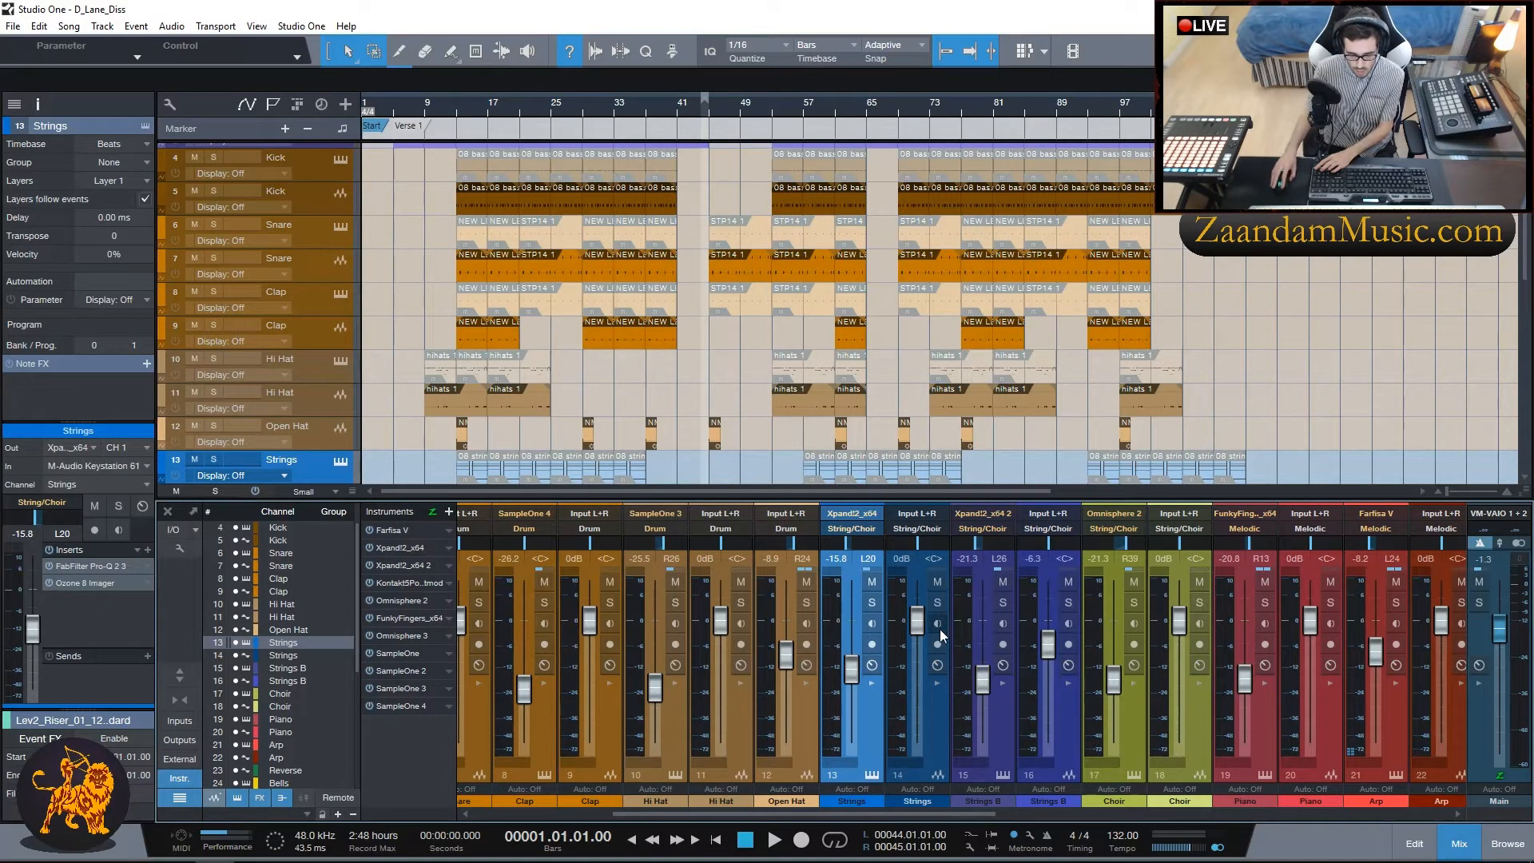
Step: Inspect the first Strings B channel's FabFilter Pro-Q 2 curve and Ozone 8 Imager stereo widths
click(1003, 684)
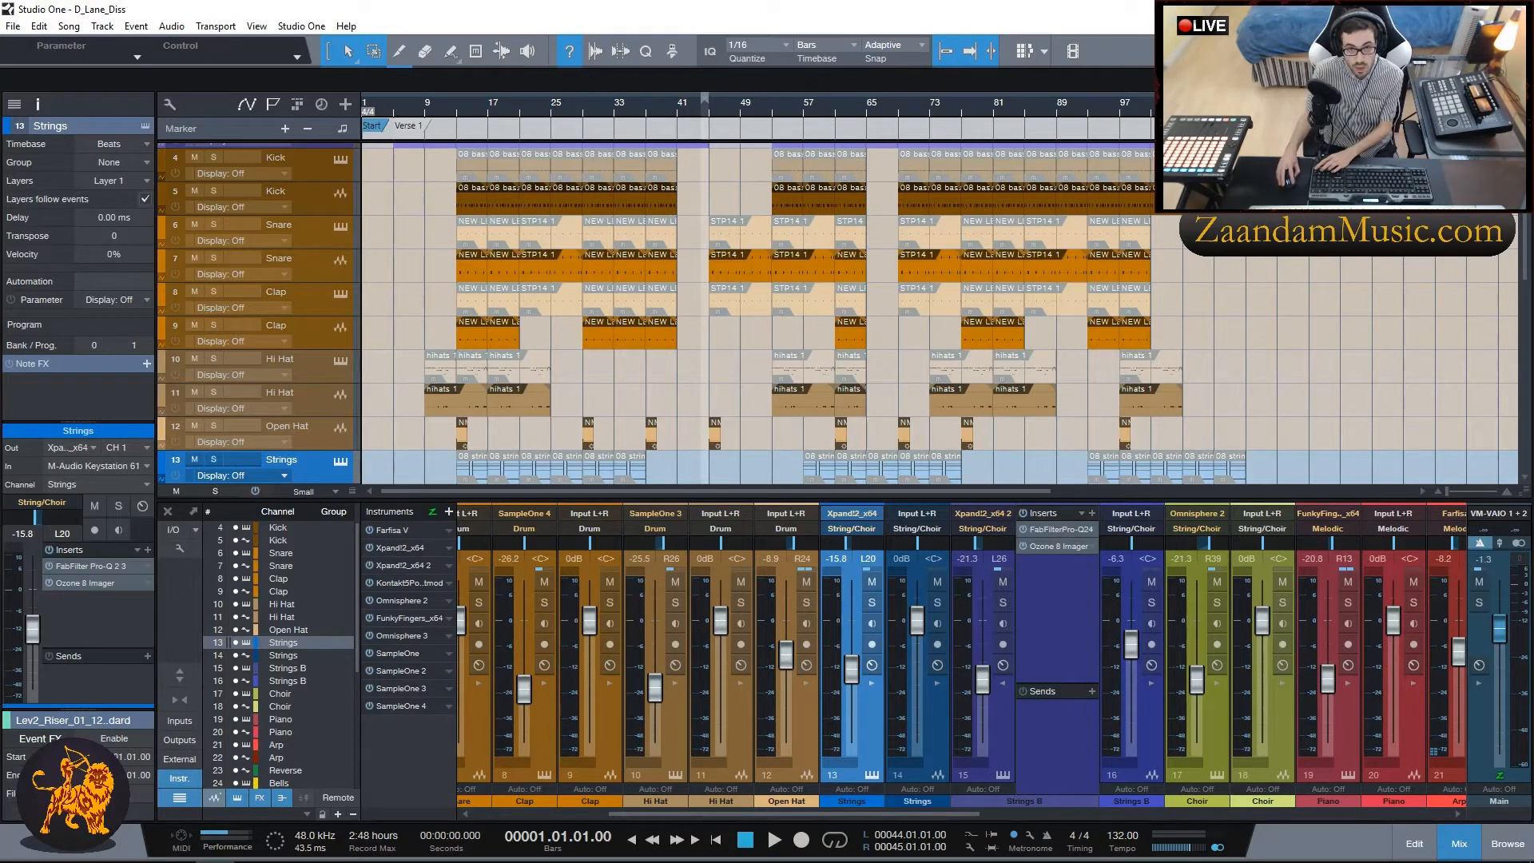
drag(0, 147, 796, 97)
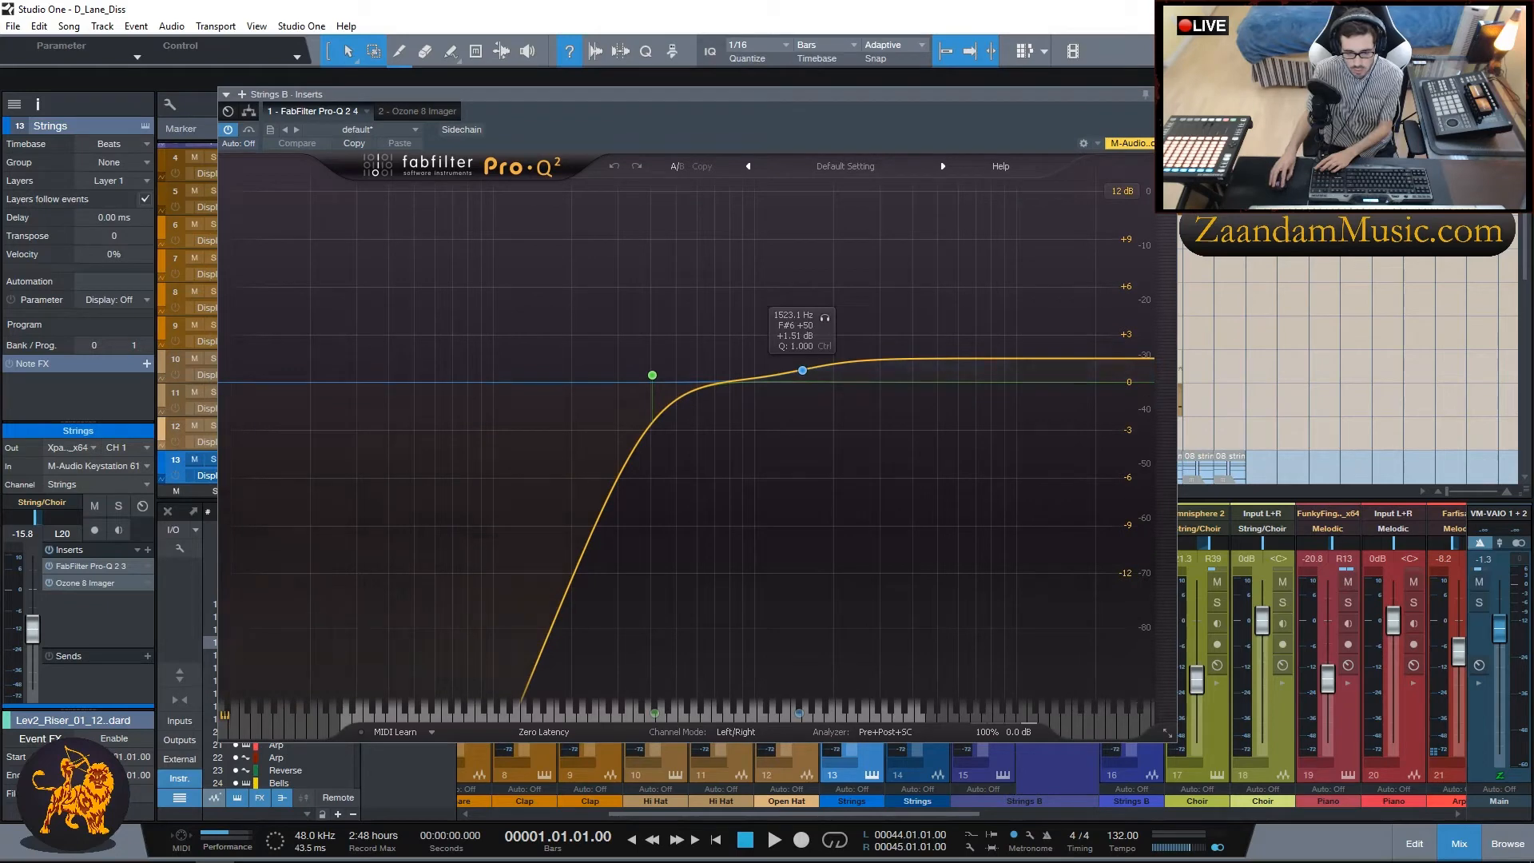
click(1166, 94)
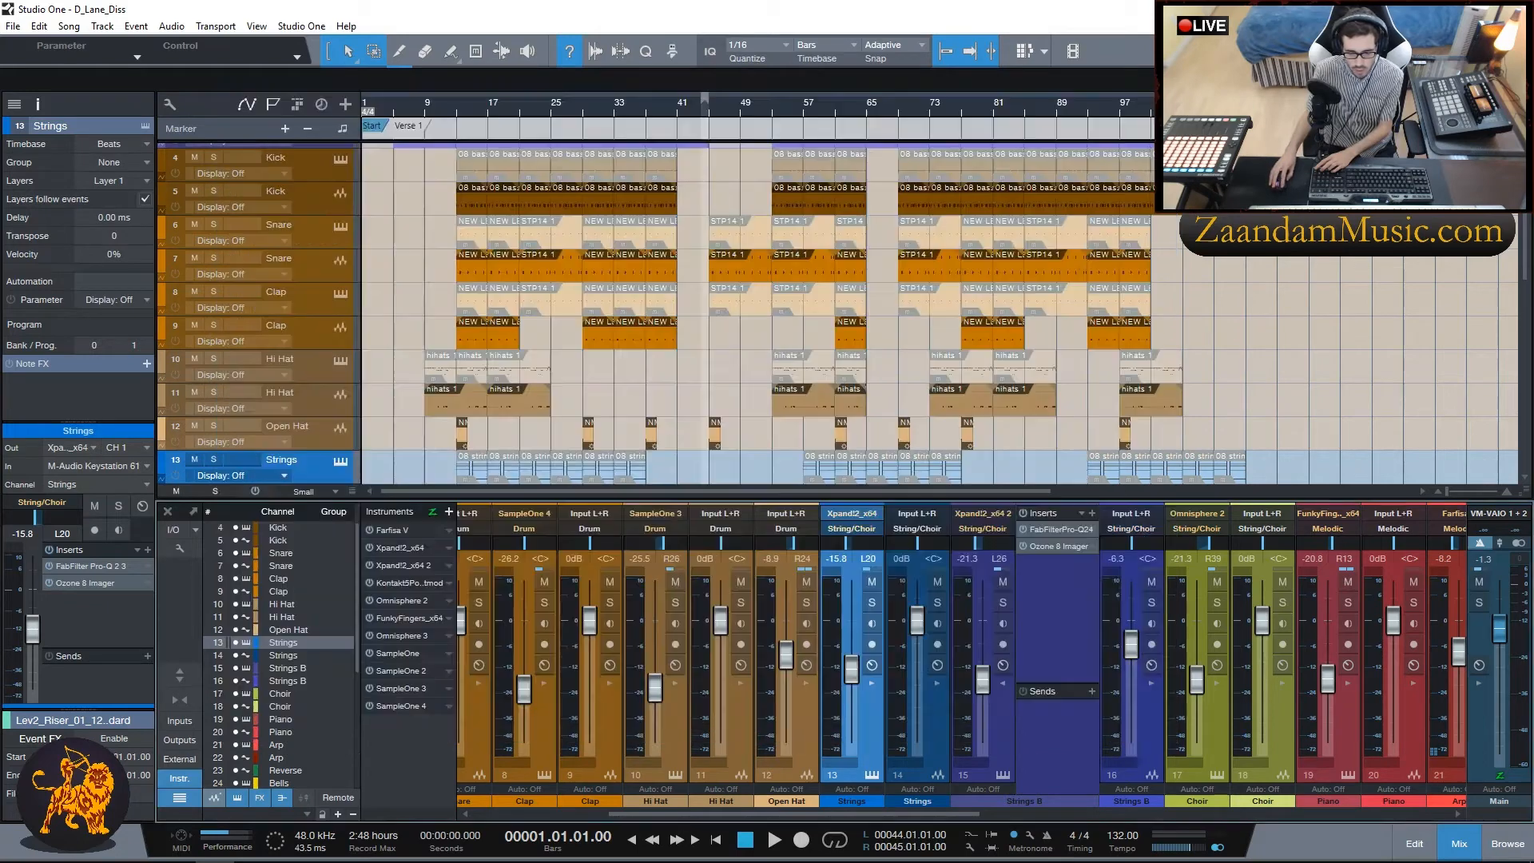
click(1056, 546)
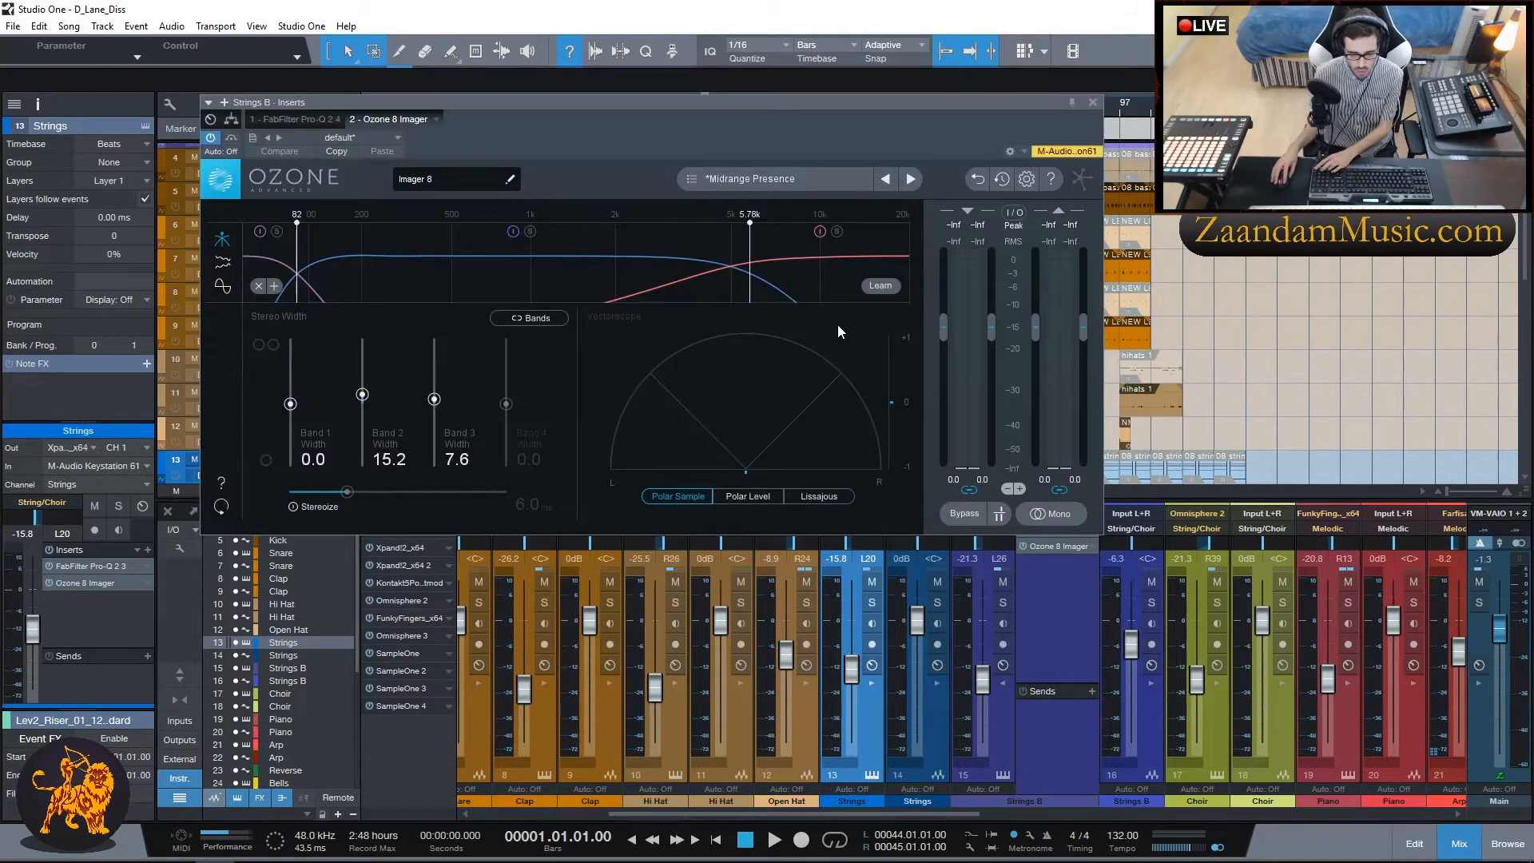
click(1091, 103)
click(1003, 684)
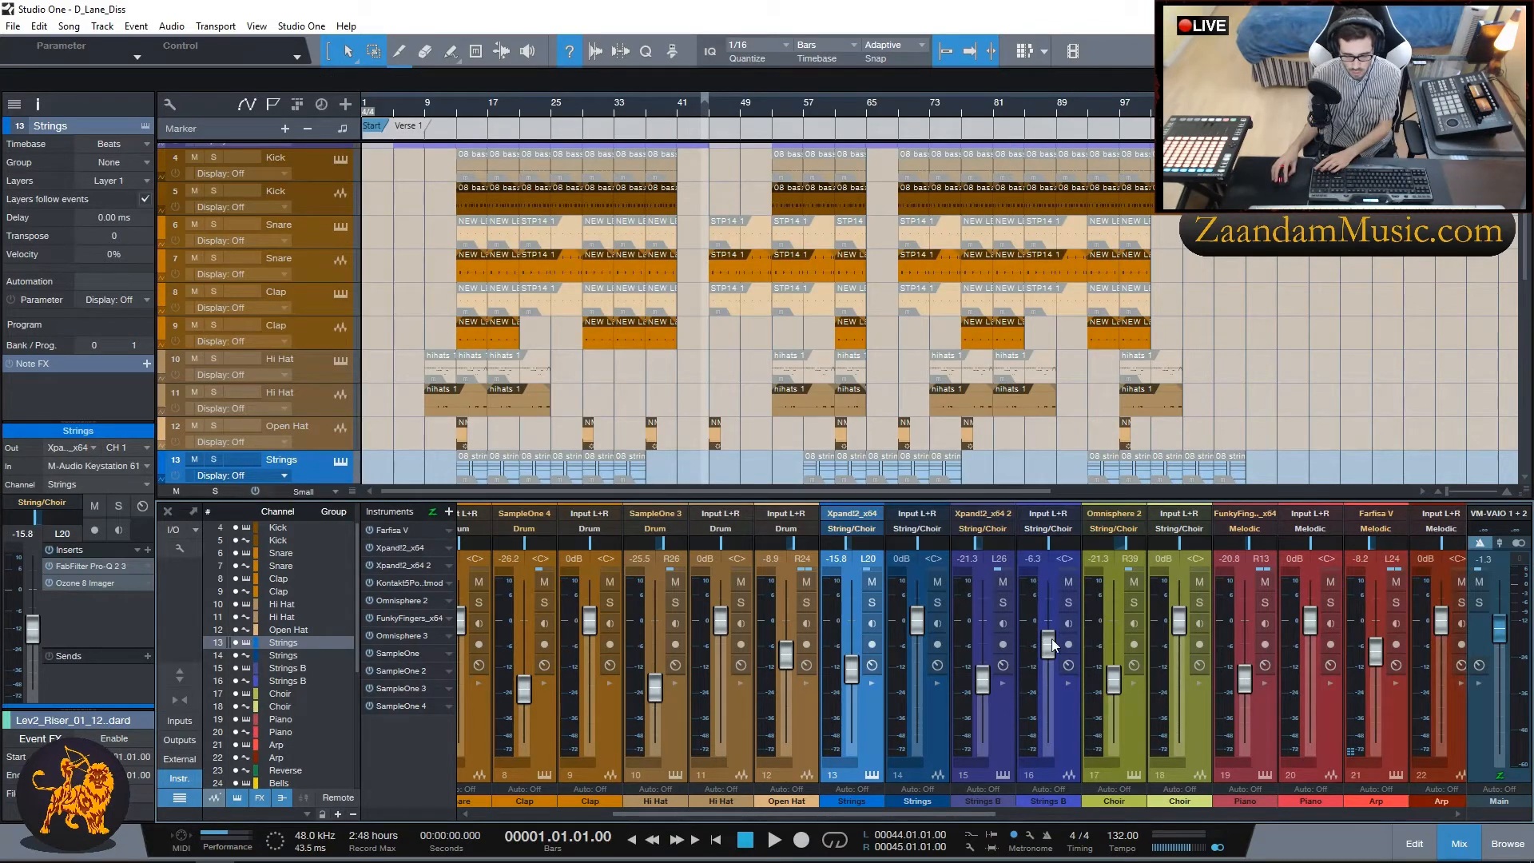
Step: Inspect the first Choir channel's FabFilter Pro-Q 2 curve and its Ozone 8 Imager stereo widths
click(1110, 737)
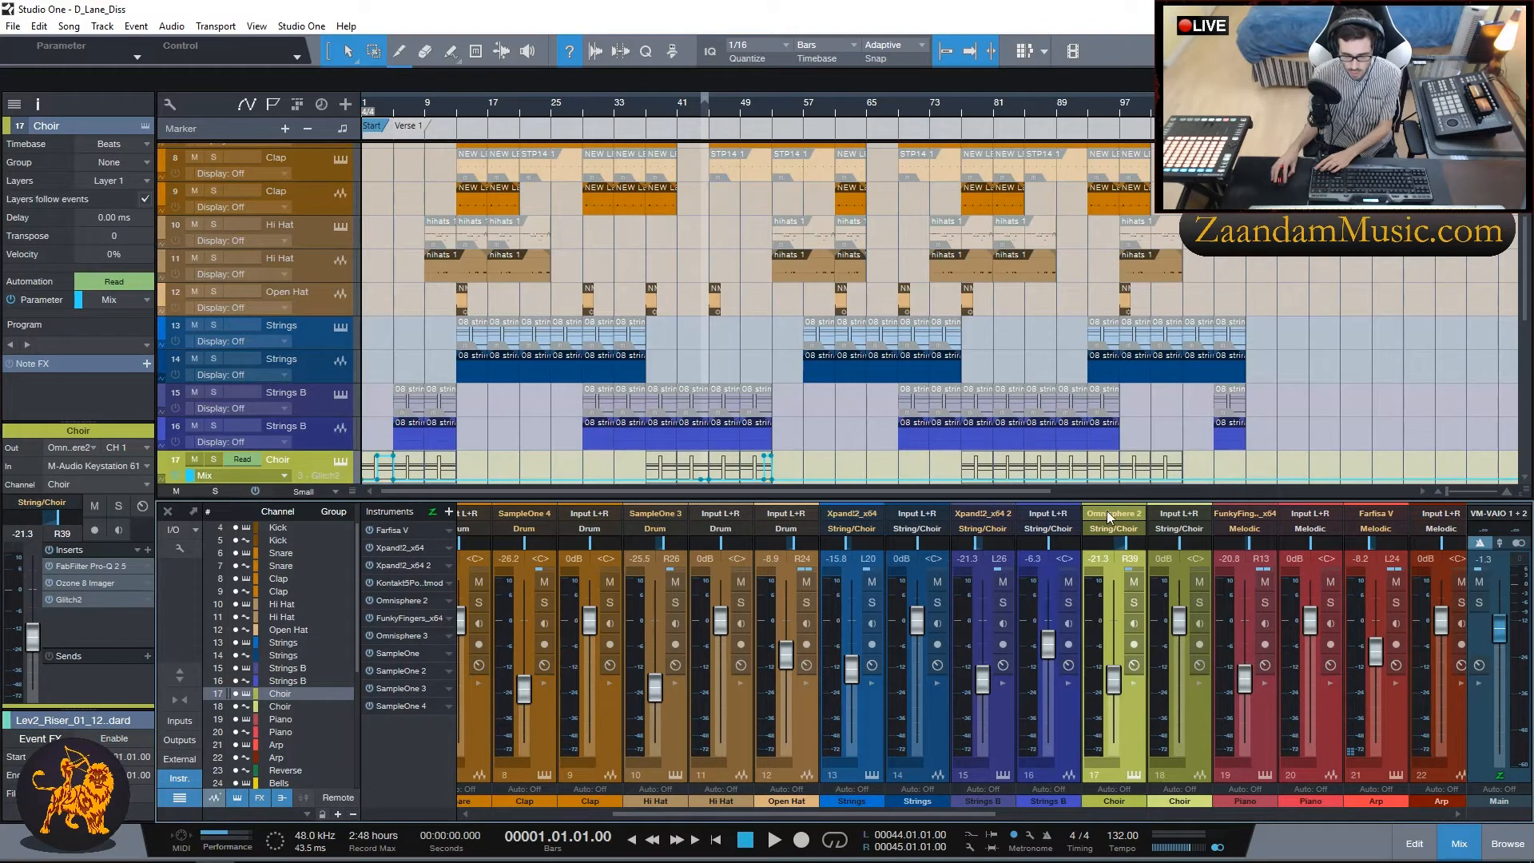
click(1133, 682)
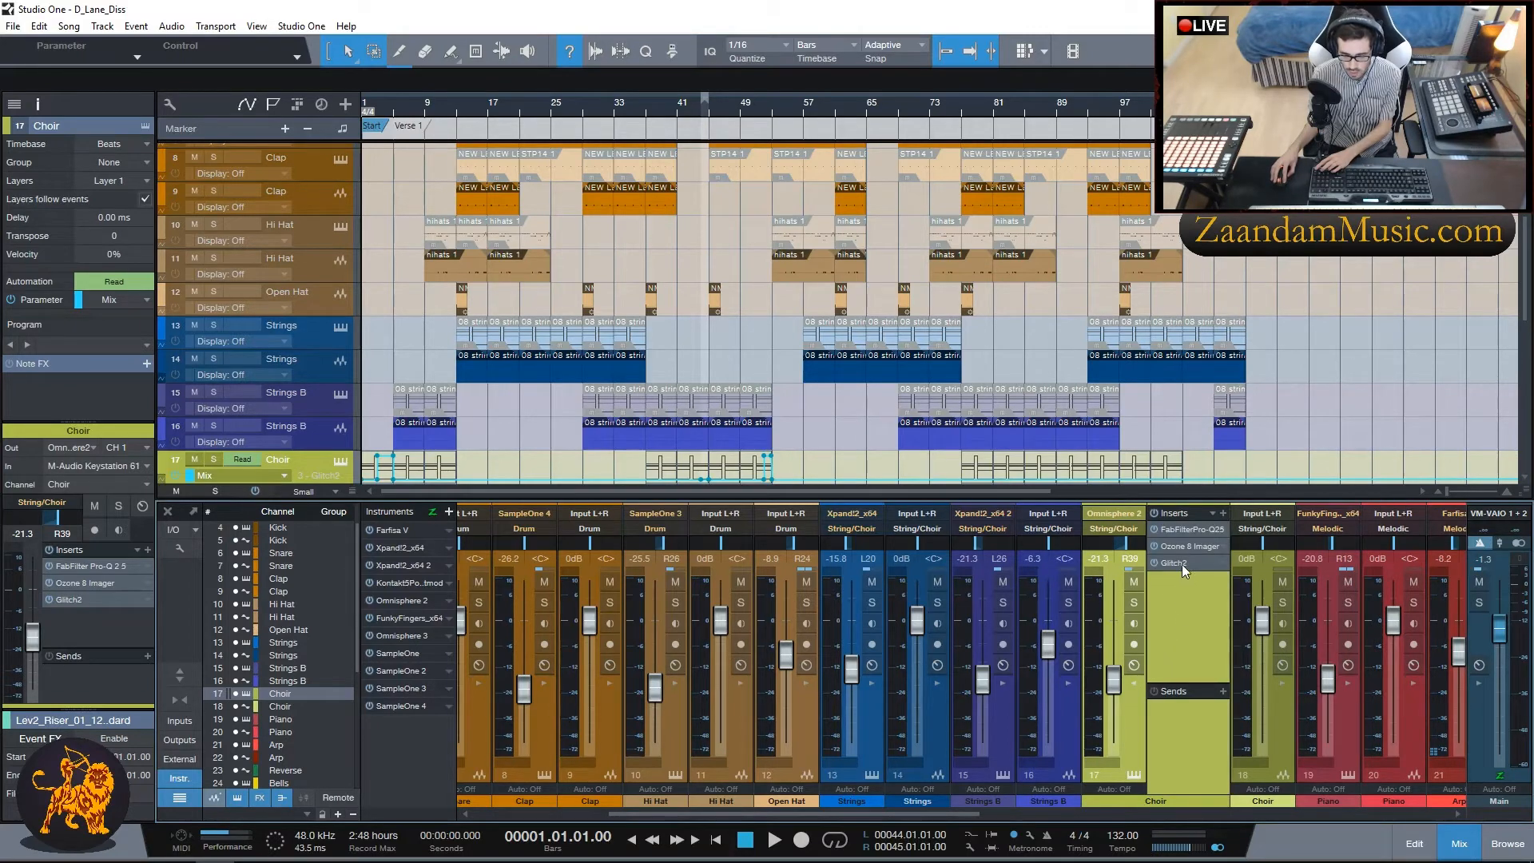
click(1180, 533)
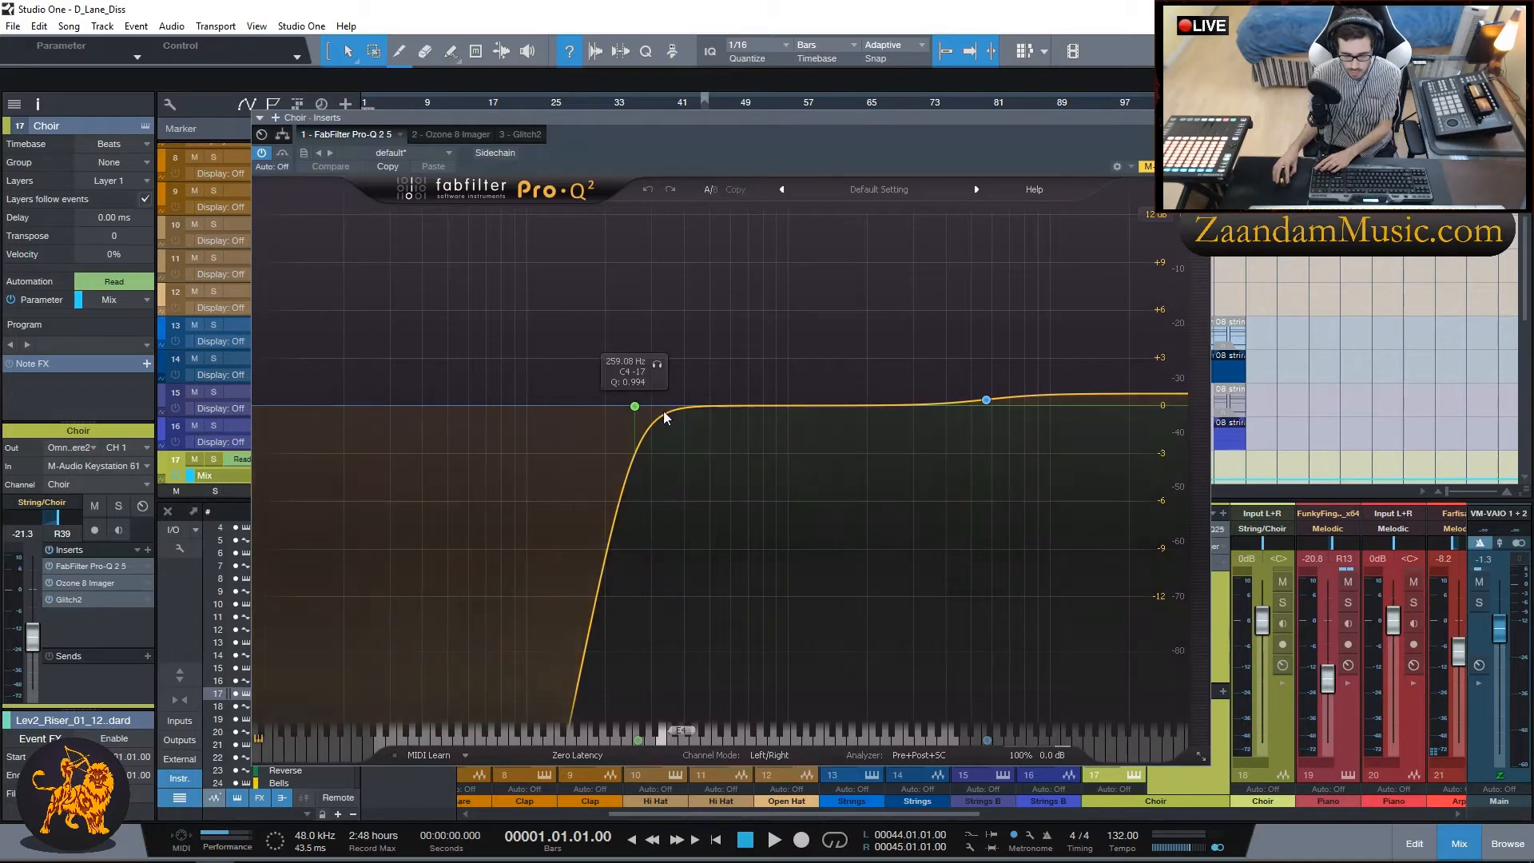
click(1202, 117)
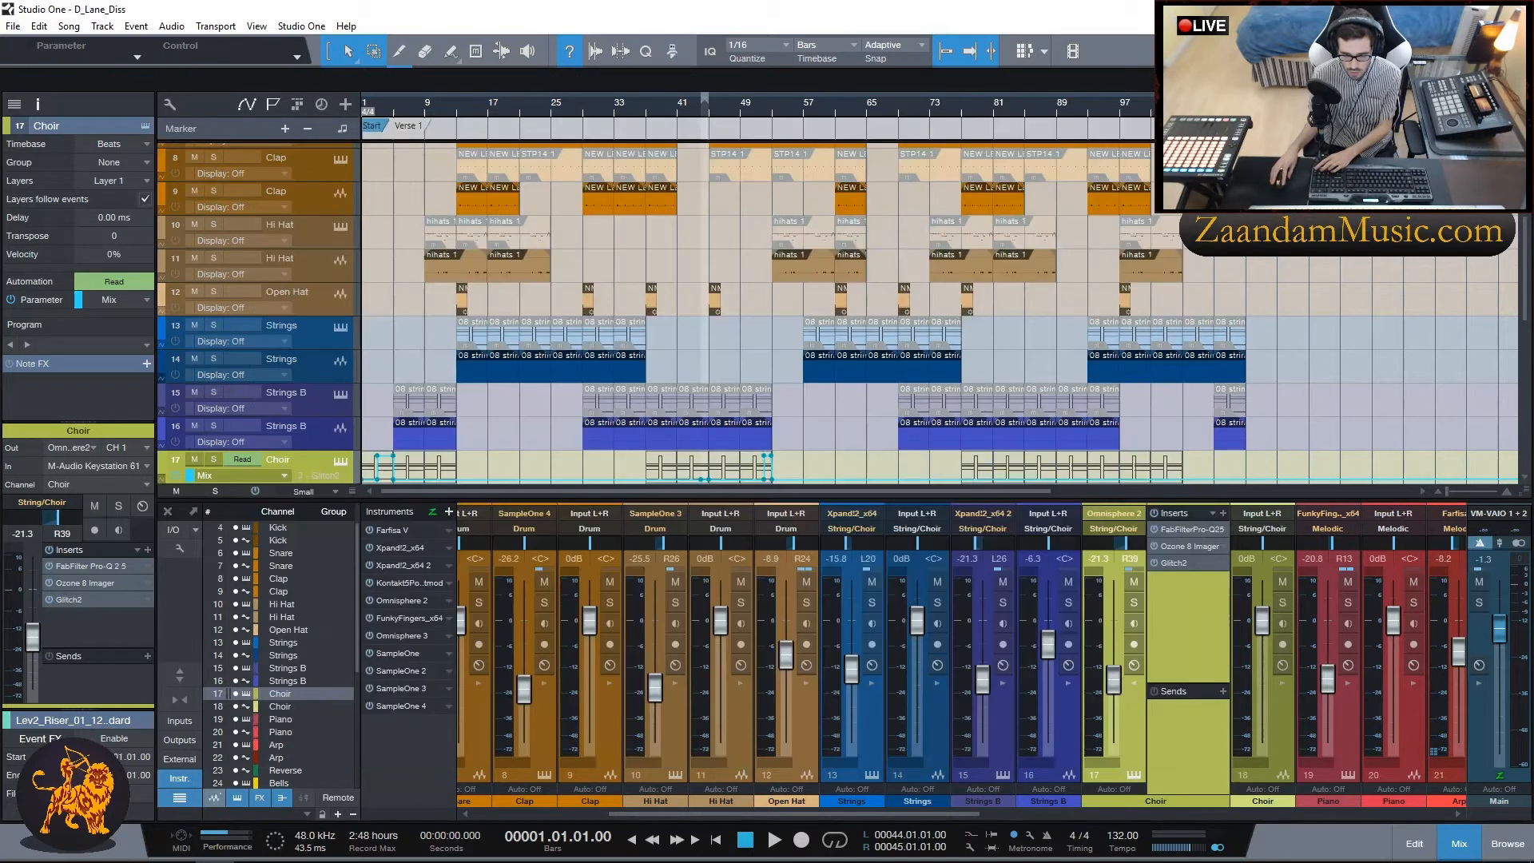
click(1157, 545)
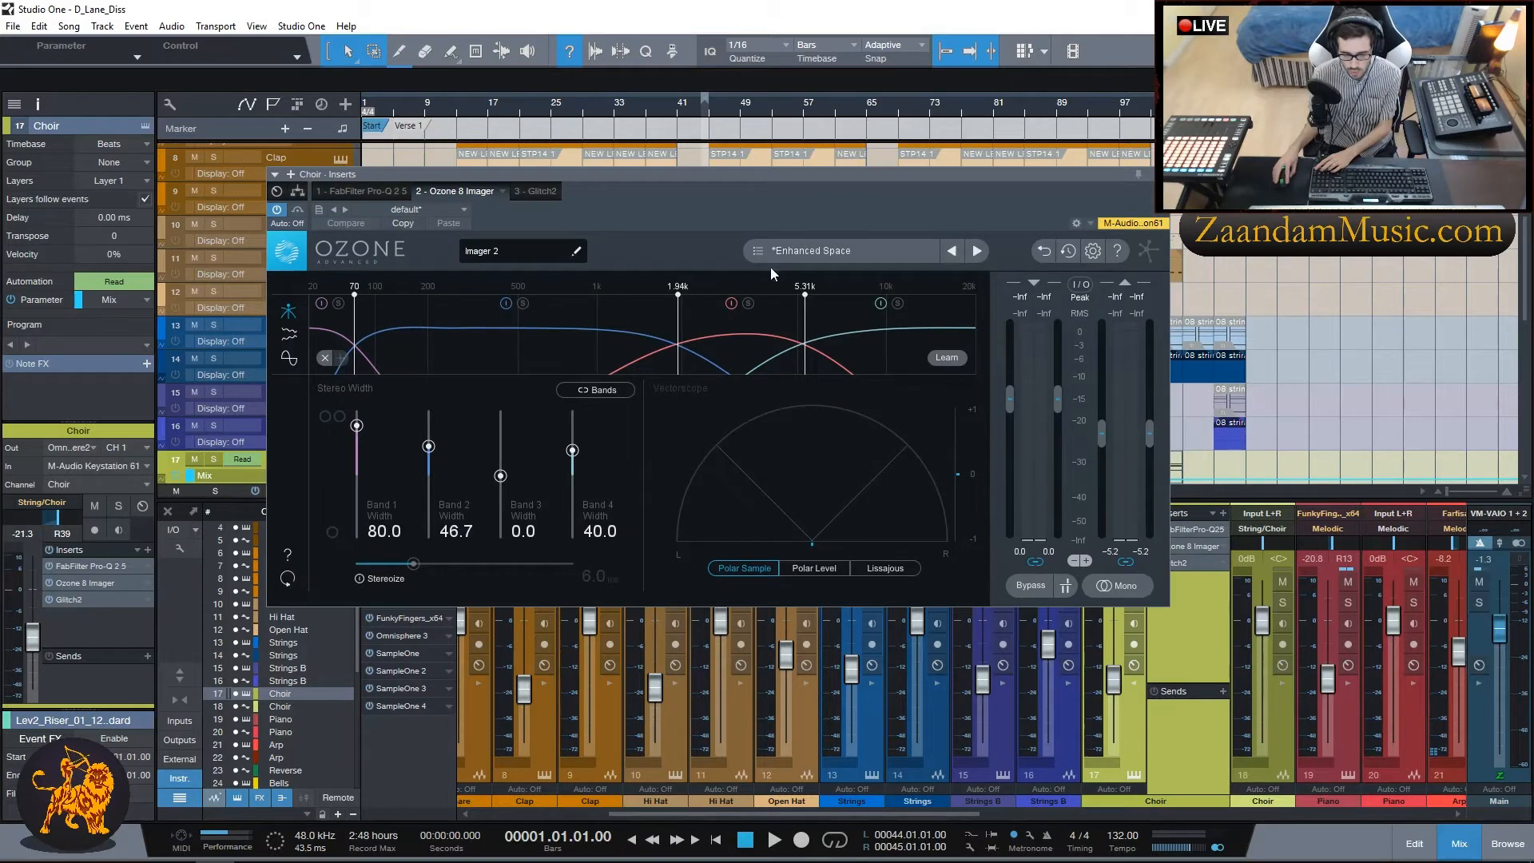
click(1159, 174)
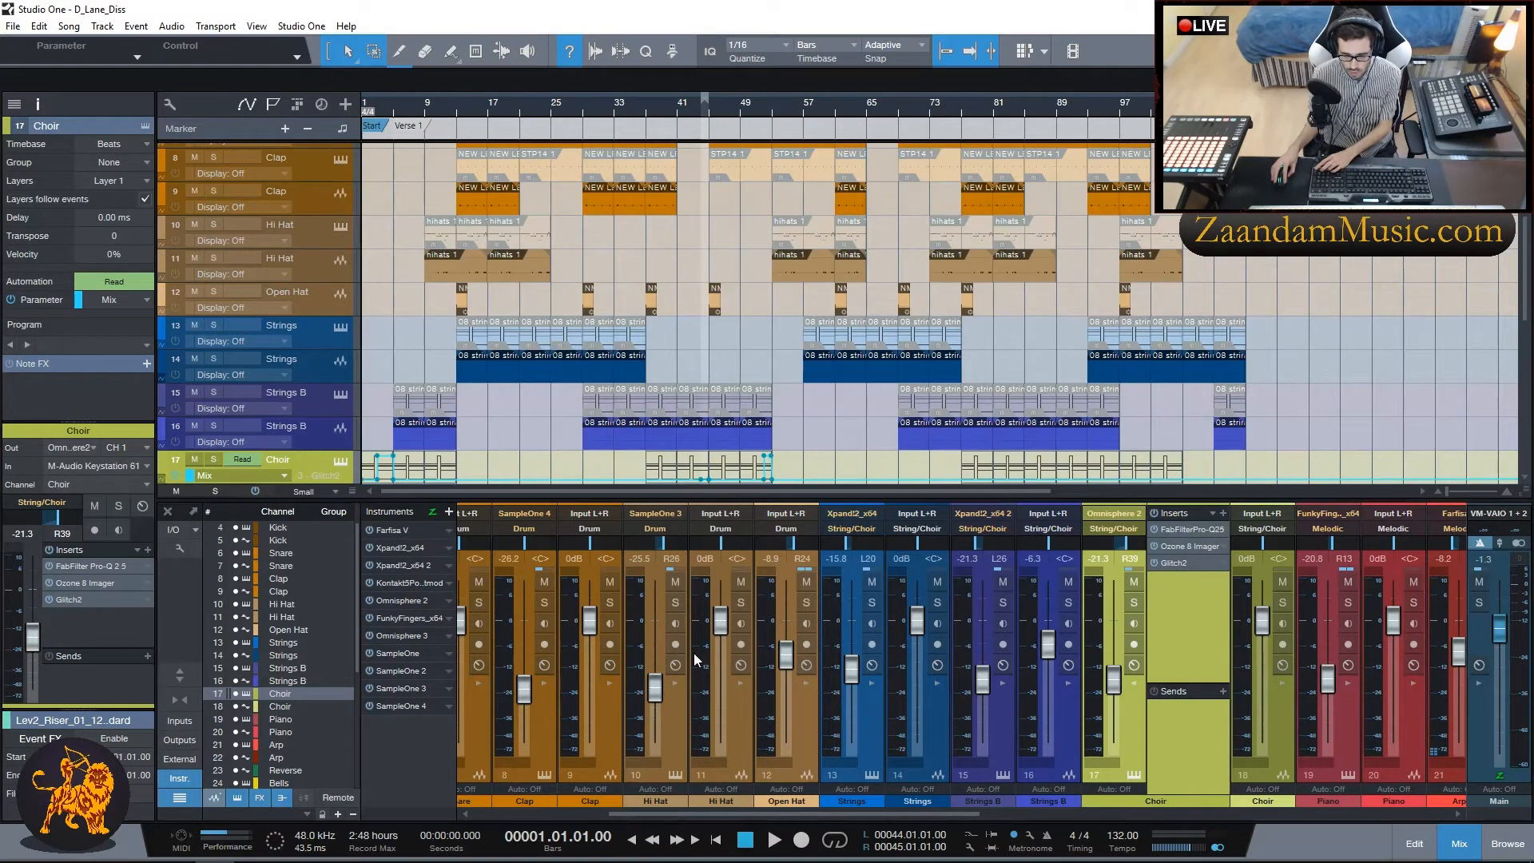
Step: Solo the first Choir channel and play it from the song start to audition its Glitch2 effect, then collapse the channel
drag(0, 242, 735, 204)
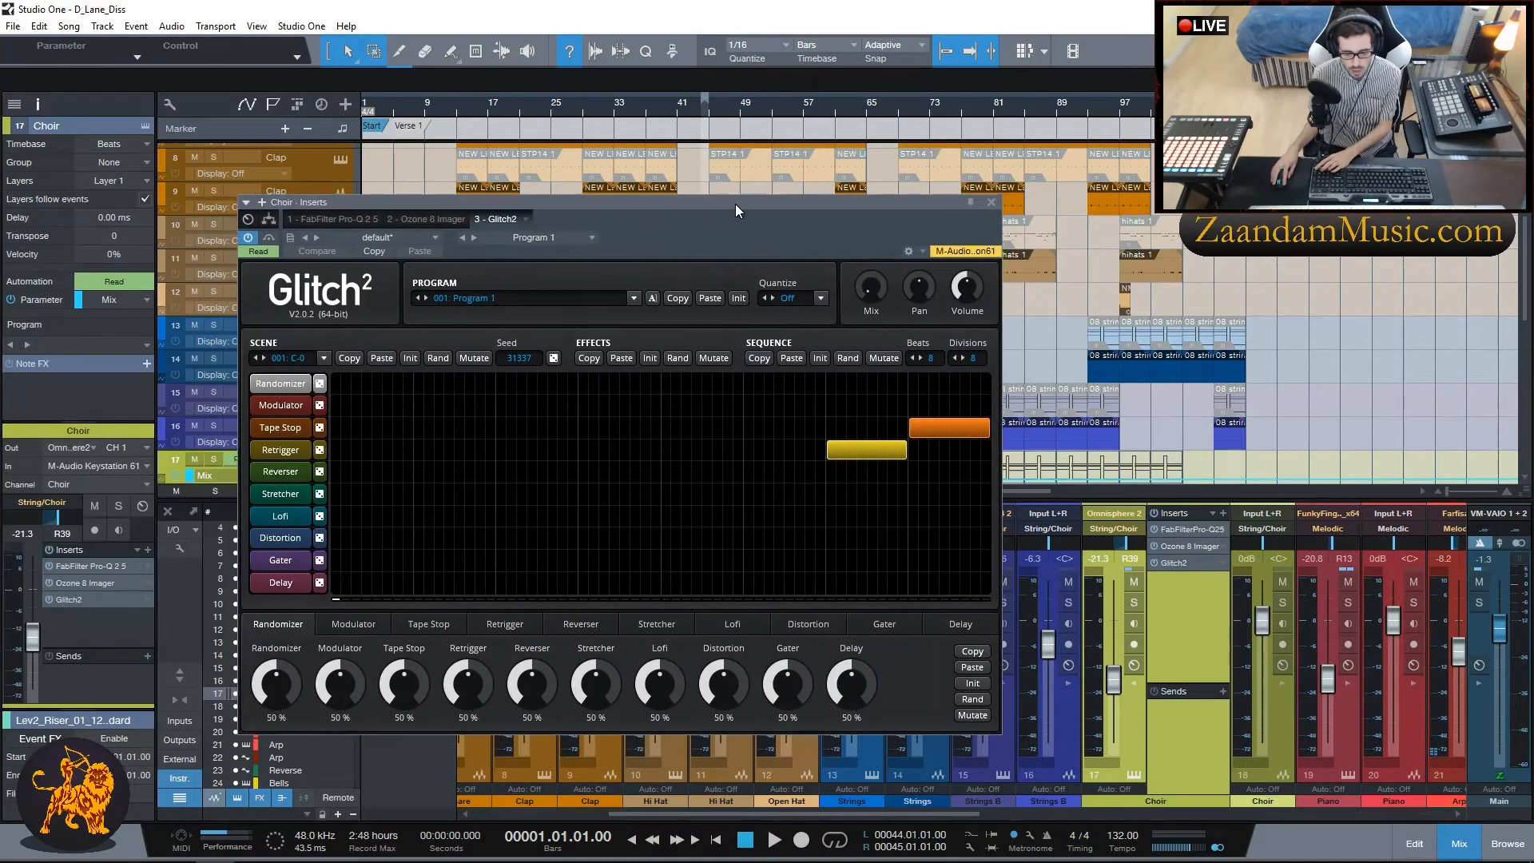
click(1132, 602)
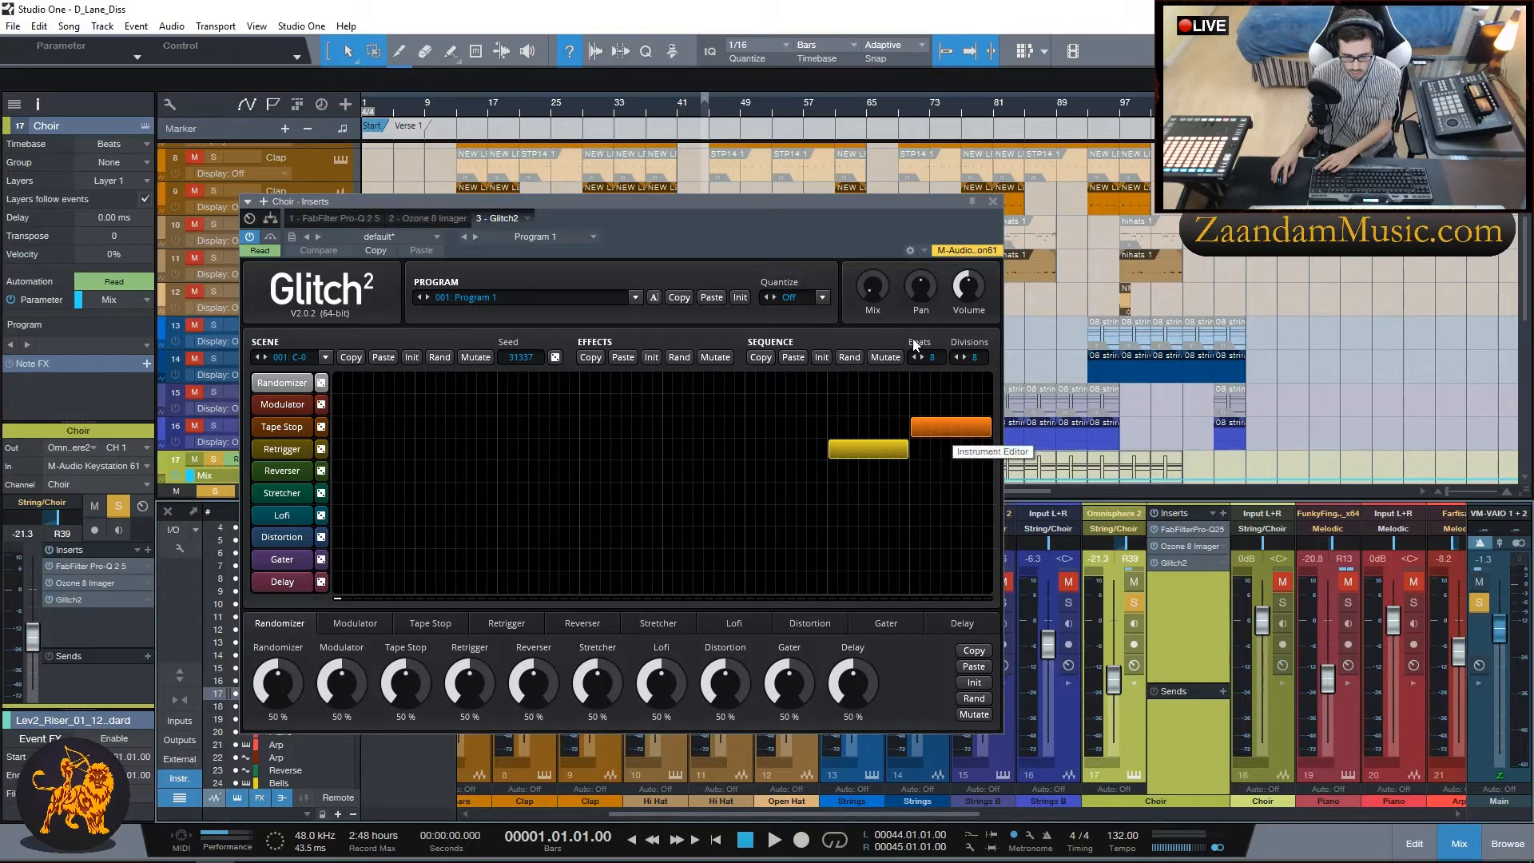
key(space)
drag(803, 238, 1207, 217)
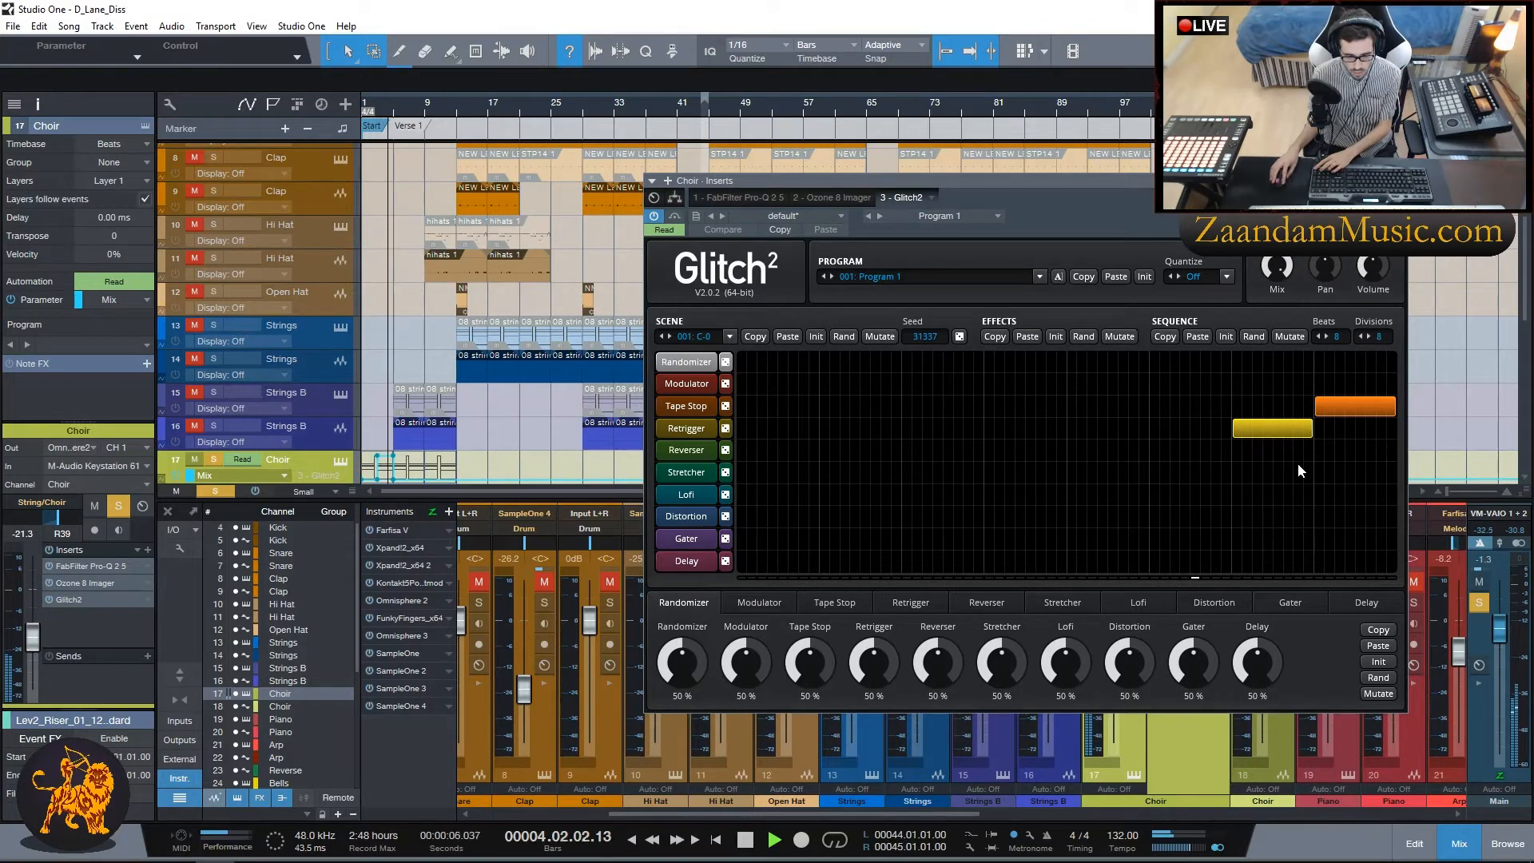
key(space)
key(KP_Decimal)
drag(1379, 184, 1005, 183)
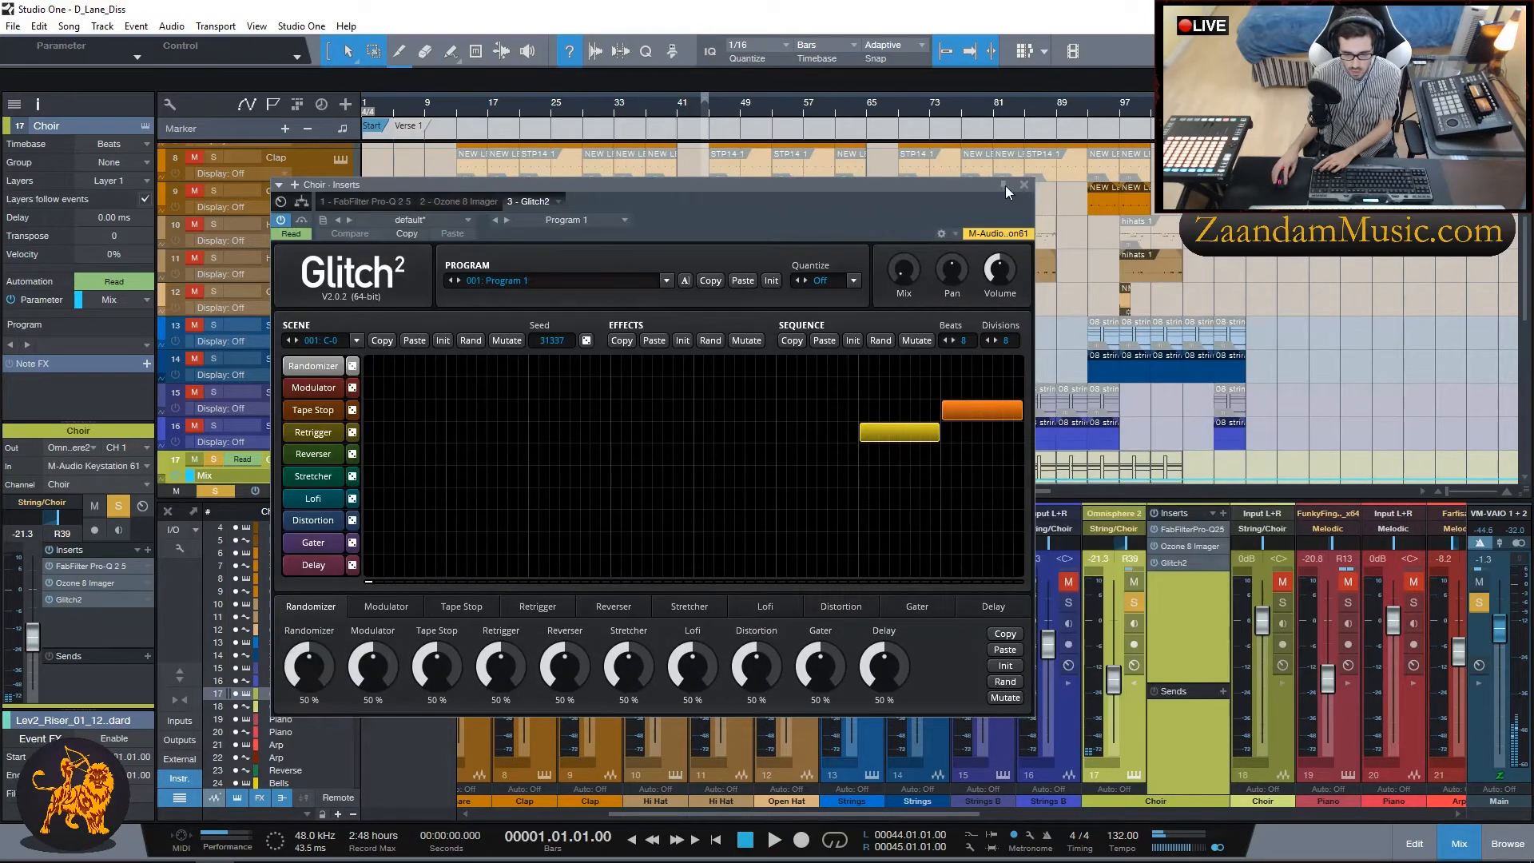
click(1024, 181)
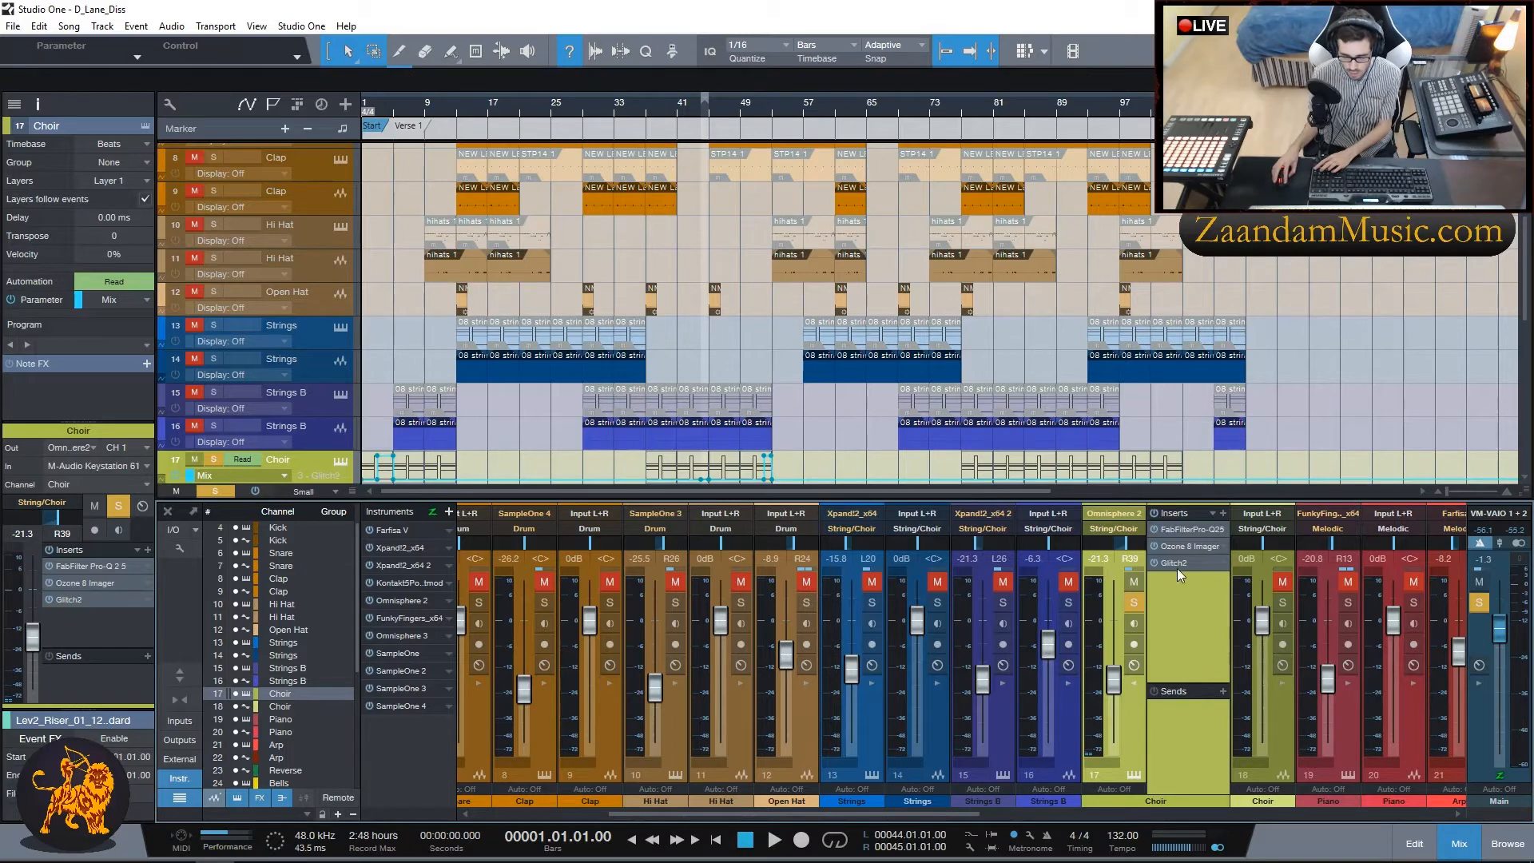
click(1133, 684)
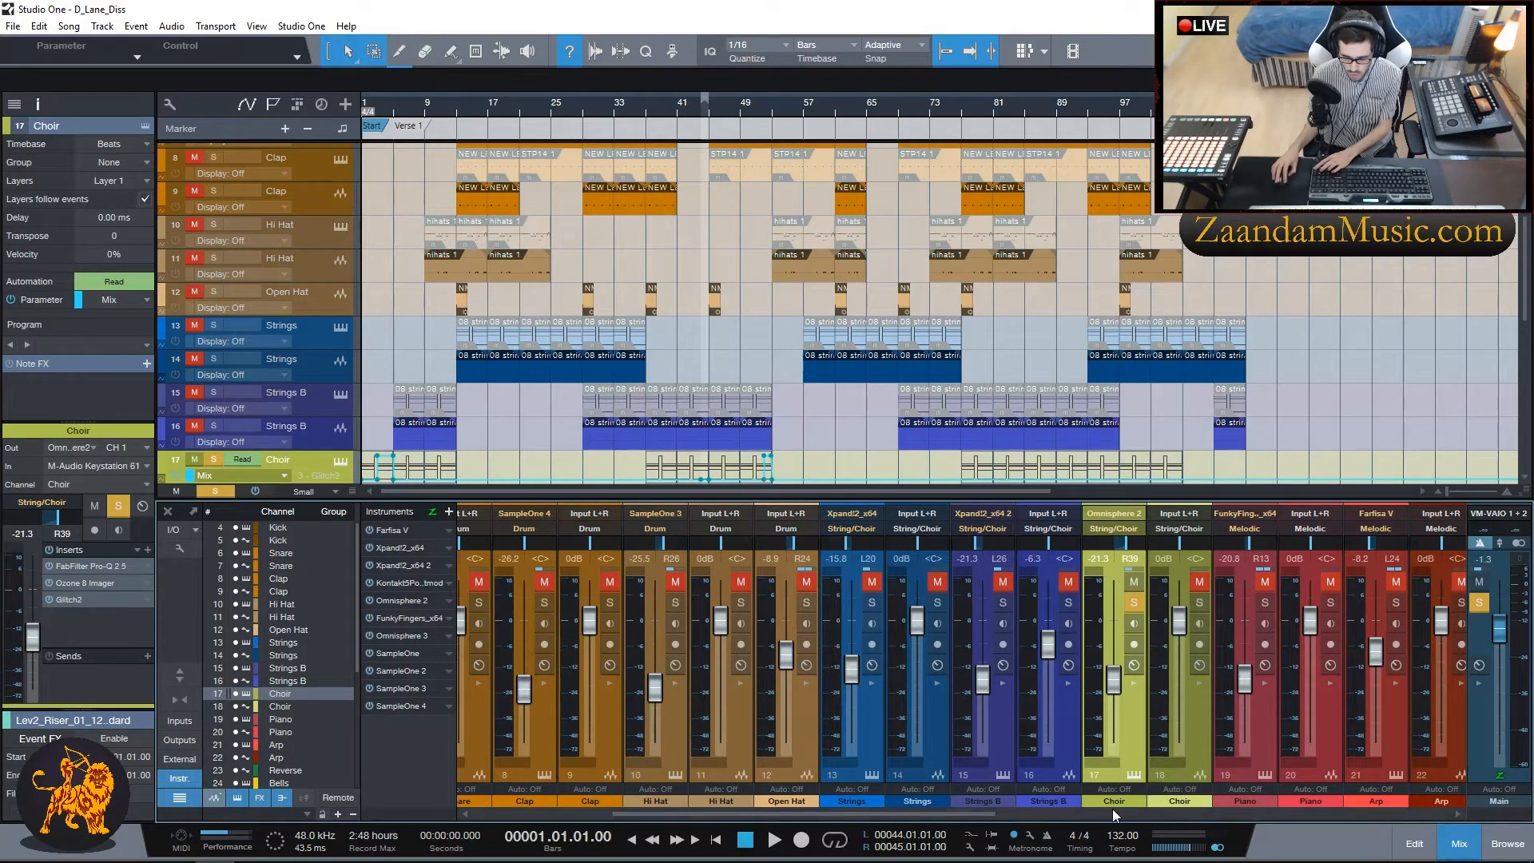
Step: Solo the first Piano channel and inspect its FabFilter Pro-Q 2 curve and Crystallizer settings
drag(939, 816, 1048, 811)
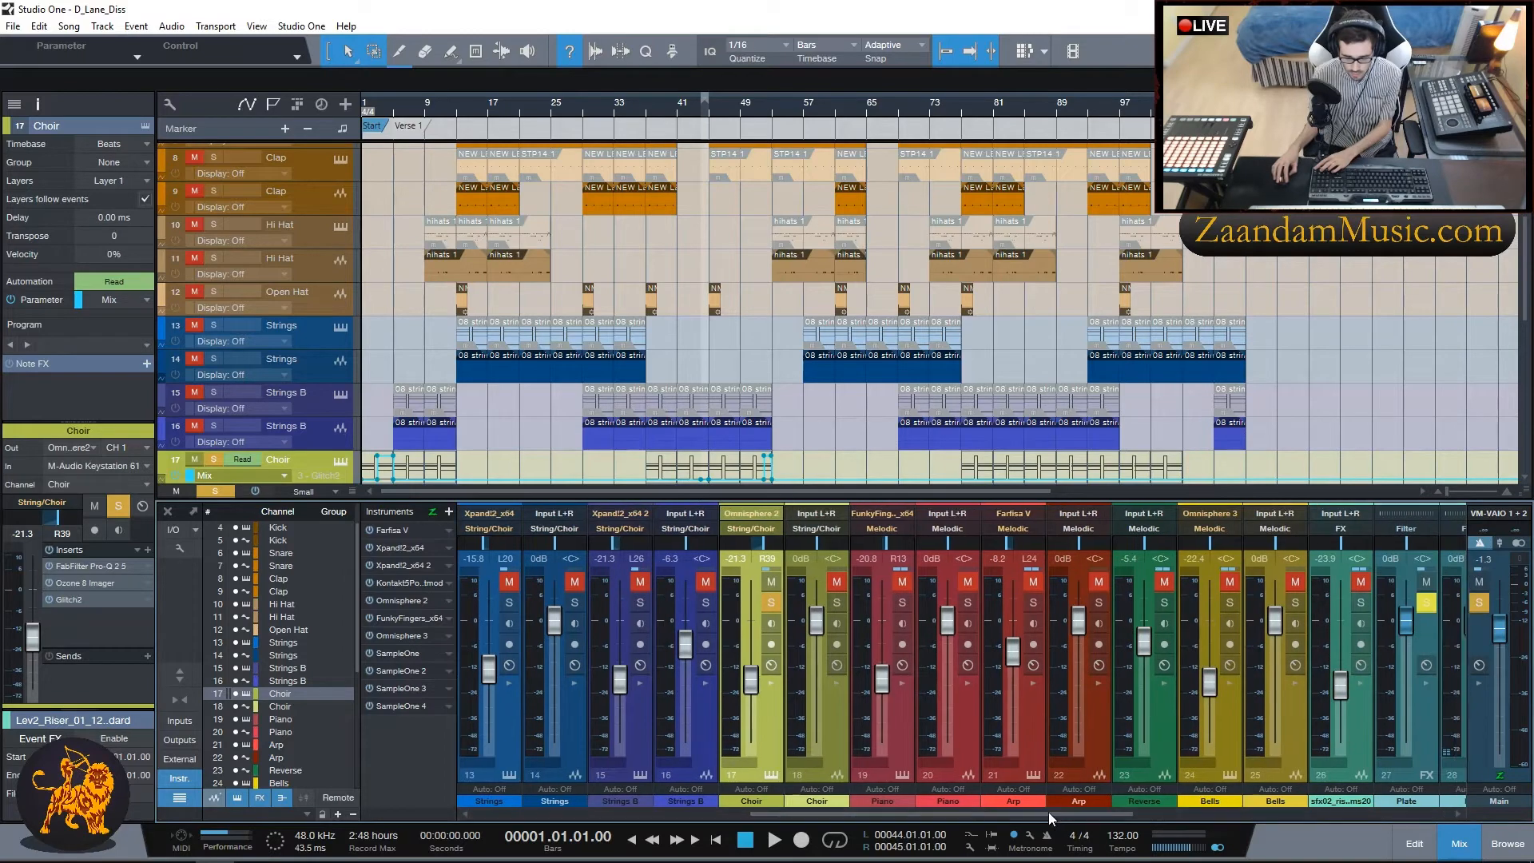
click(891, 709)
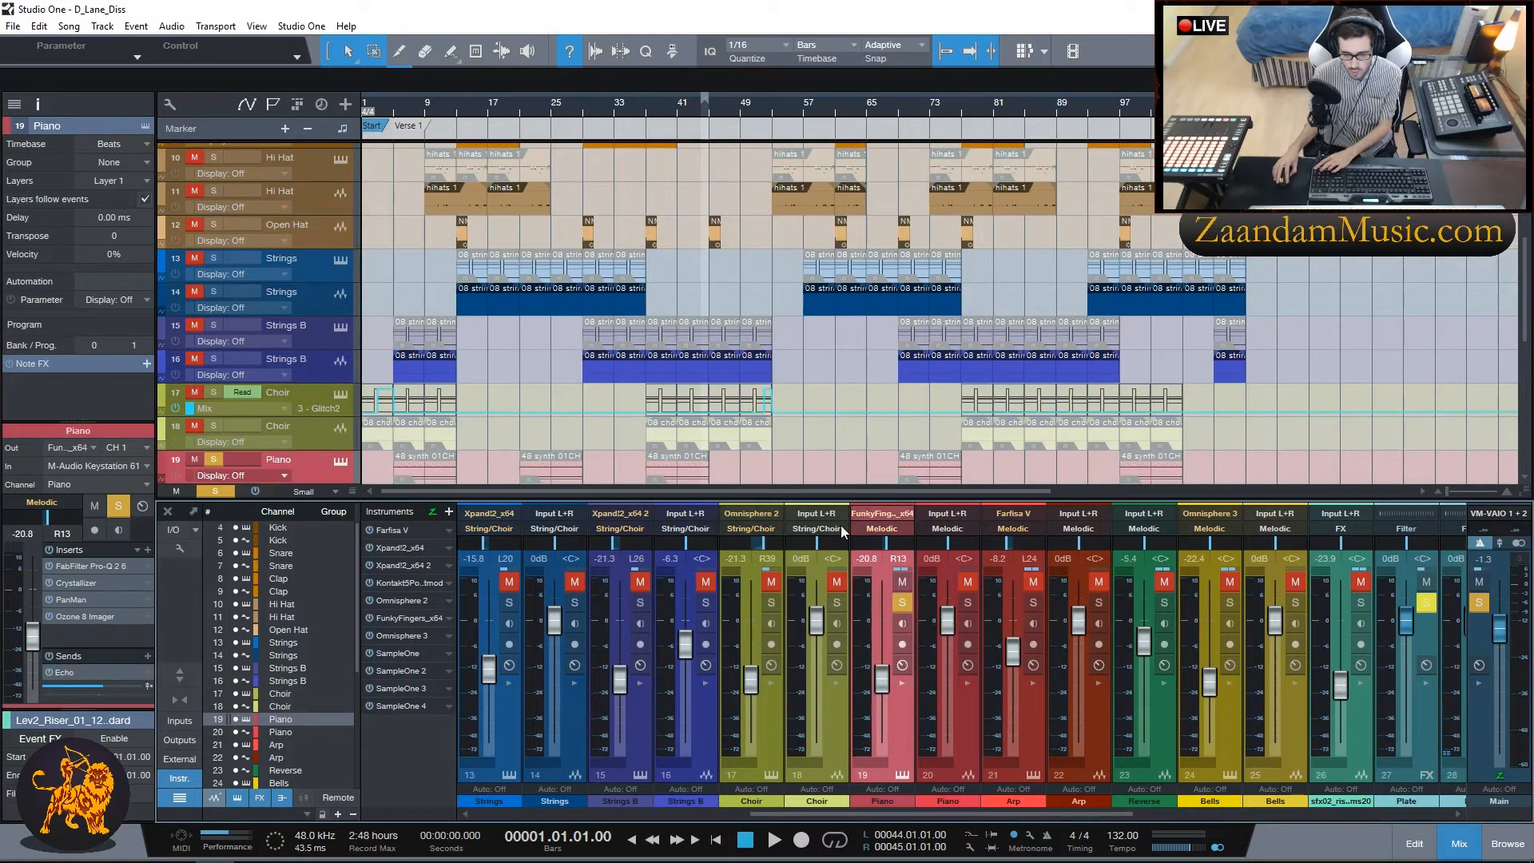
click(902, 684)
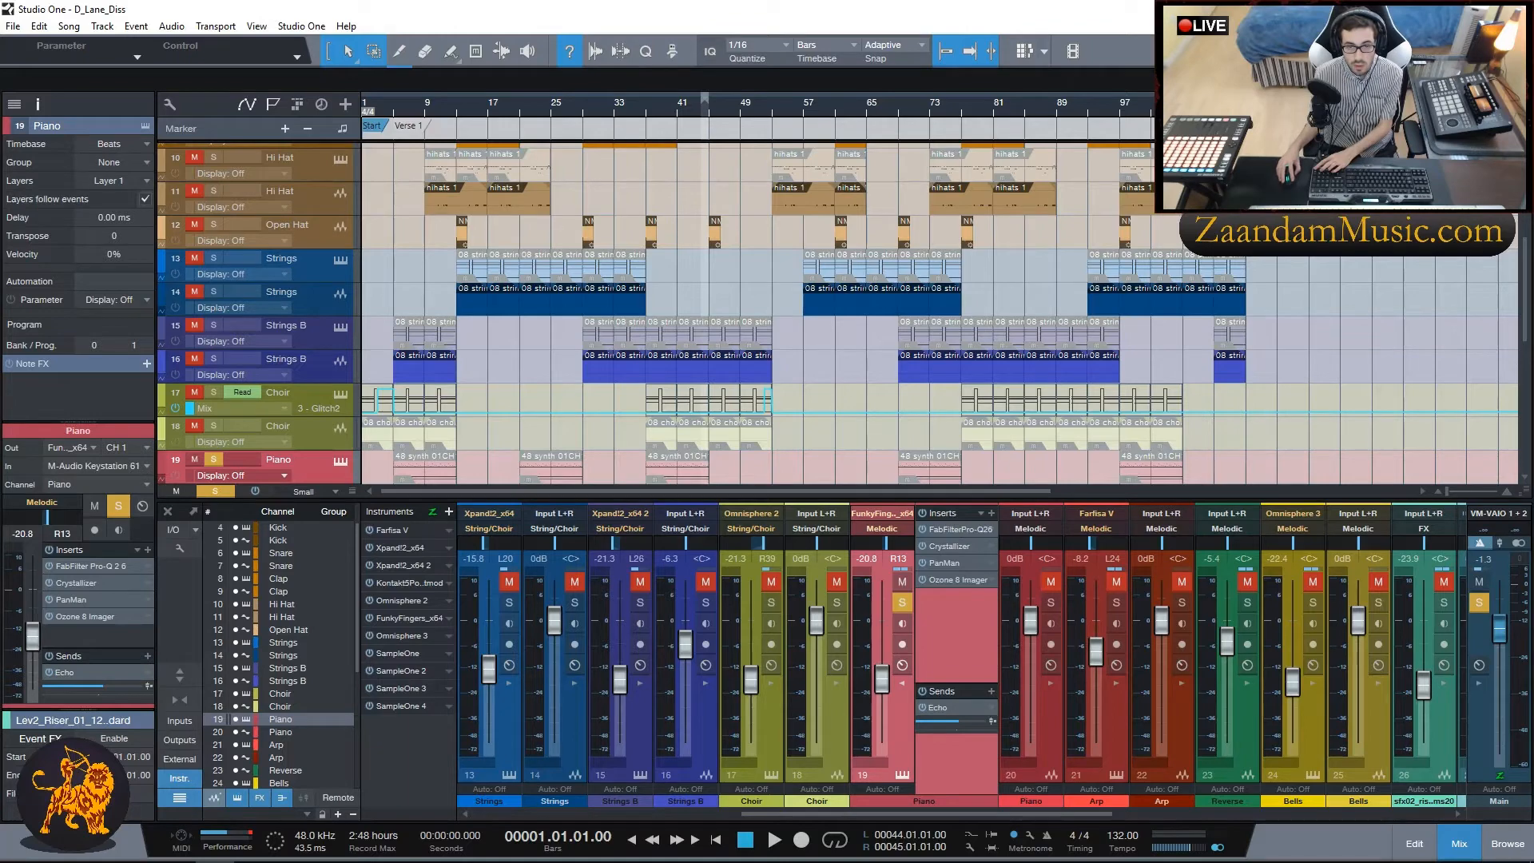
drag(2, 89, 793, 18)
drag(759, 135, 762, 131)
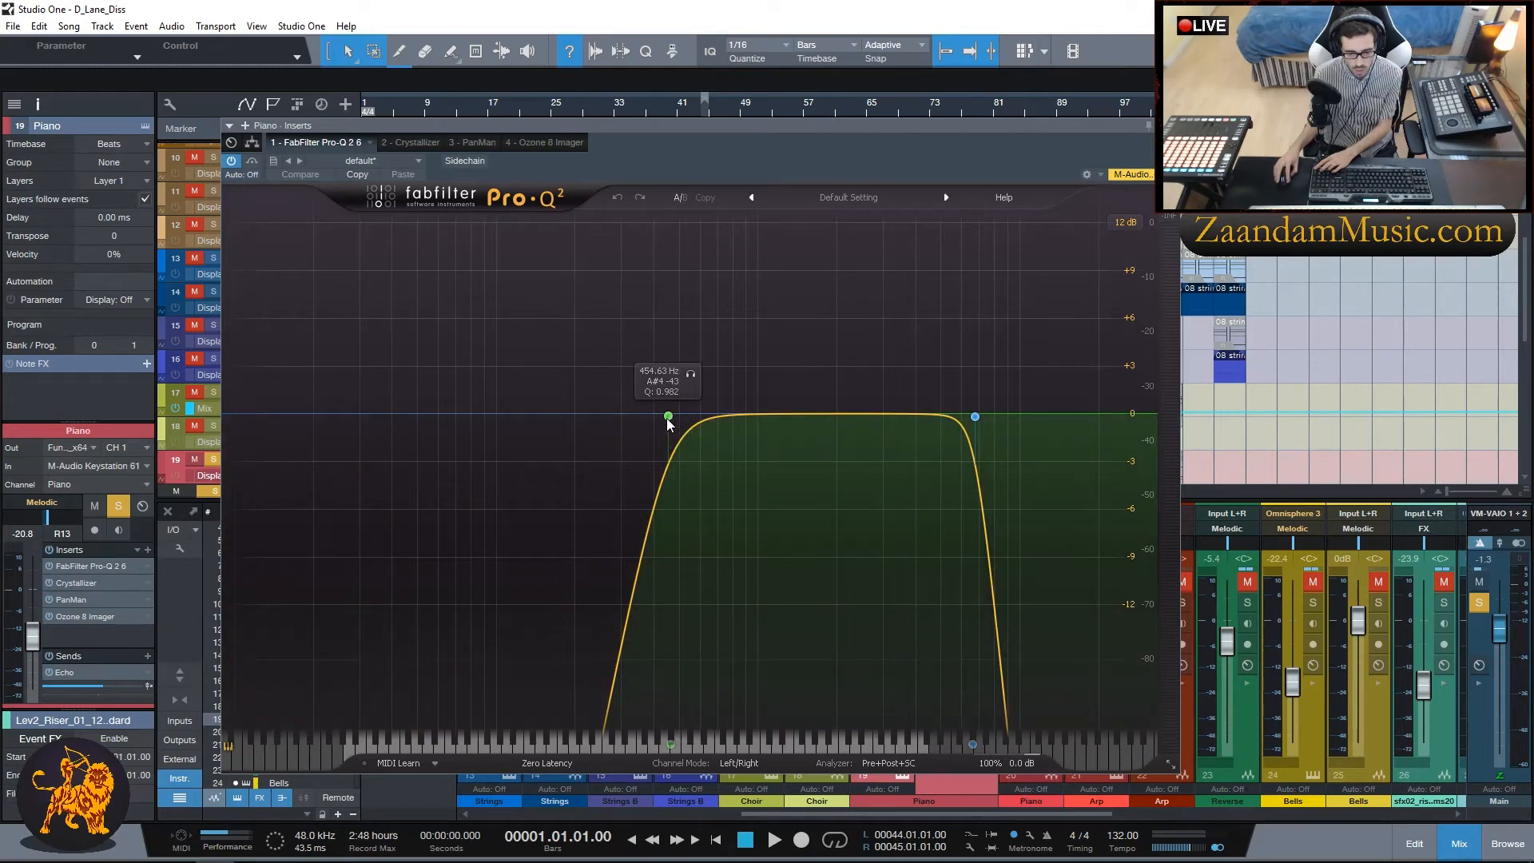
click(1169, 125)
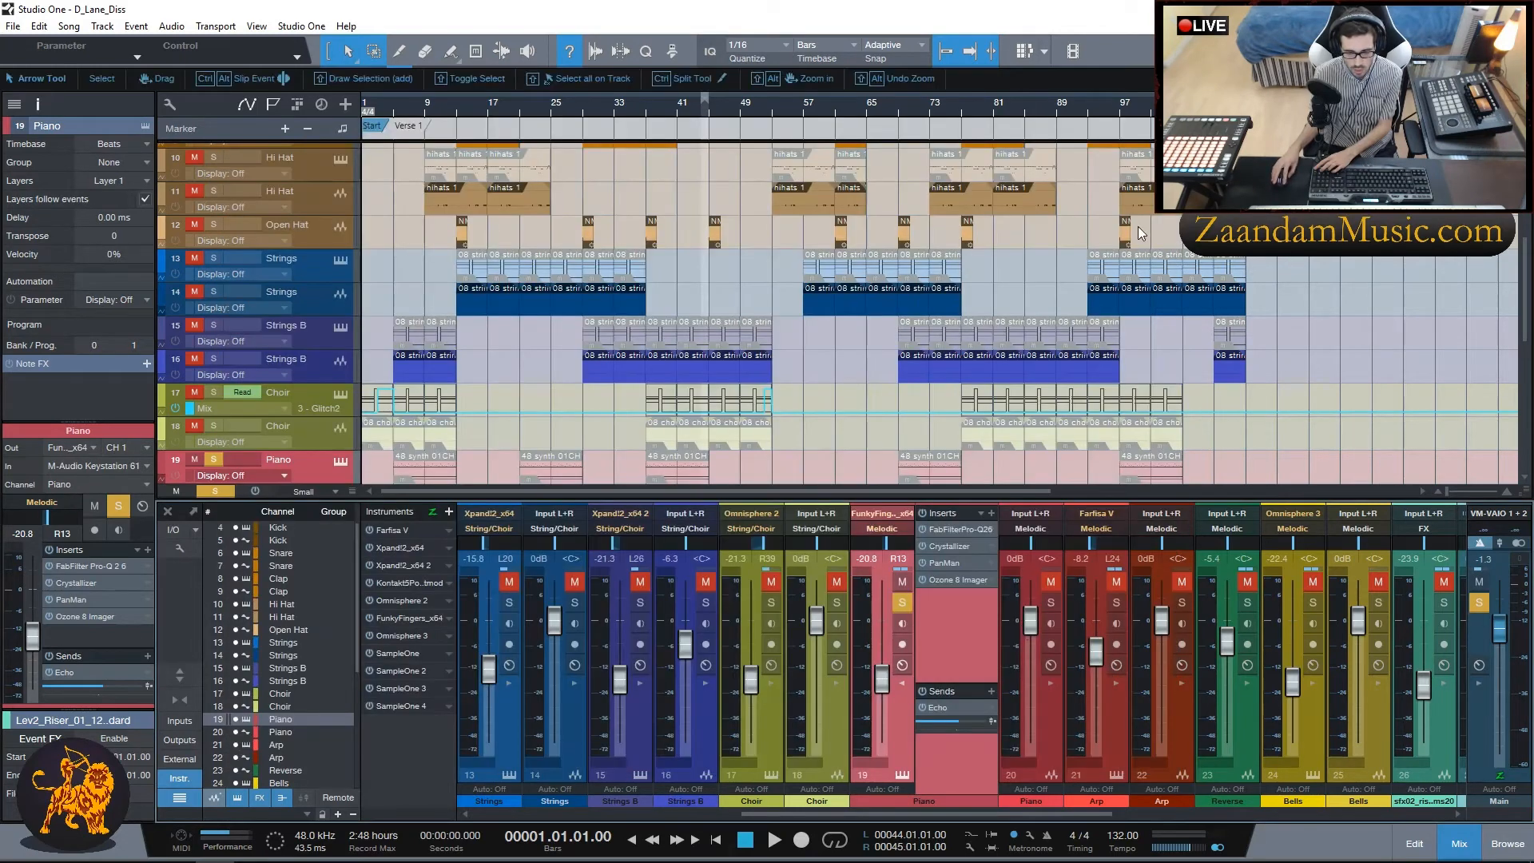
click(947, 547)
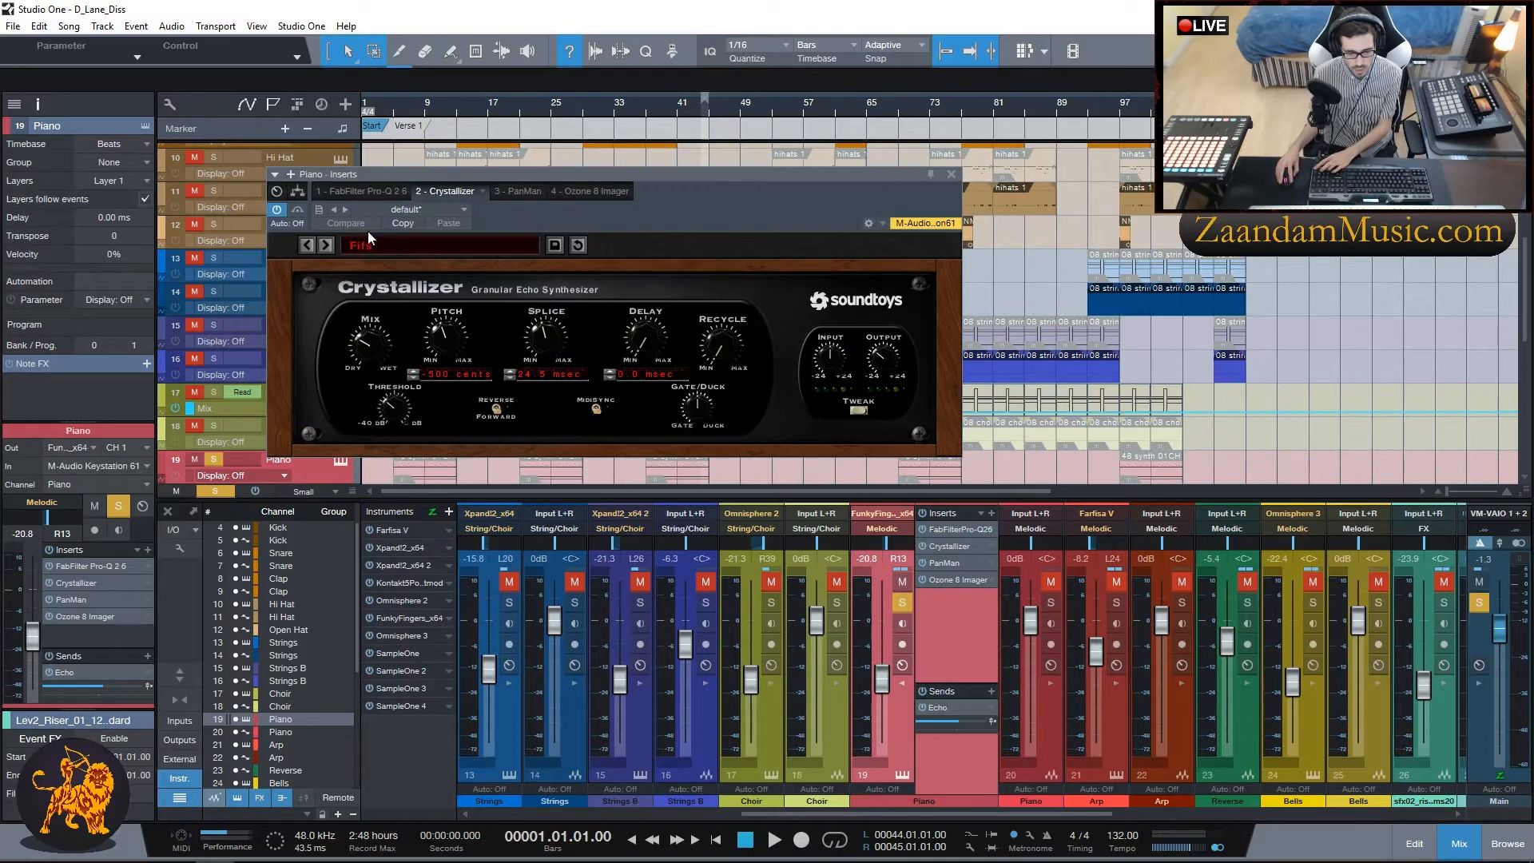
click(951, 174)
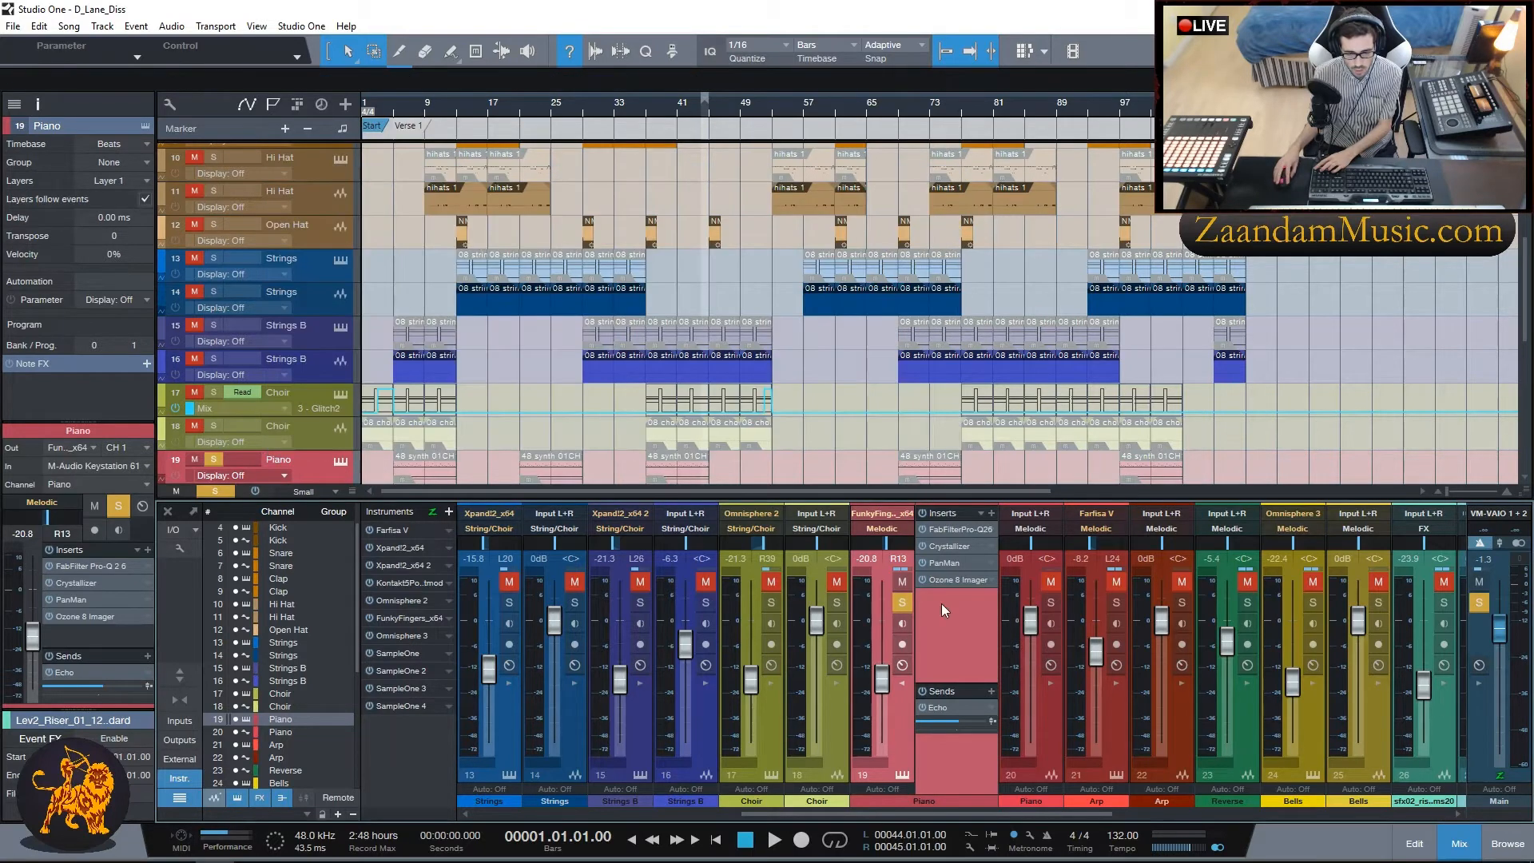
Step: Inspect PanMan on the first Piano channel while playing the soloed track from several points along the timeline
click(950, 563)
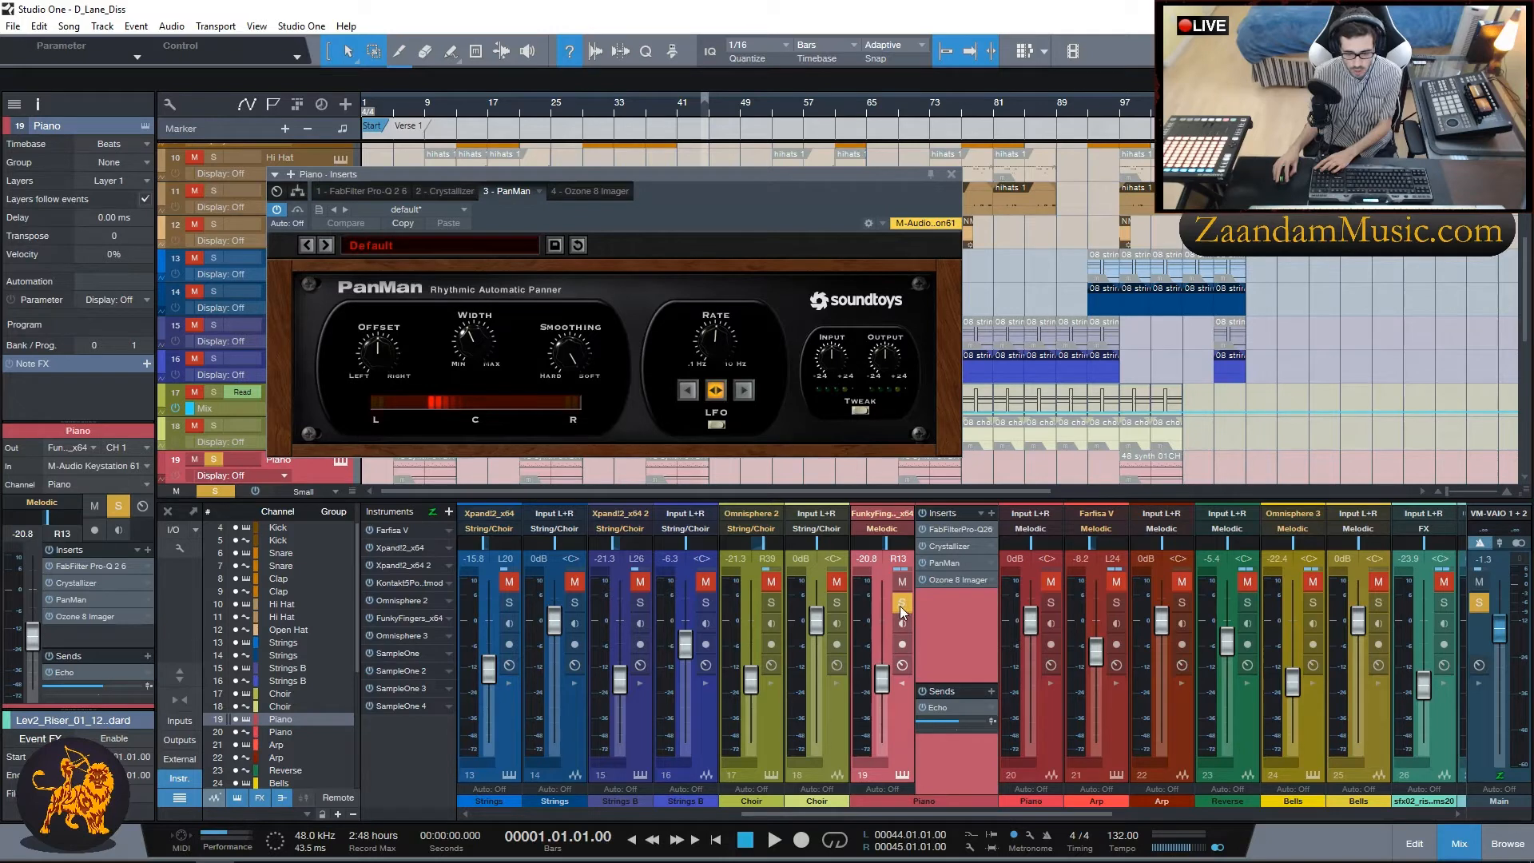
key(space)
click(397, 114)
click(462, 114)
click(546, 112)
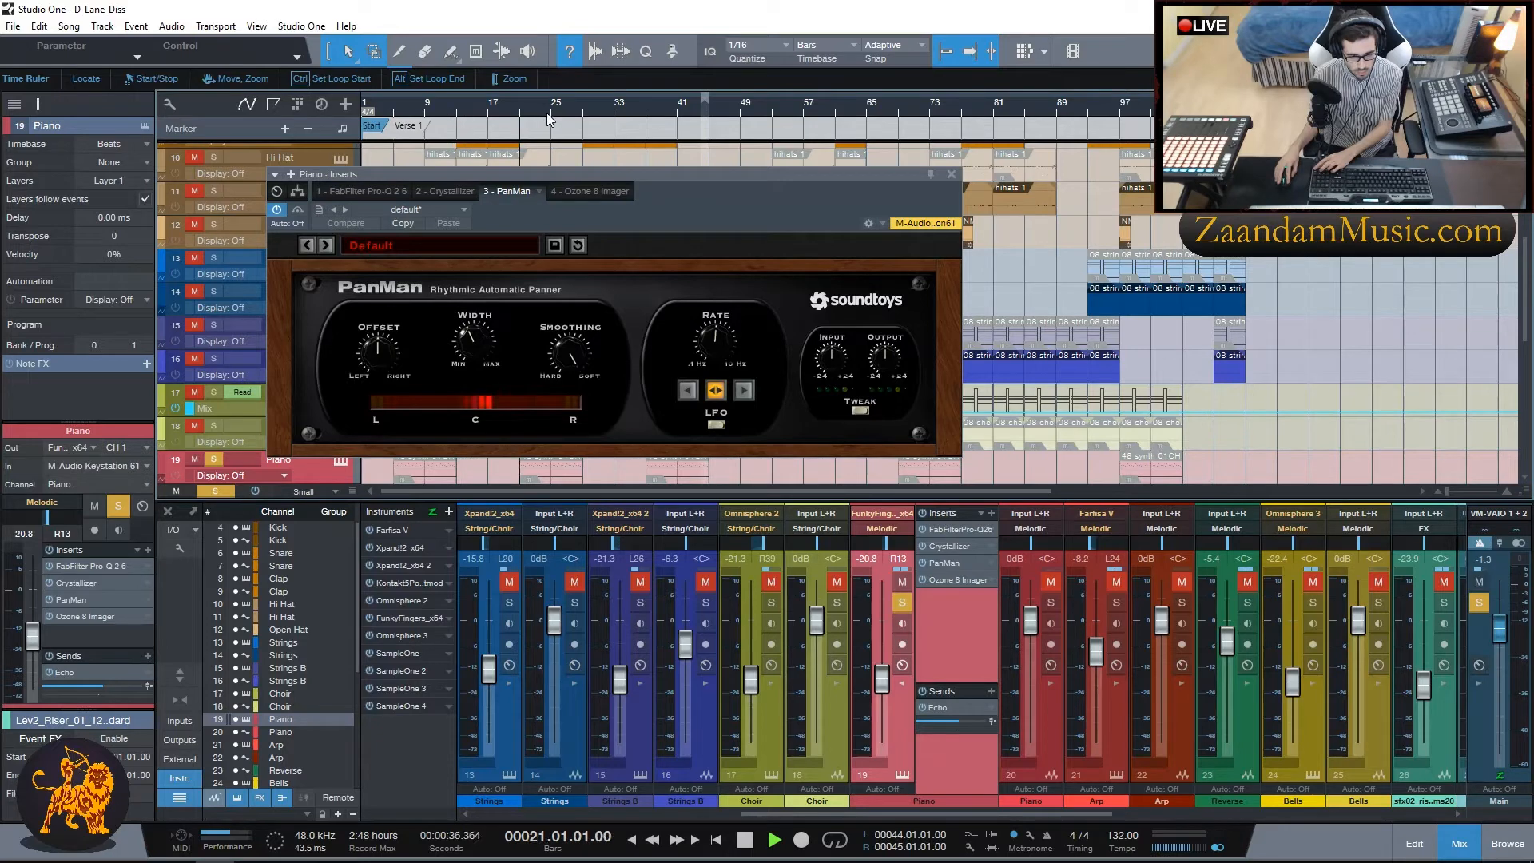
click(818, 114)
key(KP_Add)
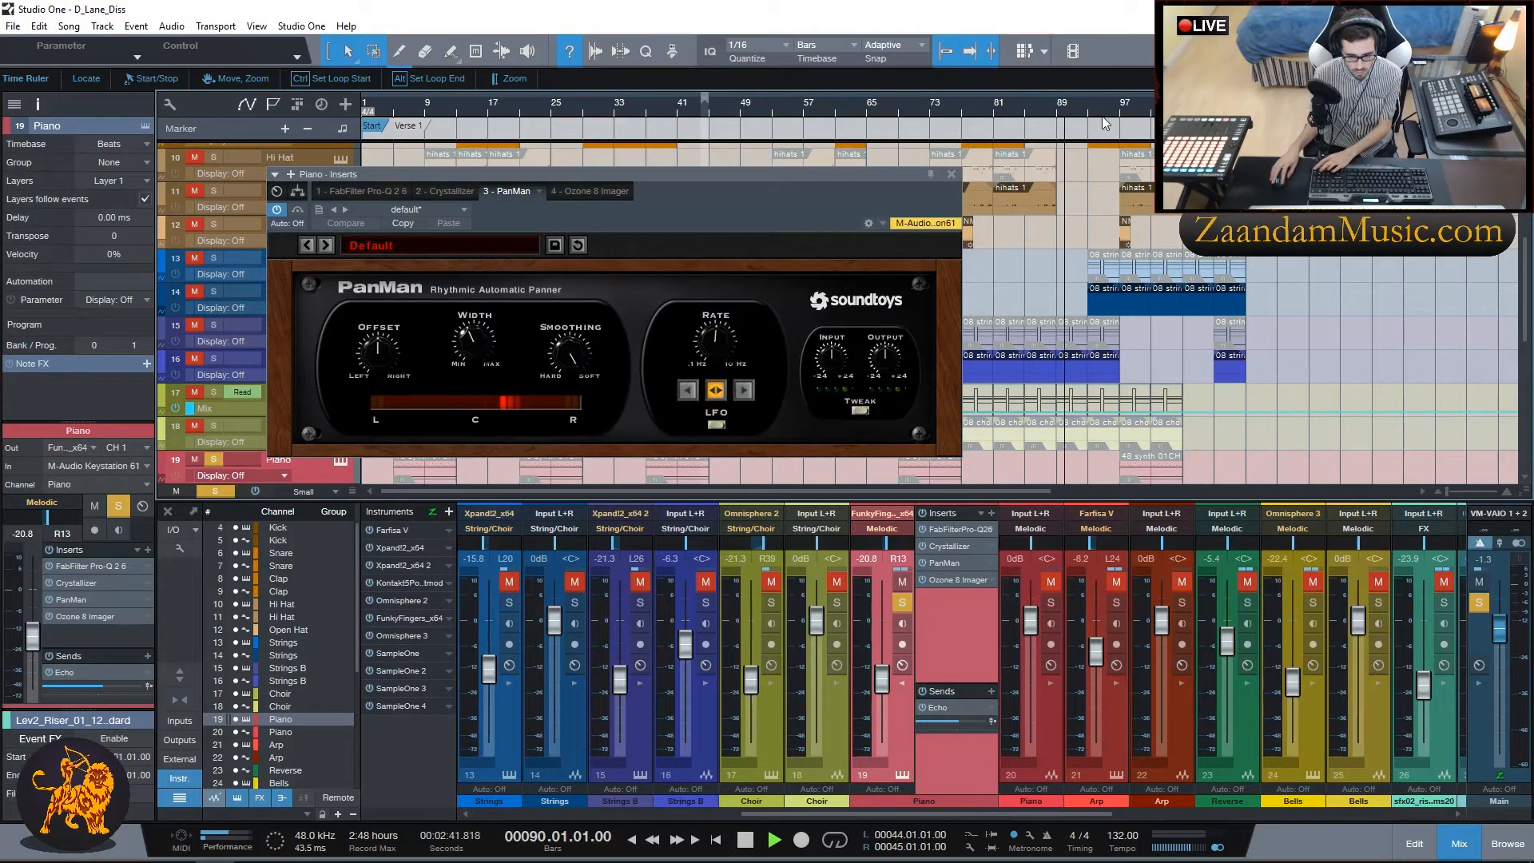
click(952, 175)
Step: Play the soloed Piano from around bar 29 and look through the arrangement for its clips
scroll(654, 354, down, 5)
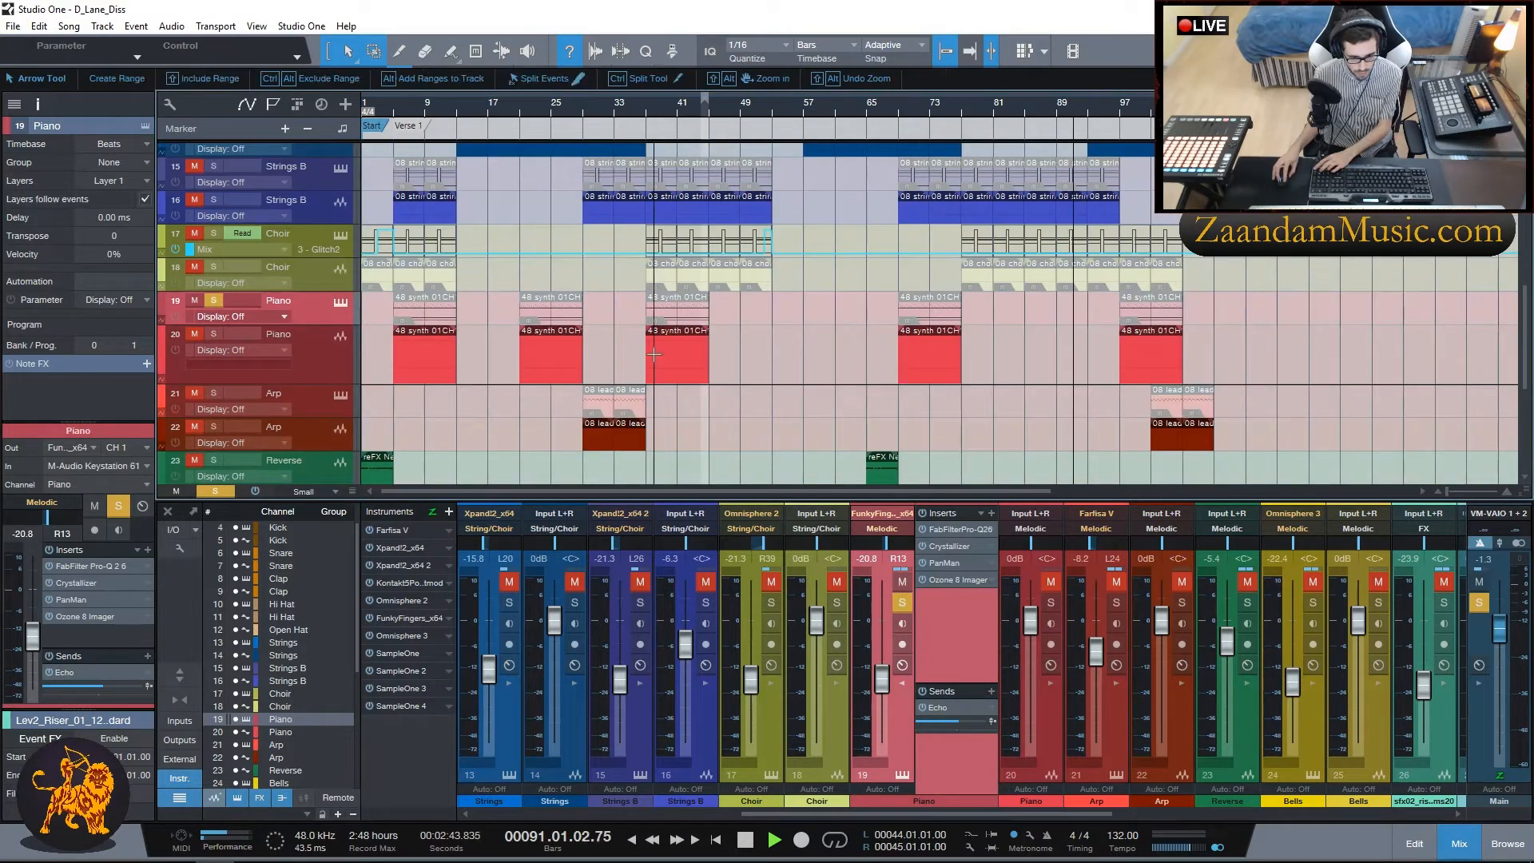
click(591, 112)
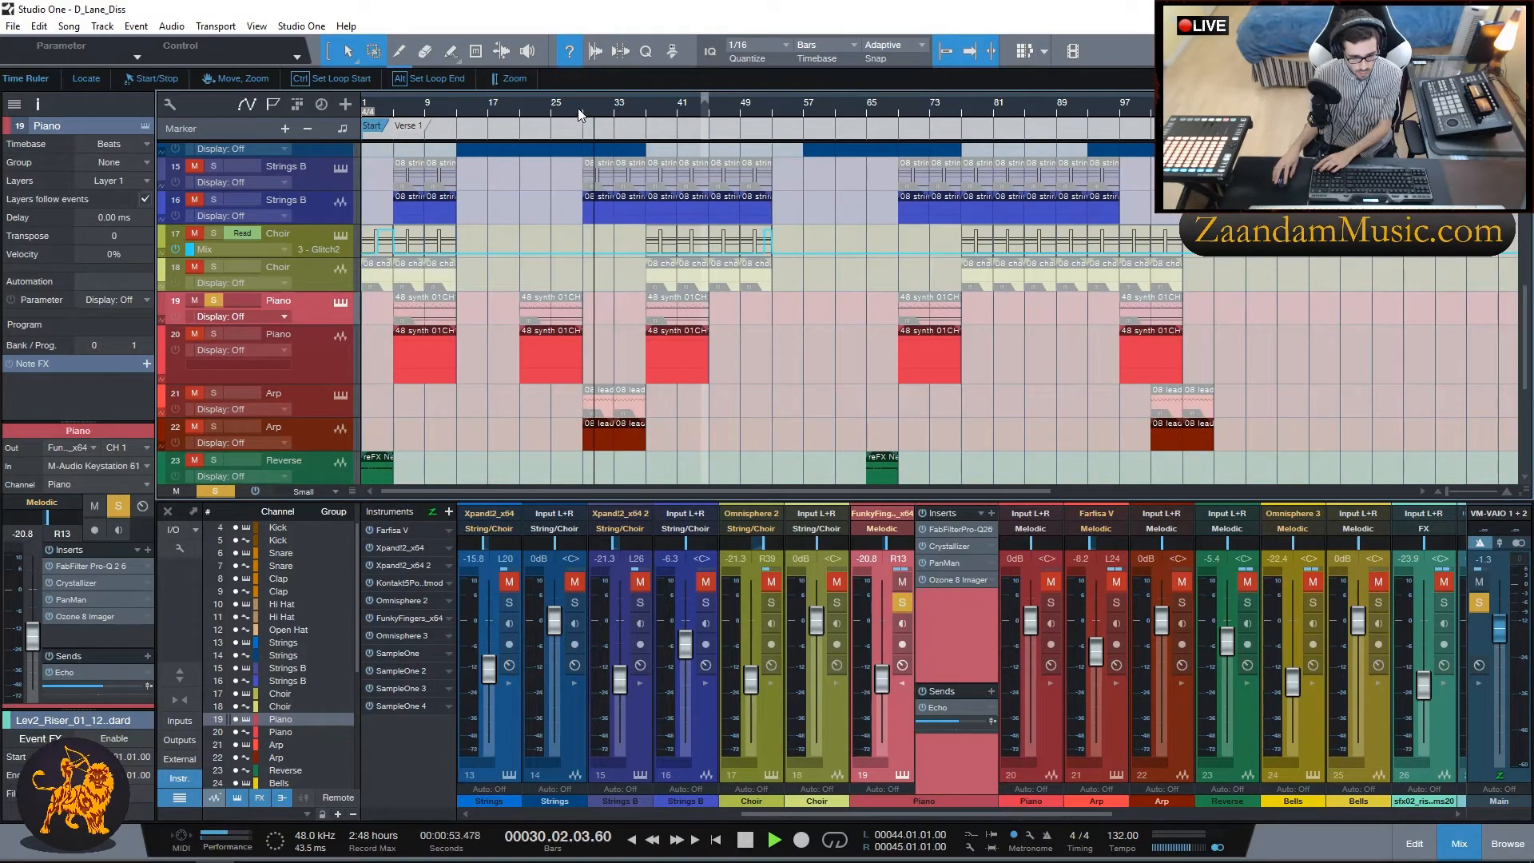
click(578, 107)
scroll(518, 351, down, 4)
scroll(518, 352, up, 4)
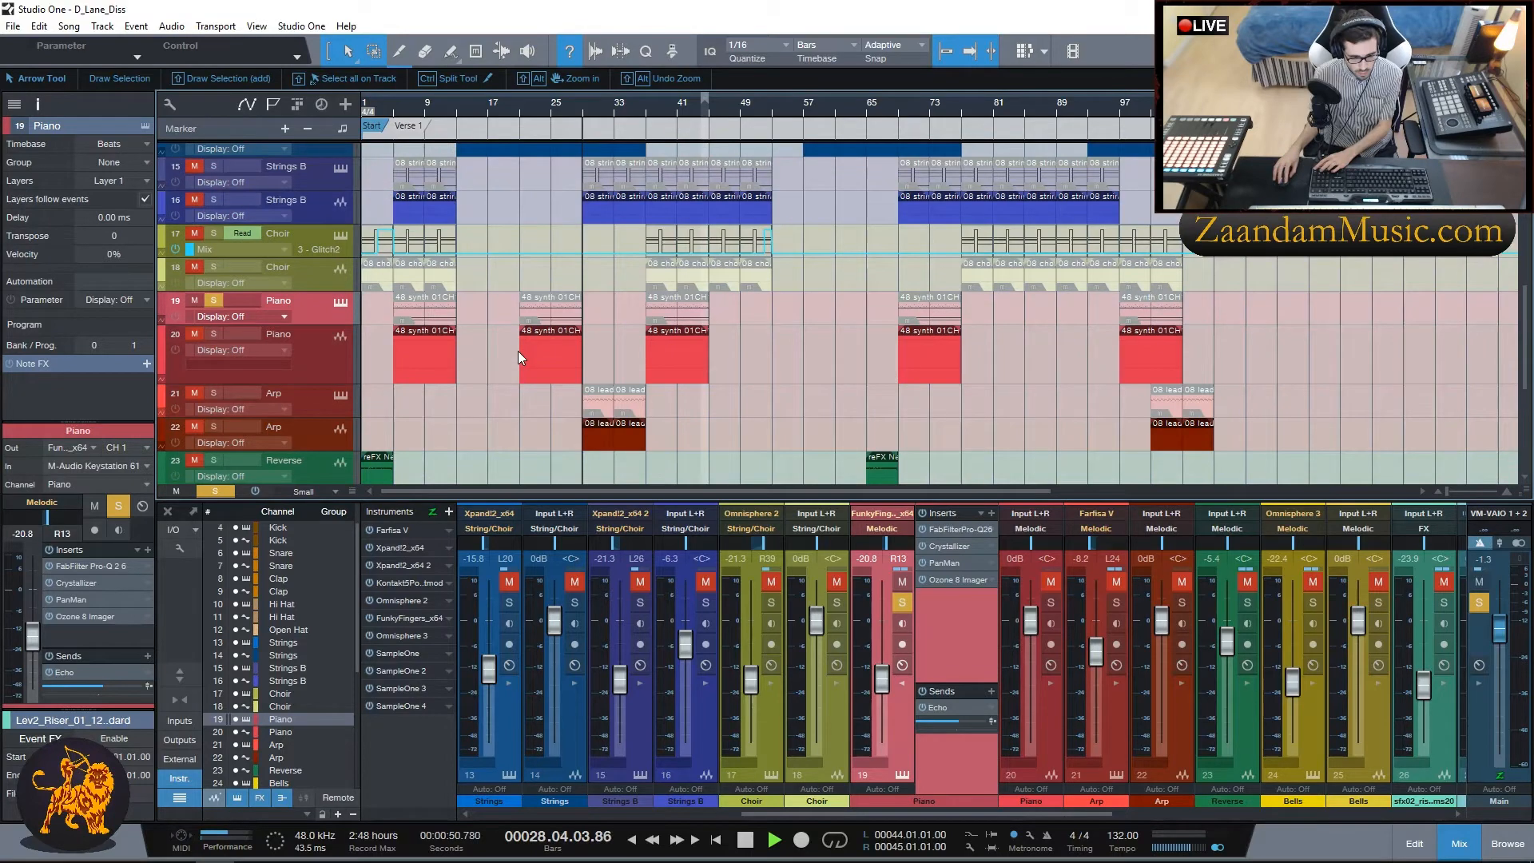
scroll(519, 355, up, 8)
scroll(524, 366, down, 5)
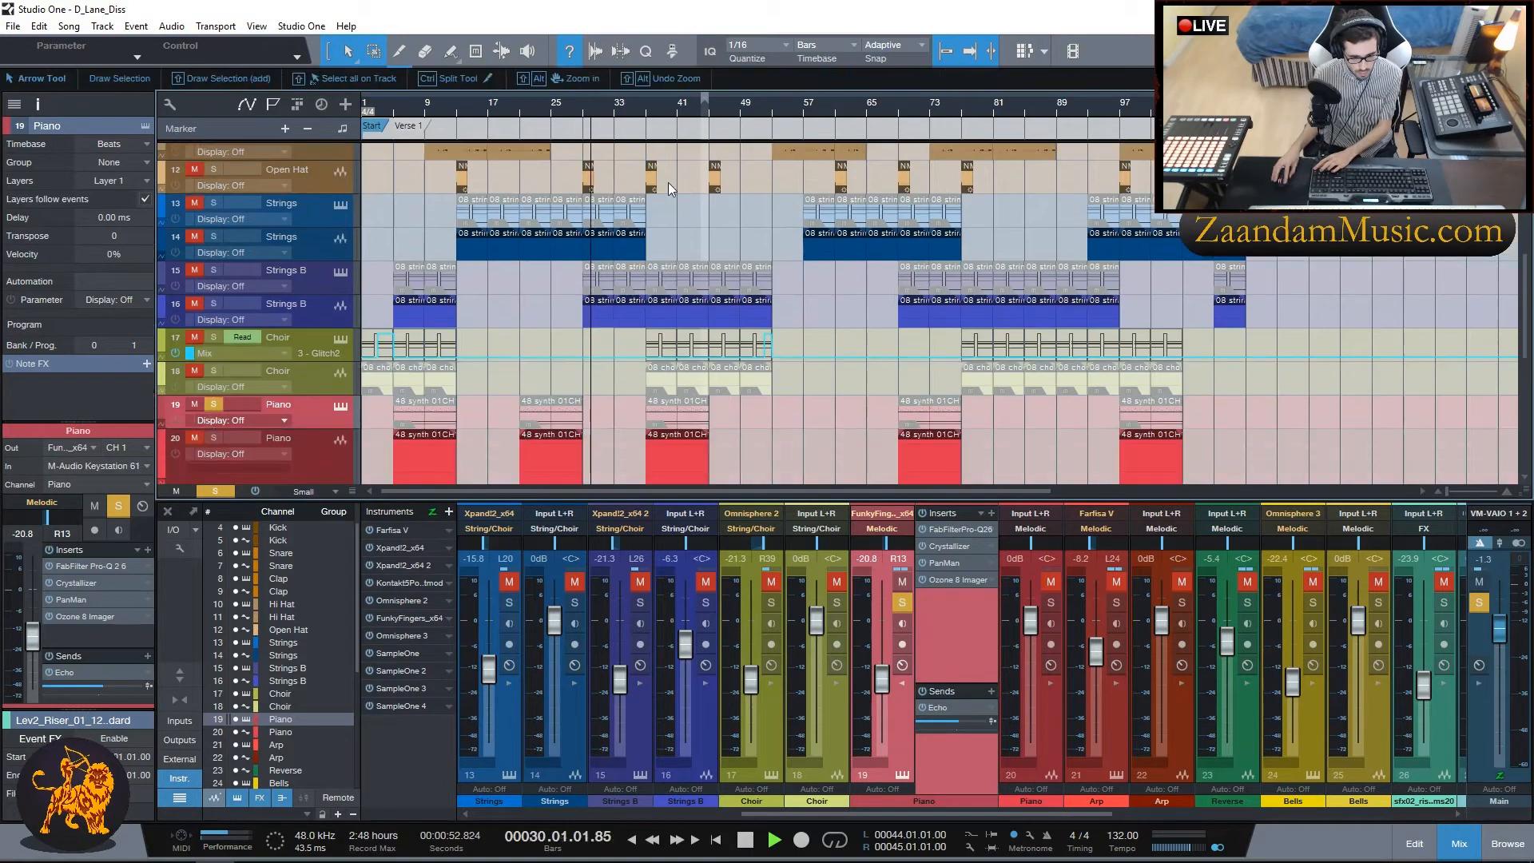
scroll(734, 328, down, 1)
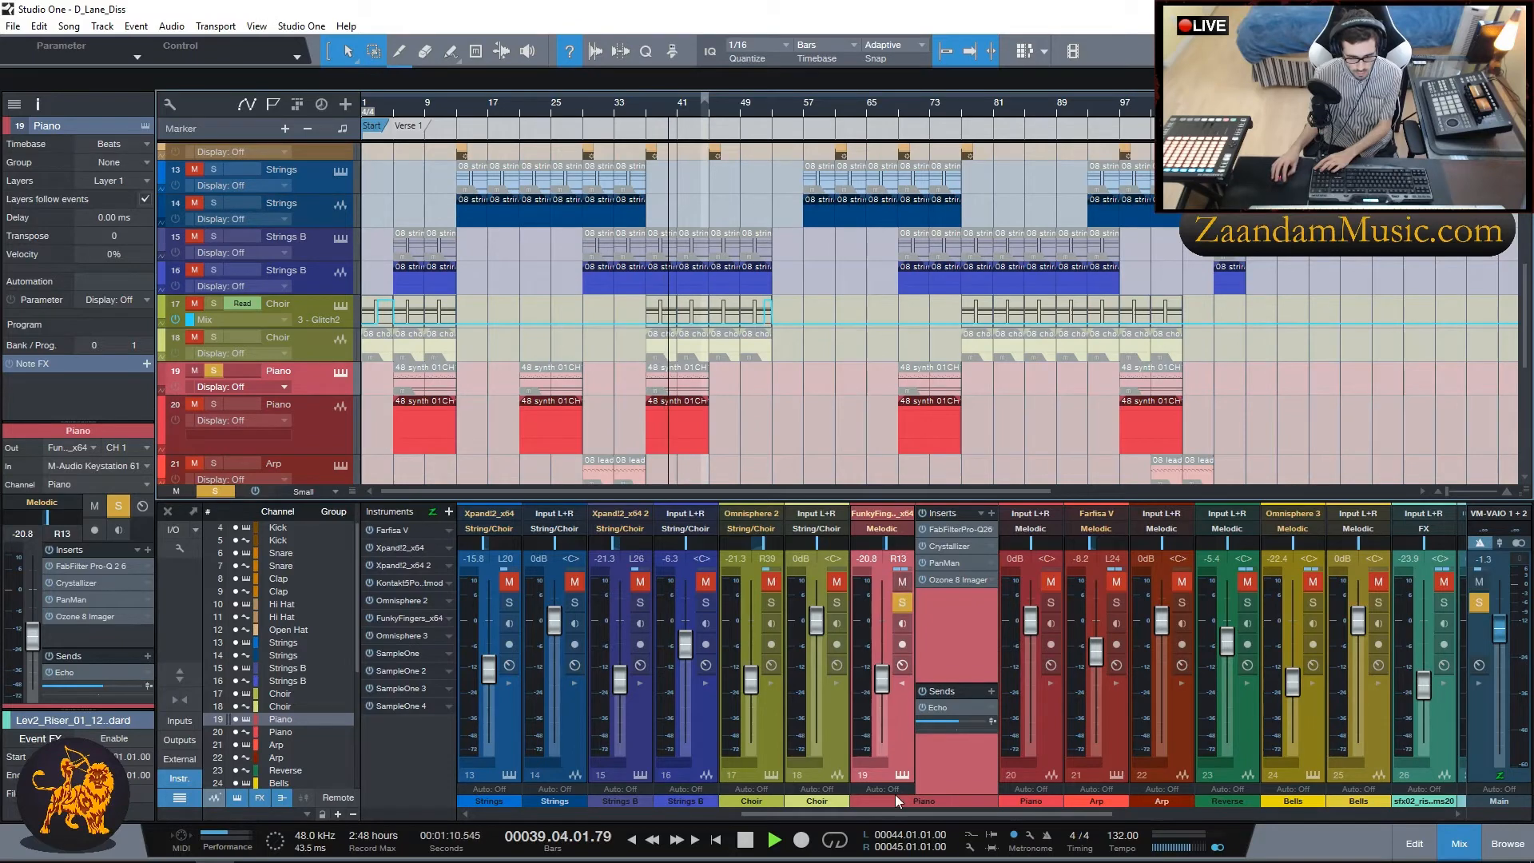
scroll(808, 415, down, 4)
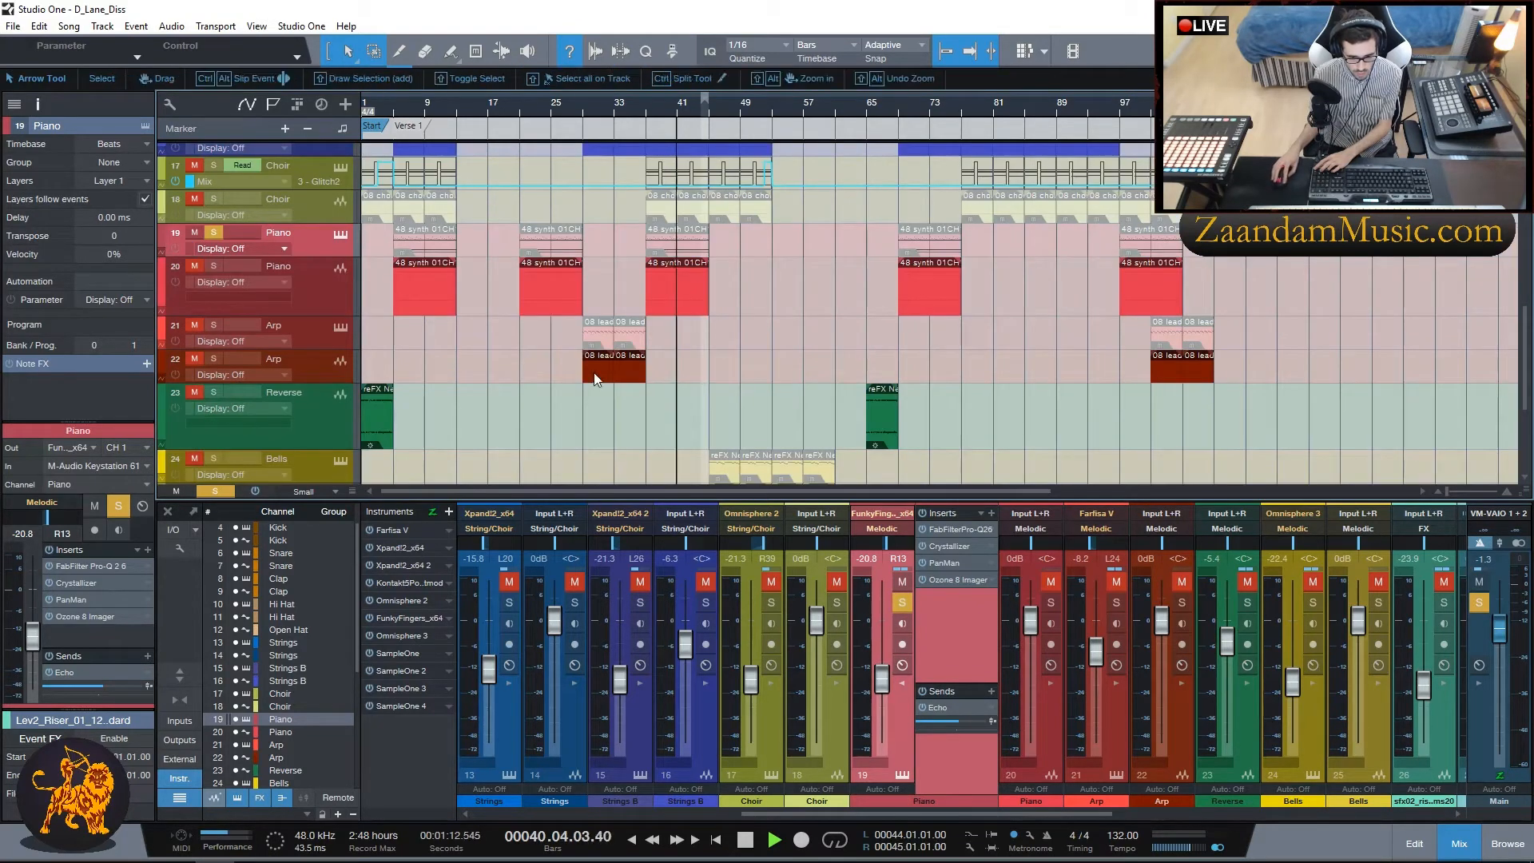
Step: Play the soloed Piano from further timeline positions, ending at bar 7 within its first clip
click(591, 102)
click(881, 112)
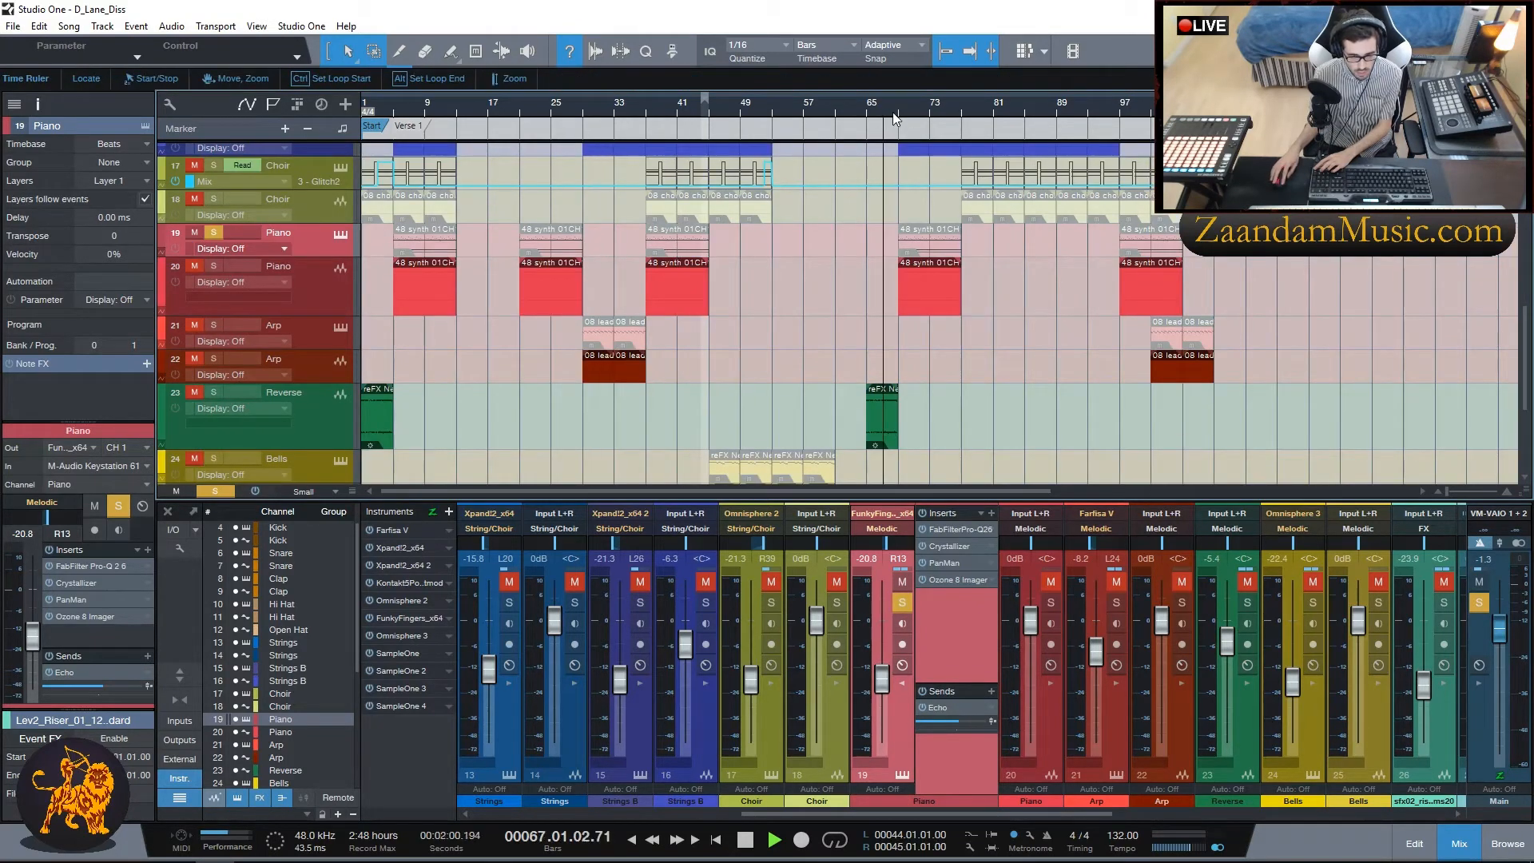
scroll(739, 263, down, 5)
click(740, 266)
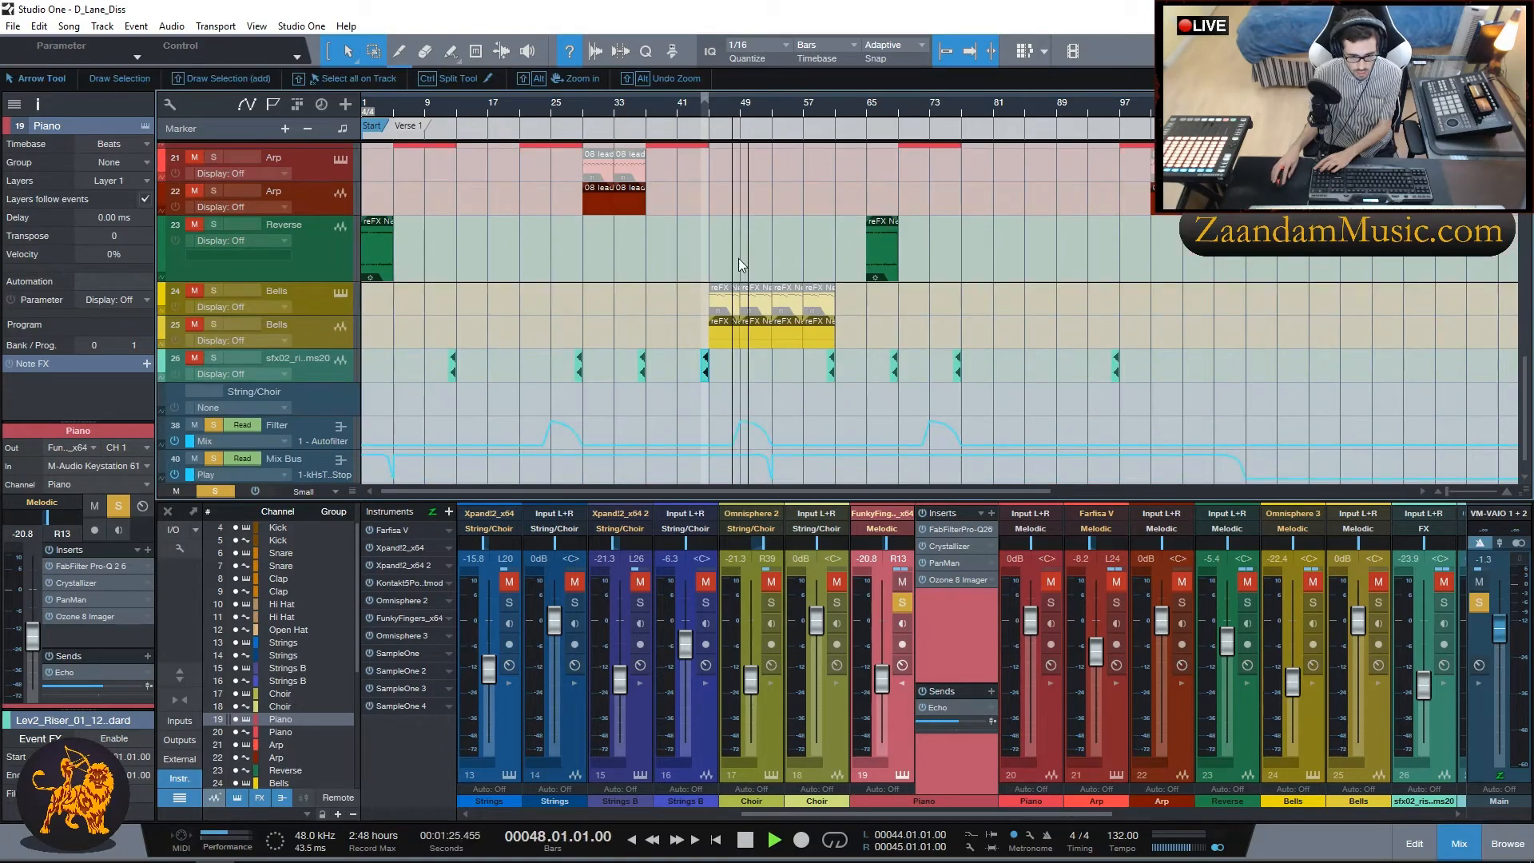
scroll(739, 264, up, 9)
click(413, 114)
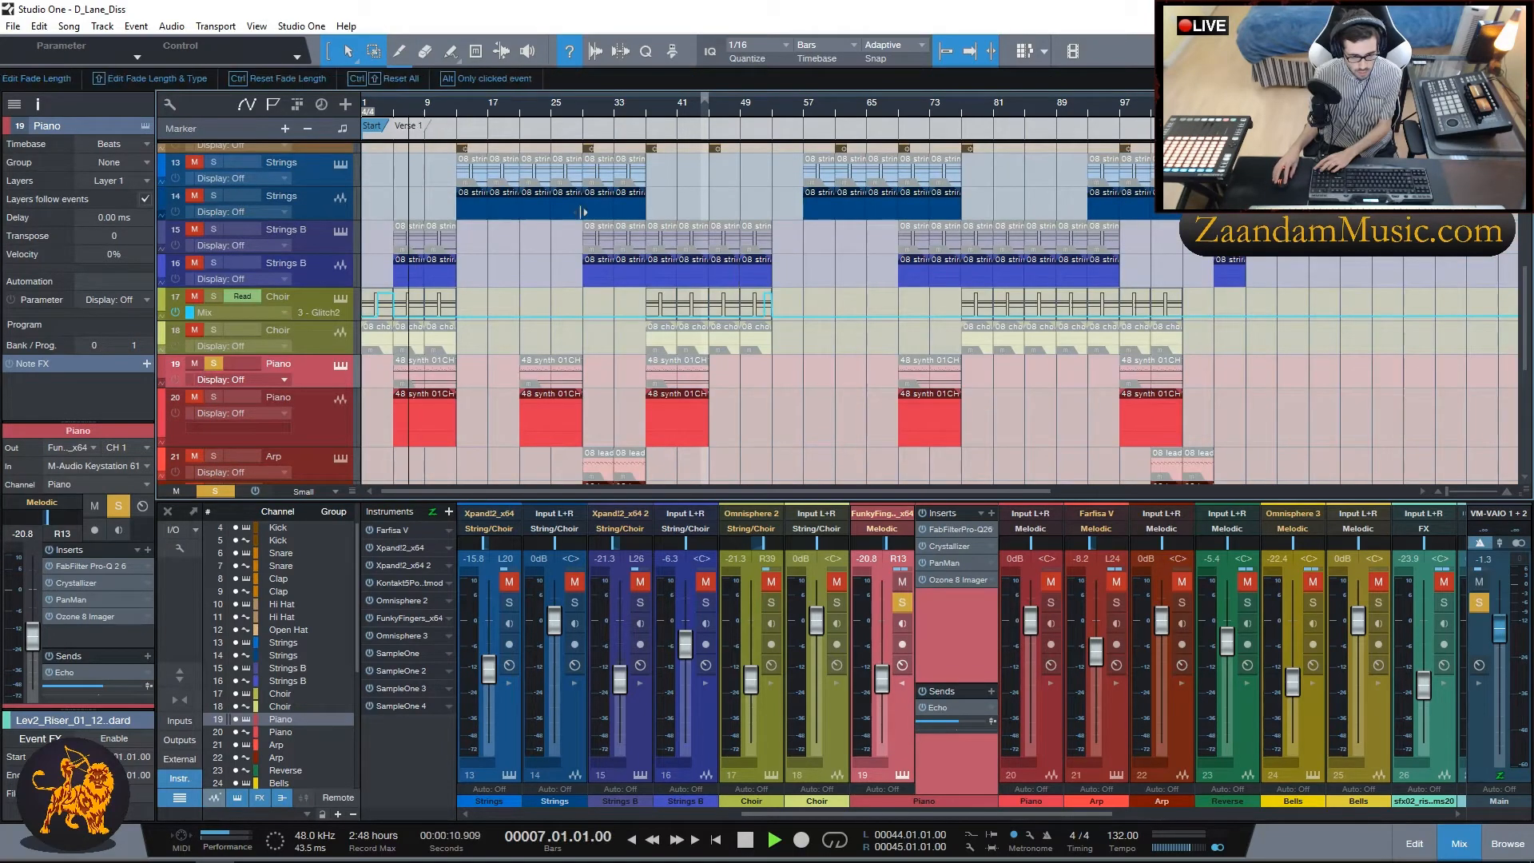
scroll(583, 212, up, 10)
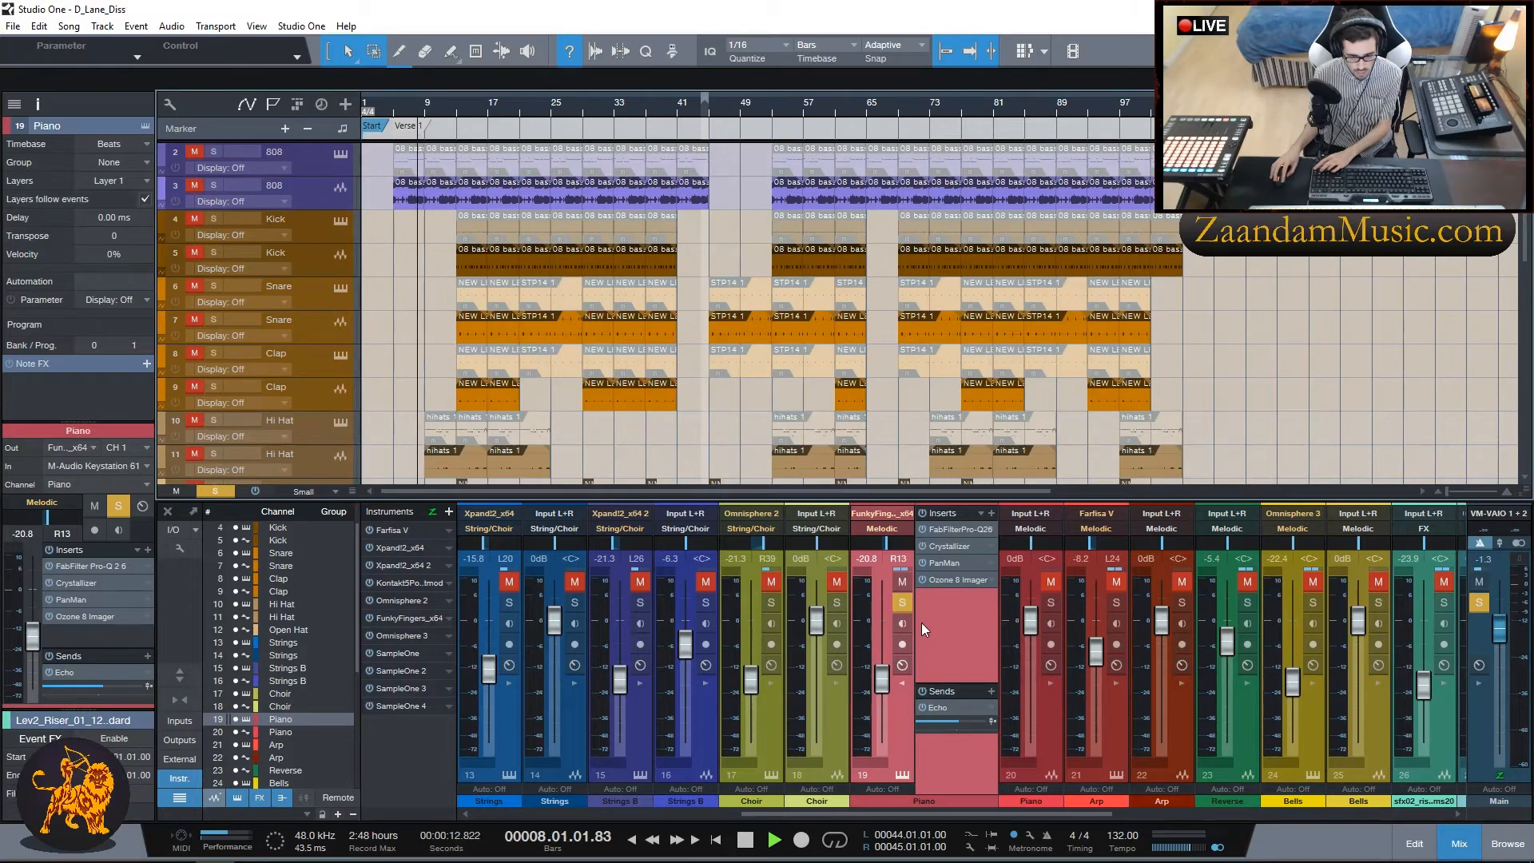
Step: Audition the full mix and the second Piano channel in solo, then solo only the first Piano channel again
click(899, 606)
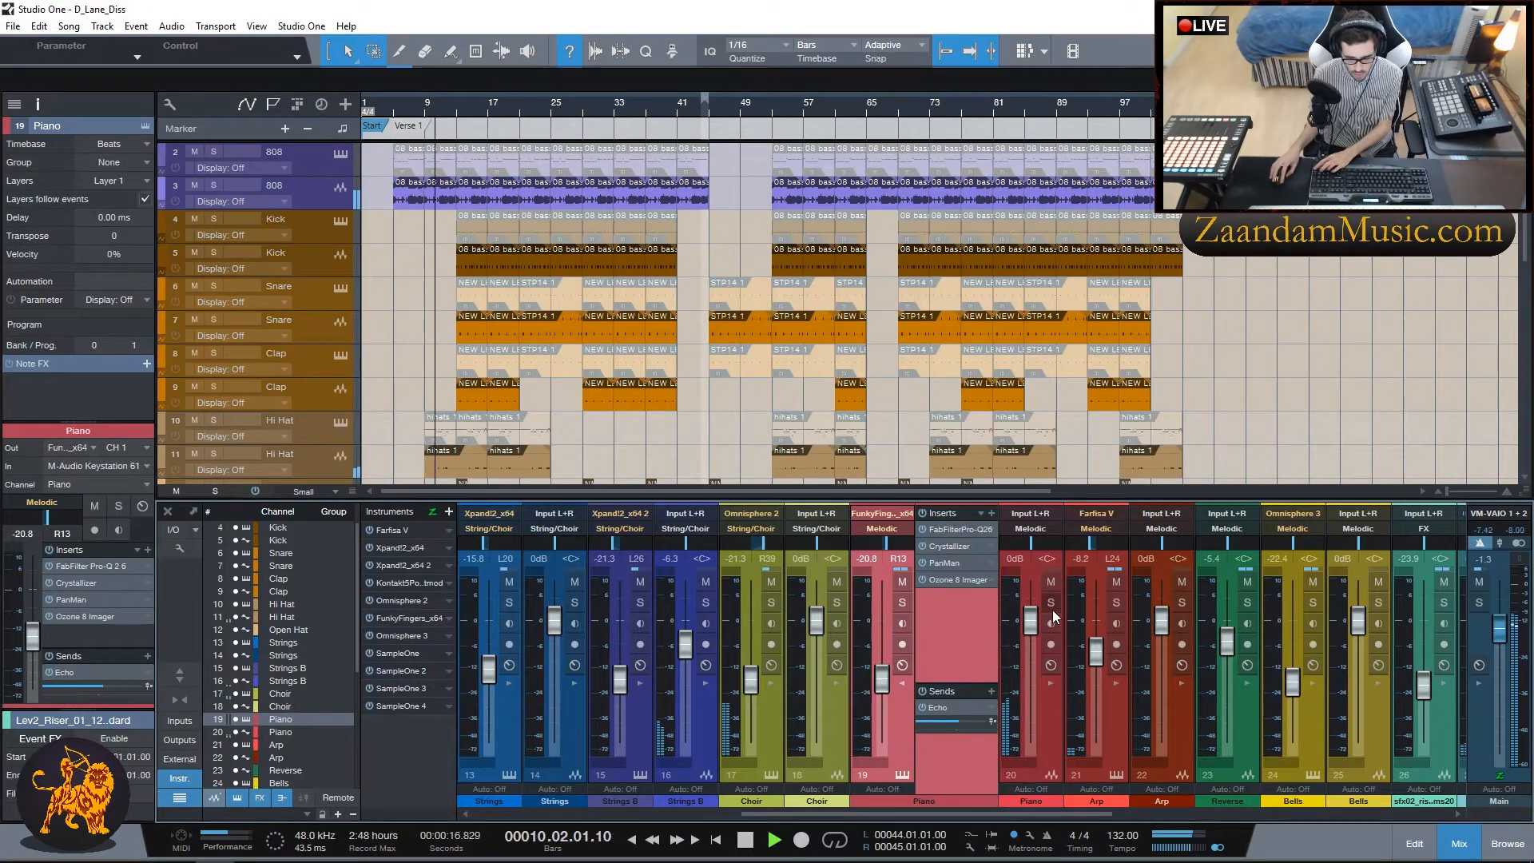
click(904, 611)
click(1050, 603)
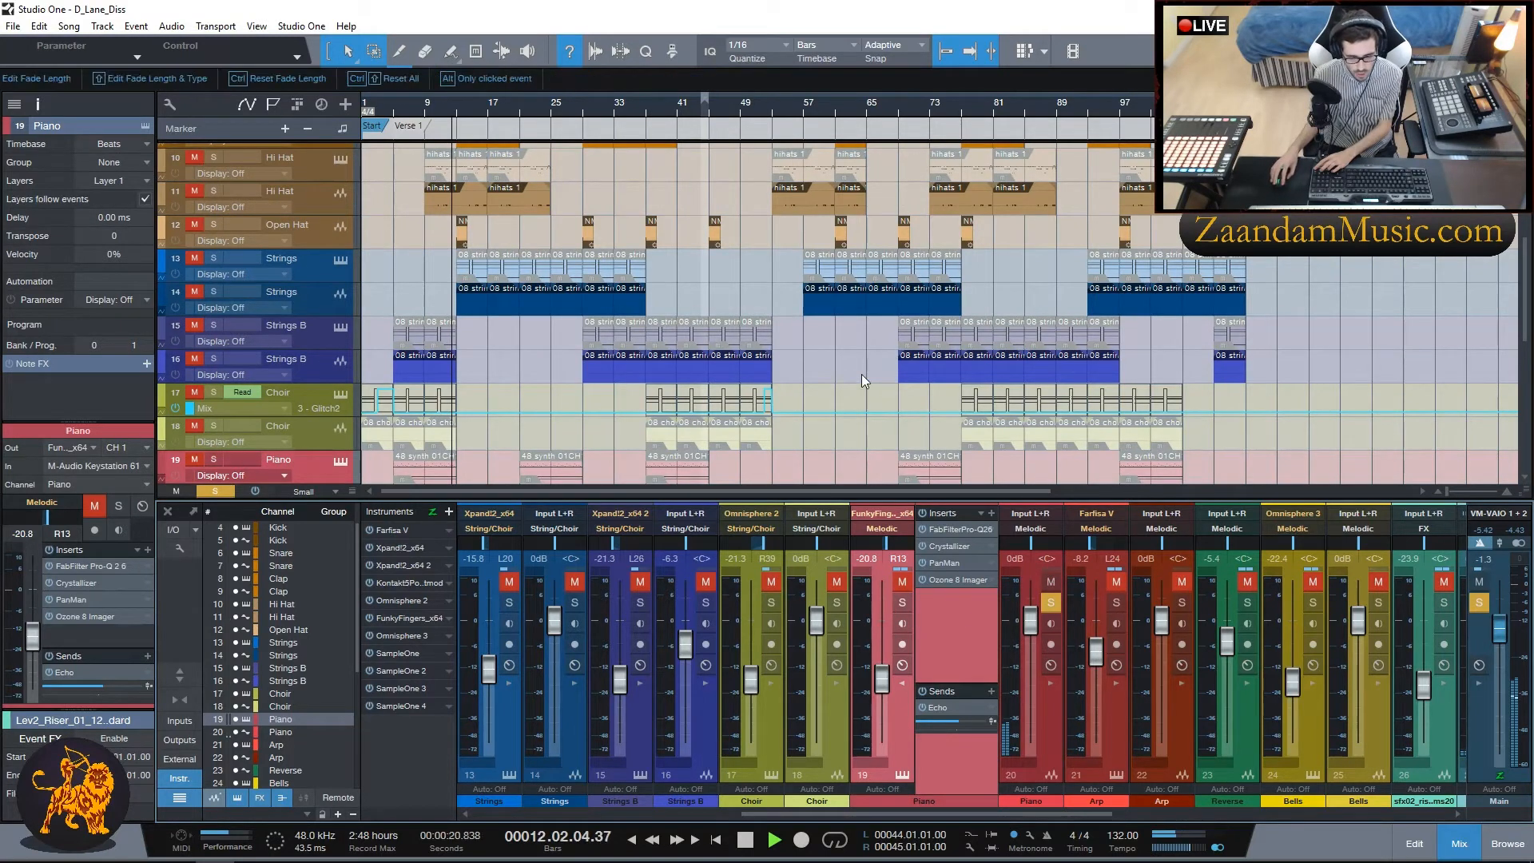
alt+click(902, 604)
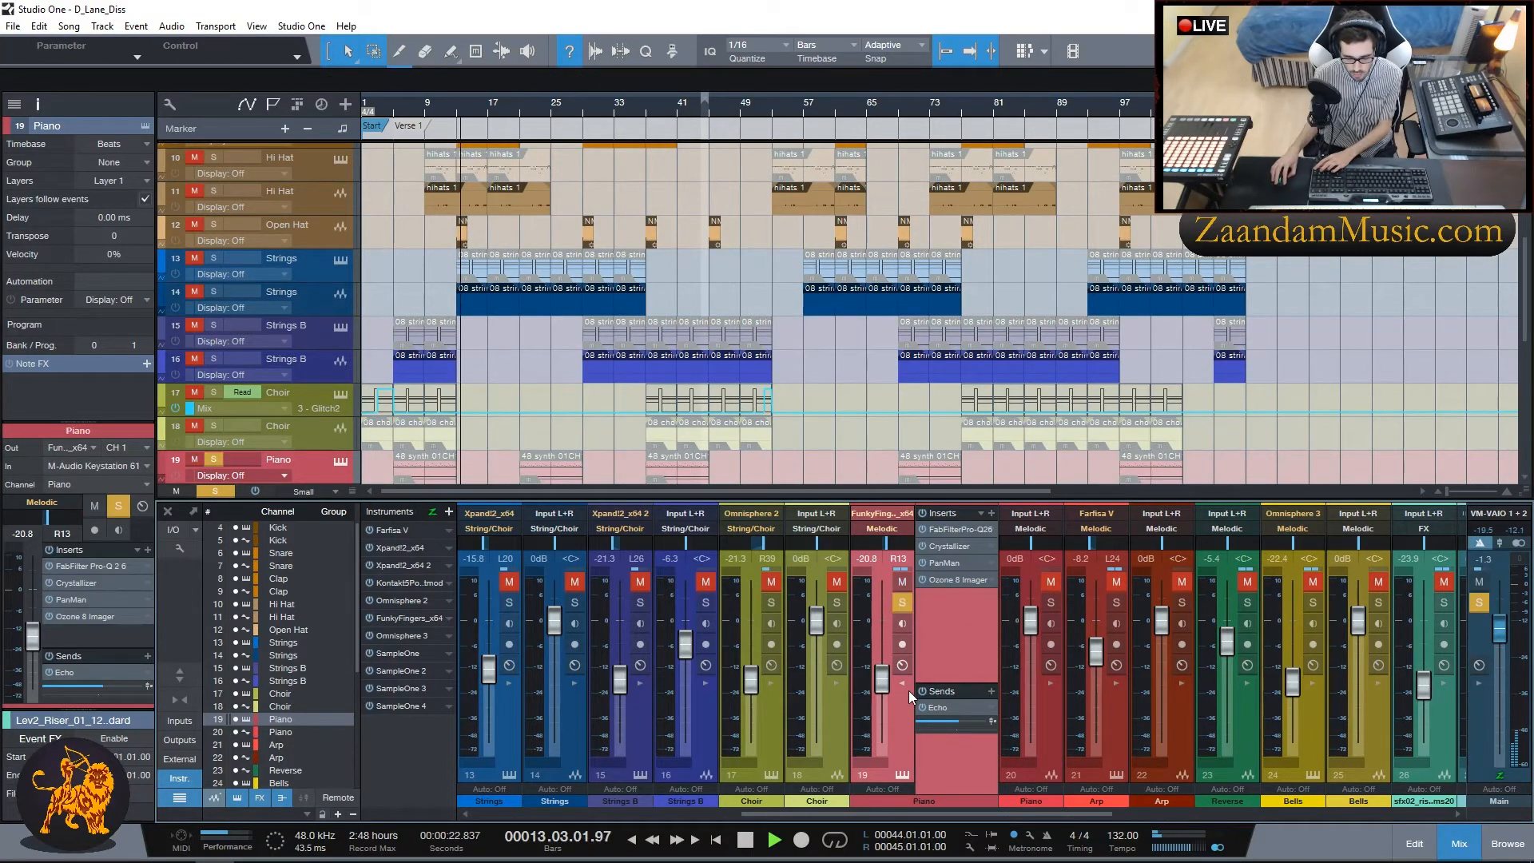
Step: Solo only the second Piano channel and play it from around bar 5
click(904, 685)
click(905, 687)
alt+click(1051, 602)
scroll(479, 256, down, 4)
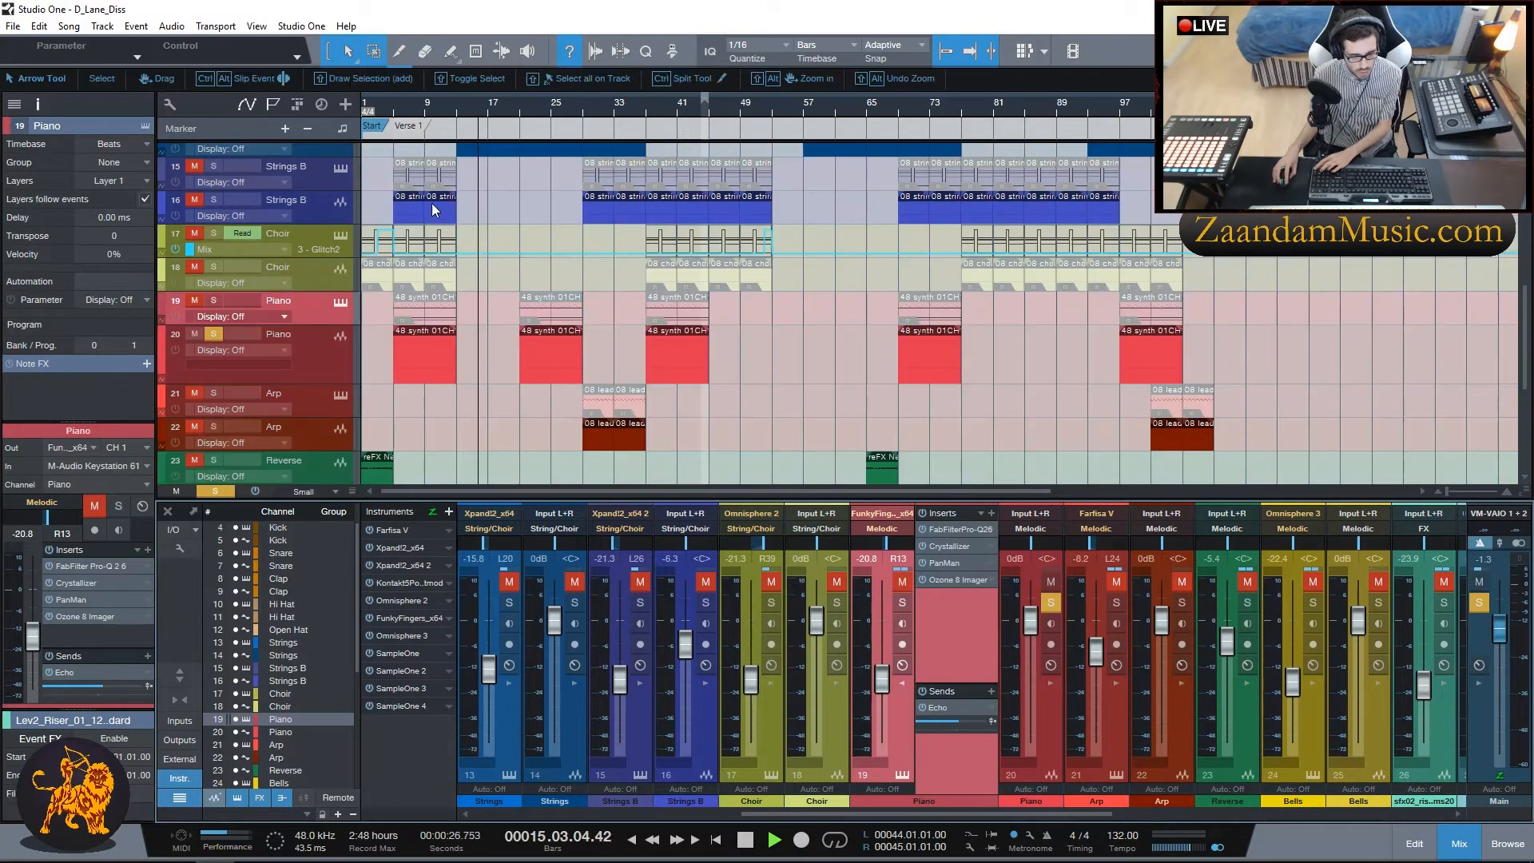
click(391, 109)
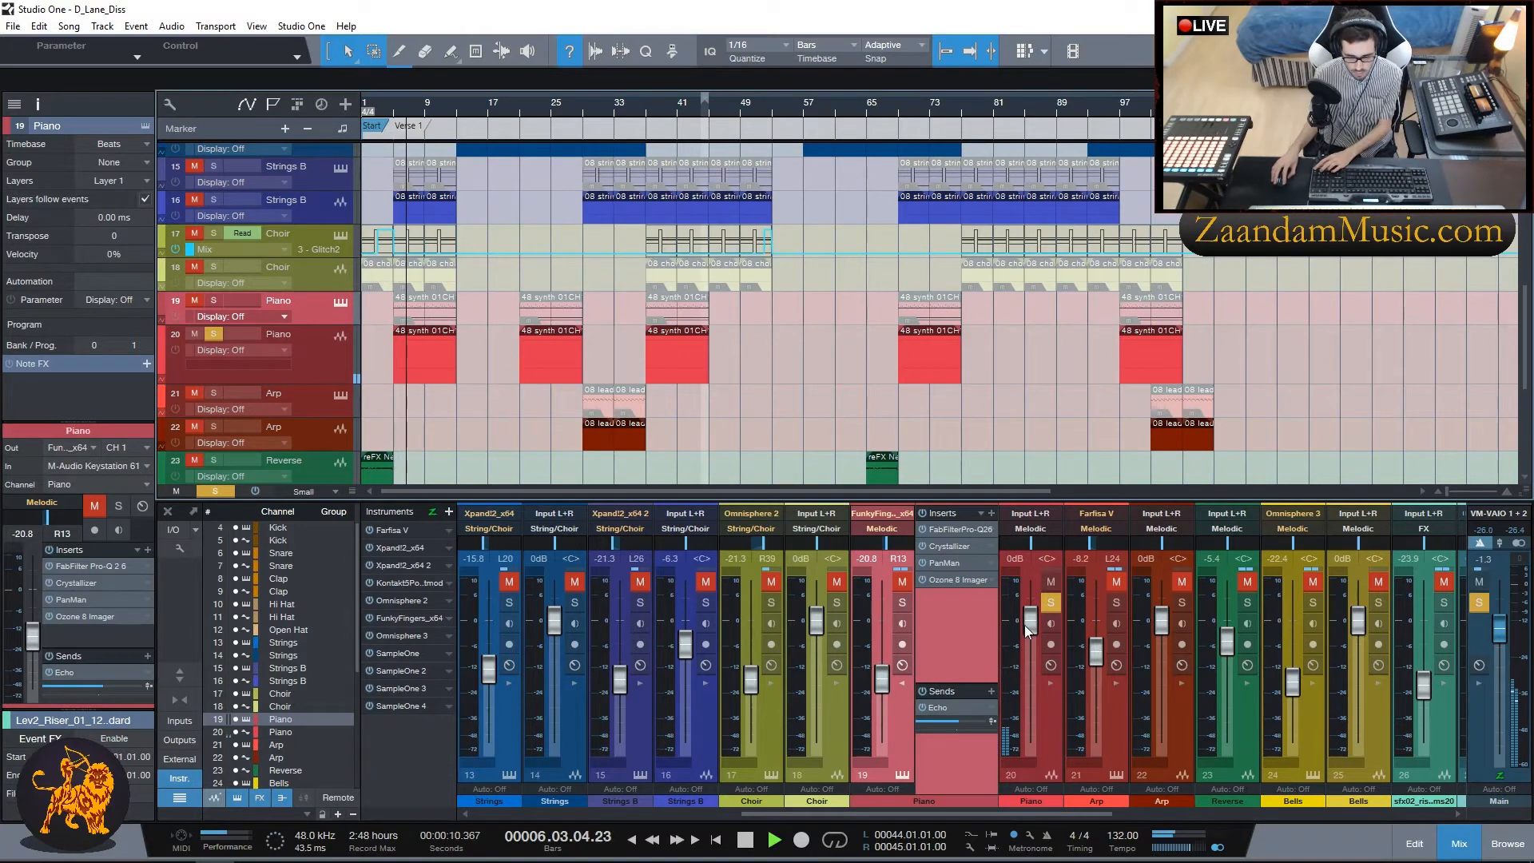
Step: Audition the second Piano with its fader raised to +7.0 dB, then reset it to 0 dB and clear the solo
drag(1025, 627, 1031, 599)
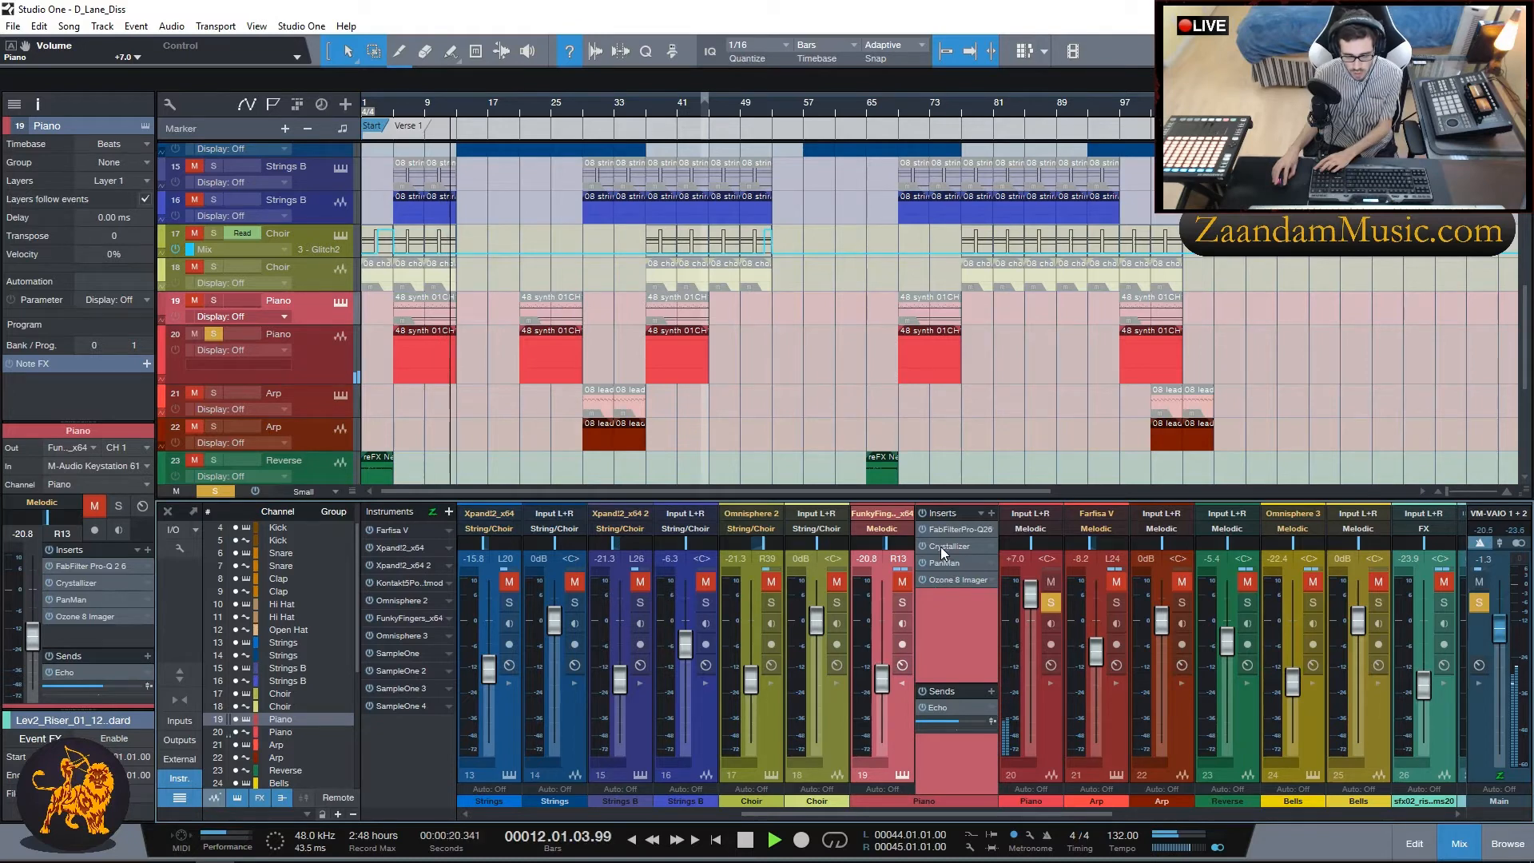
click(405, 114)
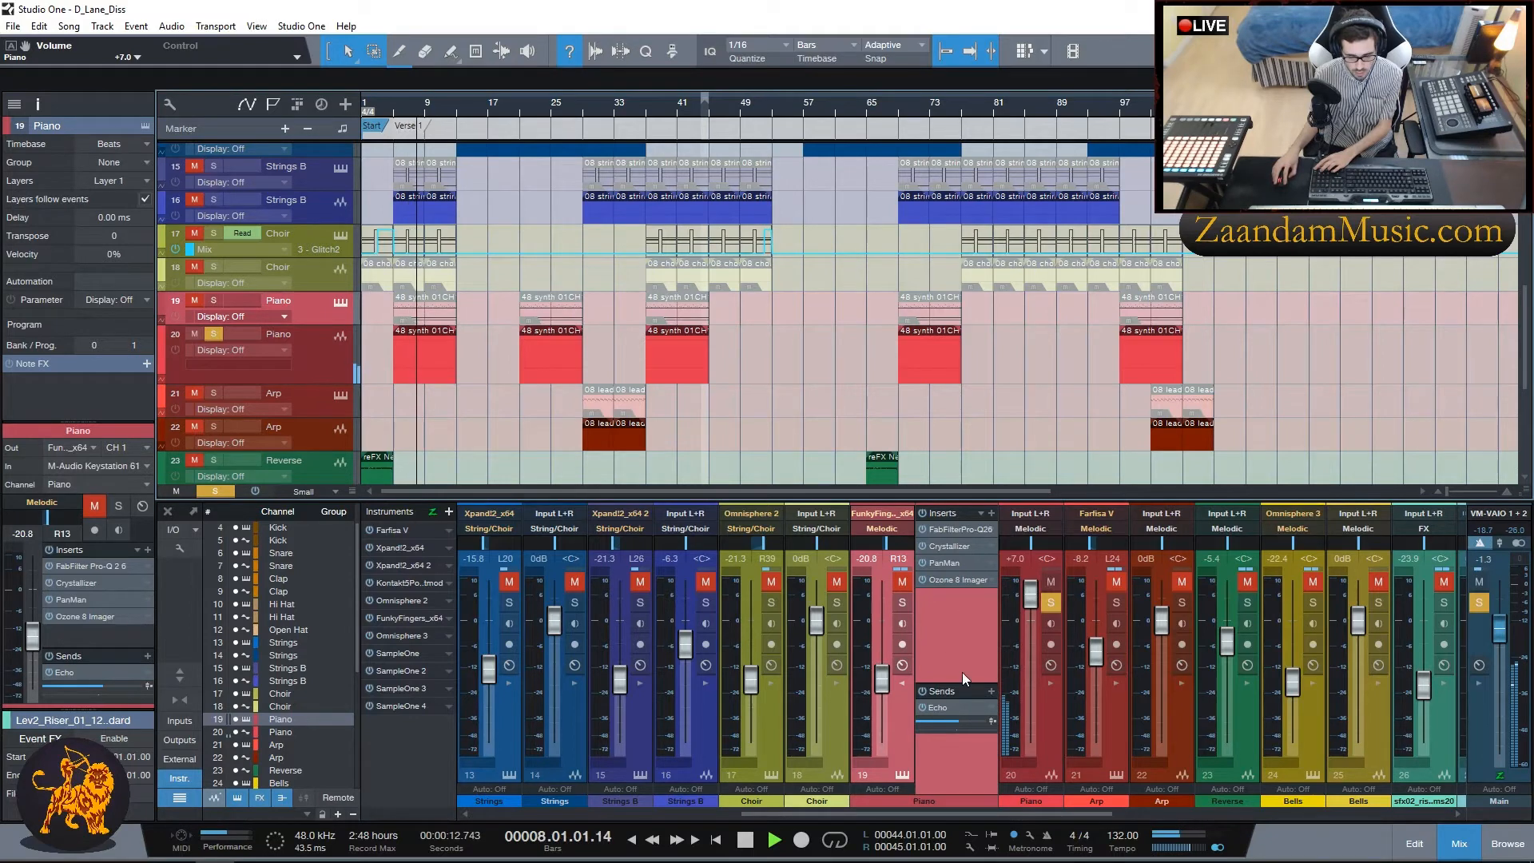
alt+click(1029, 597)
key(space)
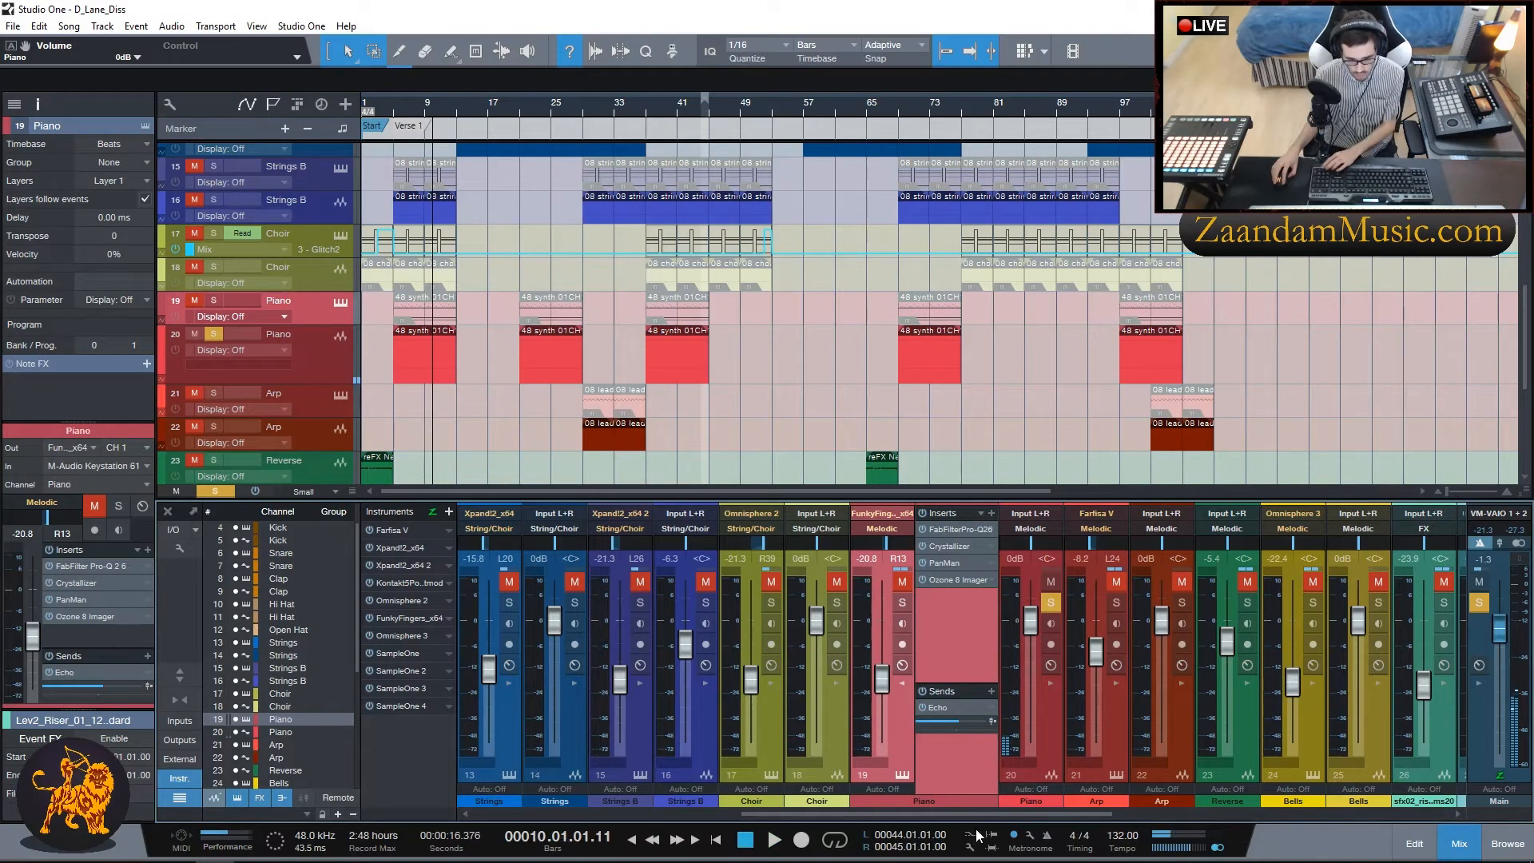
click(1050, 603)
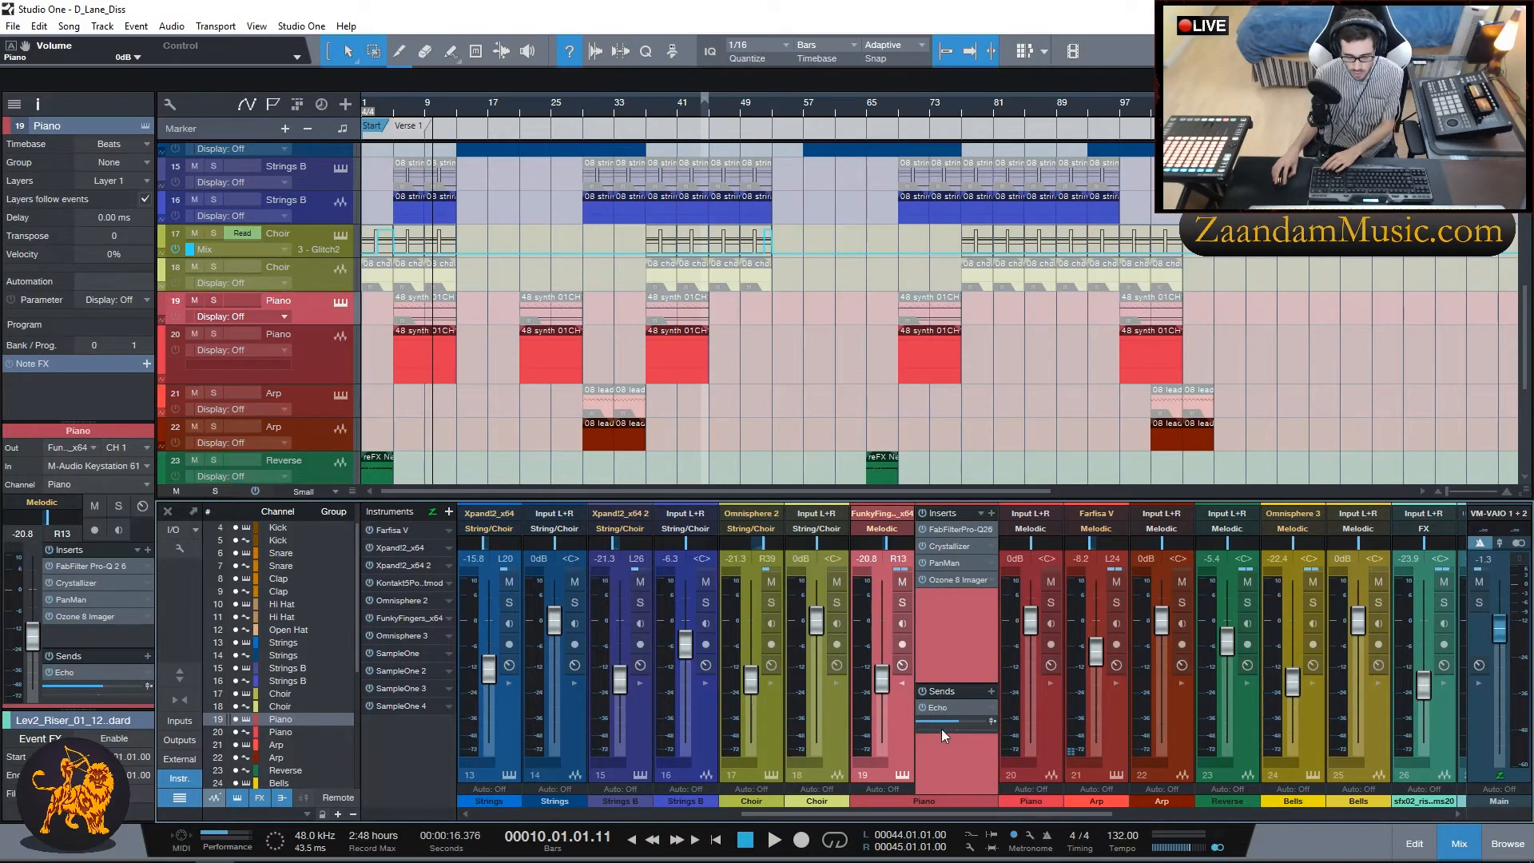
click(900, 684)
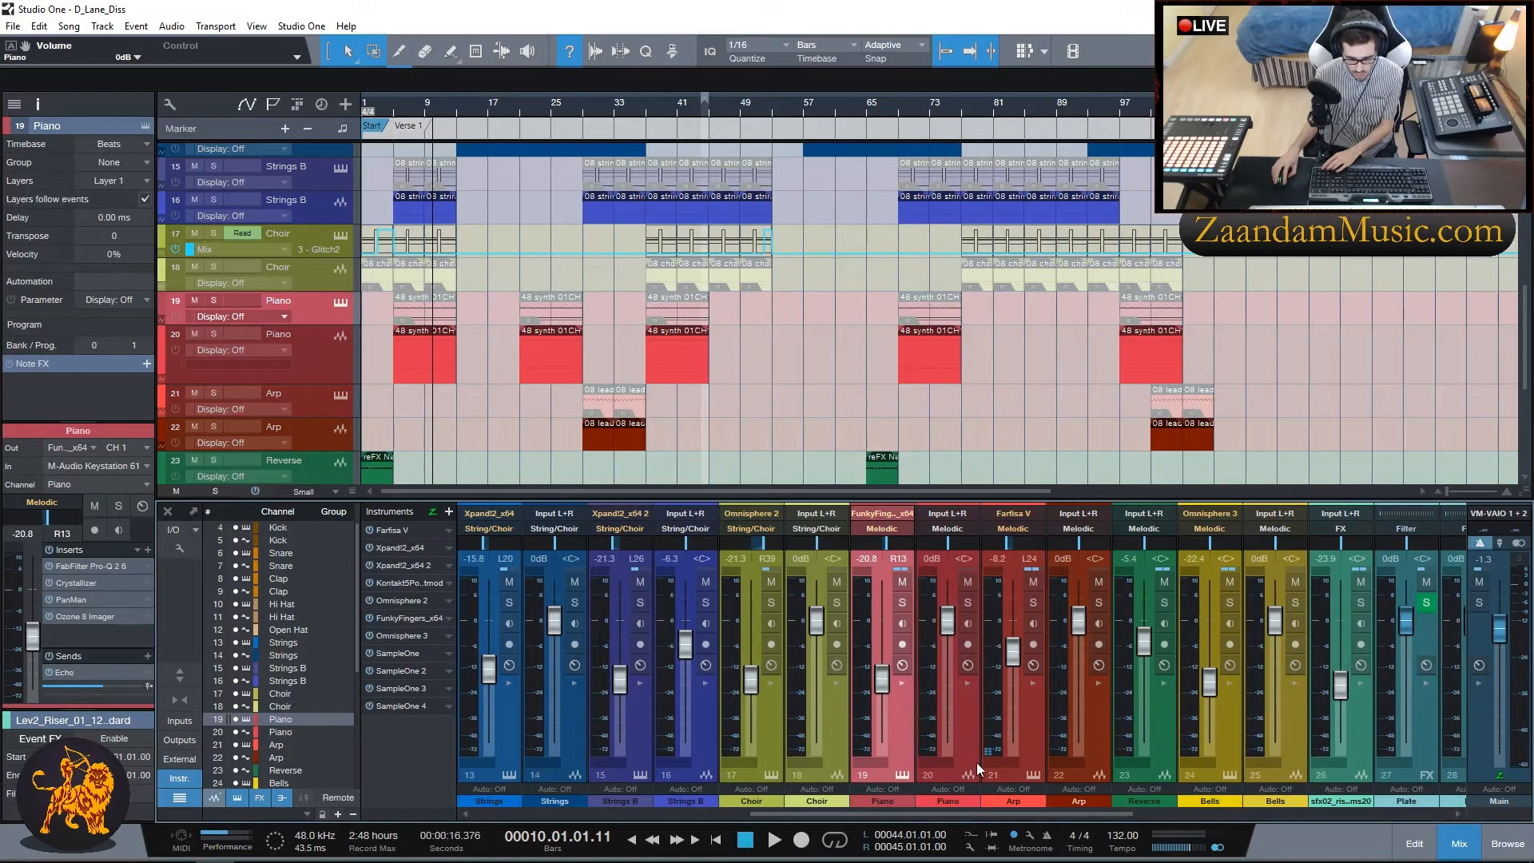
Step: Expand the first Arp channel's effects and inspect its FabFilter Pro-Q 2 and Crystallizer
click(1009, 722)
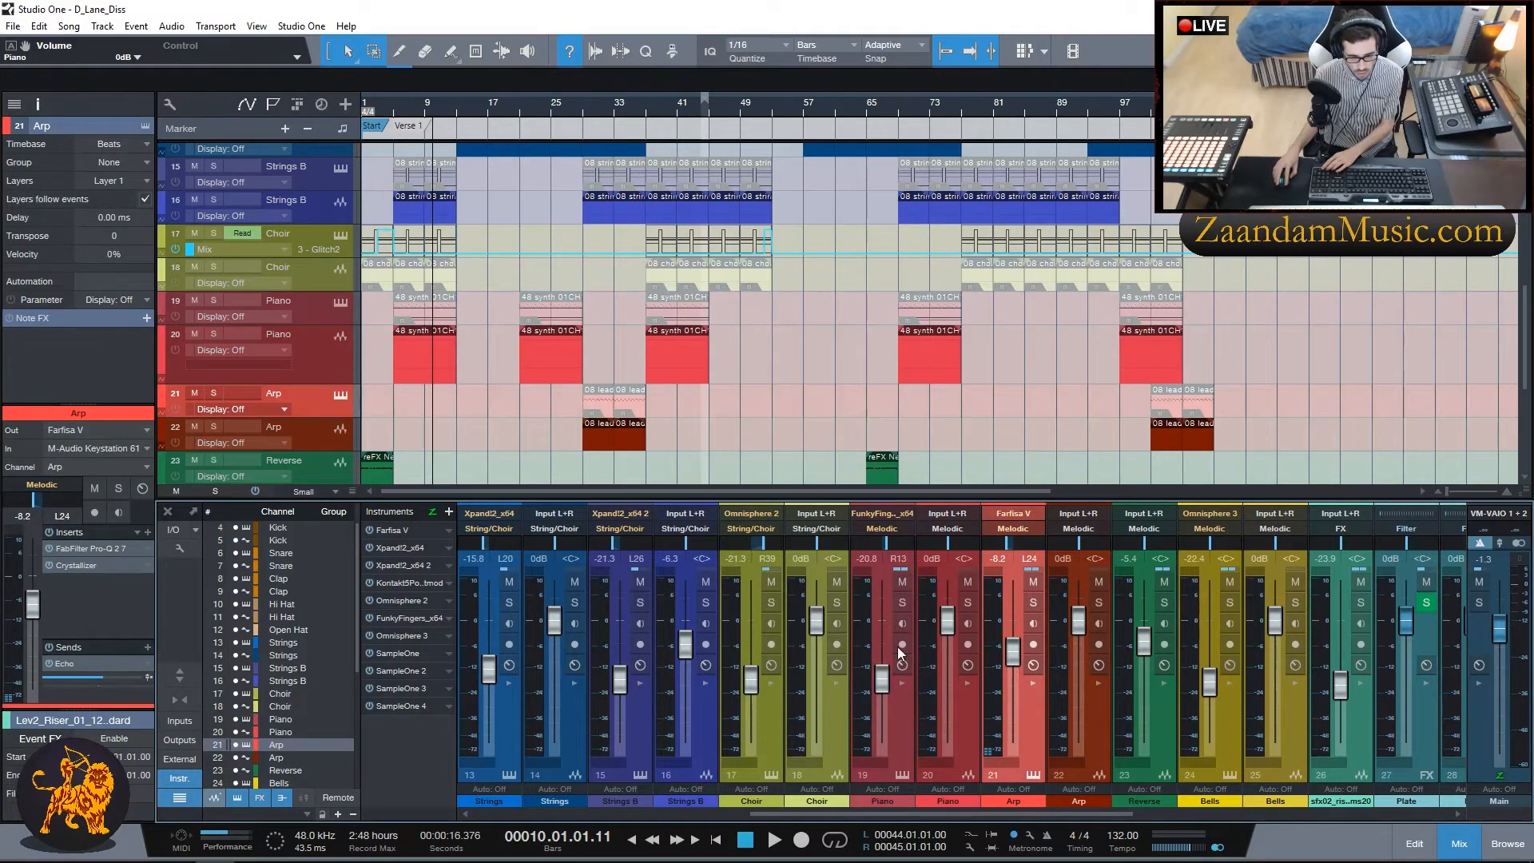
click(1031, 680)
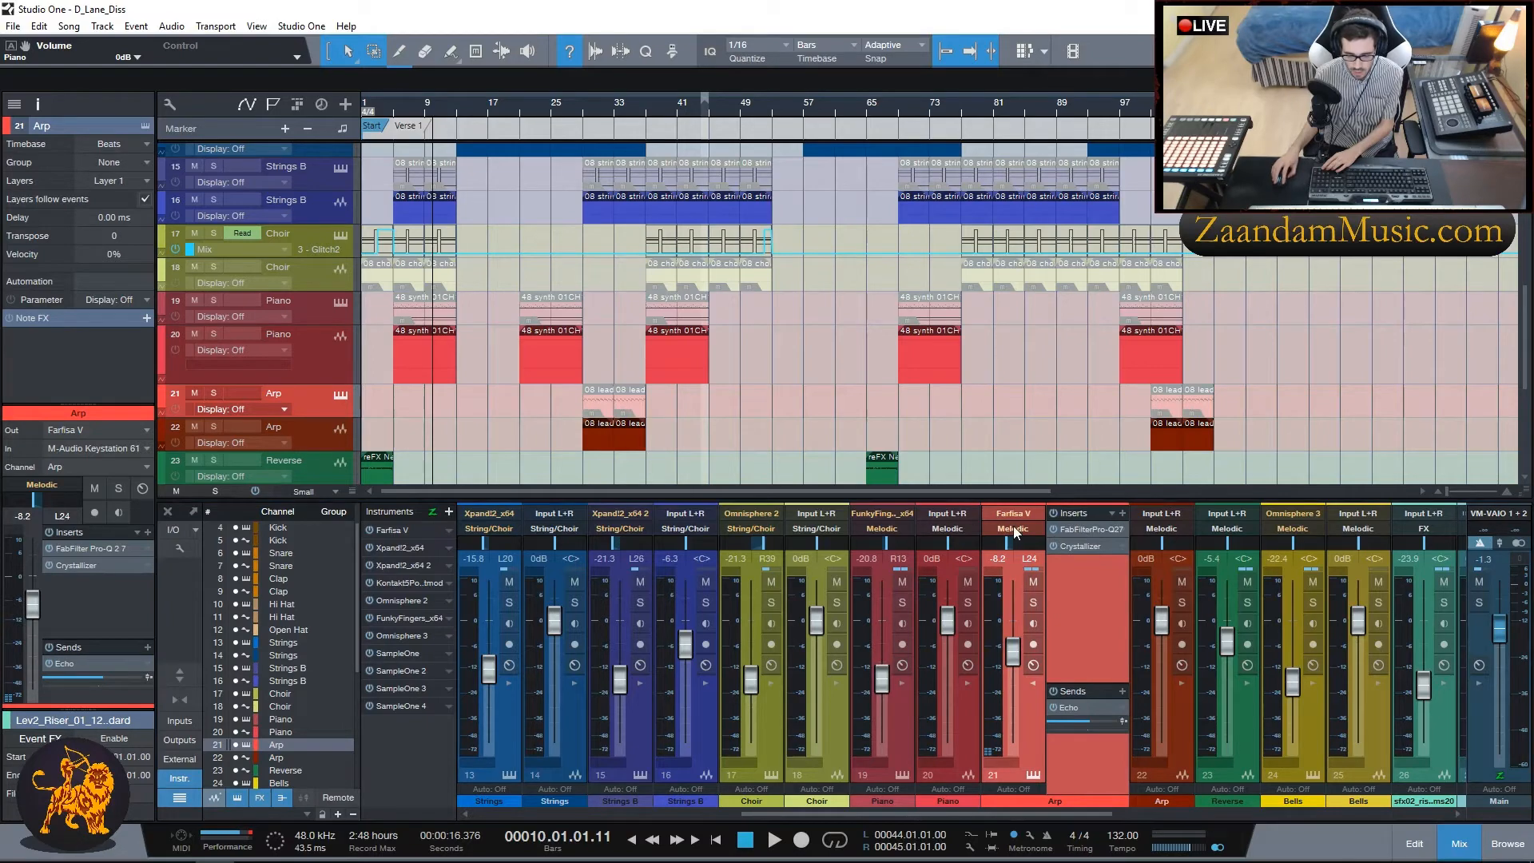
drag(0, 236, 714, 108)
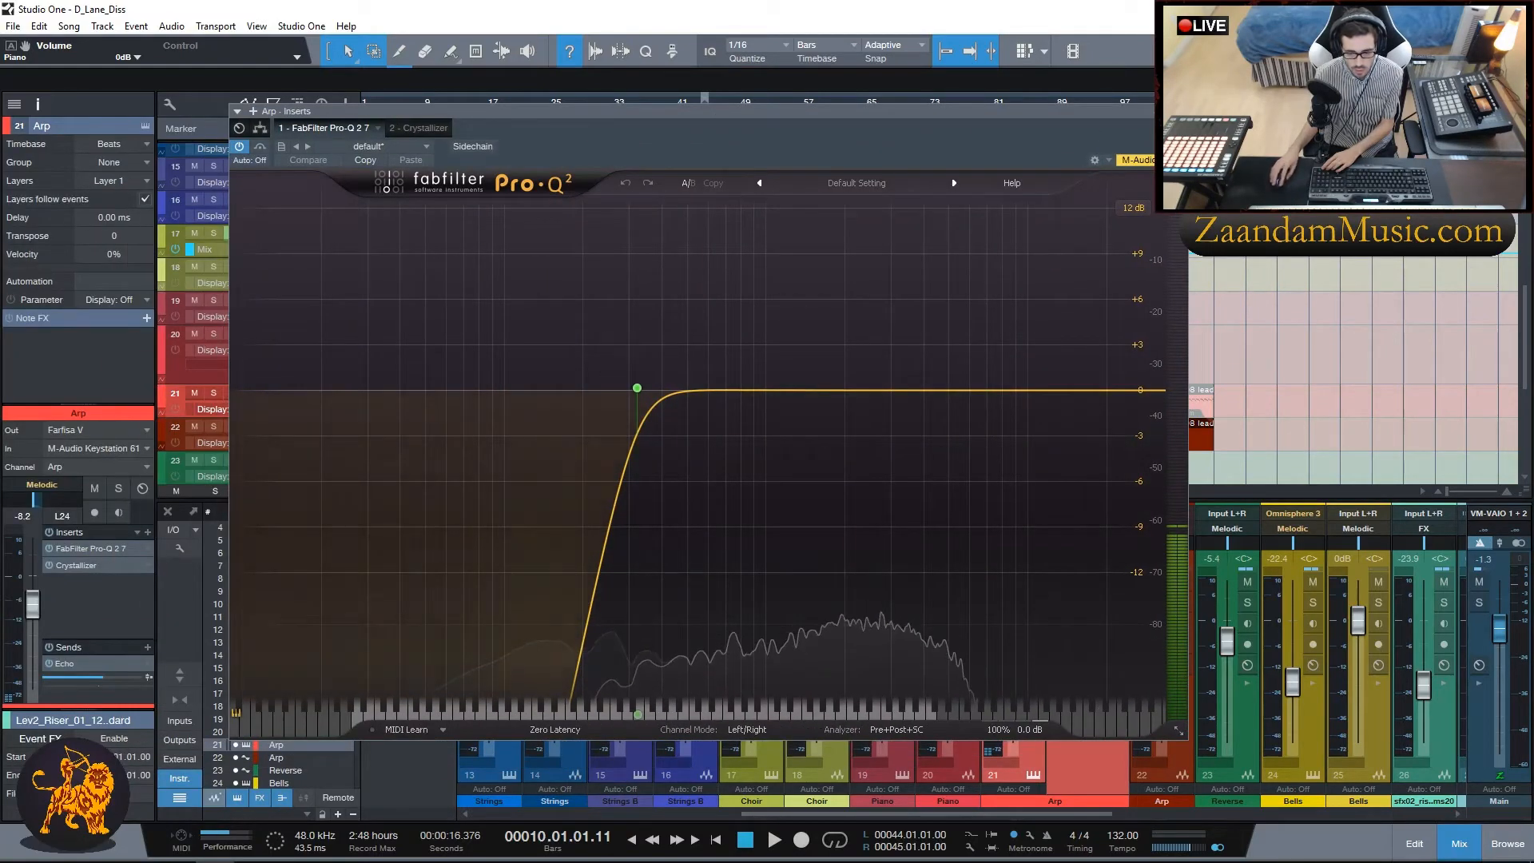
key(Escape)
click(1083, 546)
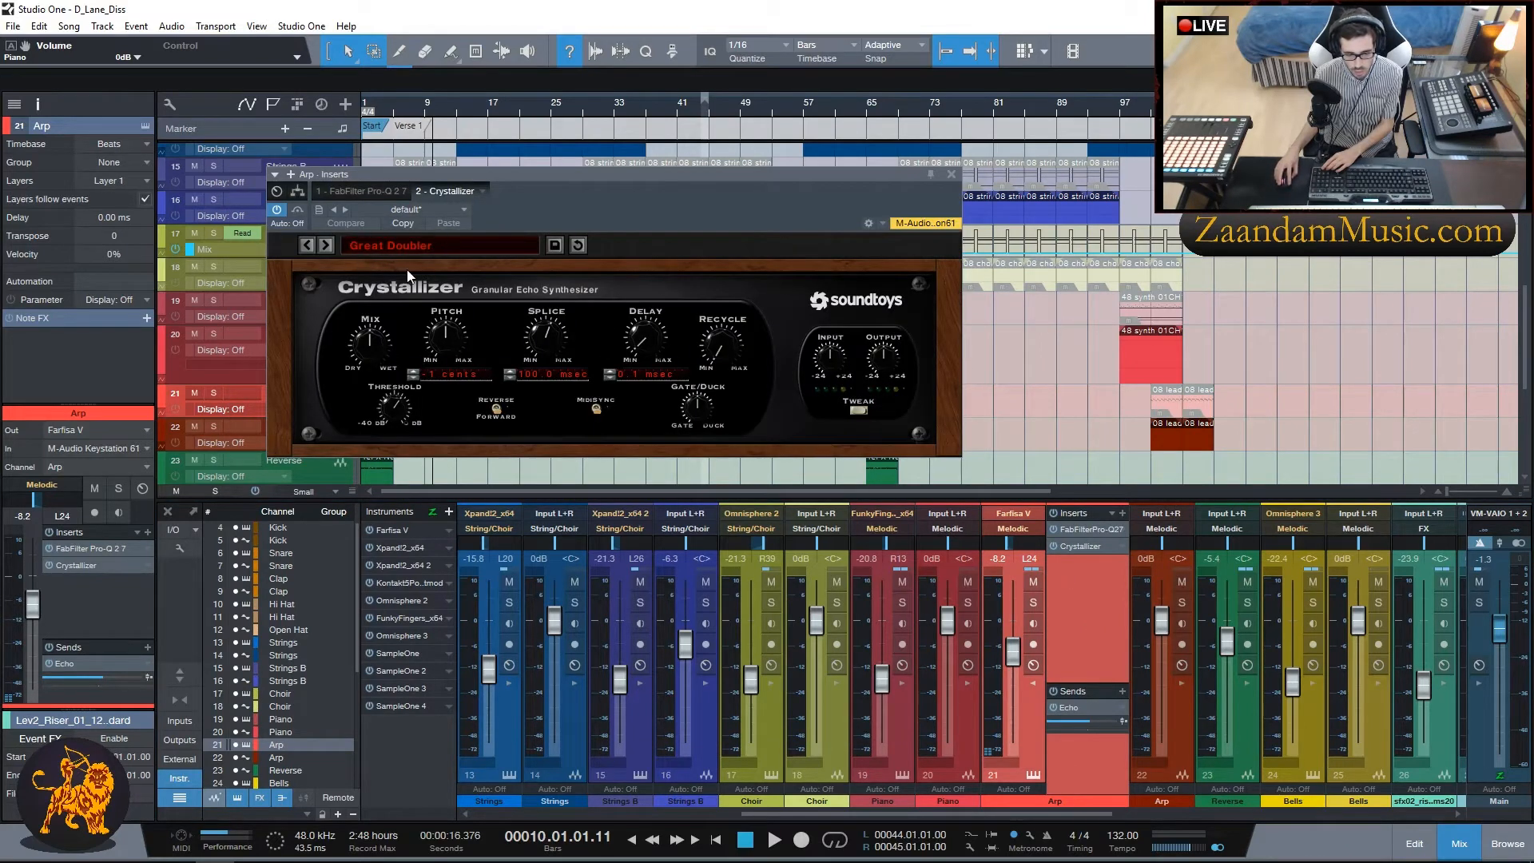
click(950, 174)
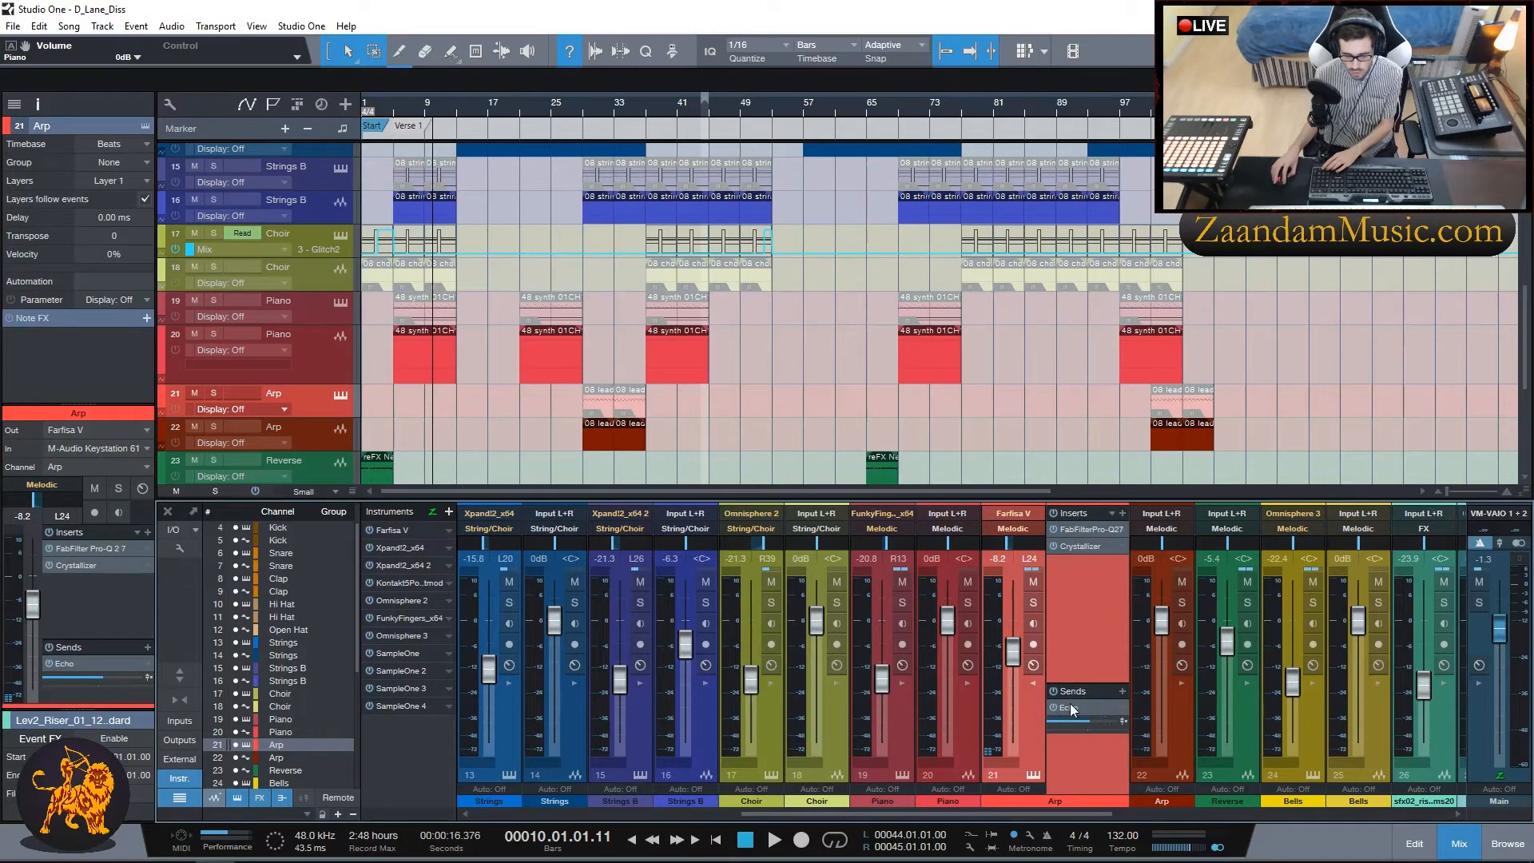
Step: Play the second Arp channel from bar 30 in solo, and listen to it within the full mix
click(592, 107)
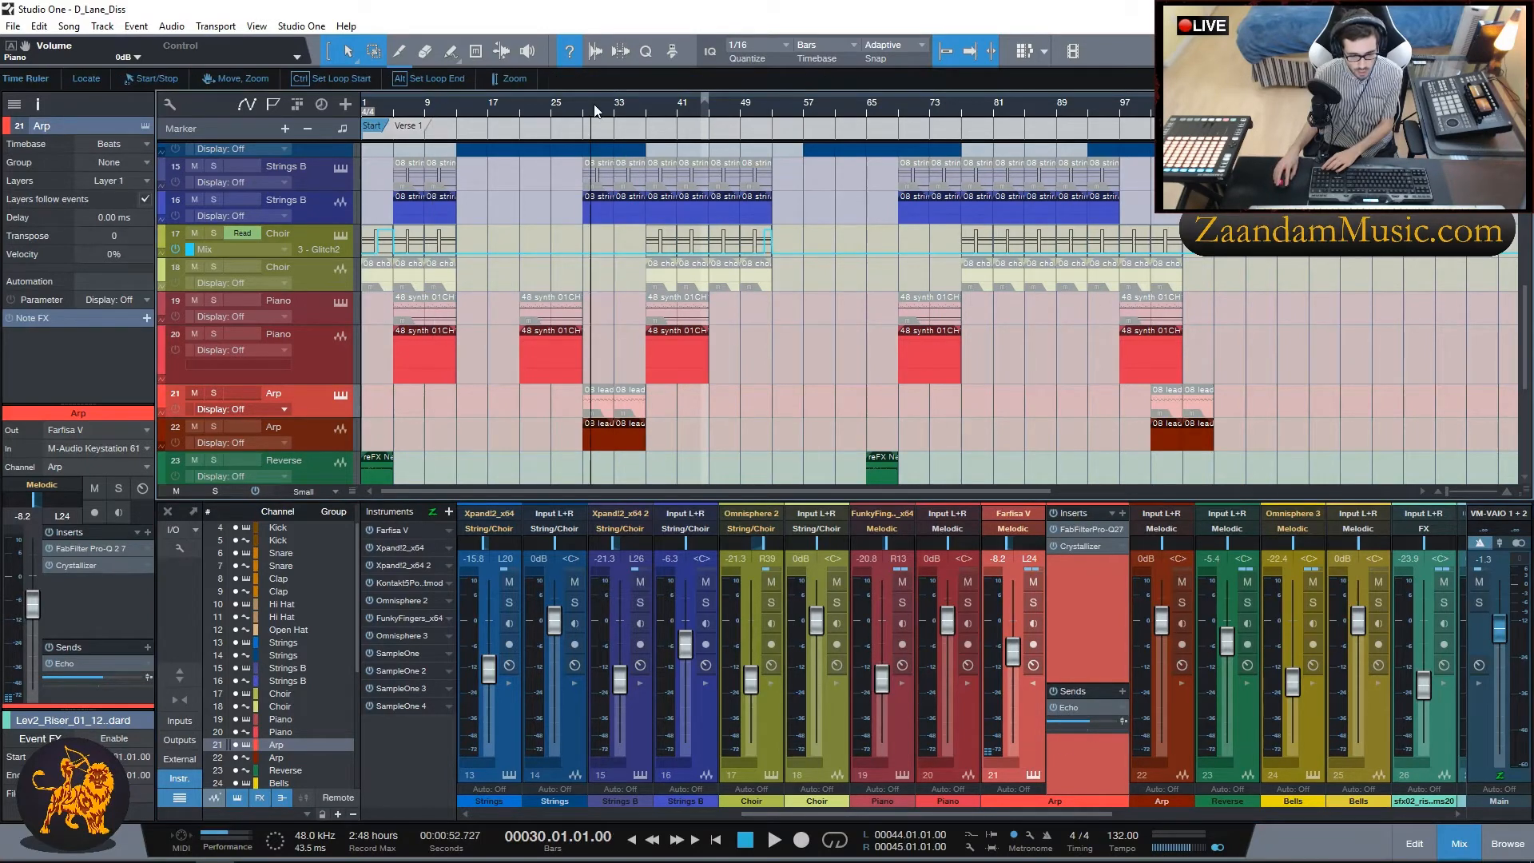
click(1181, 602)
key(space)
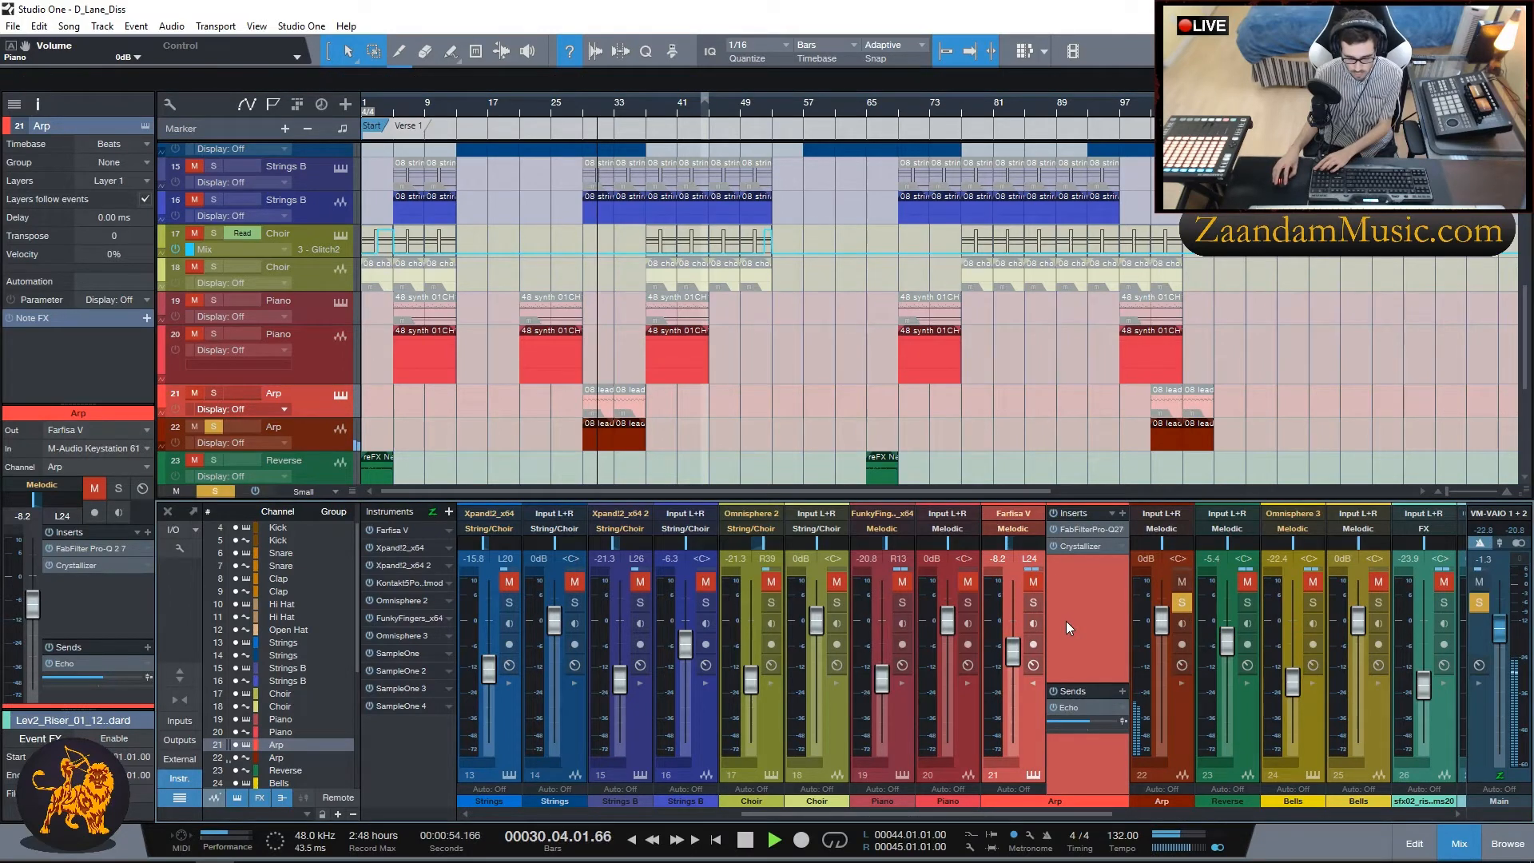
click(1032, 683)
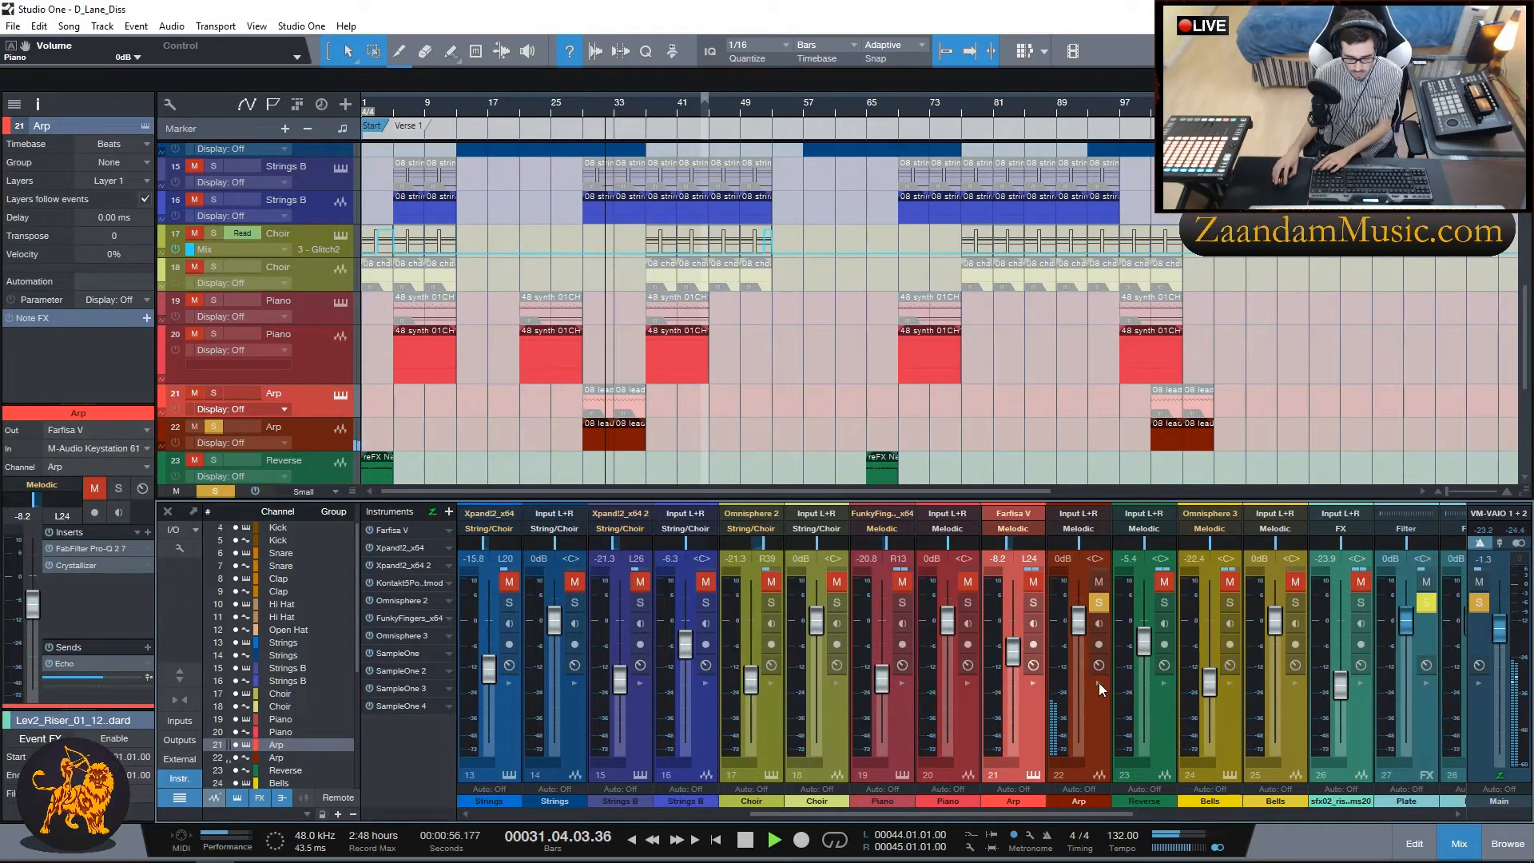
click(1099, 601)
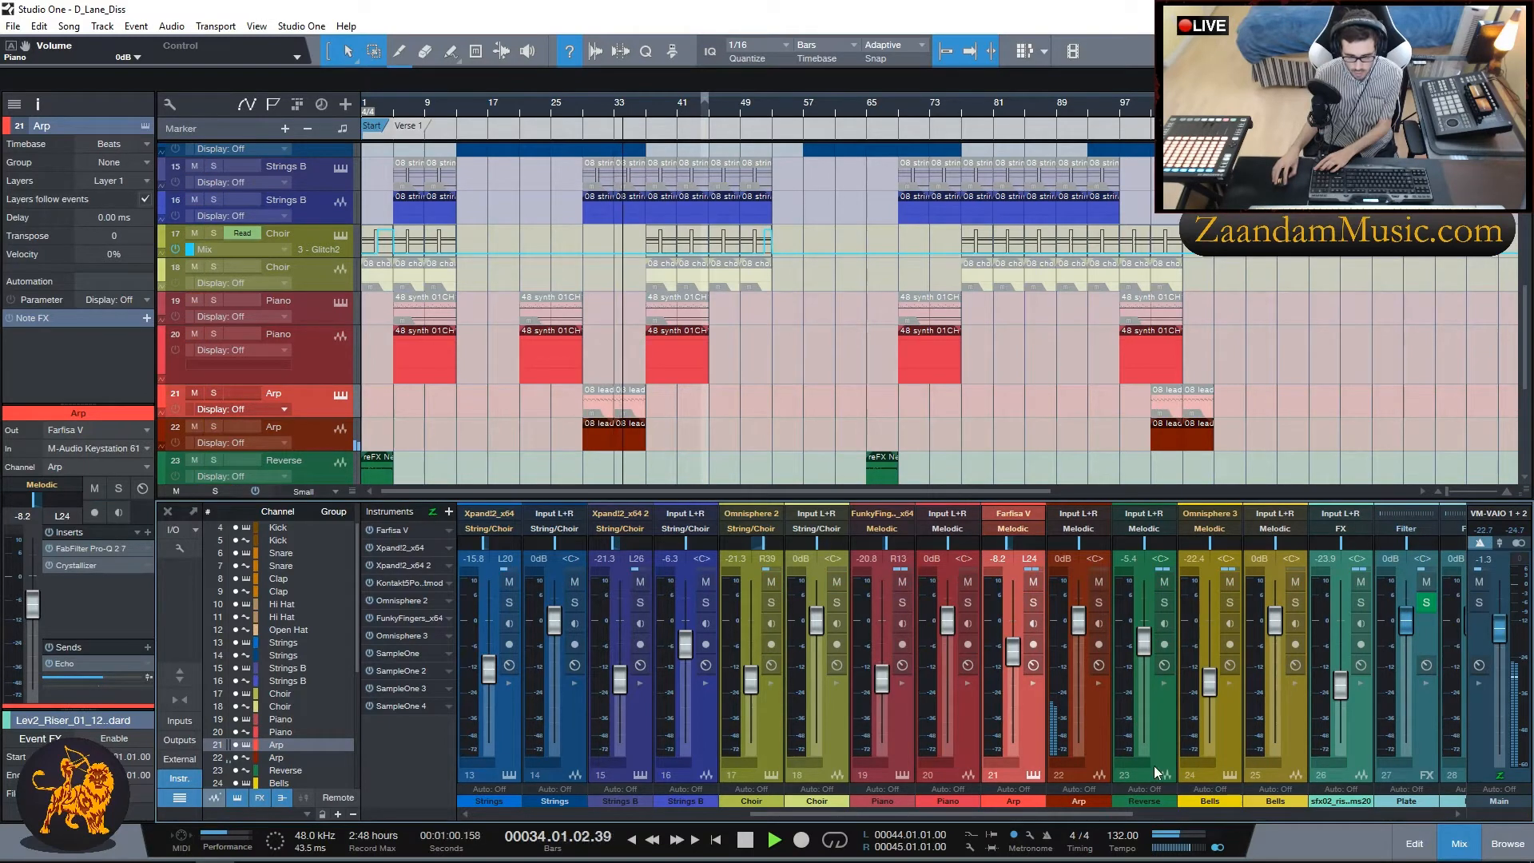
key(space)
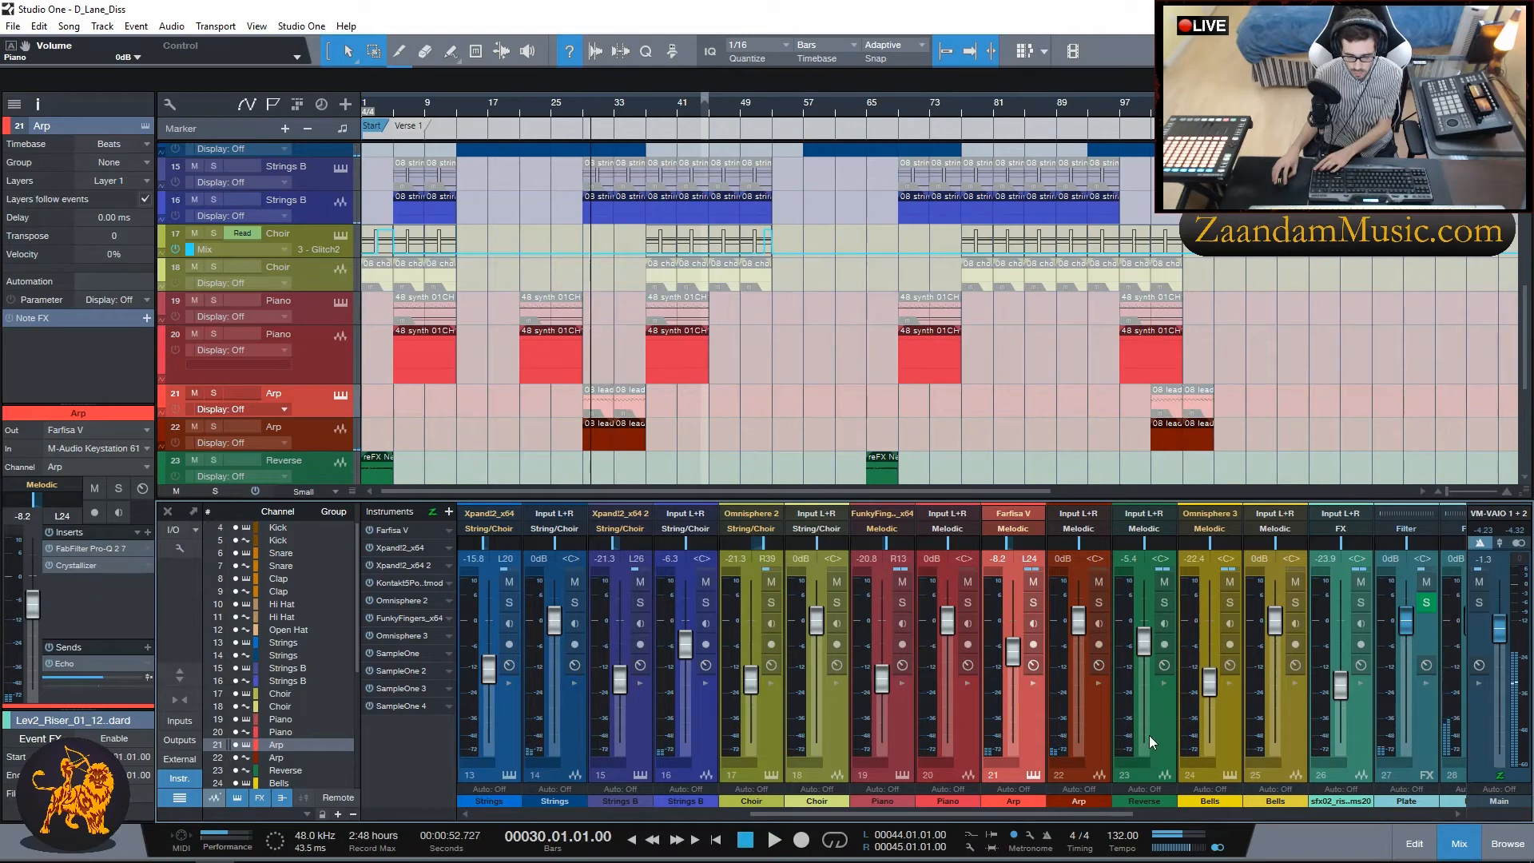
Step: Solo the Reverse channel, play it from bar 64 and expand its effects
click(1159, 709)
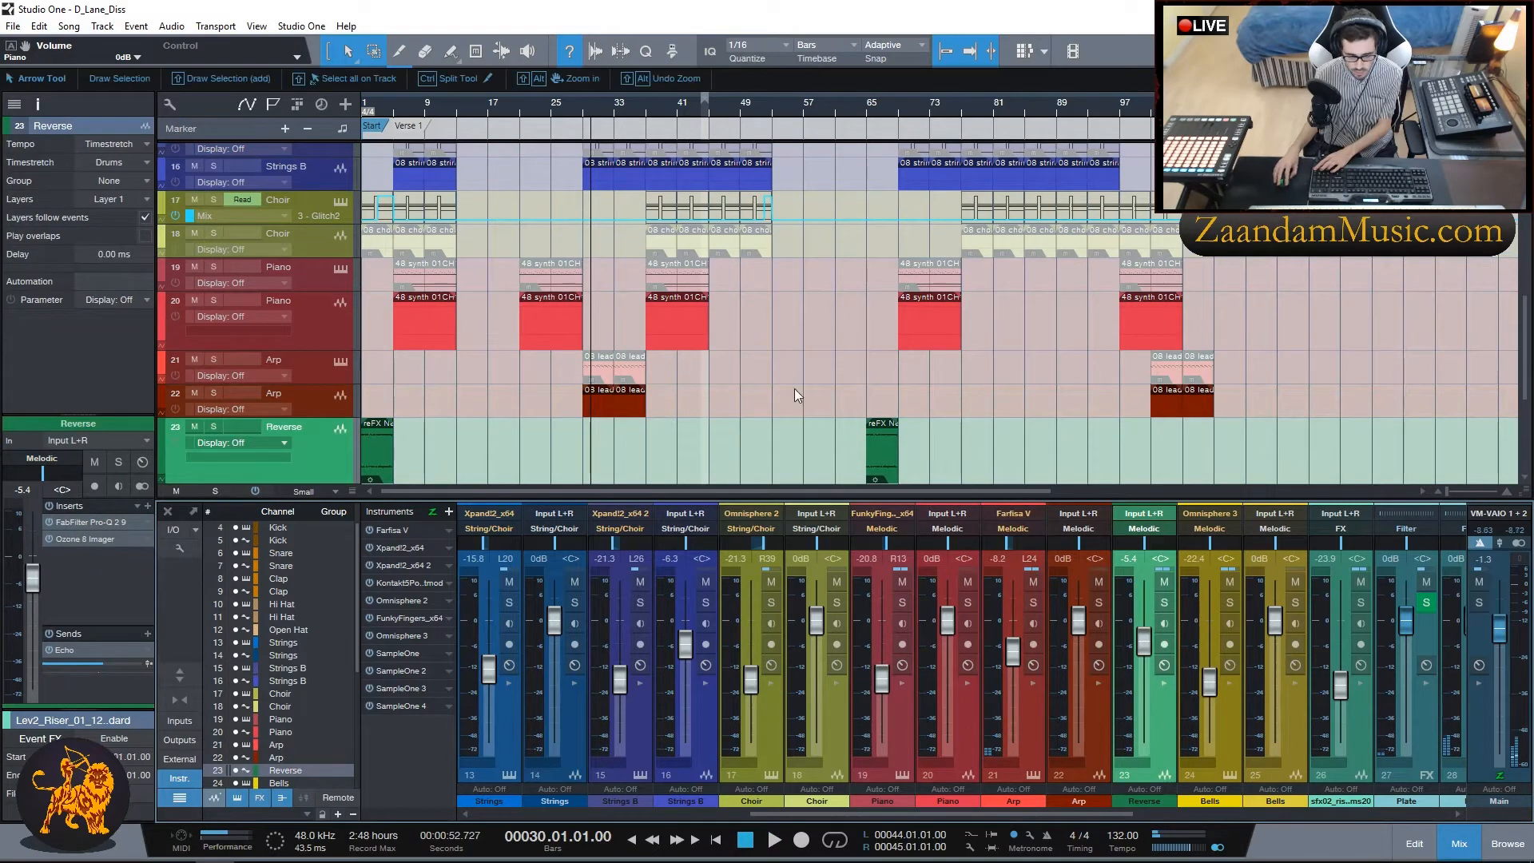
scroll(770, 380, down, 2)
click(861, 116)
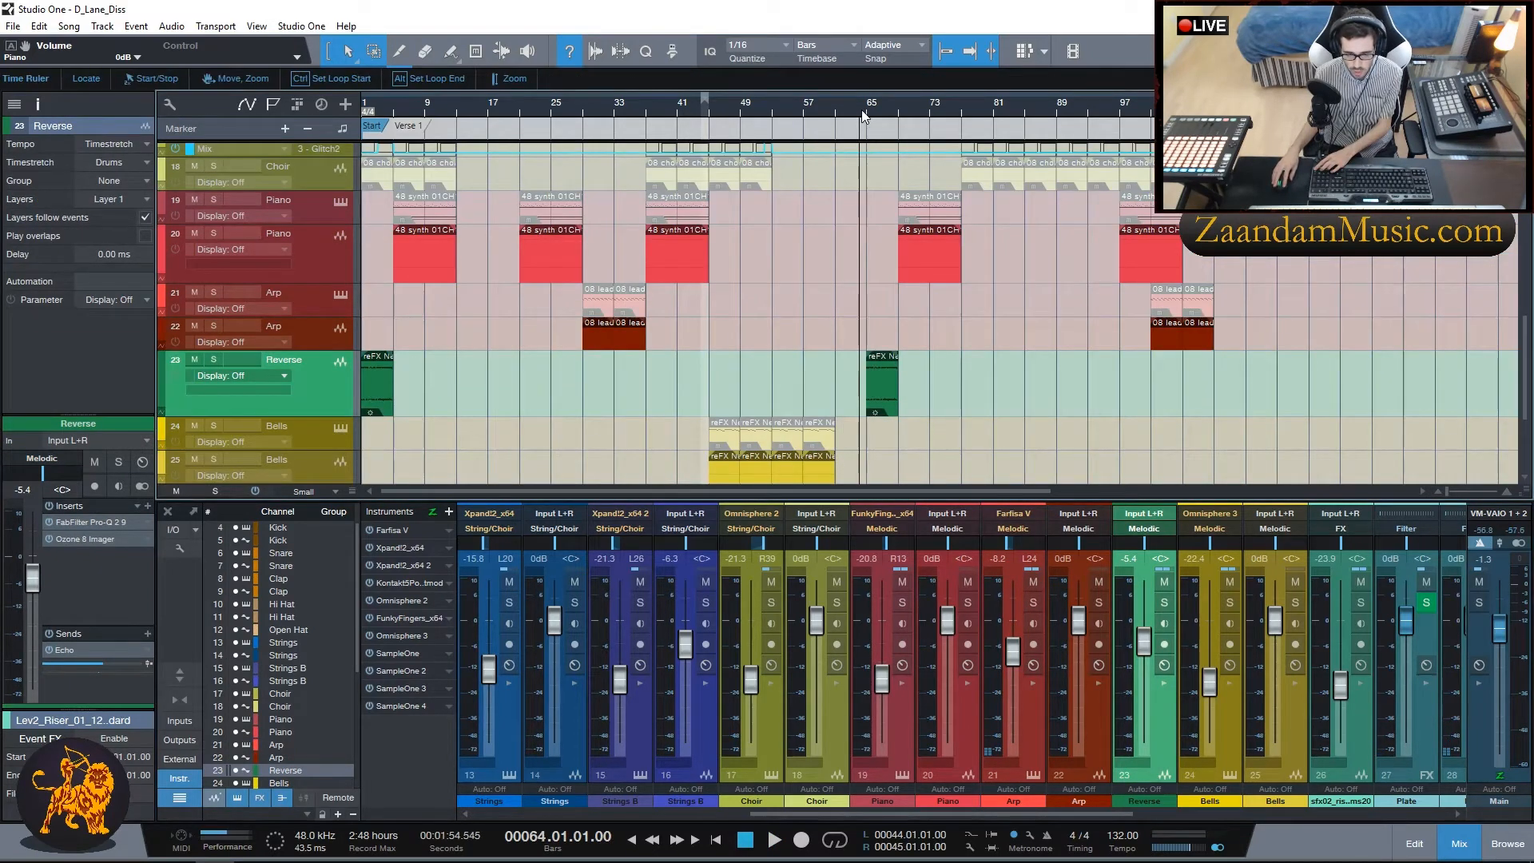
click(1164, 603)
key(KP_0)
key(space)
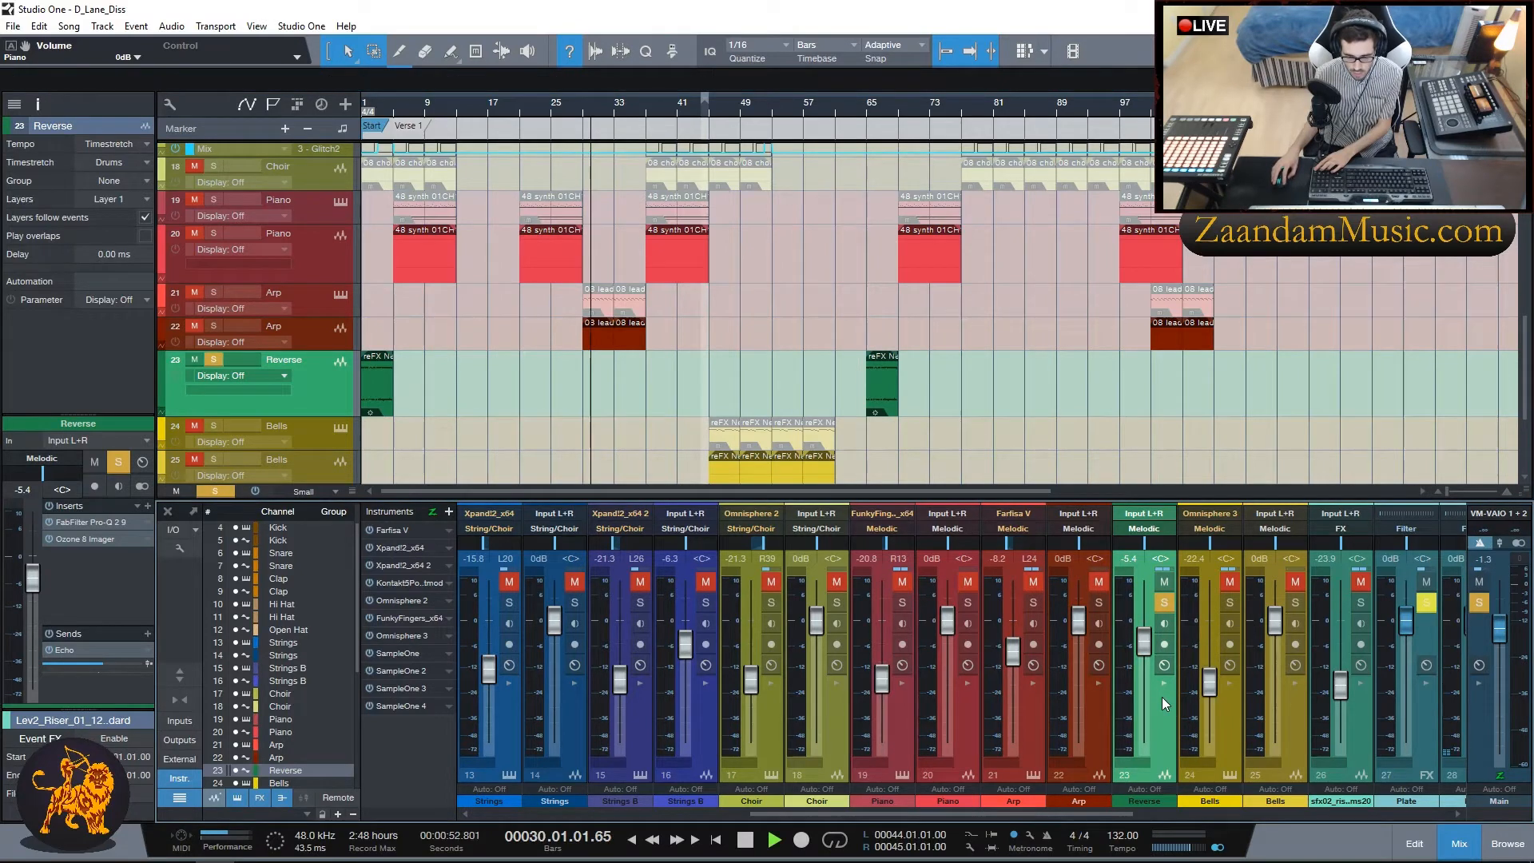
click(859, 113)
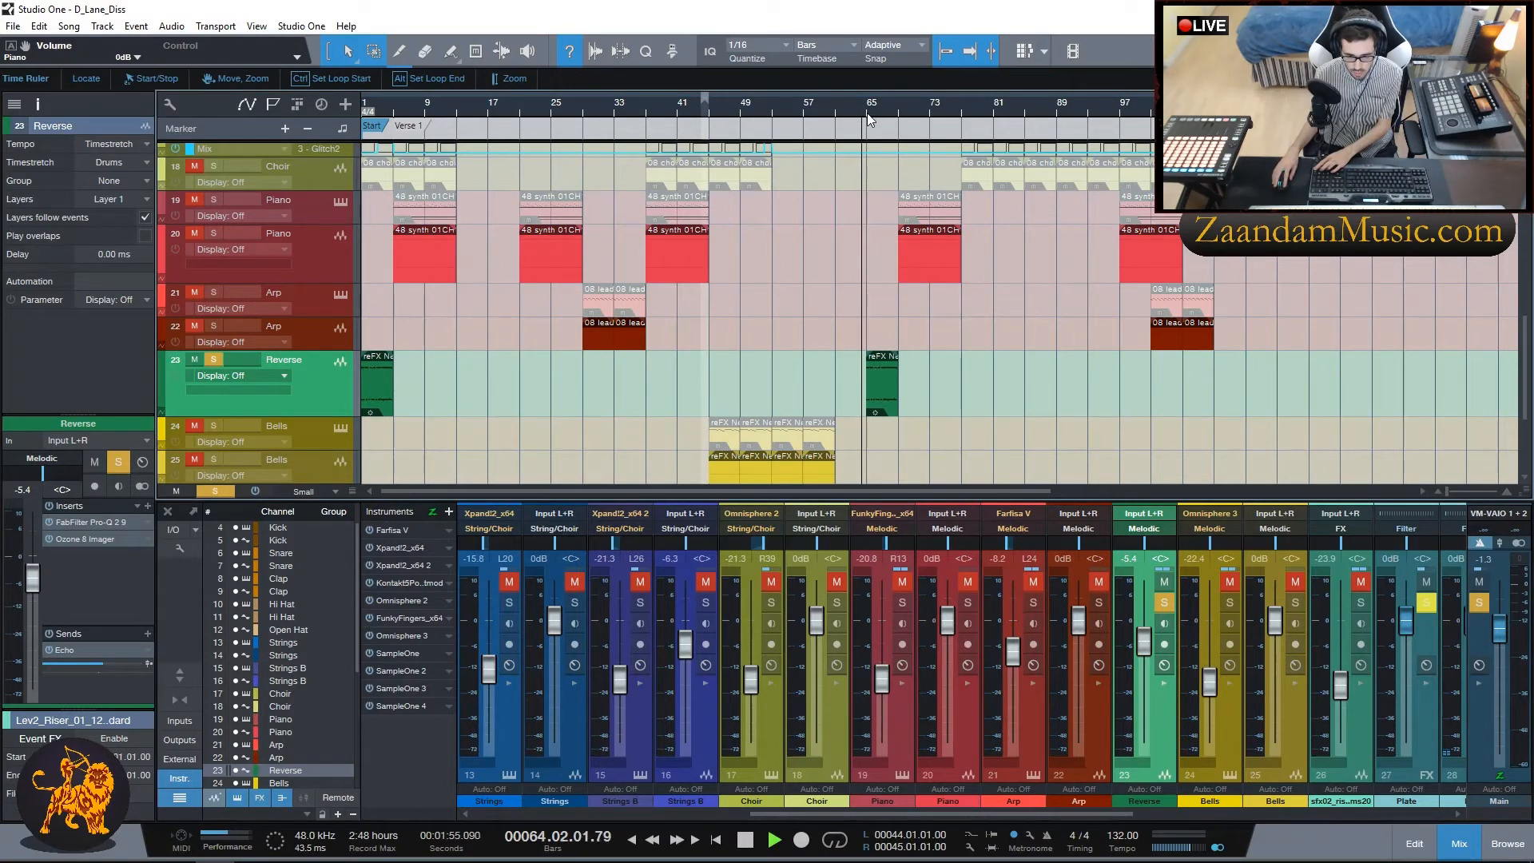
click(1163, 682)
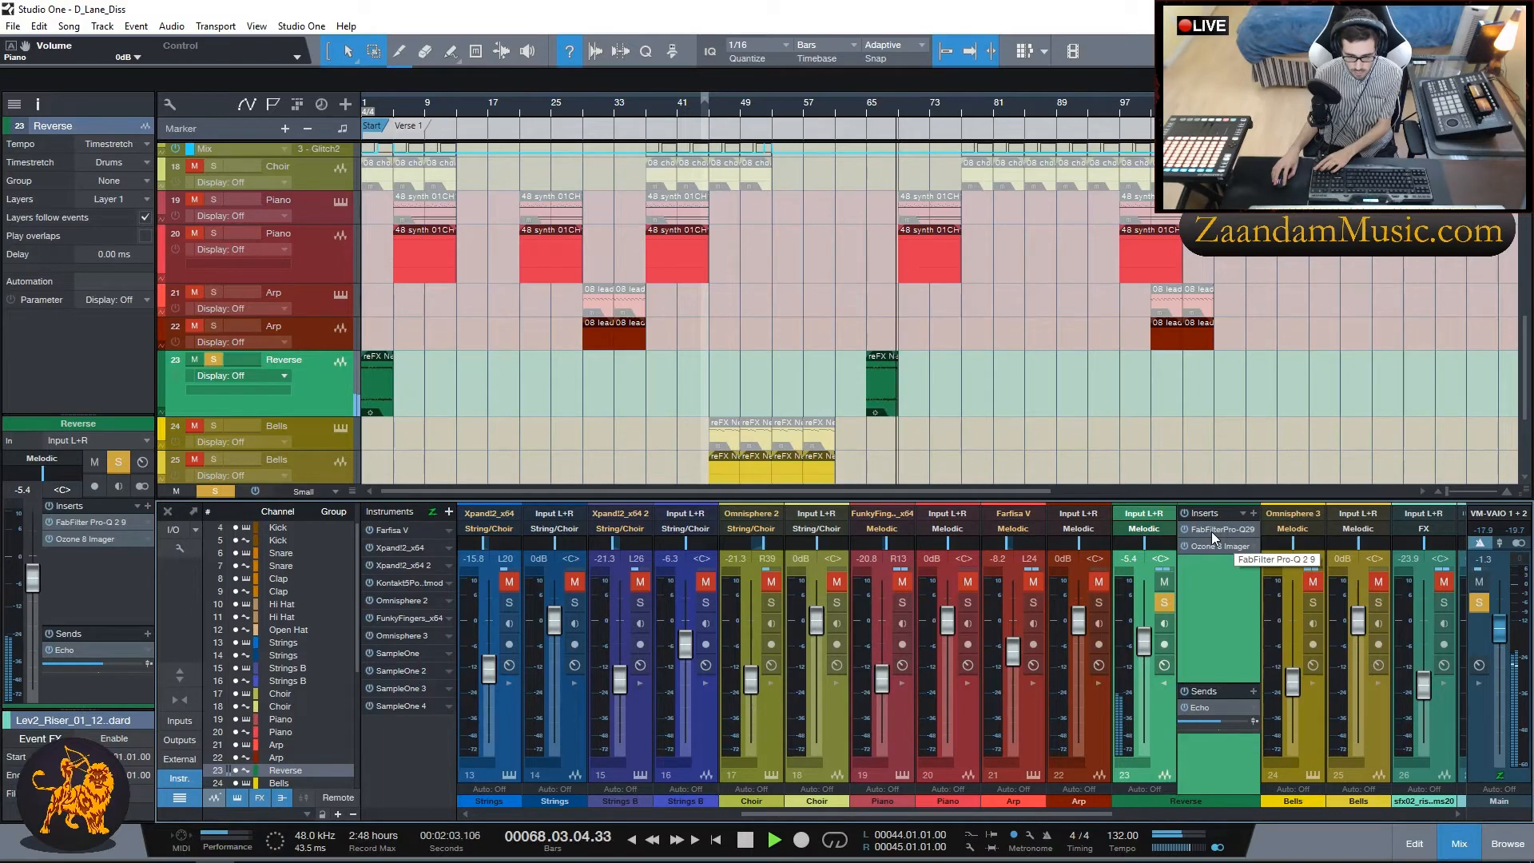
key(space)
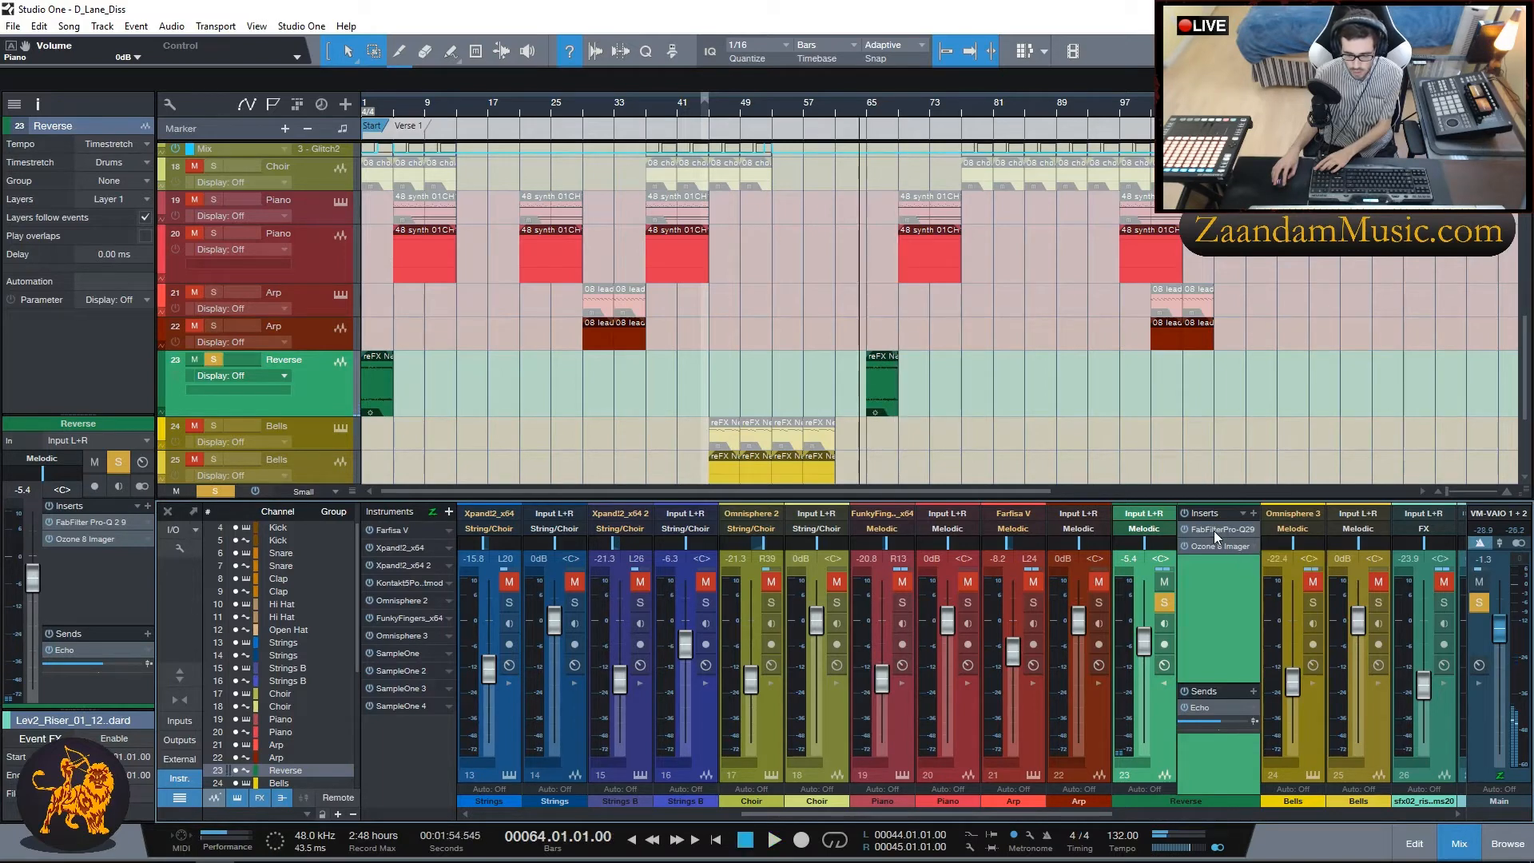
Step: Inspect the FabFilter Pro-Q 2 and Ozone 8 Imager inserts on the Reverse channel
click(1216, 533)
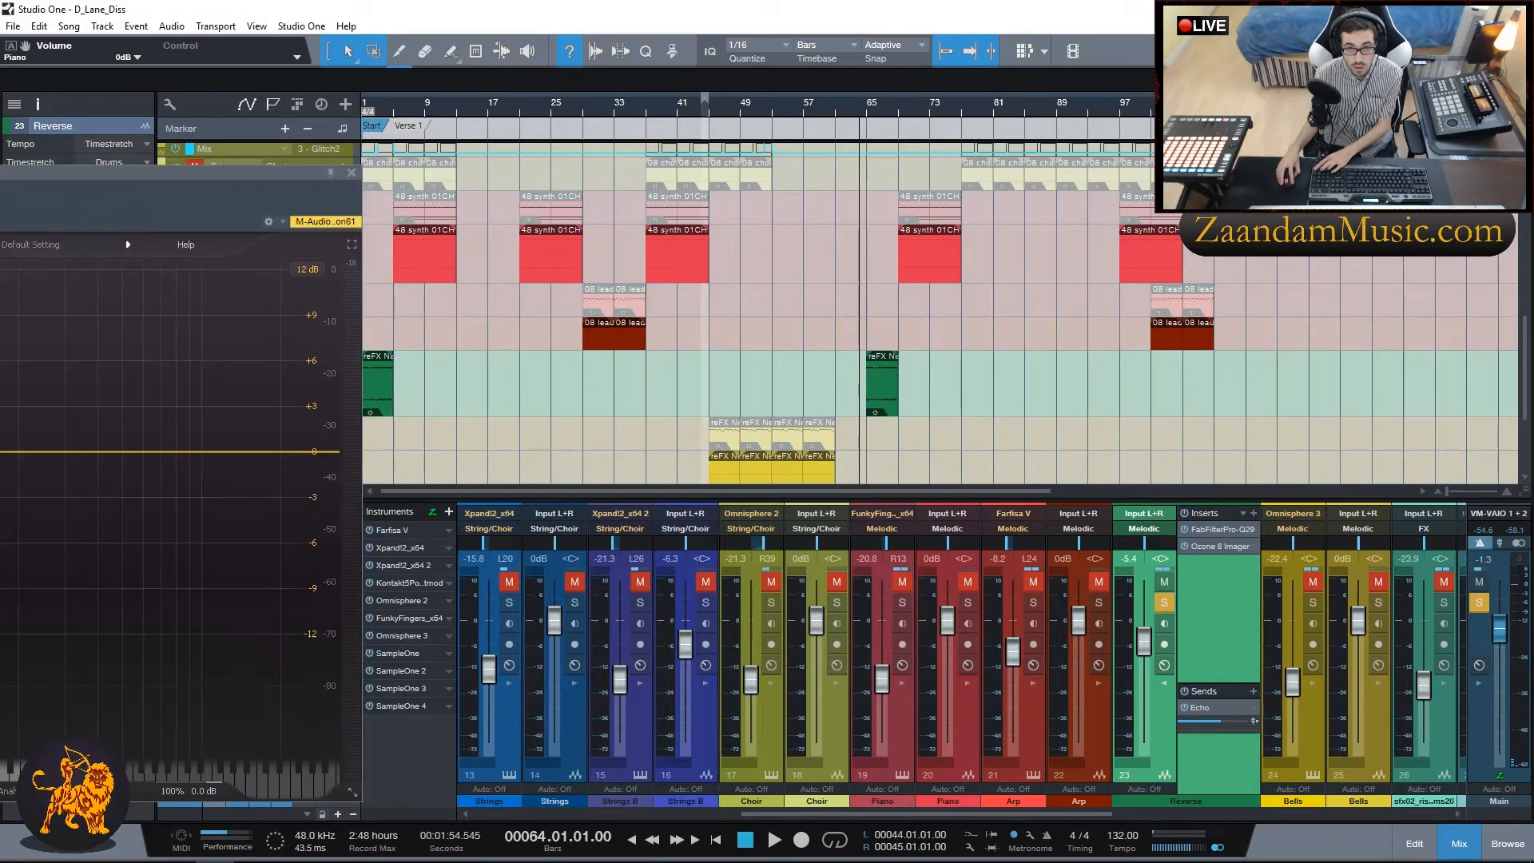
click(1297, 137)
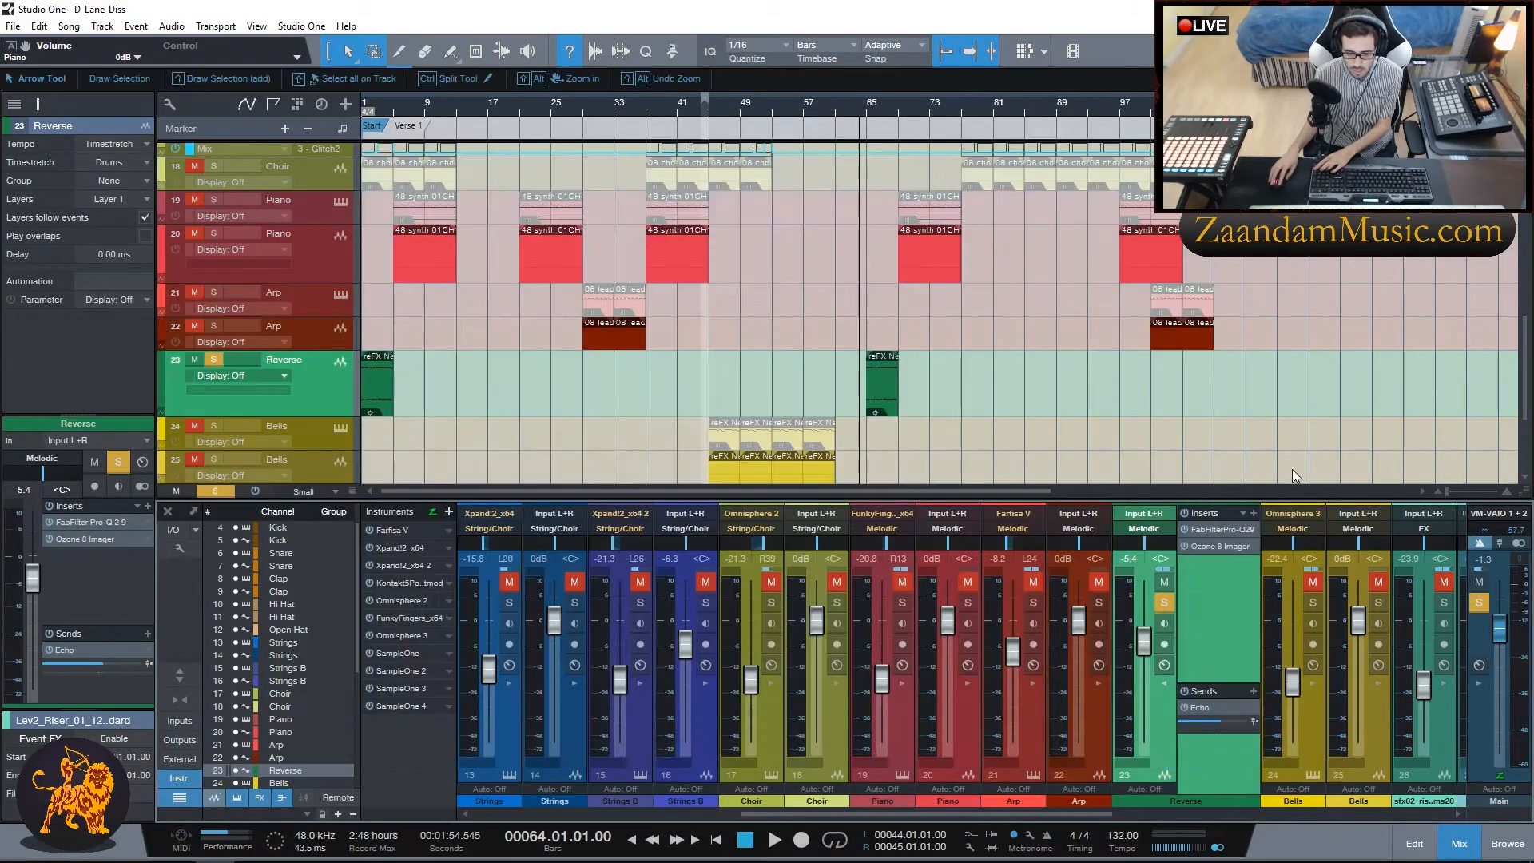
double_click(1220, 547)
drag(968, 334, 814, 273)
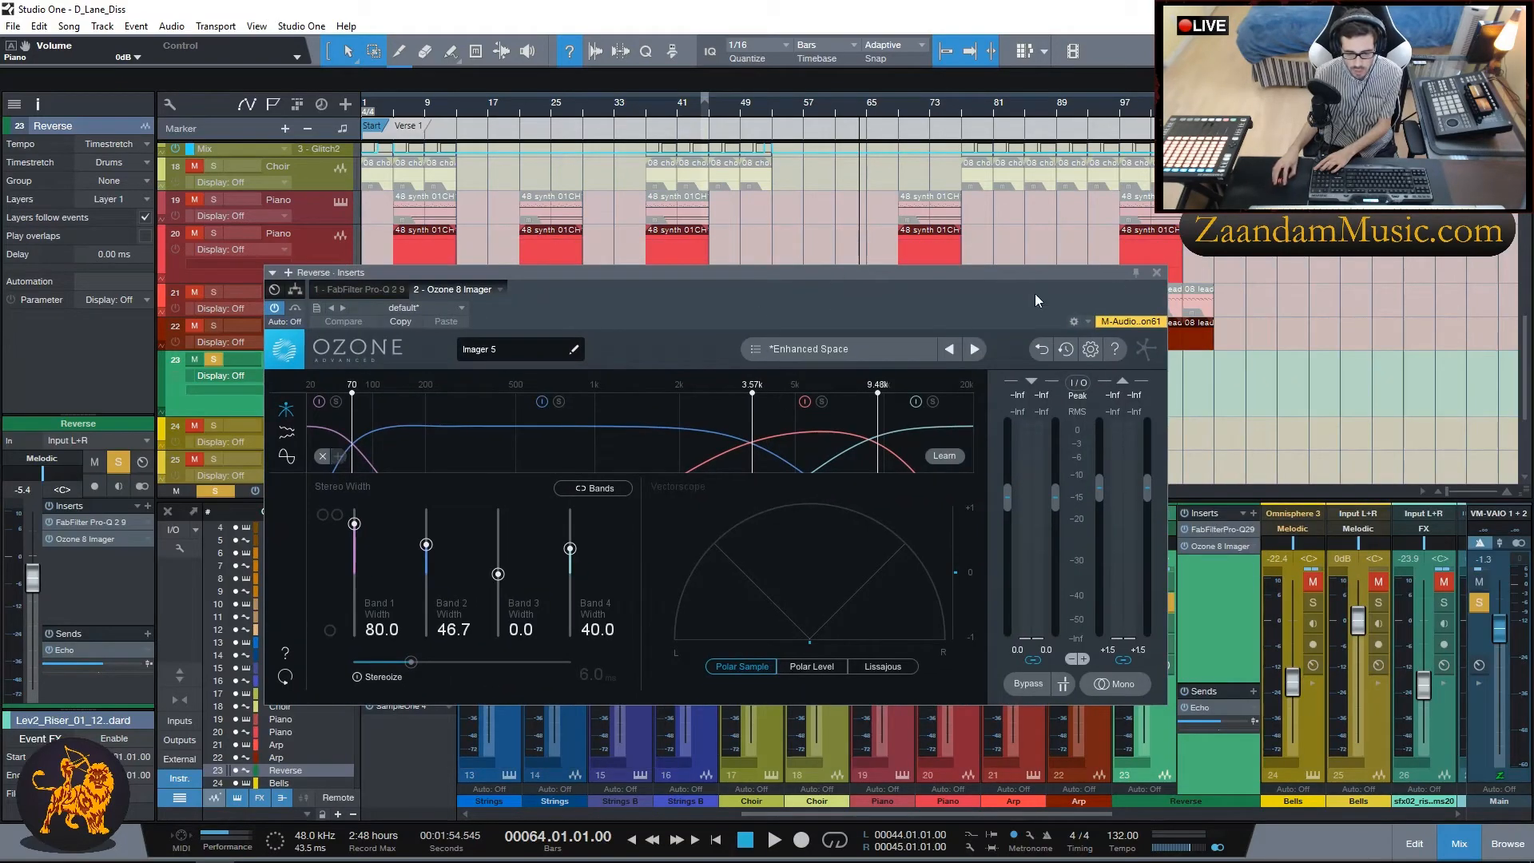
click(1156, 272)
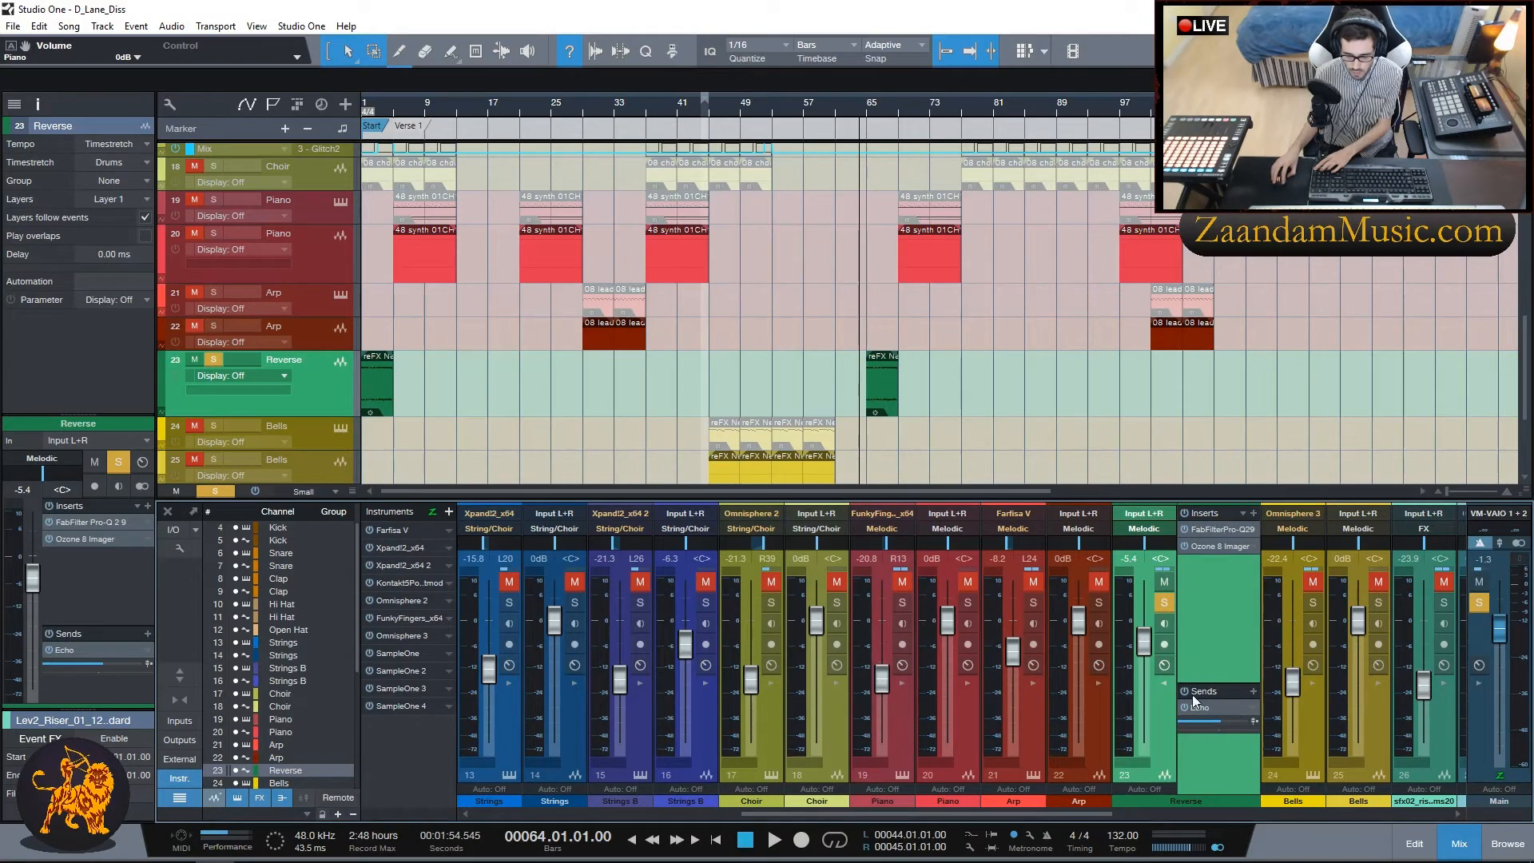
click(1163, 685)
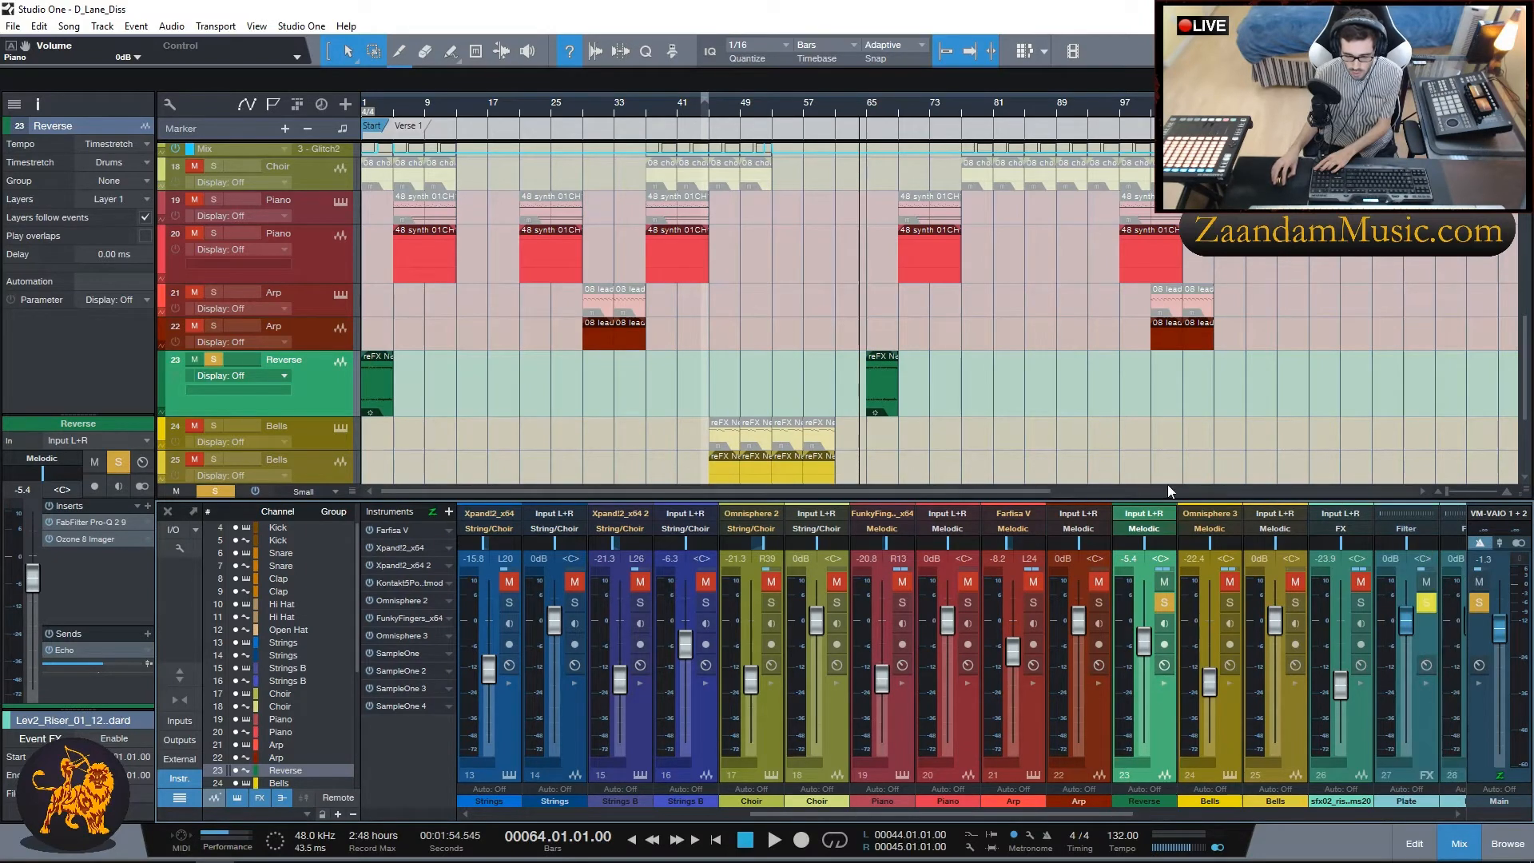
Step: Expand the first Bells channel's effects and play the soloed Bells tracks from bar 46
click(1225, 730)
drag(1072, 815, 1239, 808)
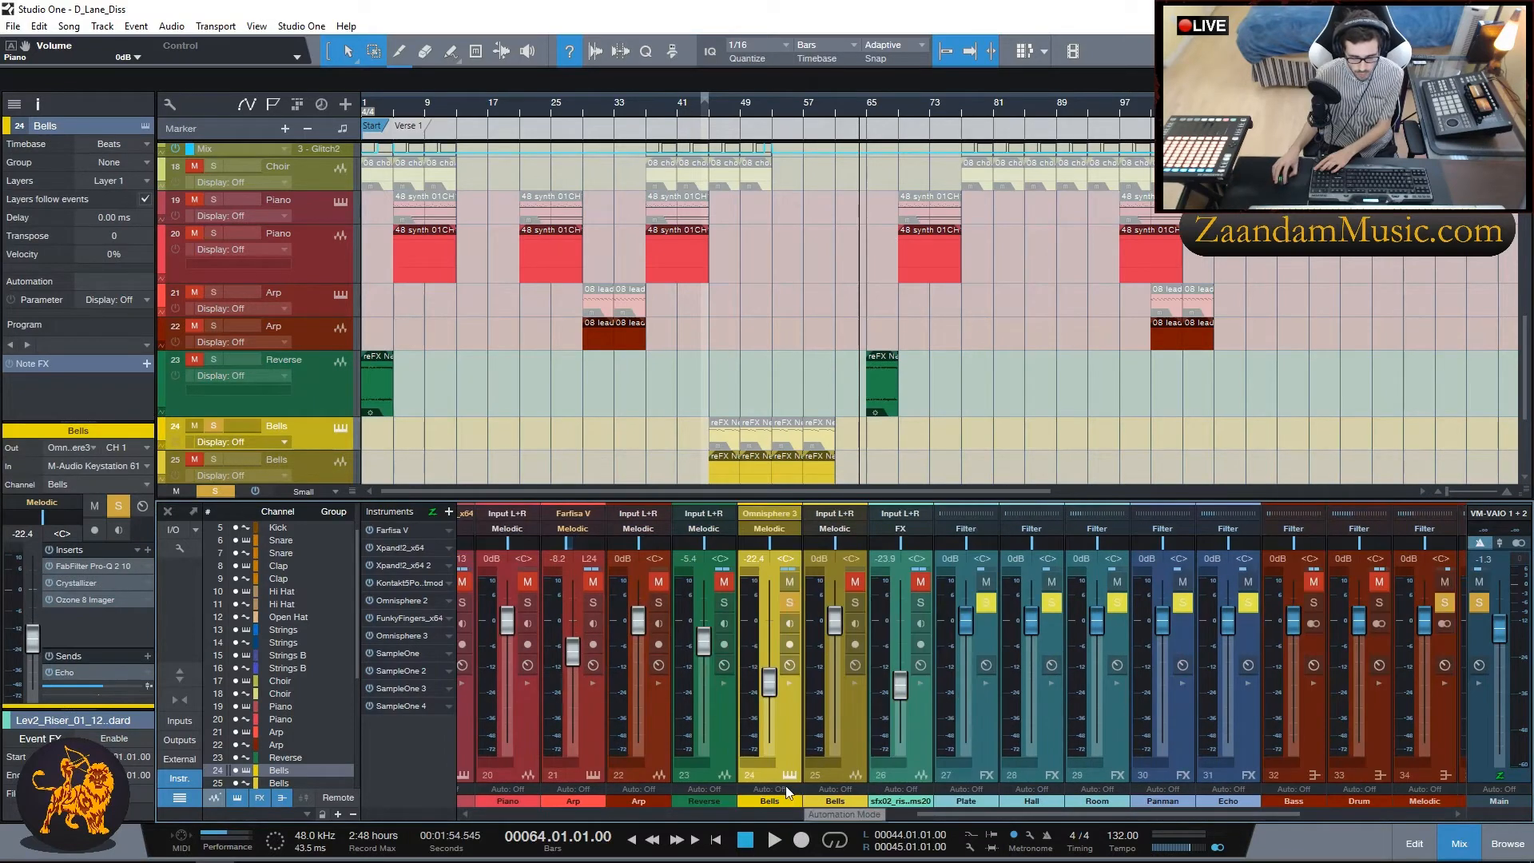
click(788, 682)
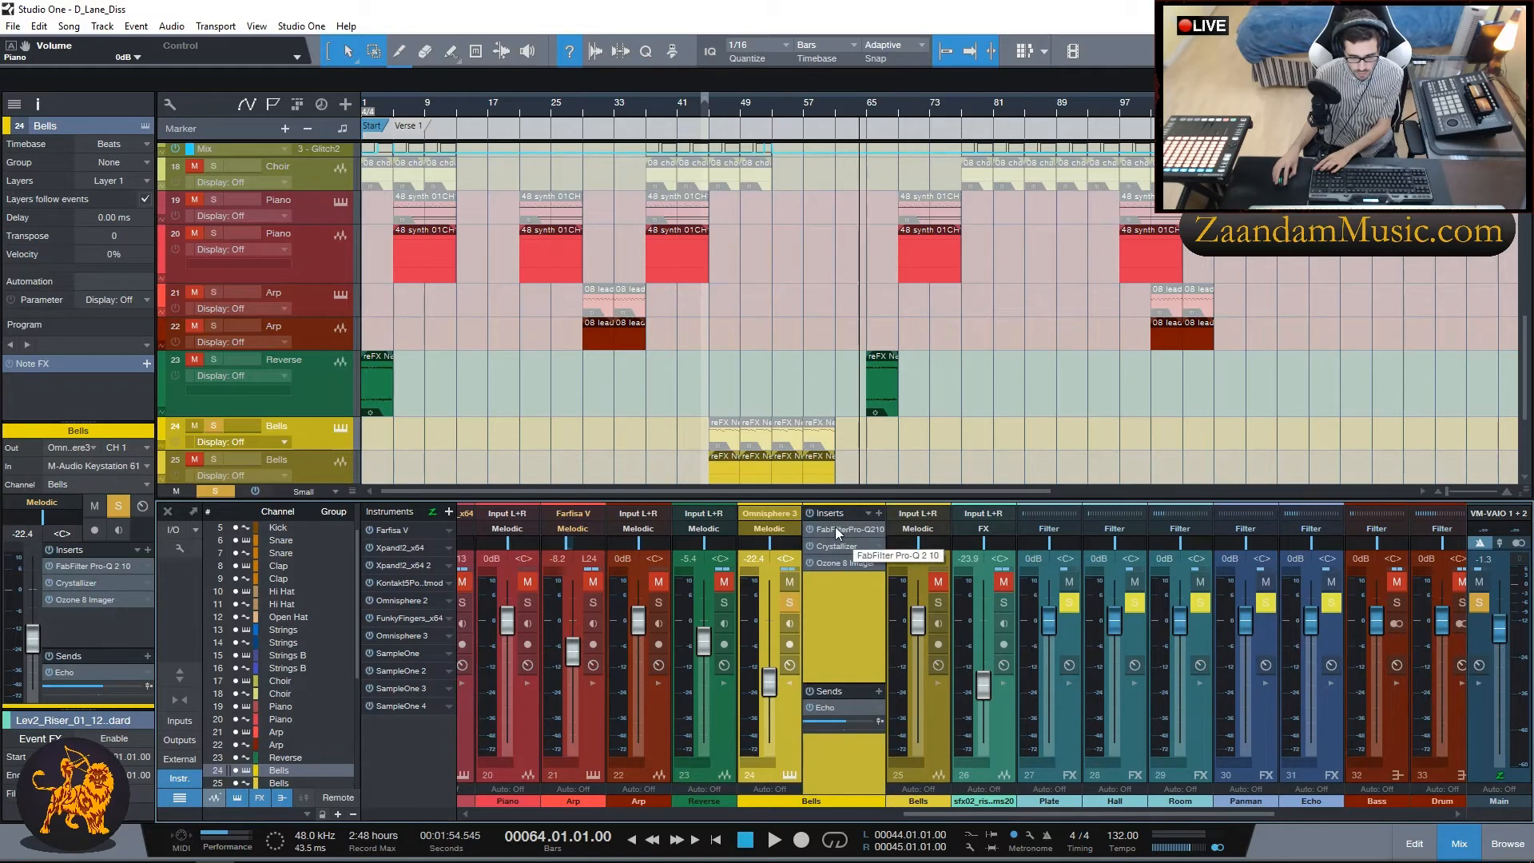
click(715, 113)
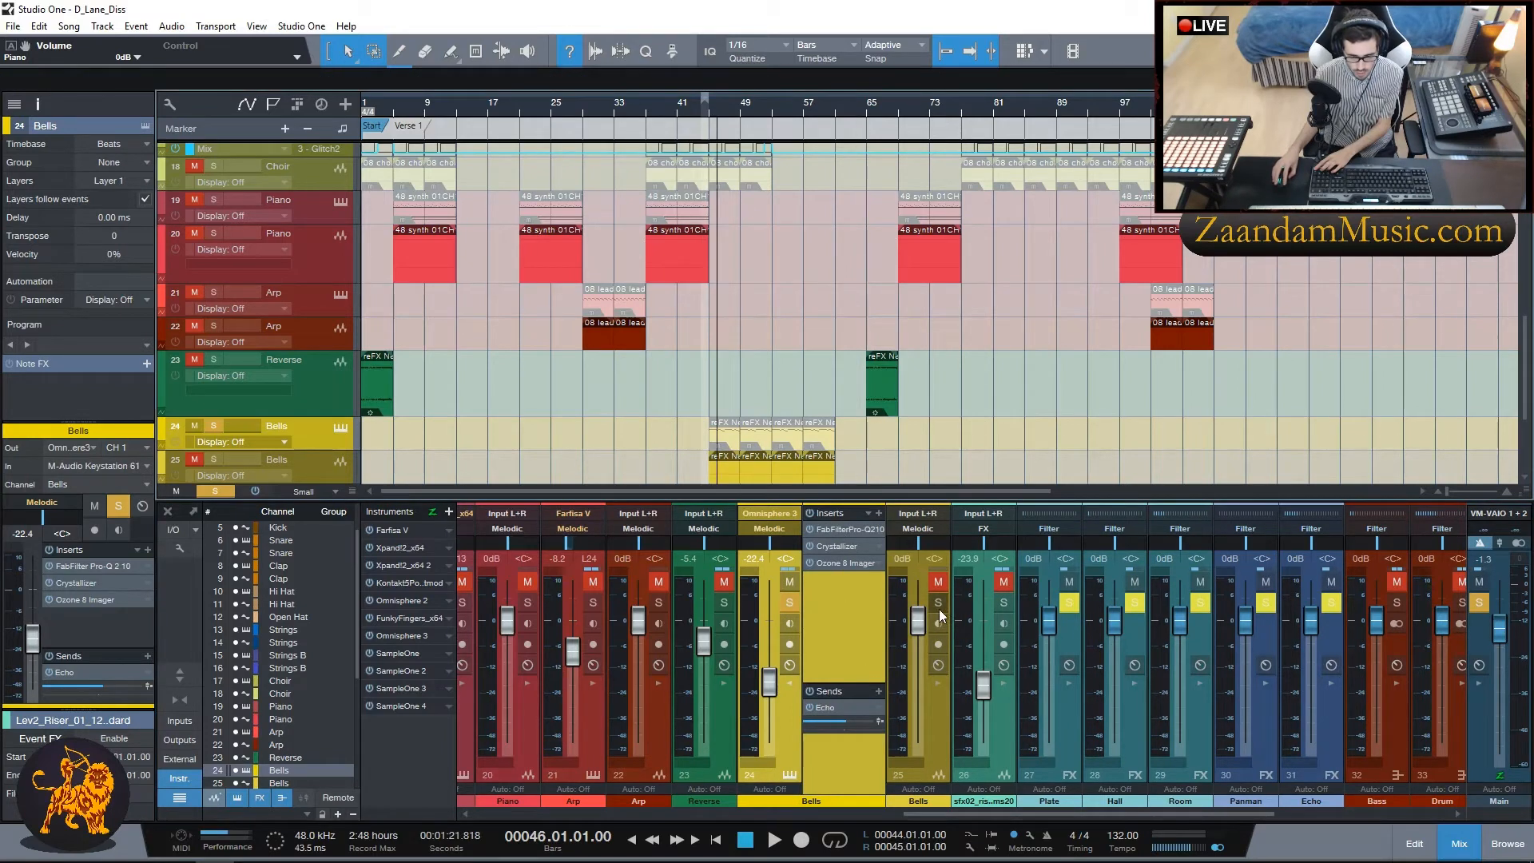
key(space)
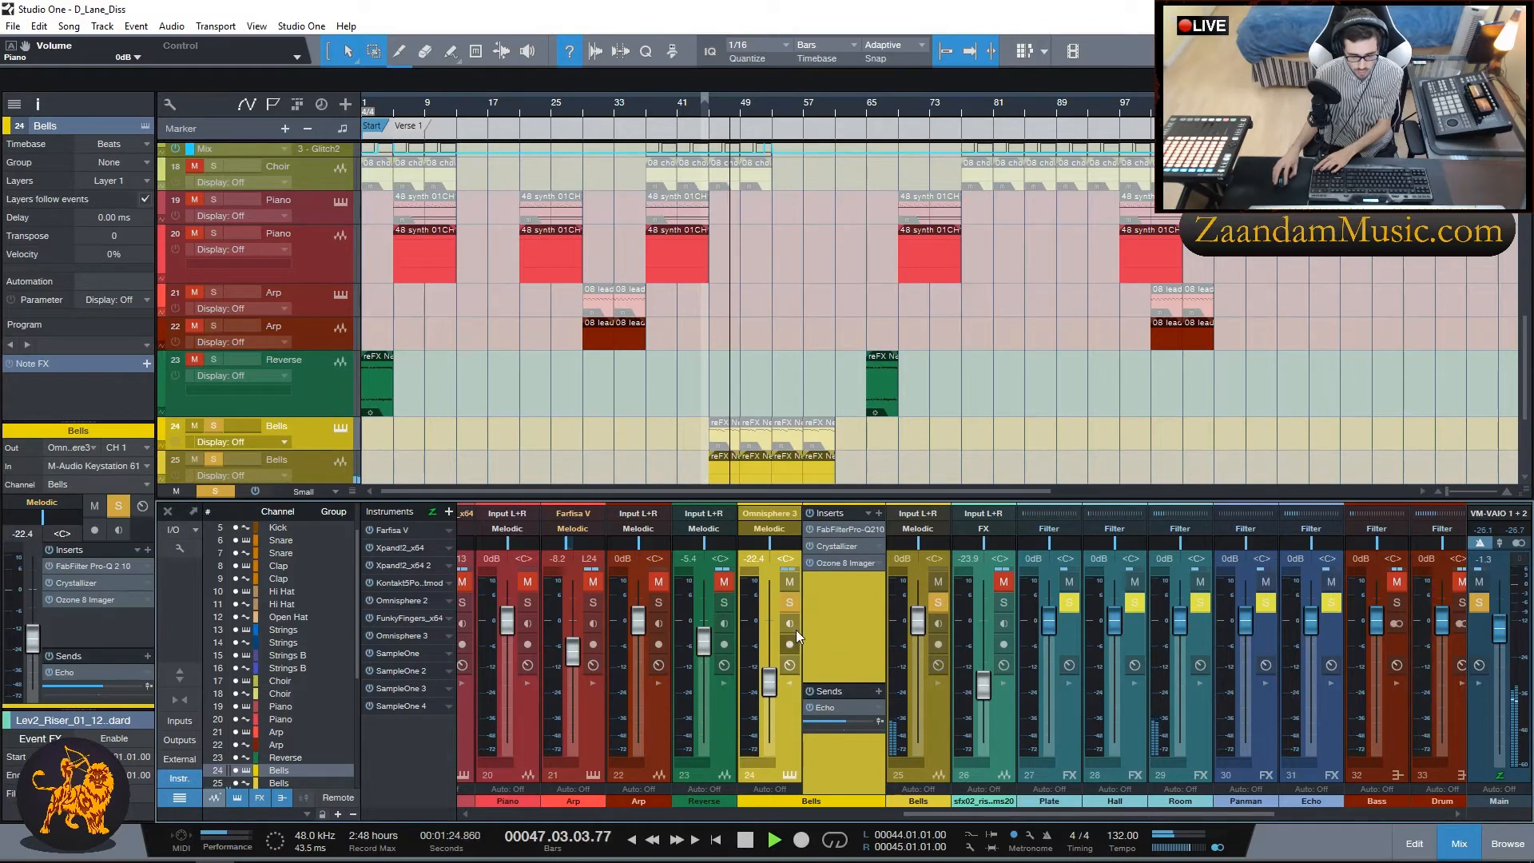
click(942, 603)
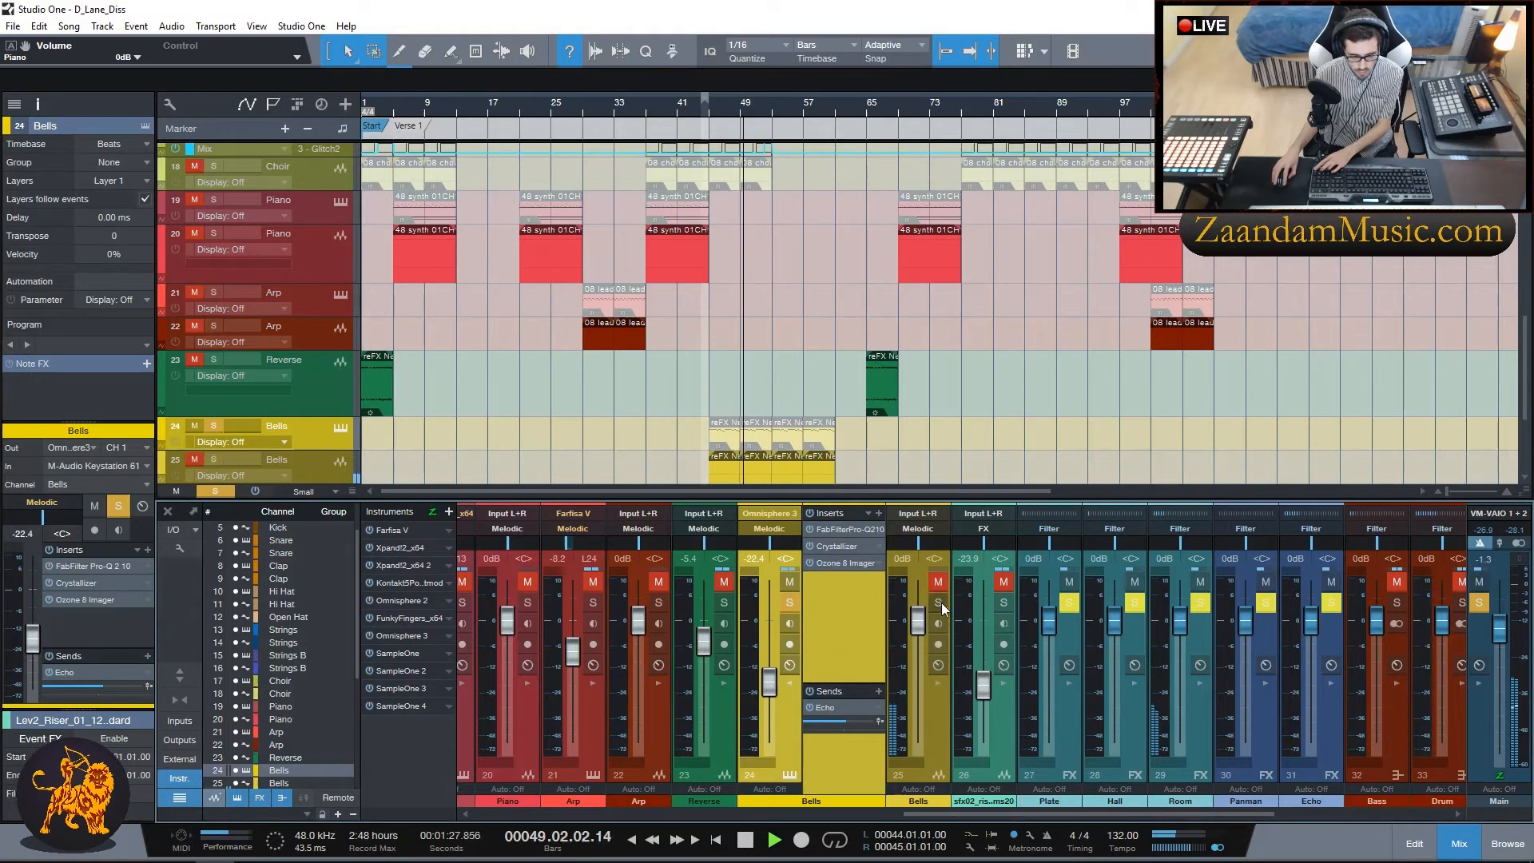
Step: Inspect the FabFilter Pro-Q 2, Crystallizer and Ozone 8 Imager inserts on the first Bells channel, and collapse its effects
click(845, 527)
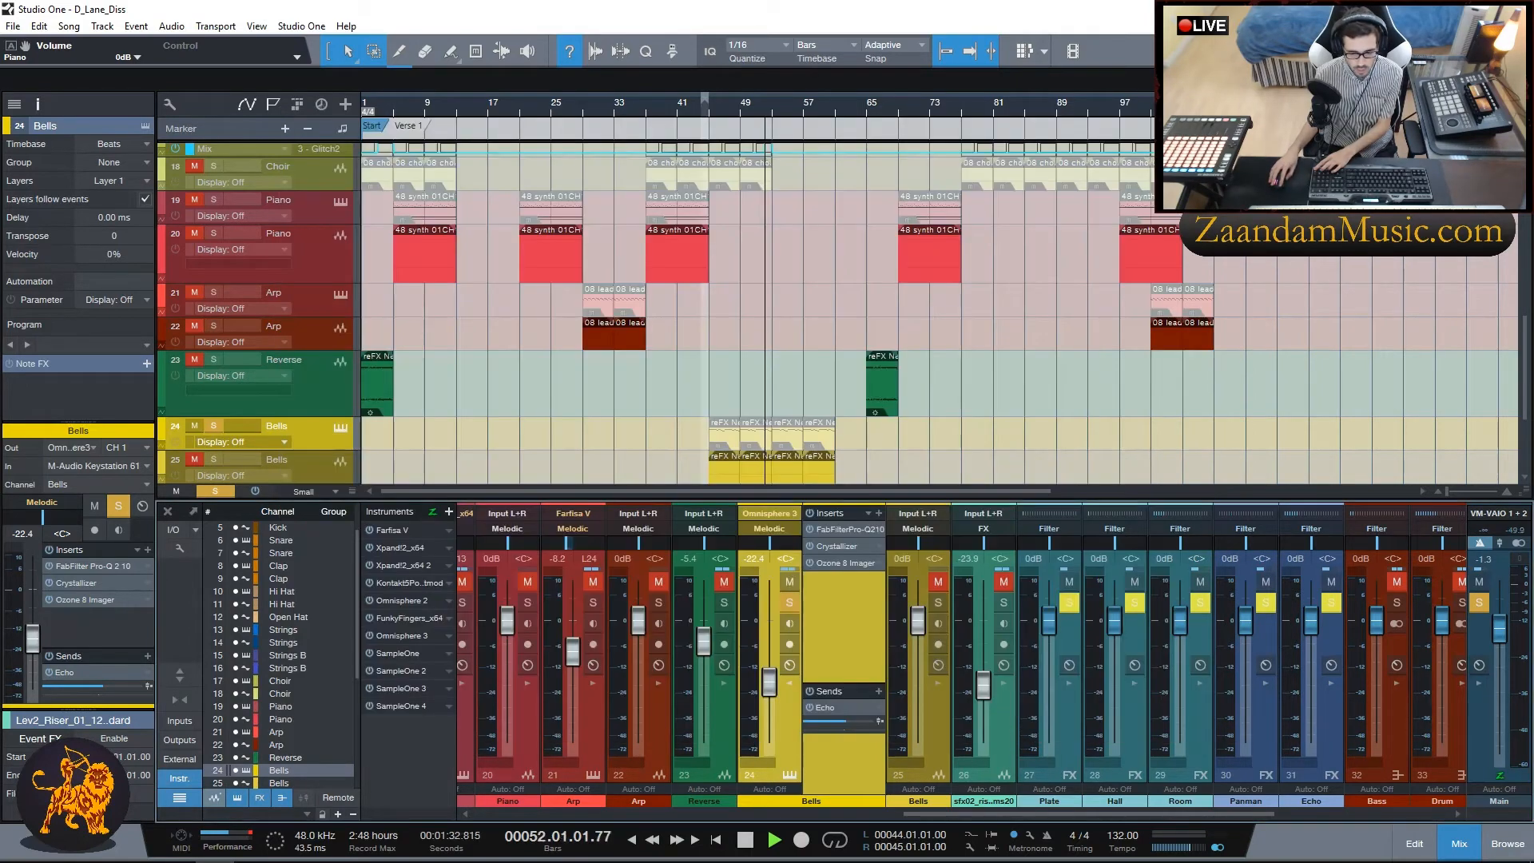
click(837, 547)
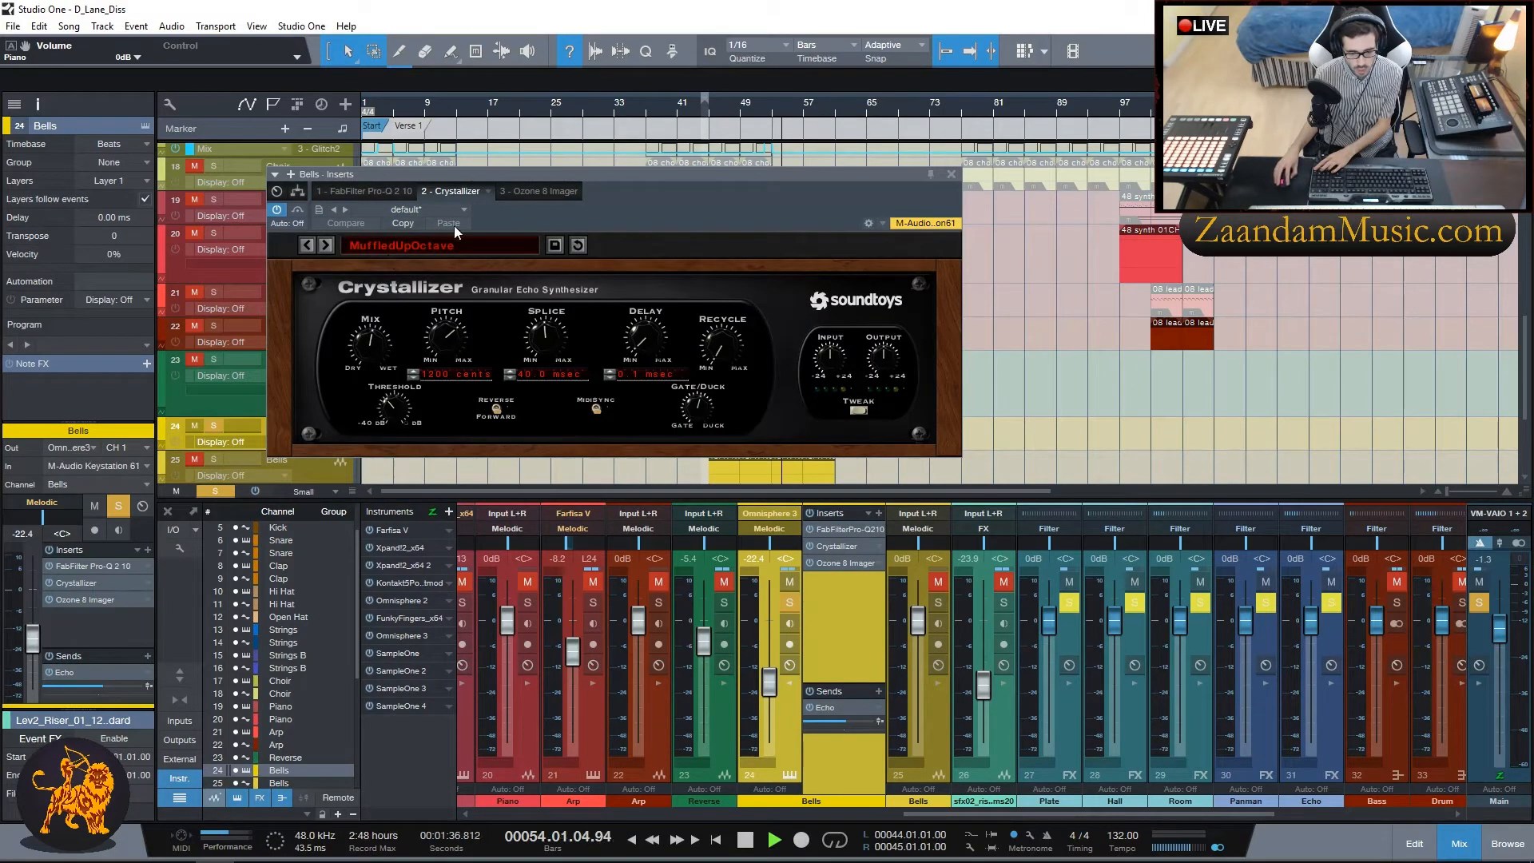
click(952, 174)
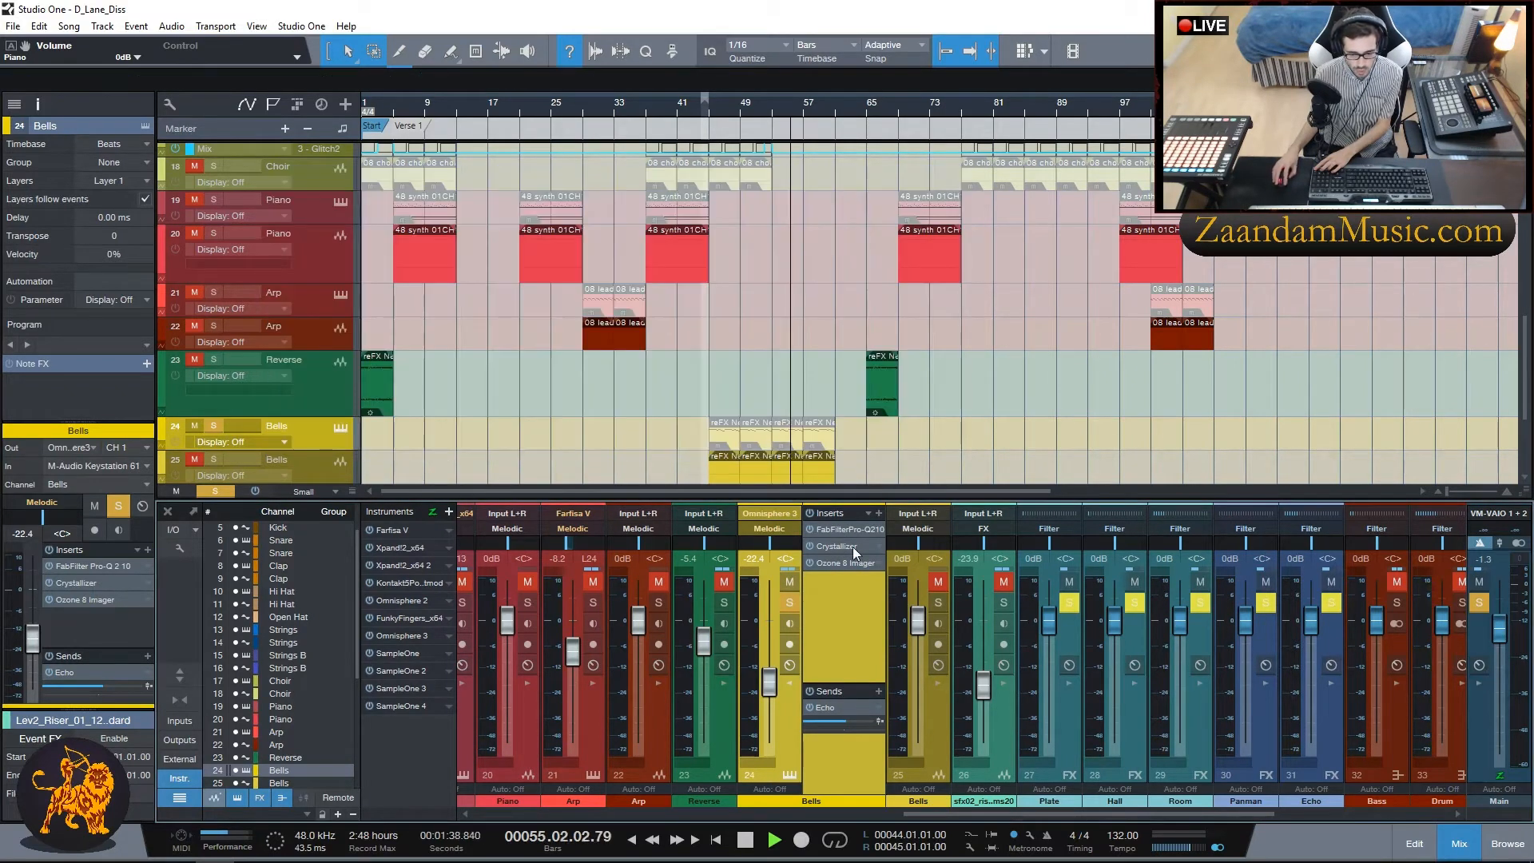
click(850, 564)
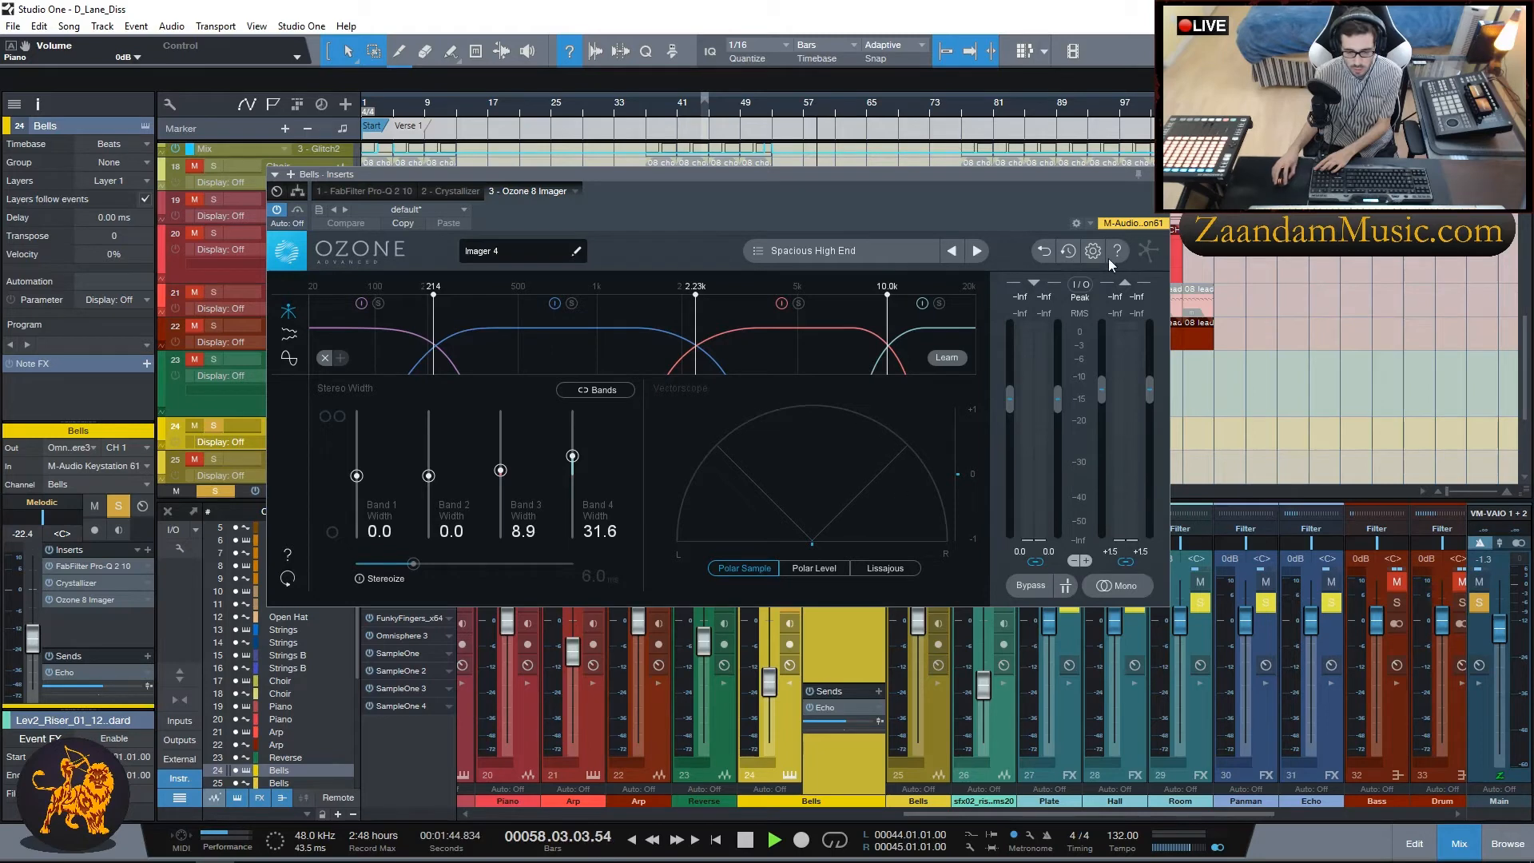
click(832, 564)
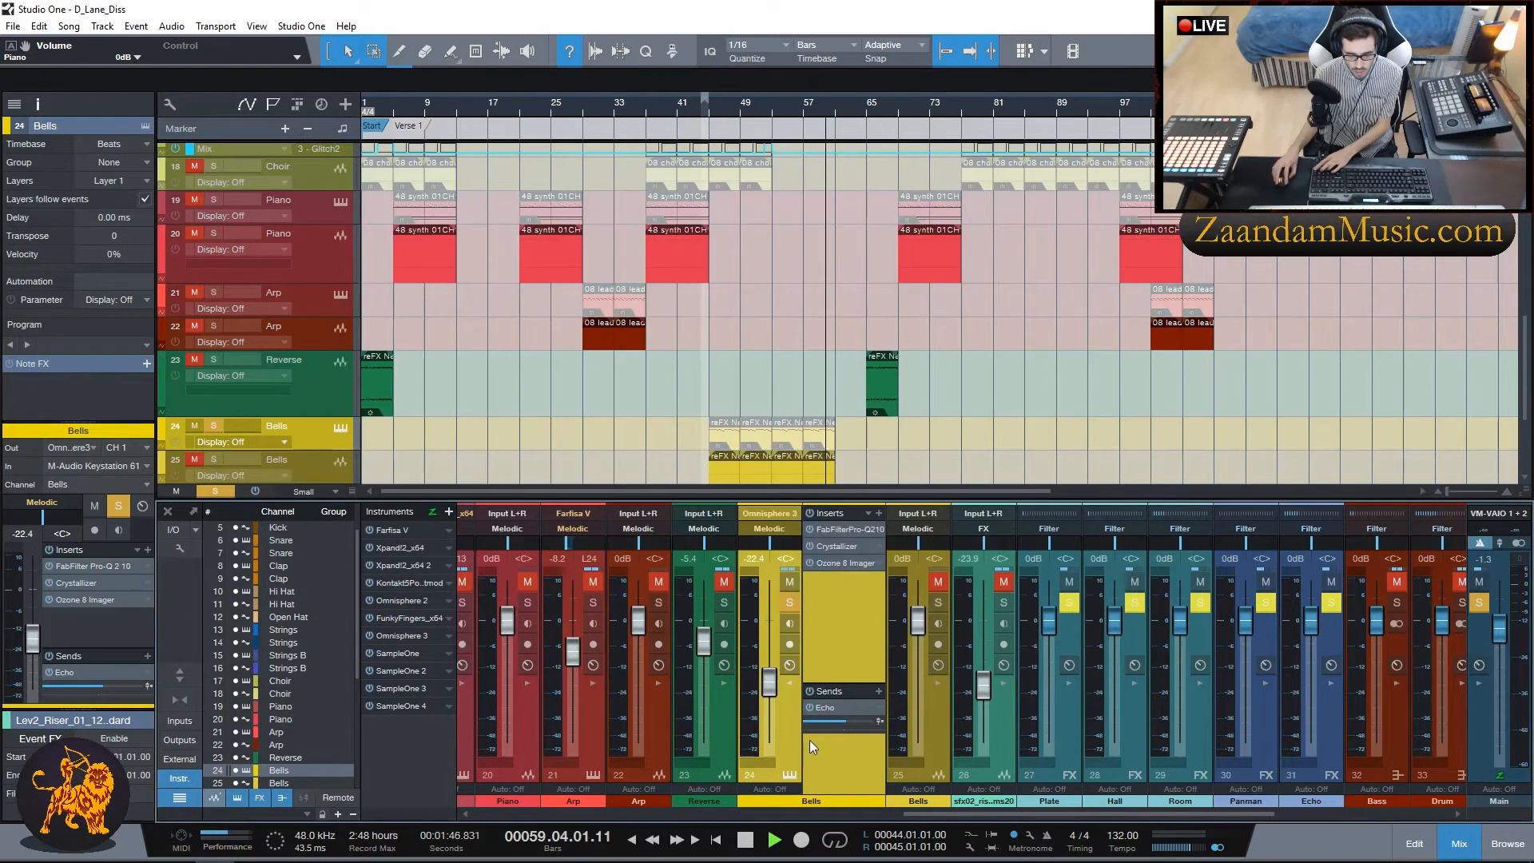
click(789, 683)
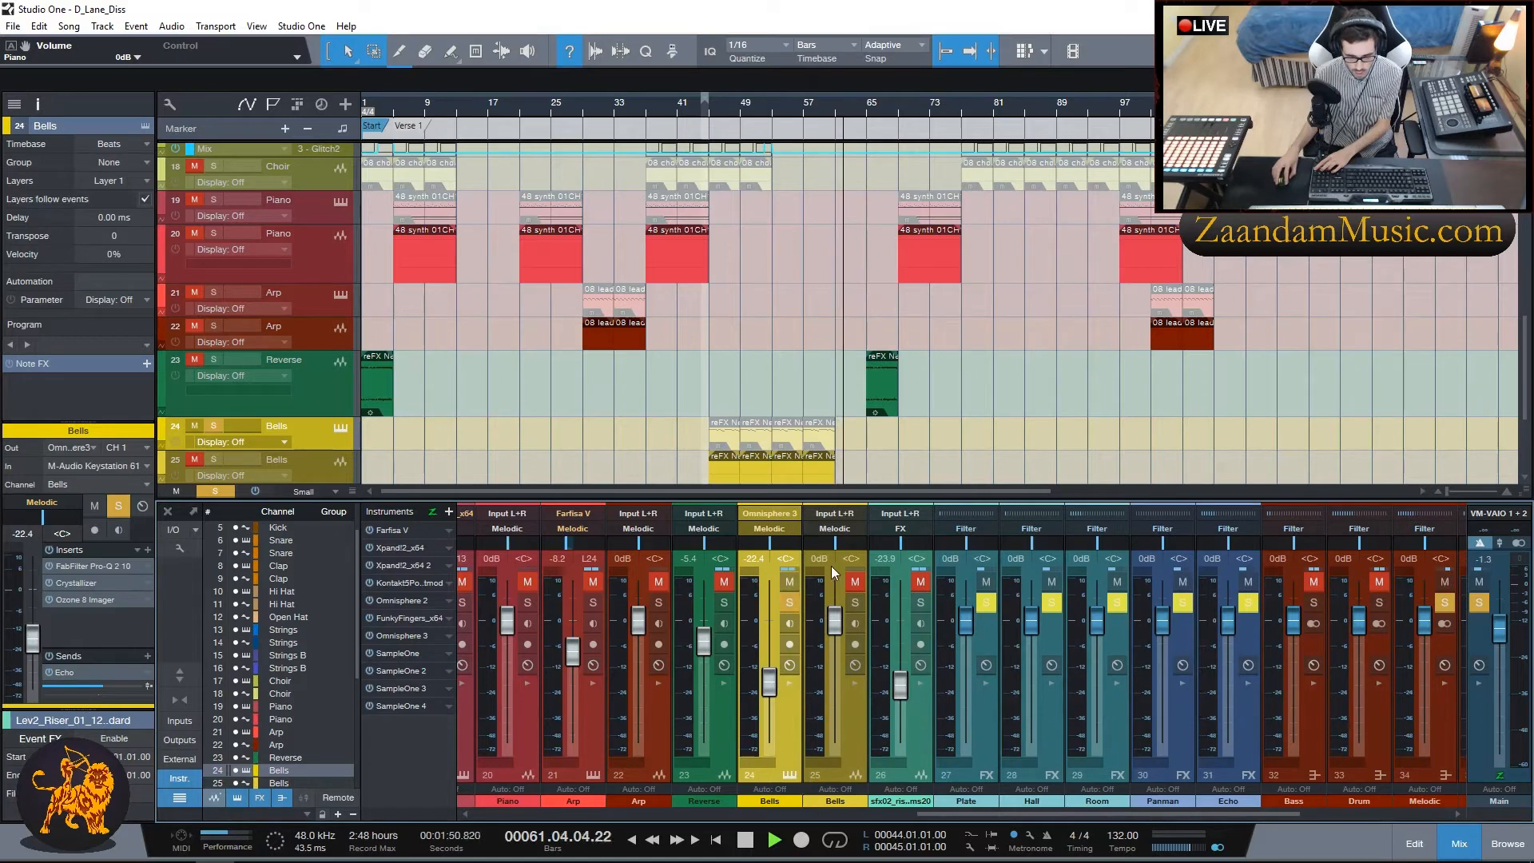
Step: Solo the sfx02_riser_brutalms20 channel, stop playback and inspect its FabFilter Pro-Q 2 insert and Echo send
alt+click(919, 602)
key(space)
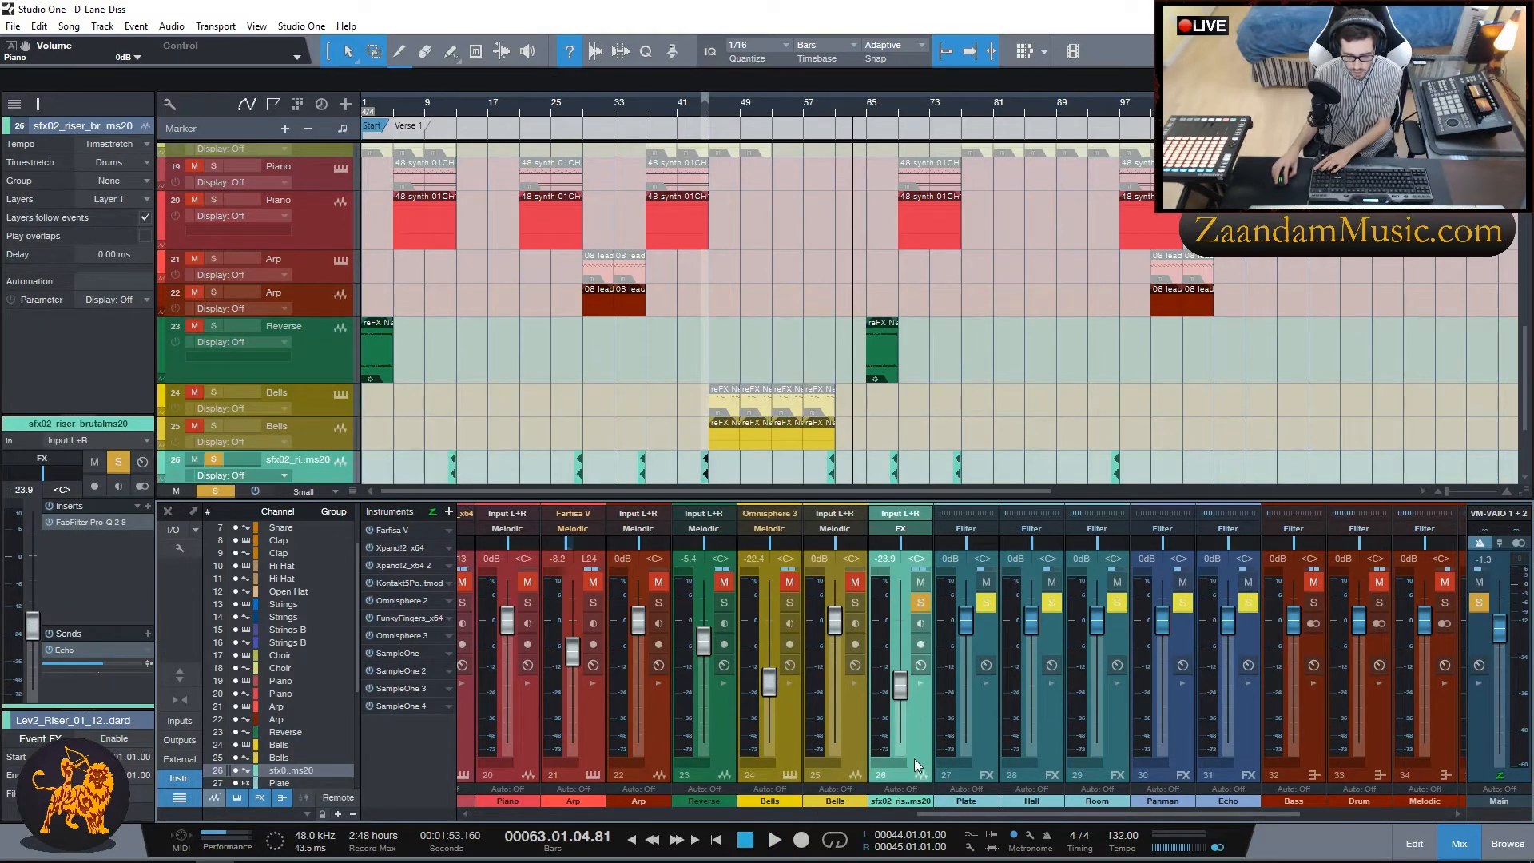
scroll(770, 271, down, 2)
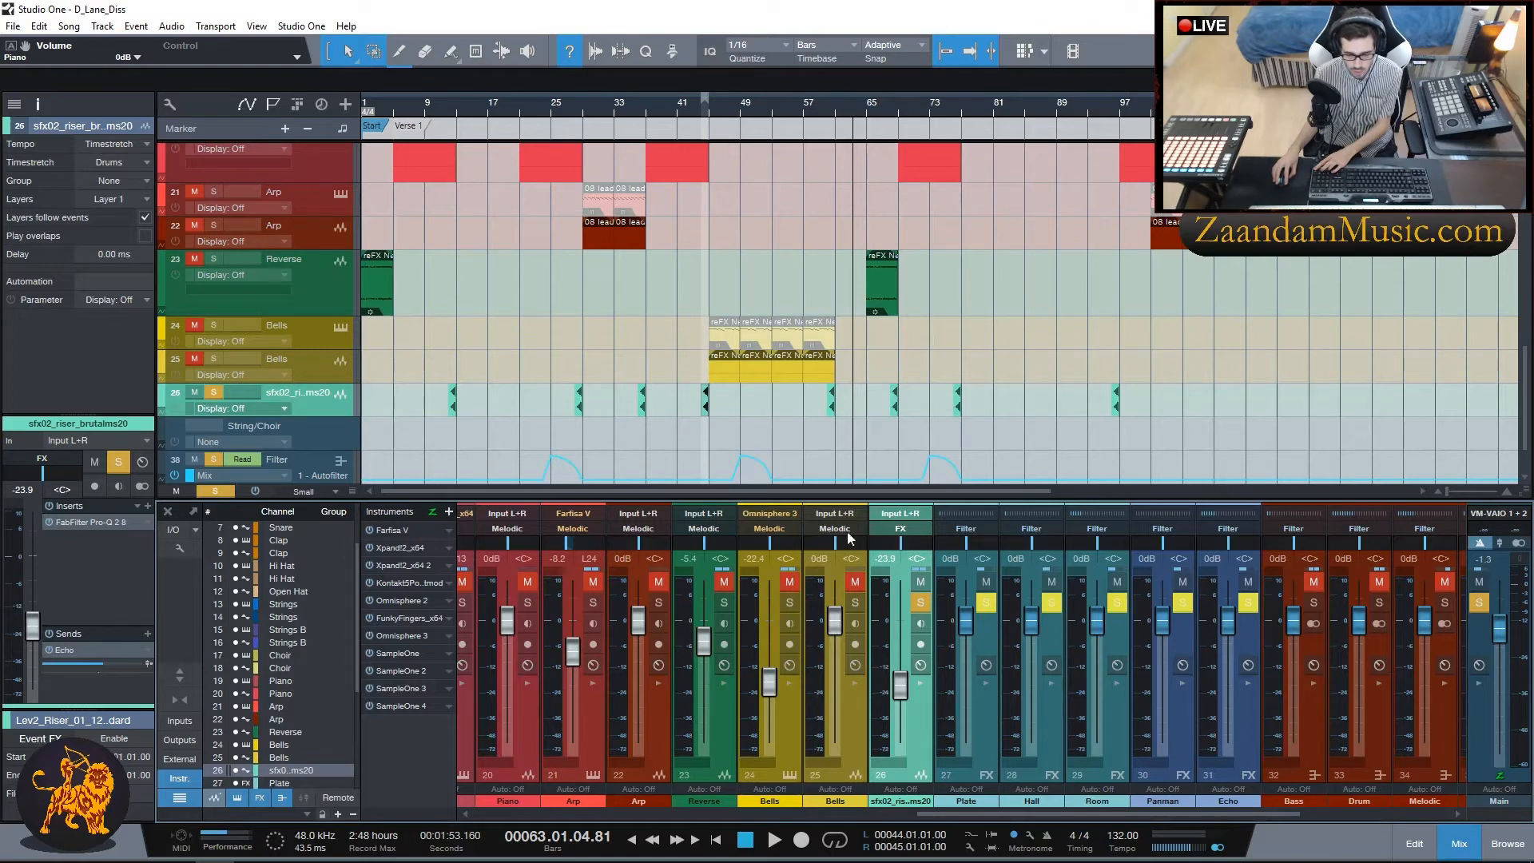
click(921, 685)
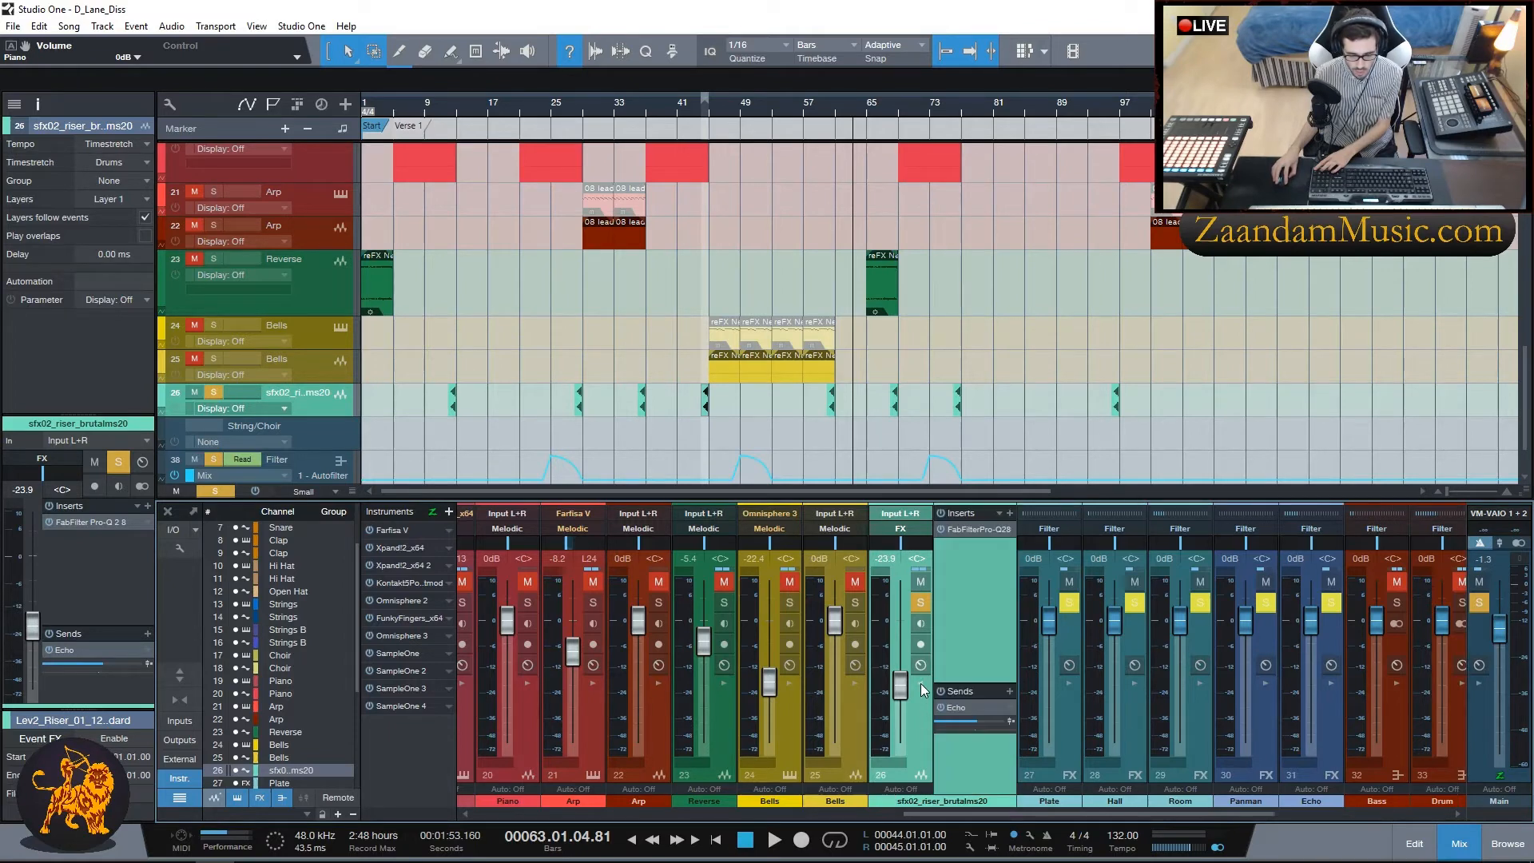
click(968, 528)
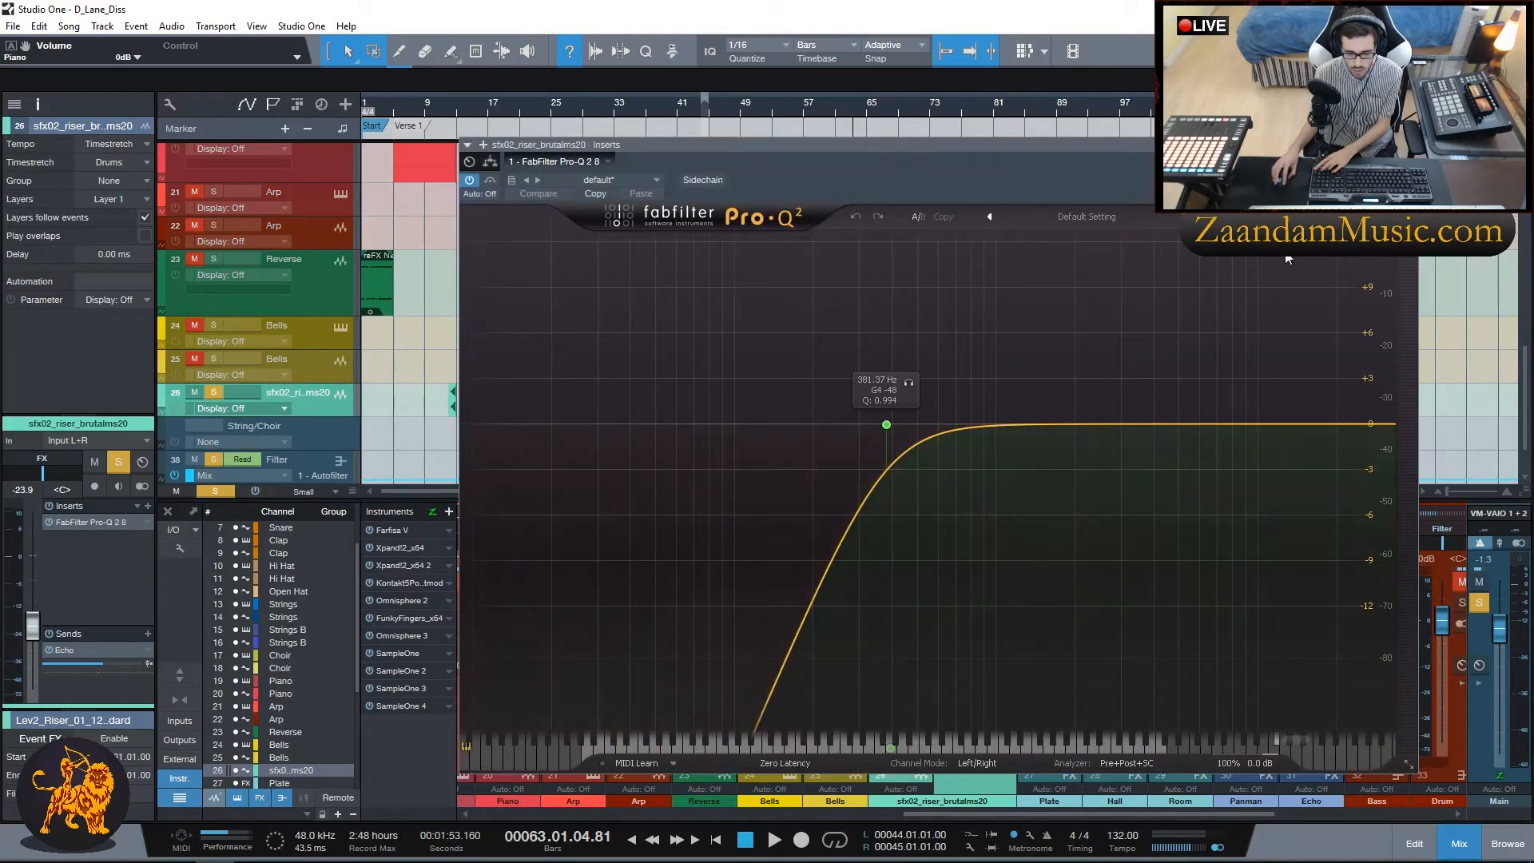
click(1410, 144)
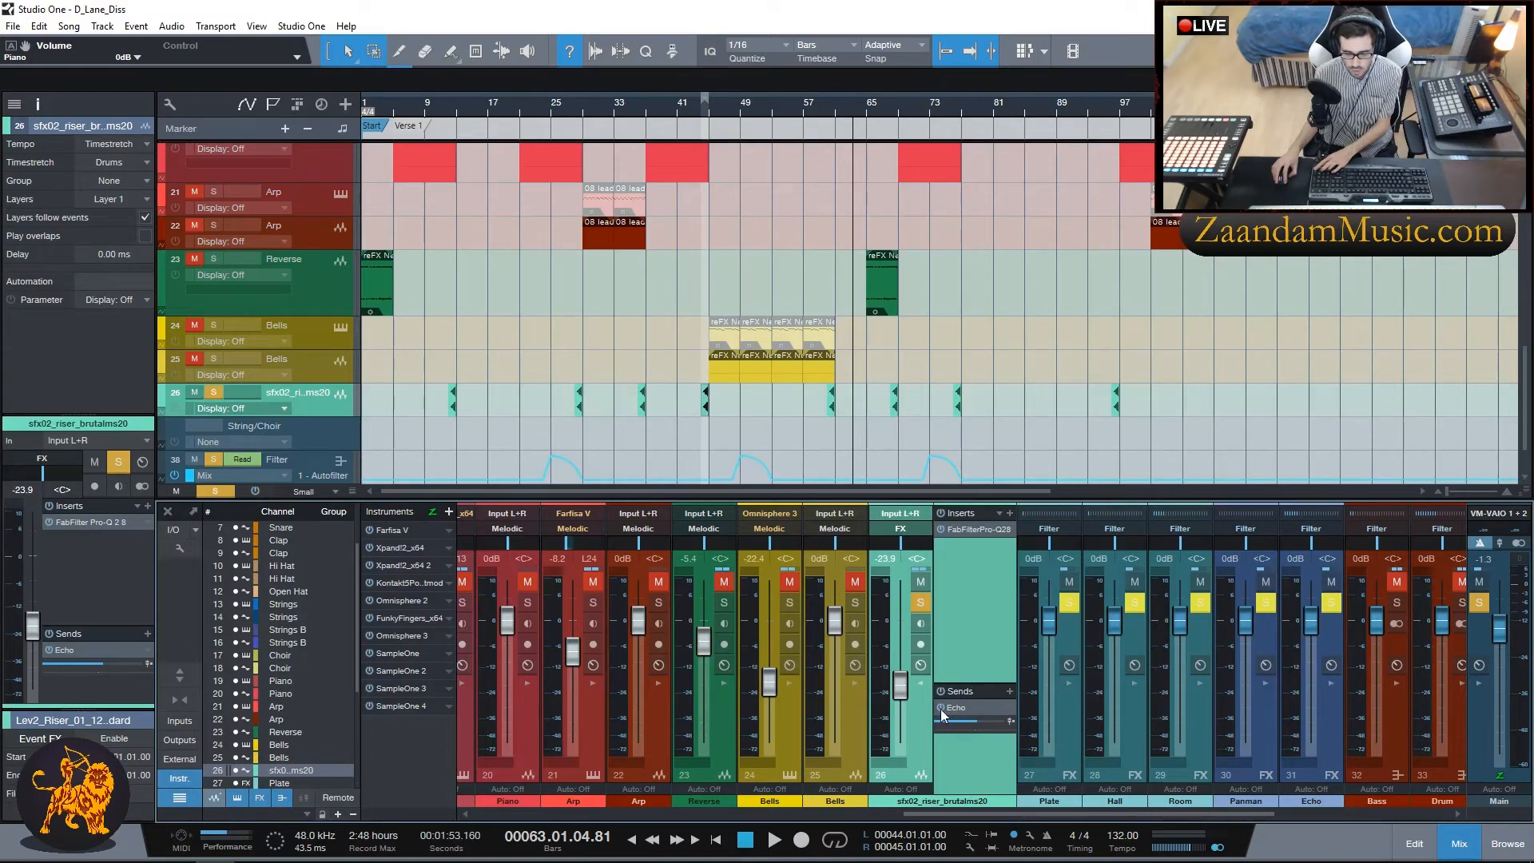
click(920, 683)
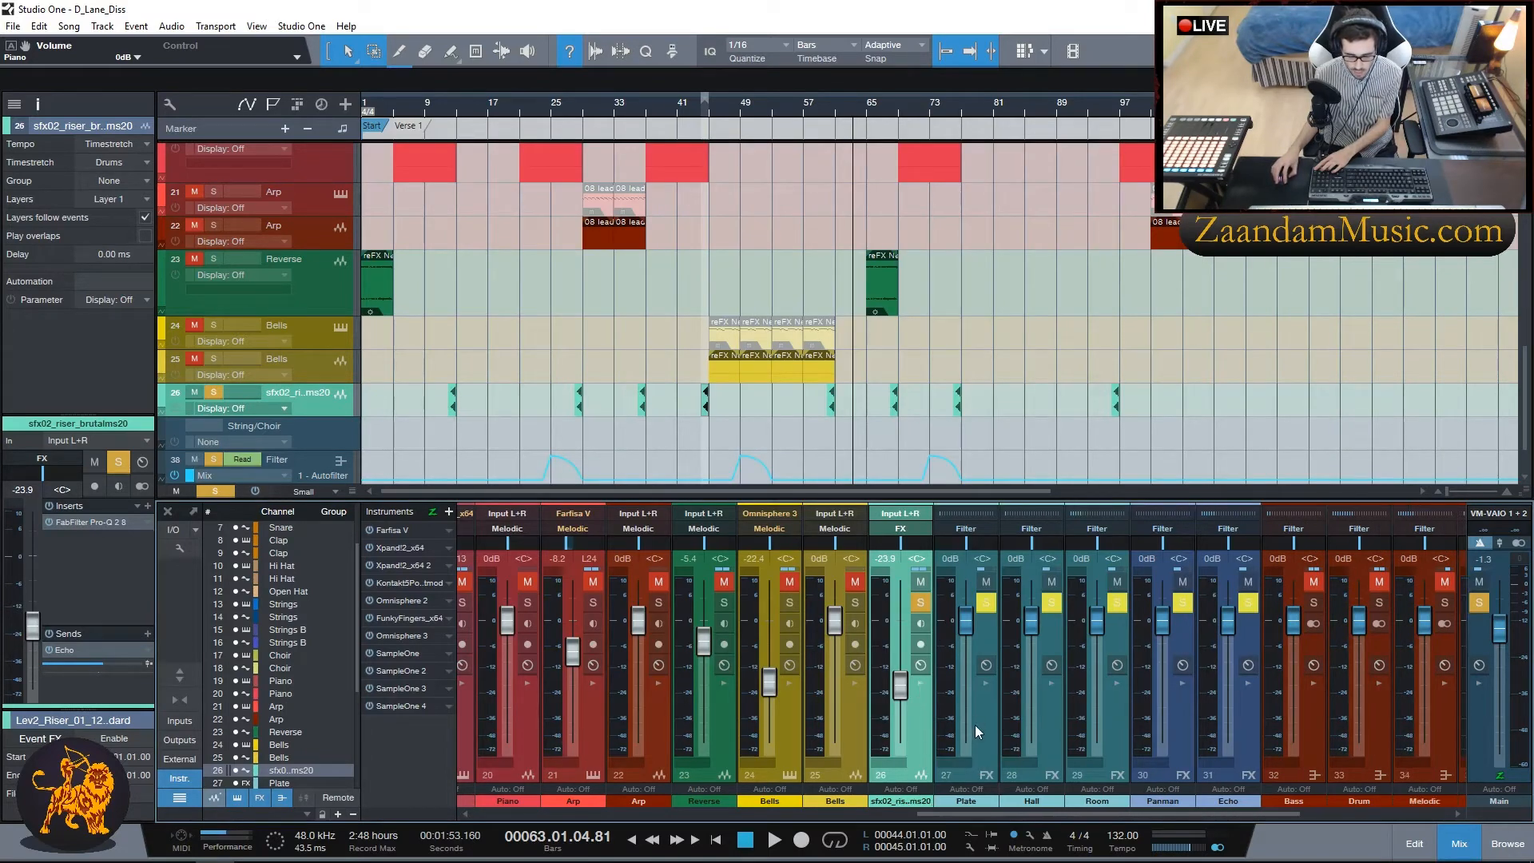
Step: Select the Plate, Hall and Room reverb channels one after another in the mixer
drag(928, 816, 1085, 808)
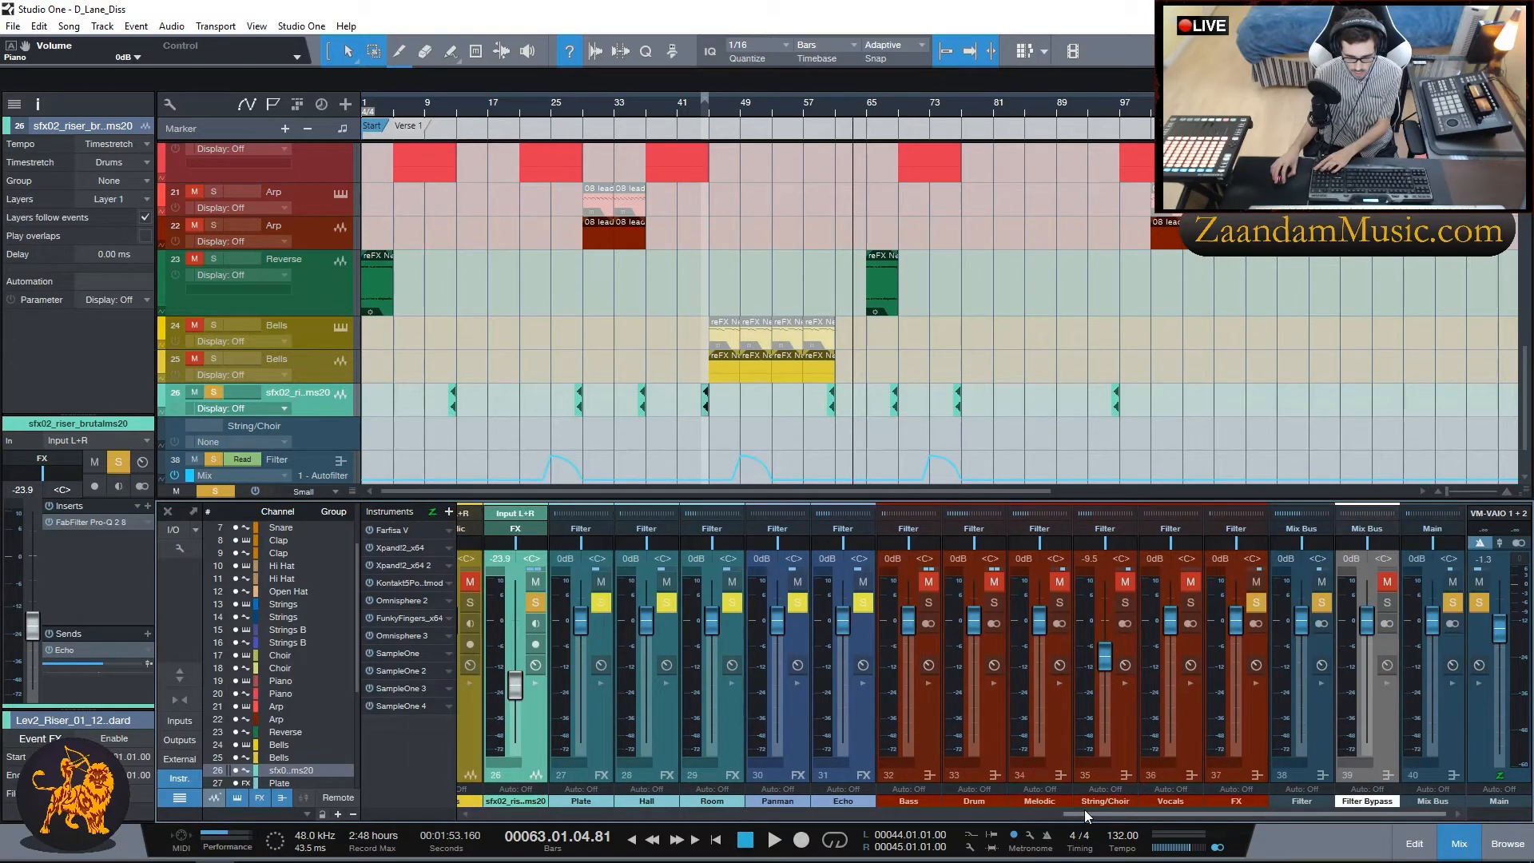
click(599, 721)
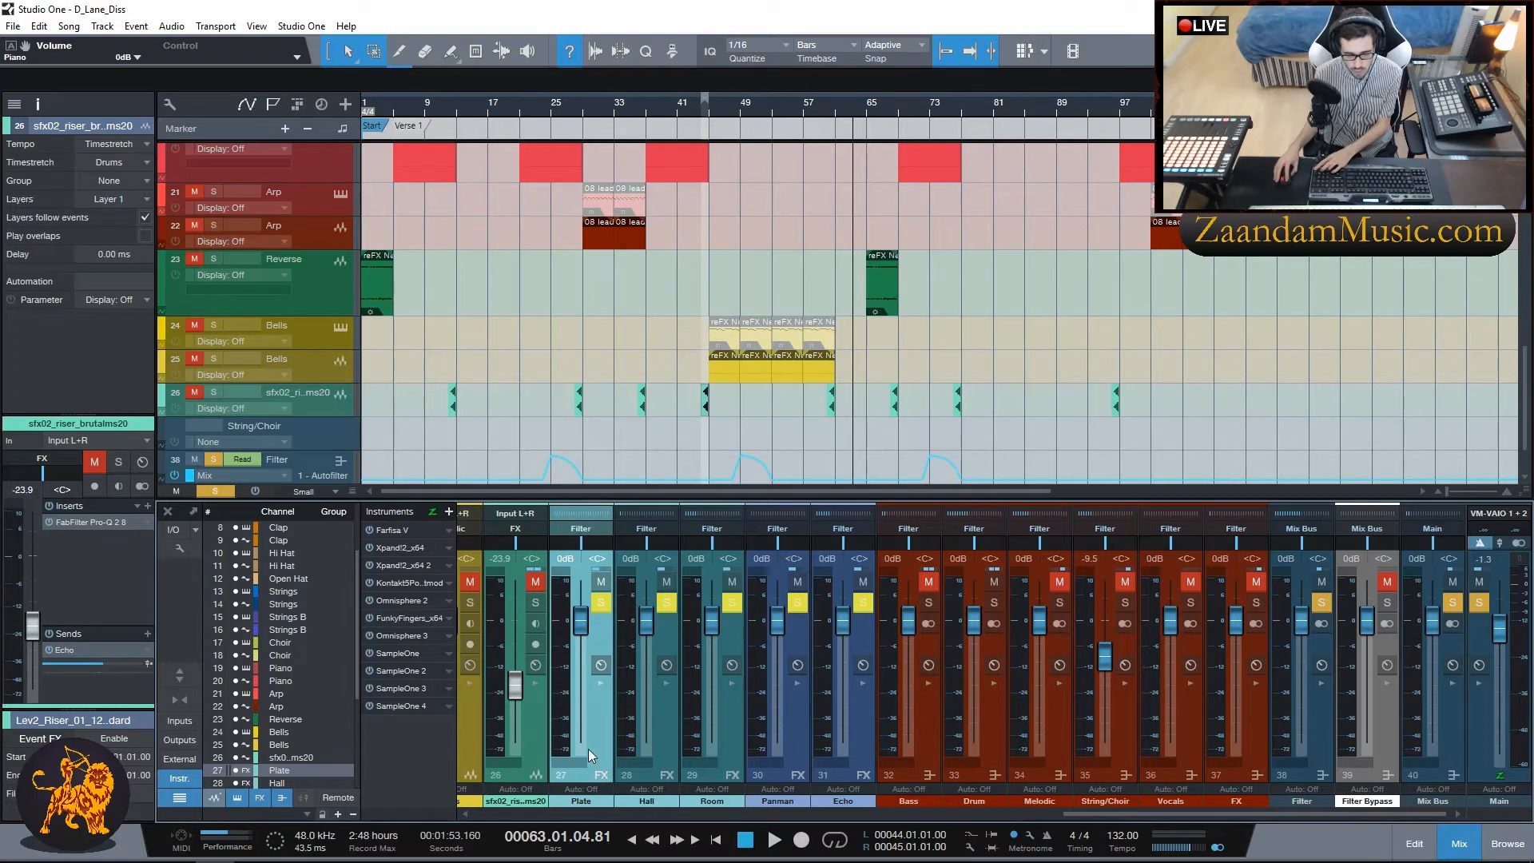
click(660, 630)
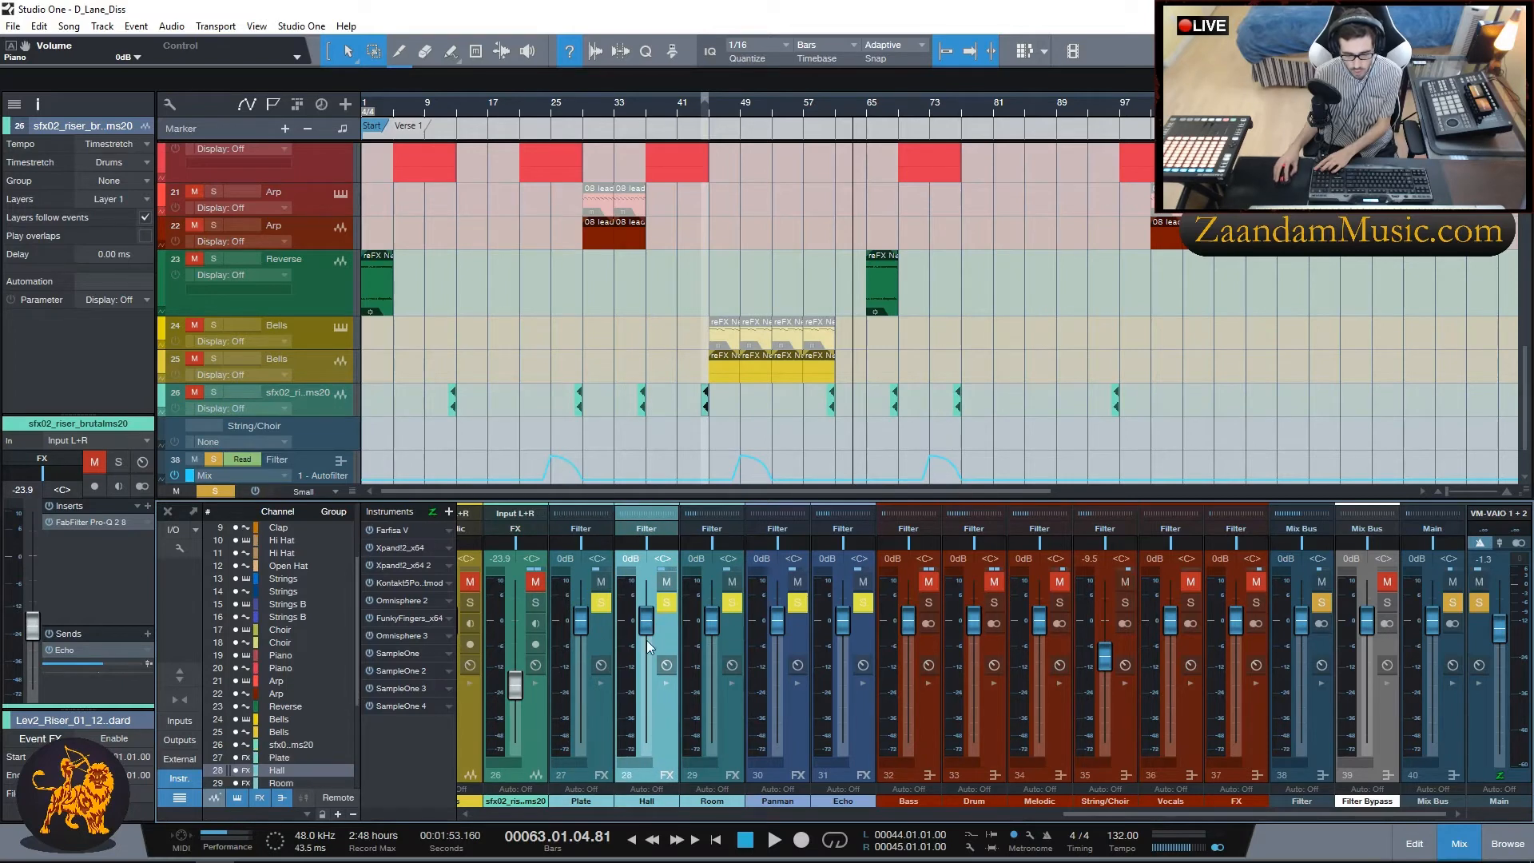
click(724, 733)
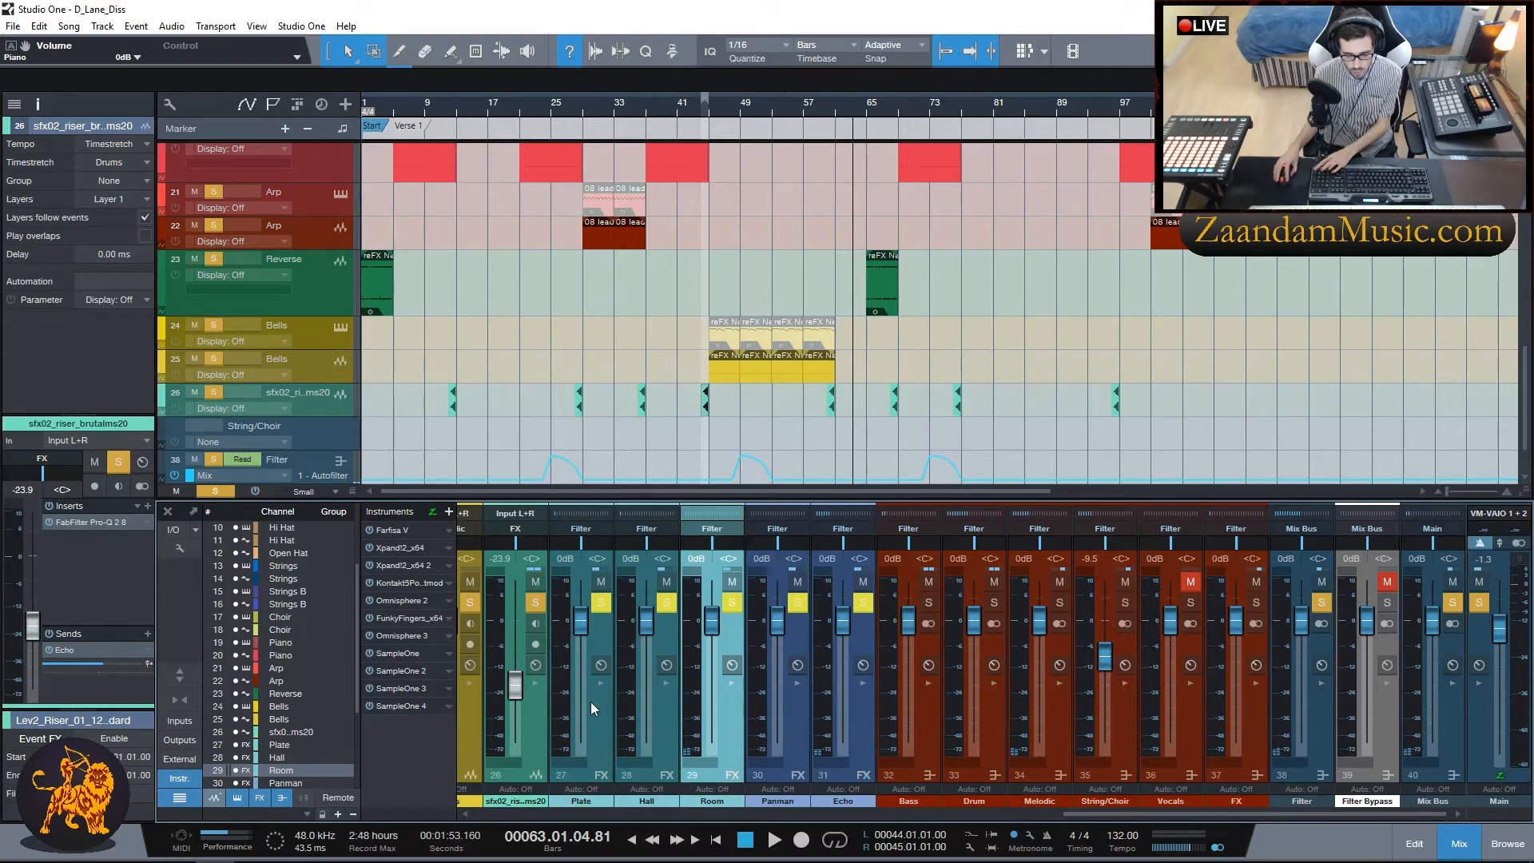
Step: Expand the Plate channel's effects, inspect its ValhallaVintageVerb insert and collapse them again
click(600, 683)
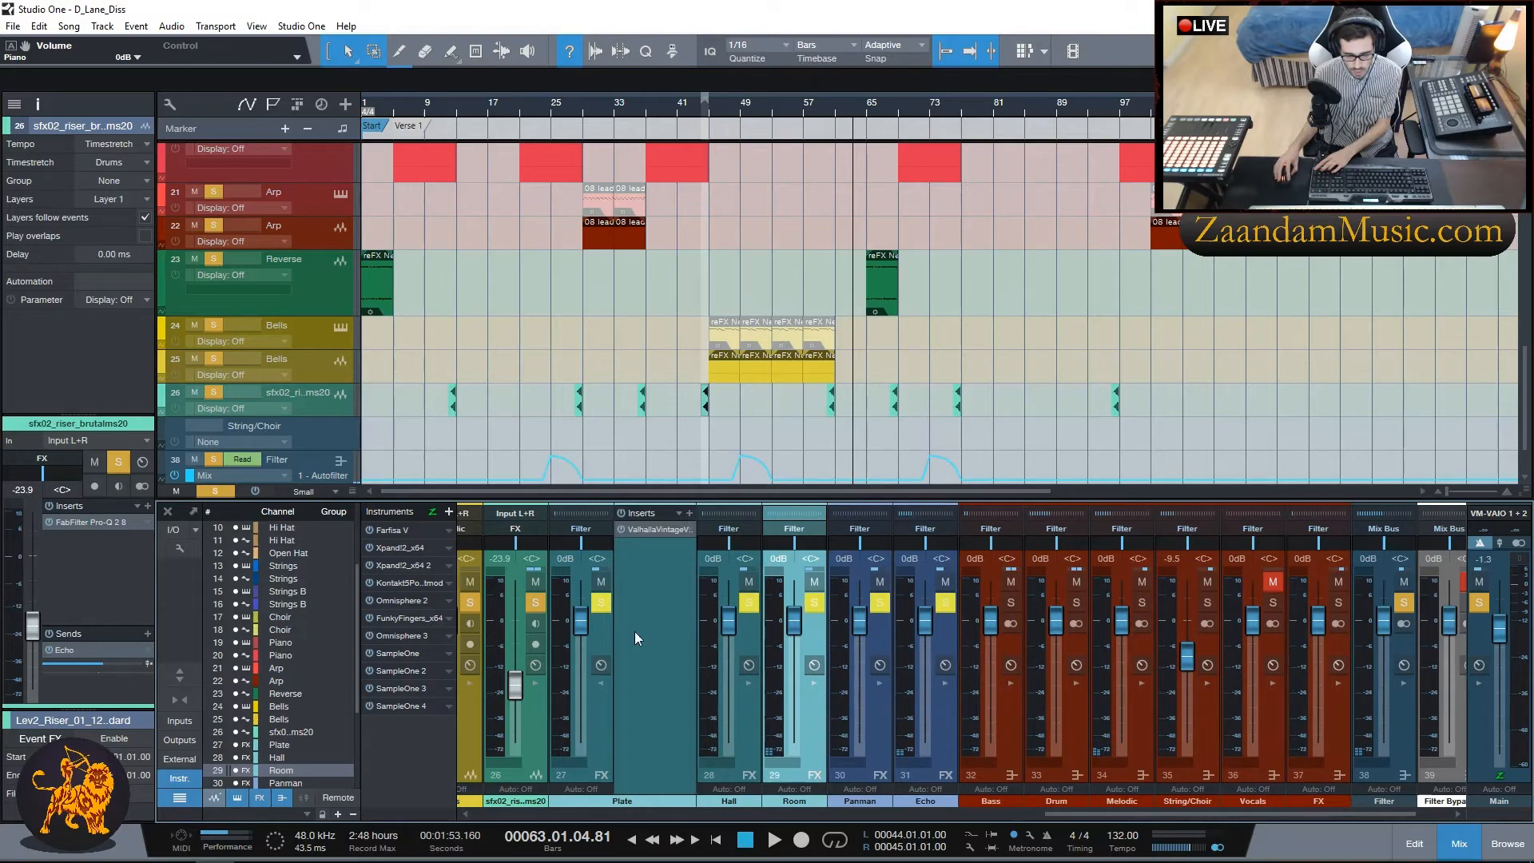
click(645, 530)
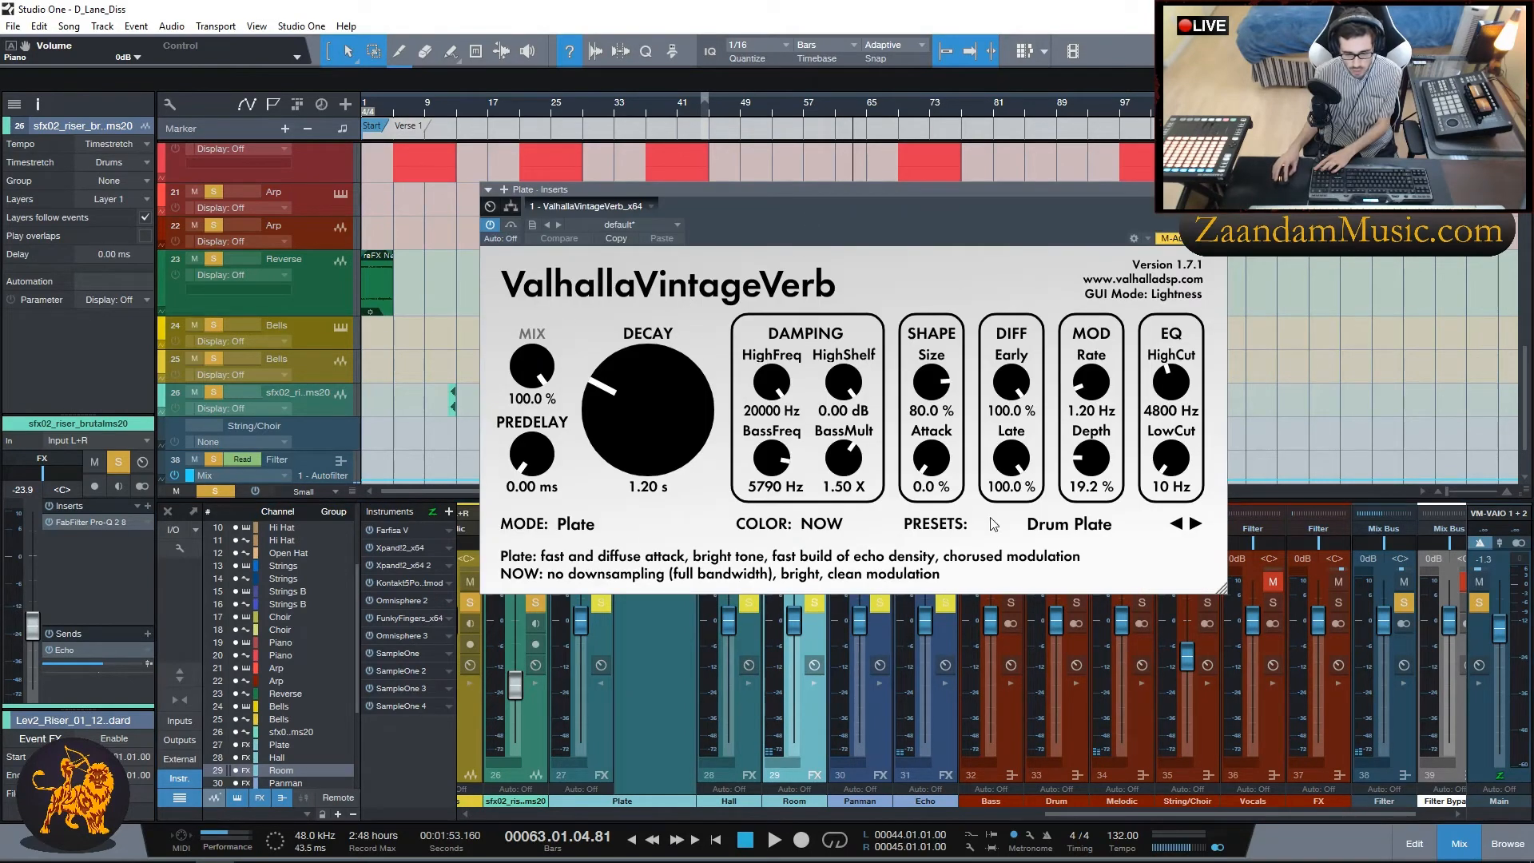
click(1219, 189)
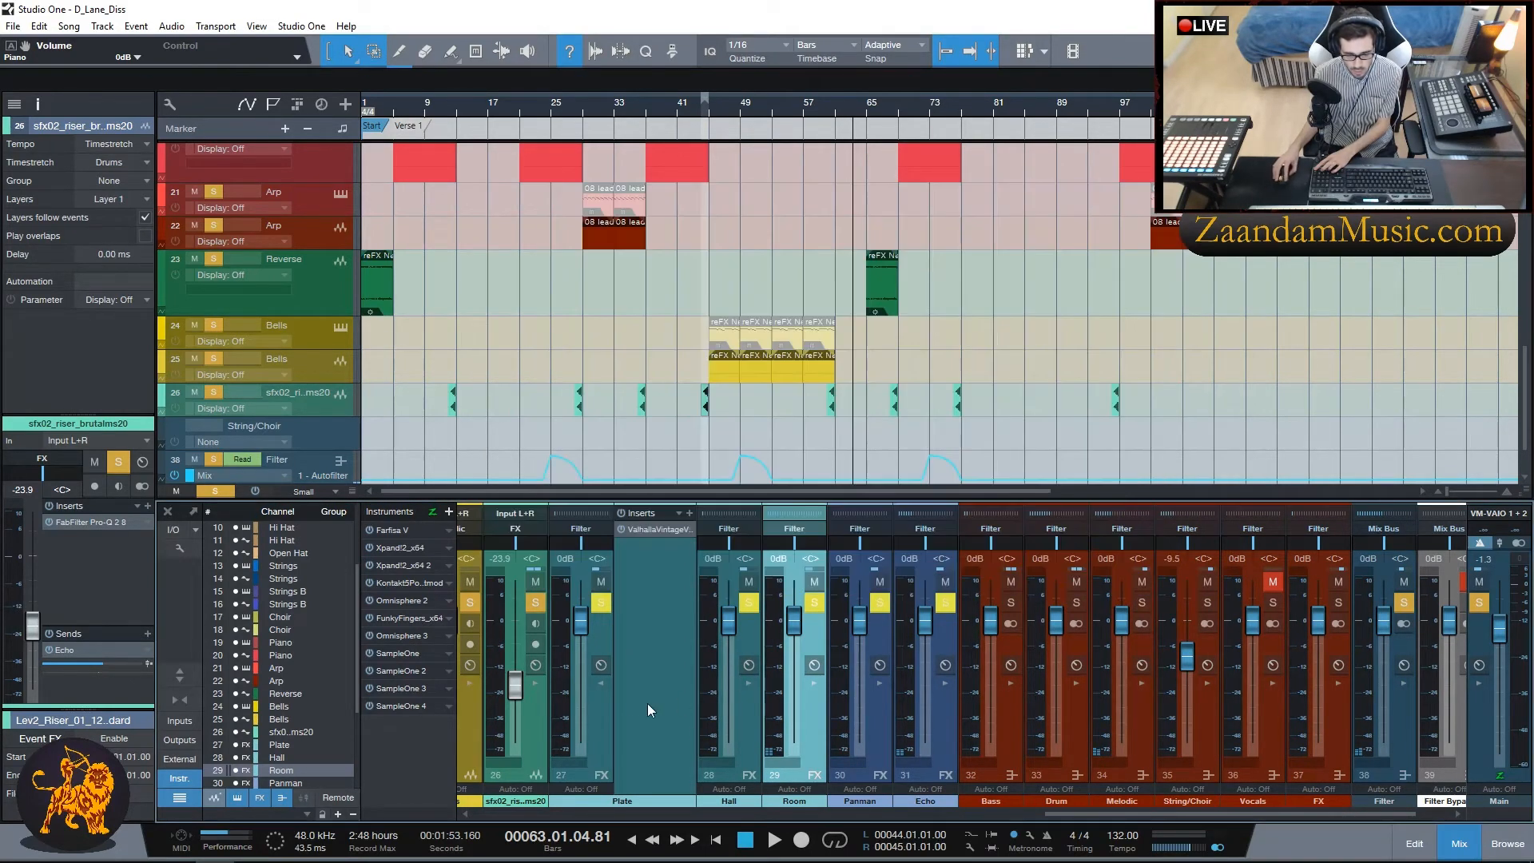
click(602, 683)
Step: Expand the Hall channel's effects, inspect its ValhallaVintageVerb insert and collapse them again
double_click(675, 672)
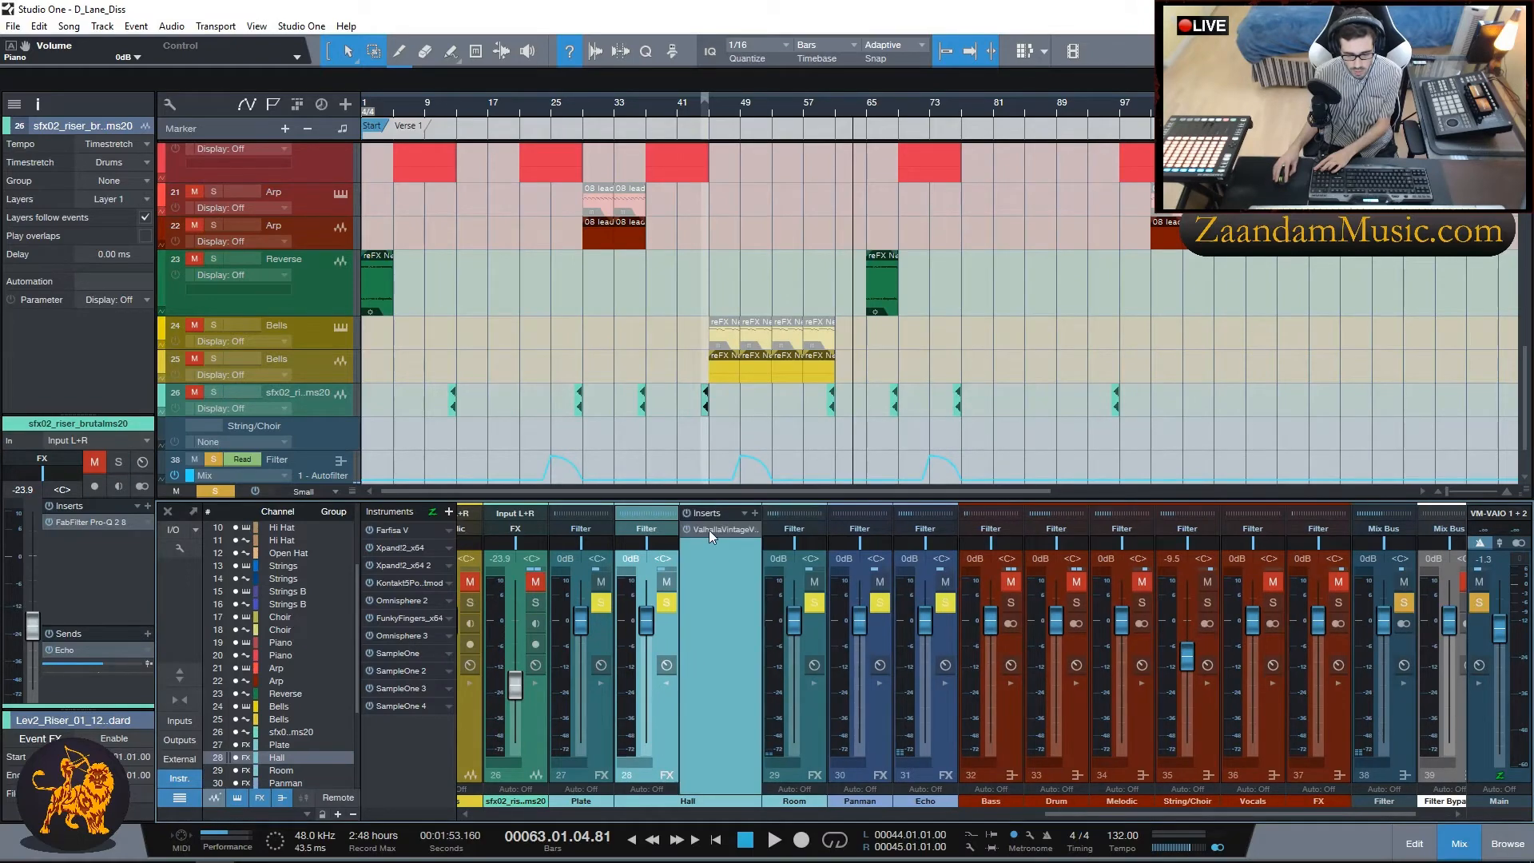
click(707, 530)
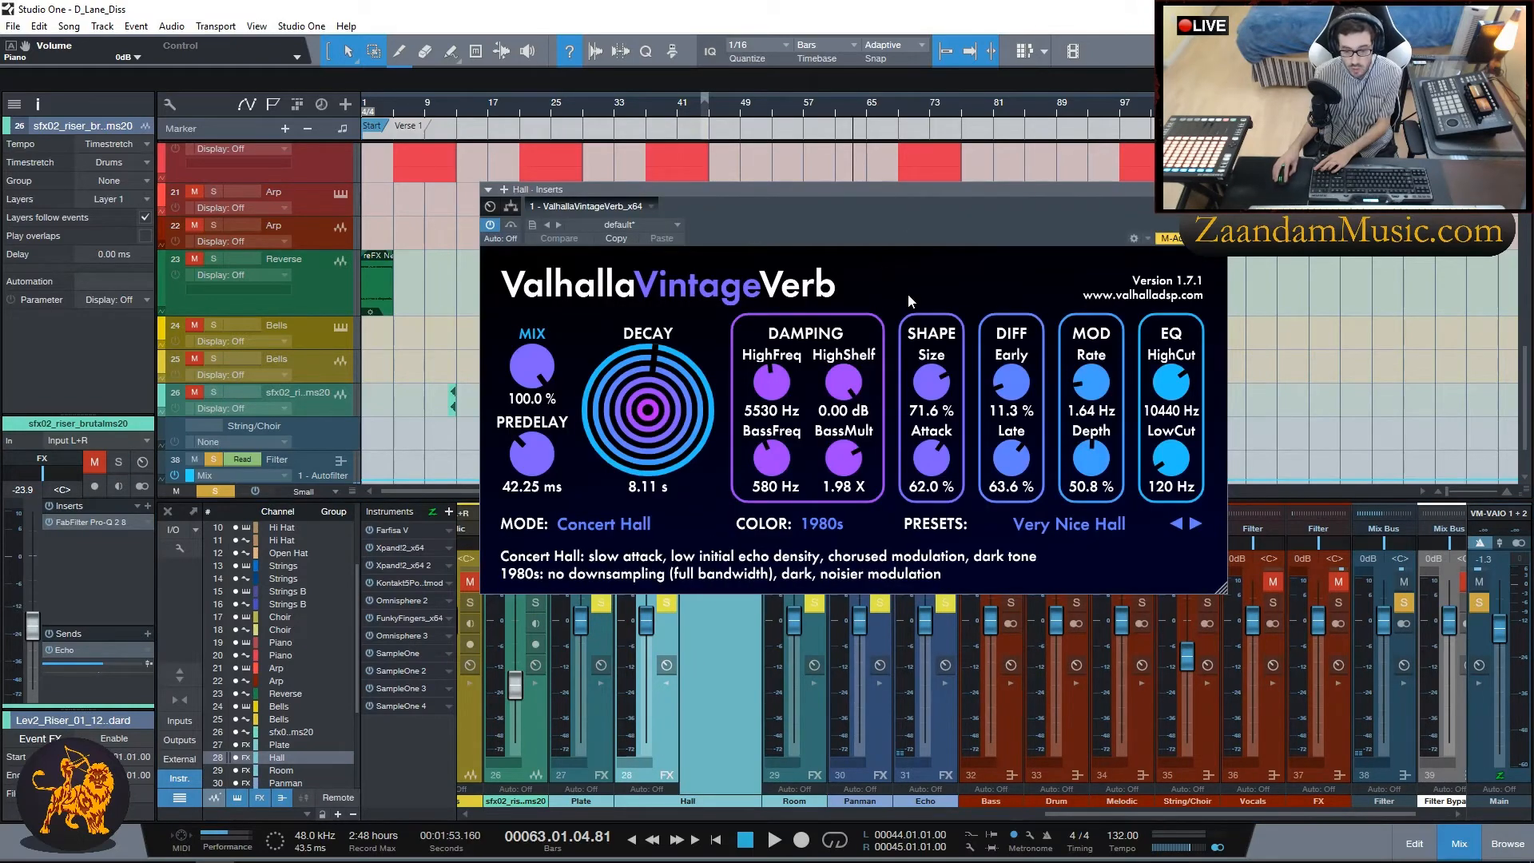
drag(1041, 190, 909, 225)
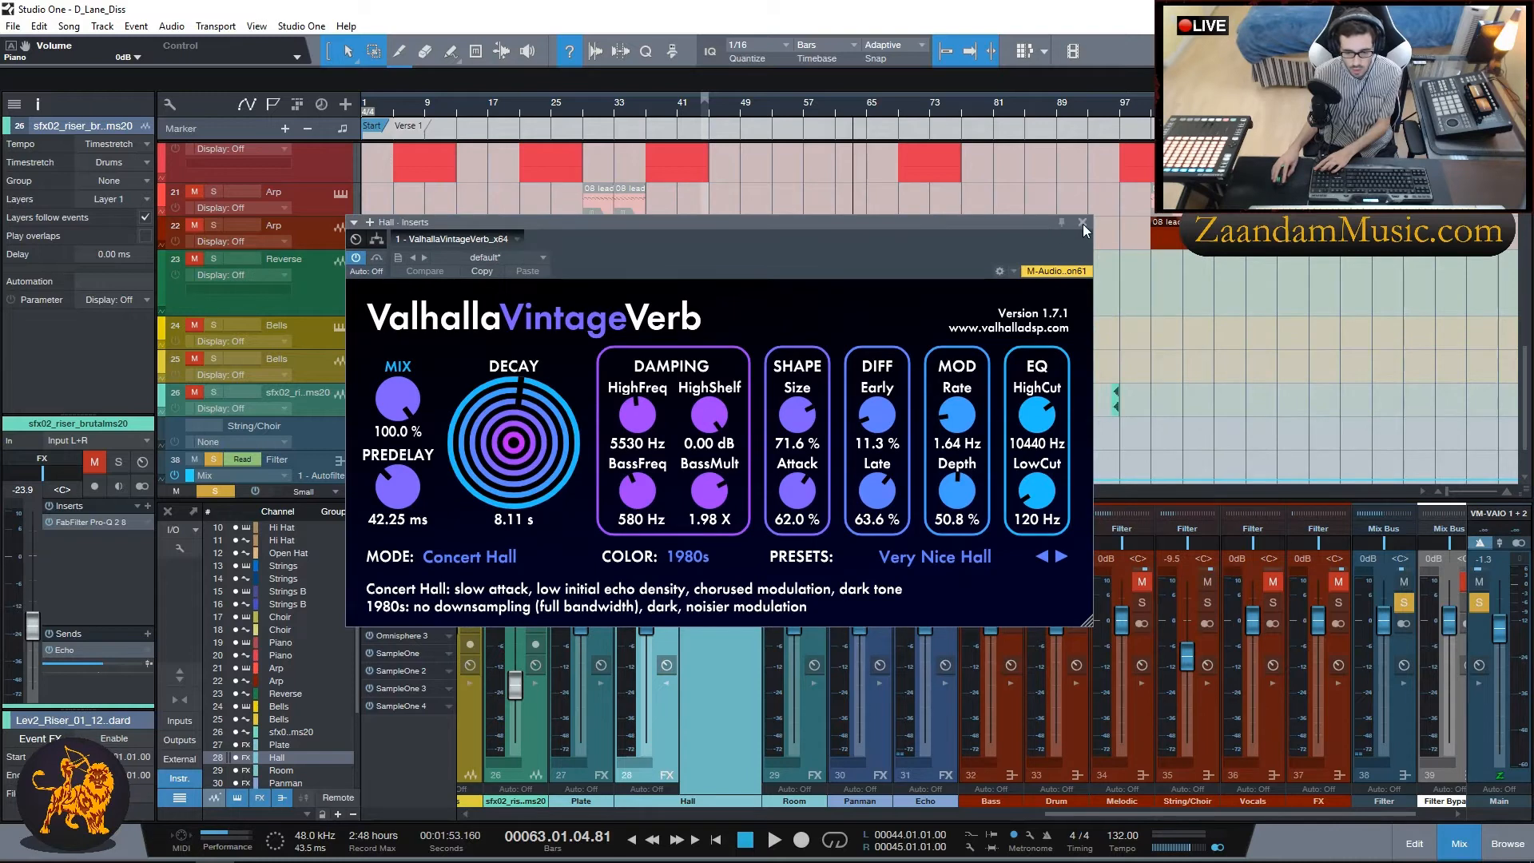
click(1081, 223)
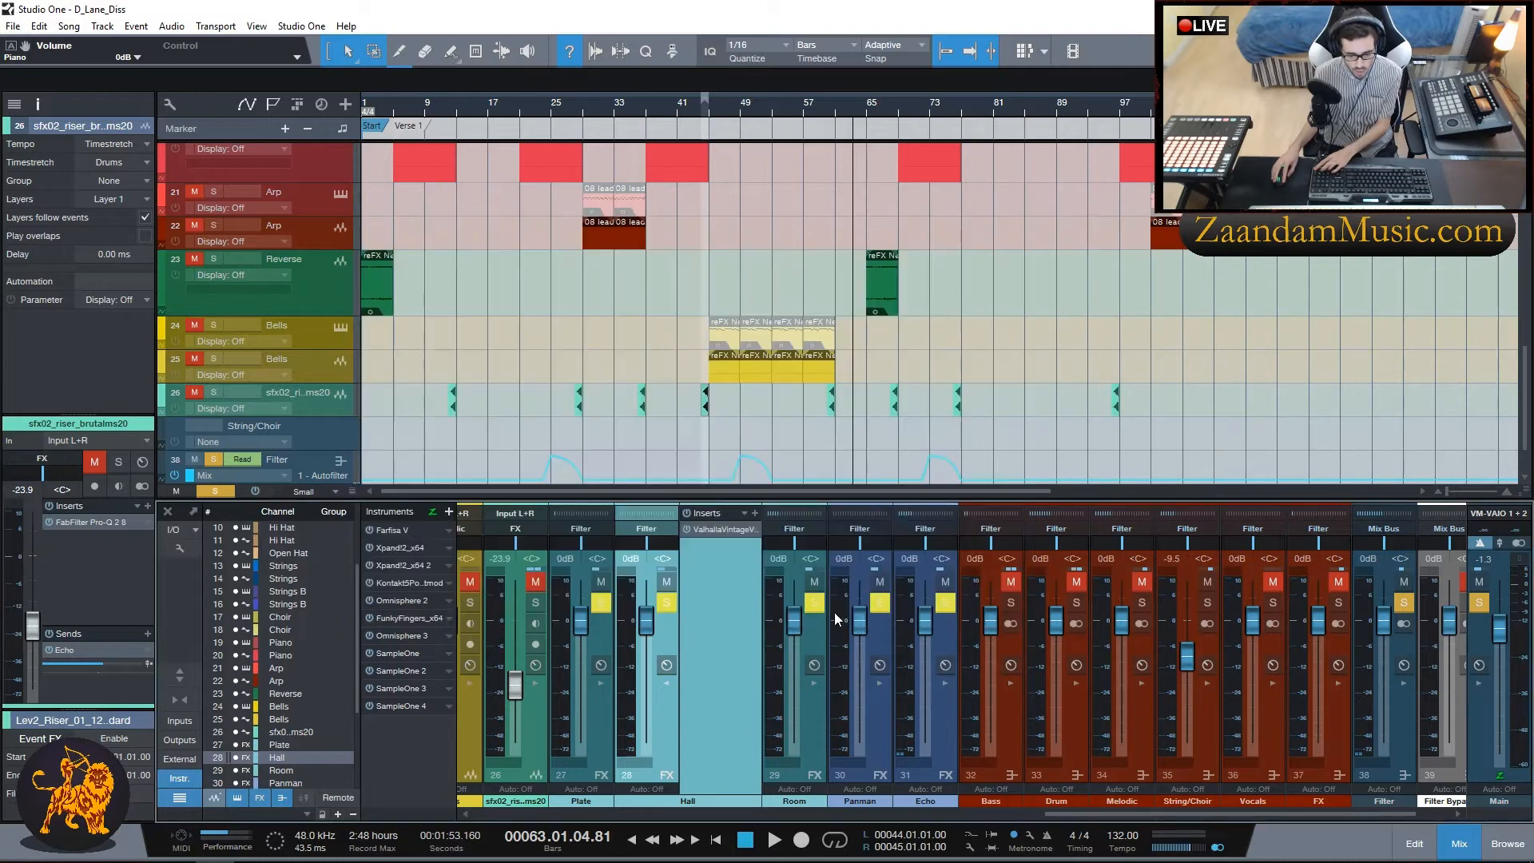
click(669, 688)
Step: Expand the Room channel's effects, inspect its Altiverb 7 insert and collapse them again
double_click(730, 702)
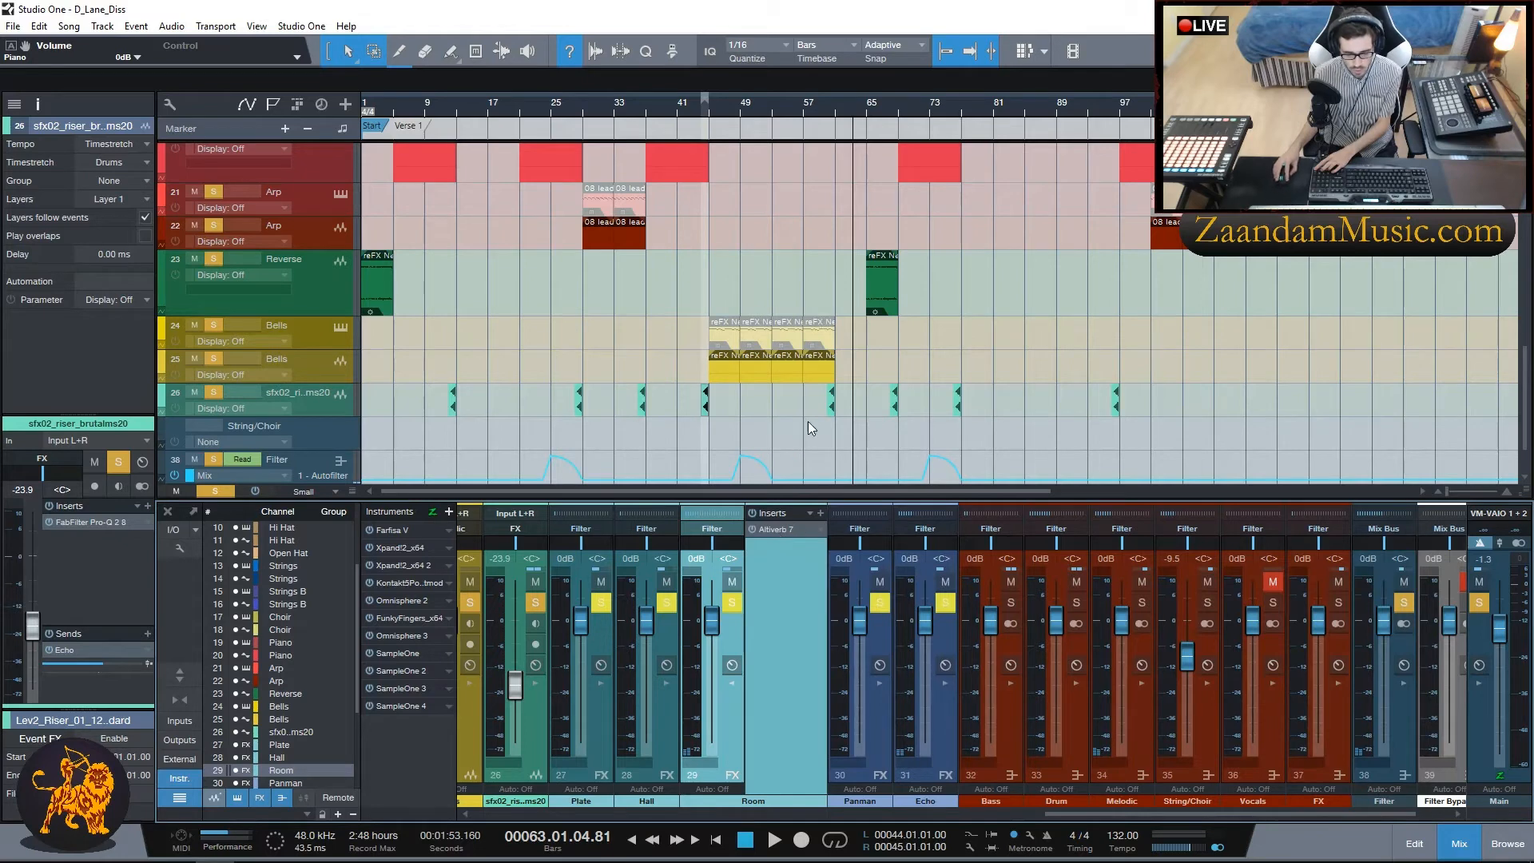
click(772, 528)
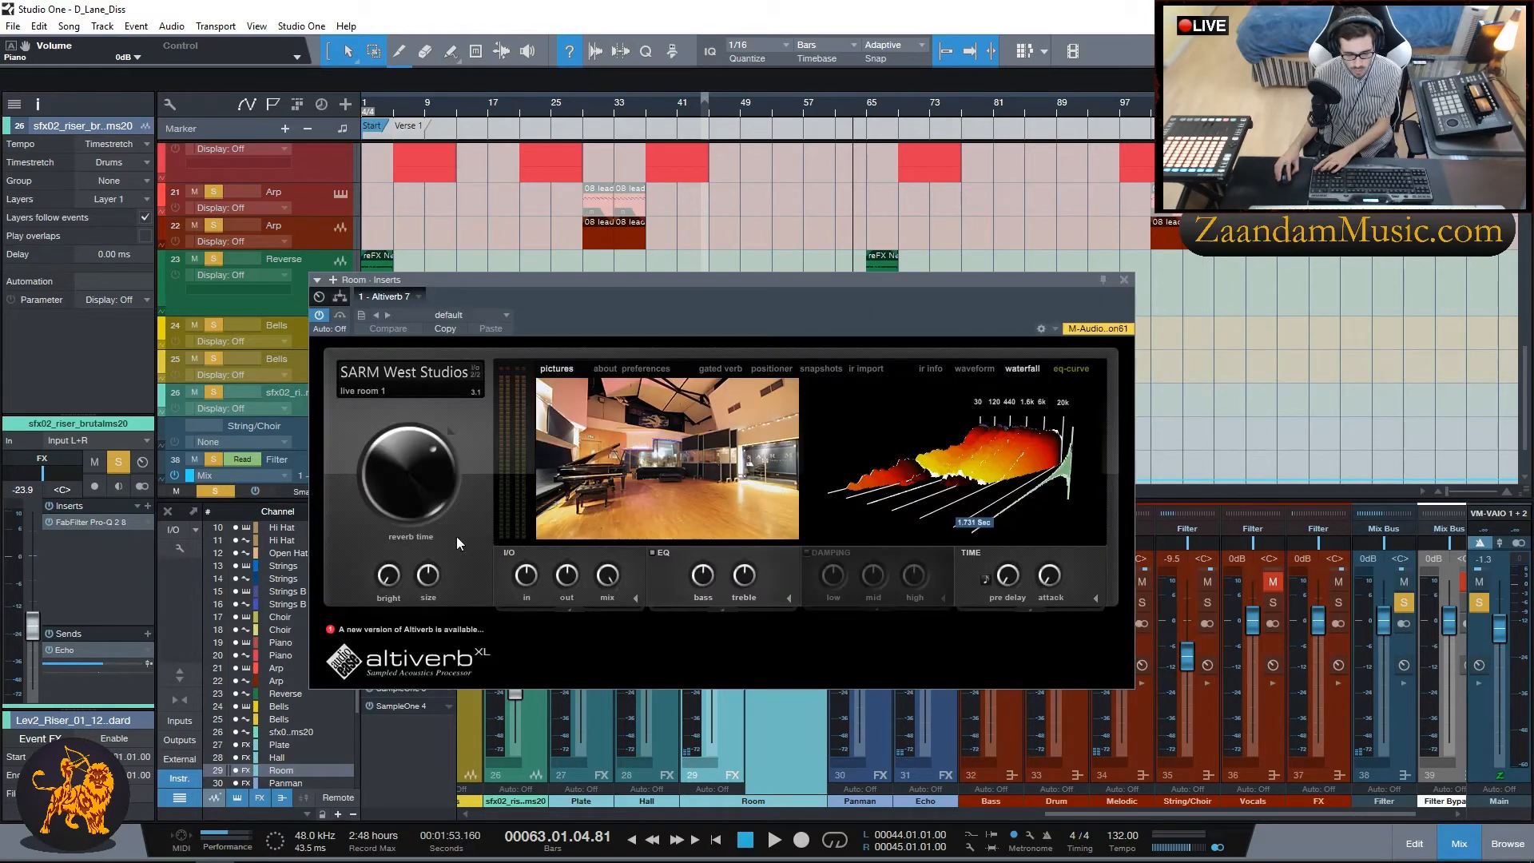
click(1122, 280)
click(732, 684)
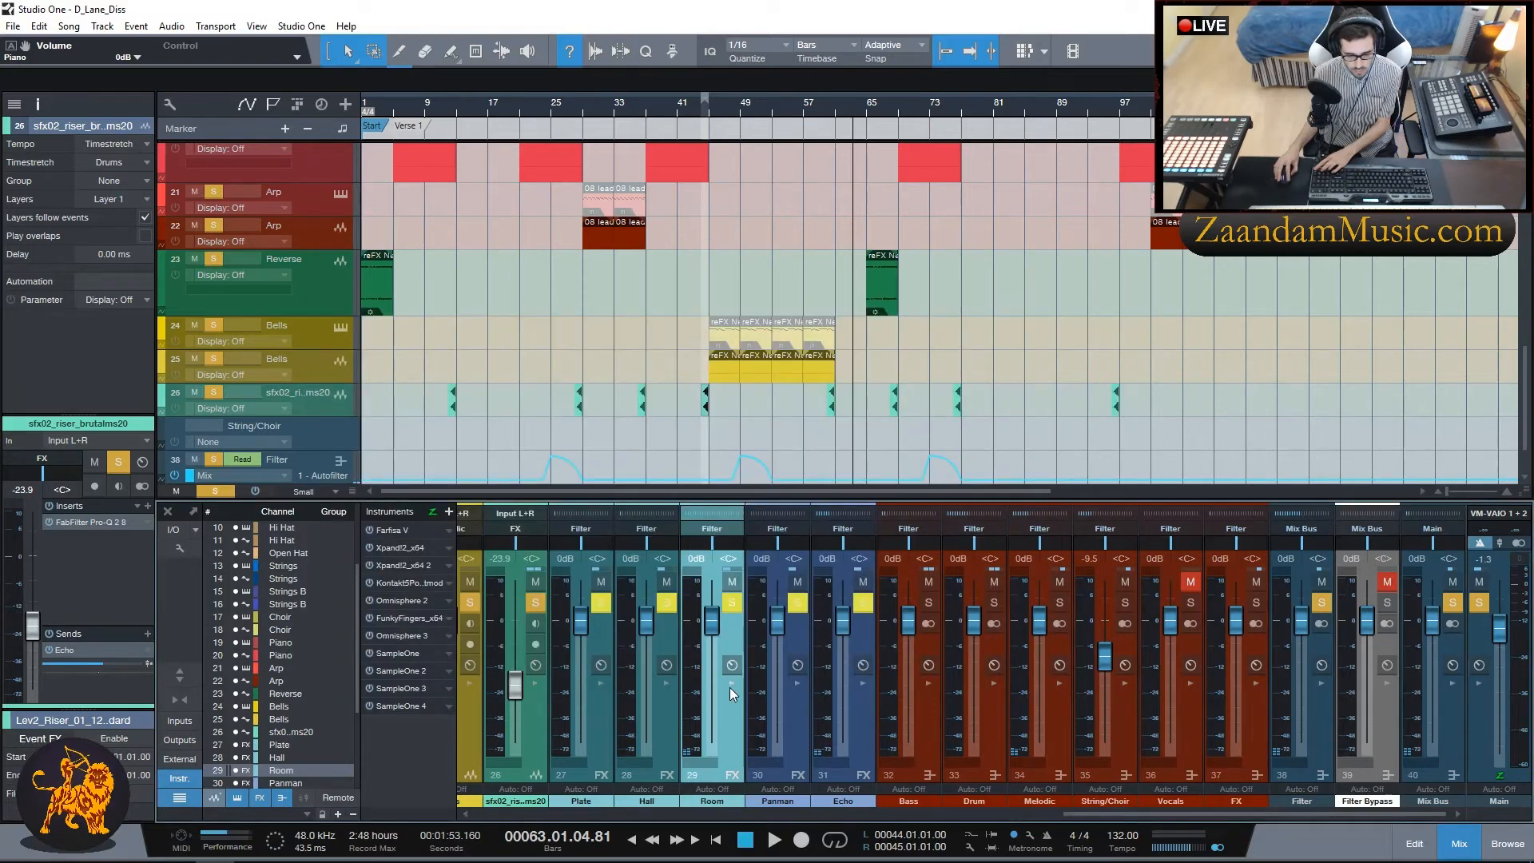
Step: Expand the Panman channel's effects, inspect its PanMan insert and collapse them again
click(794, 723)
click(797, 684)
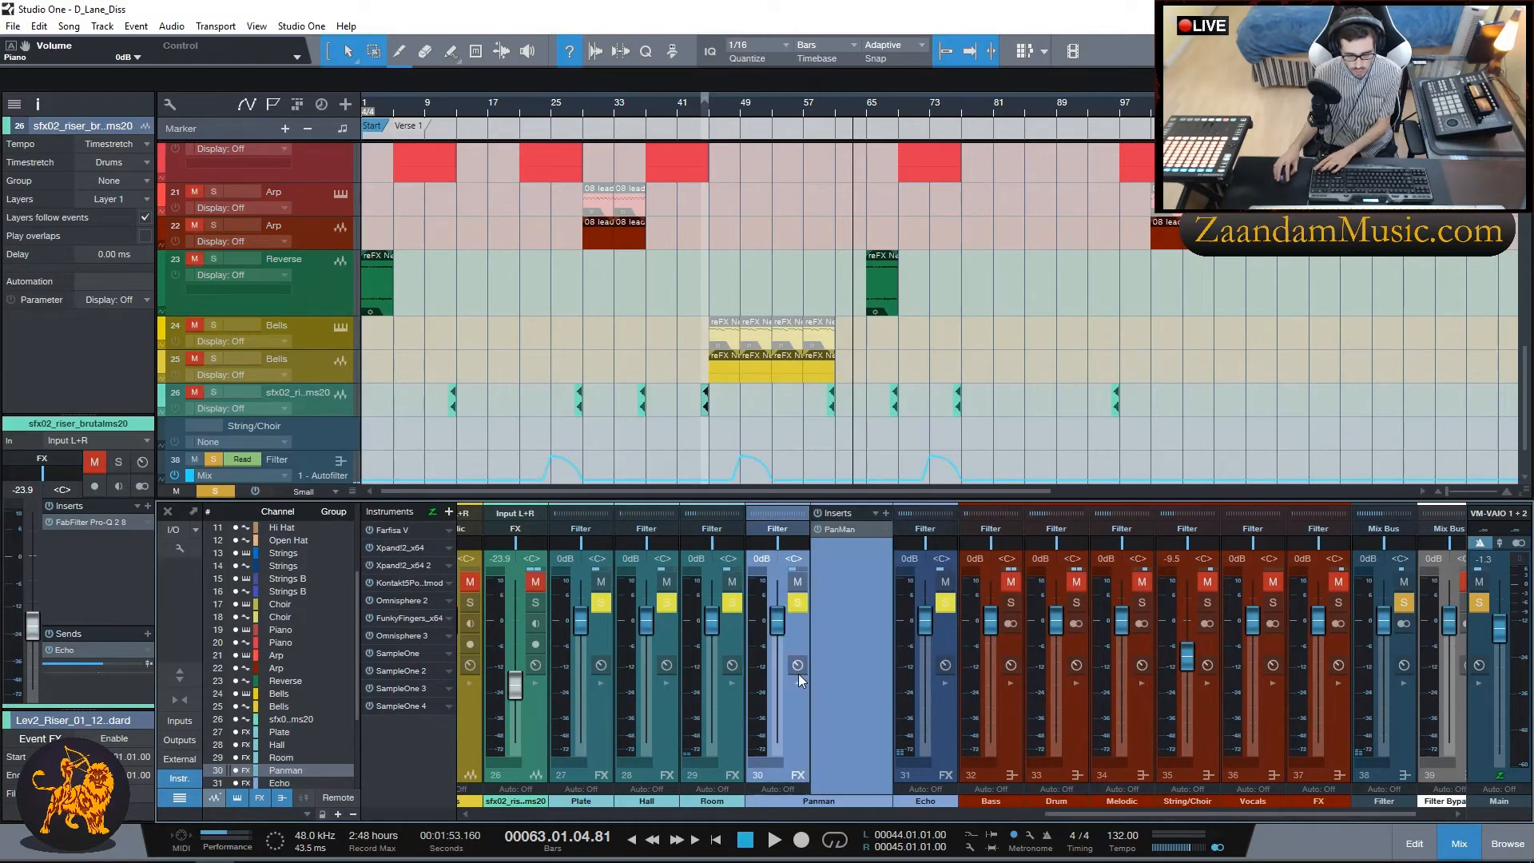
click(837, 527)
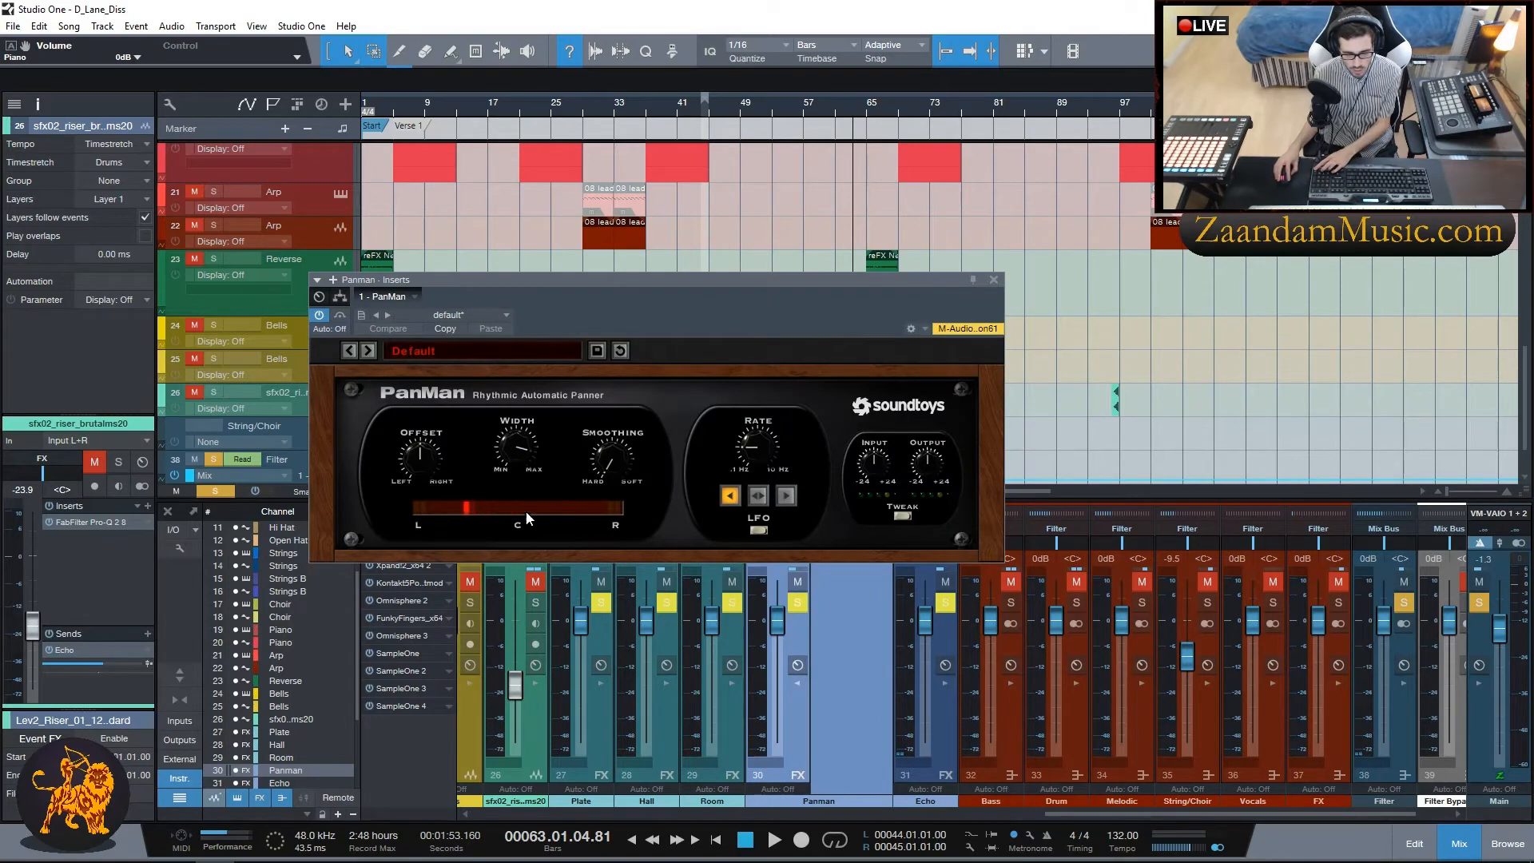
click(994, 280)
click(797, 683)
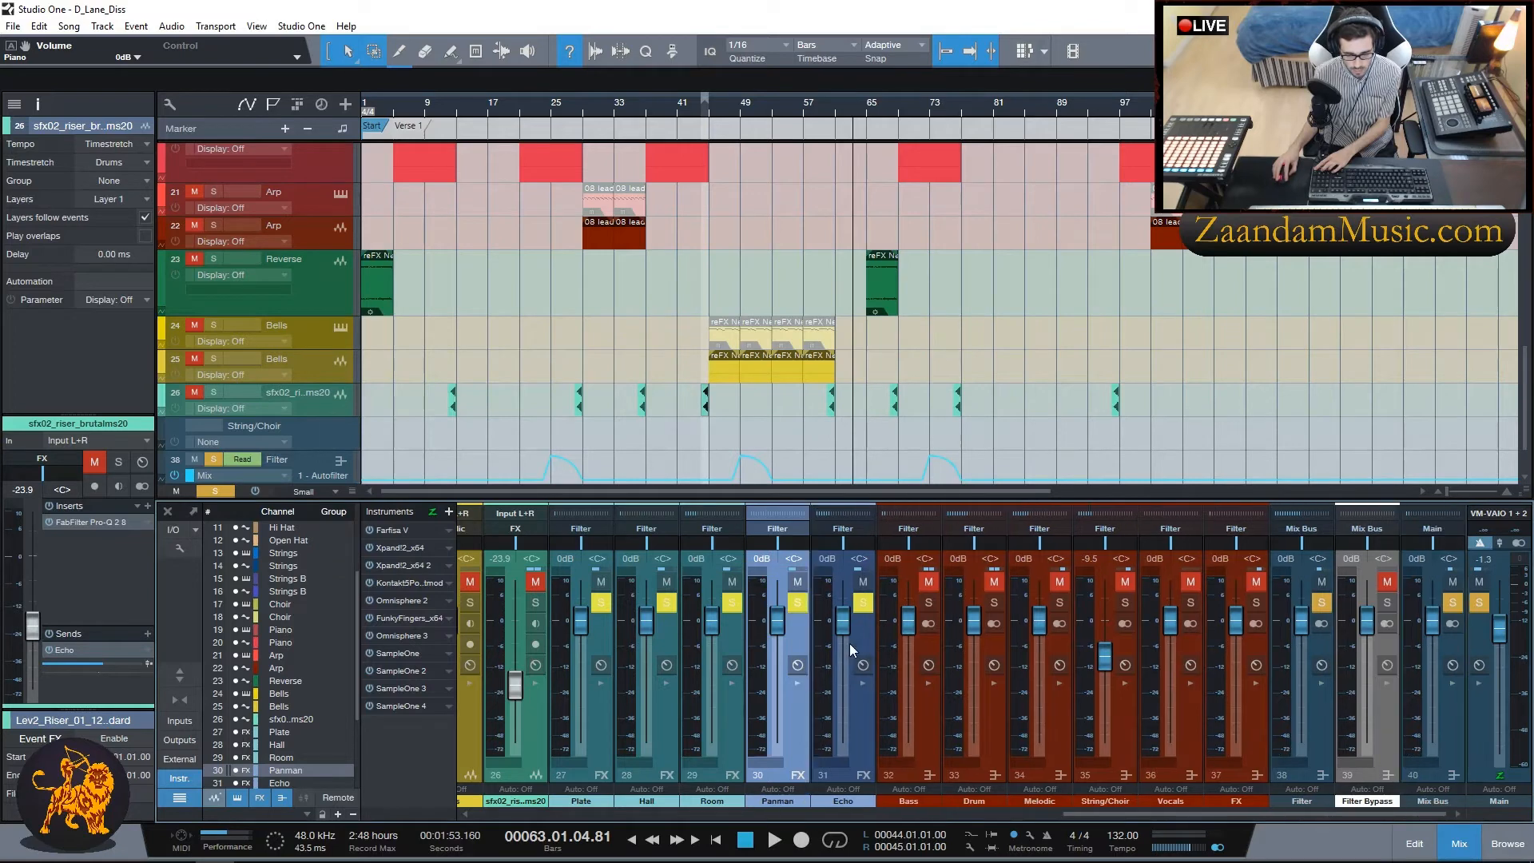
Step: Expand the Echo channel's effects and inspect its EchoBoy insert
click(853, 735)
click(862, 682)
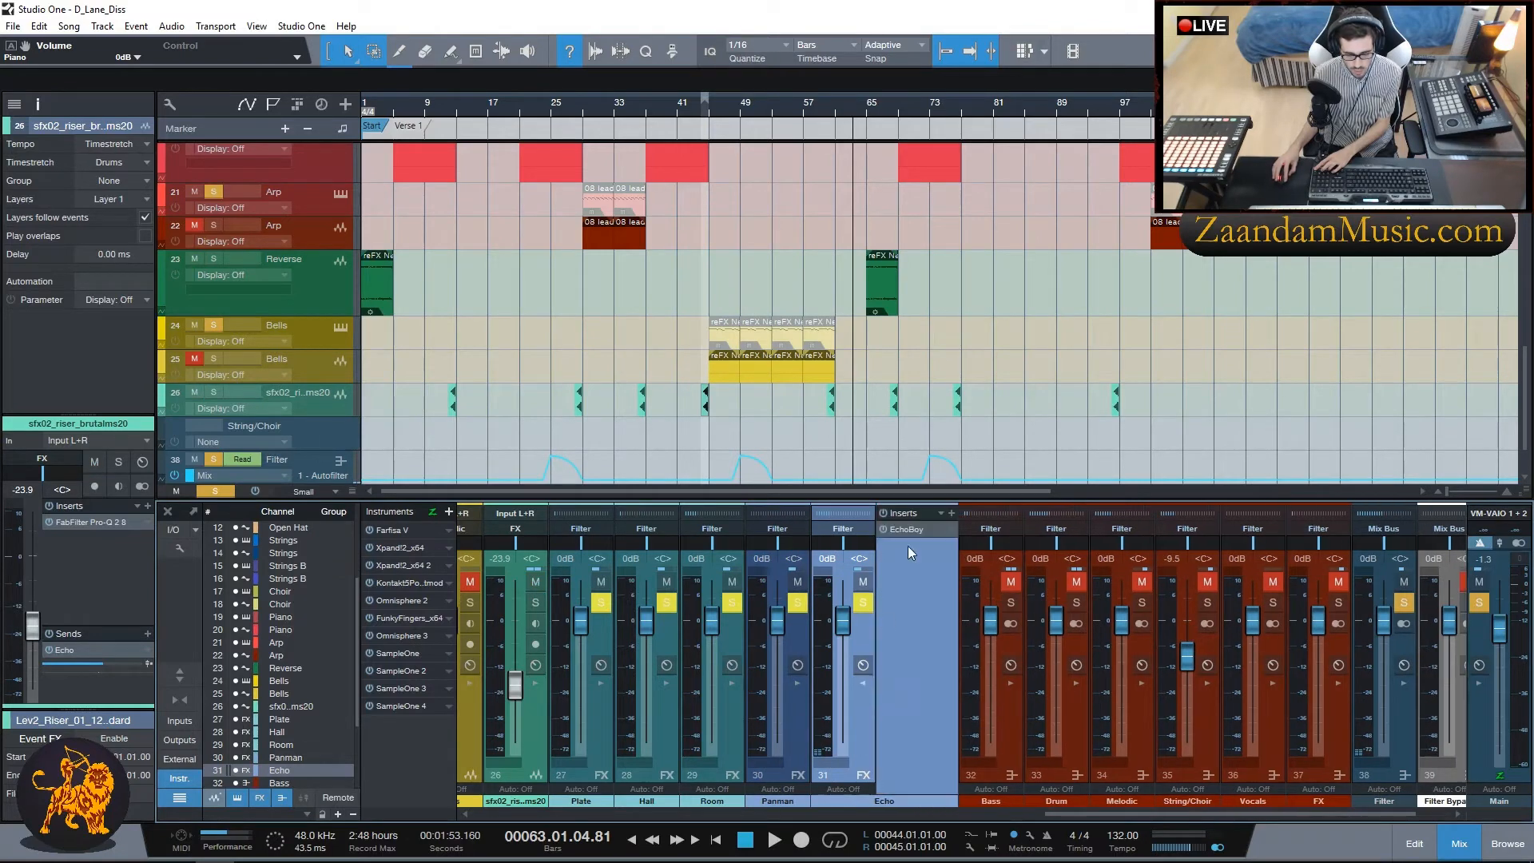
click(901, 528)
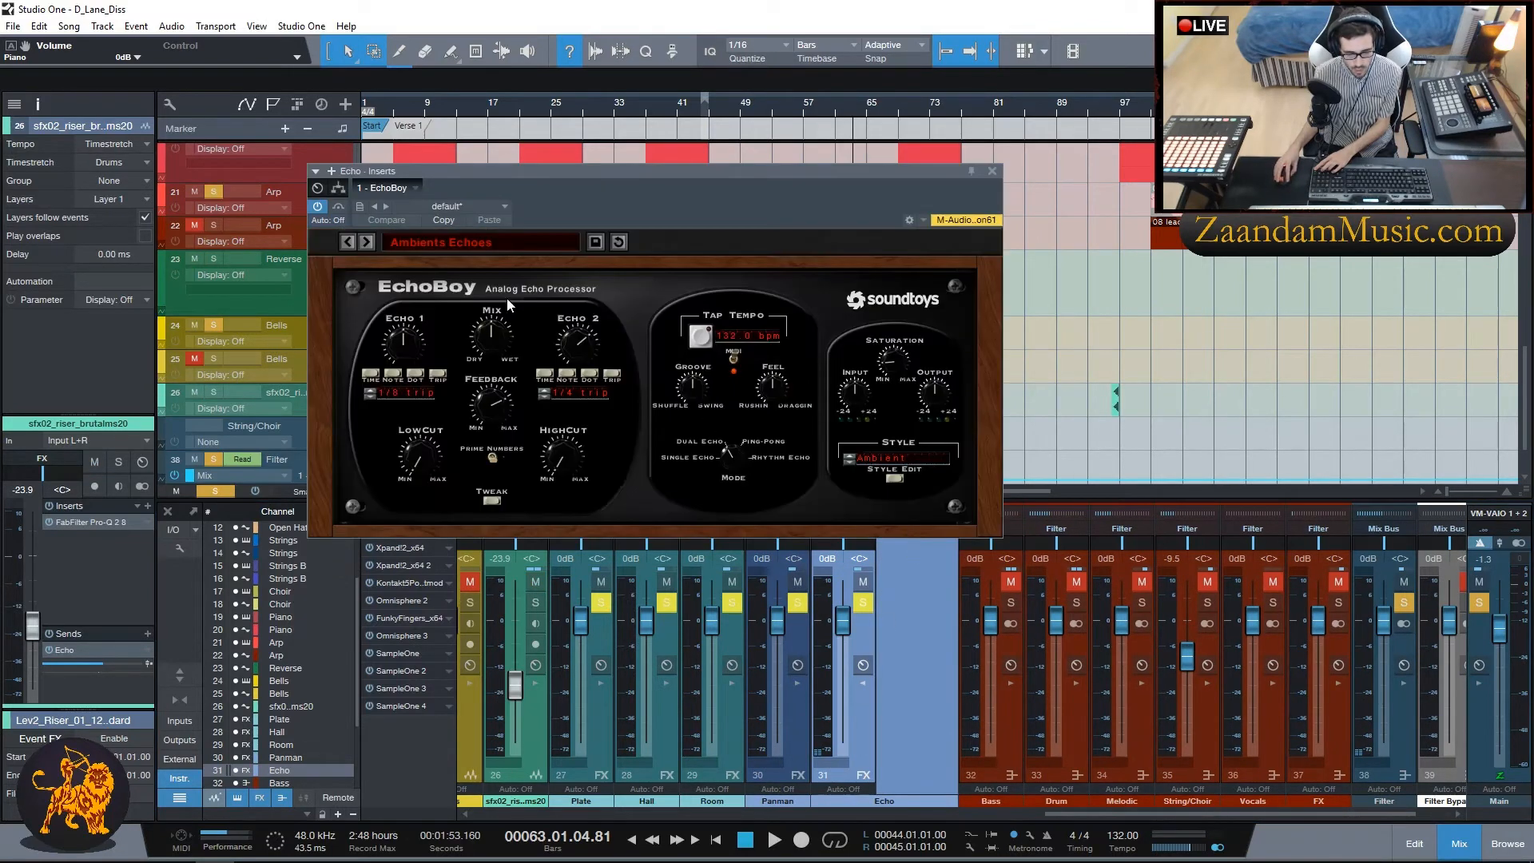
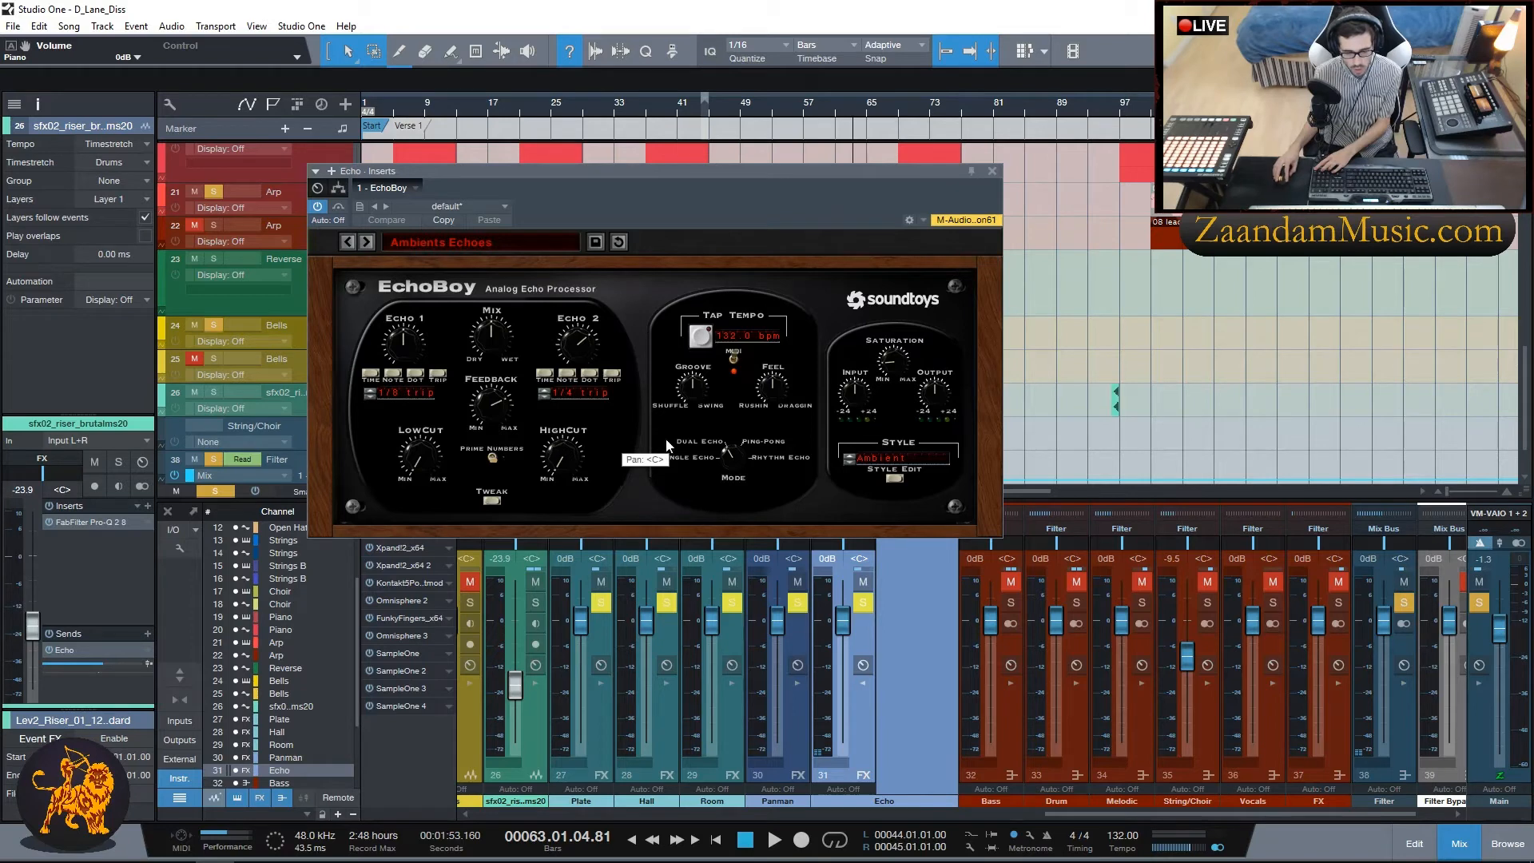
click(992, 171)
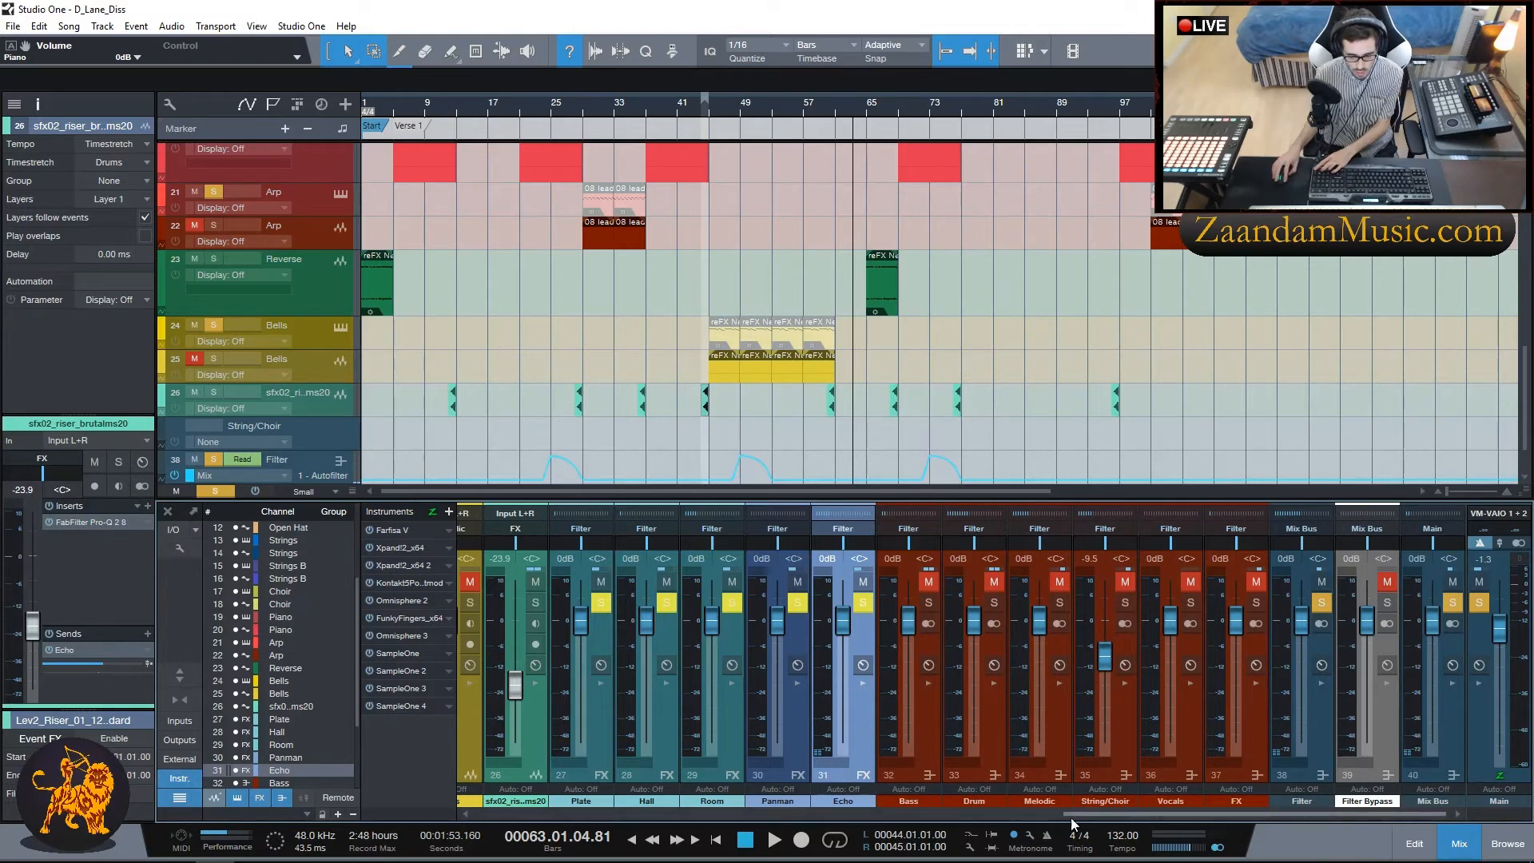
Step: Solo the Bass bus, inspect its Ozone 8 Imager insert and Room send, and collapse its effects
click(928, 739)
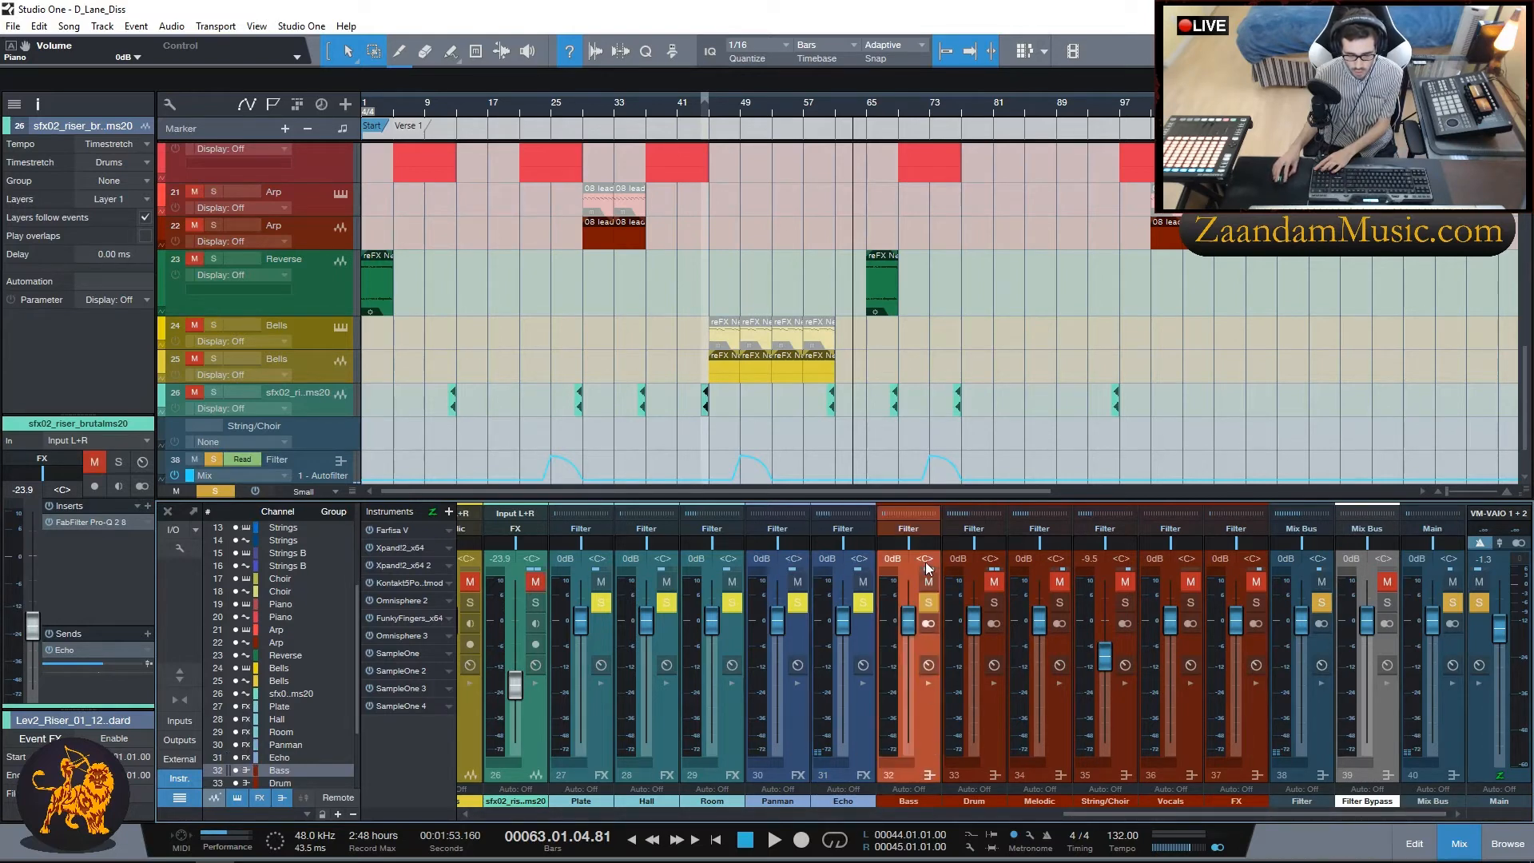
click(928, 683)
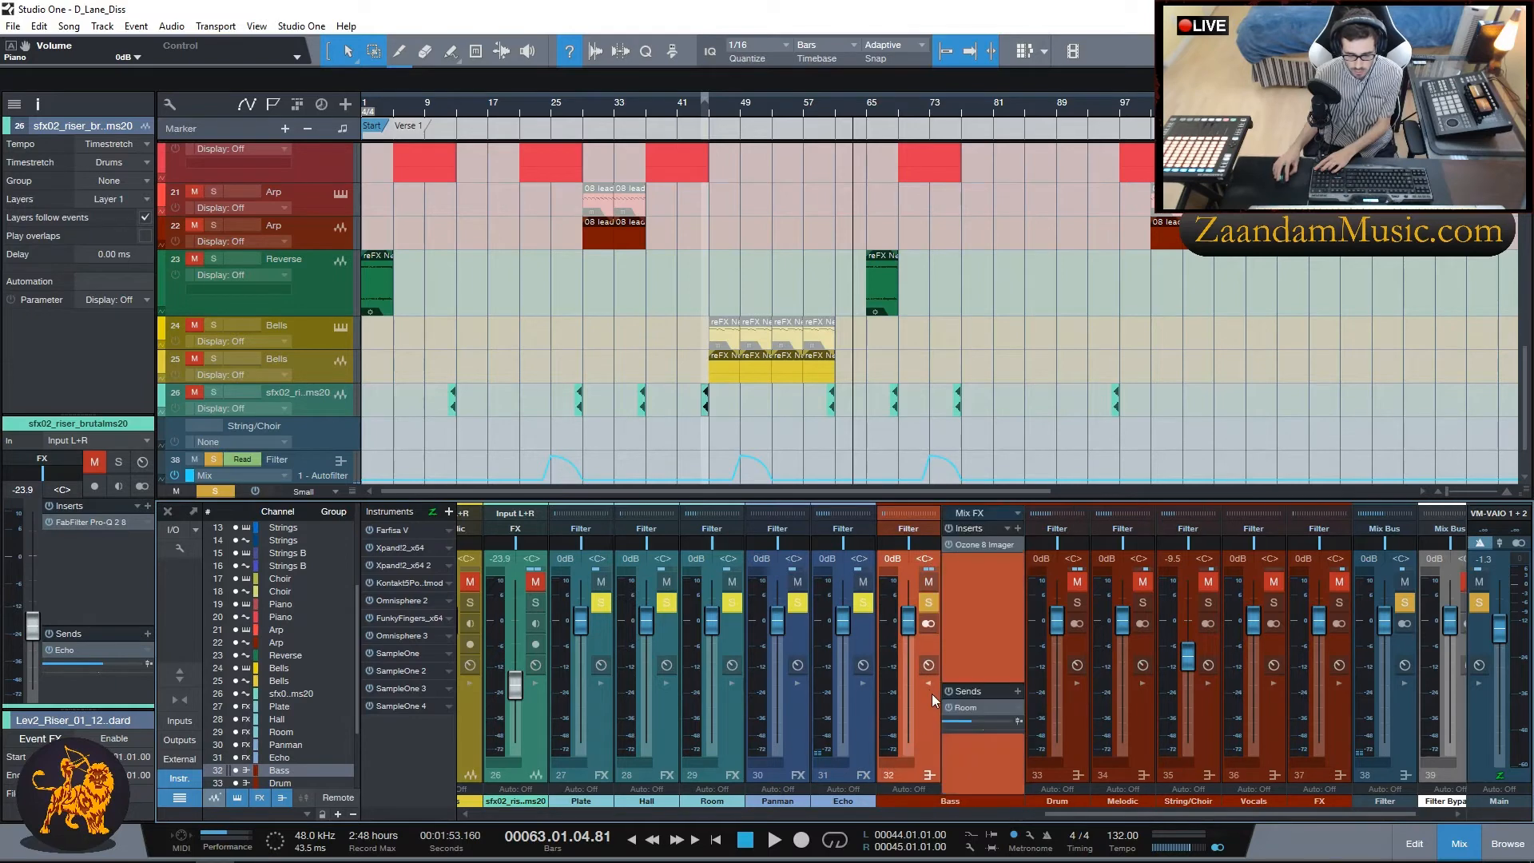
click(975, 545)
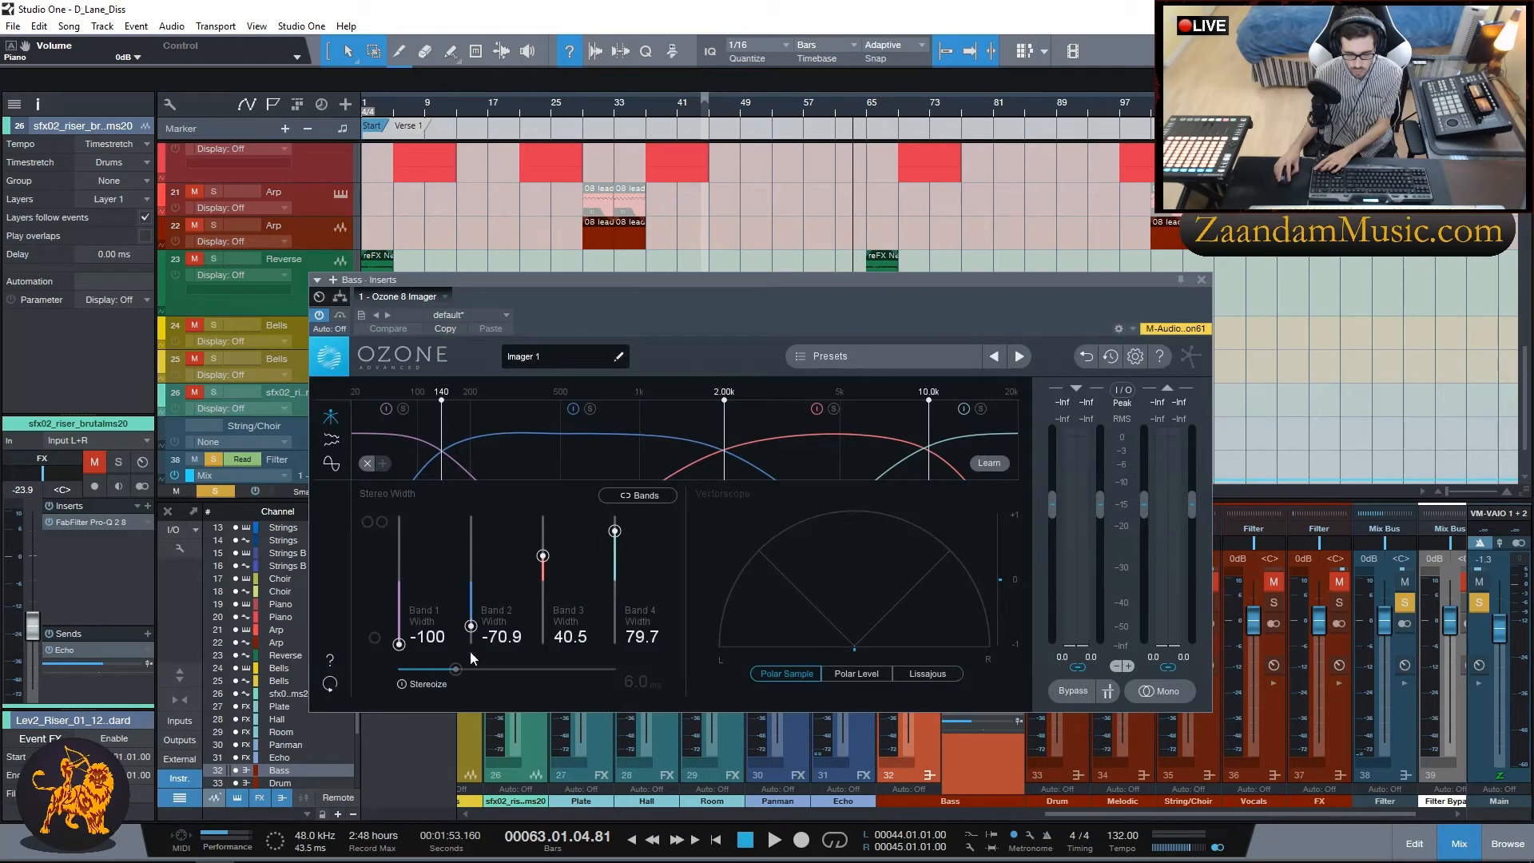
click(1201, 280)
click(927, 683)
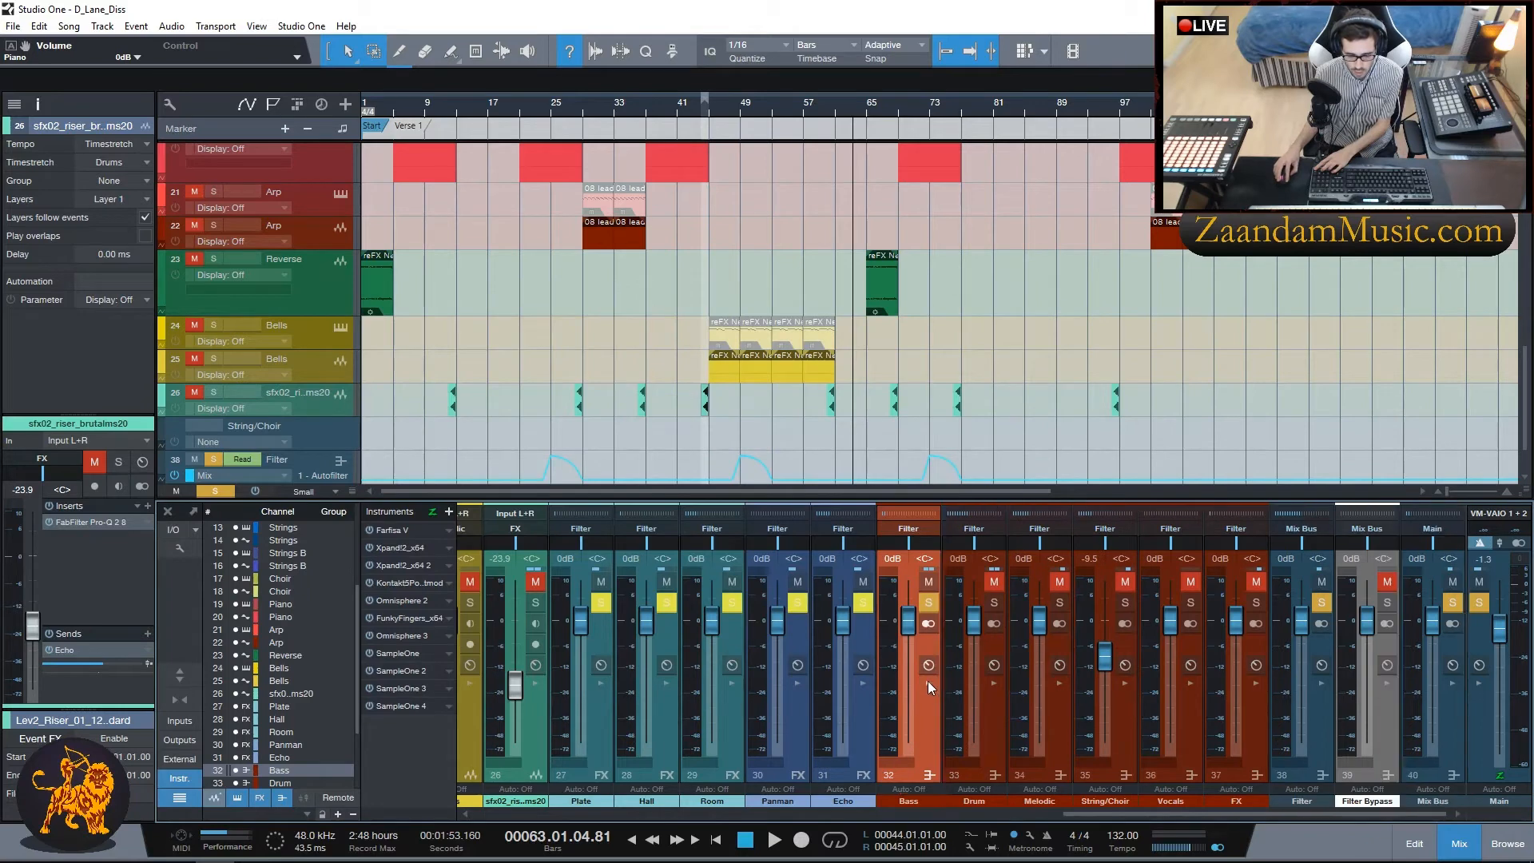
click(926, 683)
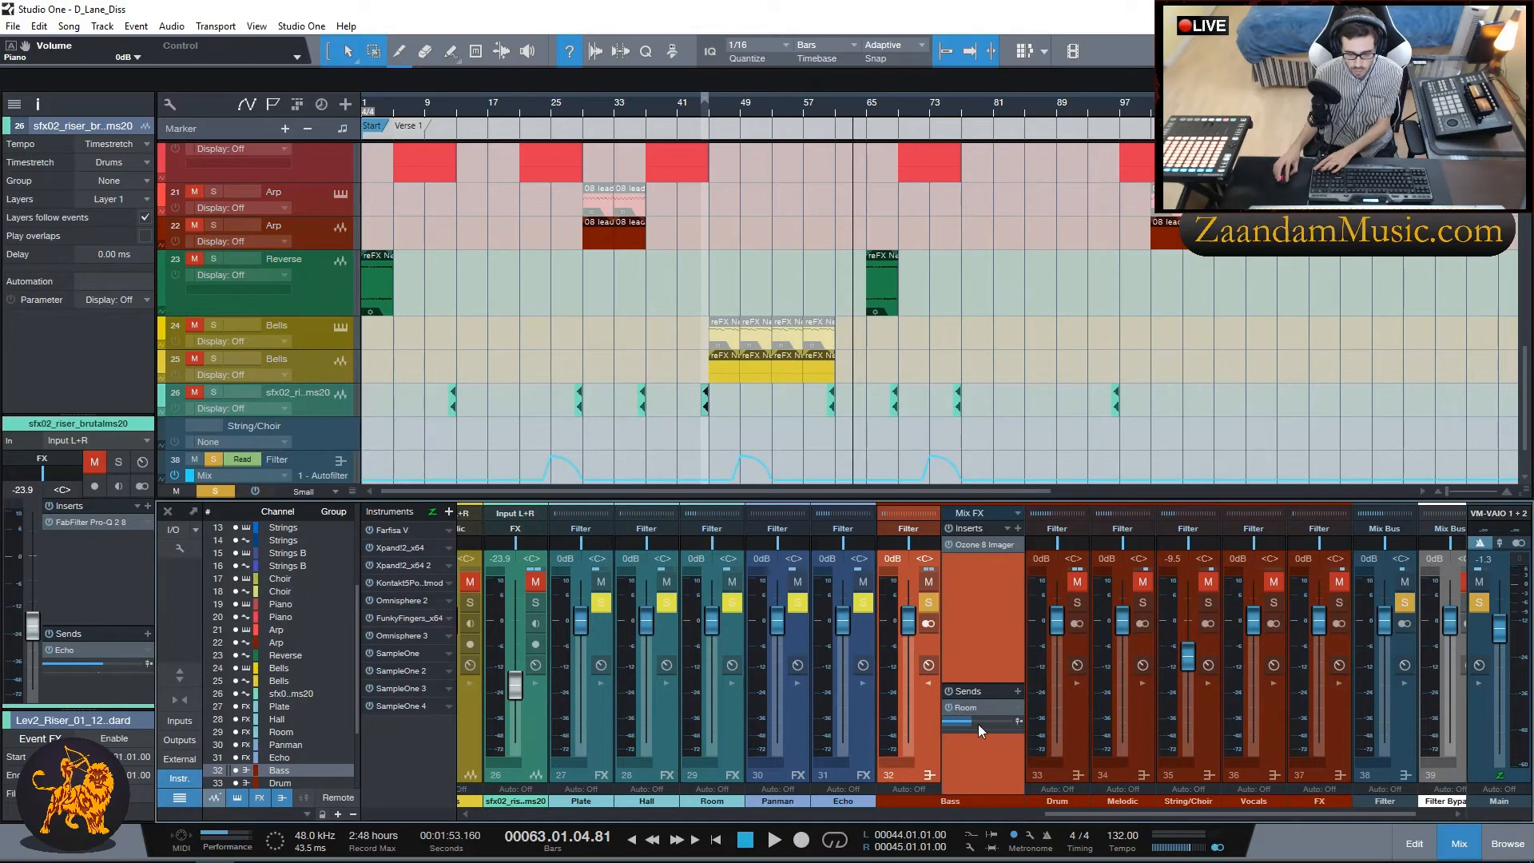
click(928, 684)
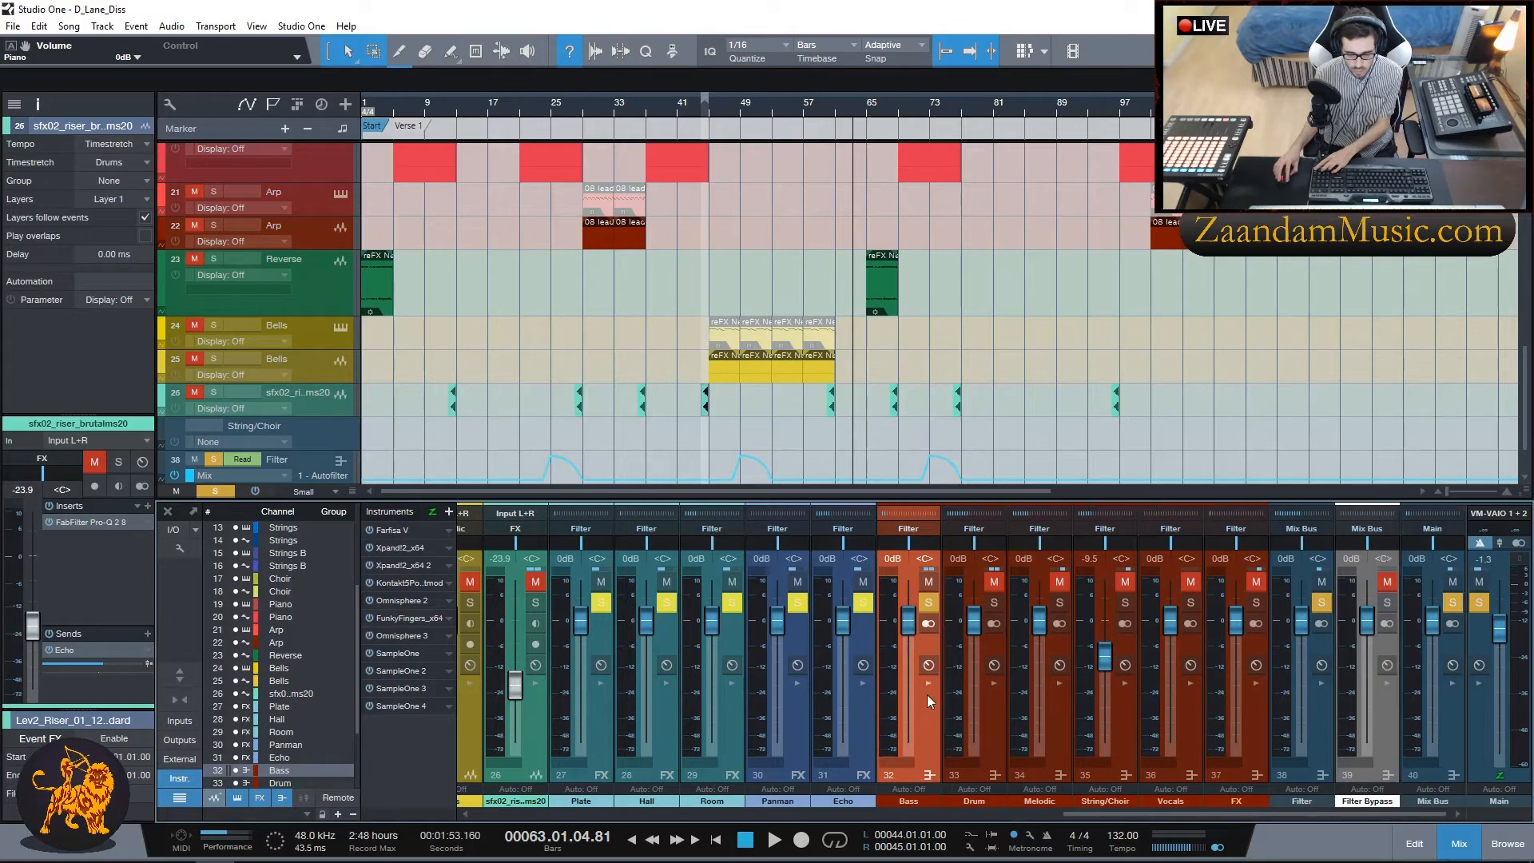
Step: Solo the Drum bus, expand its effects, inspect the Decapitator insert and collapse them again
click(997, 714)
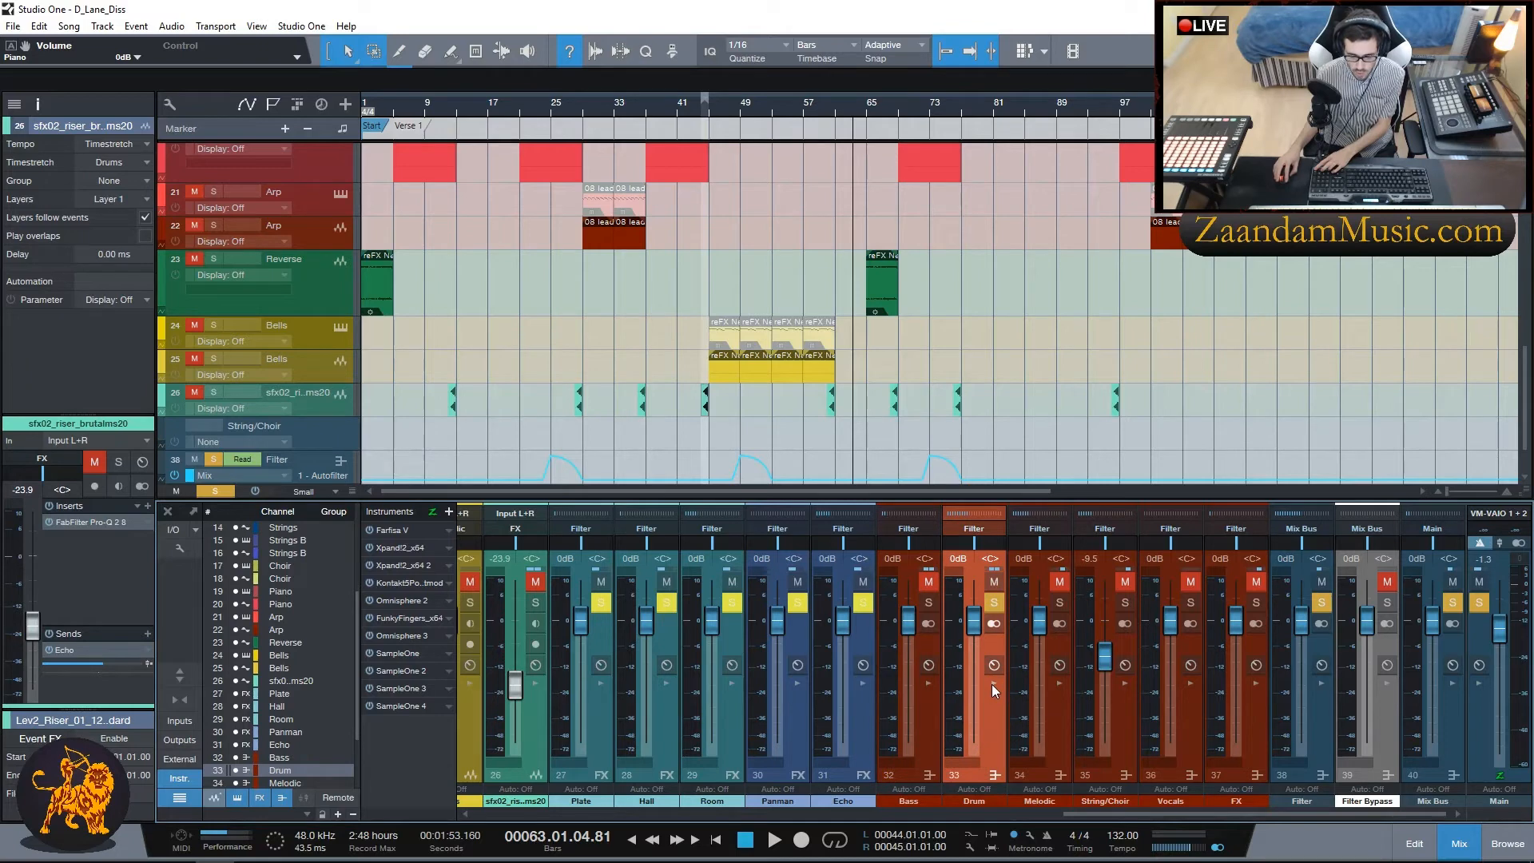
click(992, 684)
double_click(1040, 545)
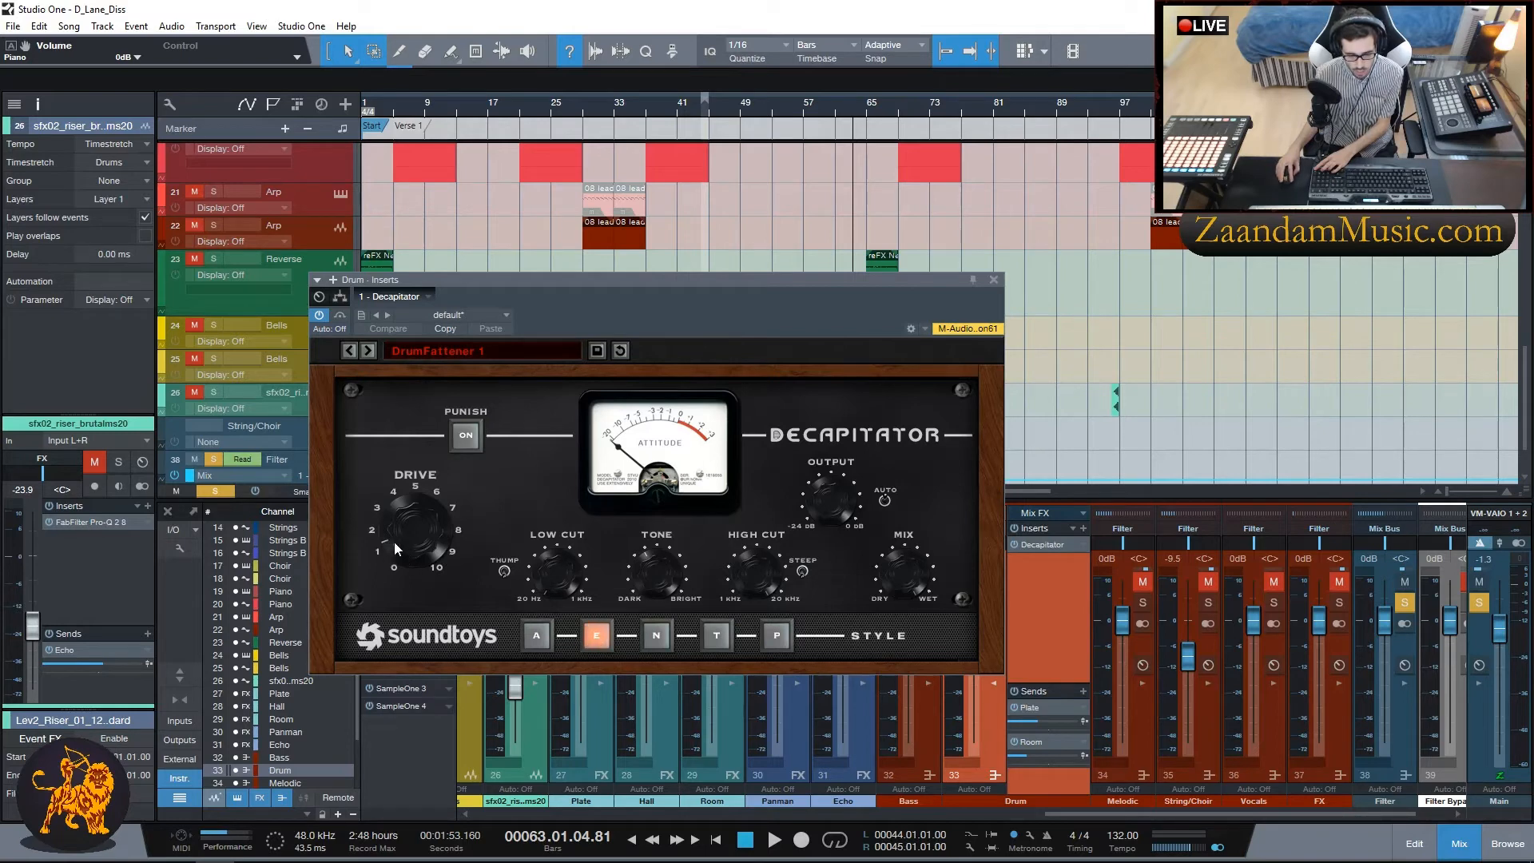
click(993, 280)
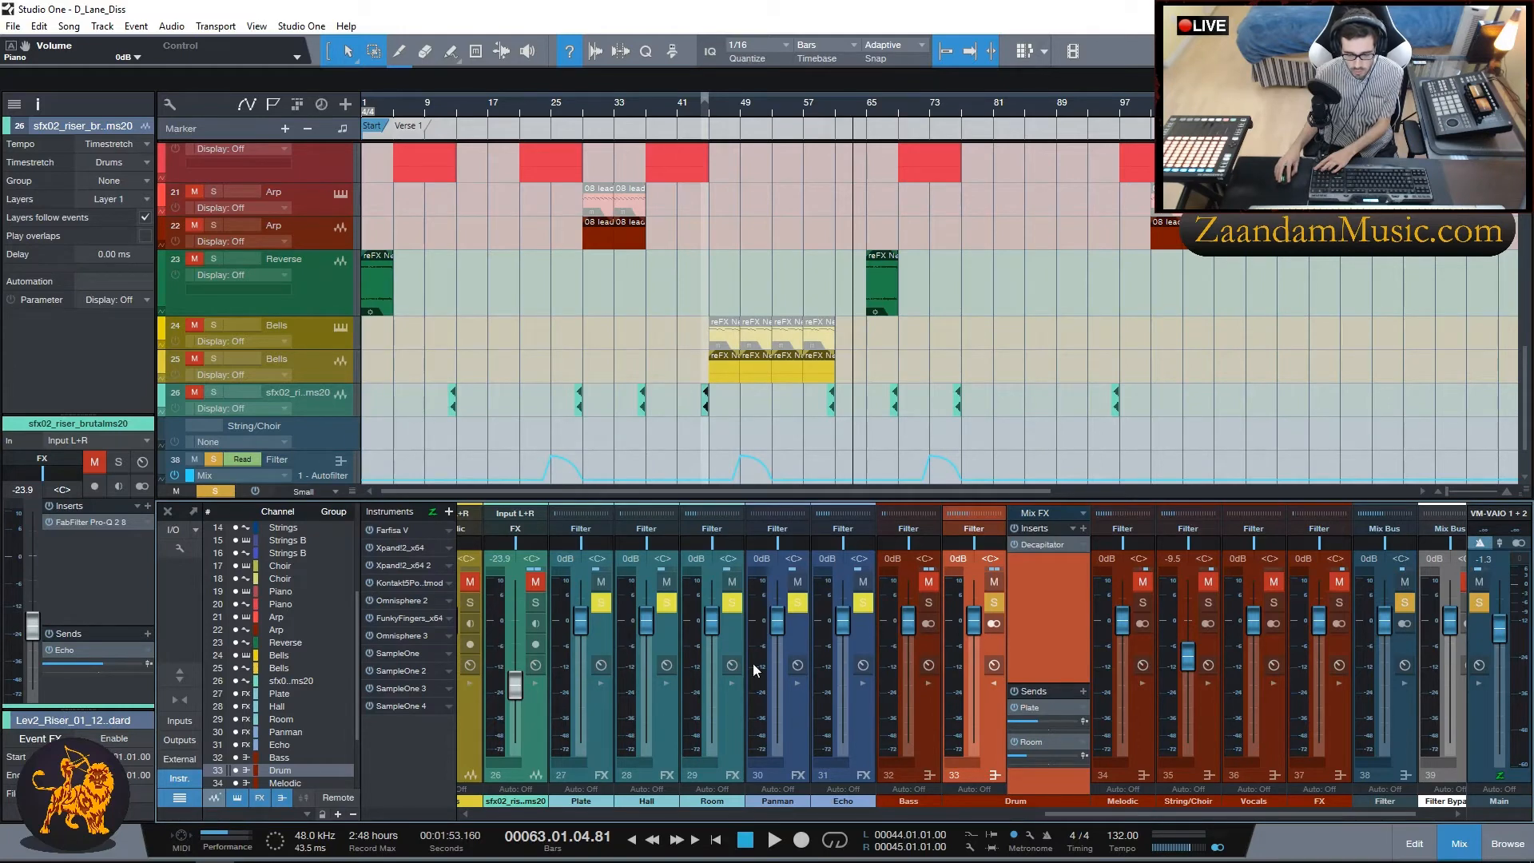
click(994, 683)
Step: Expand the effects of the Melodic bus and the String/Choir bus in turn, check their sends and collapse them
click(1056, 743)
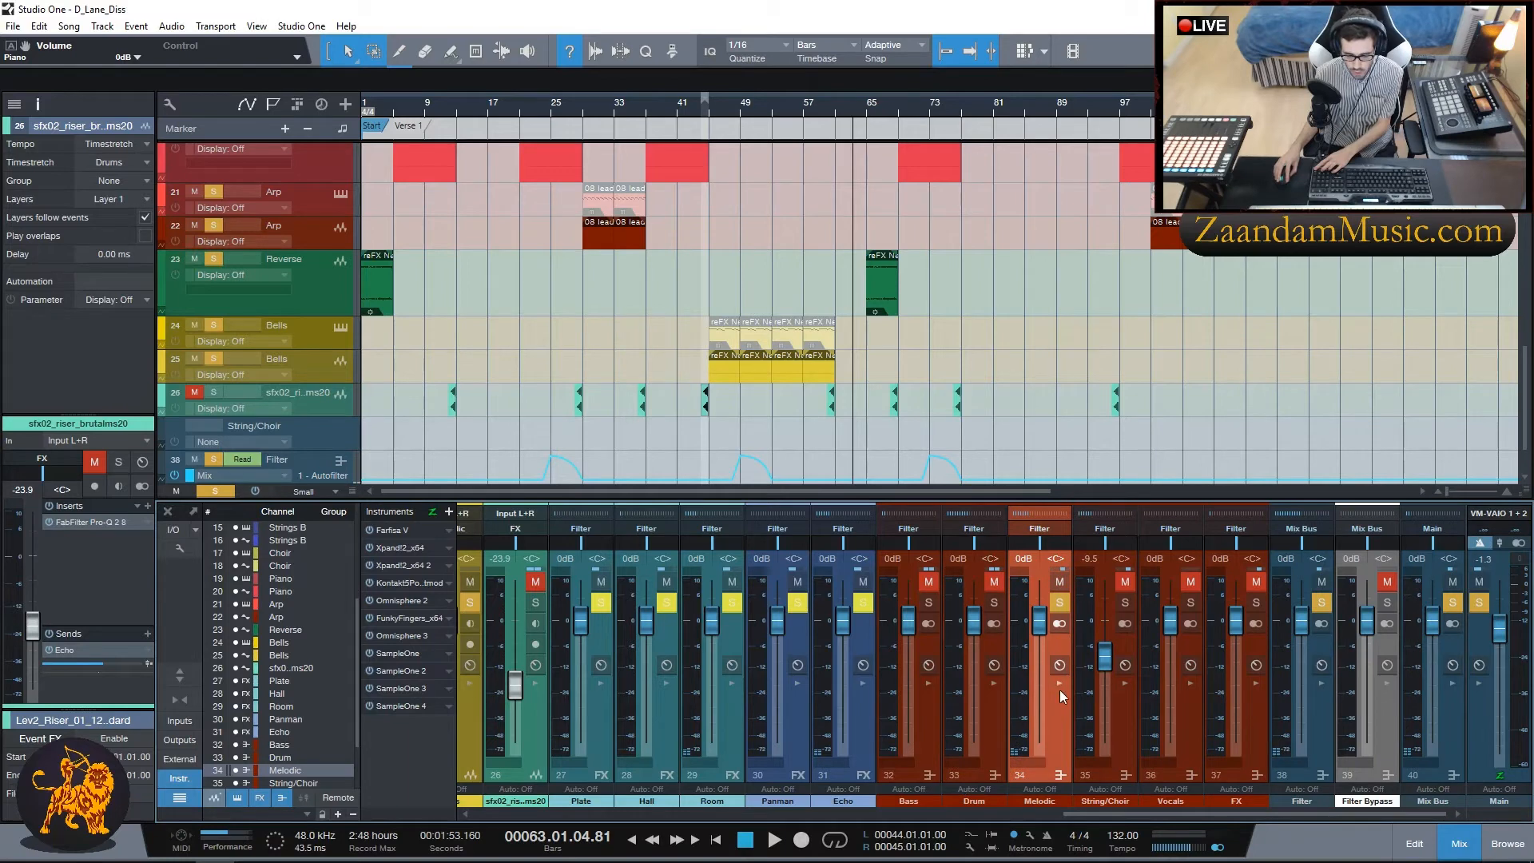
click(1059, 683)
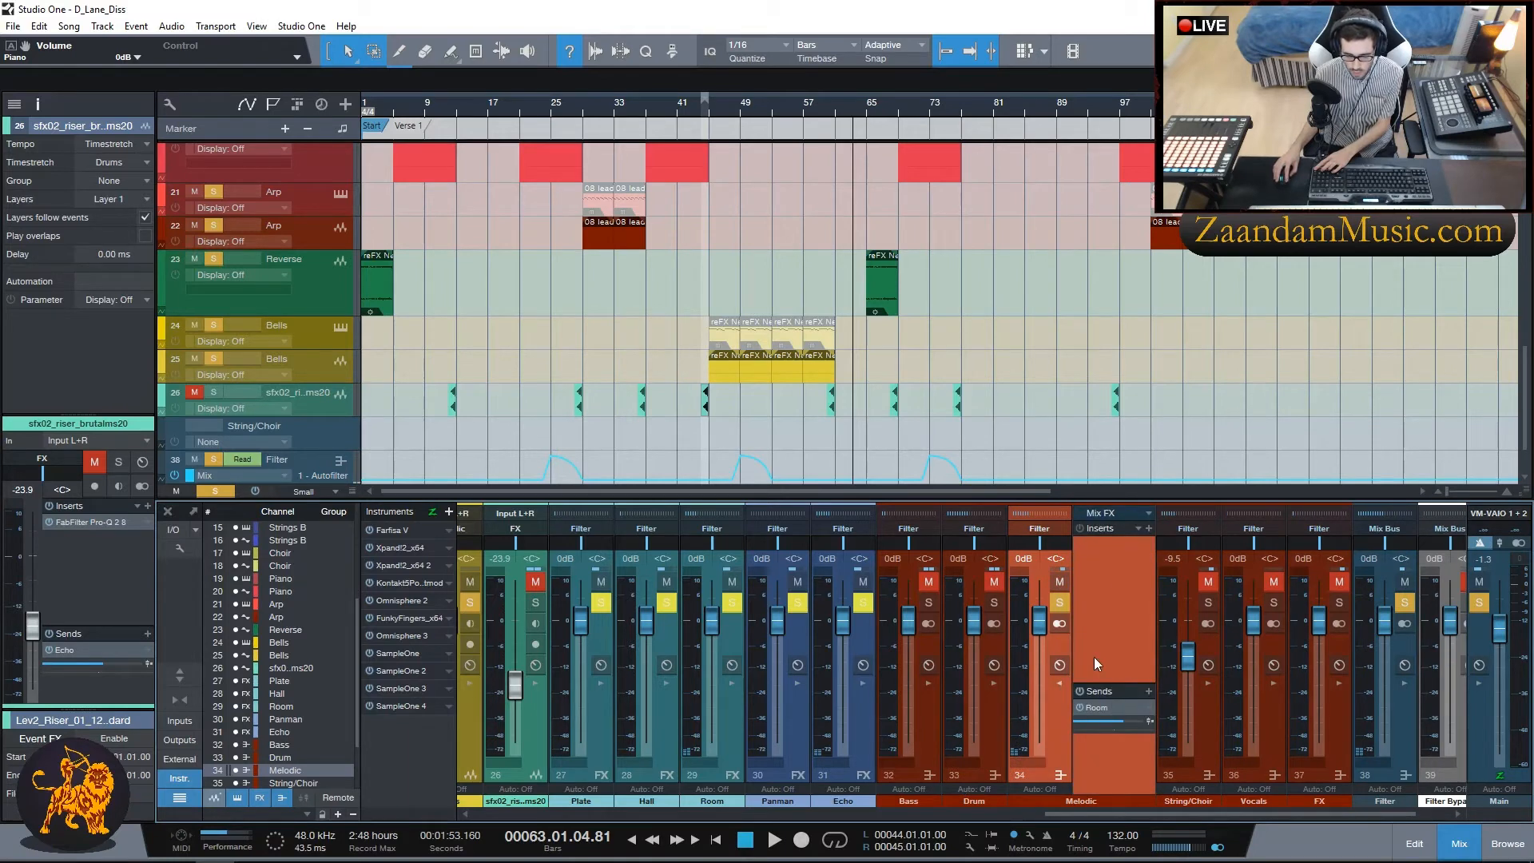
click(1059, 684)
click(1122, 684)
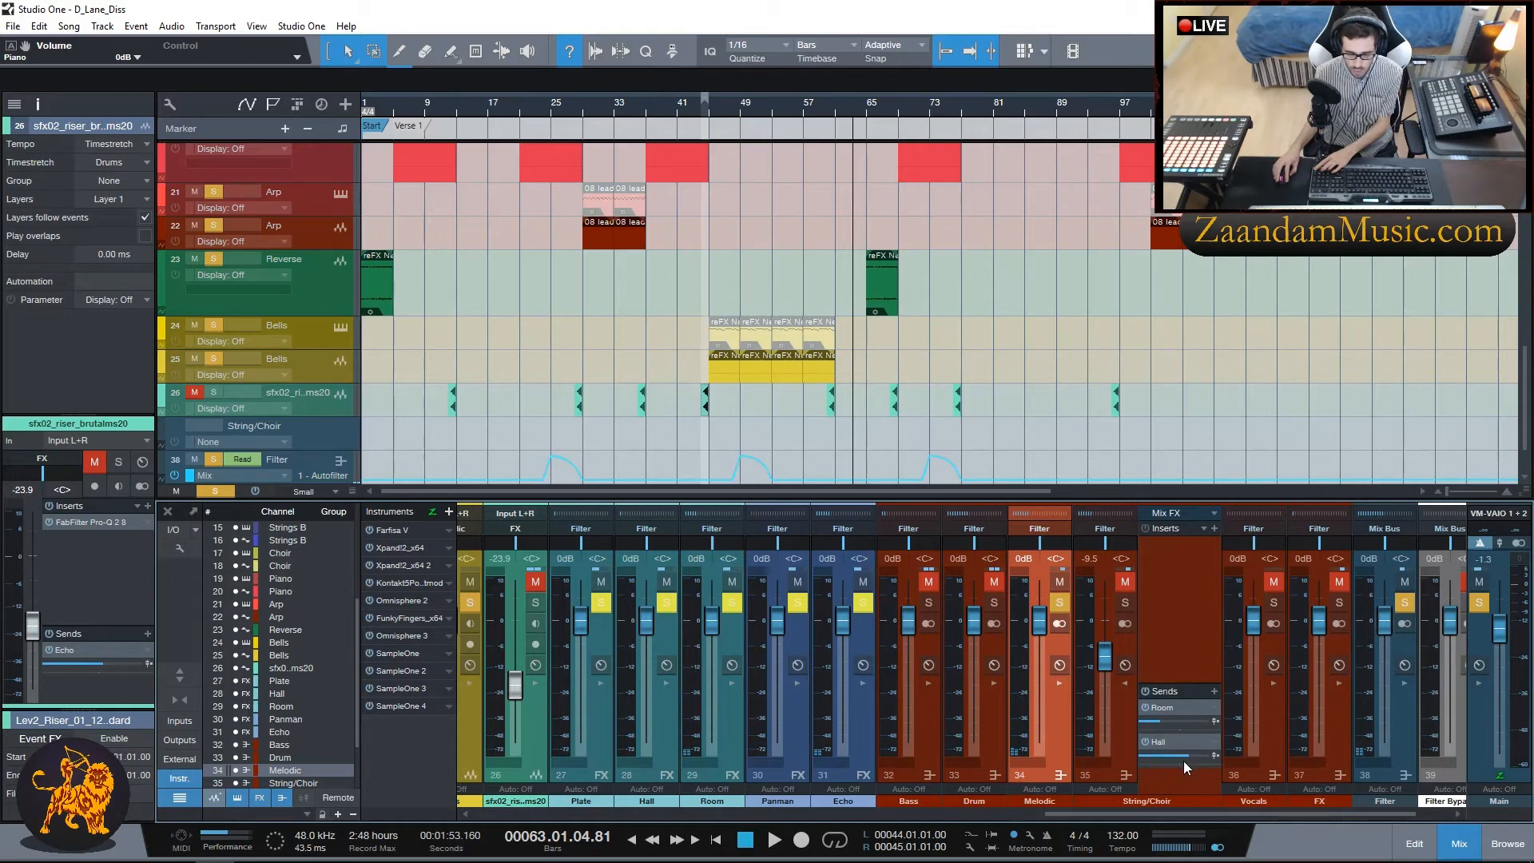
click(1126, 683)
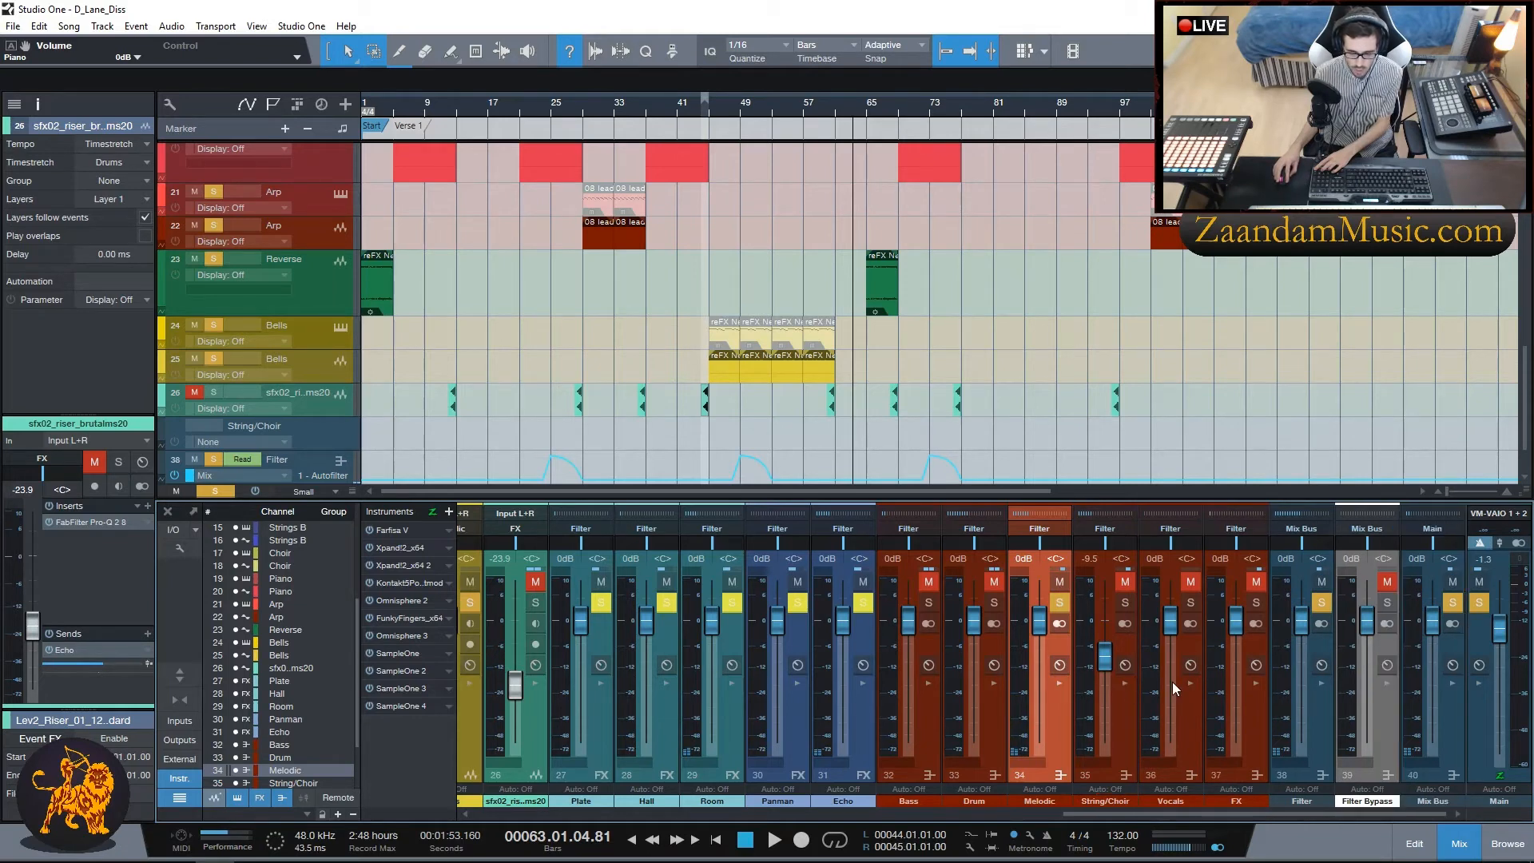
Step: Solo the Vocals bus and the FX bus in turn, check their inserts and sends and collapse them
click(1186, 721)
click(1189, 684)
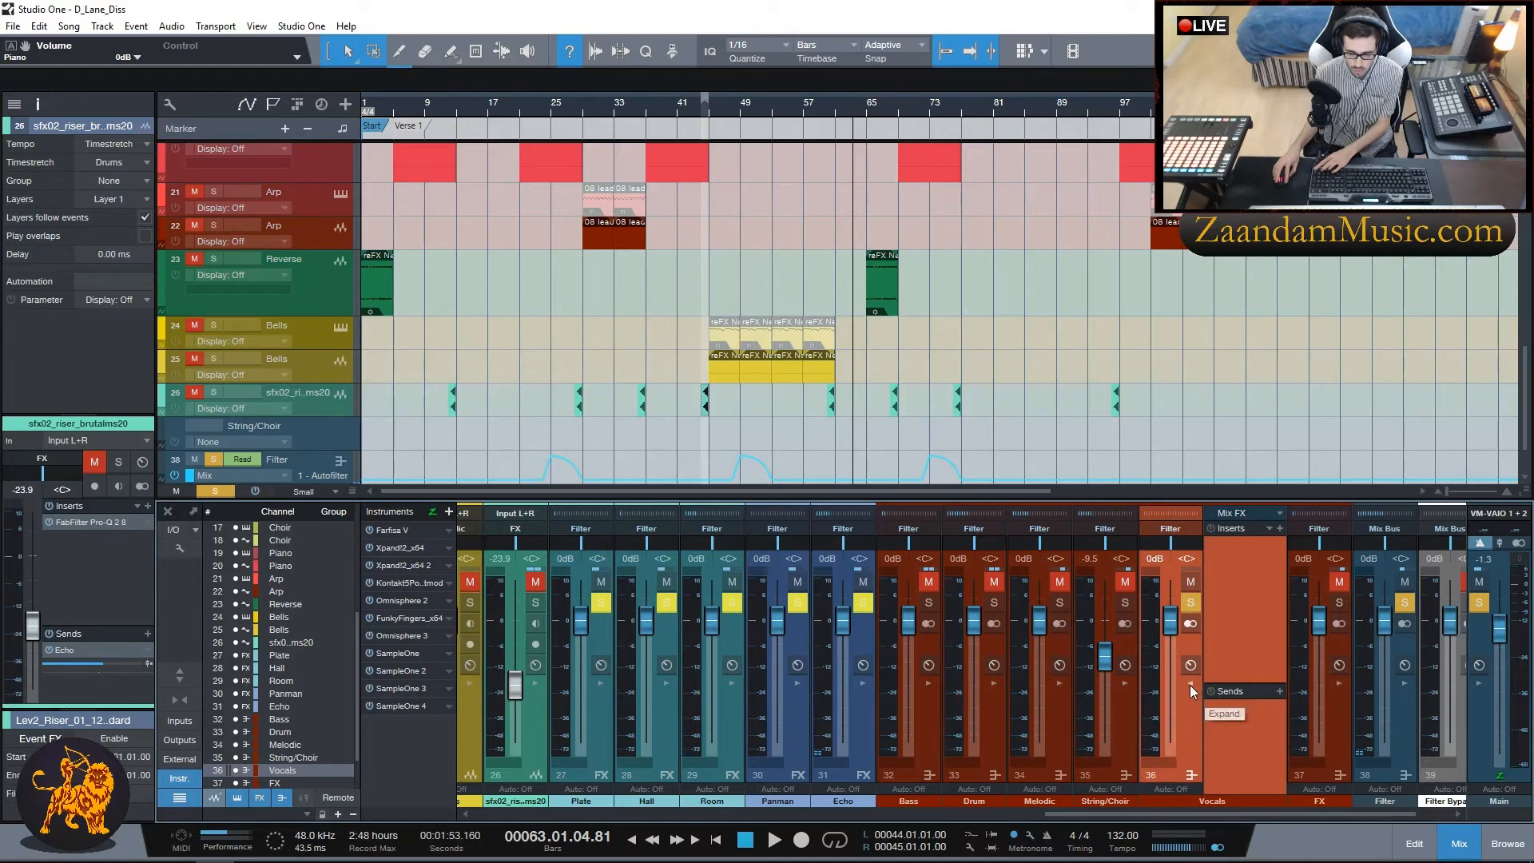
click(1190, 684)
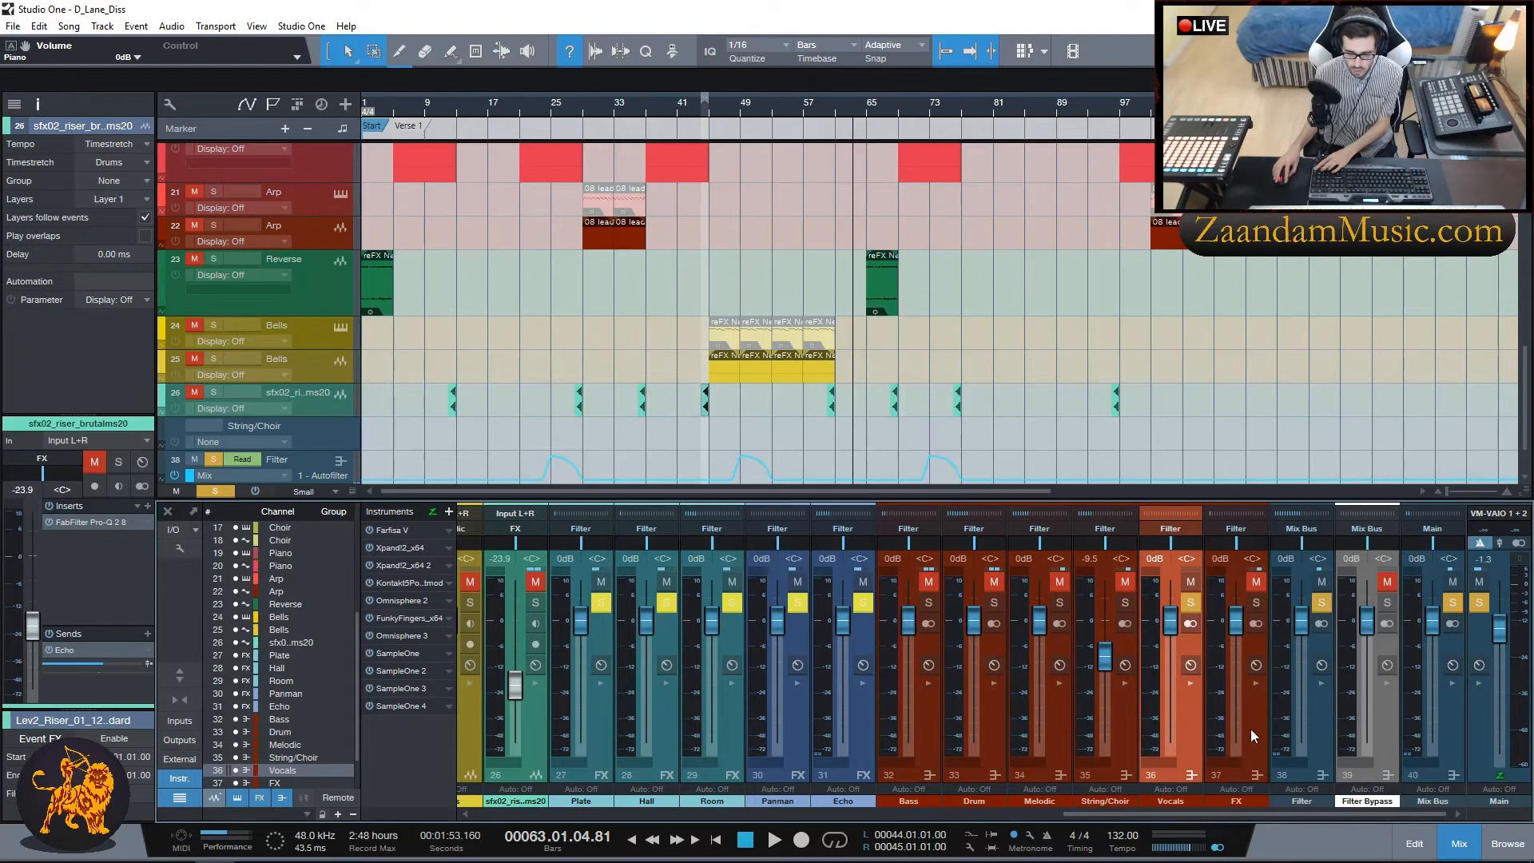
click(1251, 723)
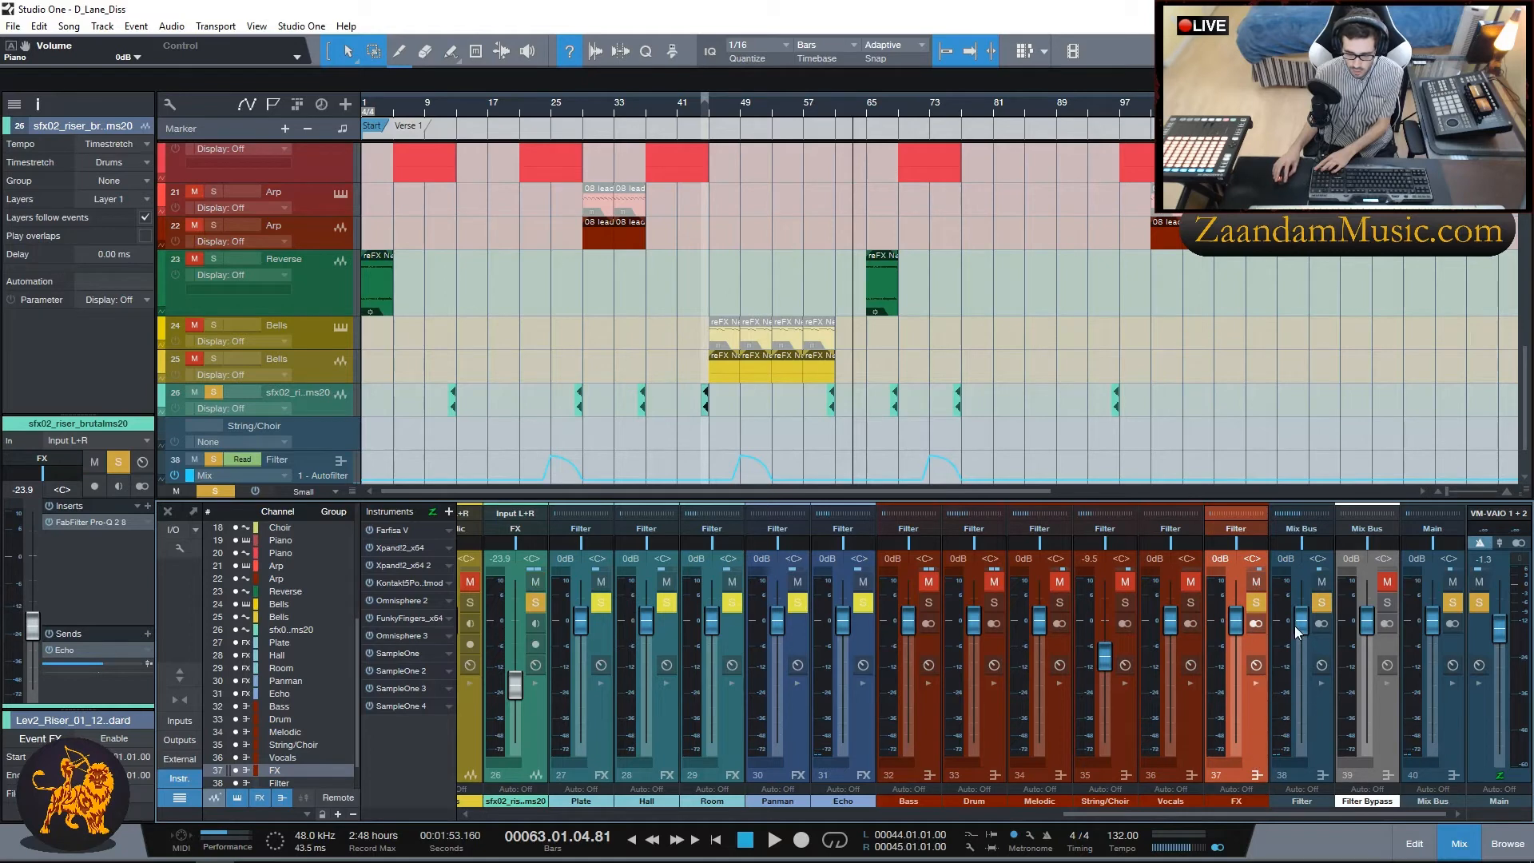
click(1254, 683)
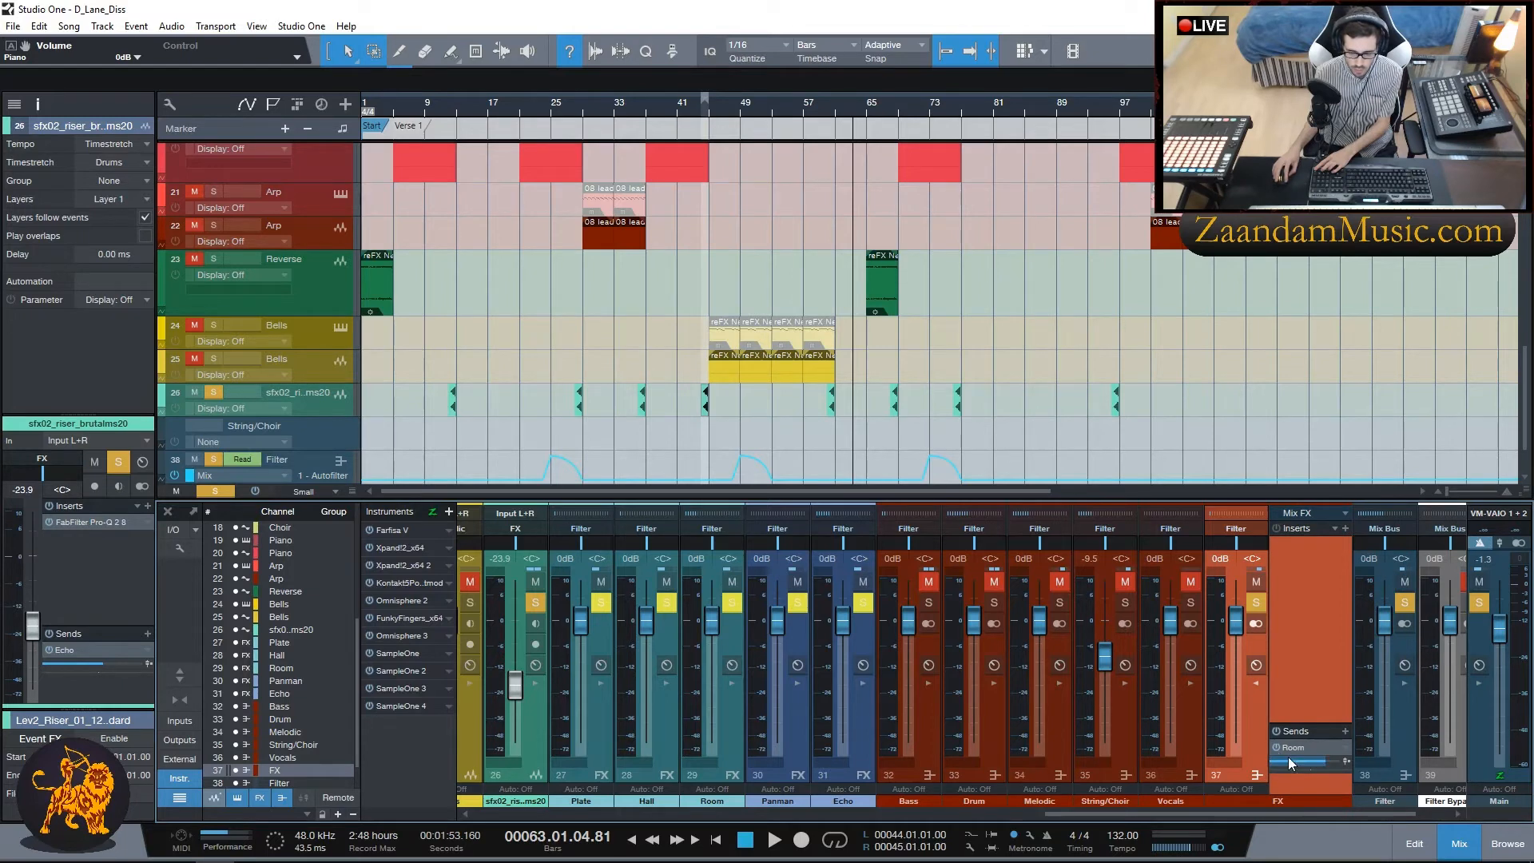
click(1252, 684)
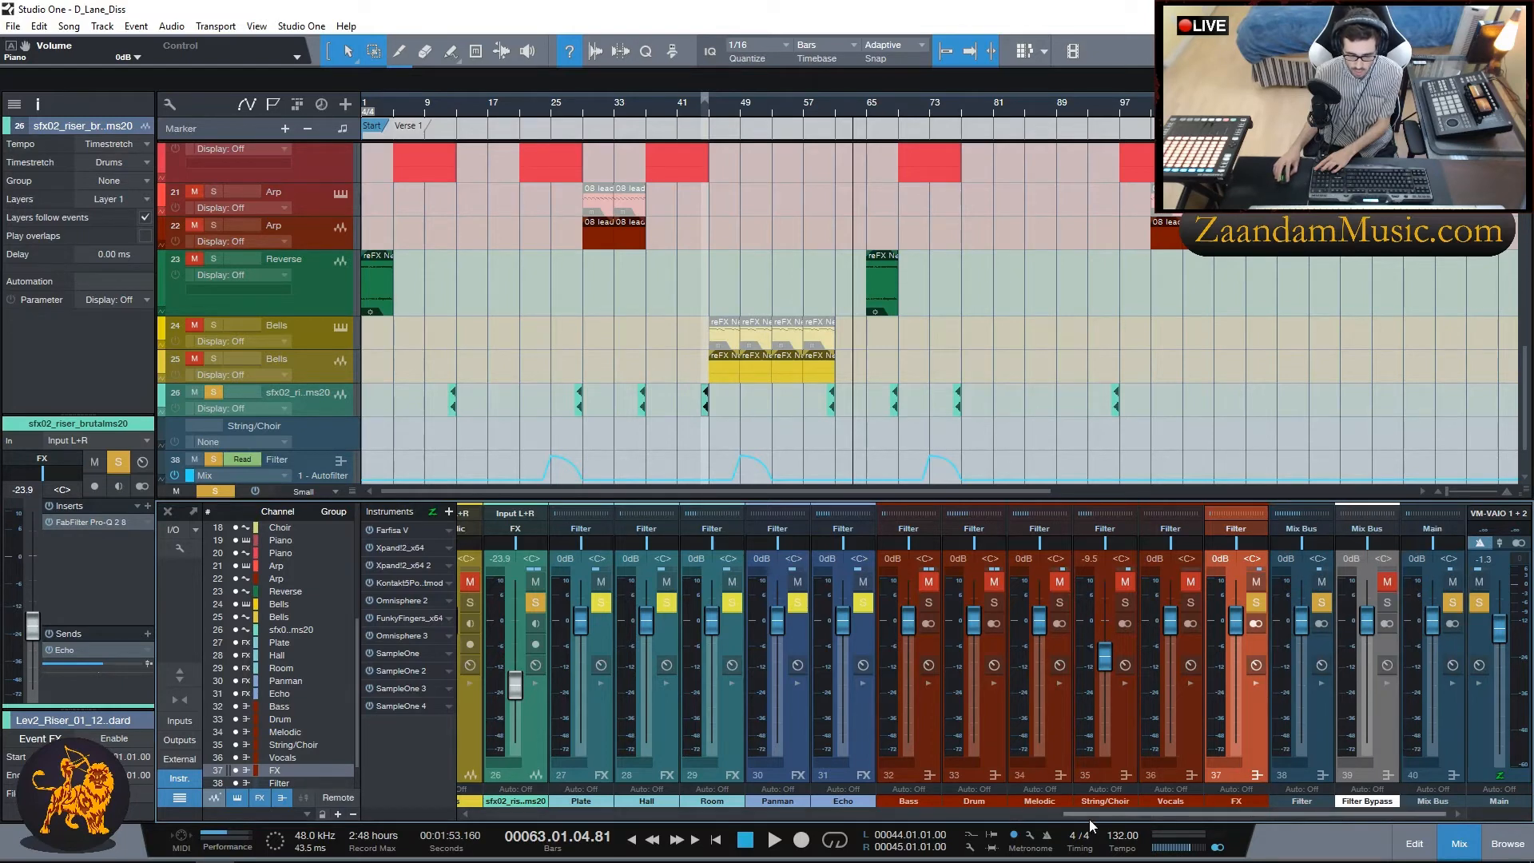
Step: Select the Filter bus, check its Autofilter insert and collapse its effects again
click(1320, 721)
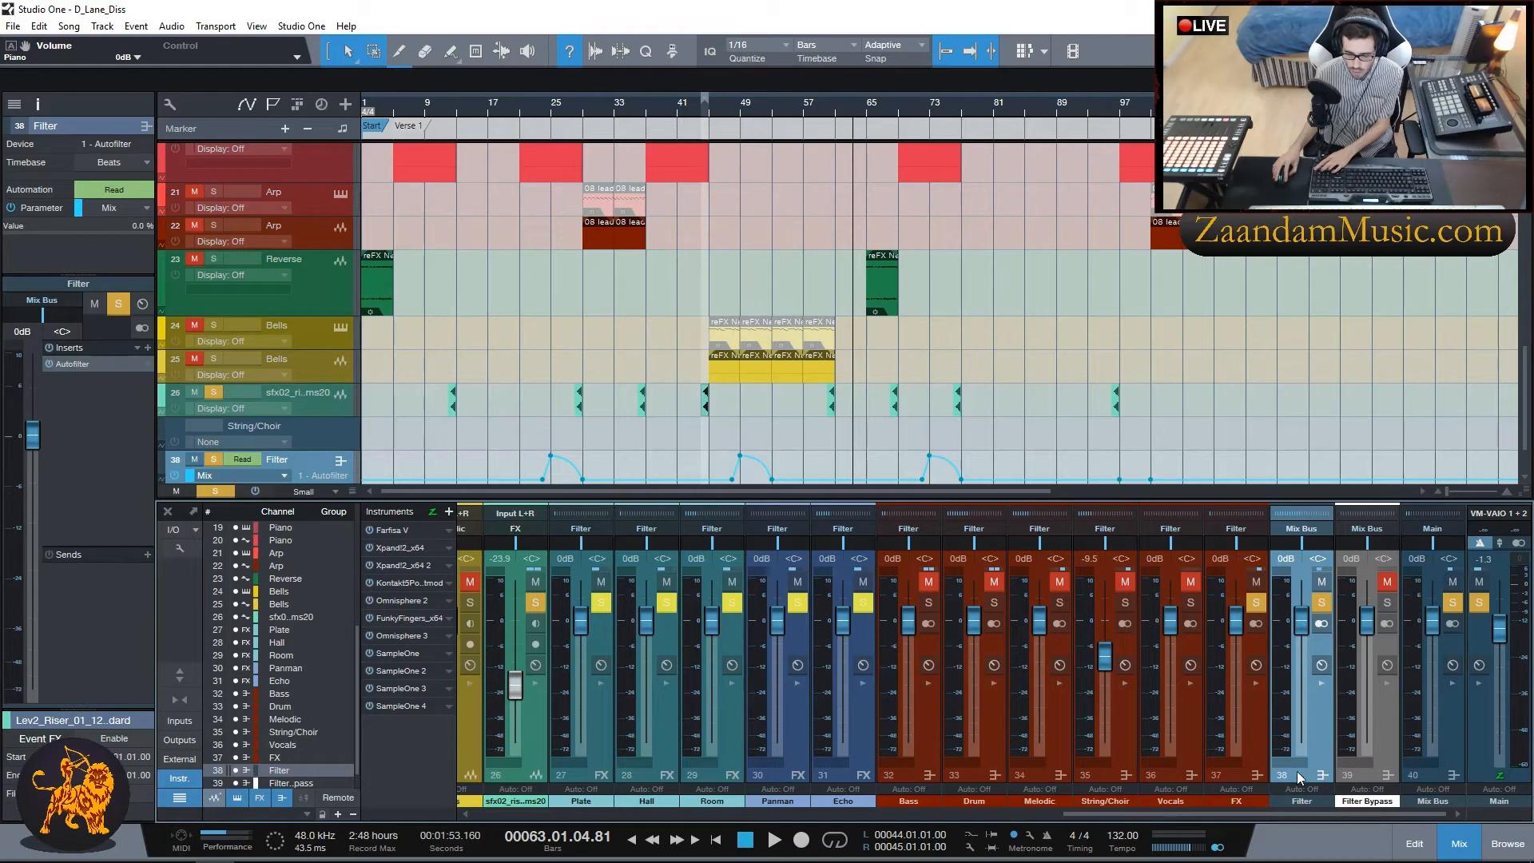
click(1320, 683)
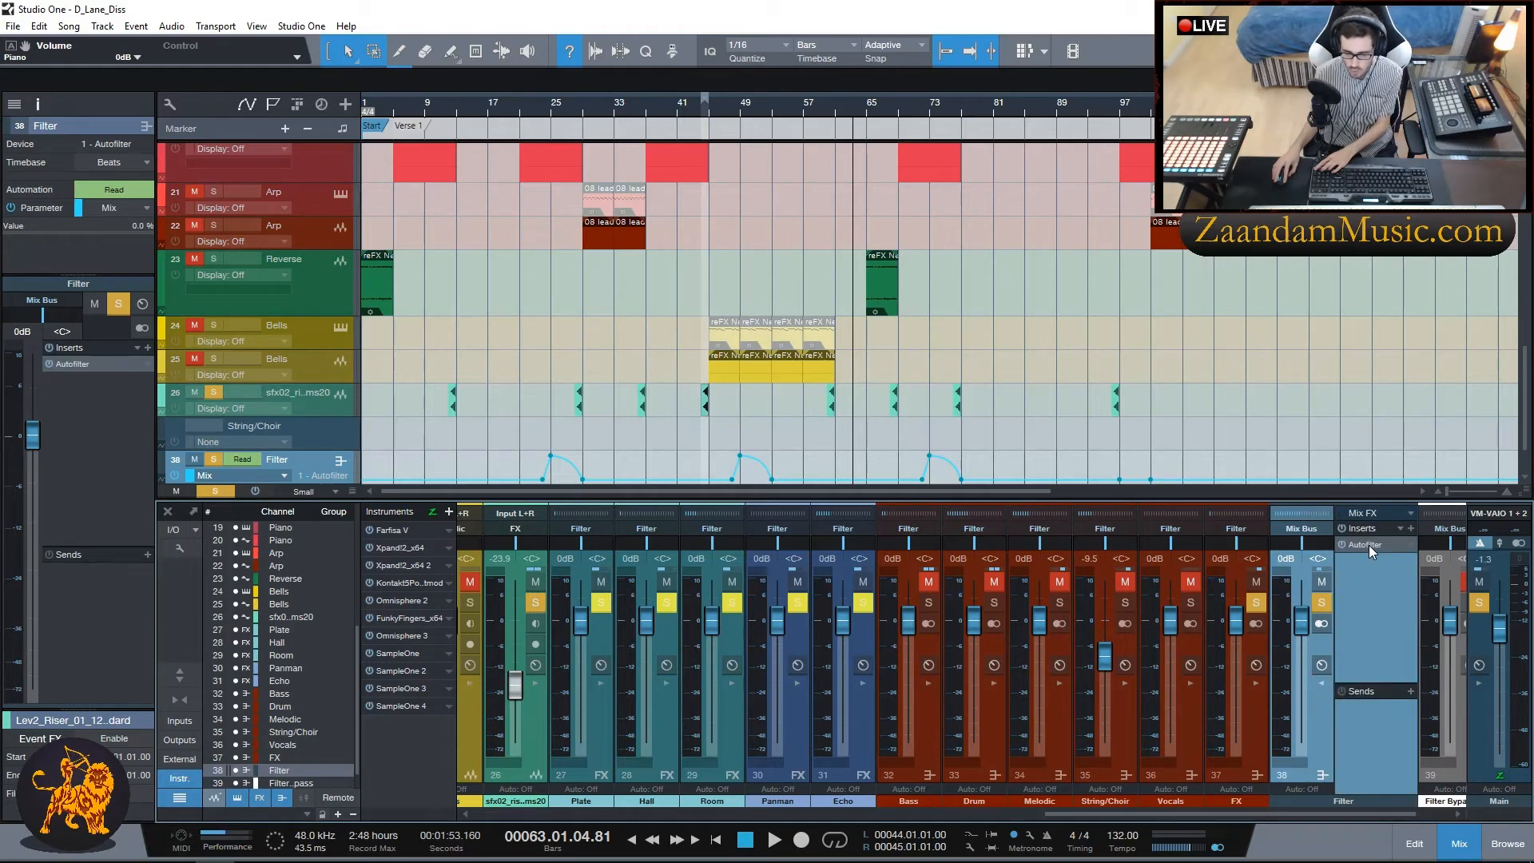
click(1321, 684)
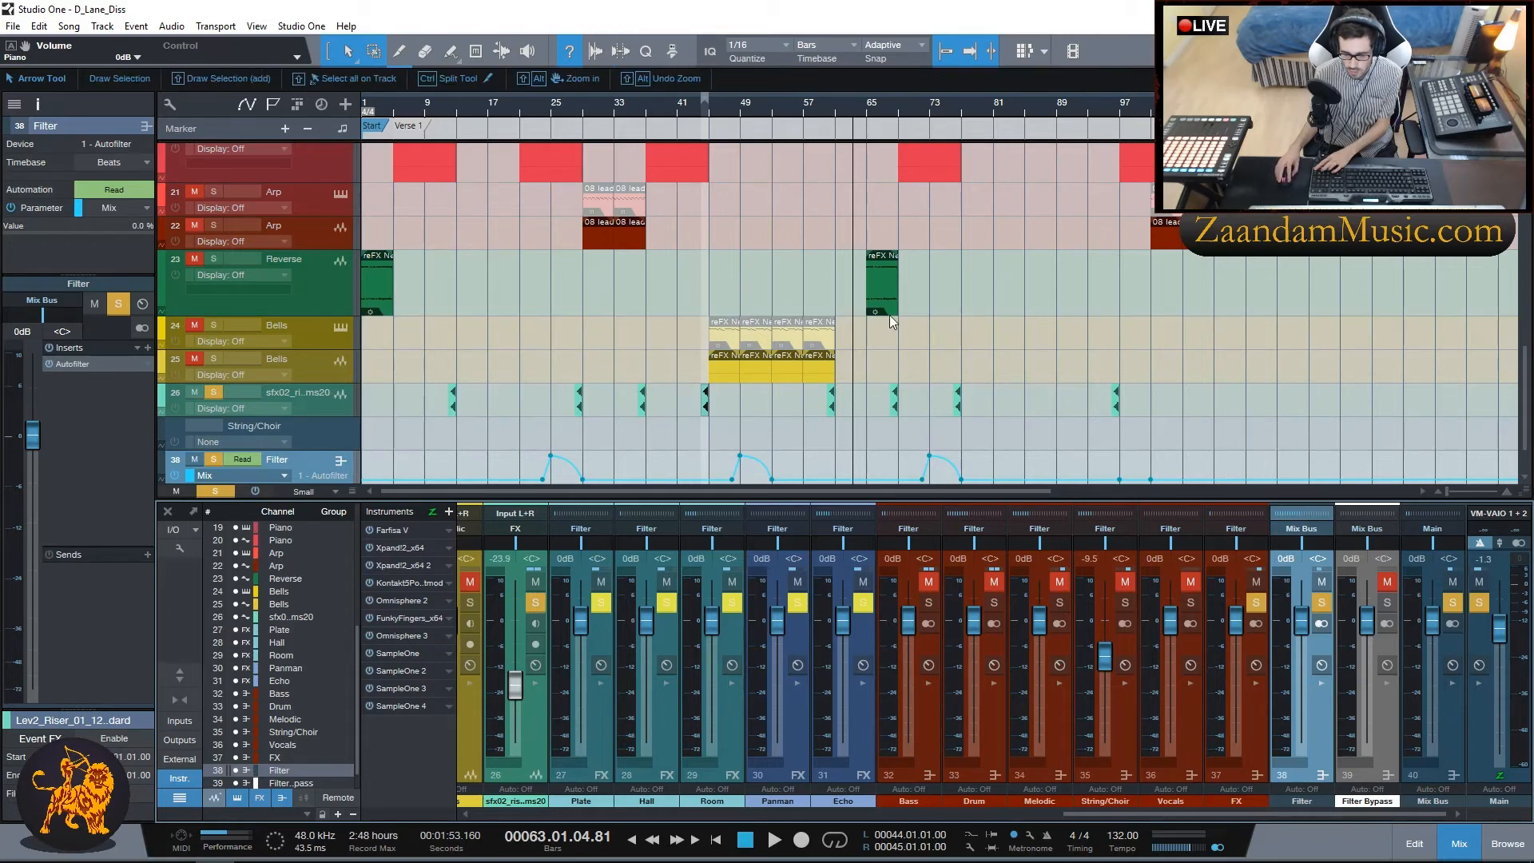
Step: Expand the effects of the Filter Bypass bus and the Mix Bus in turn, check their inserts and collapse them
click(1380, 720)
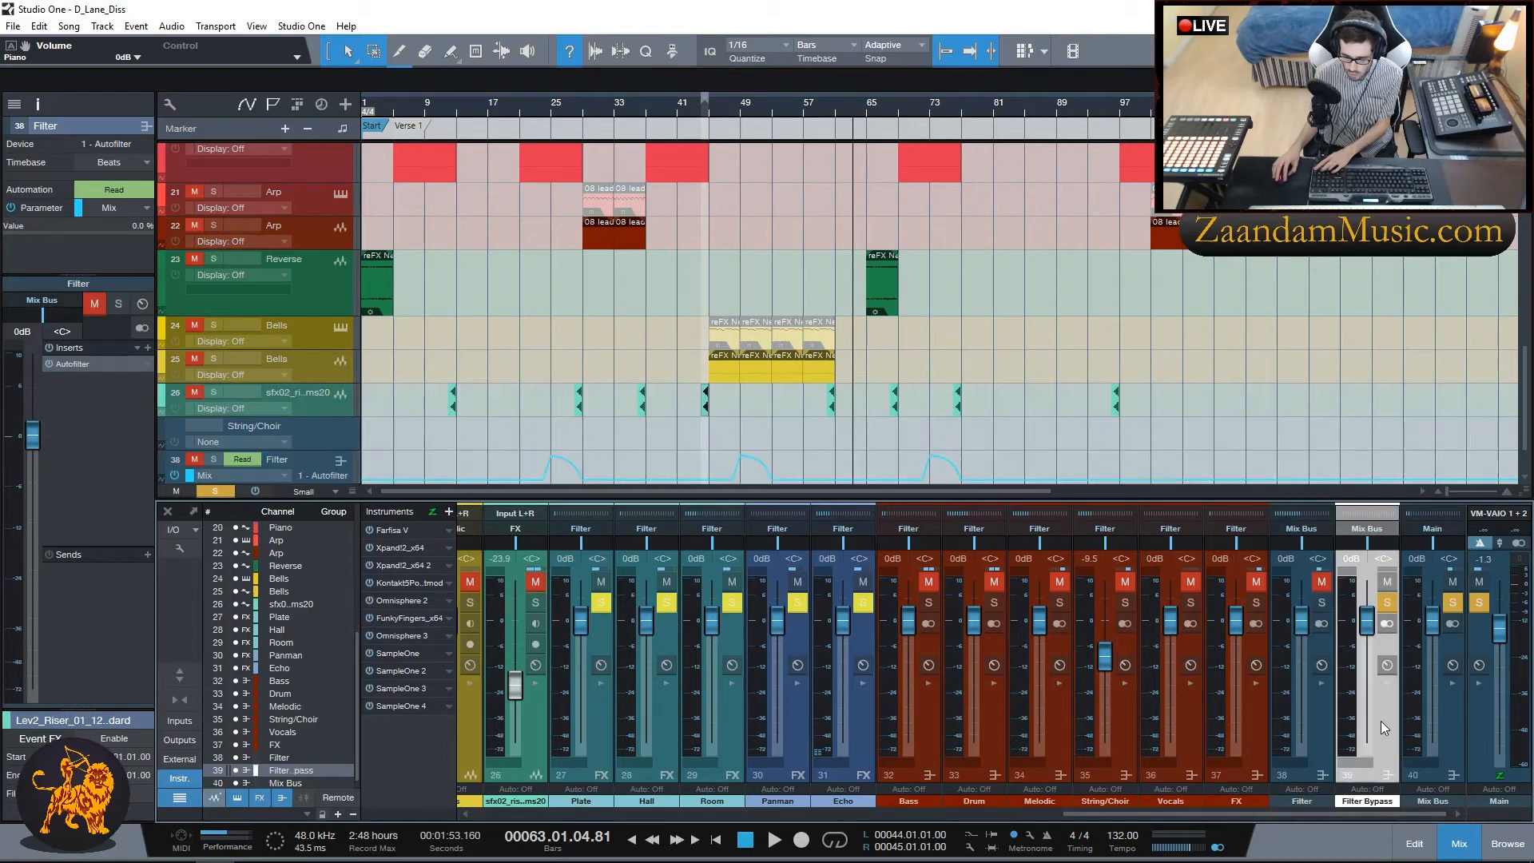
click(1383, 685)
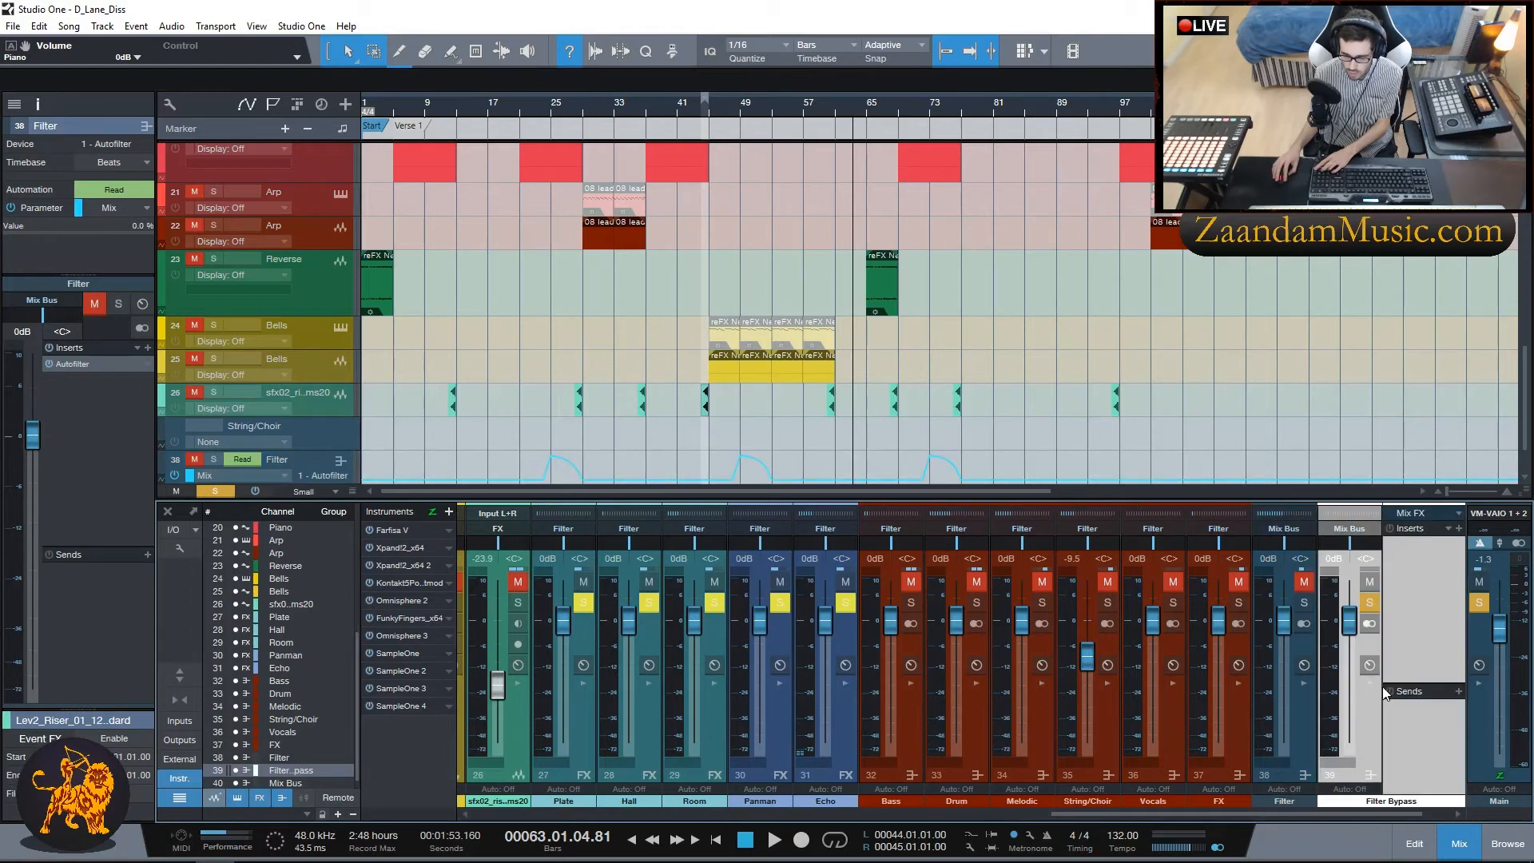
click(1368, 683)
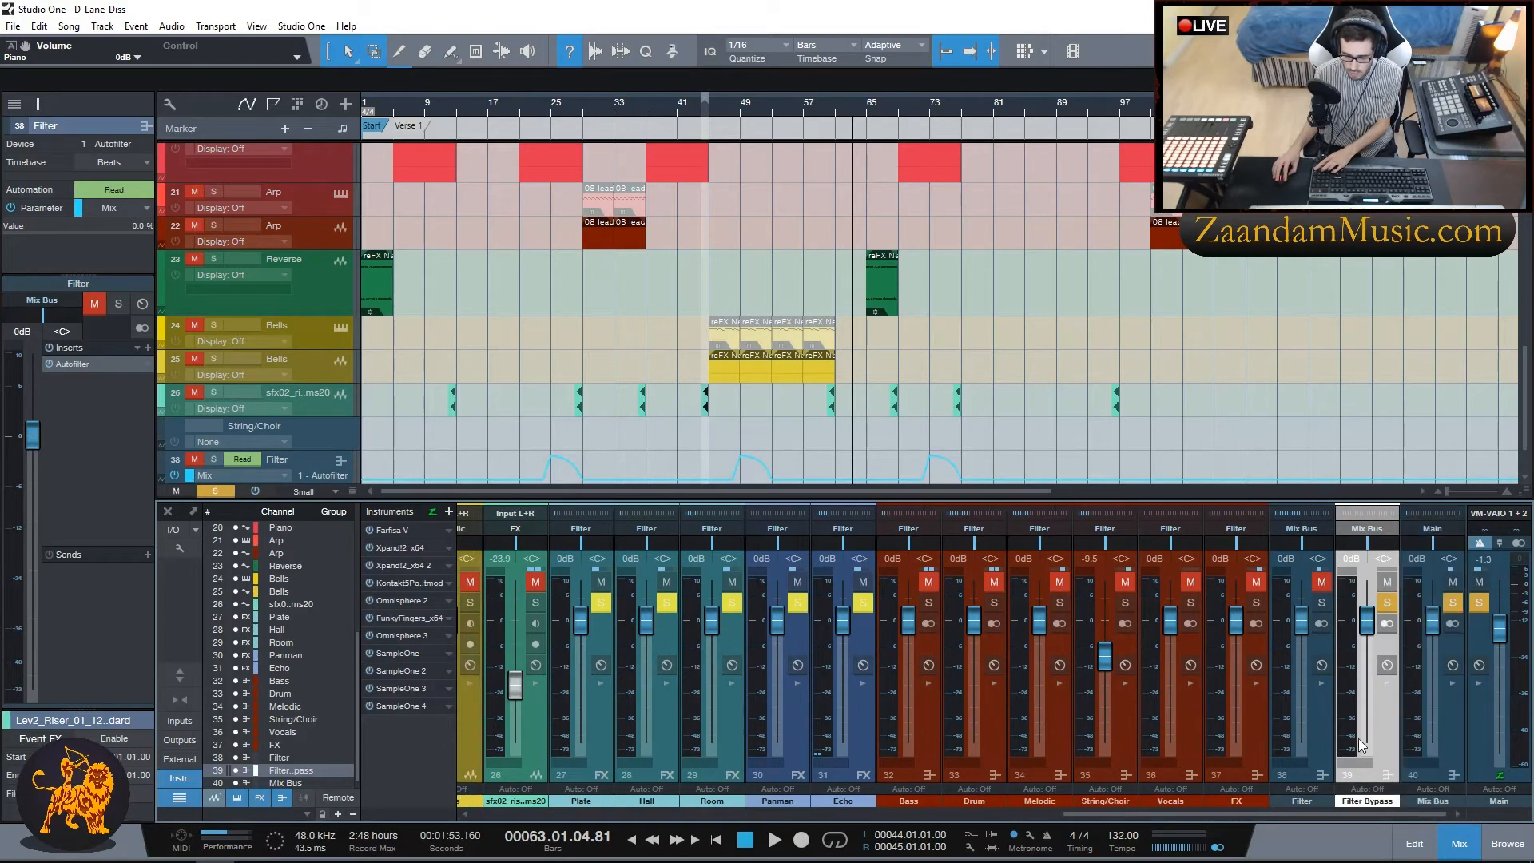
click(1451, 685)
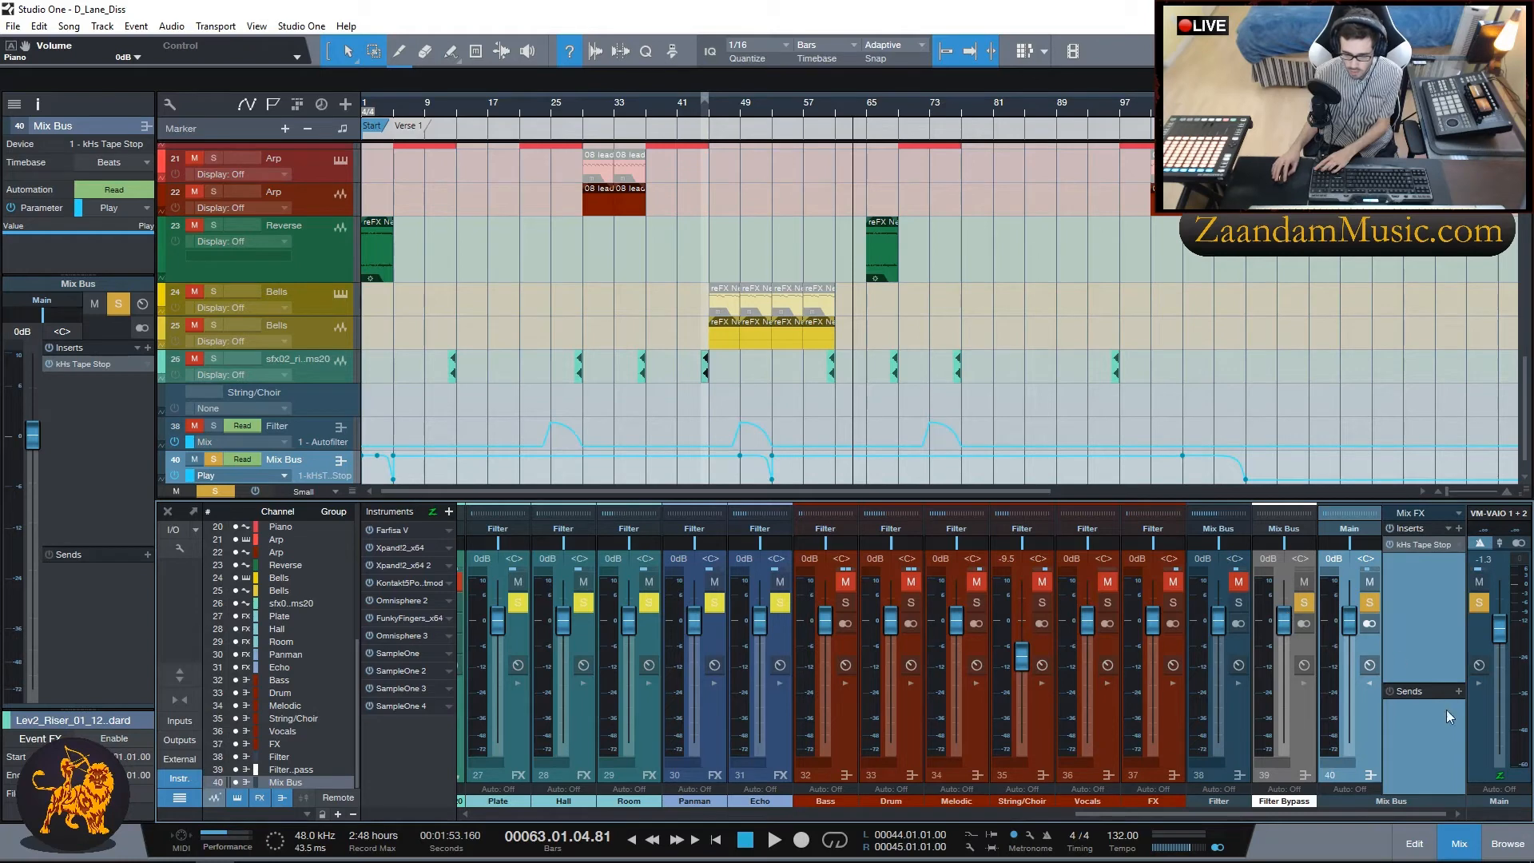
click(1373, 679)
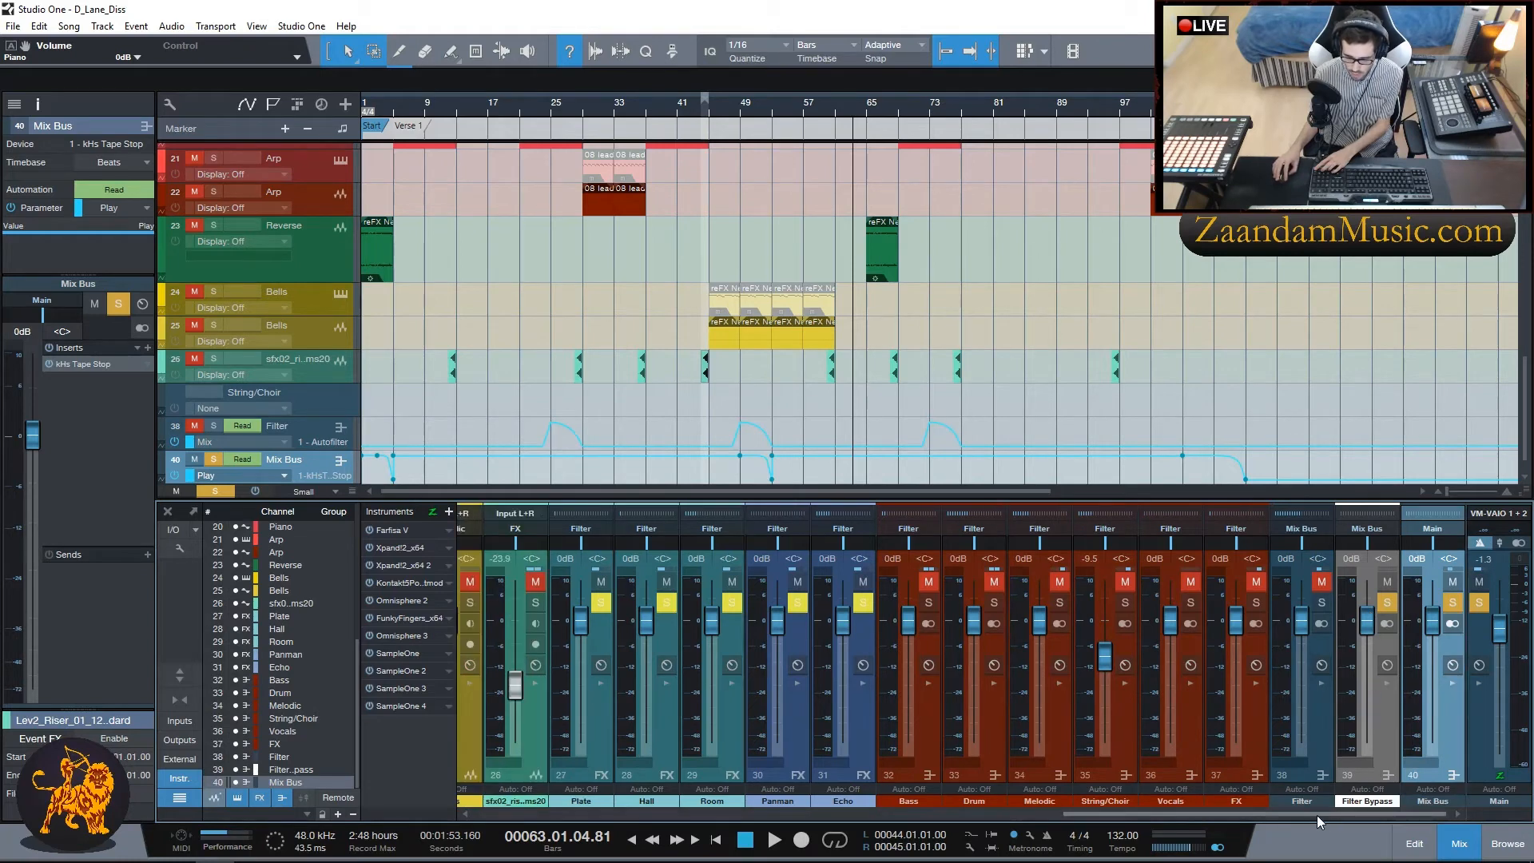
Step: Clear the bus solos and look over the arrangement from the drum tracks to the Mix Bus automation
click(1387, 603)
drag(1206, 813, 595, 848)
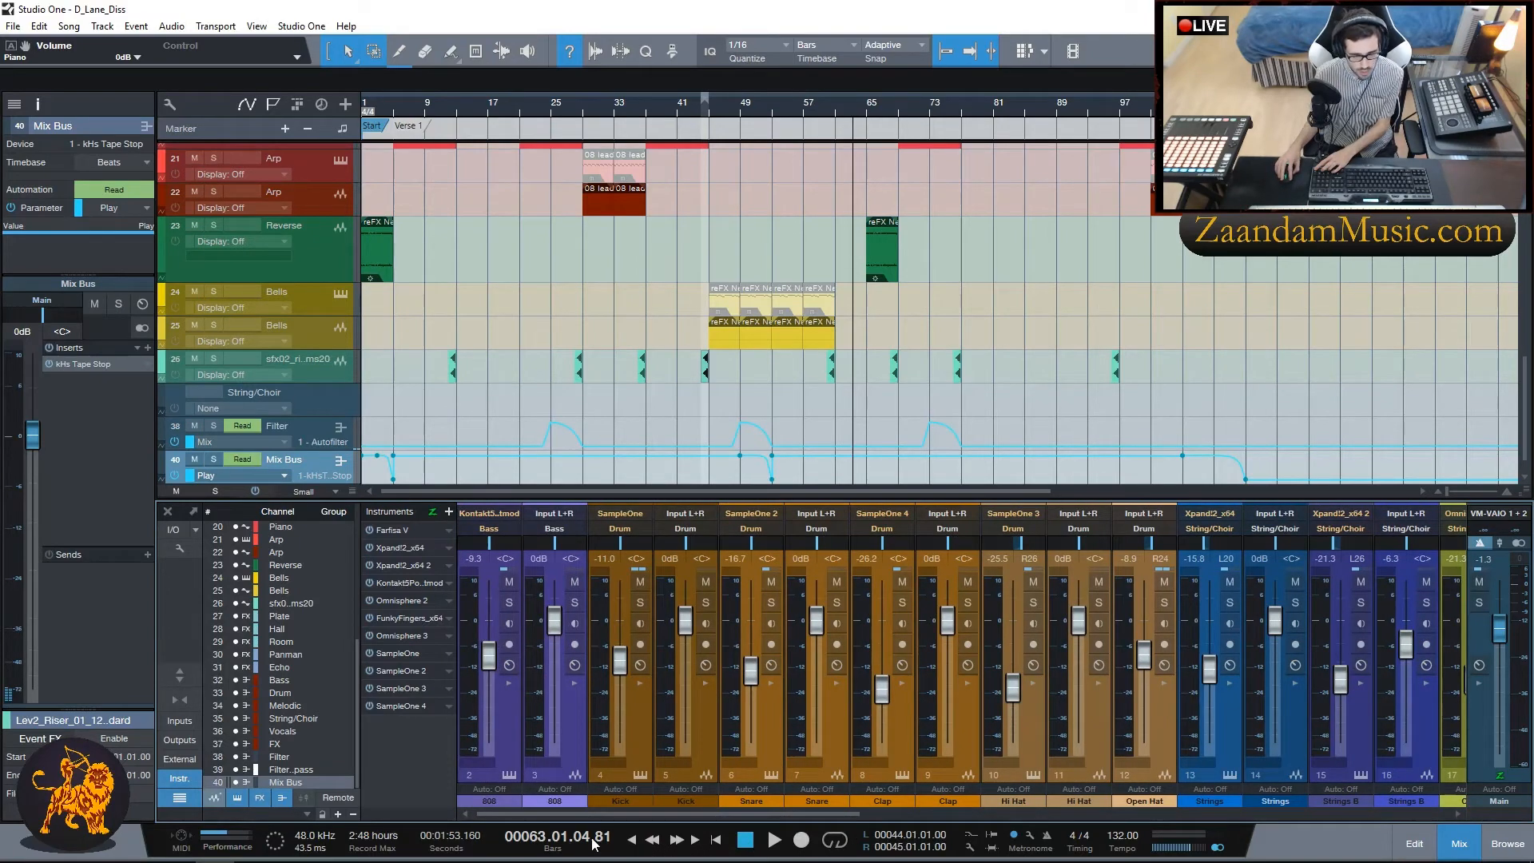
scroll(501, 323, up, 5)
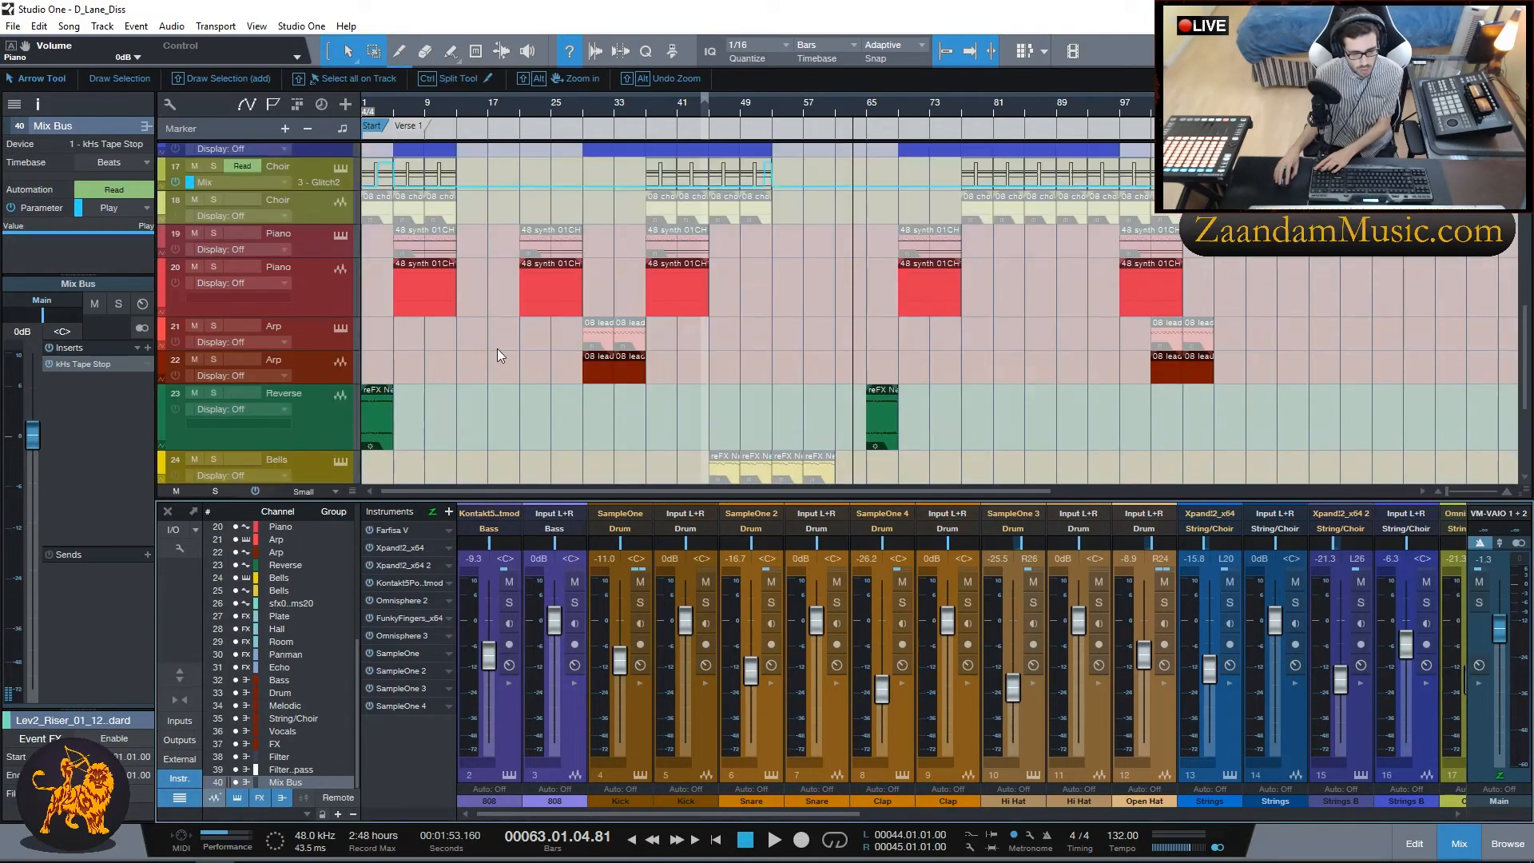
scroll(1262, 392, up, 4)
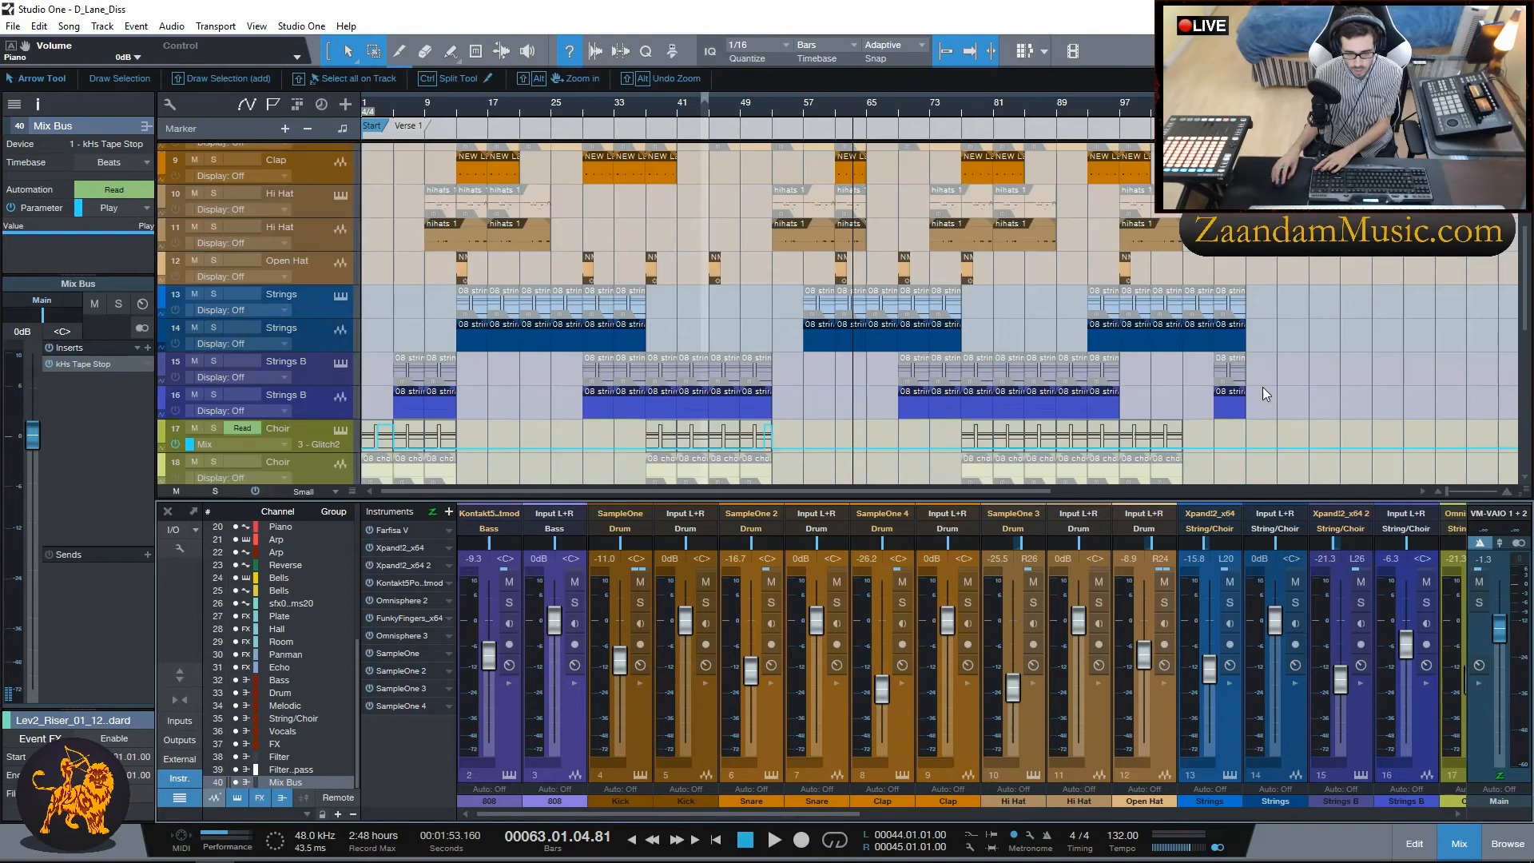
scroll(1278, 261, down, 5)
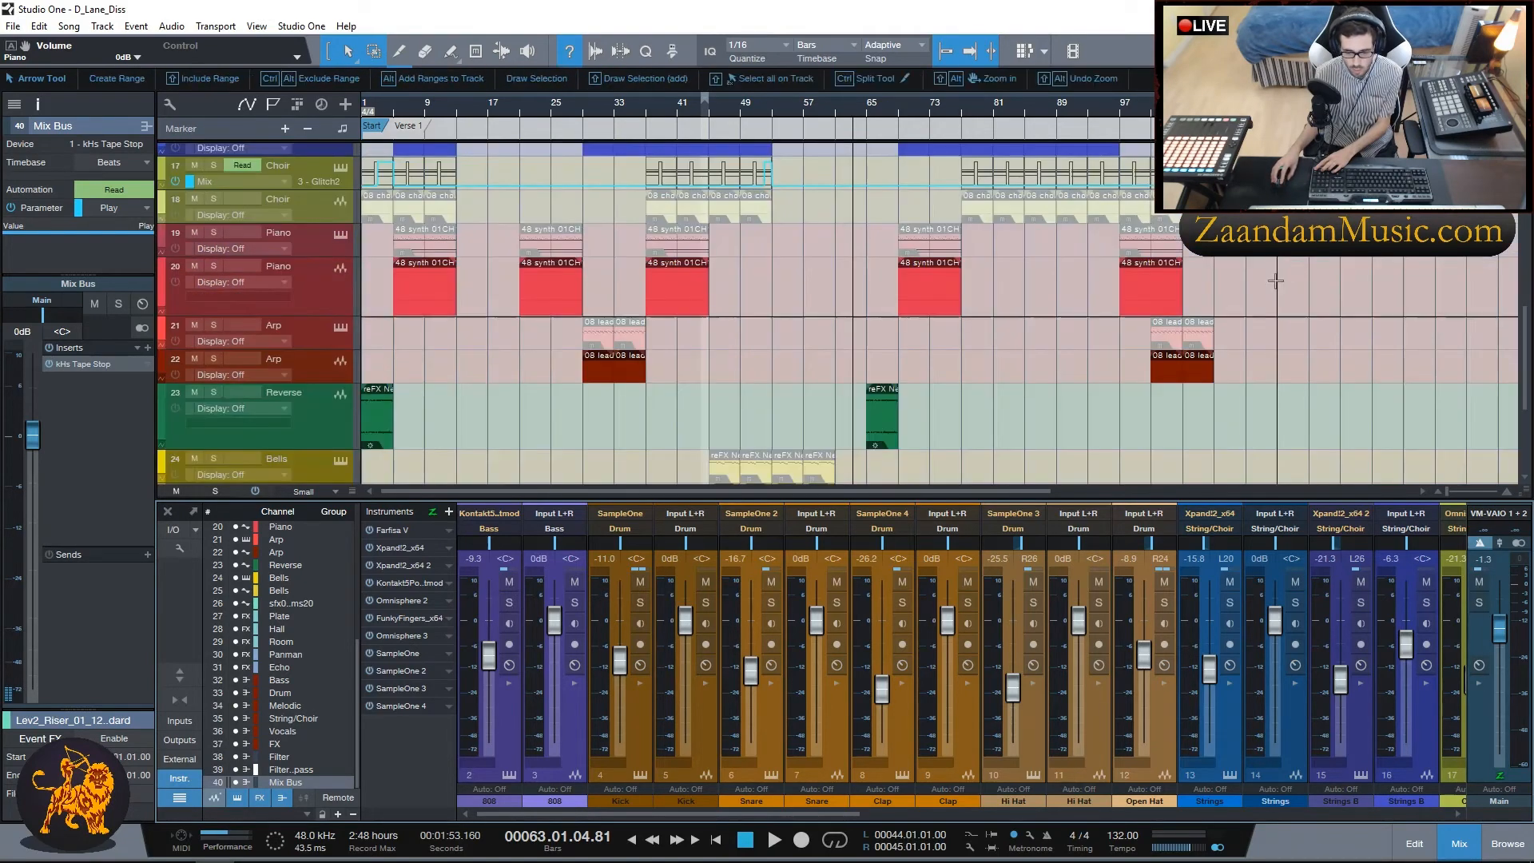
scroll(441, 371, down, 2)
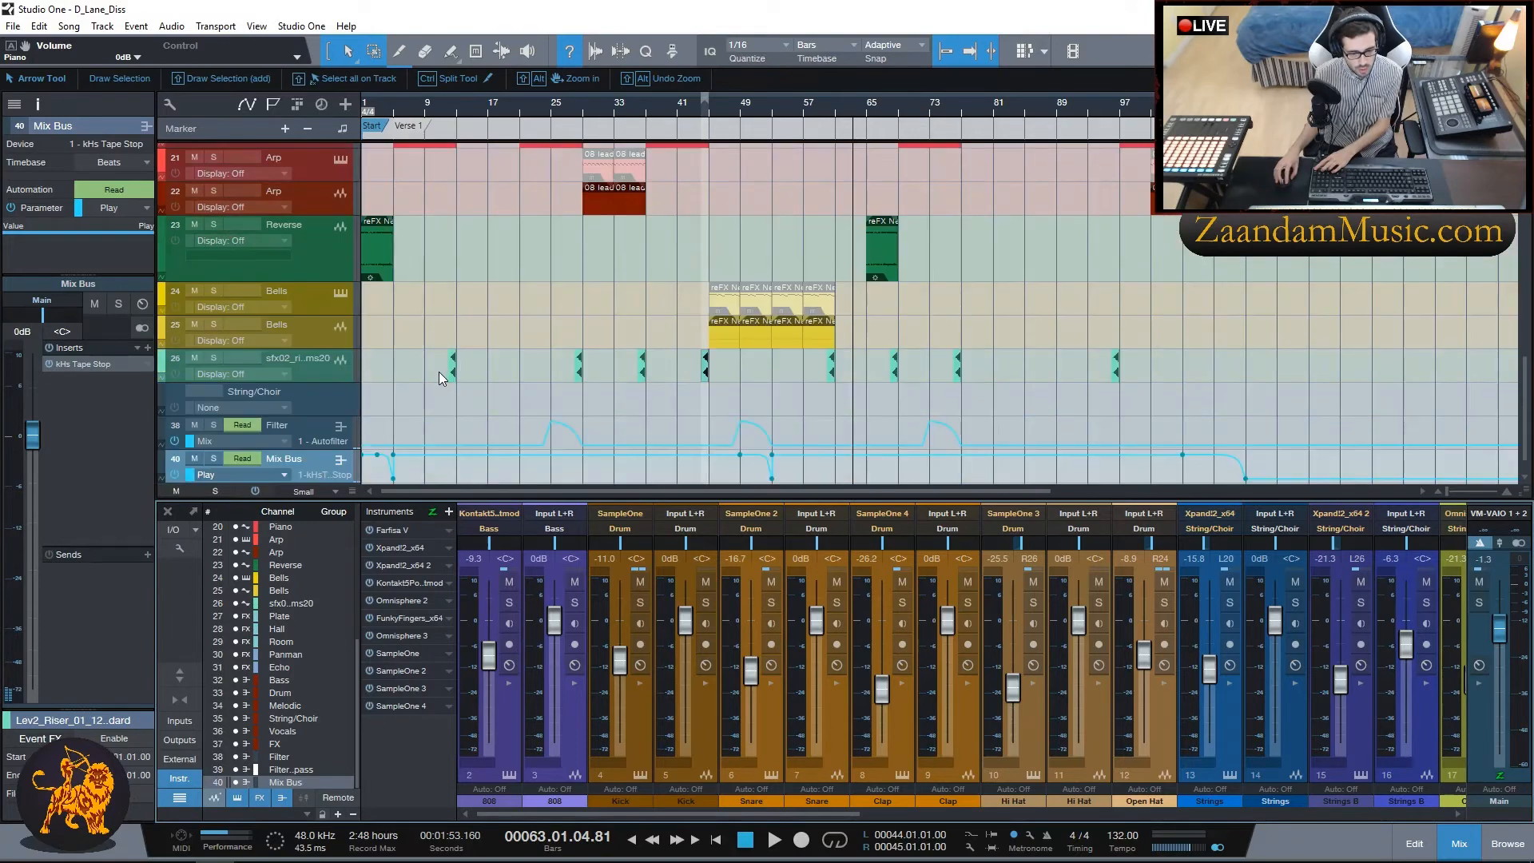
scroll(409, 358, down, 1)
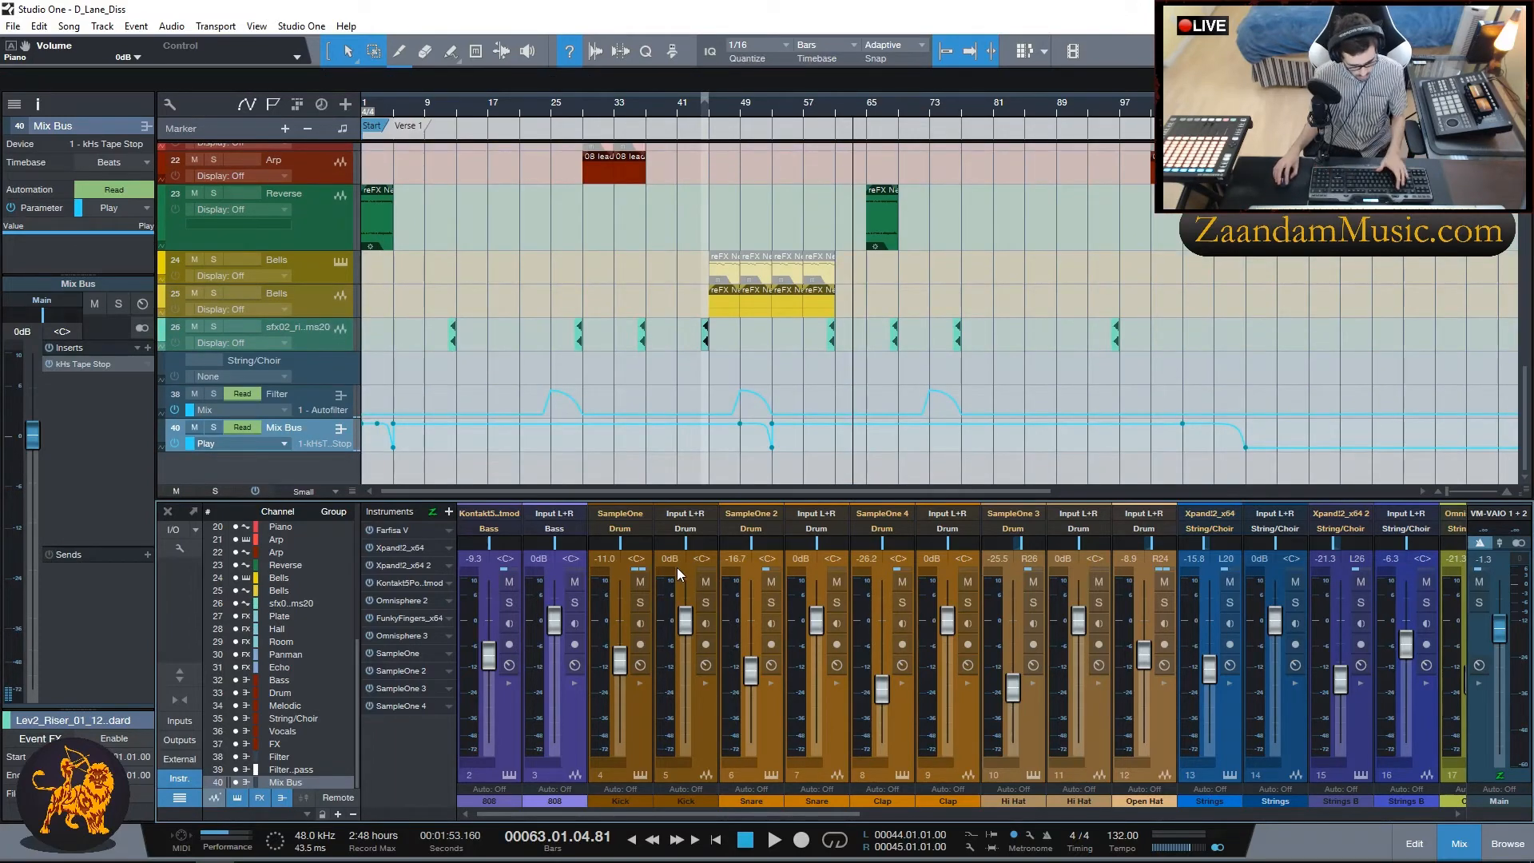
Step: Hide the mixer and make the Mix Bus automation track taller in the arrangement
key(F3)
scroll(419, 108, up, 4)
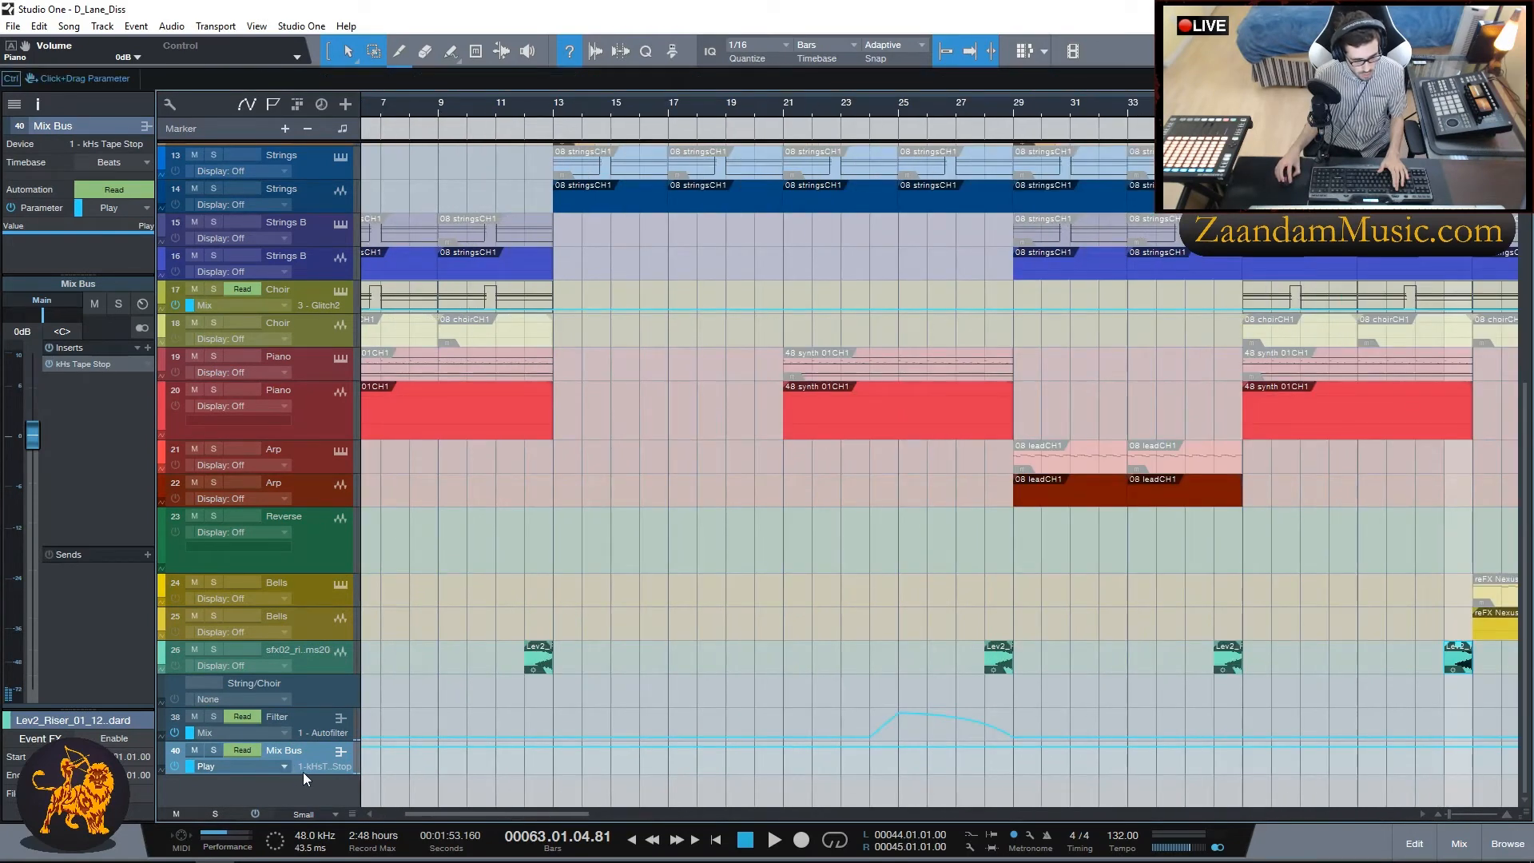
drag(304, 774, 303, 838)
scroll(366, 723, down, 1)
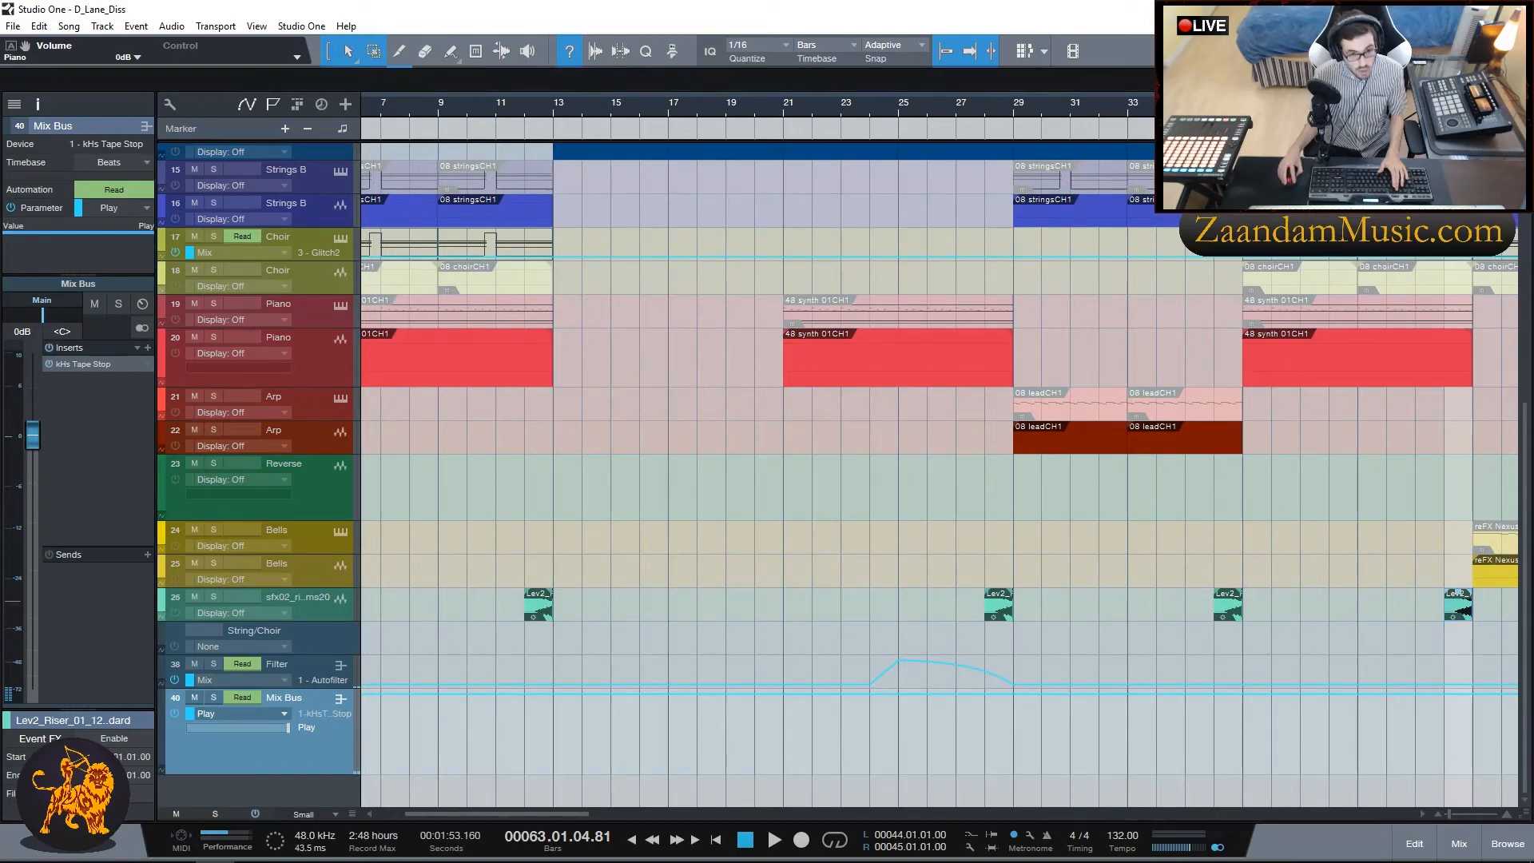
Step: Open the Mix Bus's kHs Tape Stop insert and move its window over the arrangement
double_click(83, 365)
drag(85, 527, 693, 402)
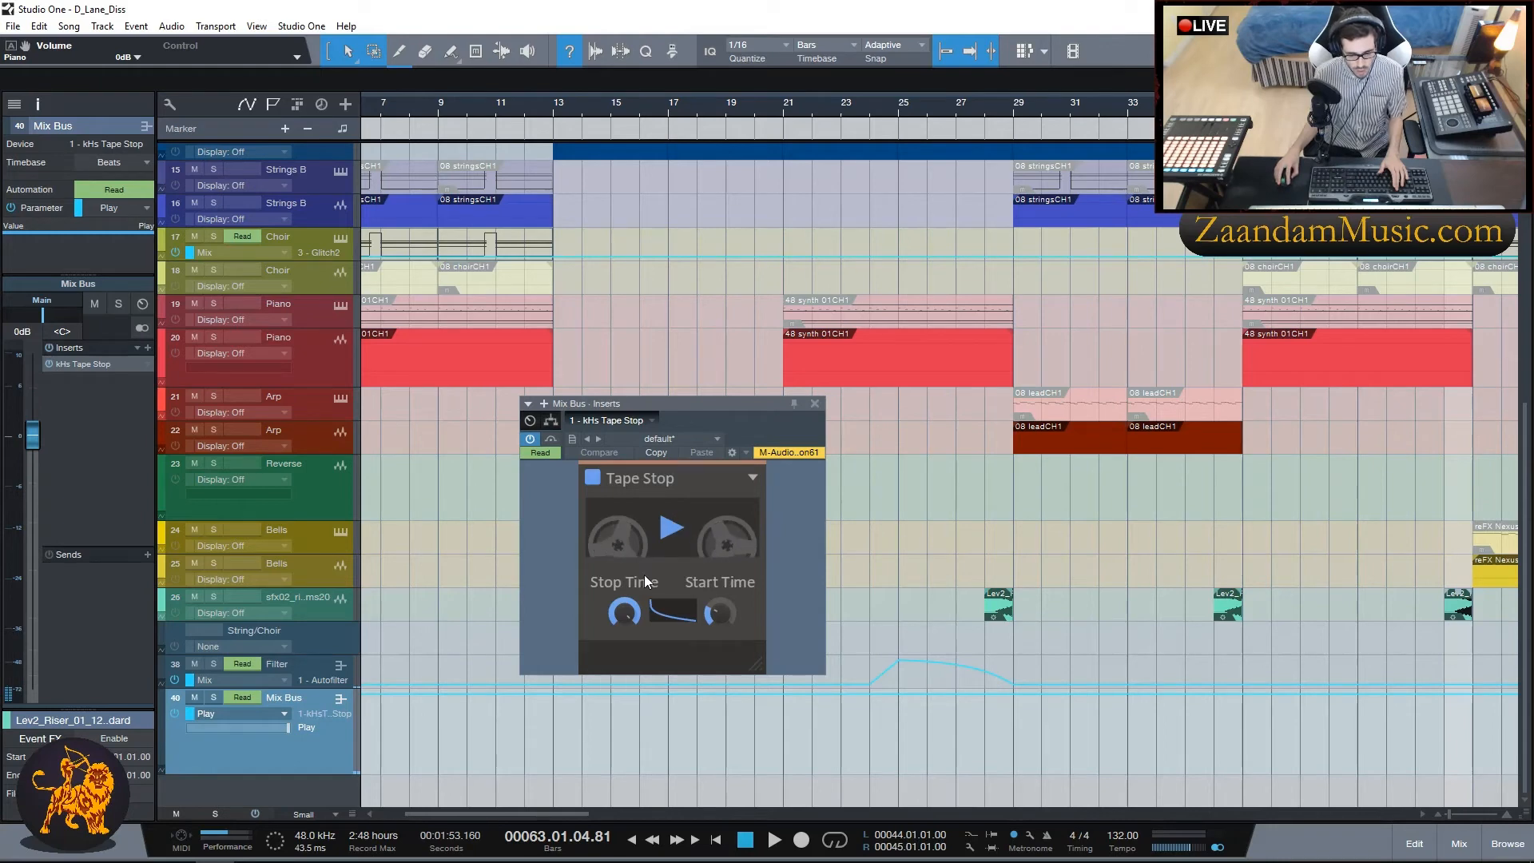
Step: Move the Tape Stop window aside, check its play control against the Mix Bus's automated Play parameter and close the plug-in
drag(656, 405, 602, 421)
click(614, 548)
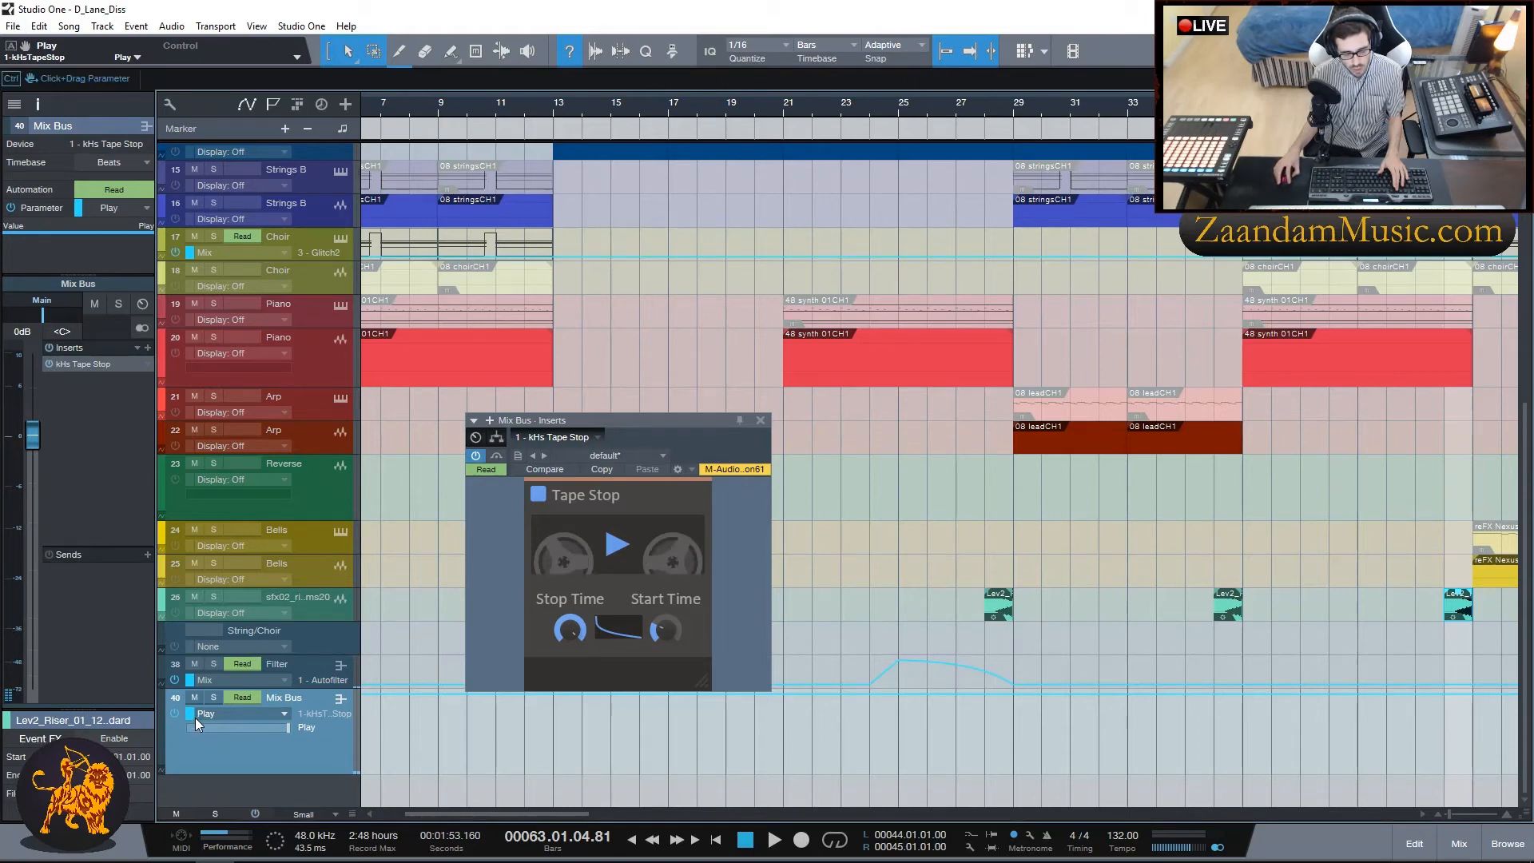
click(278, 713)
click(277, 713)
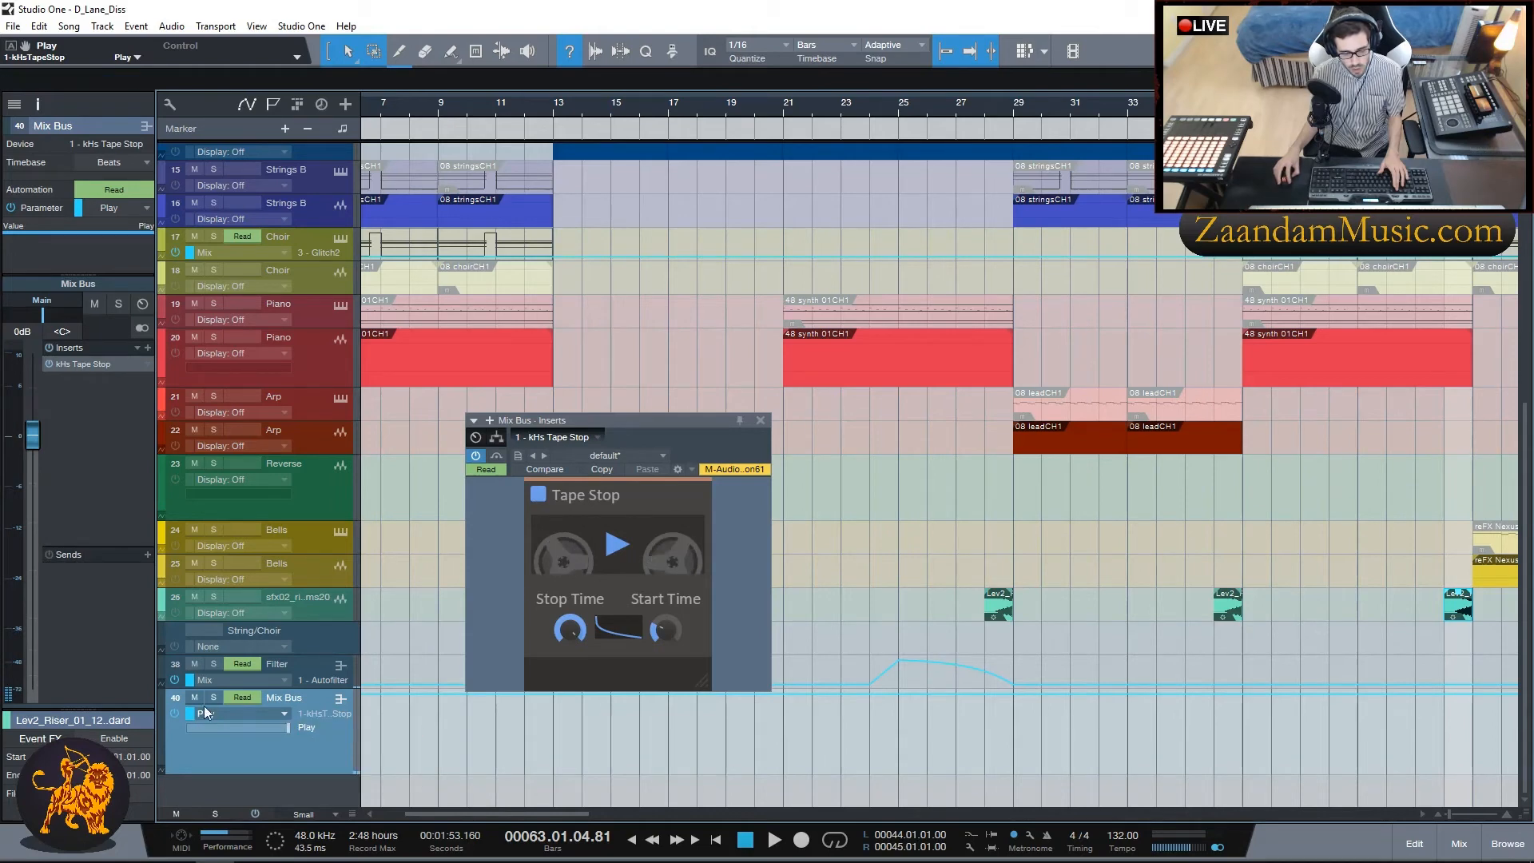
click(760, 420)
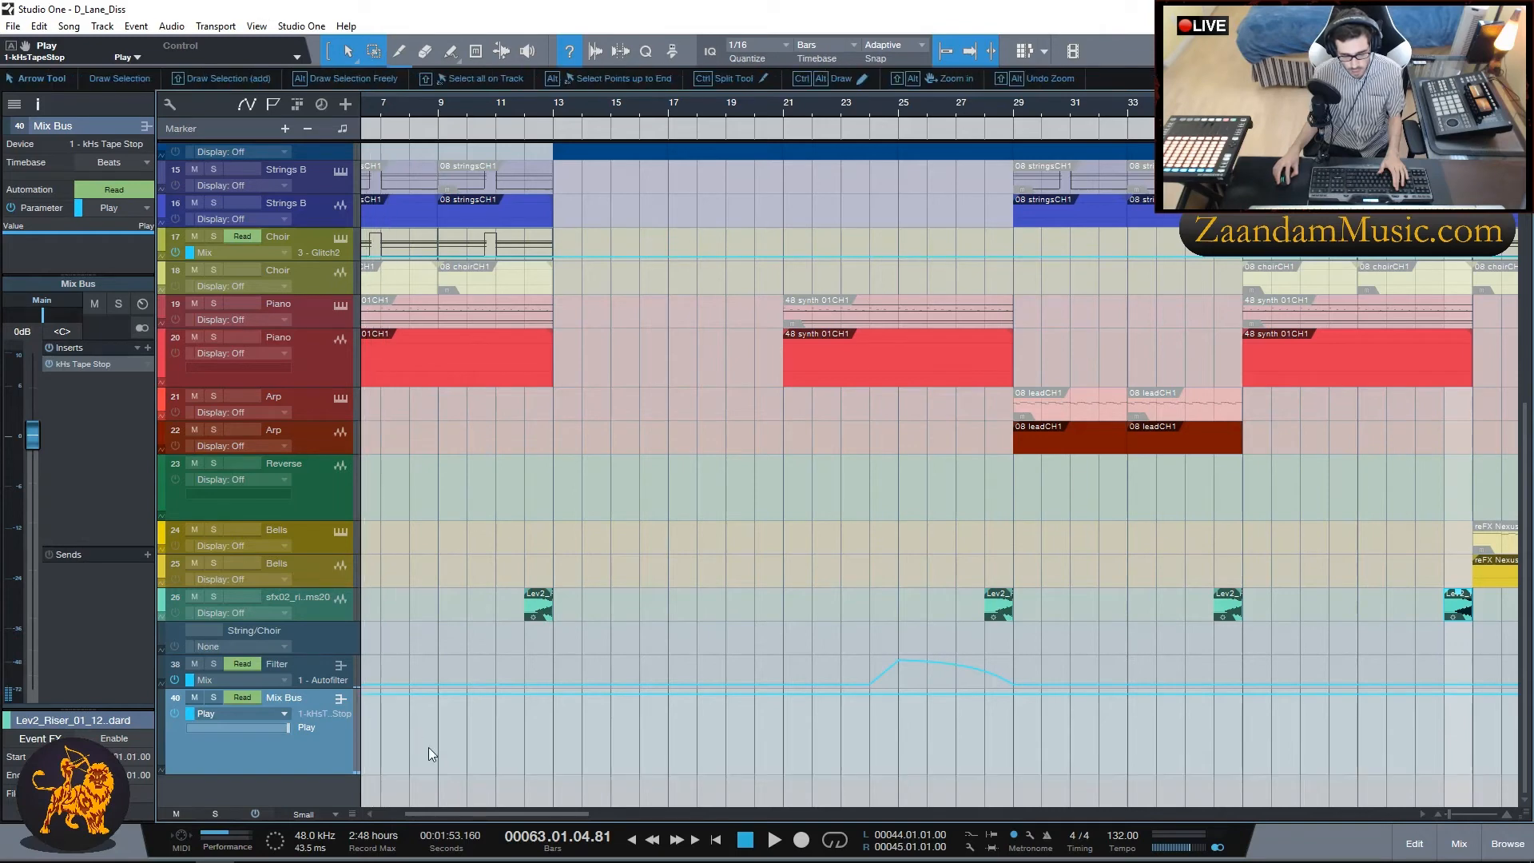
Step: Play the intro from bar 1 to hear the Mix Bus tape stop leading into bar 5
mouse_move(445, 811)
mouse_down()
mouse_move(479, 810)
mouse_move(422, 809)
mouse_up()
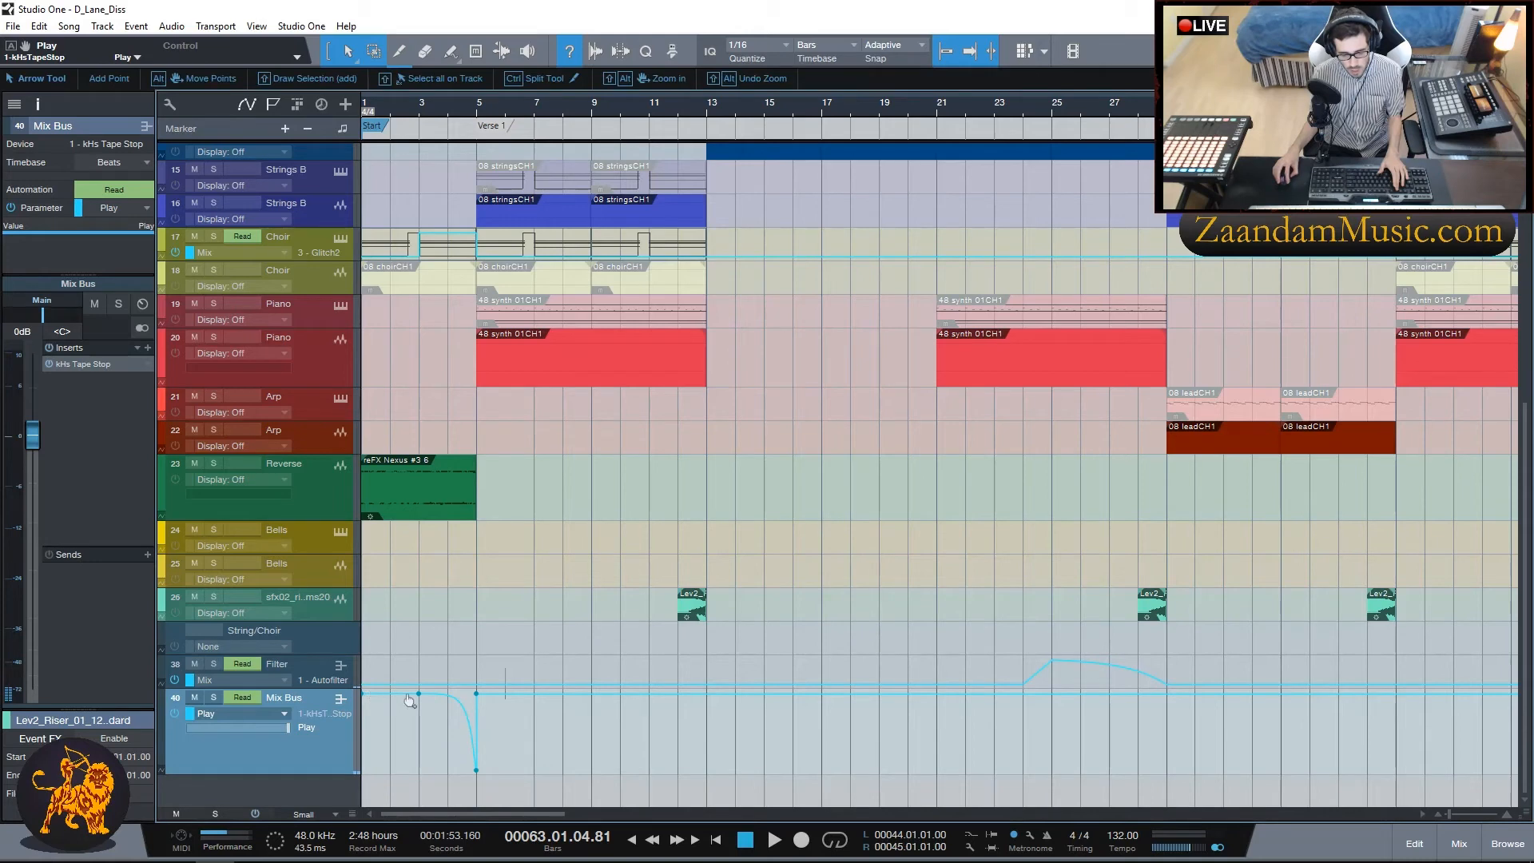
click(446, 696)
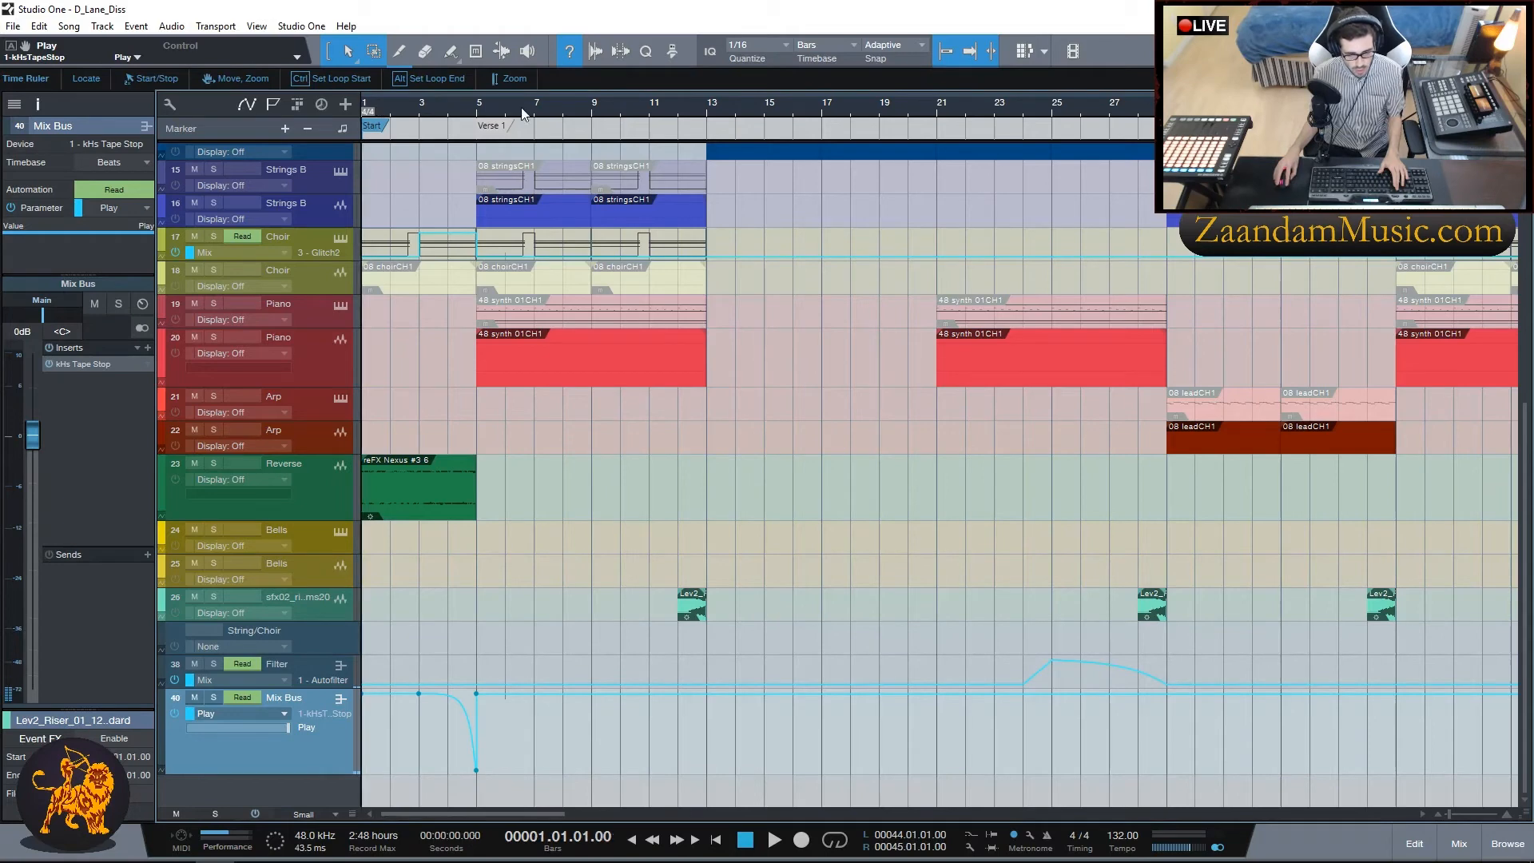
key(space)
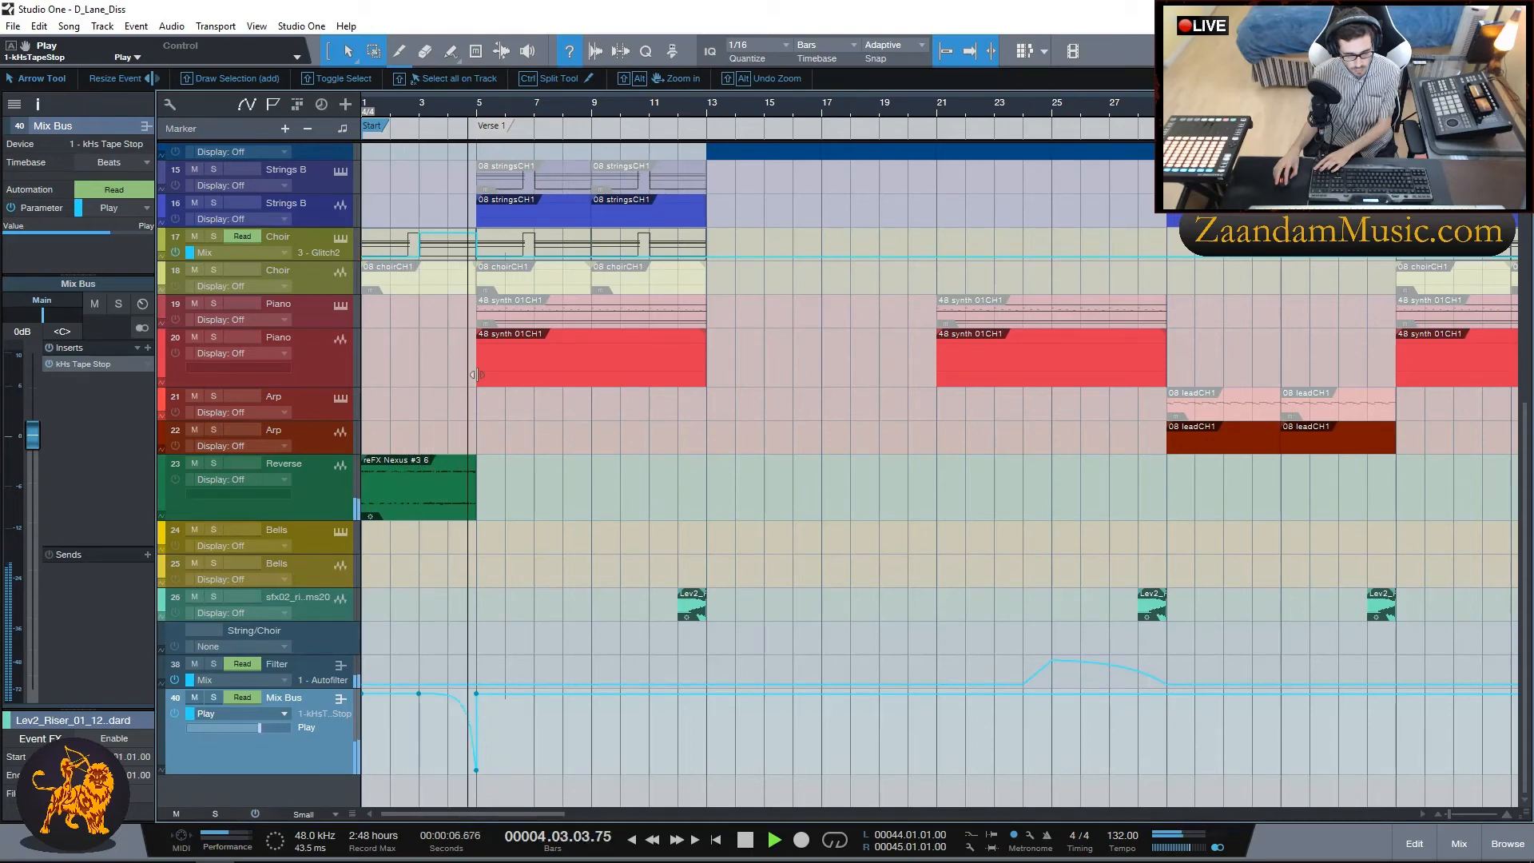
key(space)
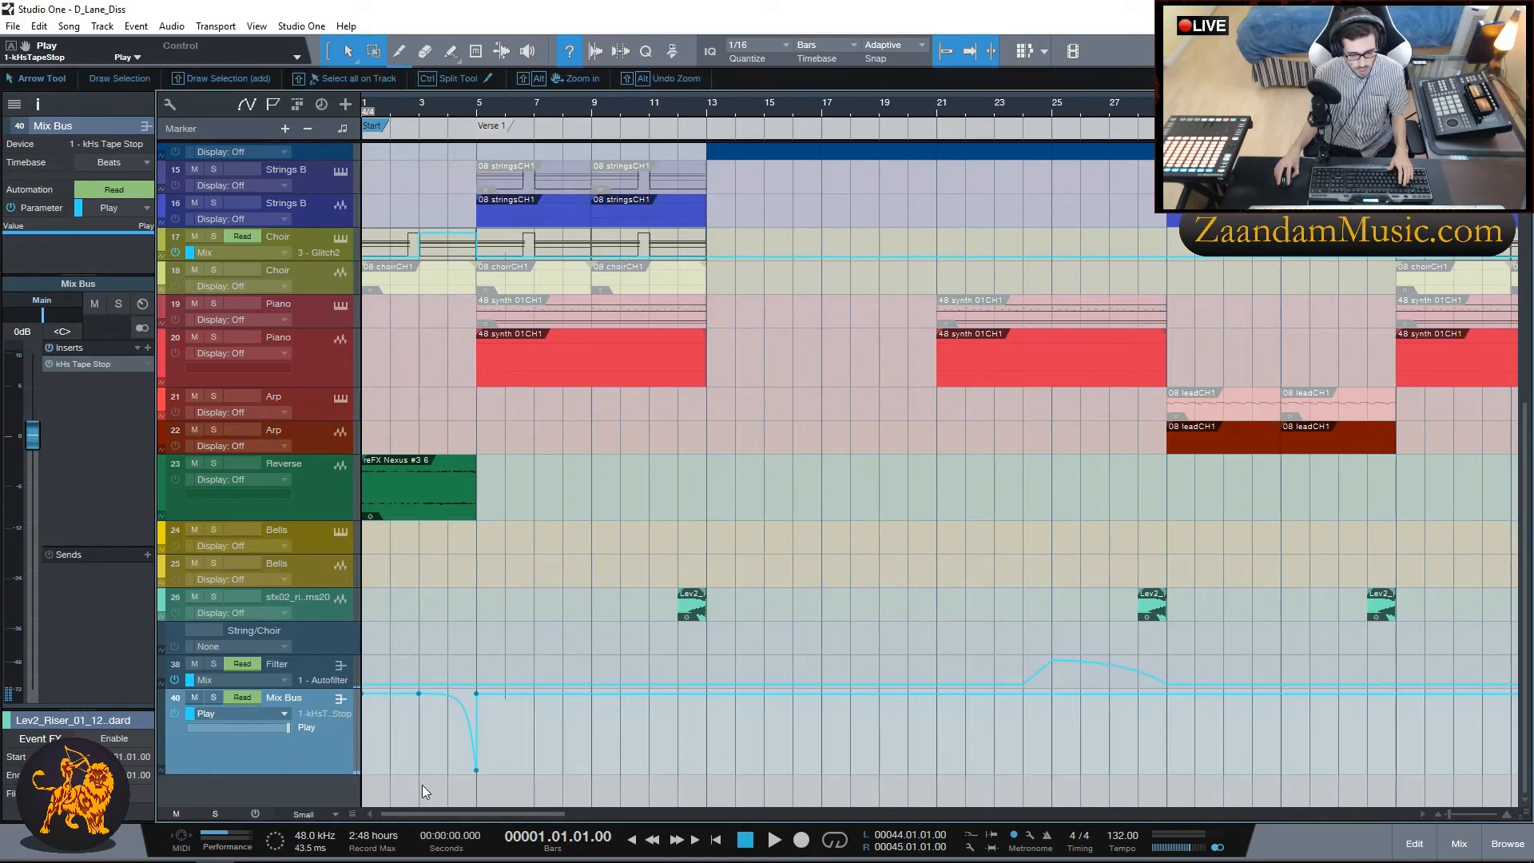
Step: Play from bar 49 to hear the mid-song tape stop leading into bar 53
drag(429, 813, 604, 812)
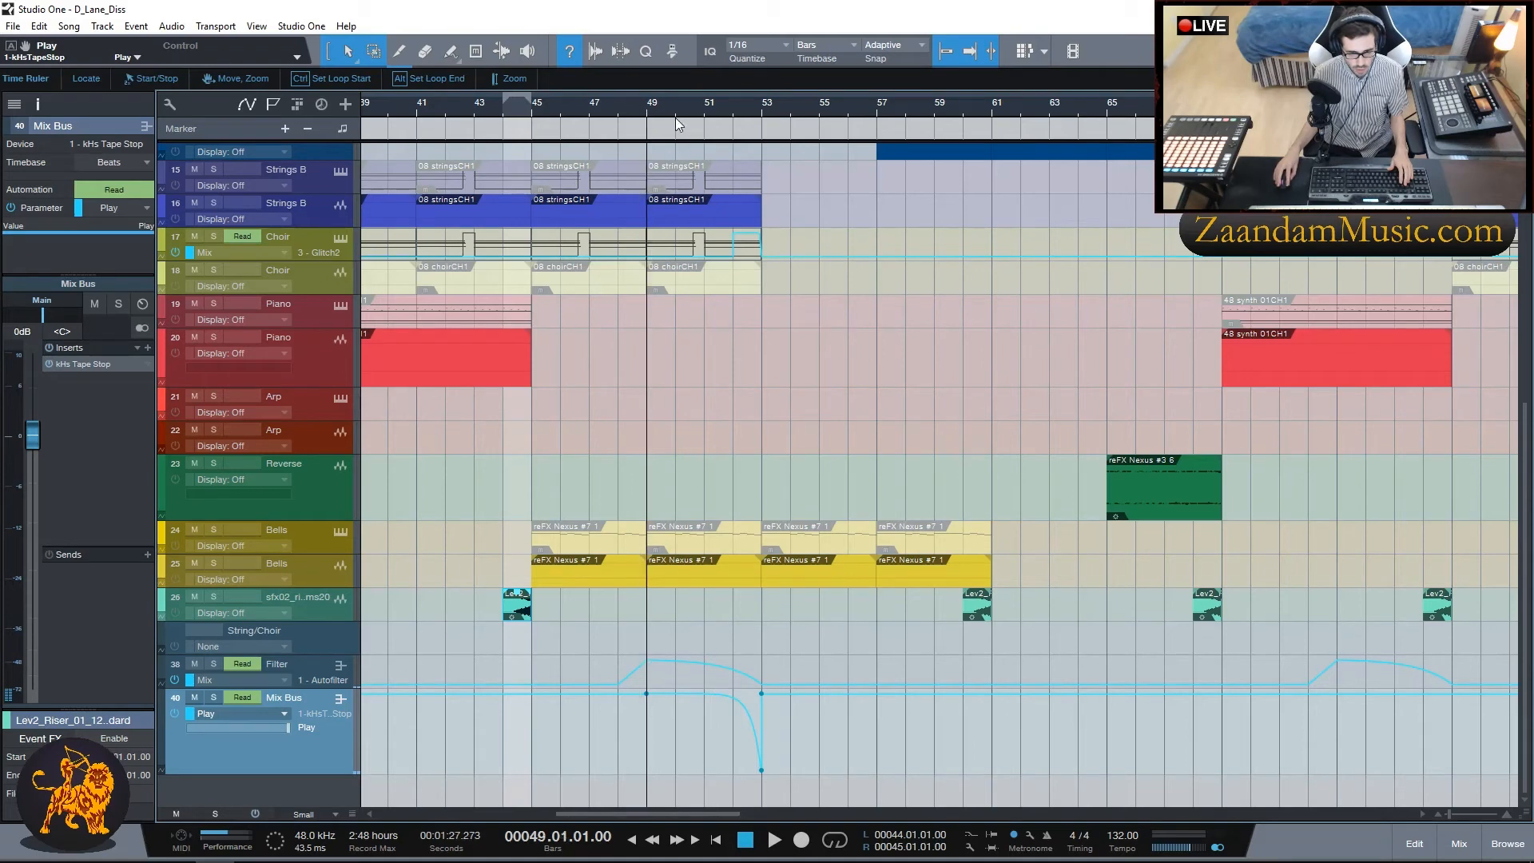
key(space)
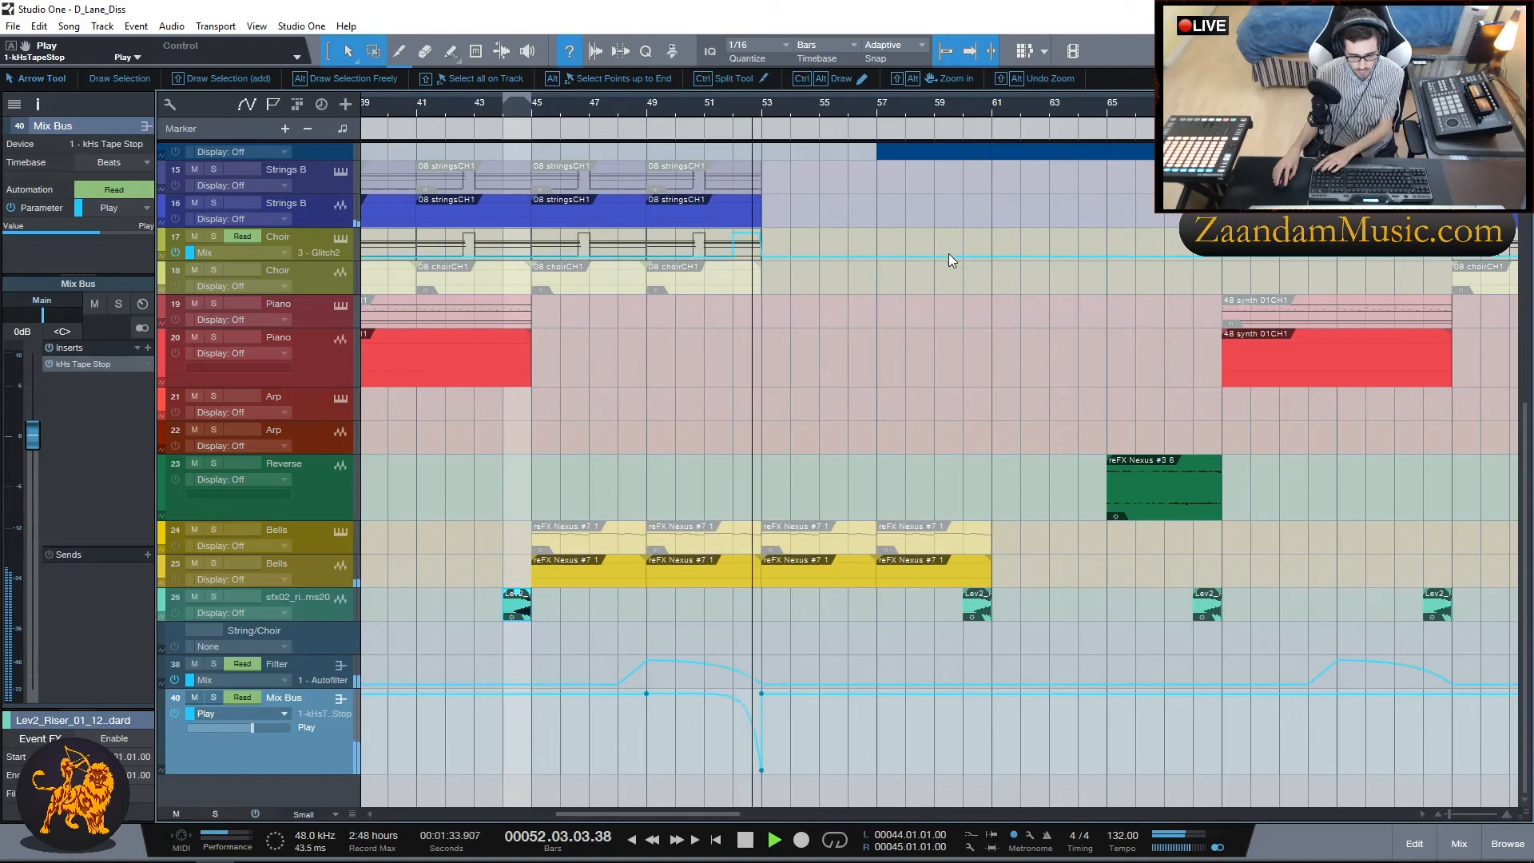
key(space)
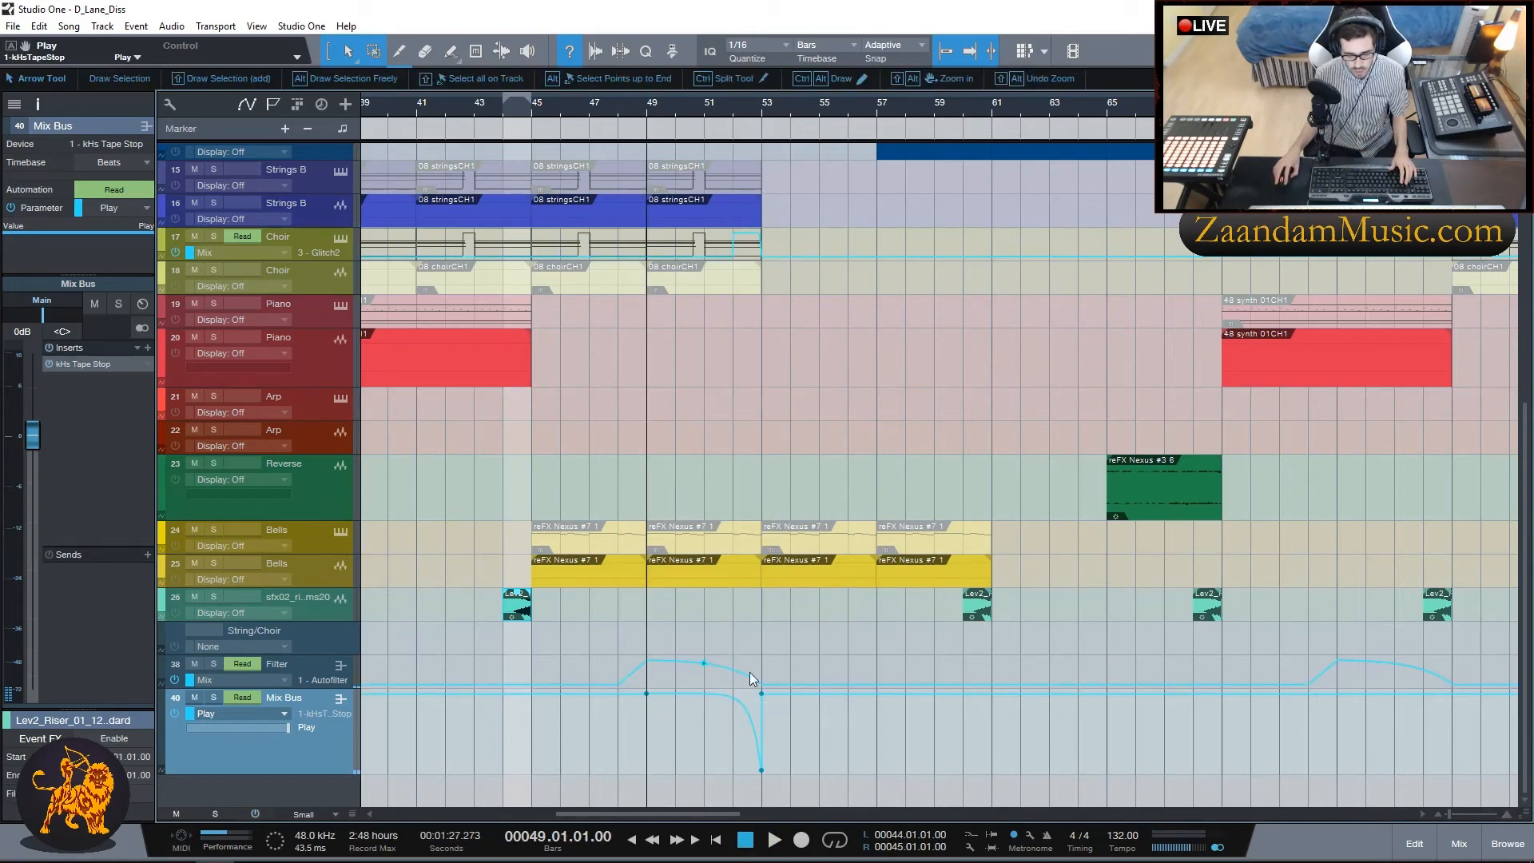
Step: Play the ending from bar 110 to hear the final tape stop at the End marker
drag(714, 813, 975, 798)
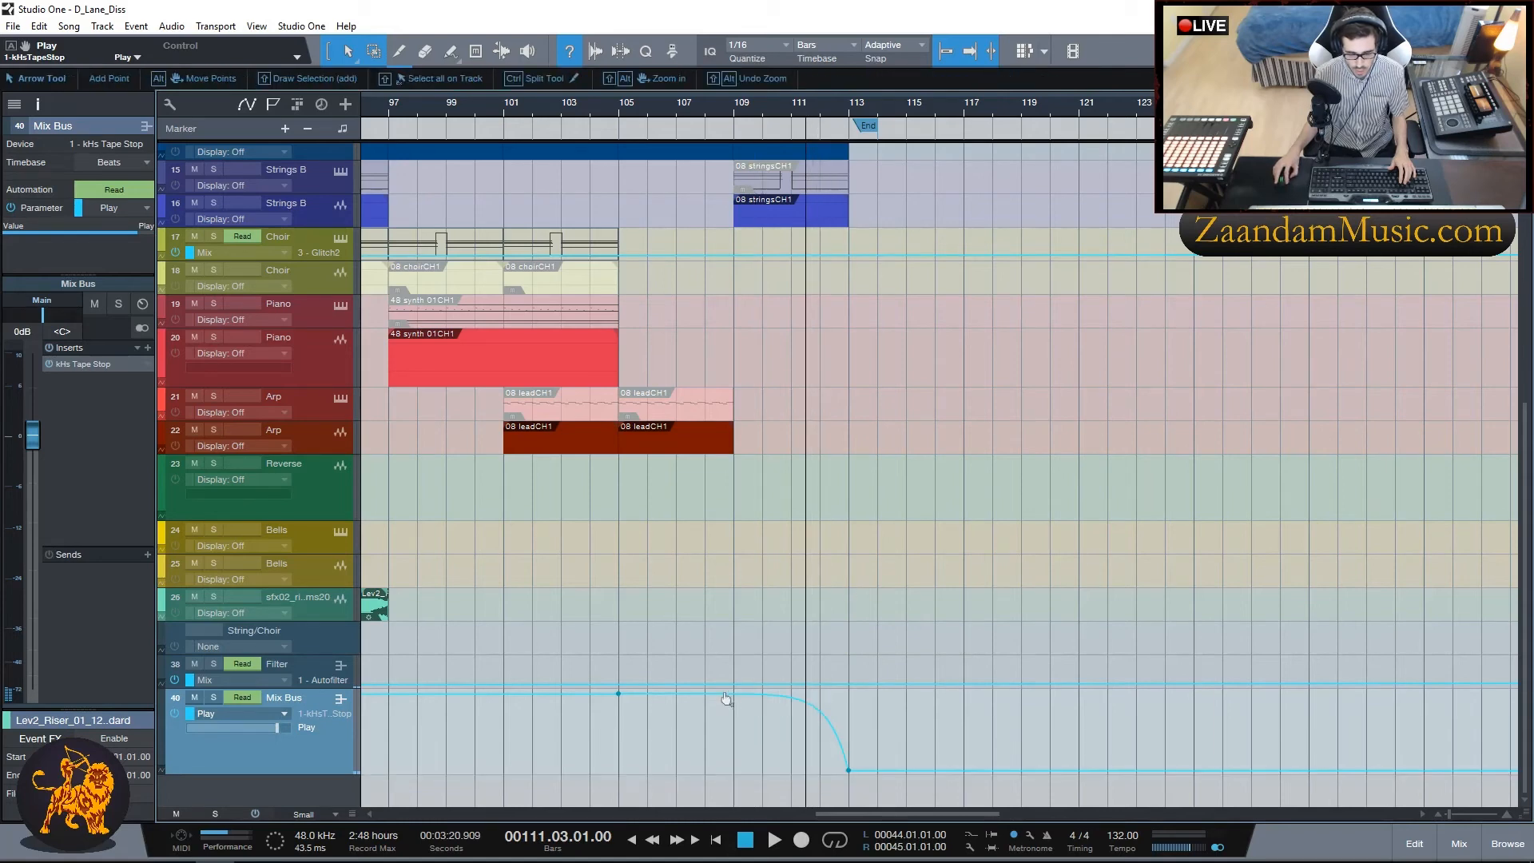
drag(805, 110, 764, 115)
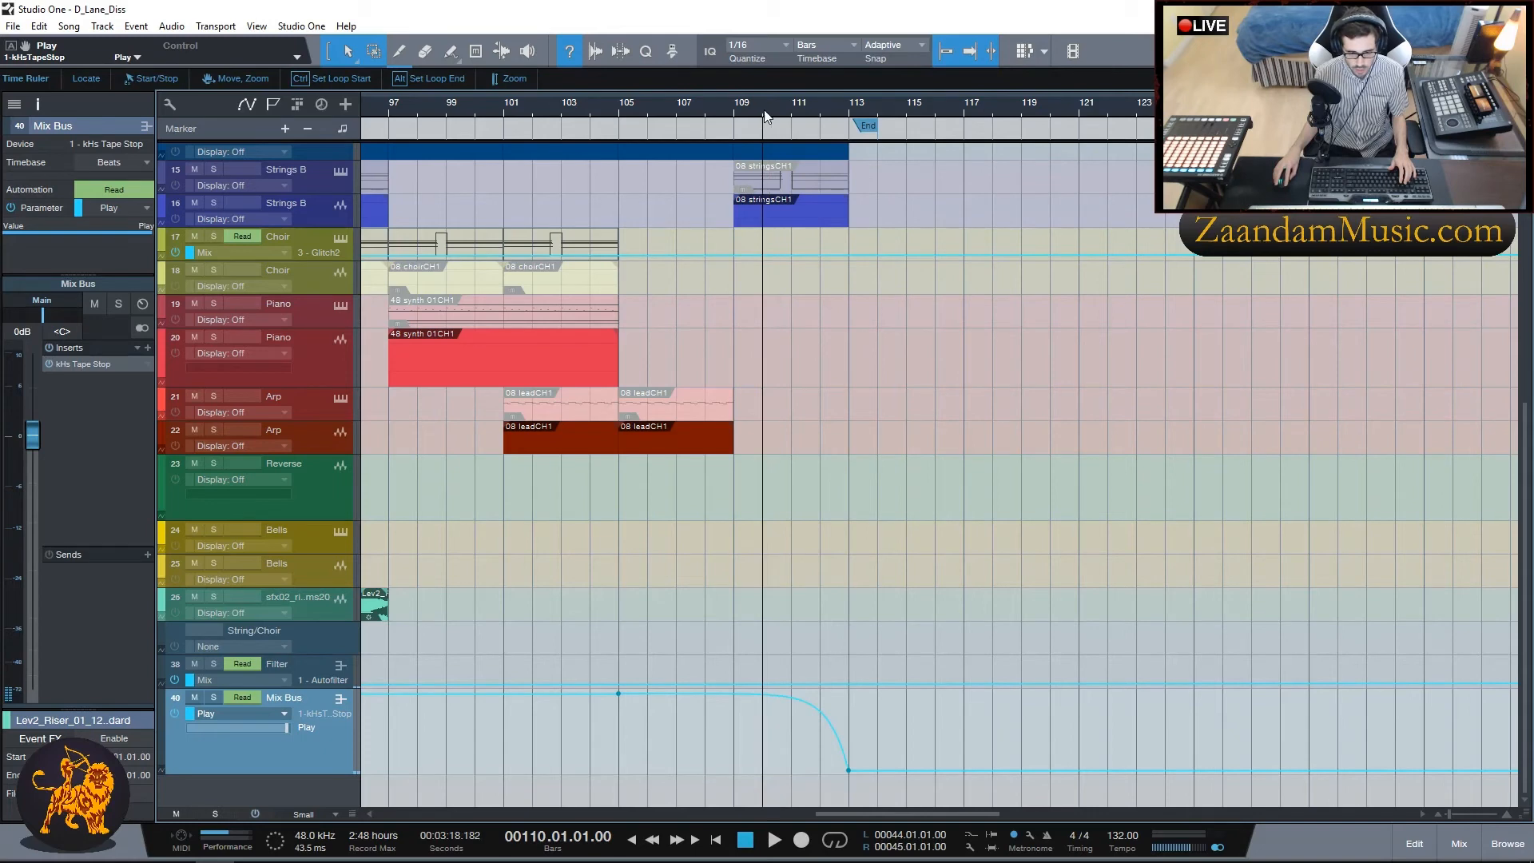
key(space)
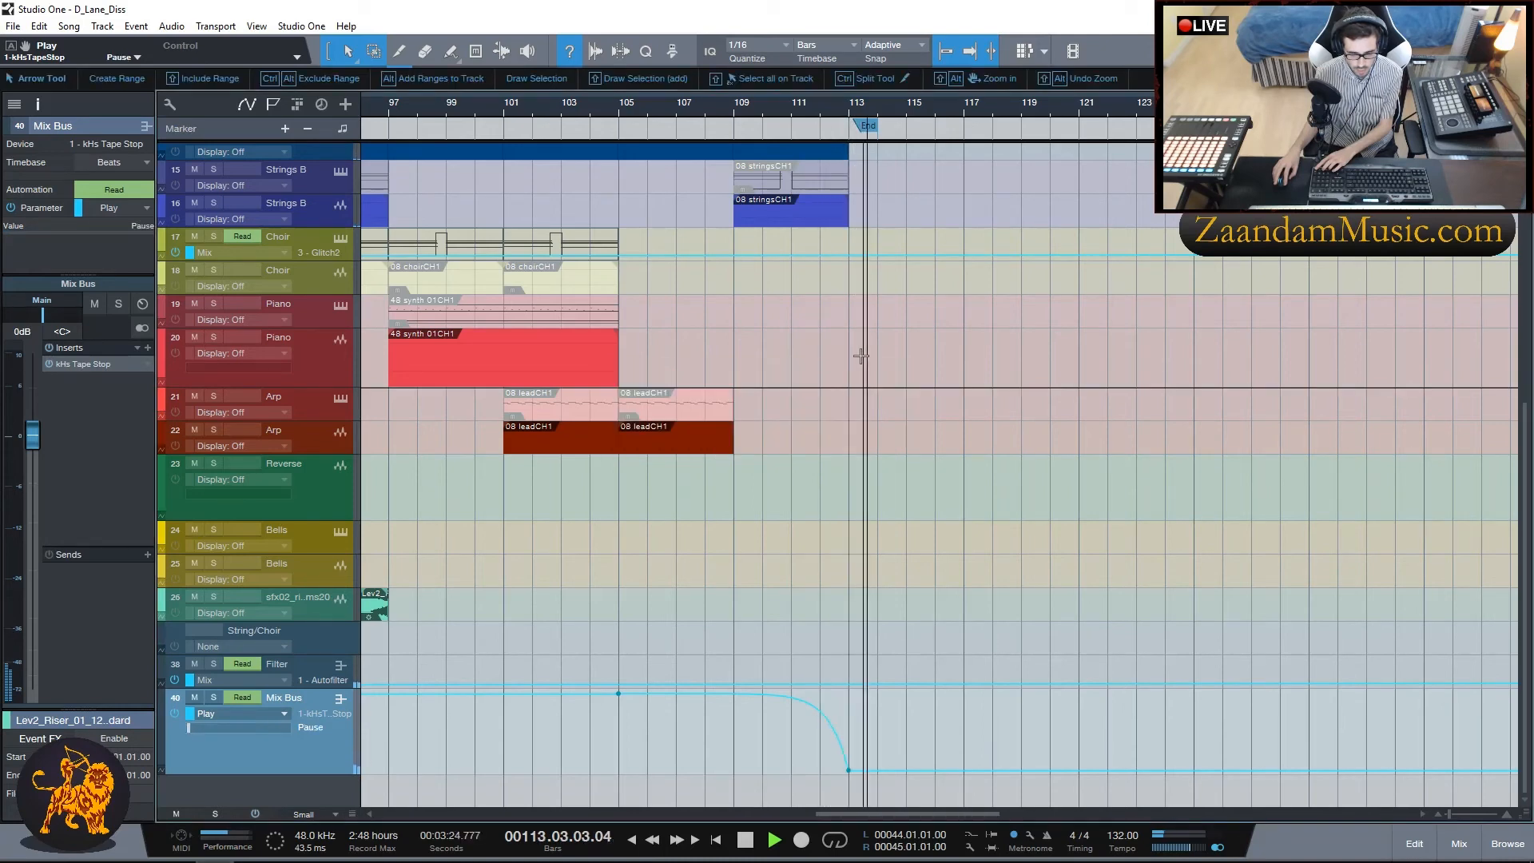
key(space)
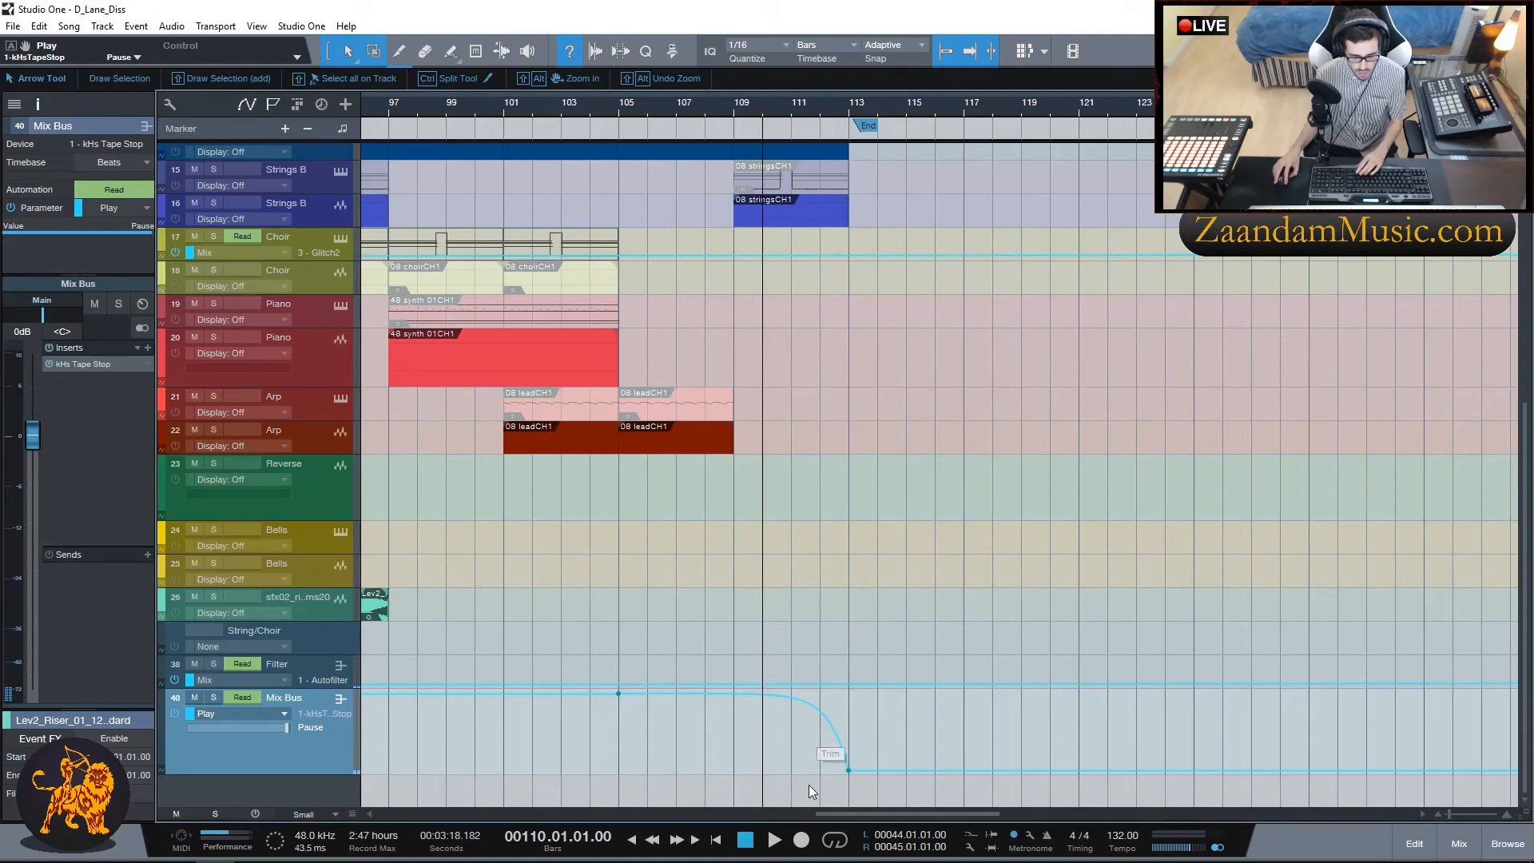
Step: Make the Filter bus automation track taller, open the bus's Autofilter insert and move its window over the arrangement
drag(837, 811, 331, 811)
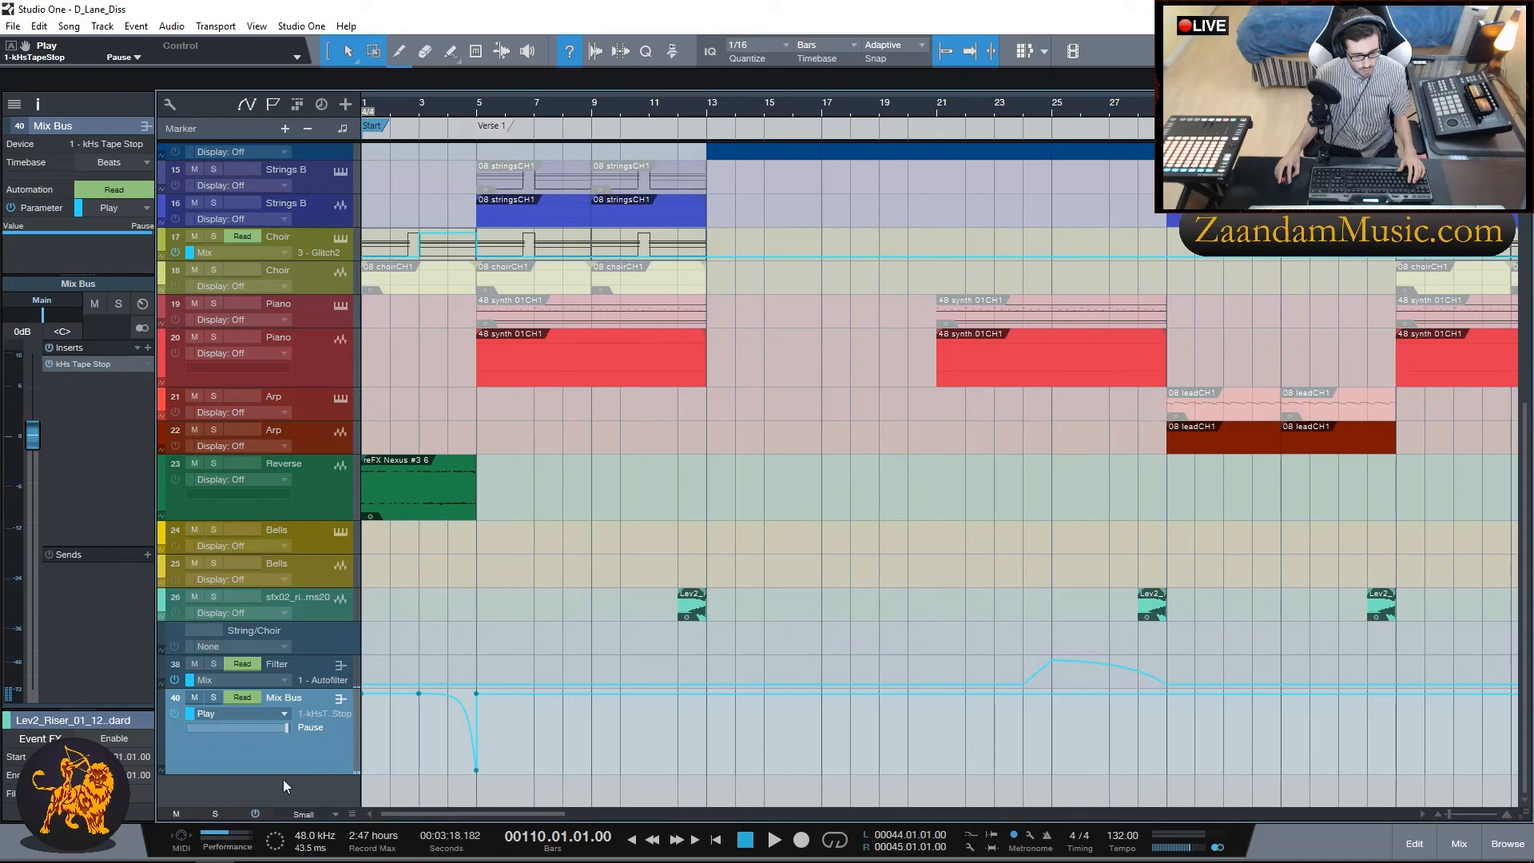
drag(302, 688, 305, 747)
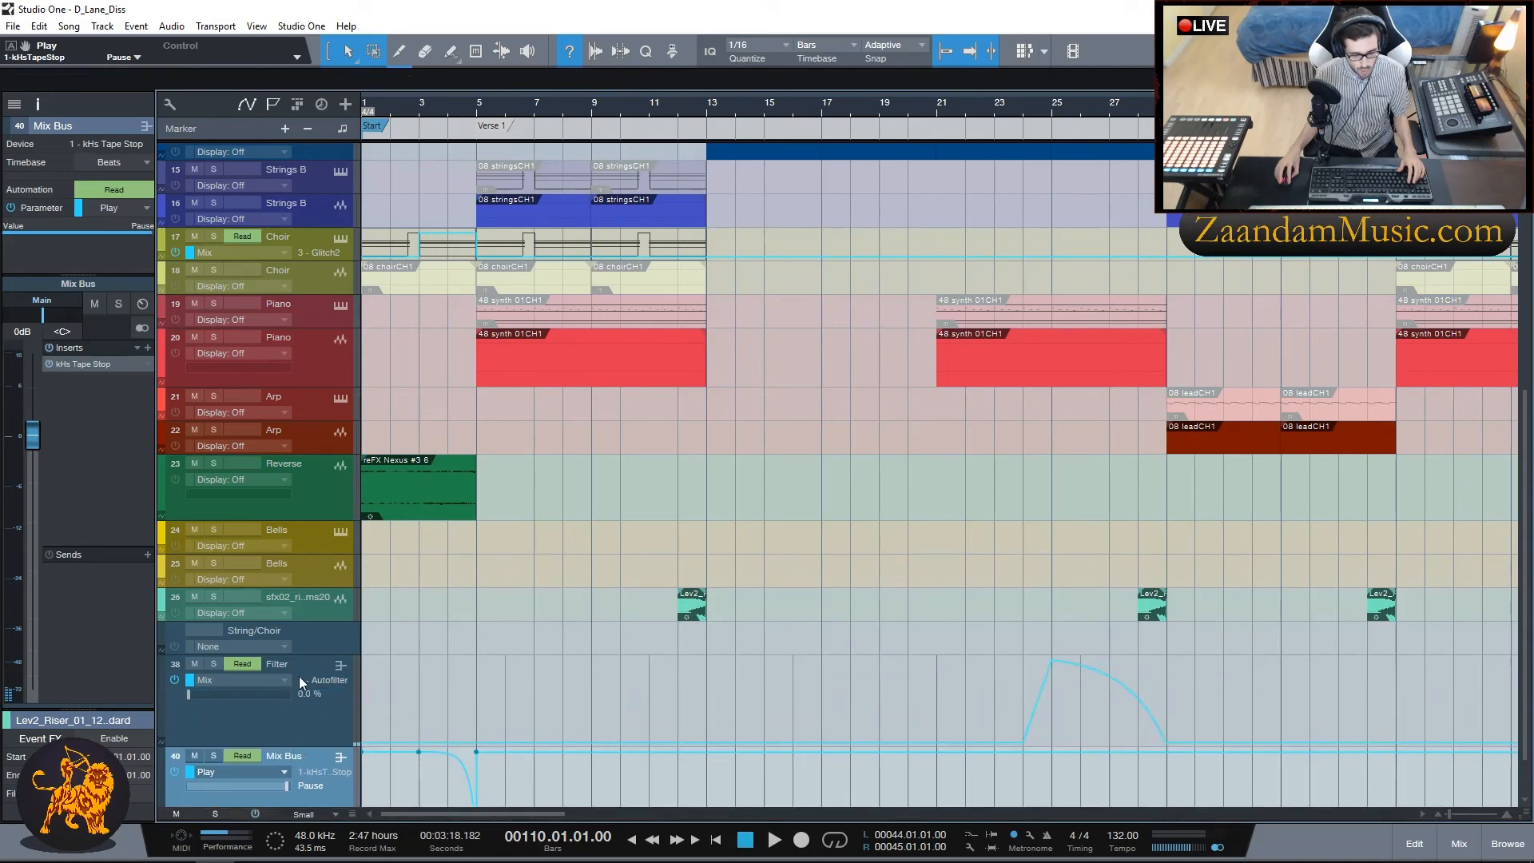
drag(449, 812, 506, 808)
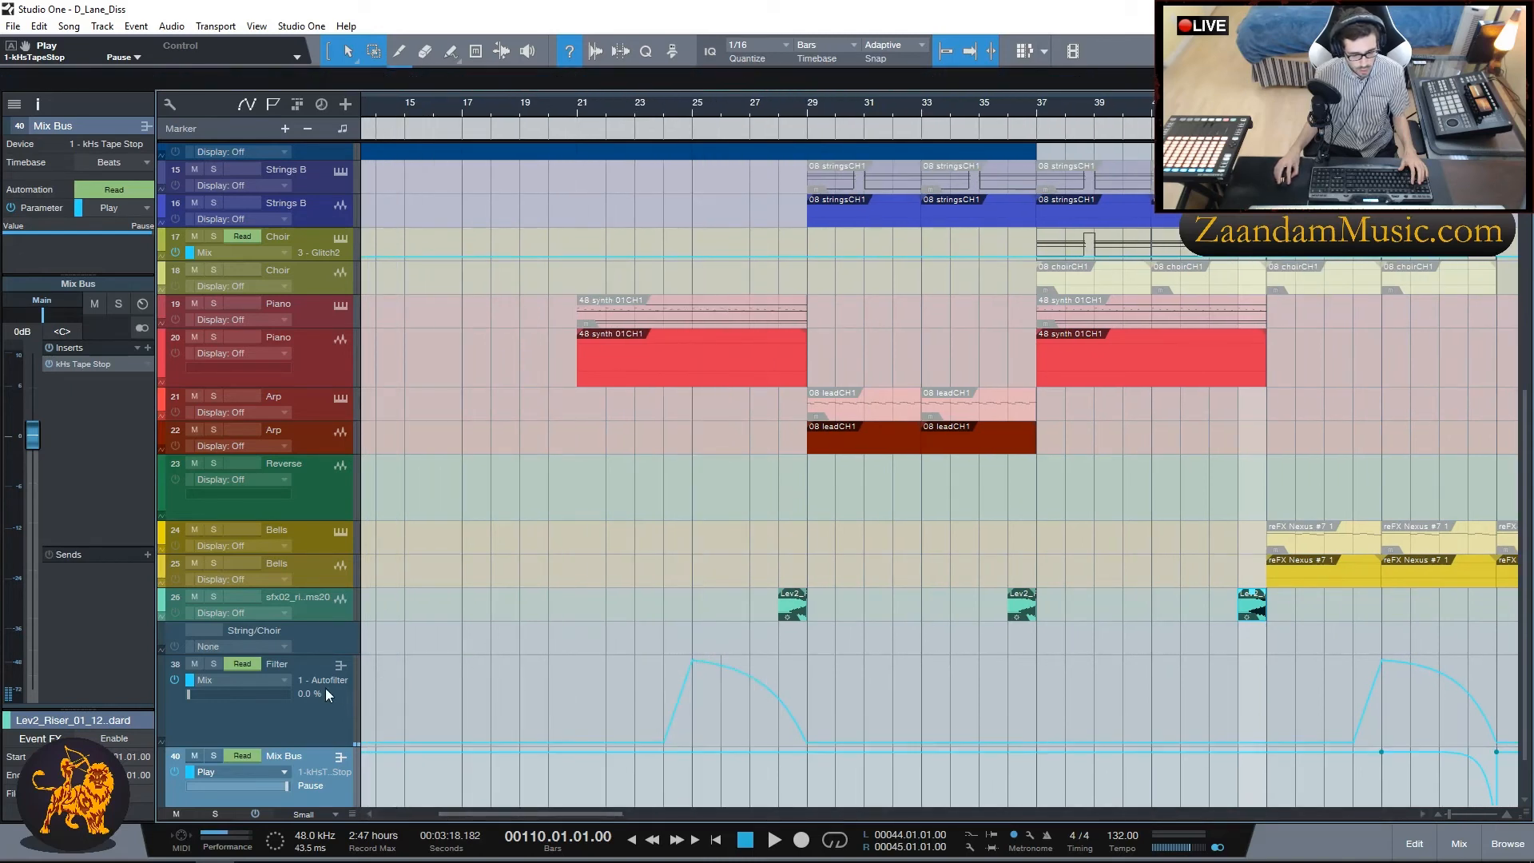
click(341, 663)
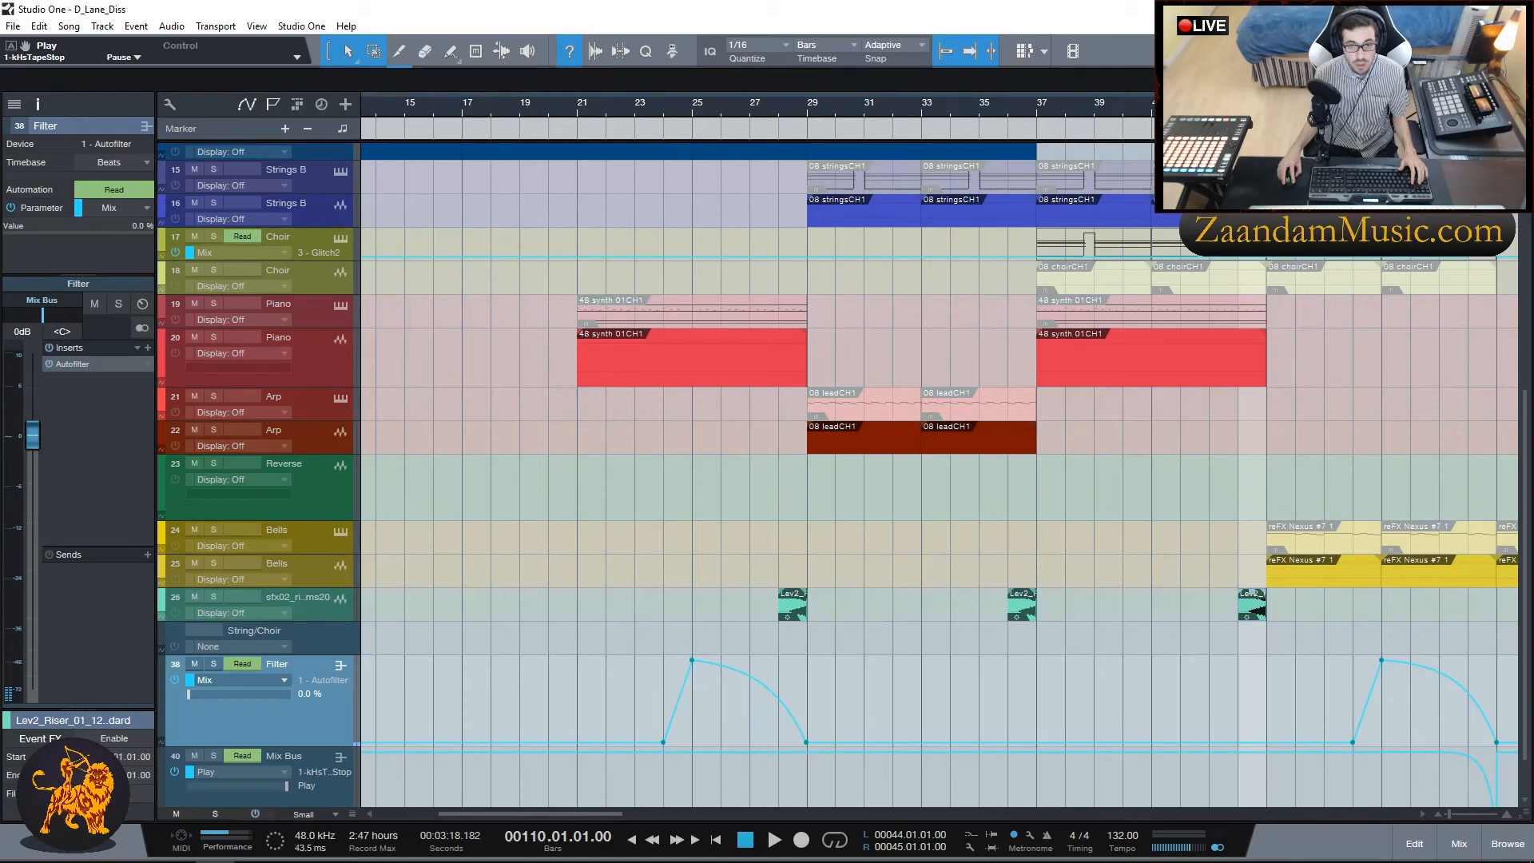
double_click(72, 363)
drag(20, 397, 688, 395)
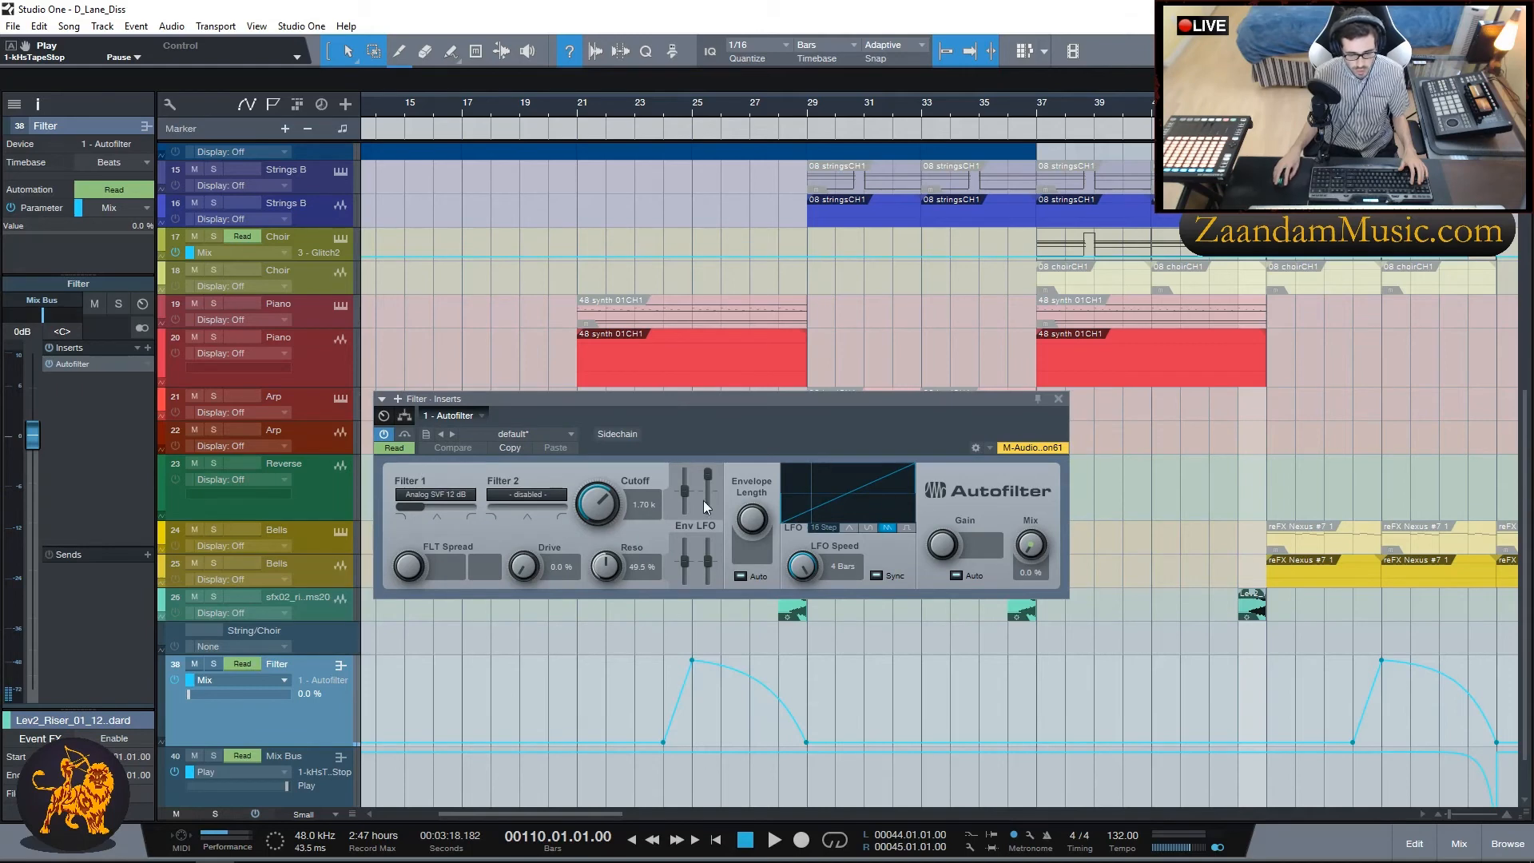
Step: Check the Autofilter's Filter 1 type and LFO shape, keeping Analog SVF 12 dB and Sawtooth, and close the plug-in
click(438, 495)
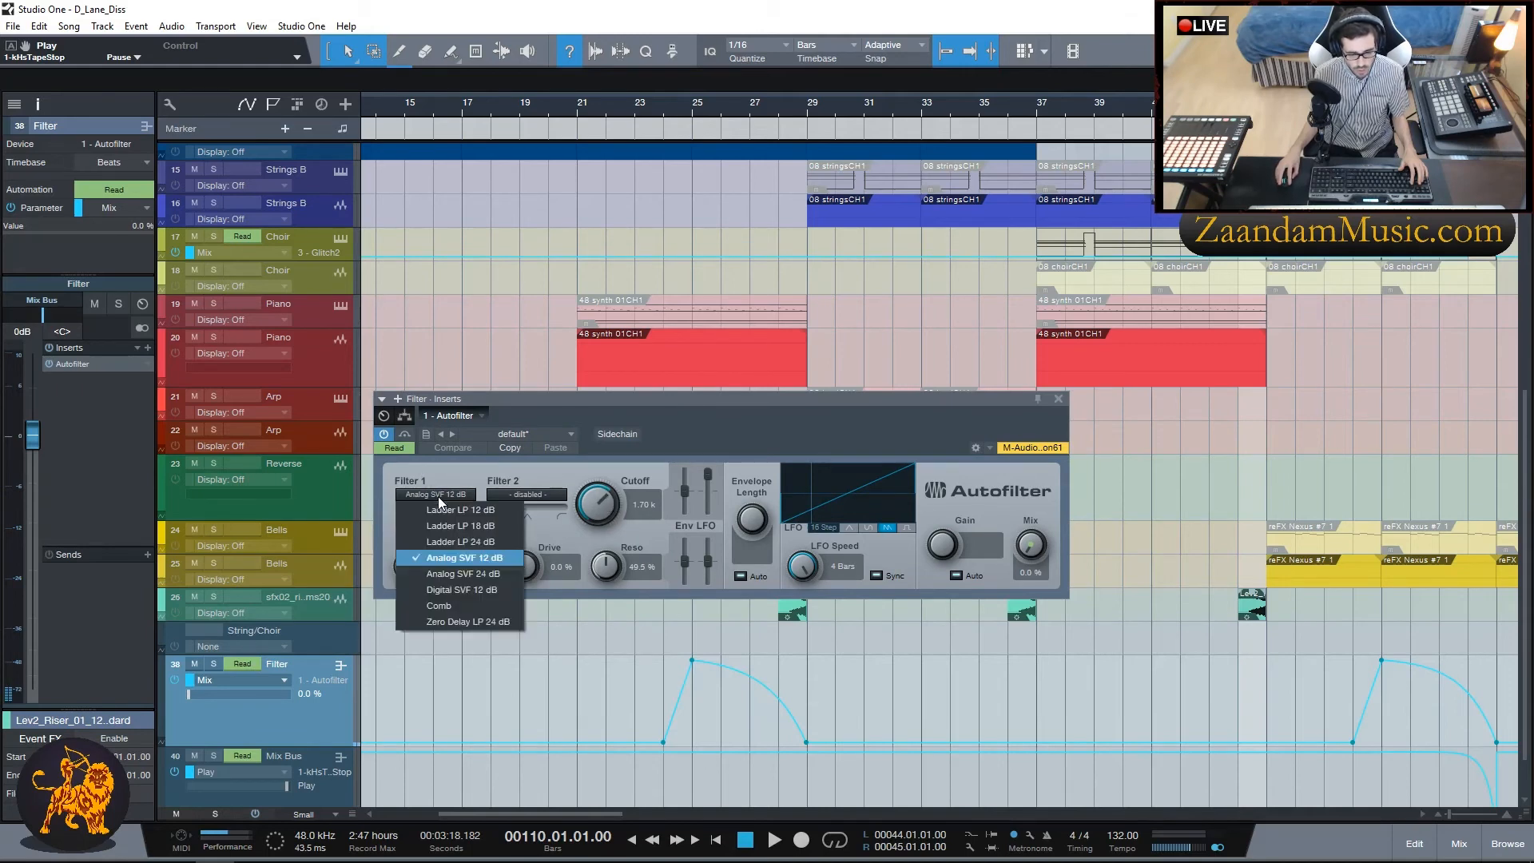
click(447, 558)
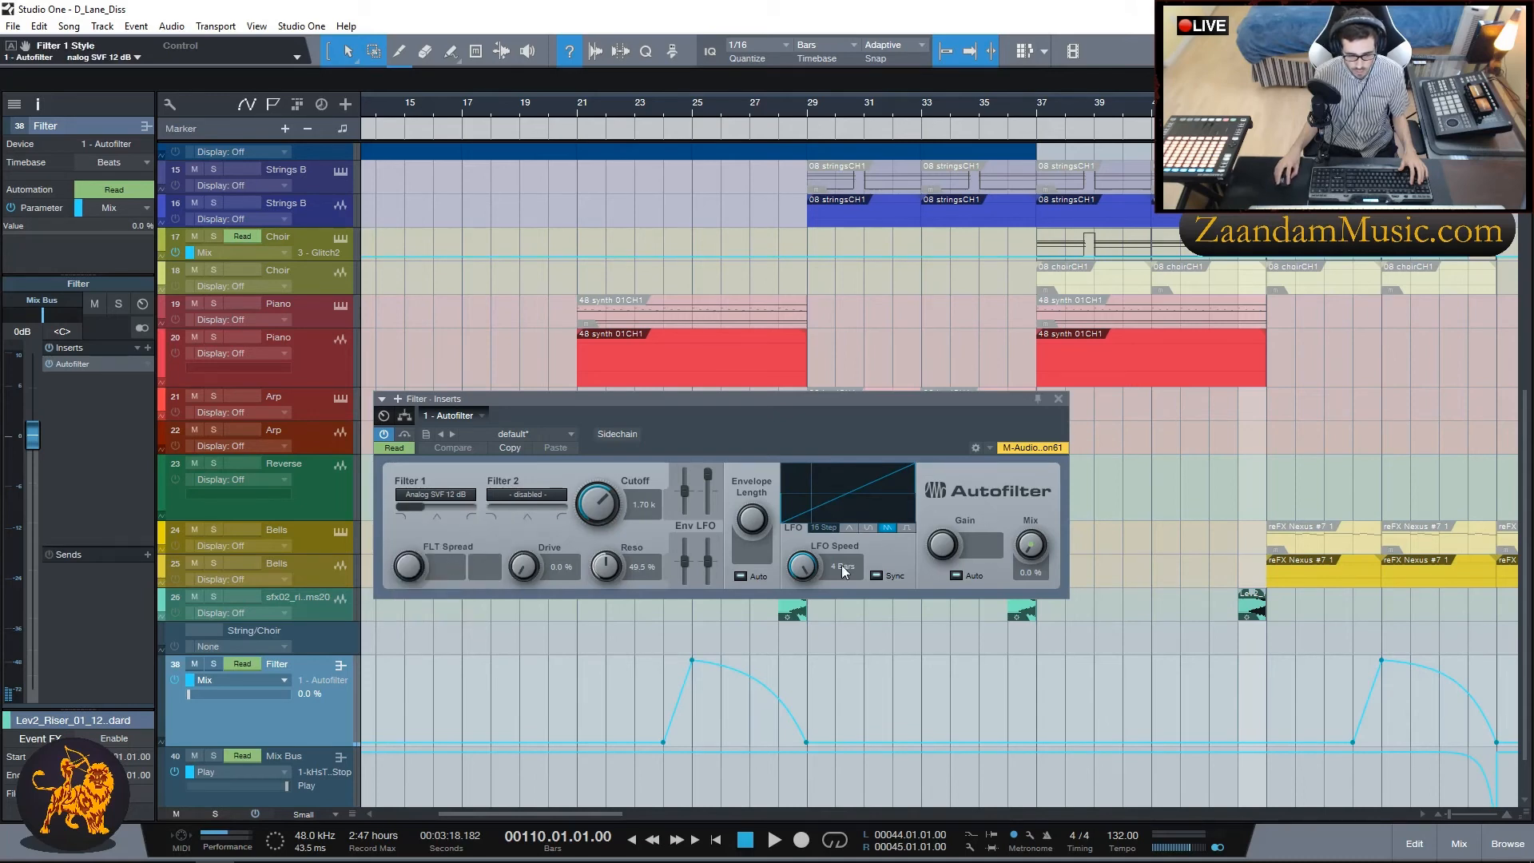
click(869, 528)
click(885, 529)
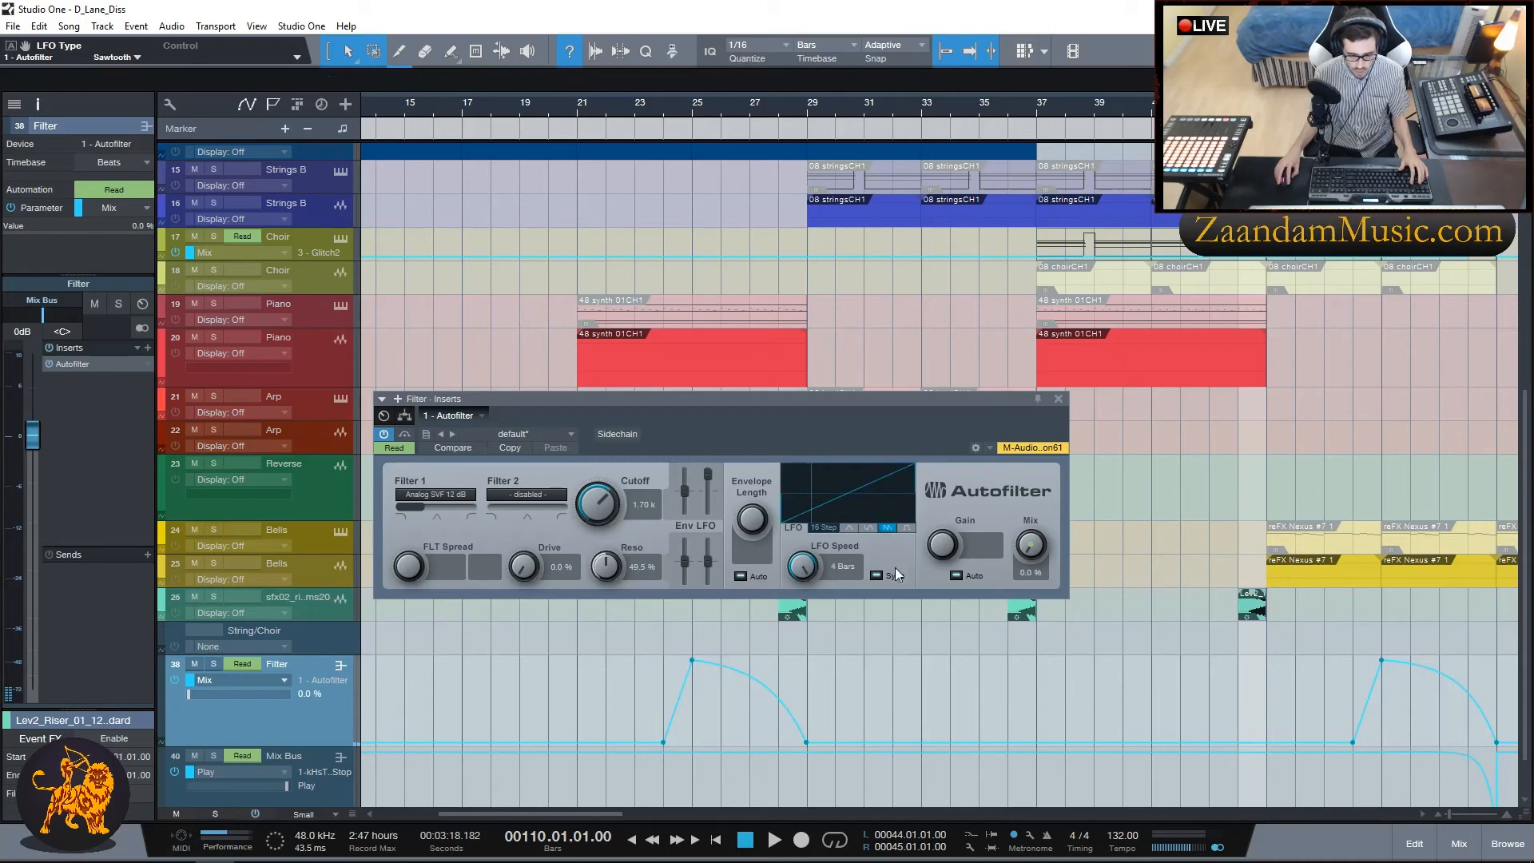
click(677, 700)
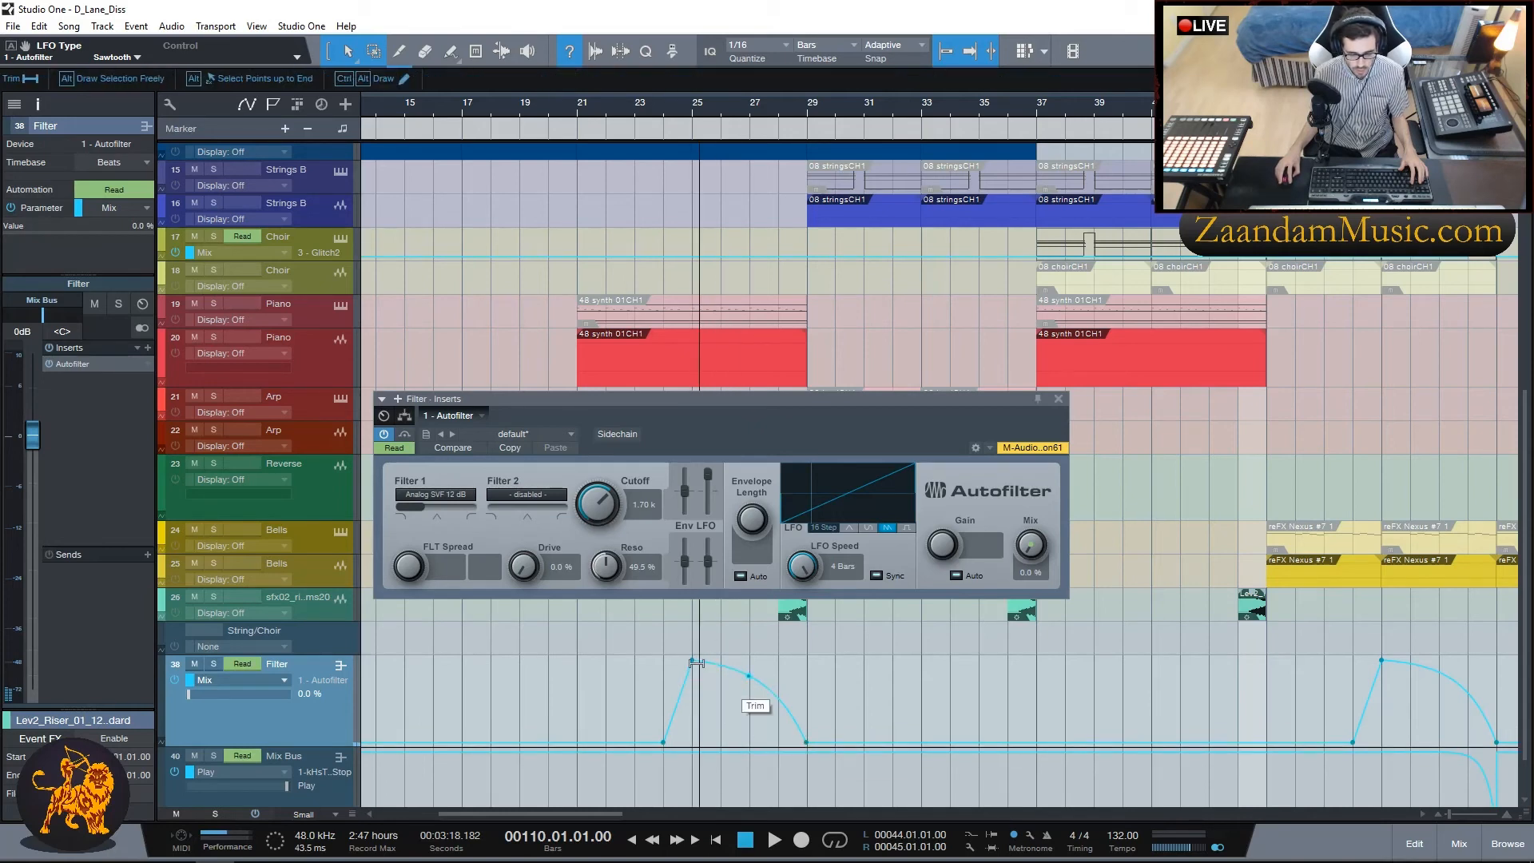
click(1057, 400)
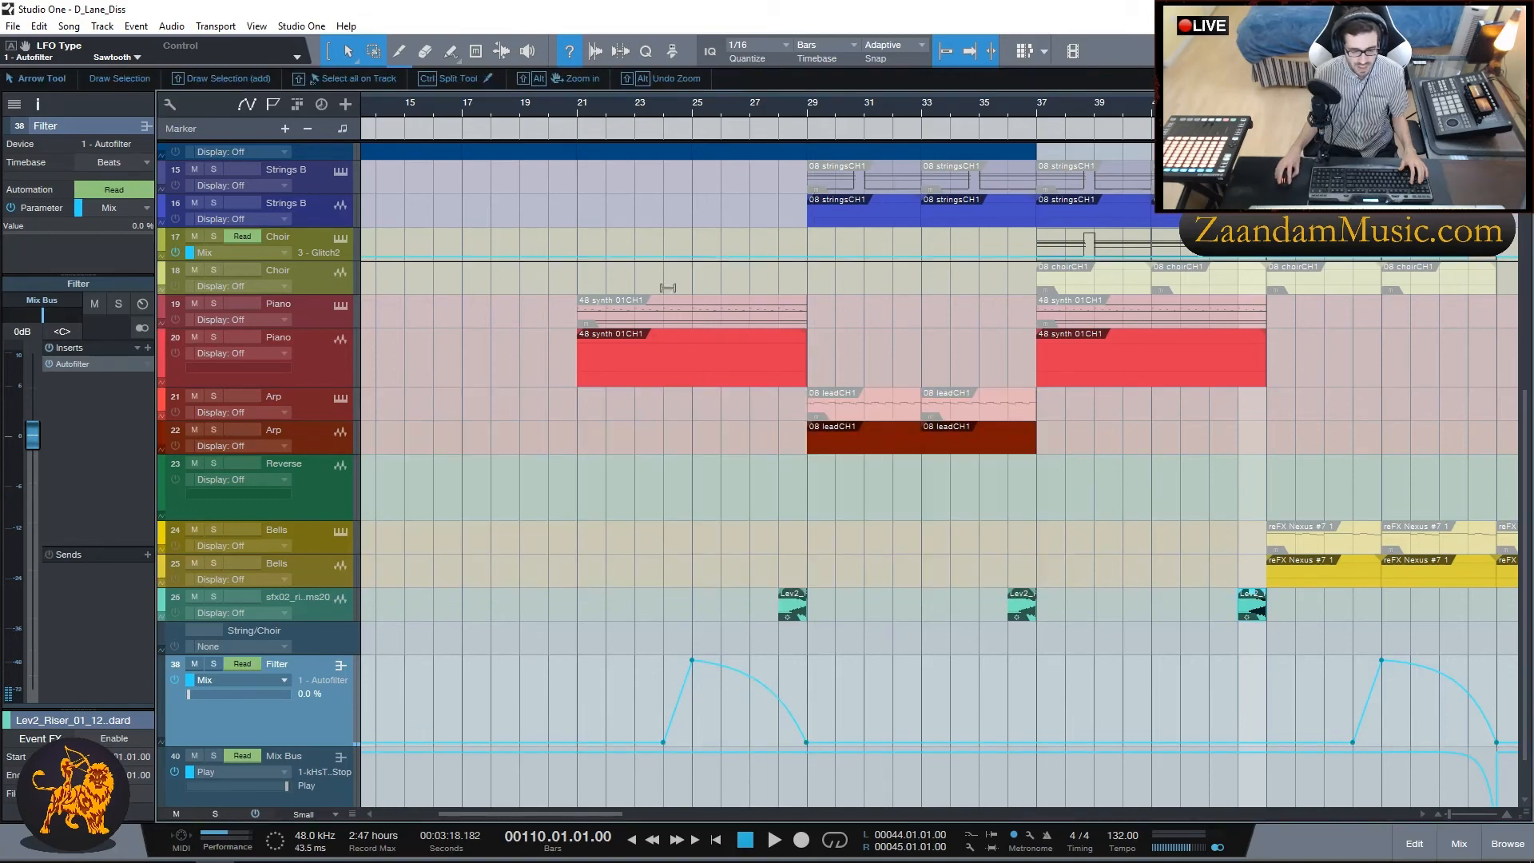
Step: Play from bar 21 to hear the first Filter mix automation sweep leading into bar 29
drag(602, 814, 444, 817)
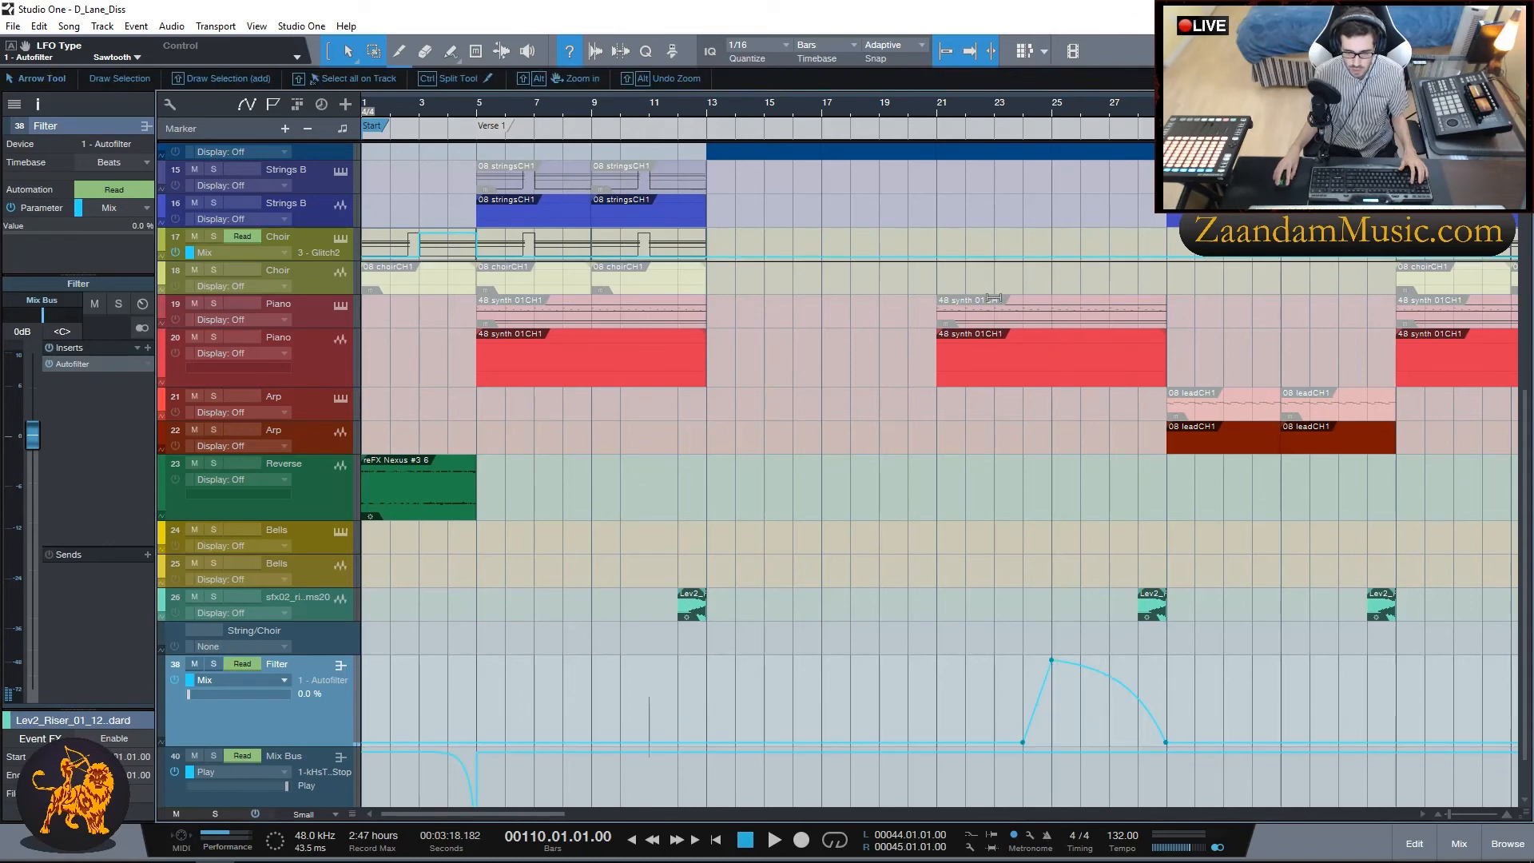
drag(467, 812, 530, 809)
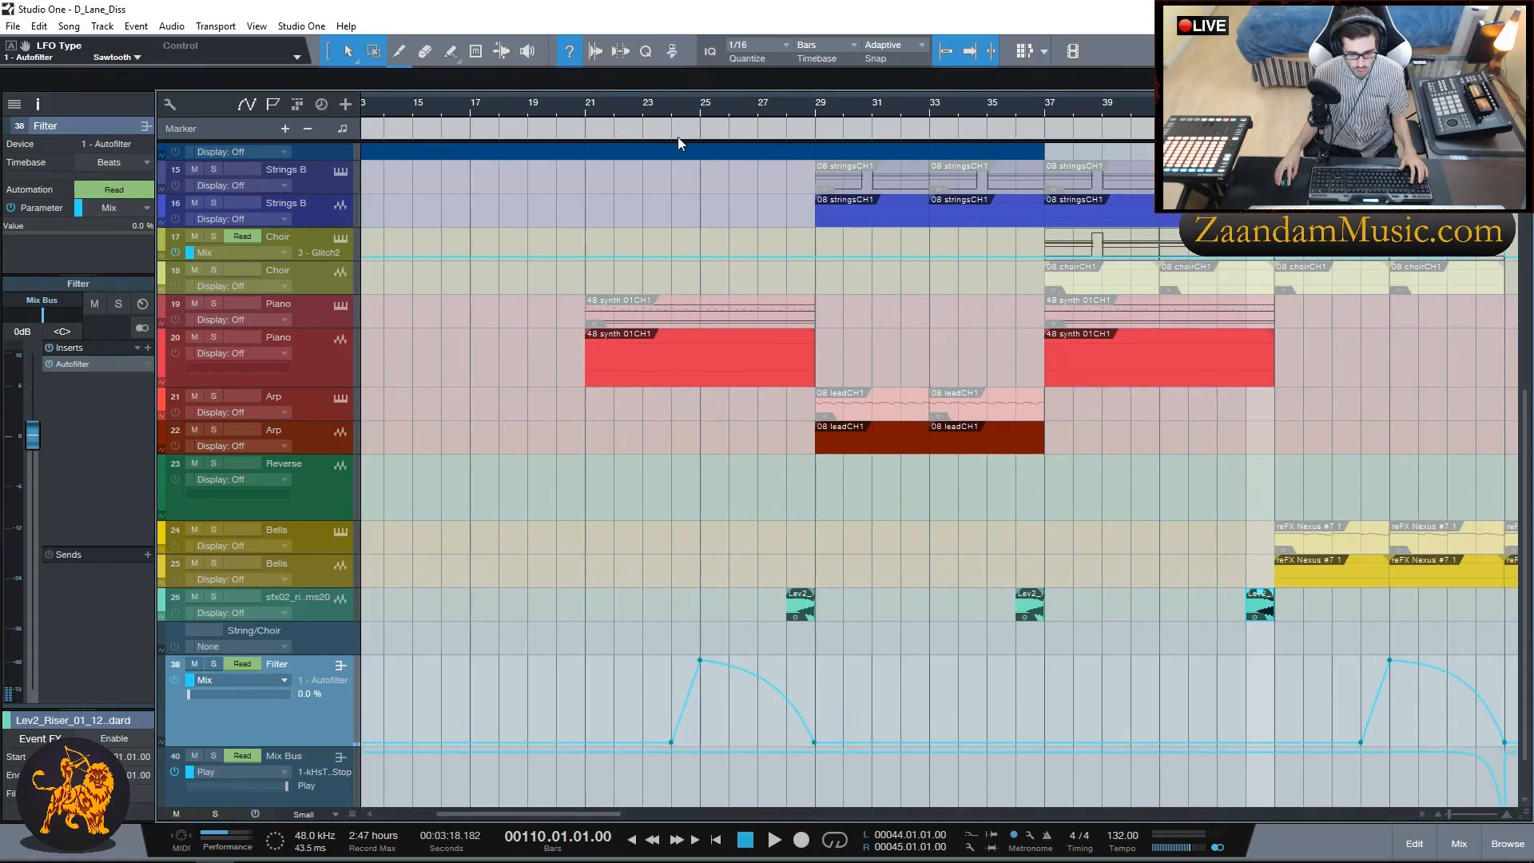
click(584, 112)
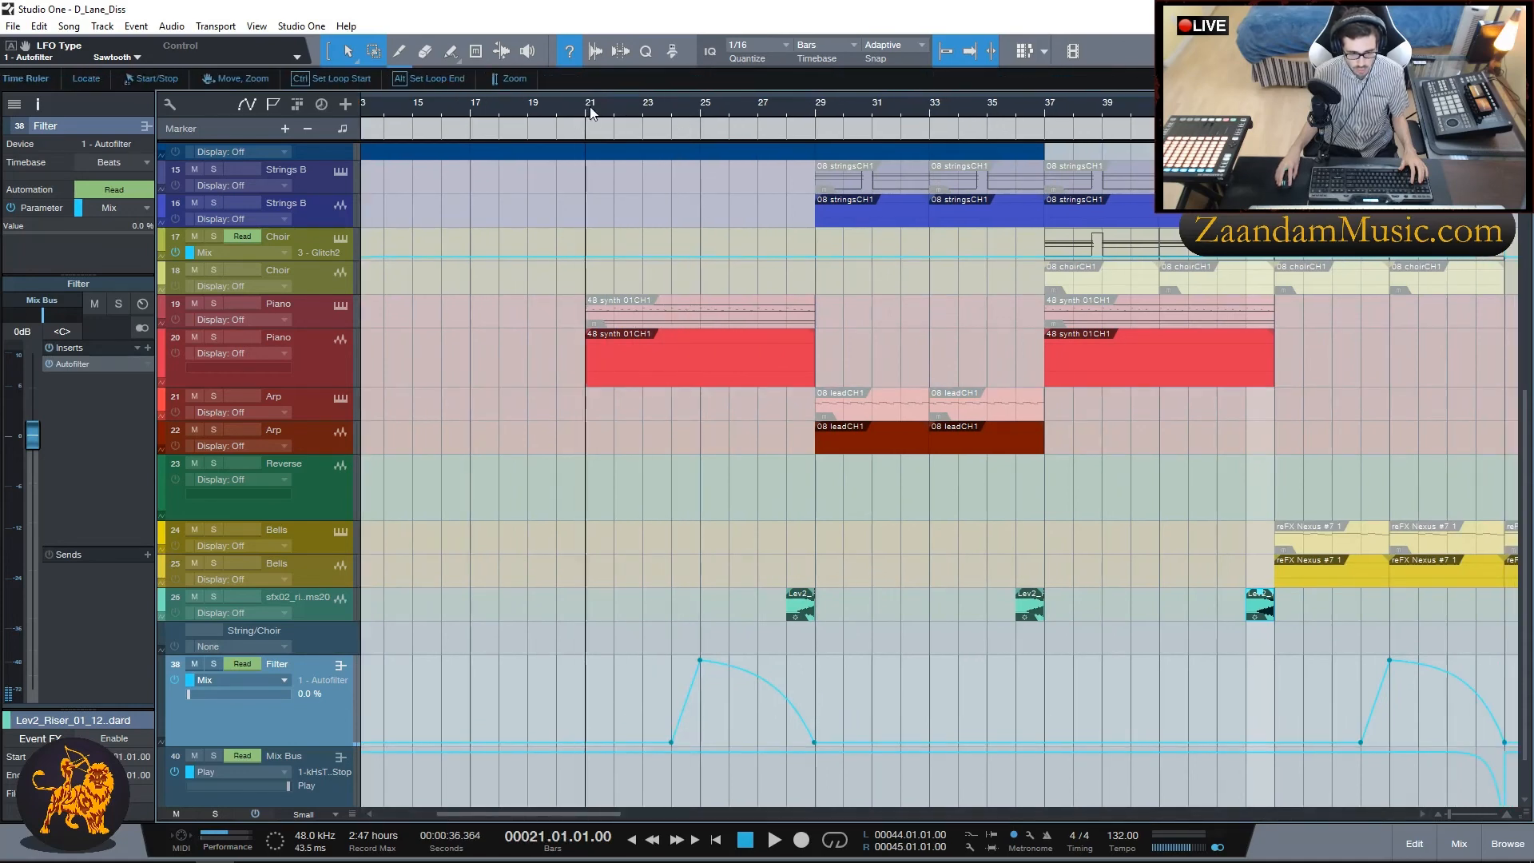
key(space)
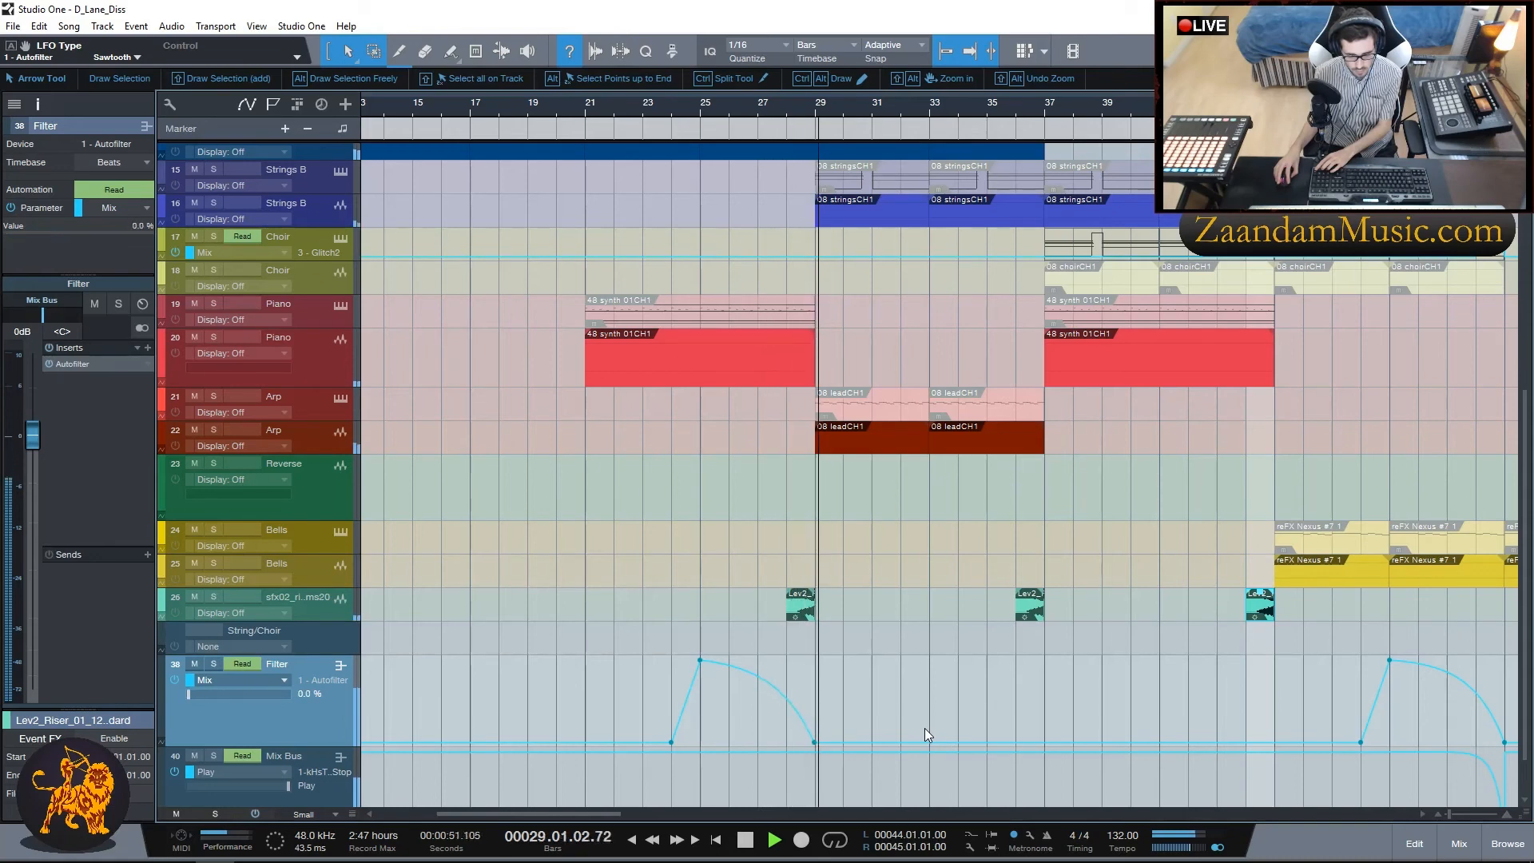
key(space)
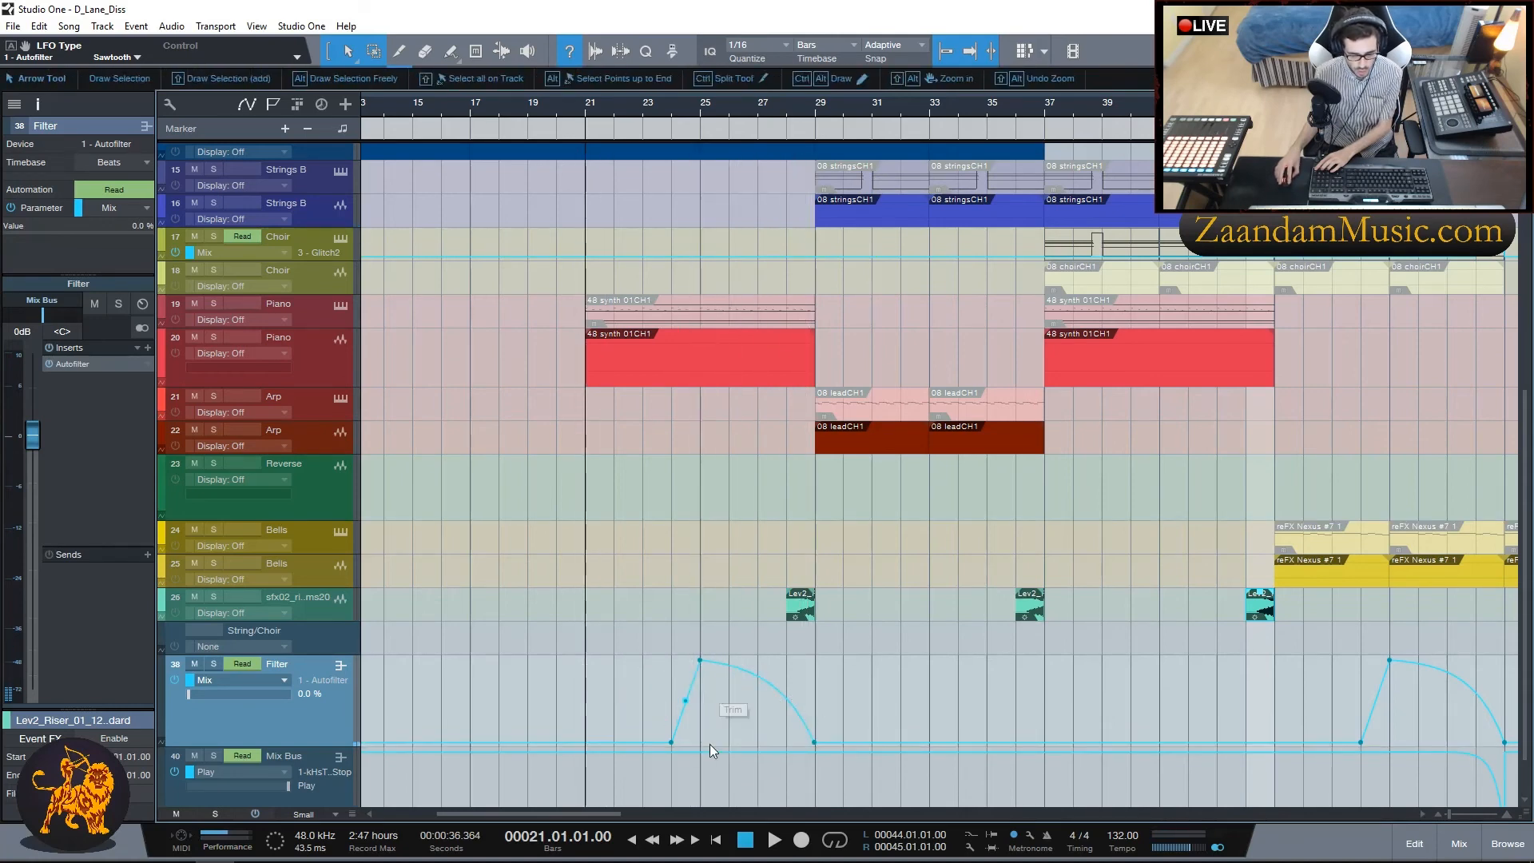
Step: Play from bar 47 to hear the Filter sweep combined with the tape stop before bar 53
drag(566, 812, 661, 812)
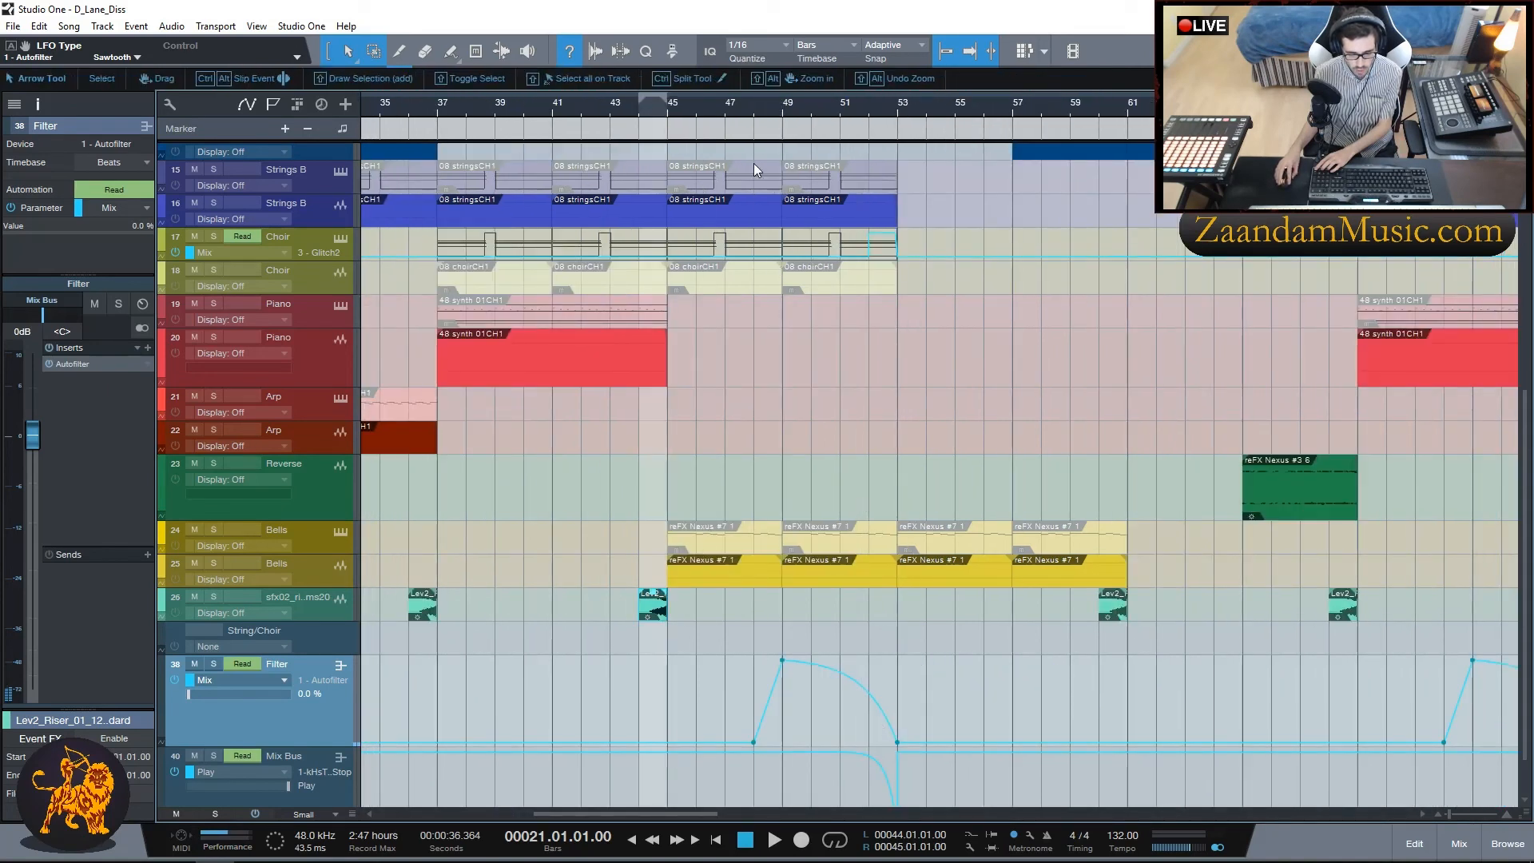
click(724, 112)
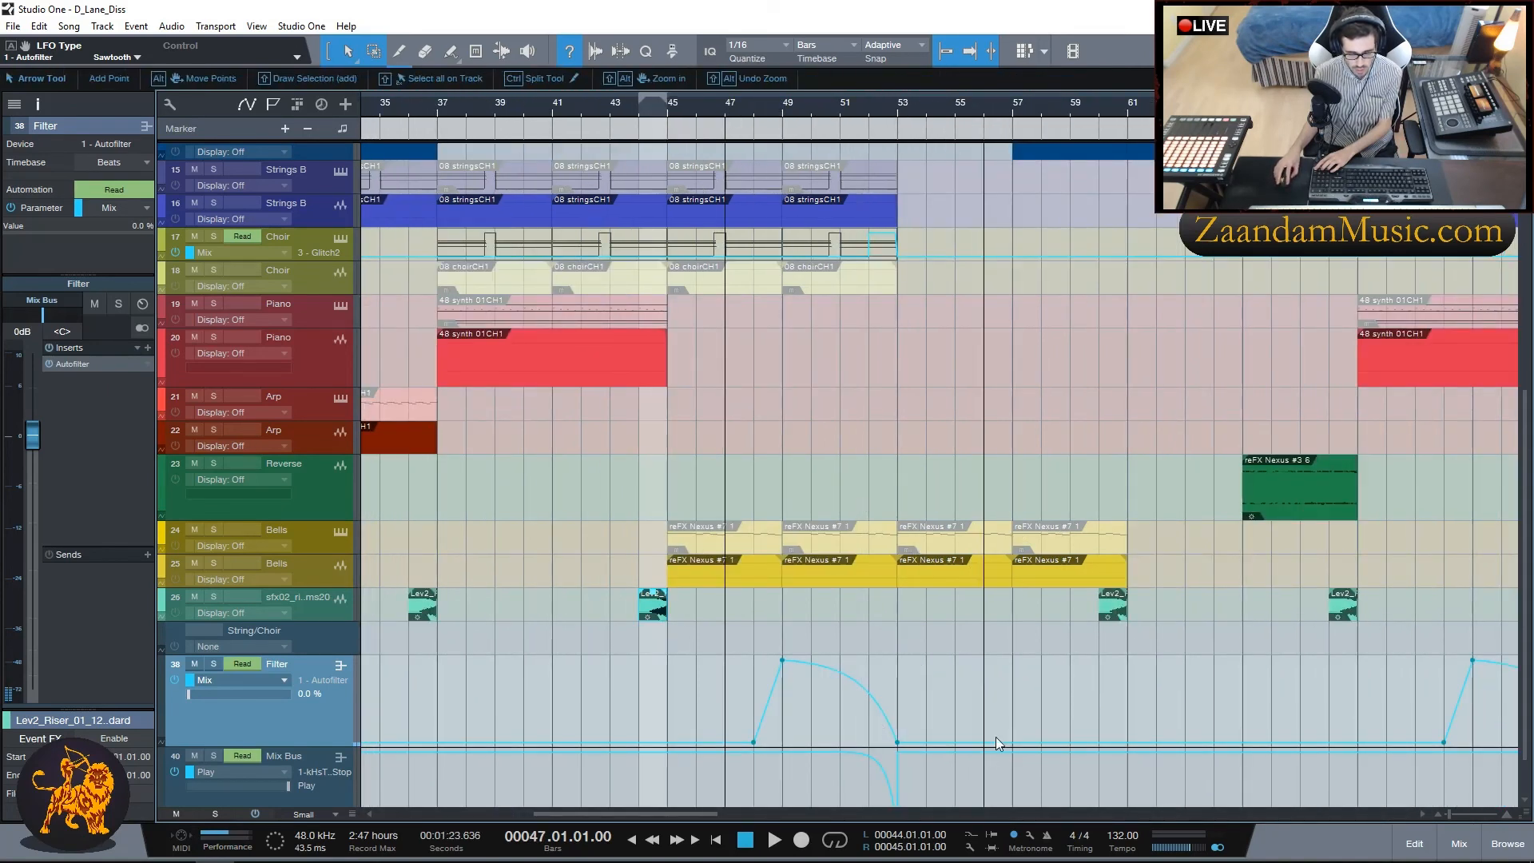
key(space)
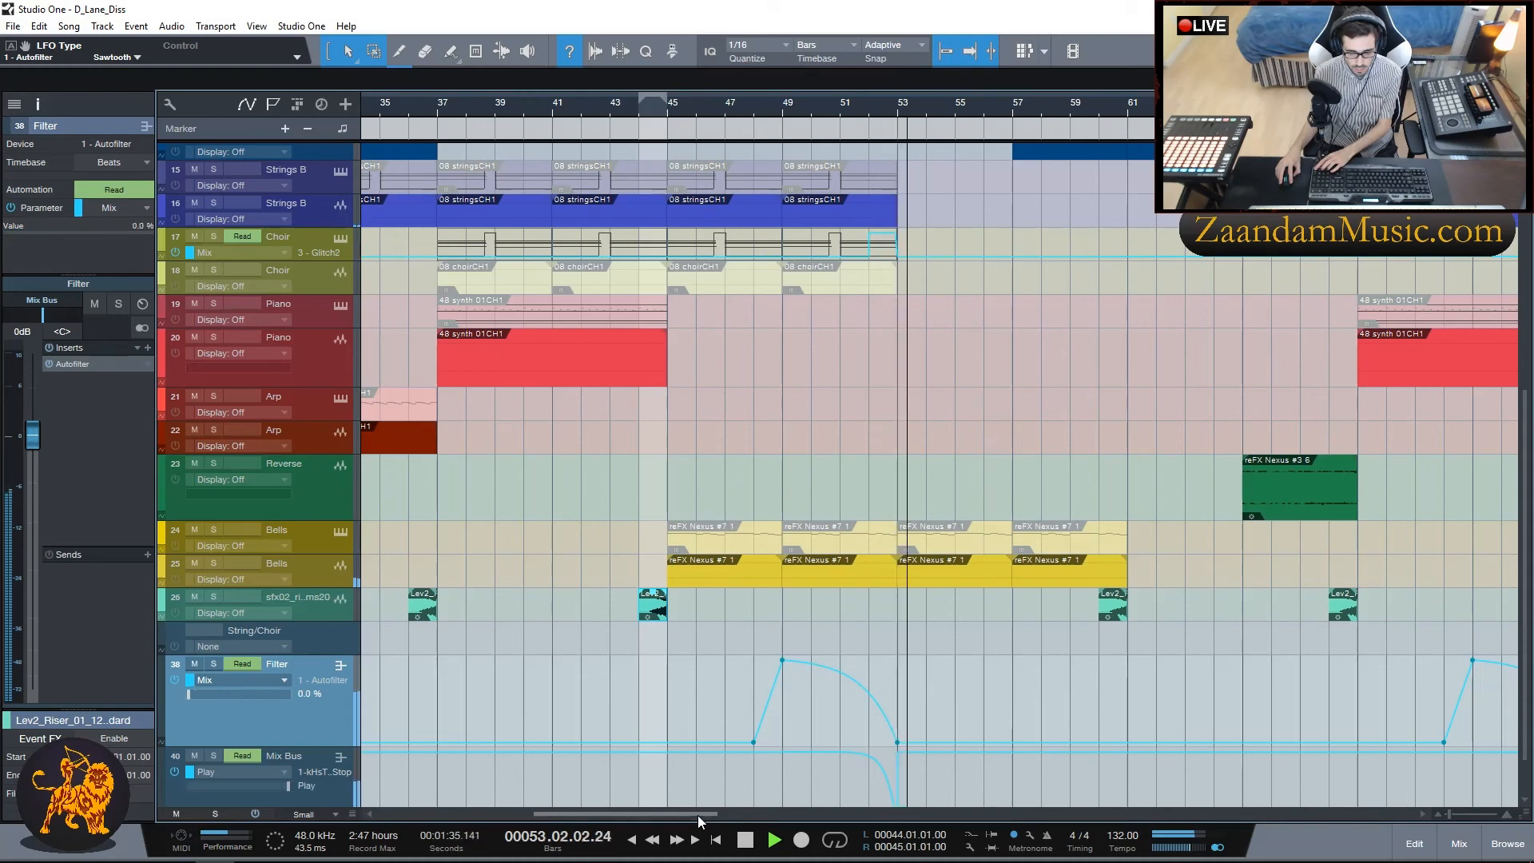
key(space)
Step: Play from bar 71 to hear the Filter mix automation sweep leading into bar 77, and stop playback
drag(697, 814, 813, 817)
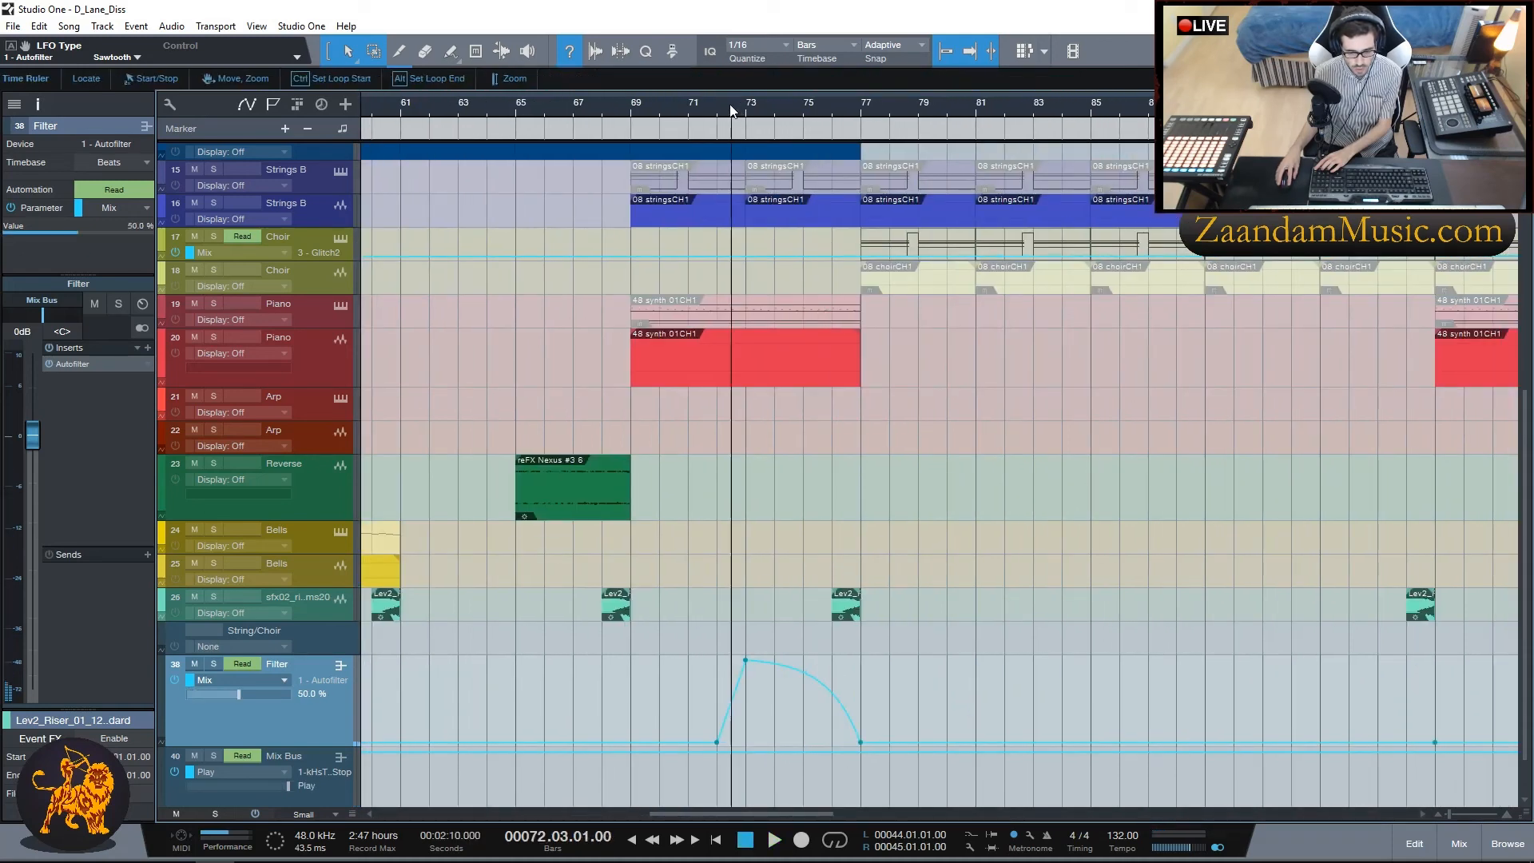
click(693, 105)
key(KP_0)
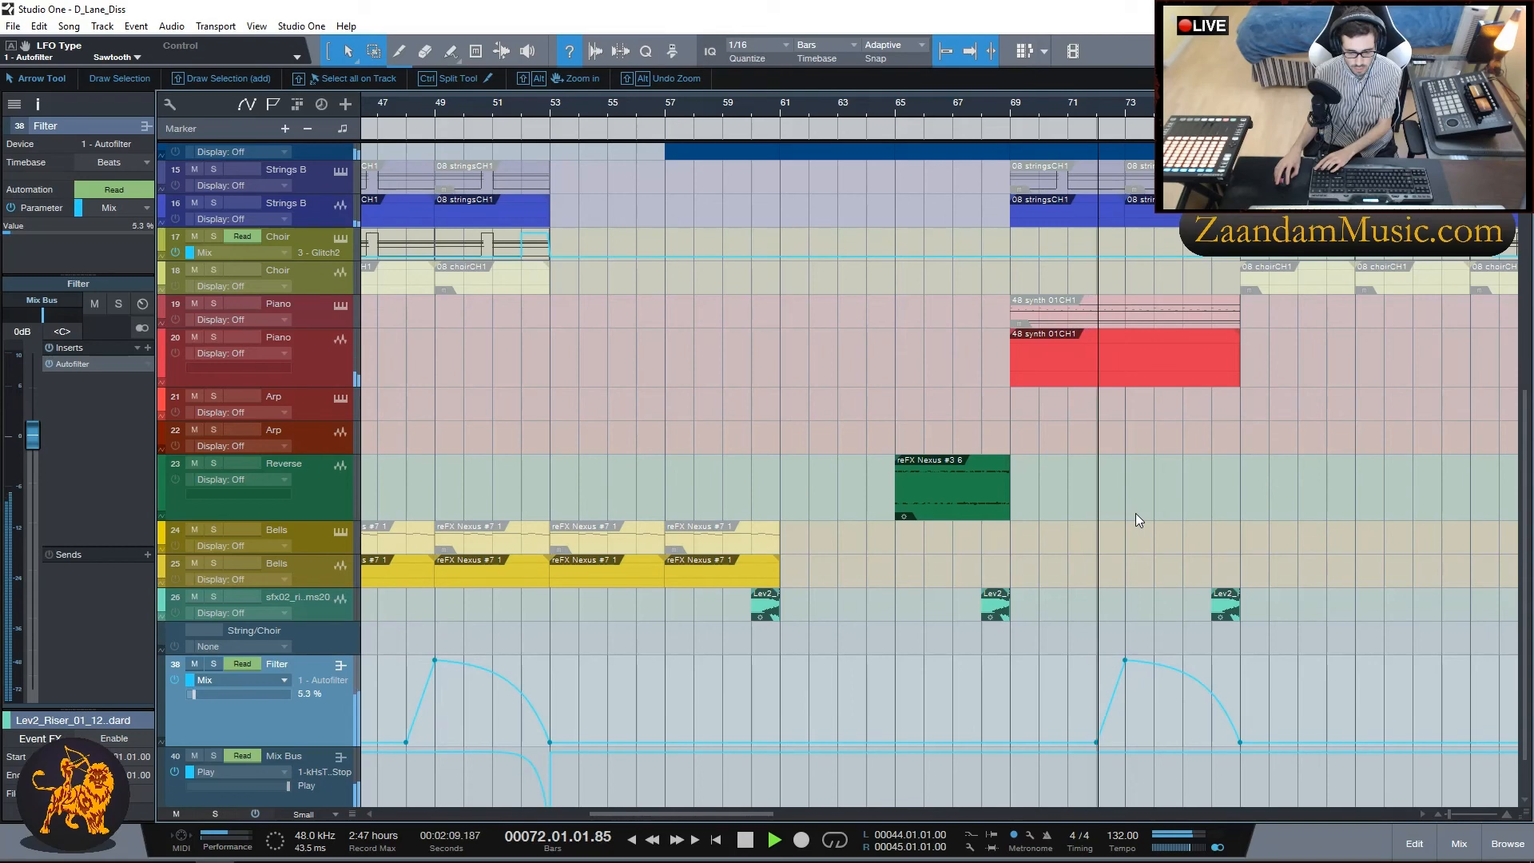
drag(725, 813, 780, 811)
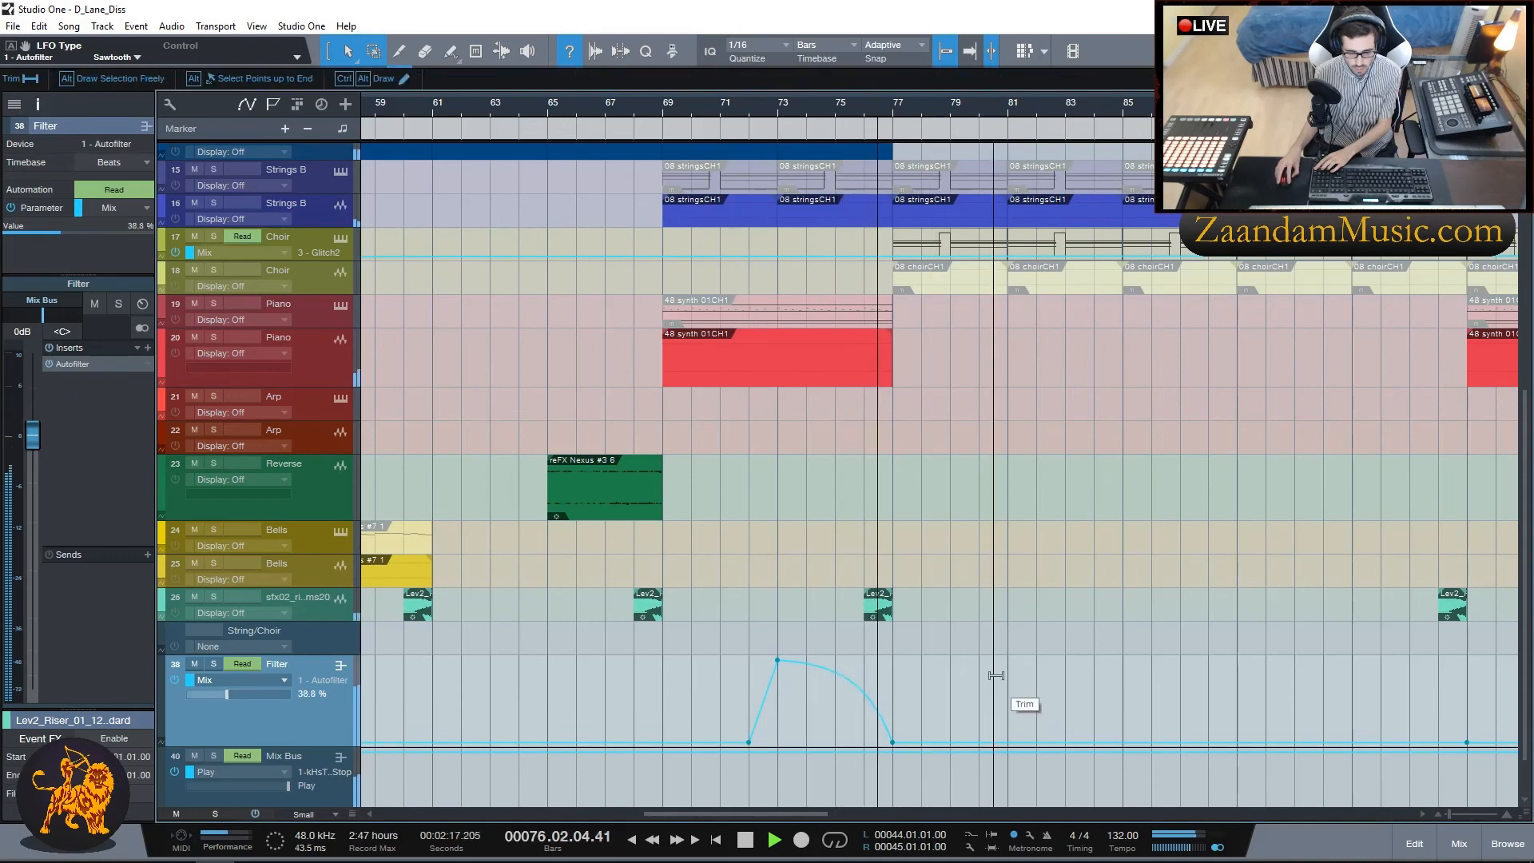
click(744, 838)
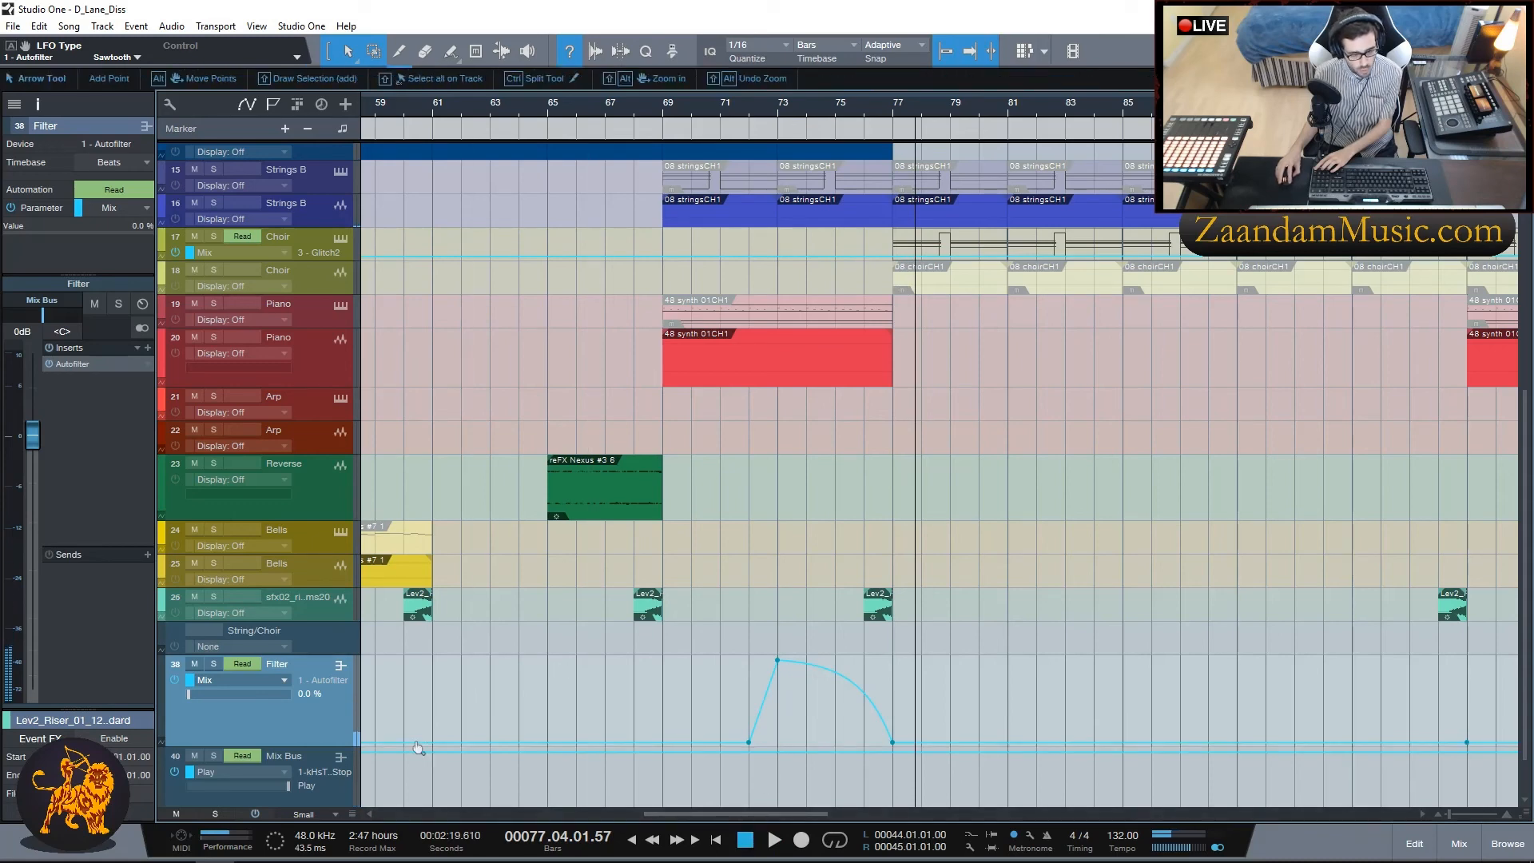
Step: Show the mixer console below the arrangement and examine the Filter and Filter Bypass bus channels
drag(665, 814, 626, 815)
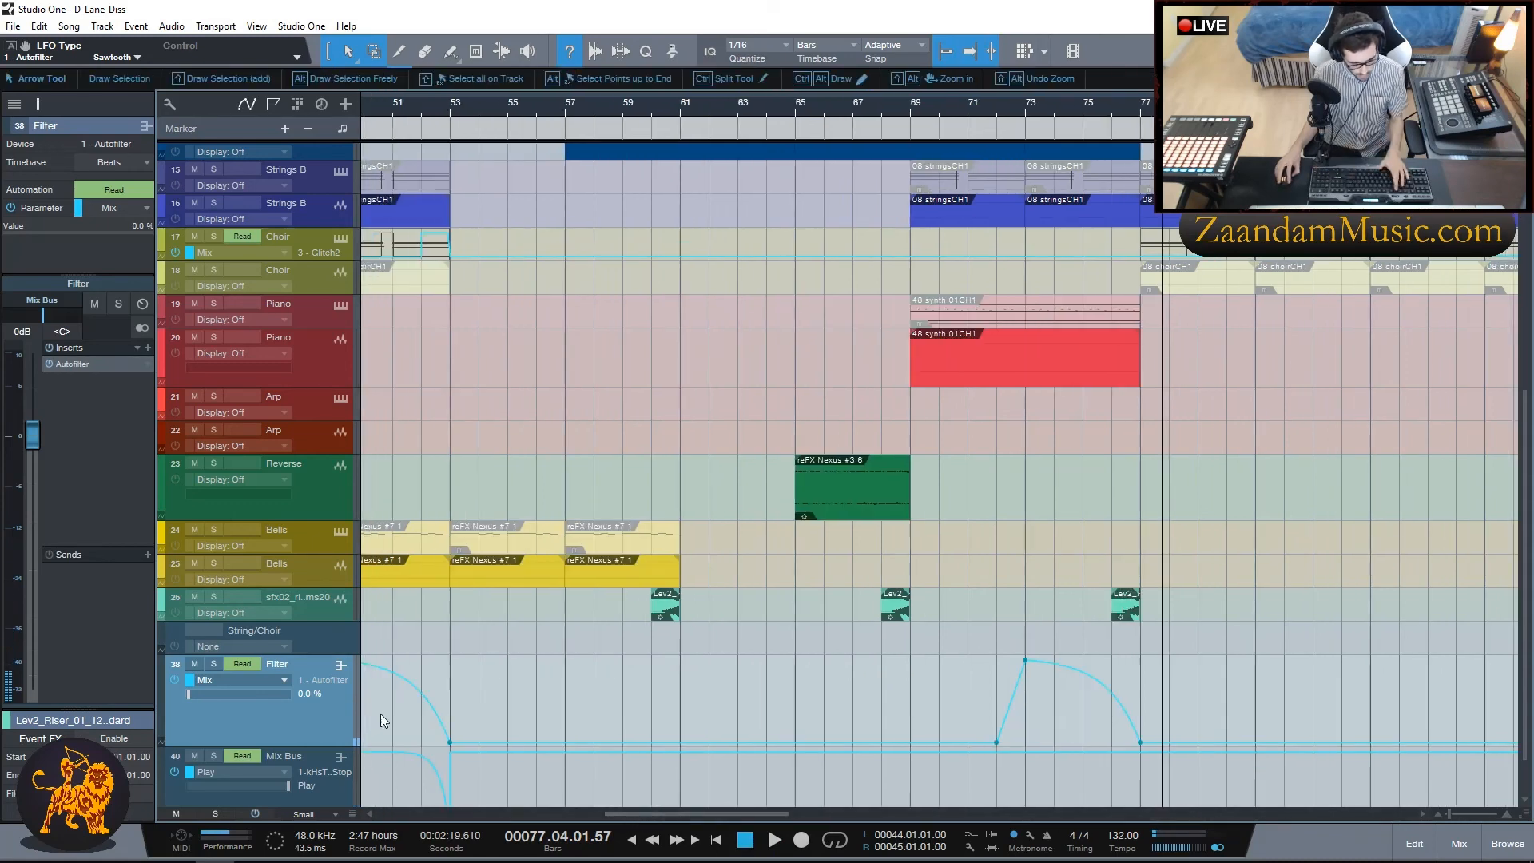
key(F3)
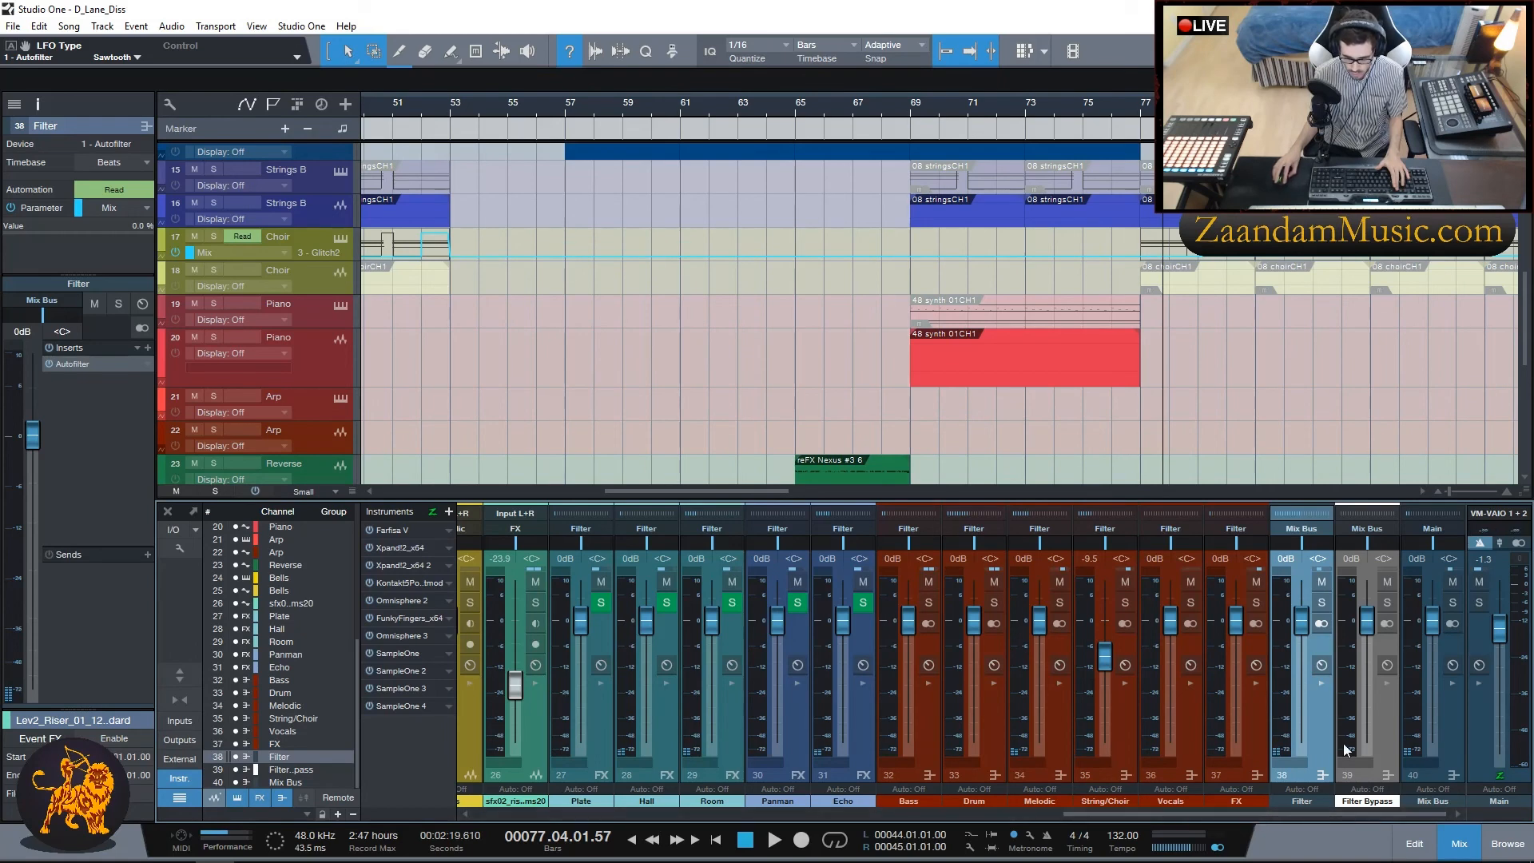
click(1319, 719)
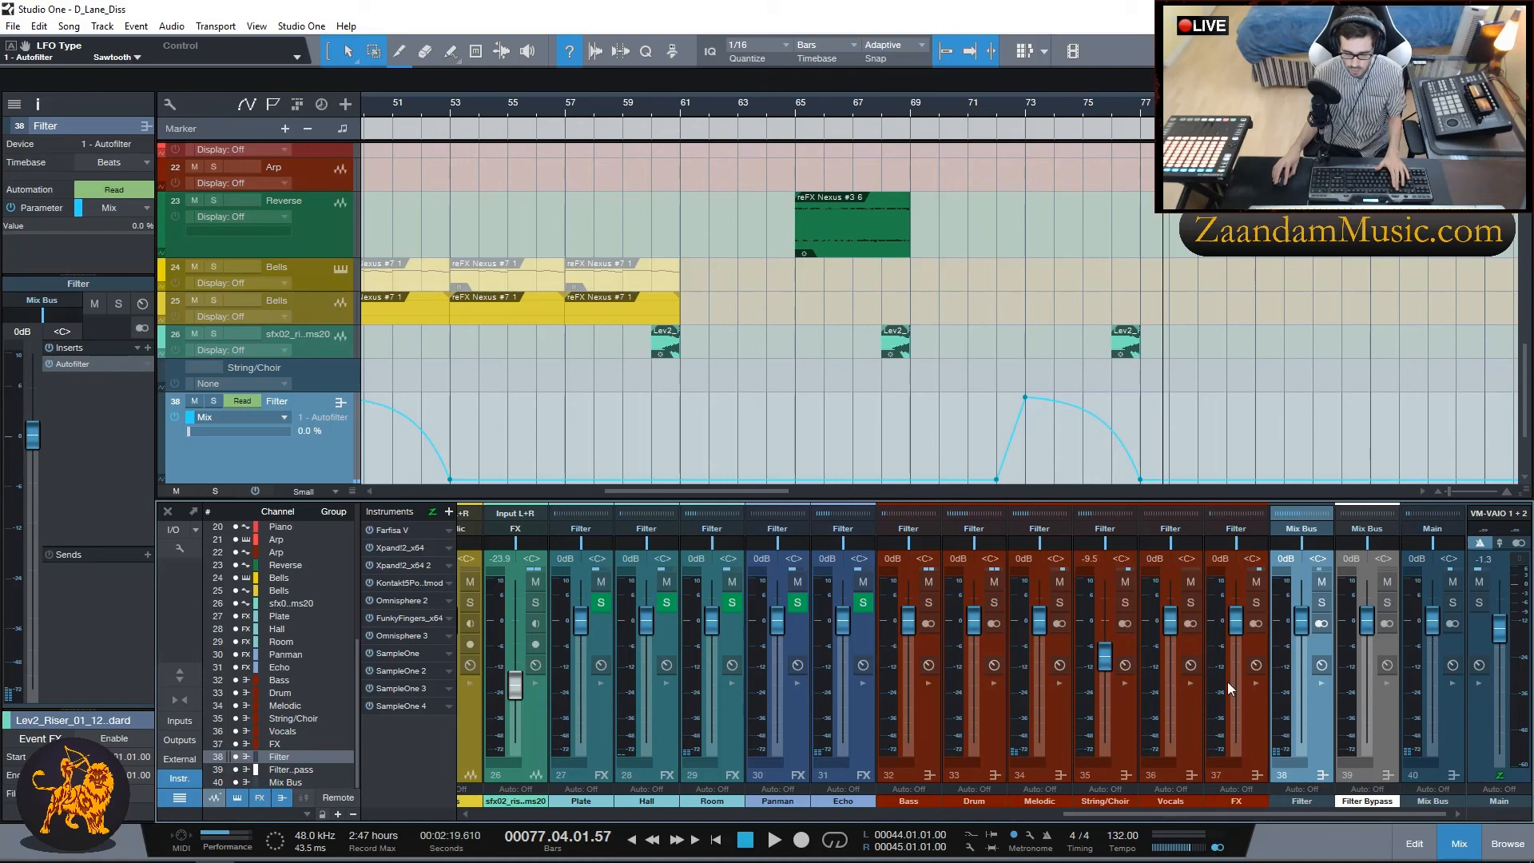
Step: Select the Choir instrument track, expand its mixer channel and check the effect sequence in its Glitch2 insert, closing the plug-in again
drag(1122, 823, 523, 835)
scroll(424, 404, up, 8)
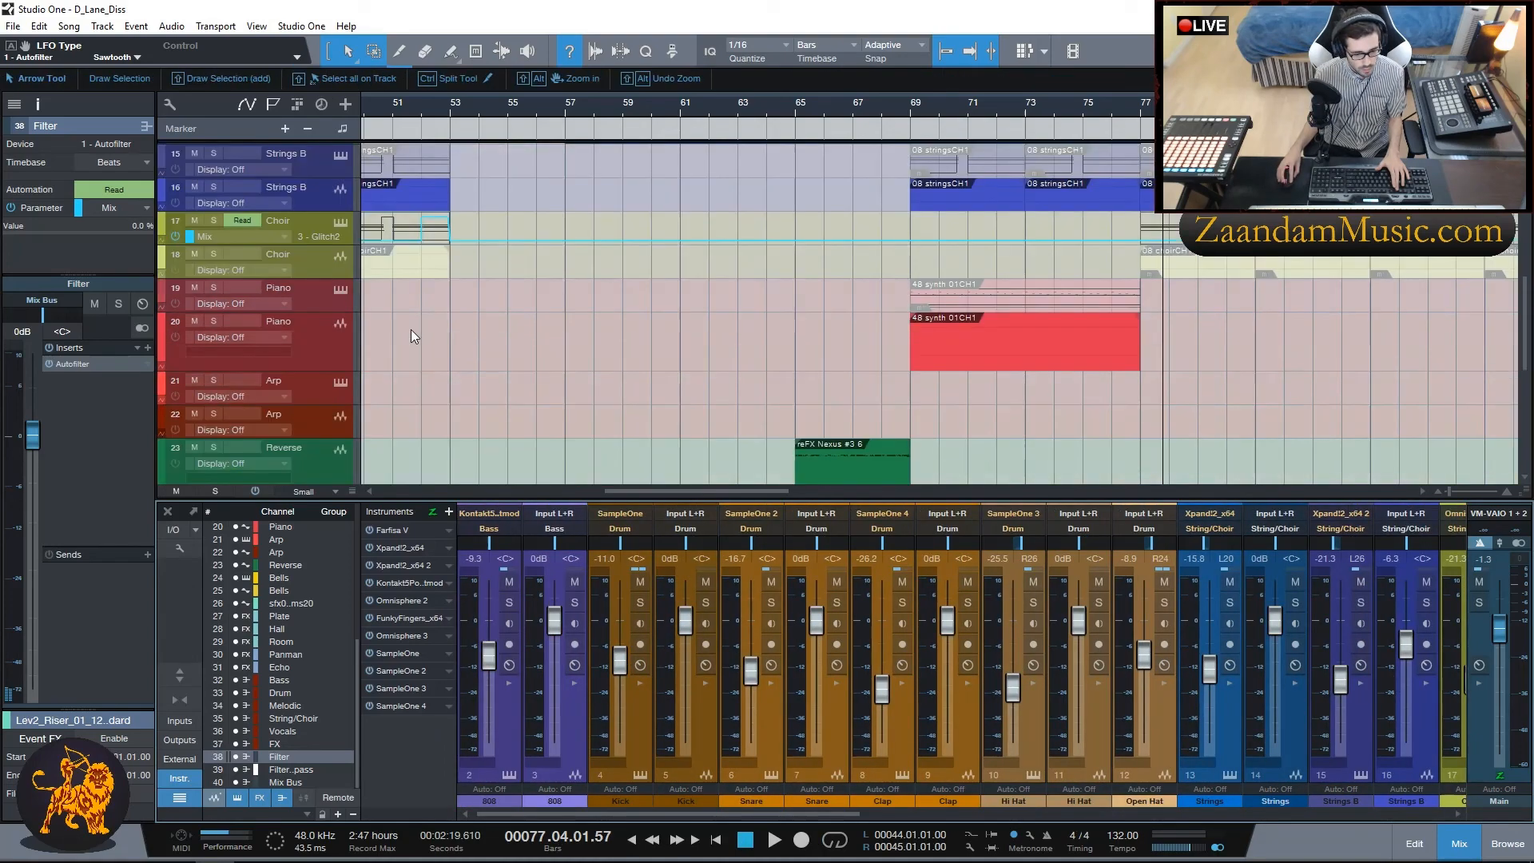
scroll(425, 405, up, 2)
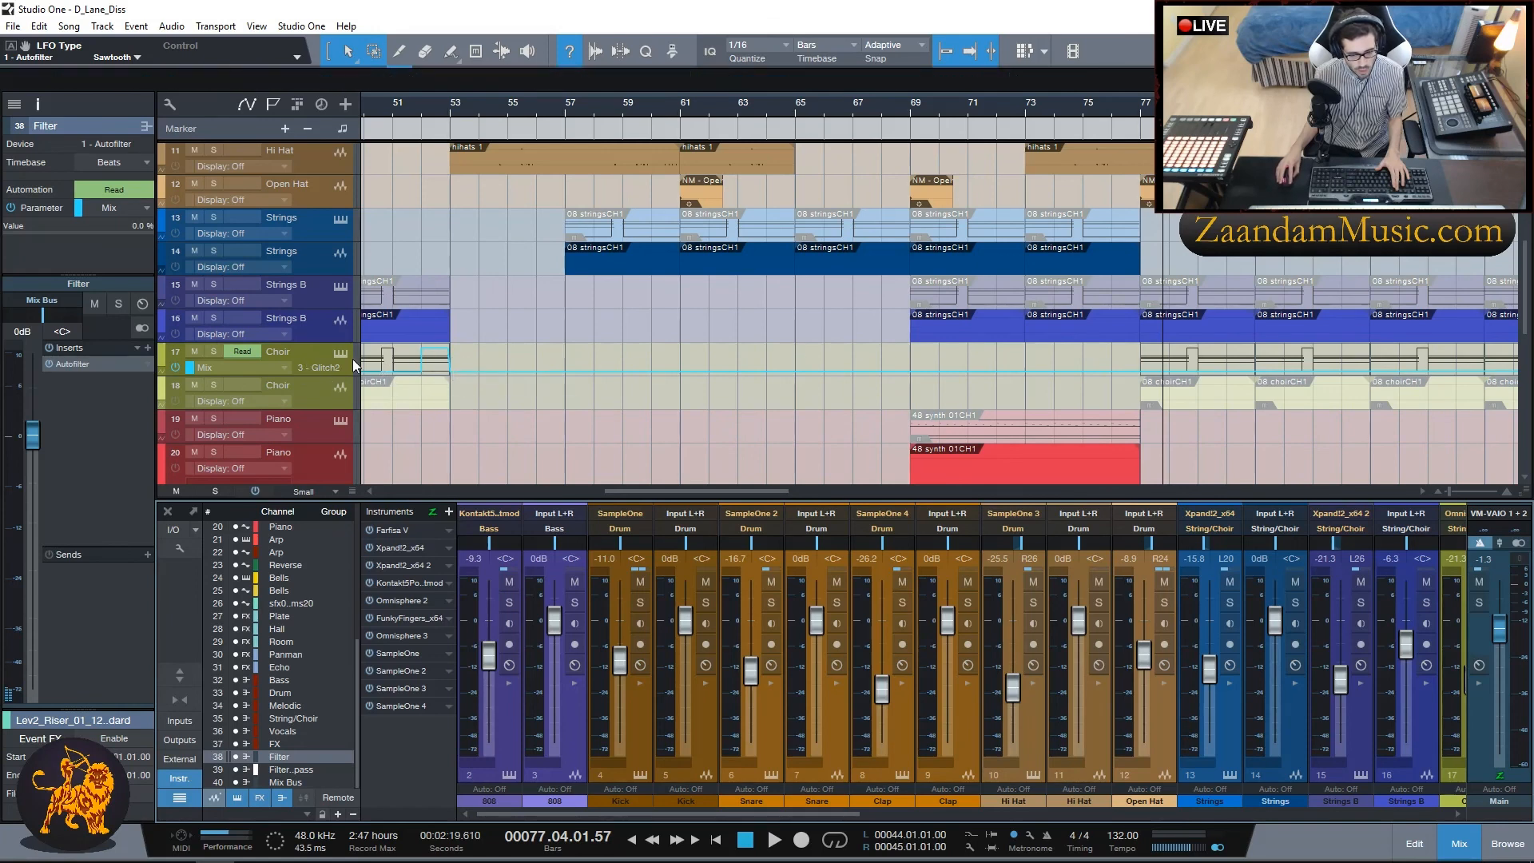
click(329, 367)
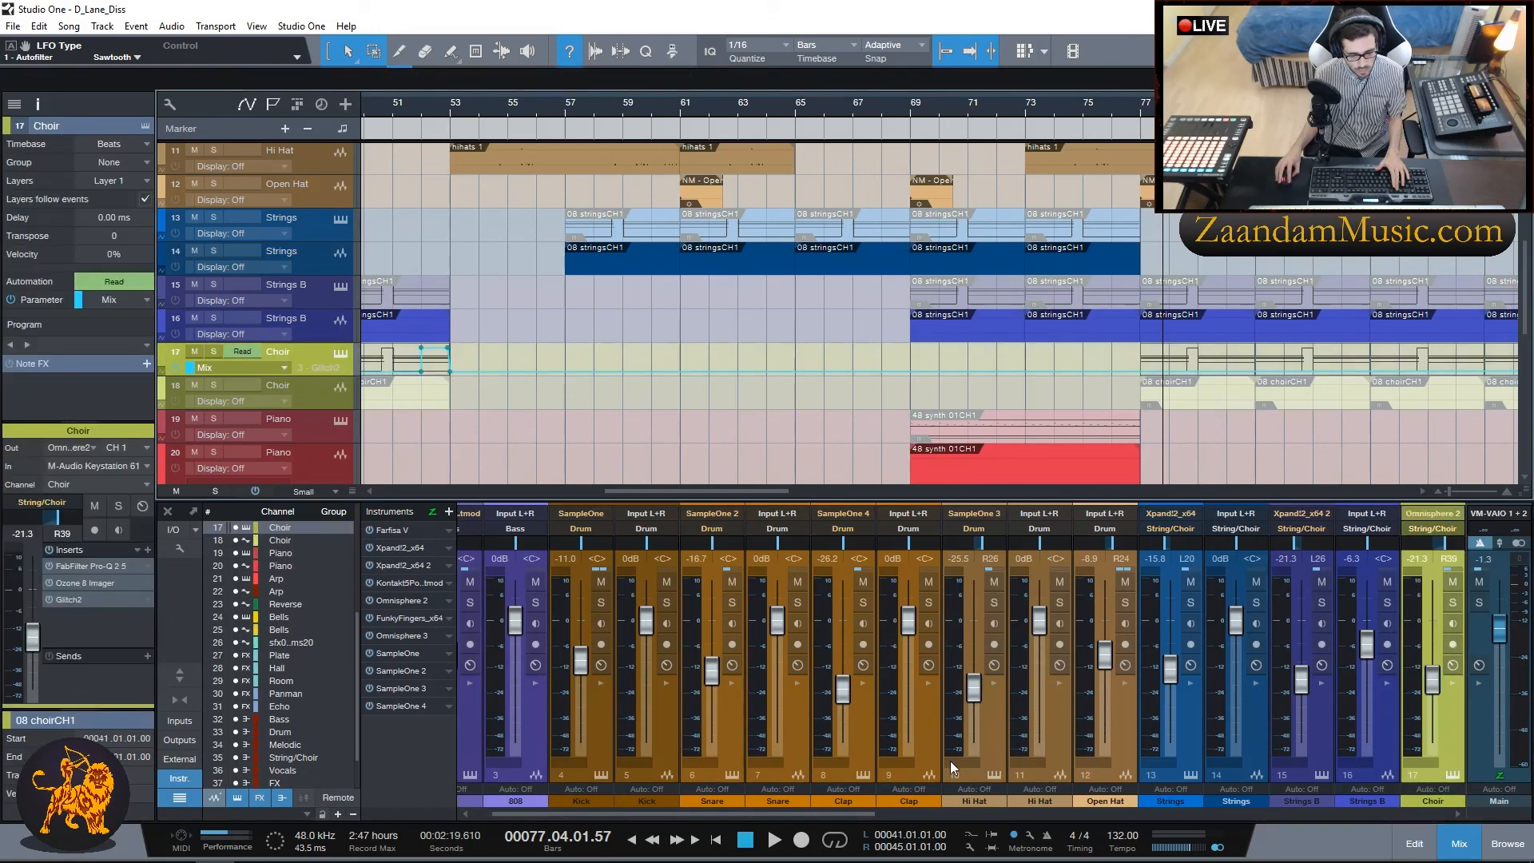
click(1451, 684)
click(1409, 562)
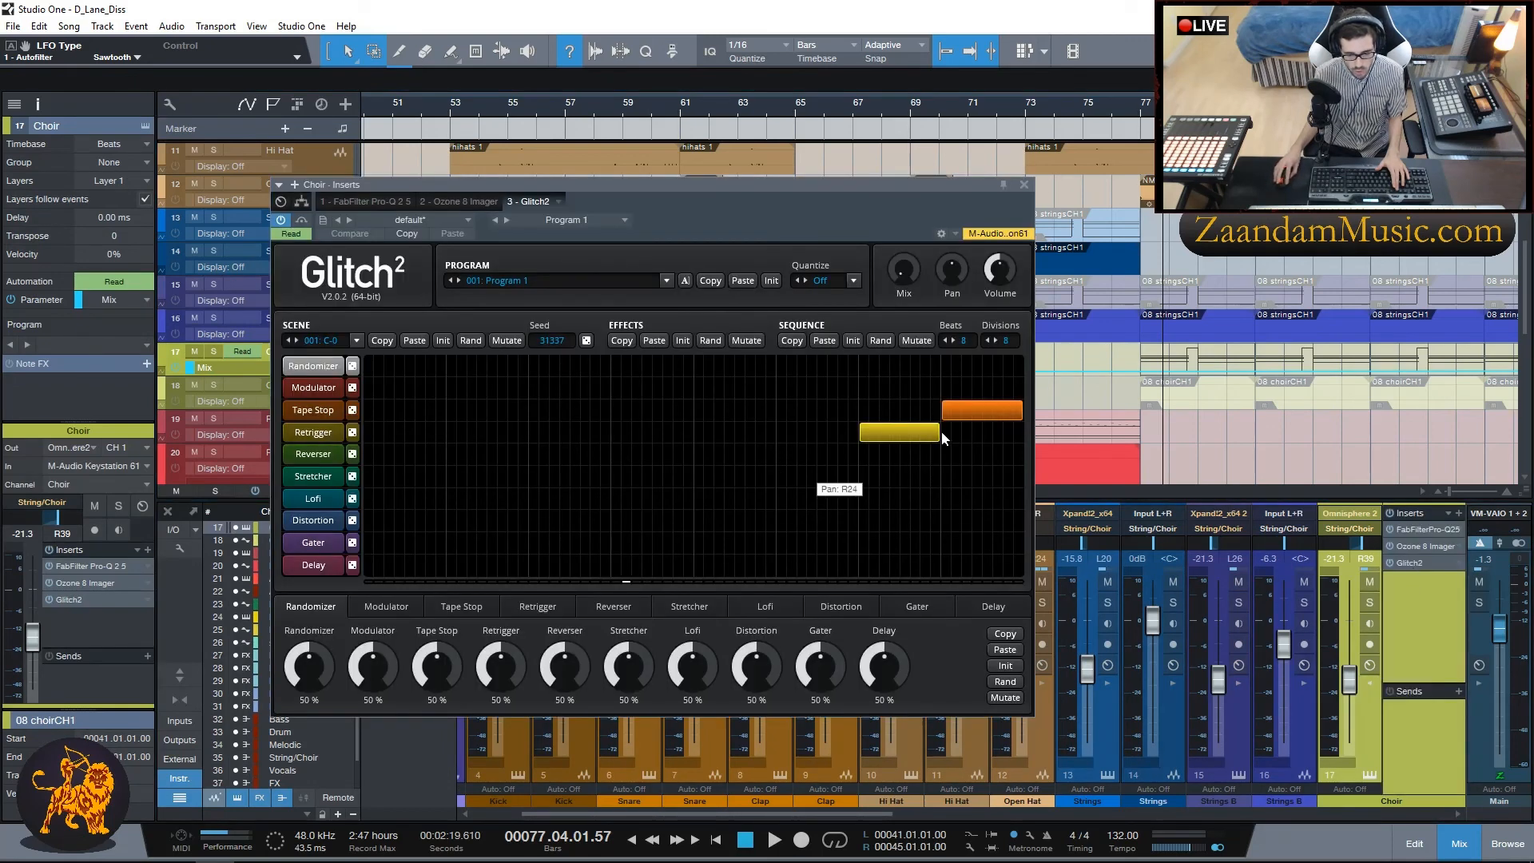
click(1022, 187)
Step: Compare the Choir track's Glitch2 Mix automation with the Filter and Mix Bus automation before bar 53 and in the song's opening bars
scroll(524, 445, down, 3)
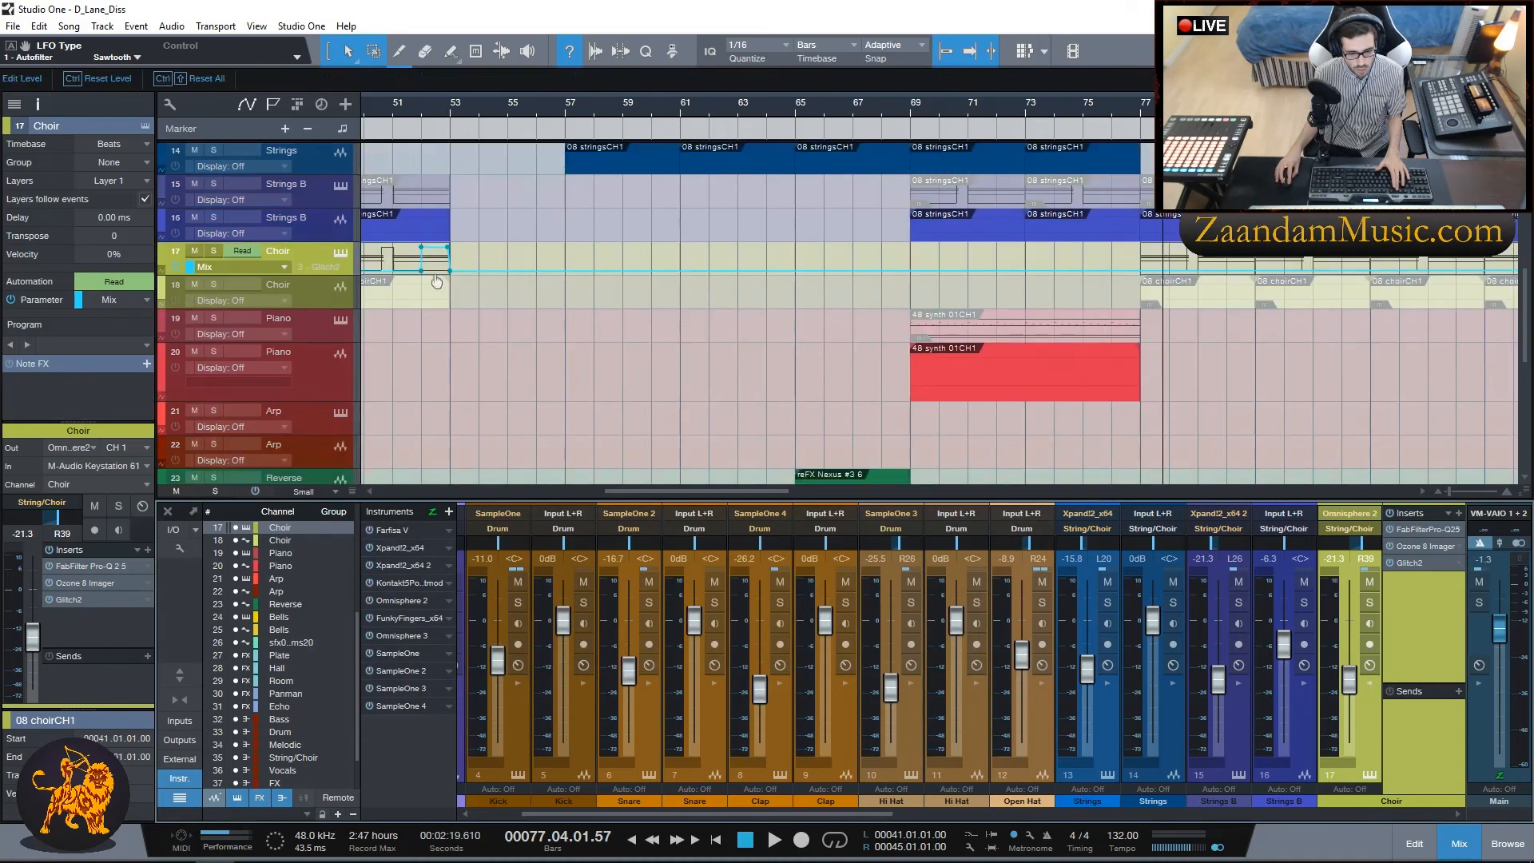
scroll(472, 382, down, 8)
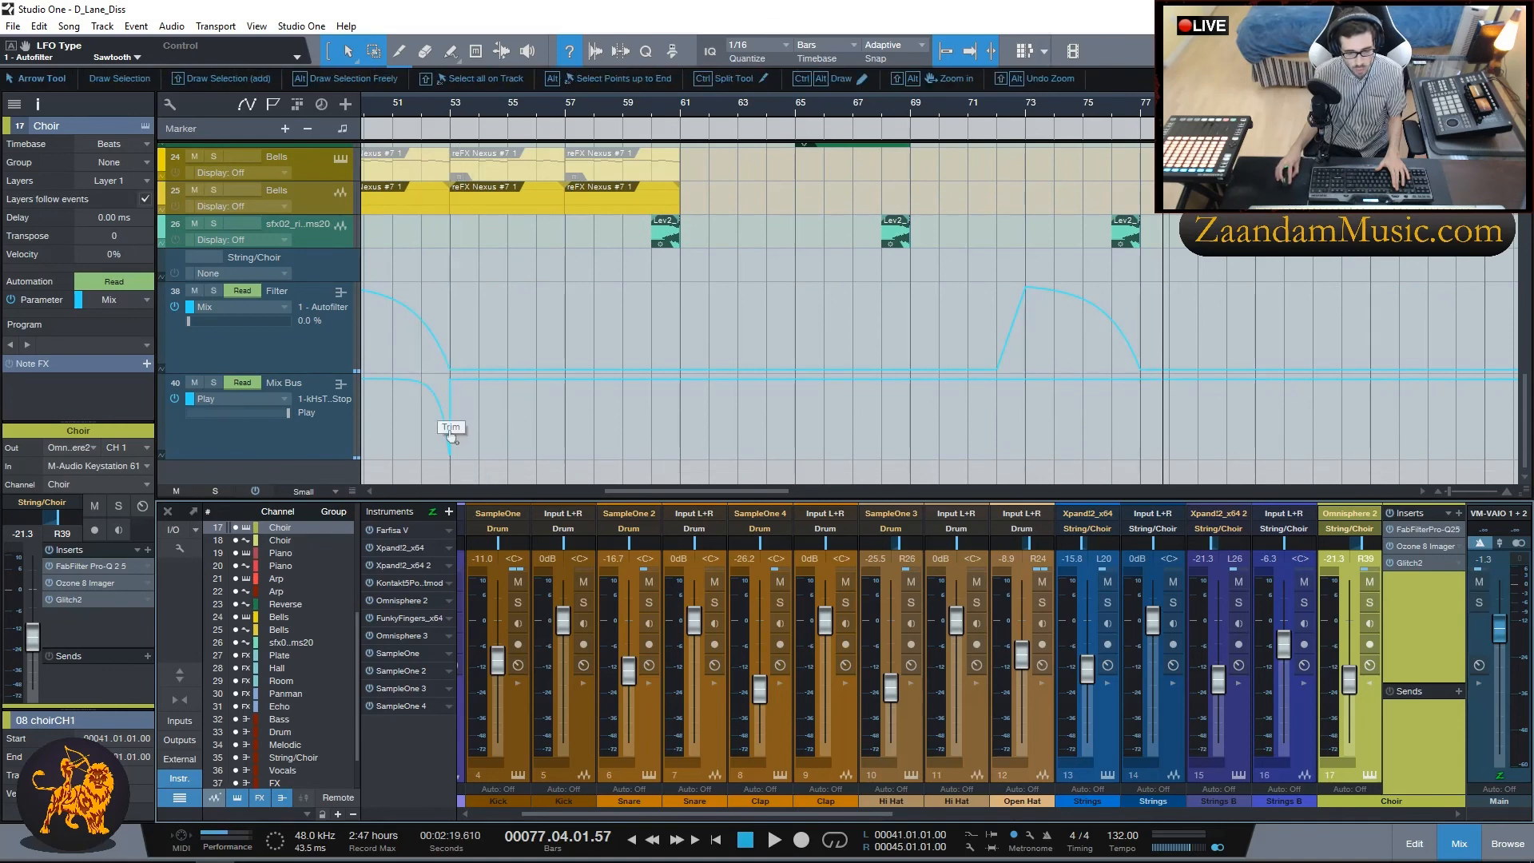
scroll(444, 295, up, 3)
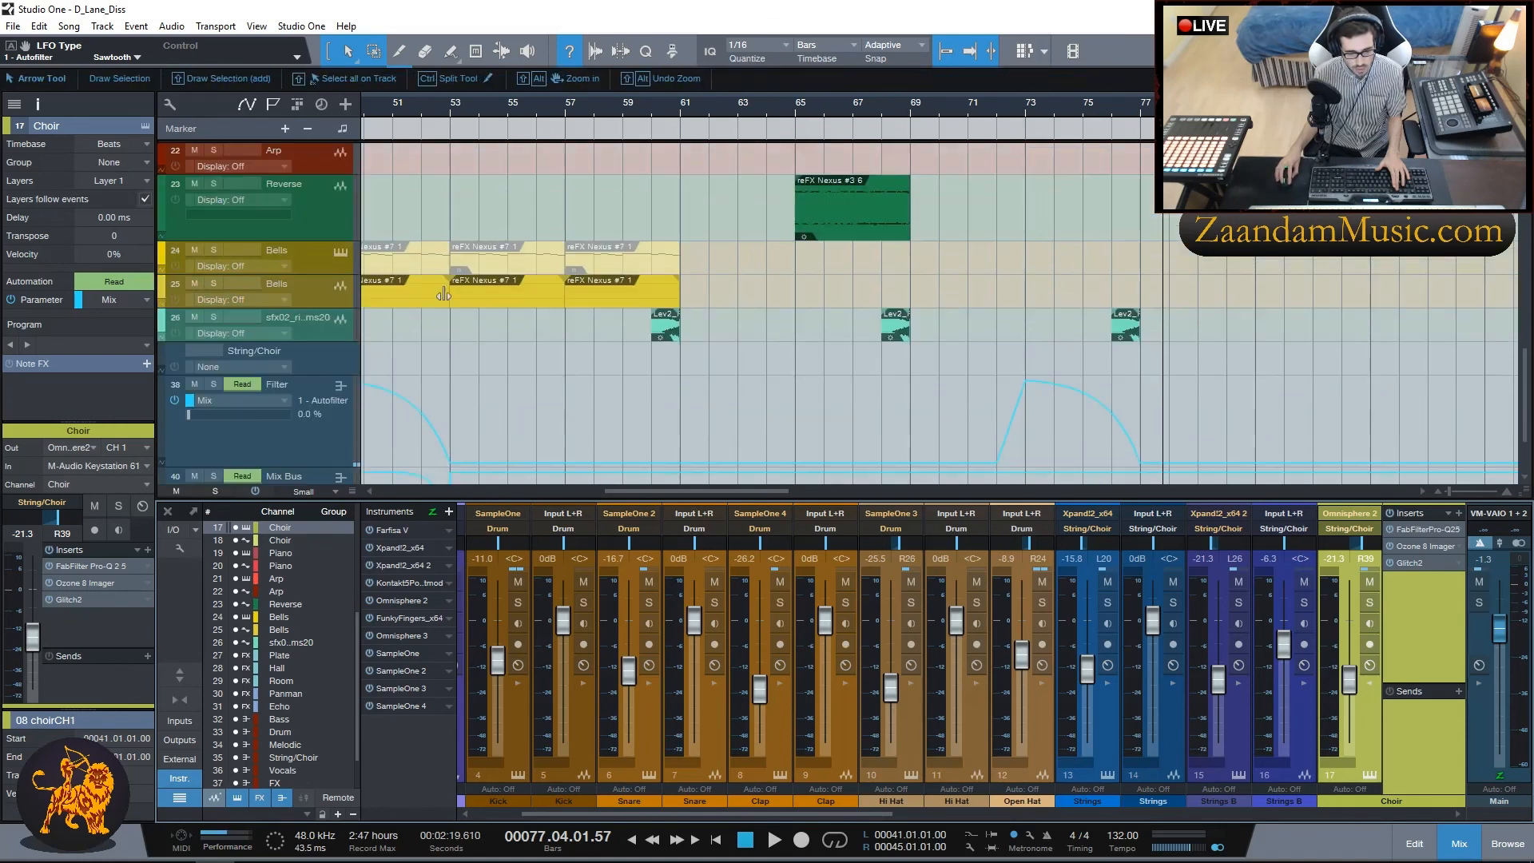
scroll(443, 294, up, 10)
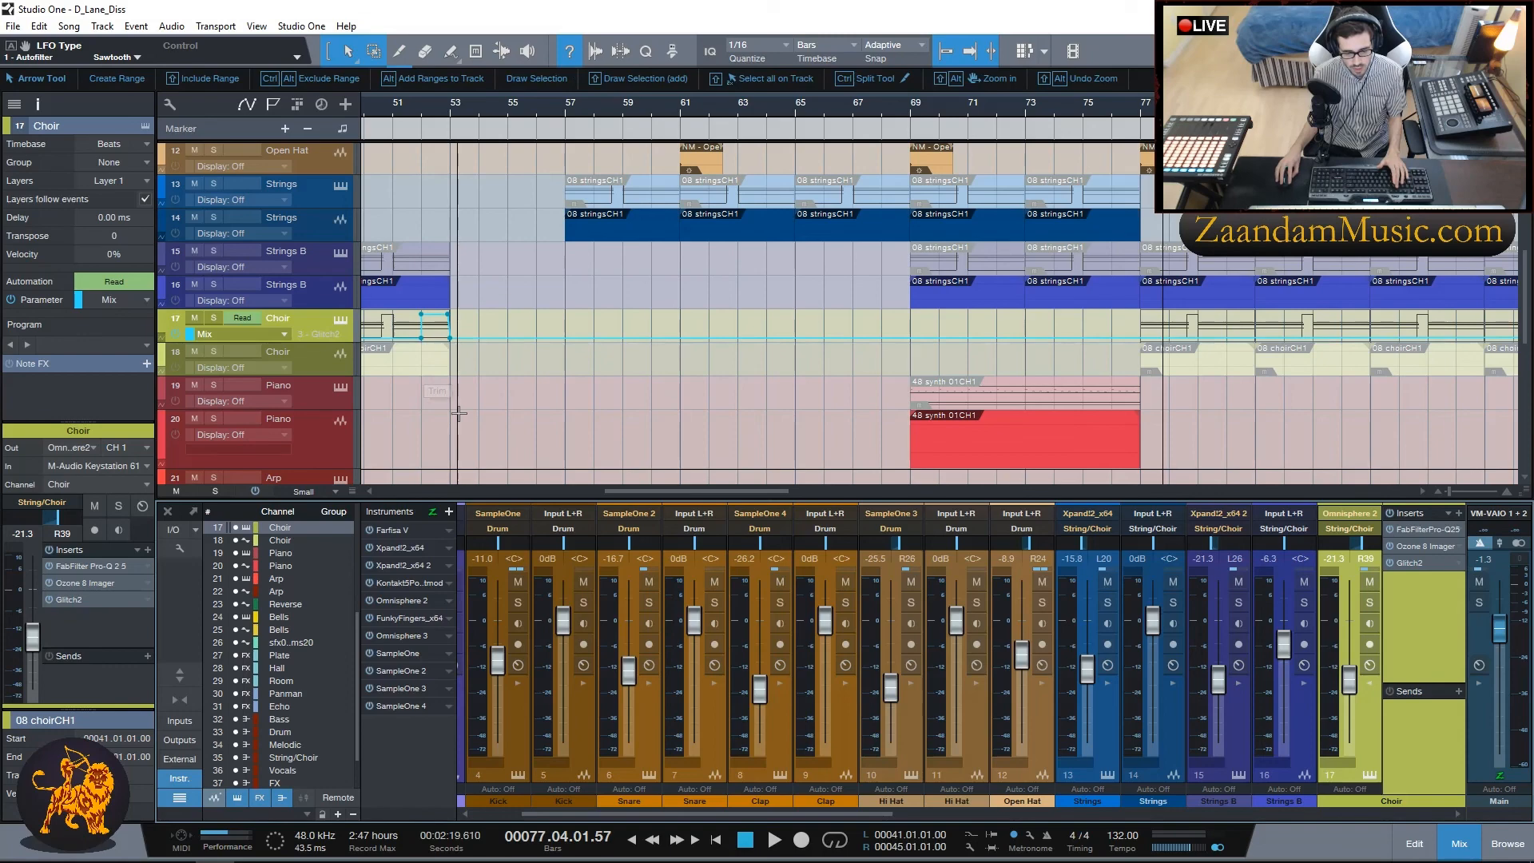
scroll(457, 357, down, 10)
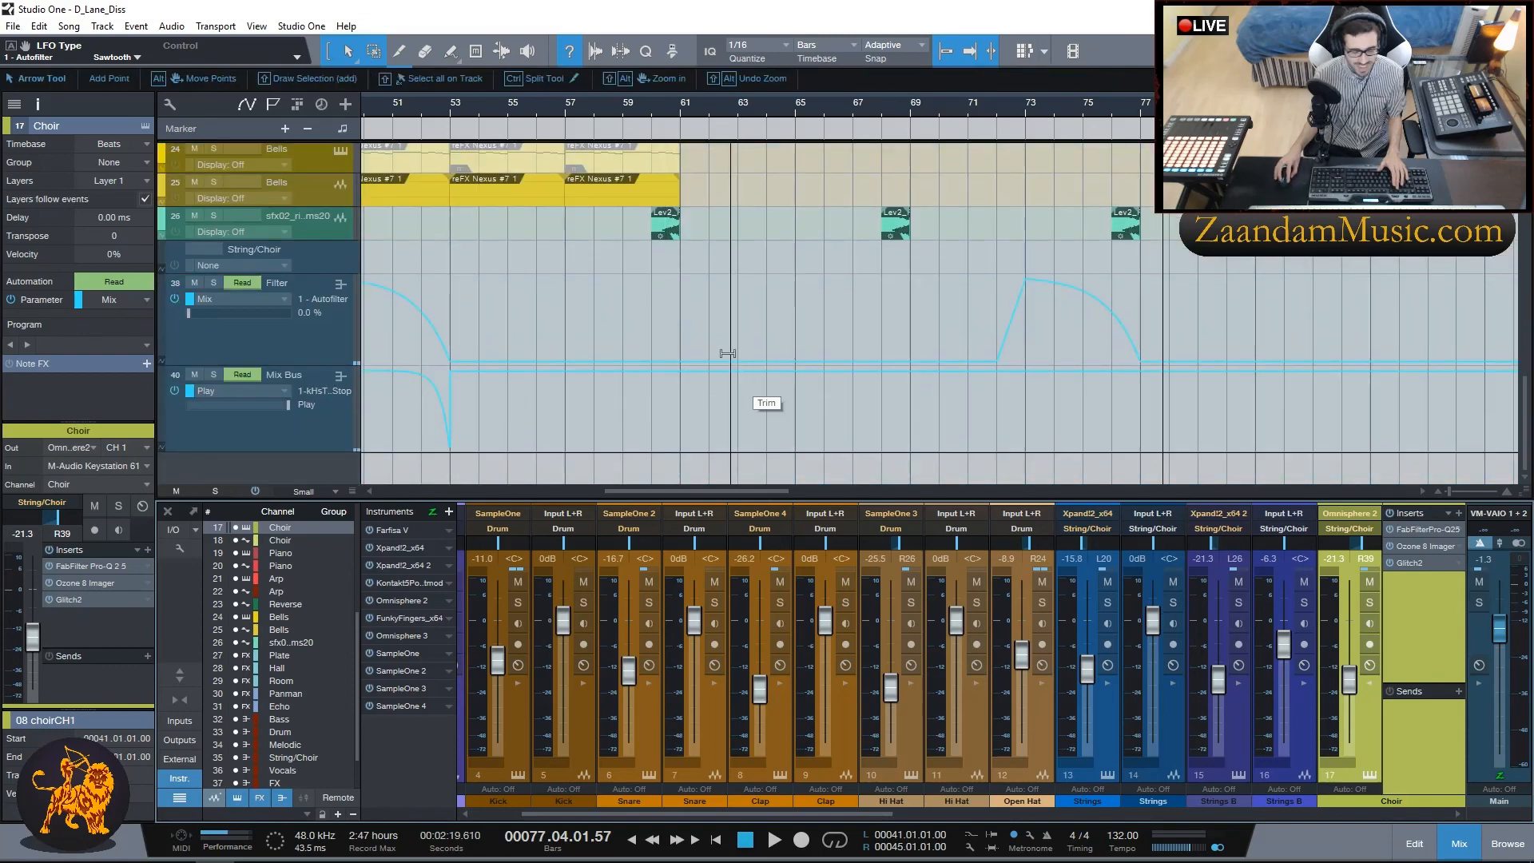
scroll(717, 340, up, 10)
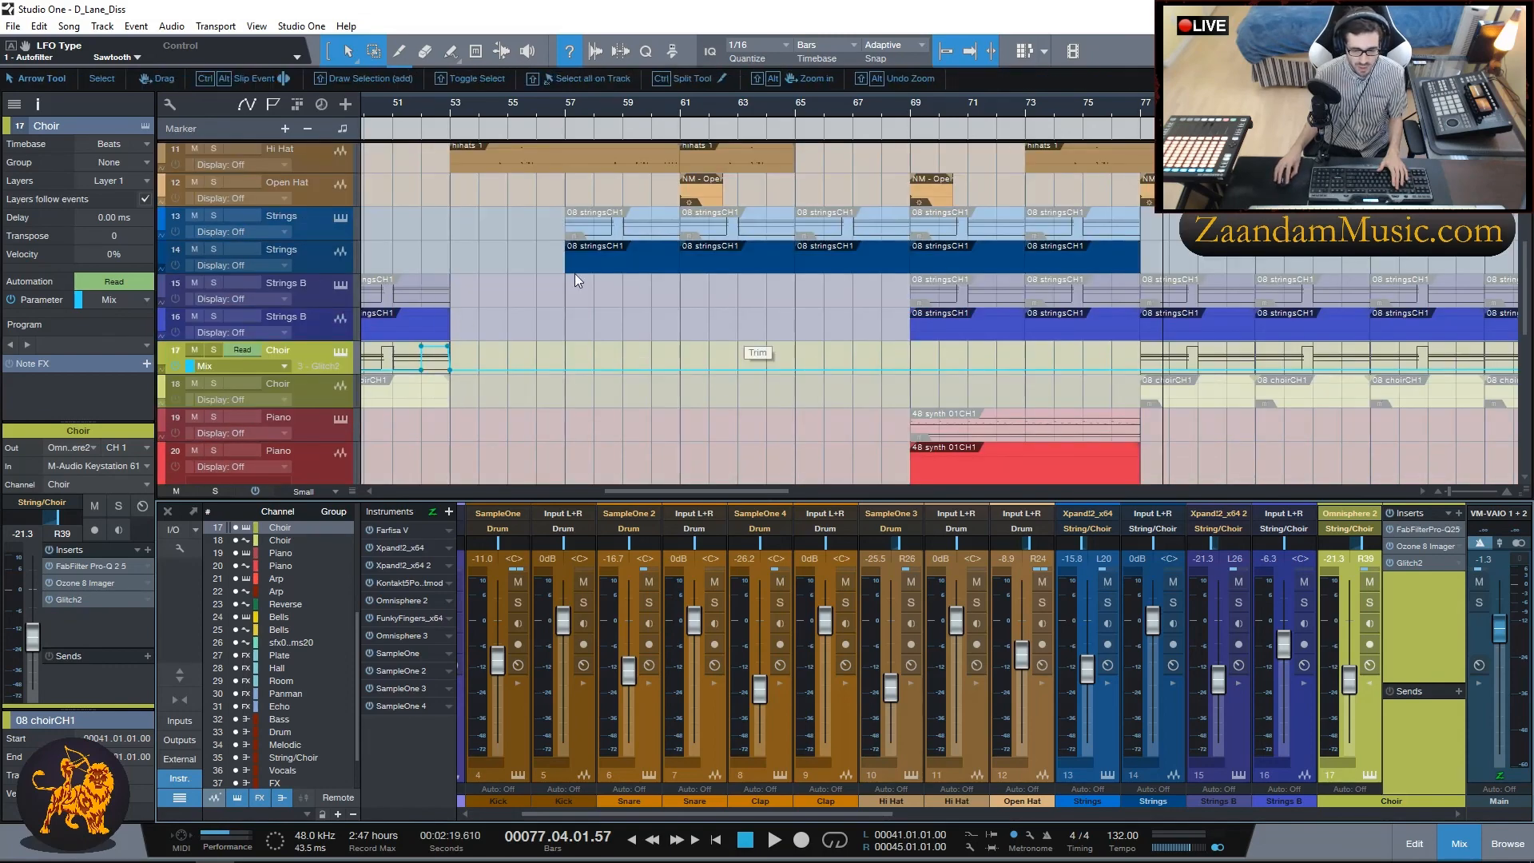
mouse_move(650, 491)
mouse_down()
mouse_move(1320, 467)
mouse_move(564, 467)
mouse_up()
drag(703, 492, 515, 500)
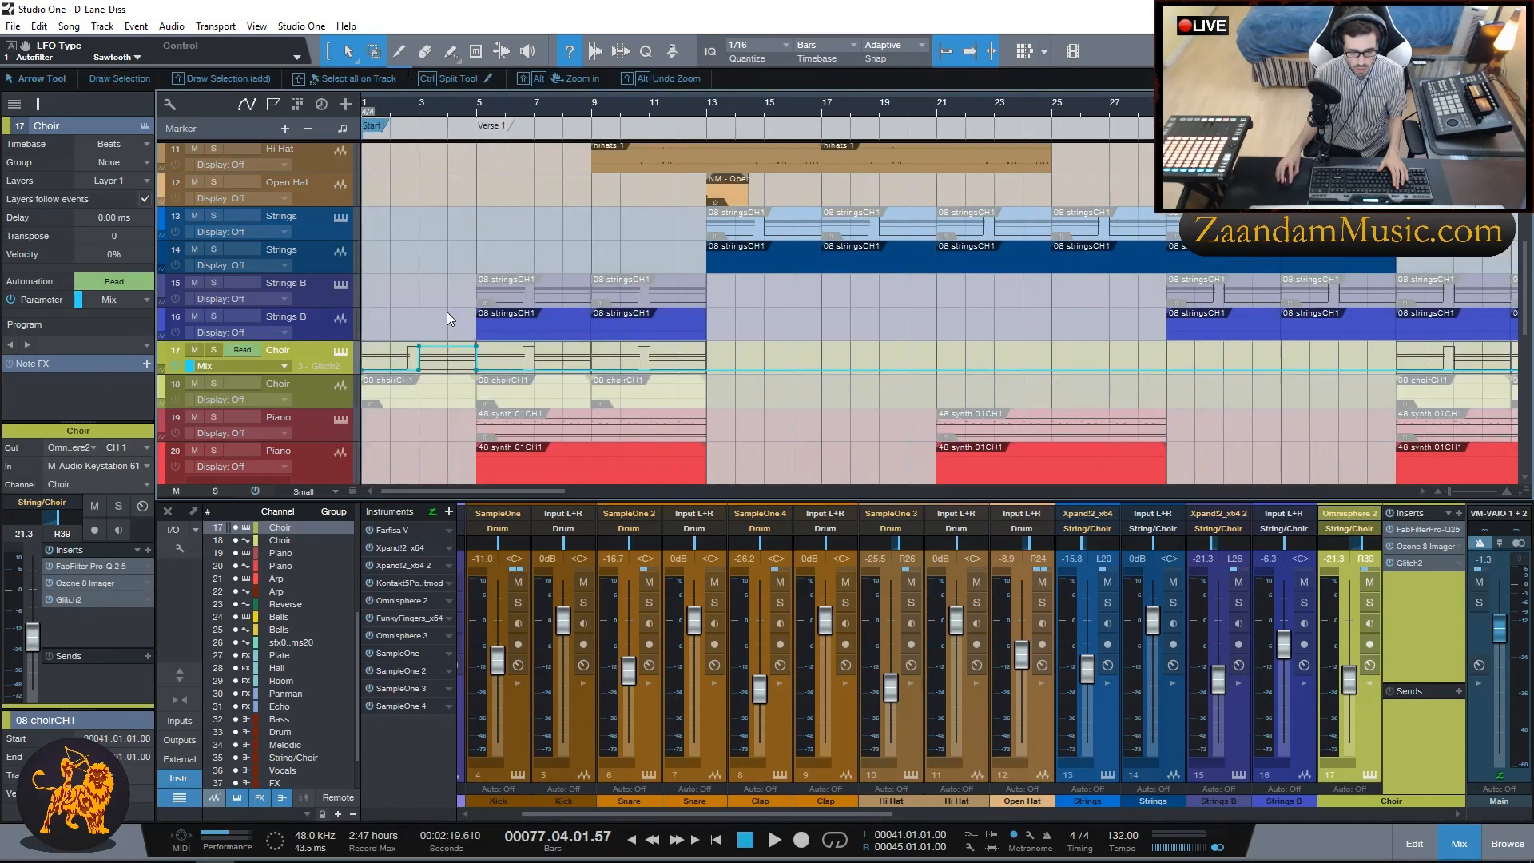
scroll(395, 348, down, 5)
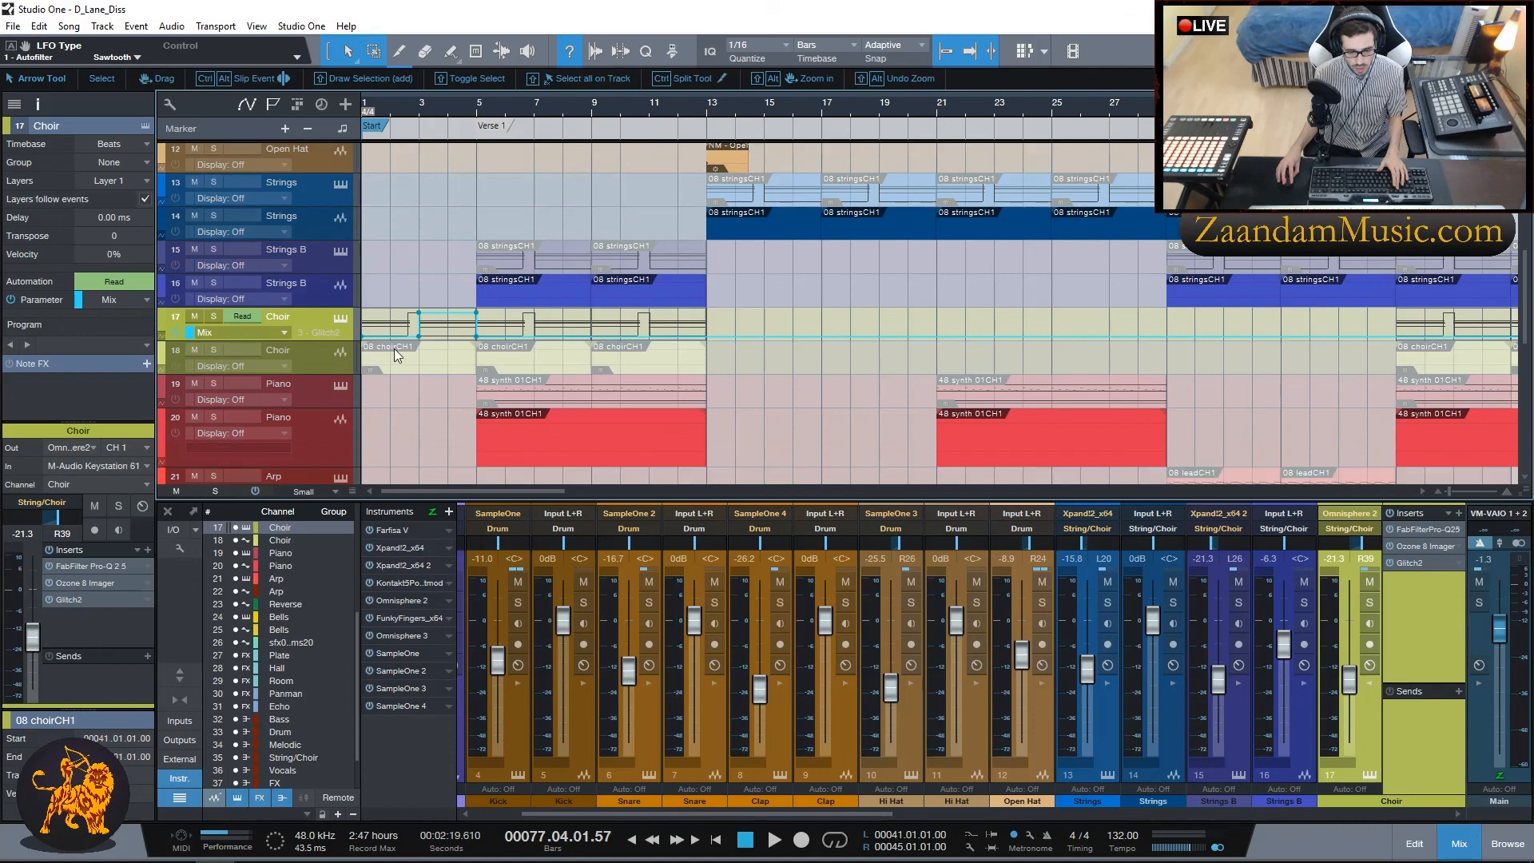
scroll(496, 384, down, 6)
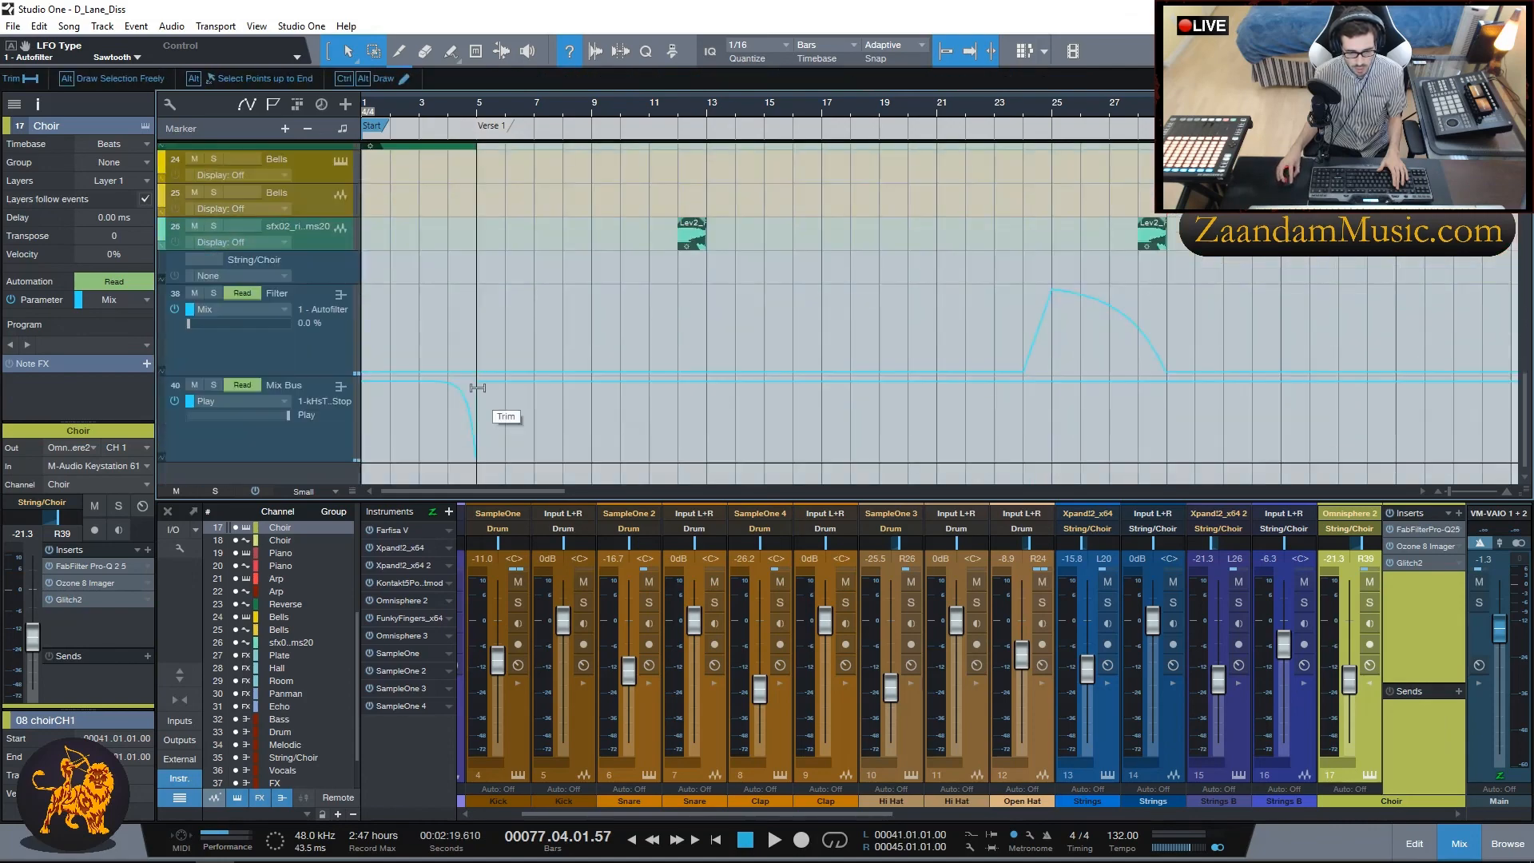
scroll(455, 373, up, 10)
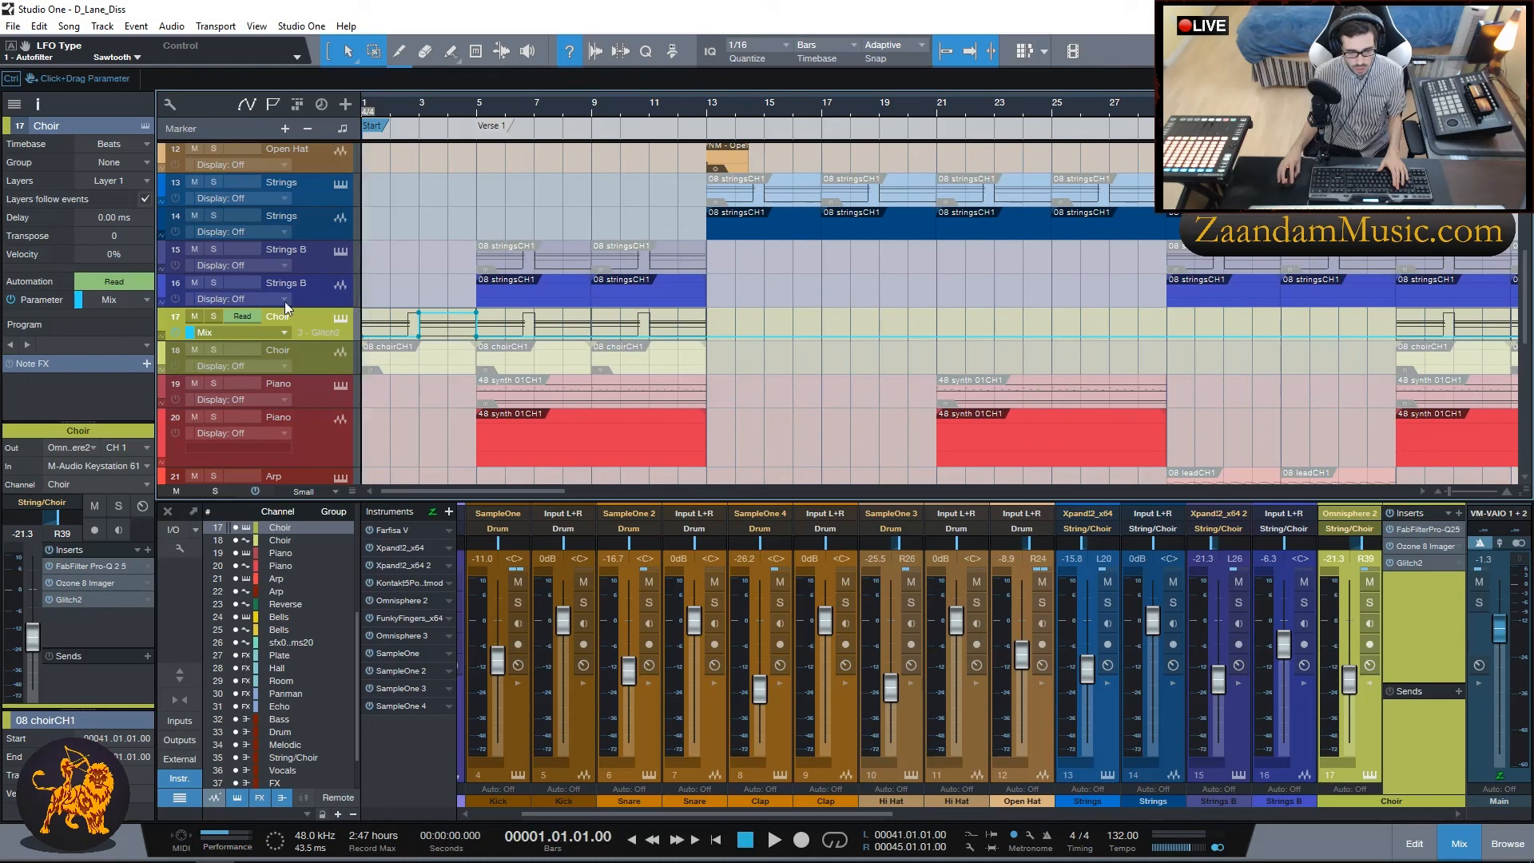
Step: Solo the Choir track, play the song's opening bars to hear the Glitch2 effect before bar 5, and turn the solo off
click(213, 316)
key(space)
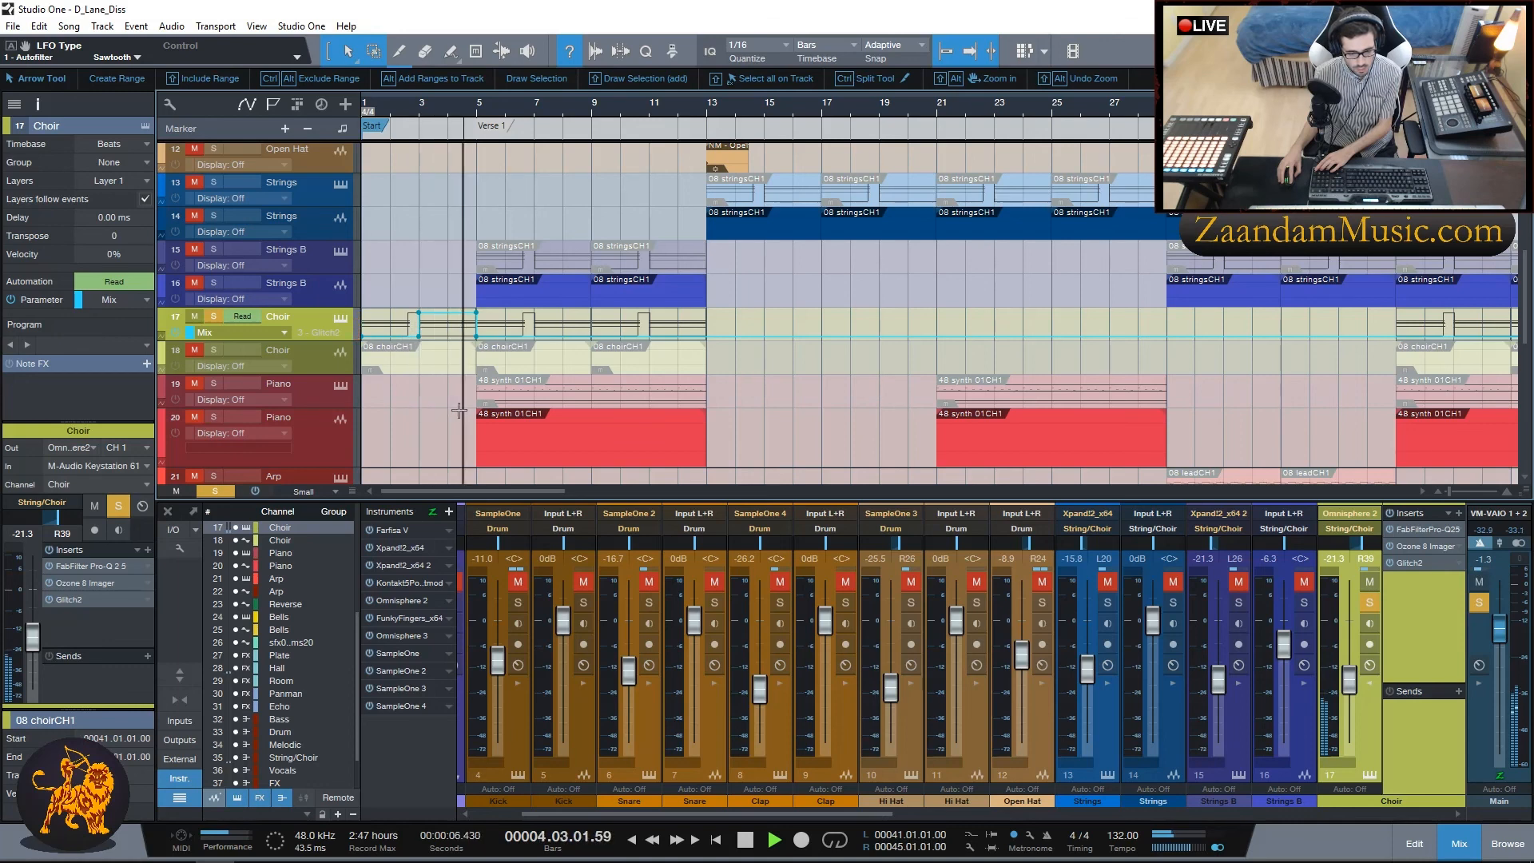
key(space)
click(213, 316)
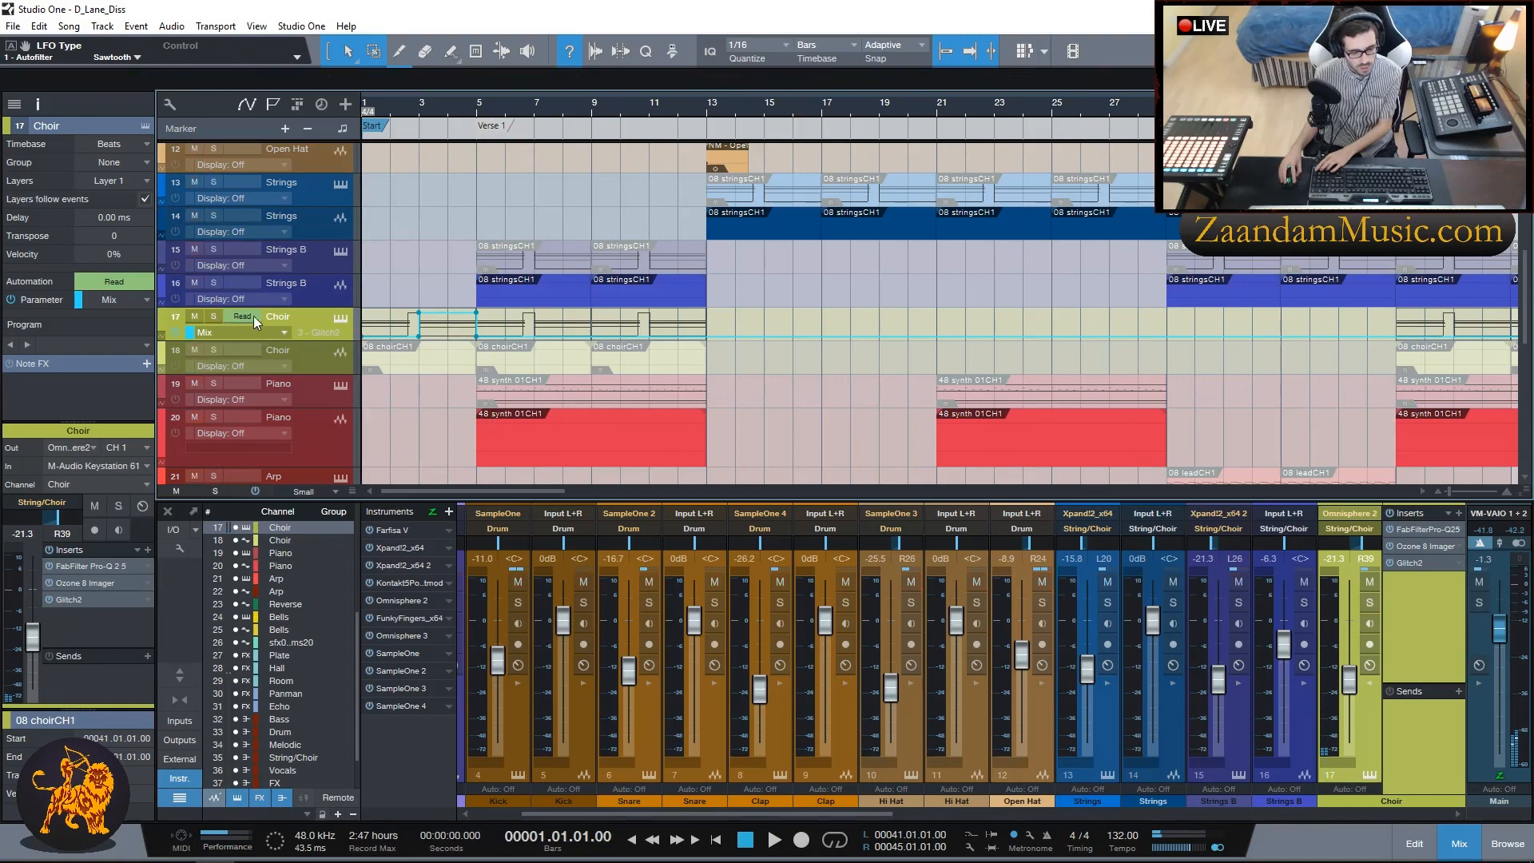
Step: Hide the mixer console and review the whole arrangement from the 808 tracks down to the Filter and Mix Bus automation
scroll(603, 233, up, 5)
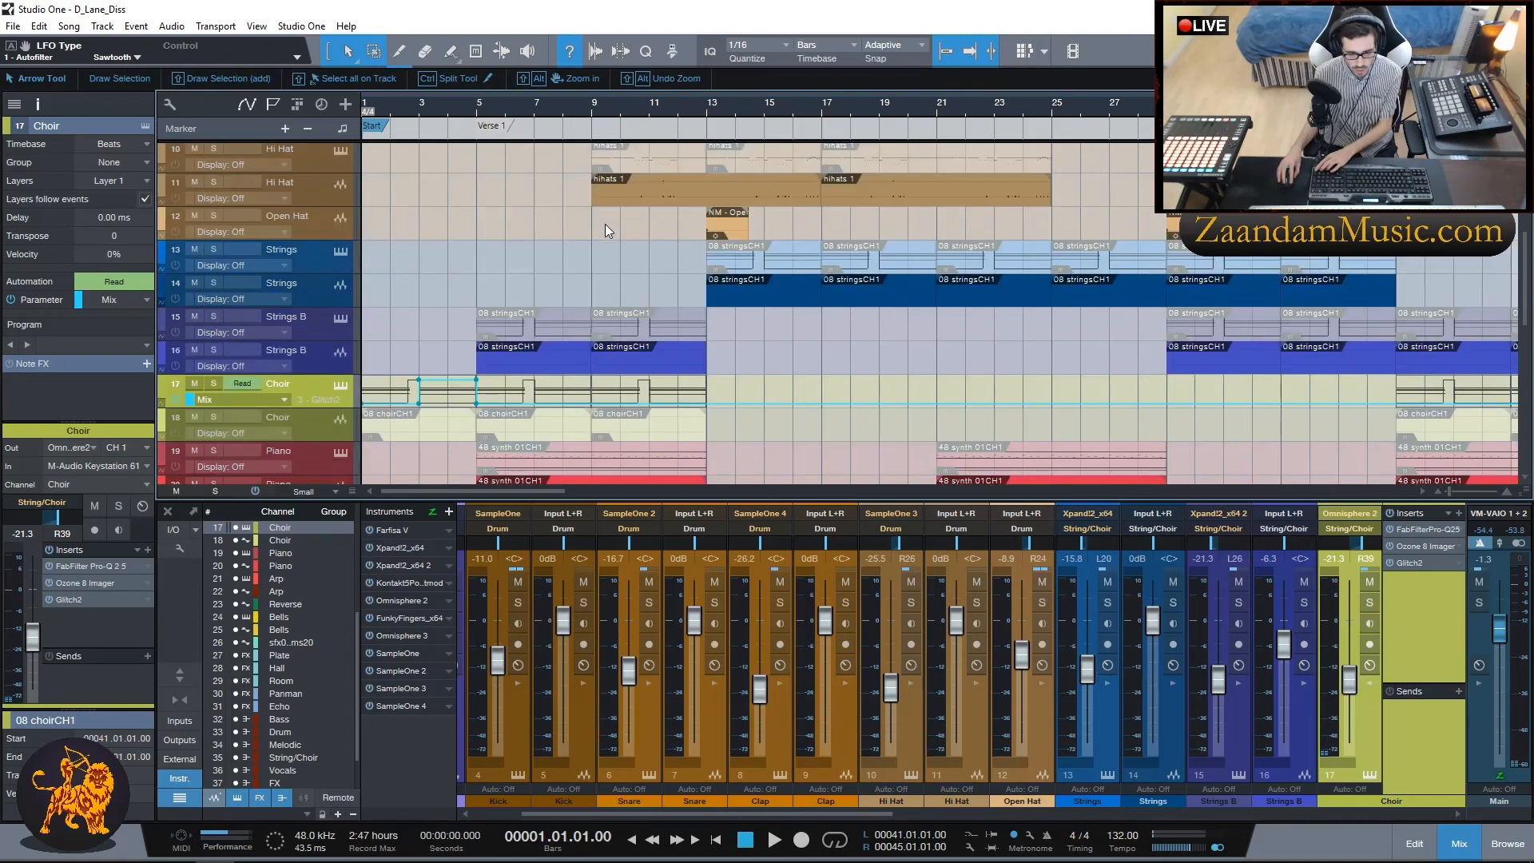
key(z)
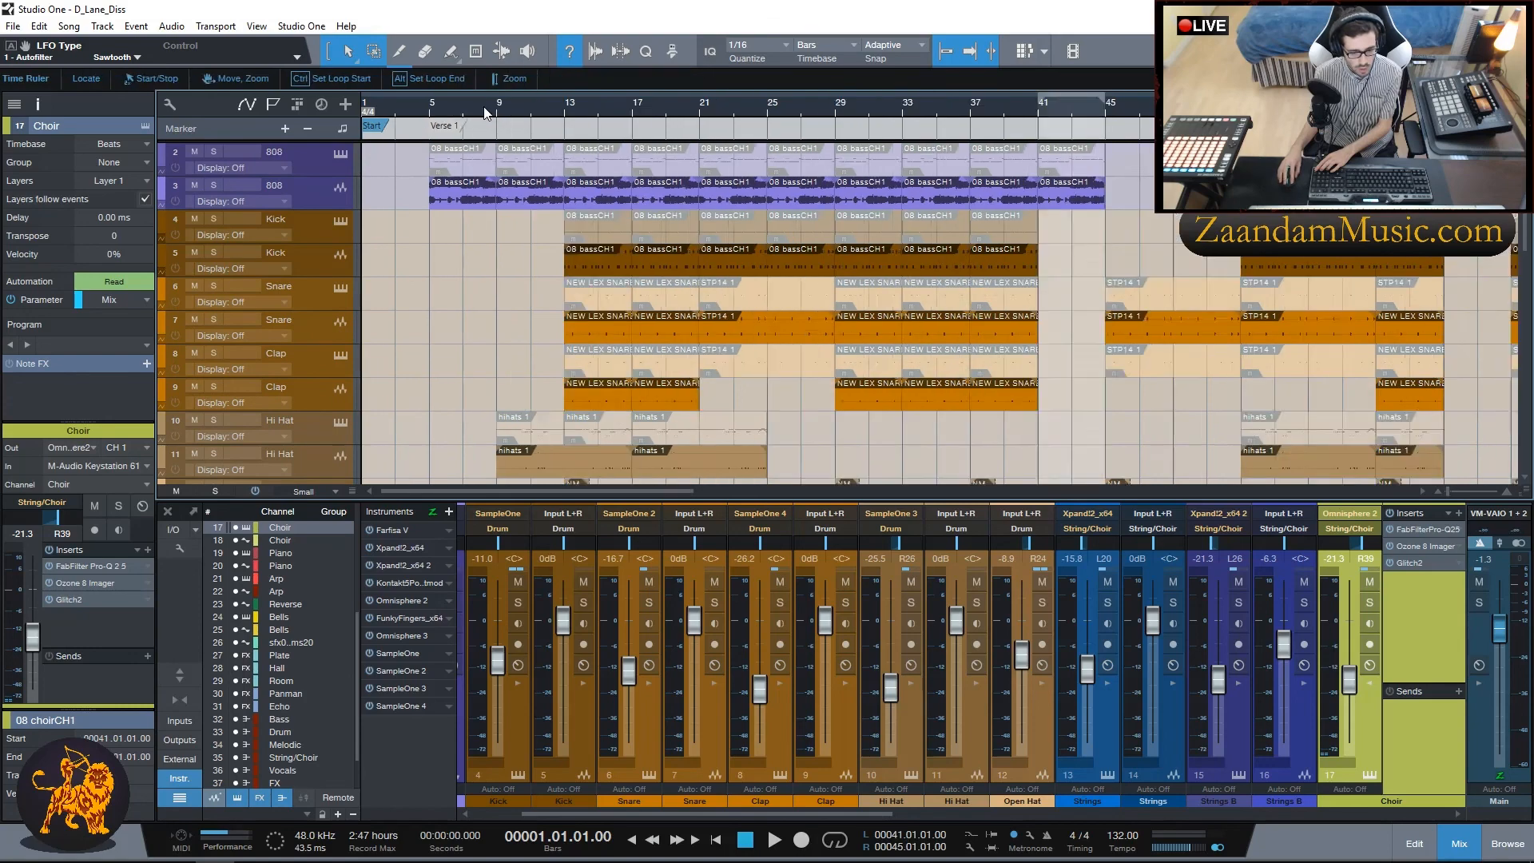
key(F3)
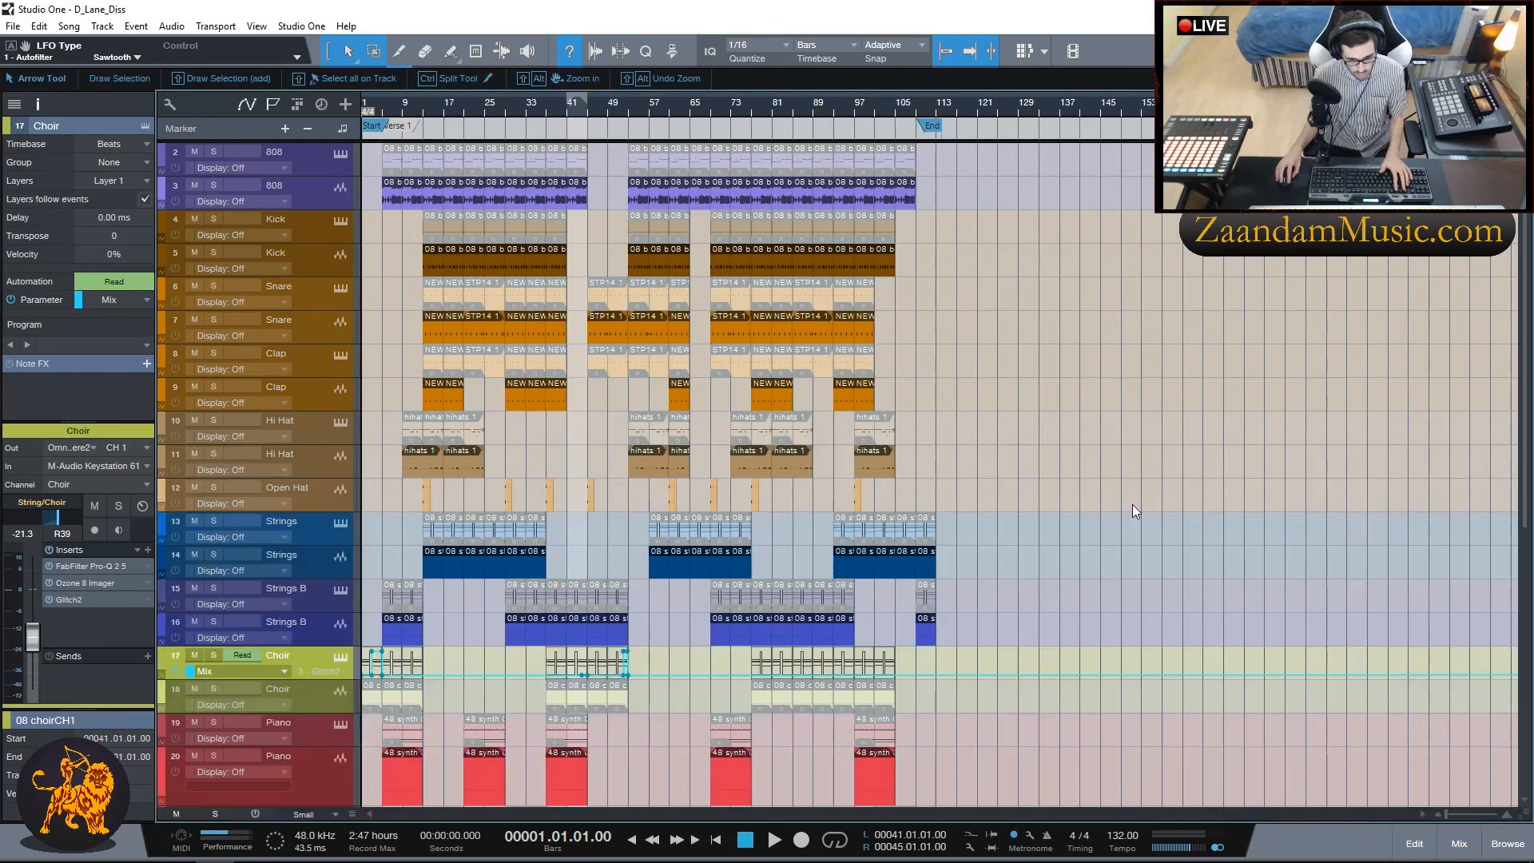
scroll(1048, 458, down, 3)
scroll(1050, 559, down, 2)
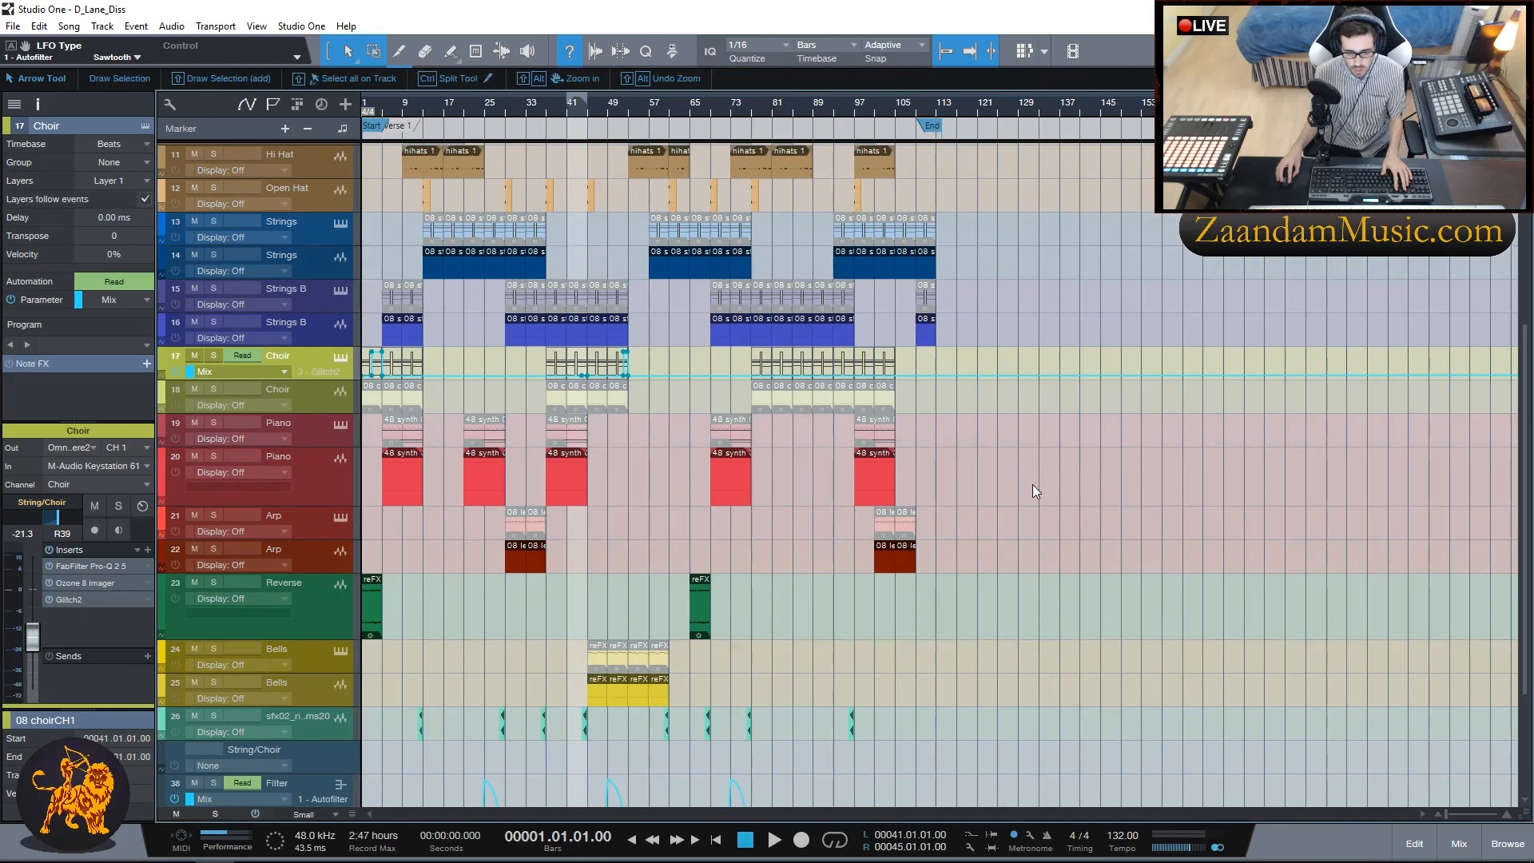
scroll(1037, 548, down, 3)
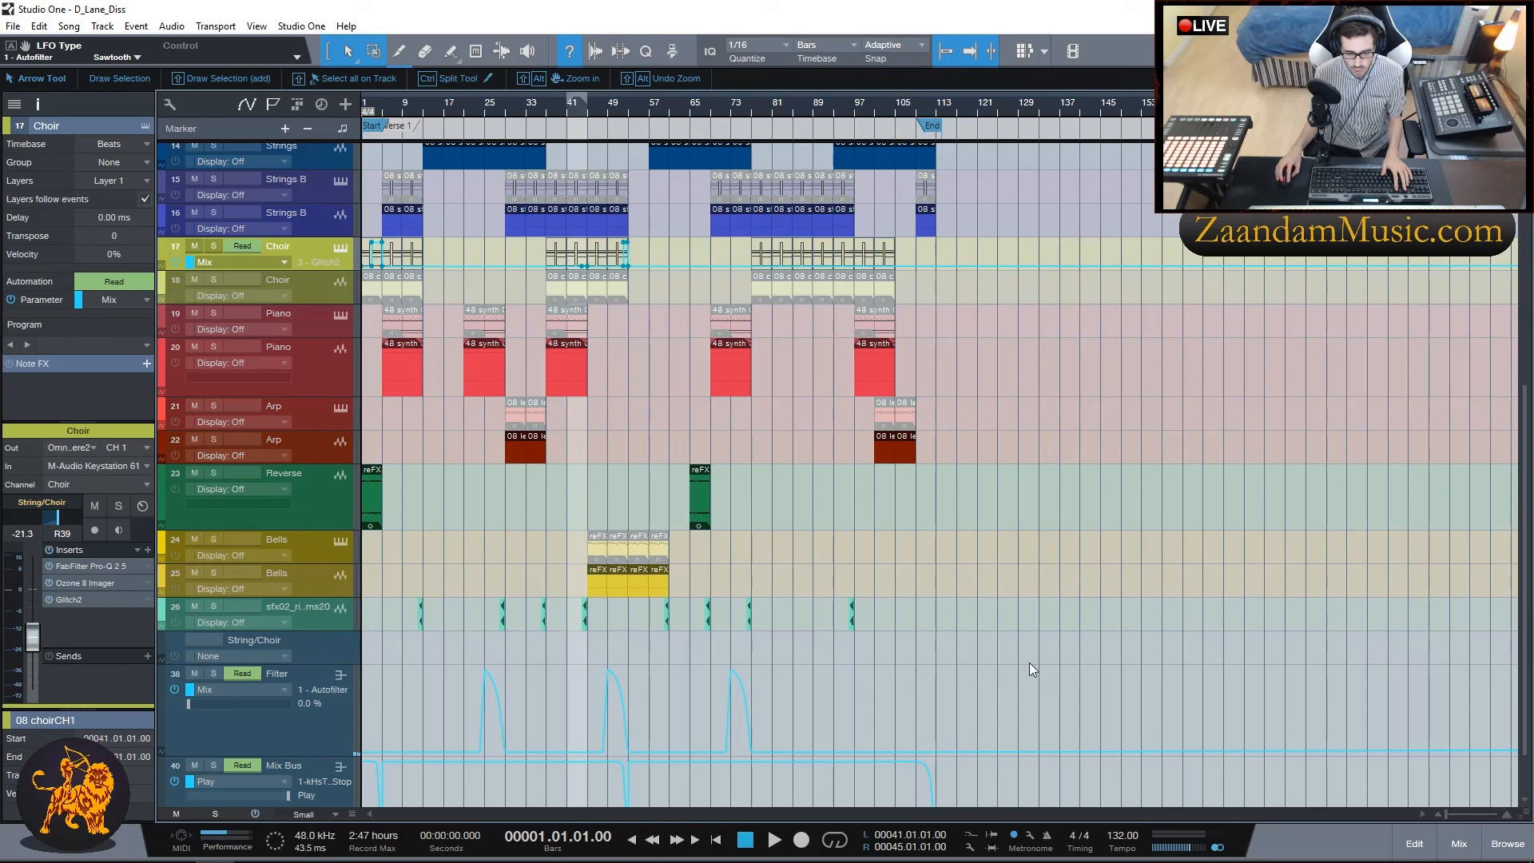
scroll(1021, 635, up, 10)
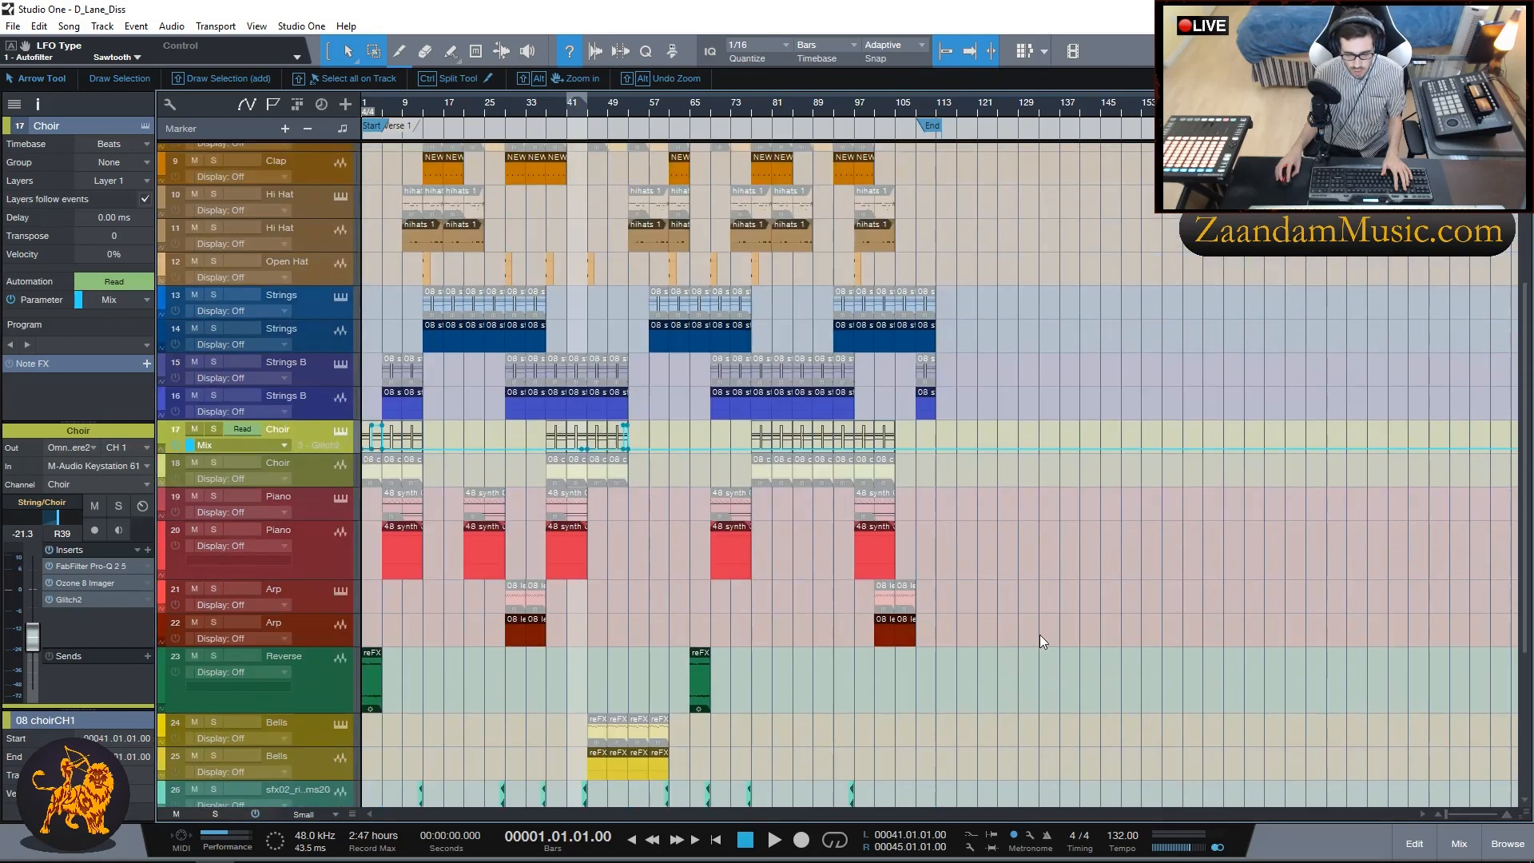